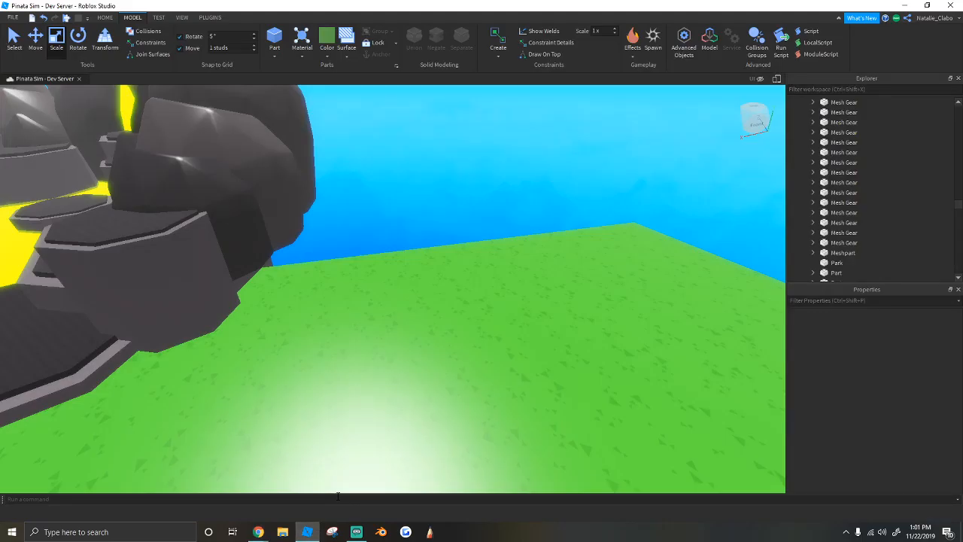
Step: Recolor the large ground part to the dark green 48, 88, 57 by sampling a colour from the screen
scroll(376, 381, "up", 5)
left_click(376, 380)
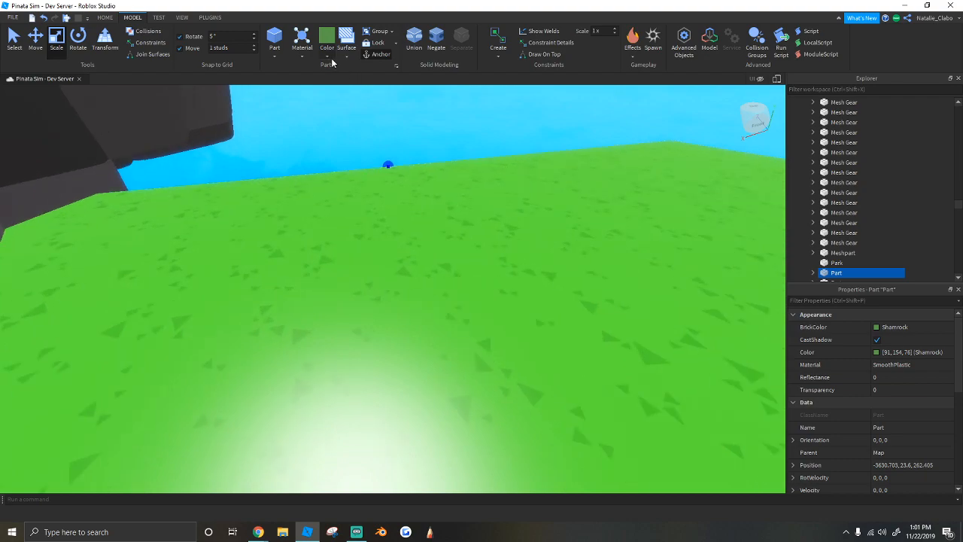
left_click(876, 352)
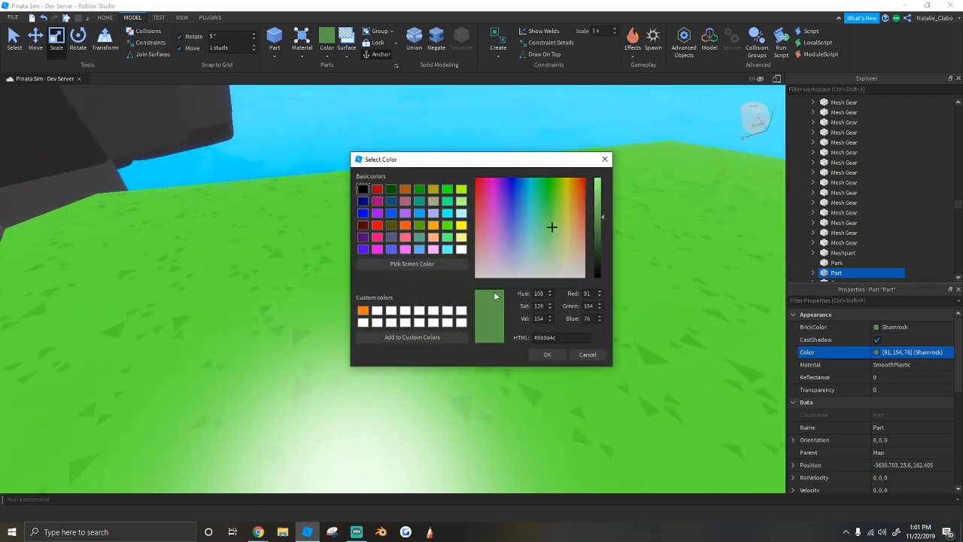
left_click(412, 264)
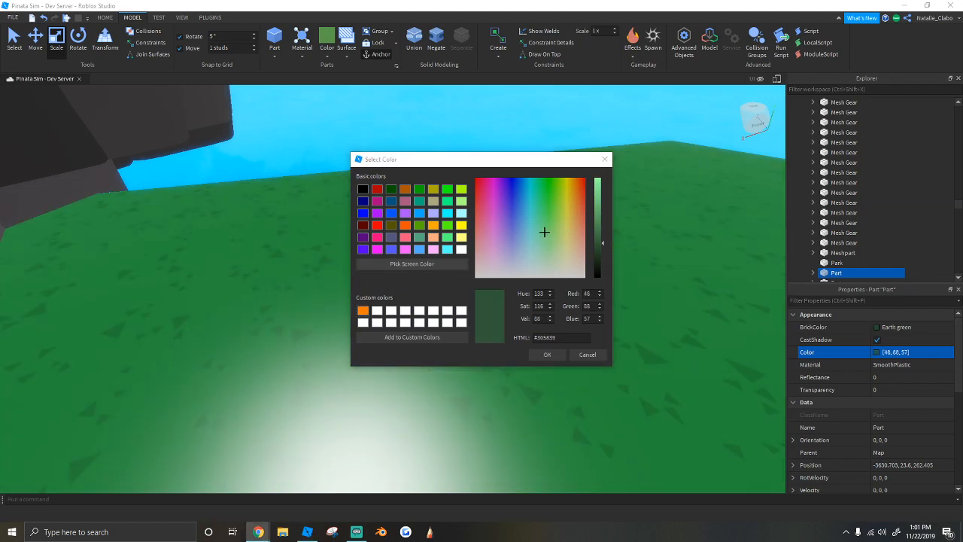
left_click(546, 354)
left_click(551, 217)
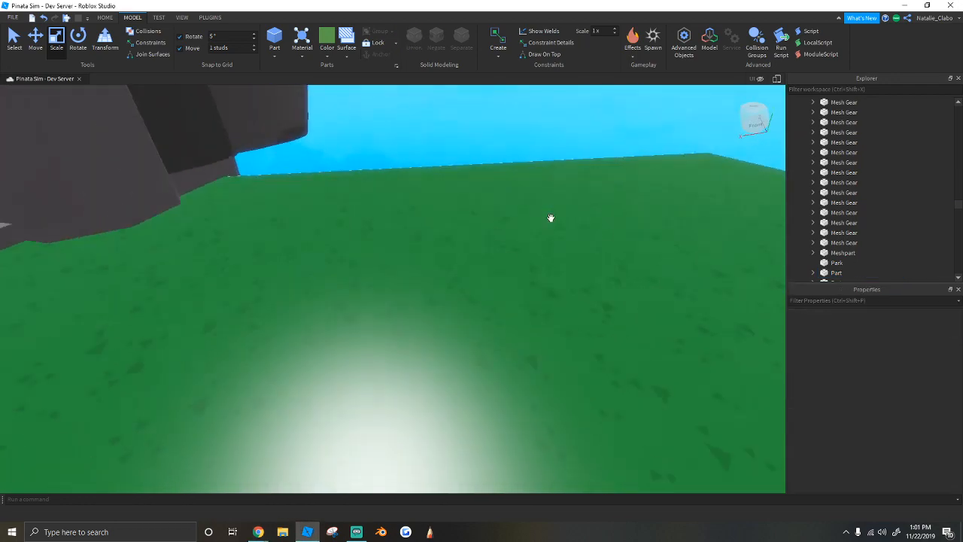
Step: Examine the map's existing gated areas and the empty green ground beyond the yellow lava zone
key("d")
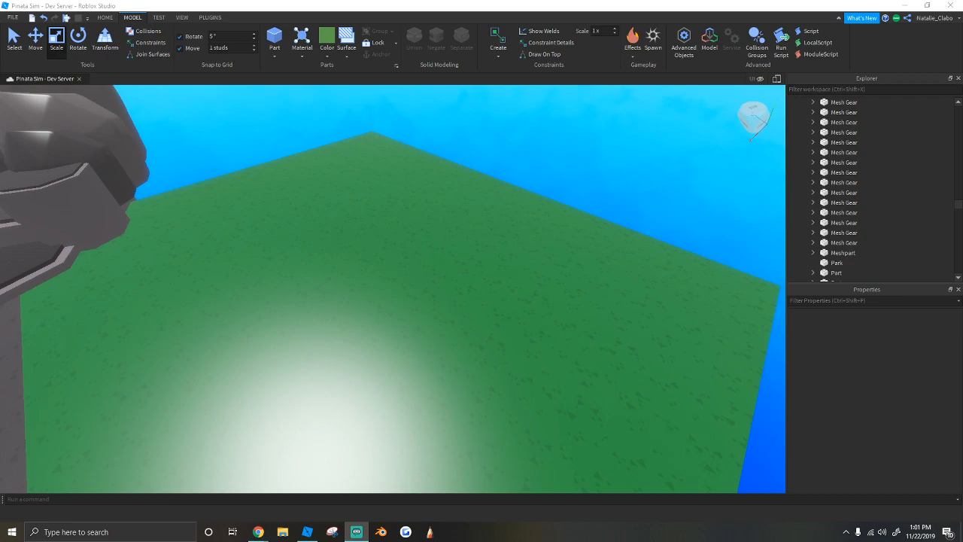
right_click_drag(494, 141, 499, 155)
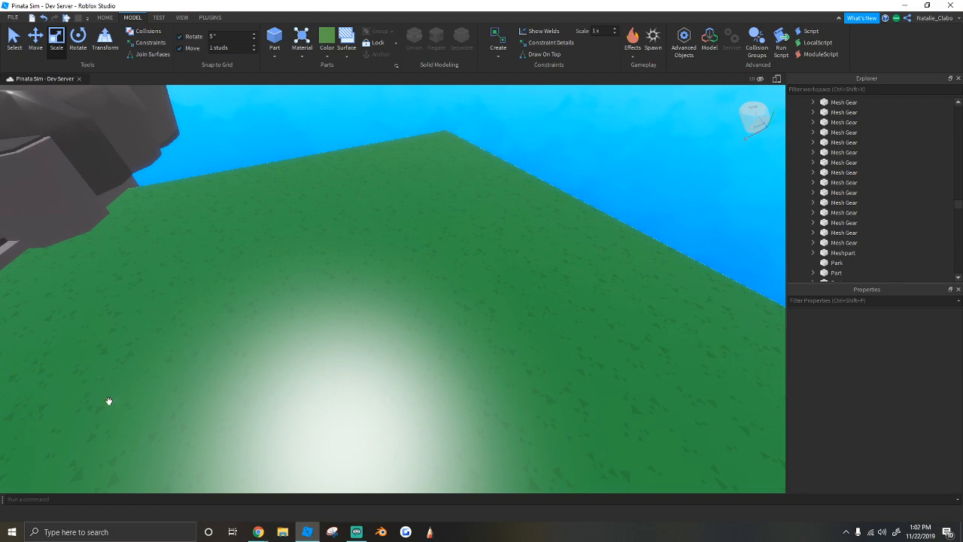
right_click_drag(76, 445, 356, 212)
left_click(305, 218)
scroll(374, 194, "down", 3)
left_click(436, 214)
scroll(428, 198, "up", 1)
right_click_drag(428, 202, 414, 329)
key("w")
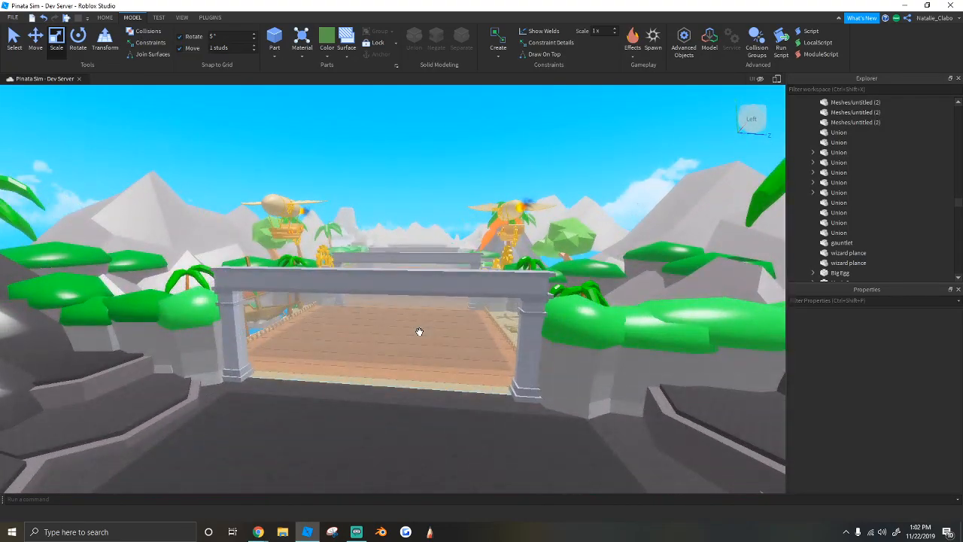
key("w")
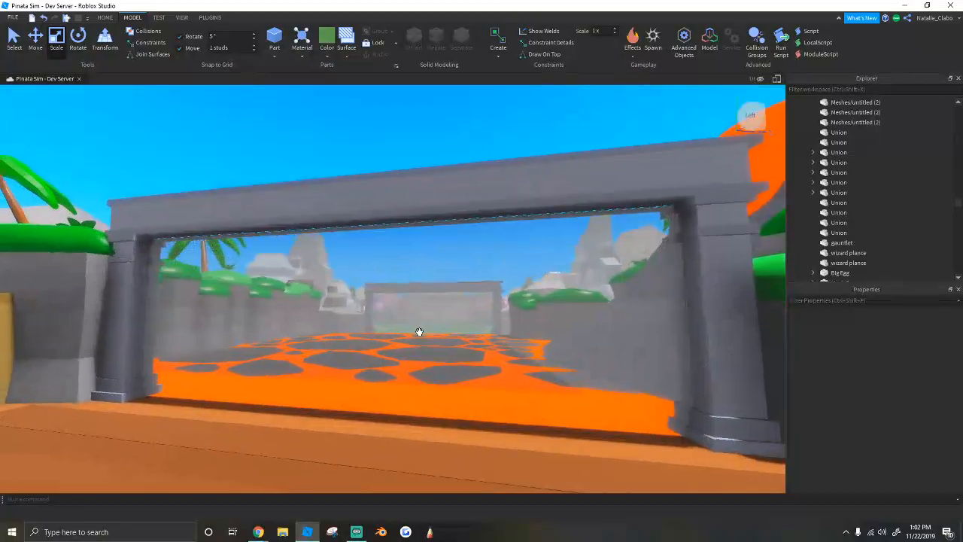
key("w")
right_click_drag(419, 332, 445, 234)
key("w")
key("w")
key("w")
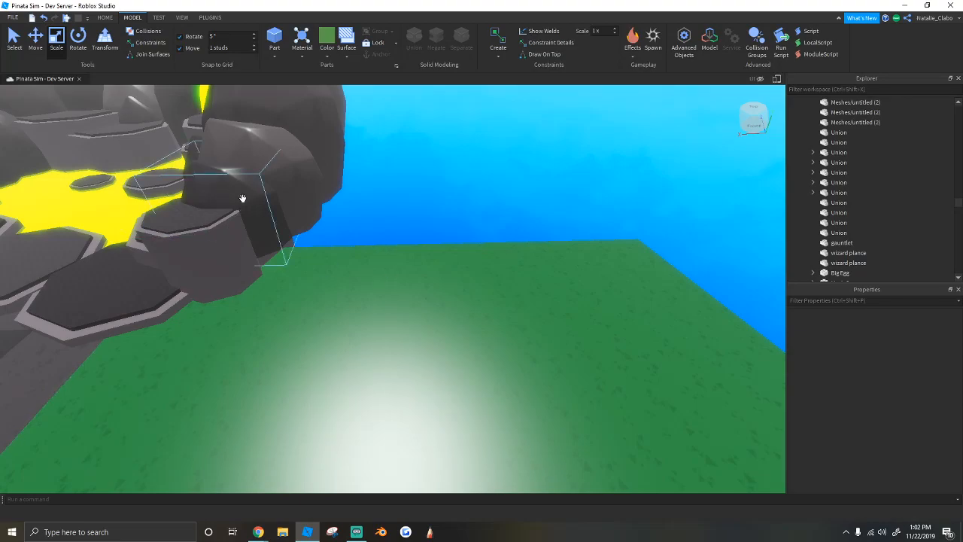
Step: Copy a dark rock mesh beside the lava and place the copy on the far corner of the green ground
left_click(304, 186)
right_click_drag(438, 357, 355, 282)
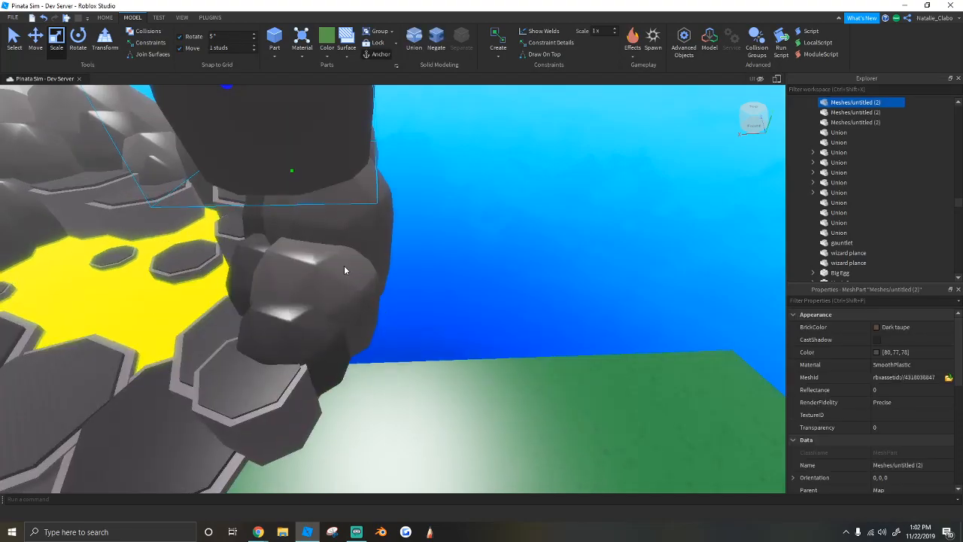
key("ctrl+v")
left_click_drag(489, 337, 450, 202)
scroll(456, 201, "up", 4)
scroll(466, 223, "down", 5)
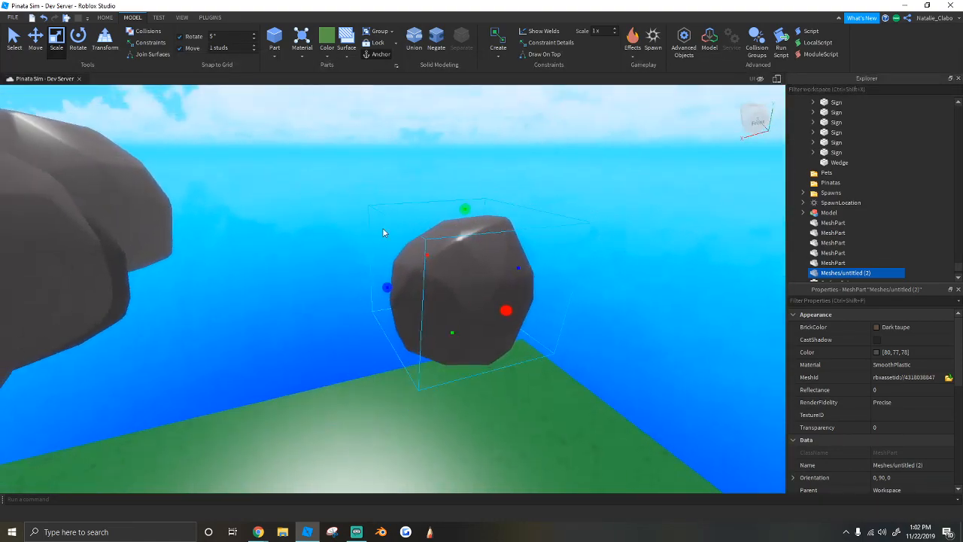
Step: Enlarge the pasted rock and recolor it Dark stone grey
right_click_drag(493, 250, 500, 256)
scroll(467, 212, "down", 2)
left_click(57, 39)
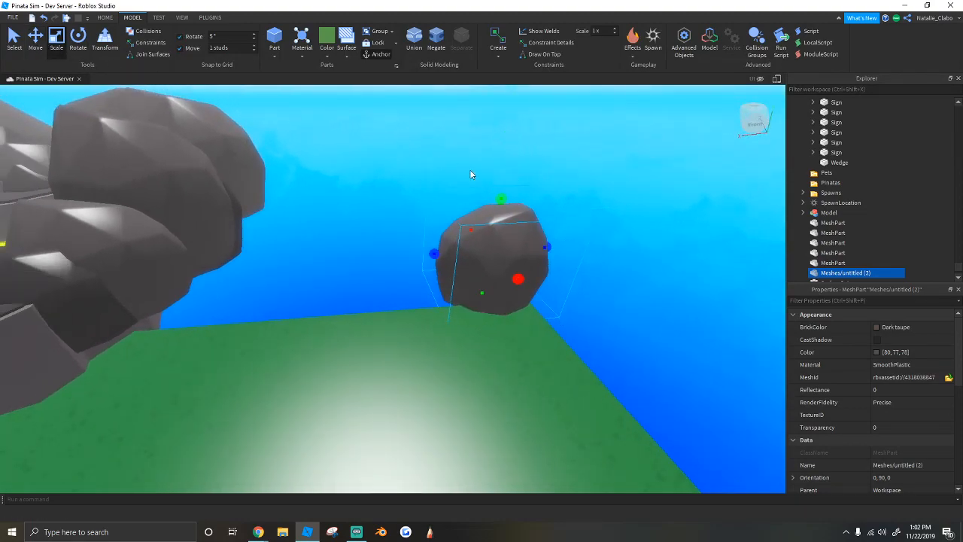
left_click_drag(498, 198, 510, 163)
key("d")
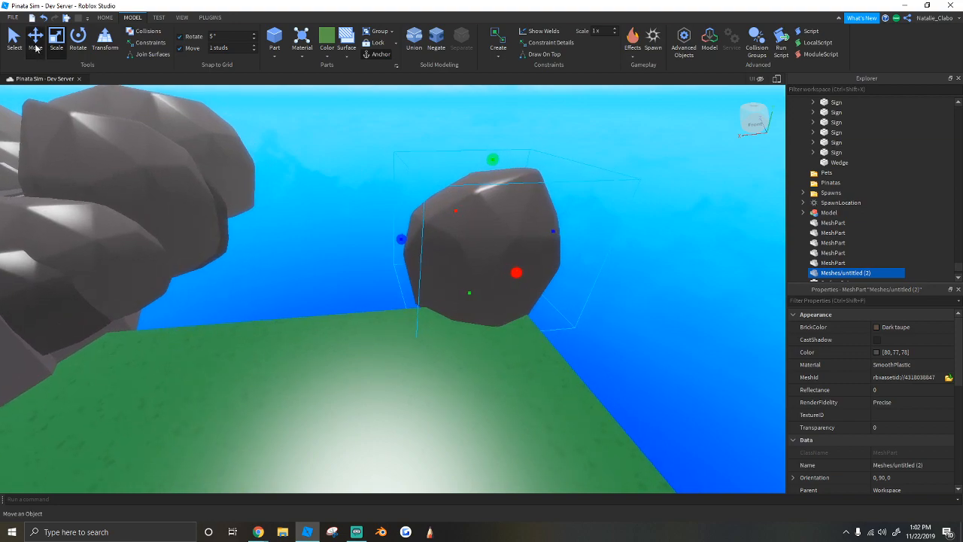
left_click(328, 56)
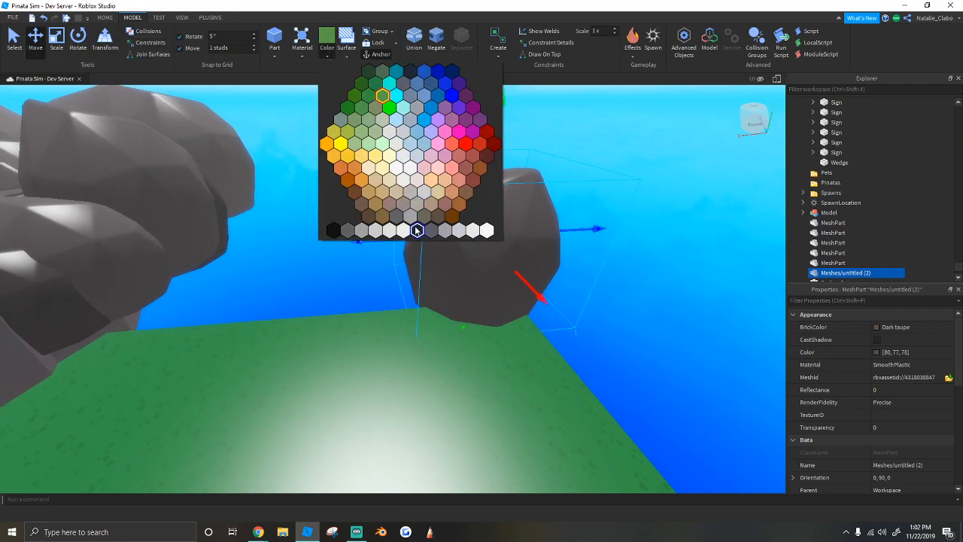
left_click(348, 231)
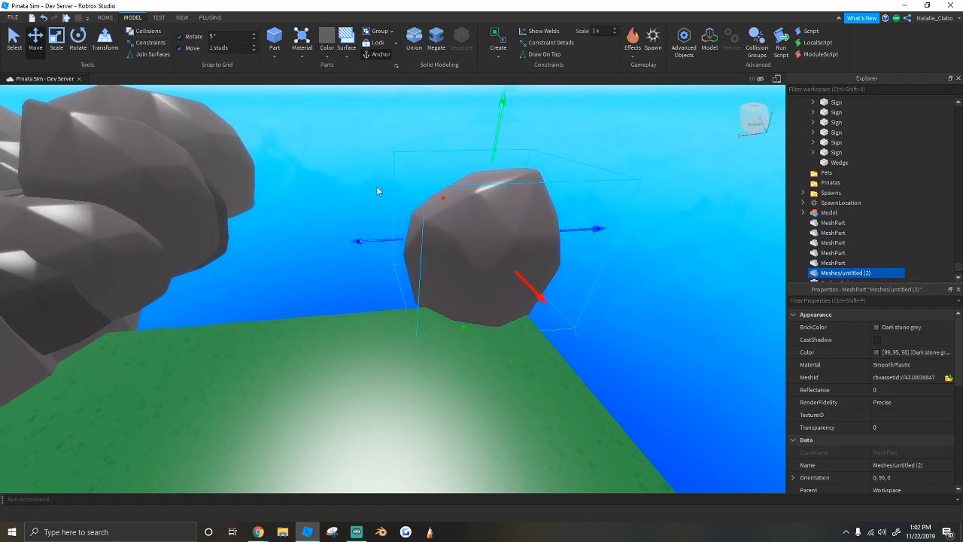
Step: Duplicate the grey rock, place the copy beside it toward the lava rocks and rotate it
left_click(104, 18)
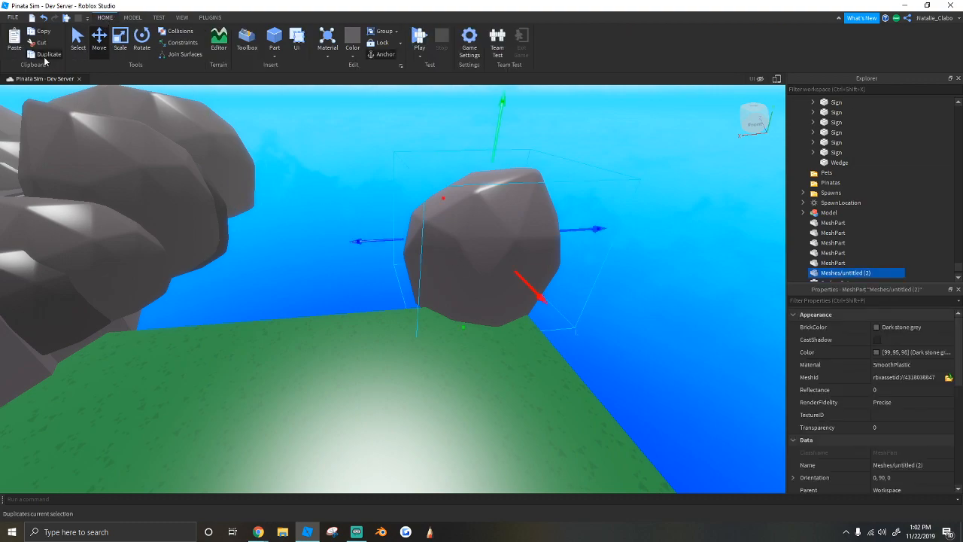
left_click_drag(575, 230, 423, 253)
key("ctrl+4")
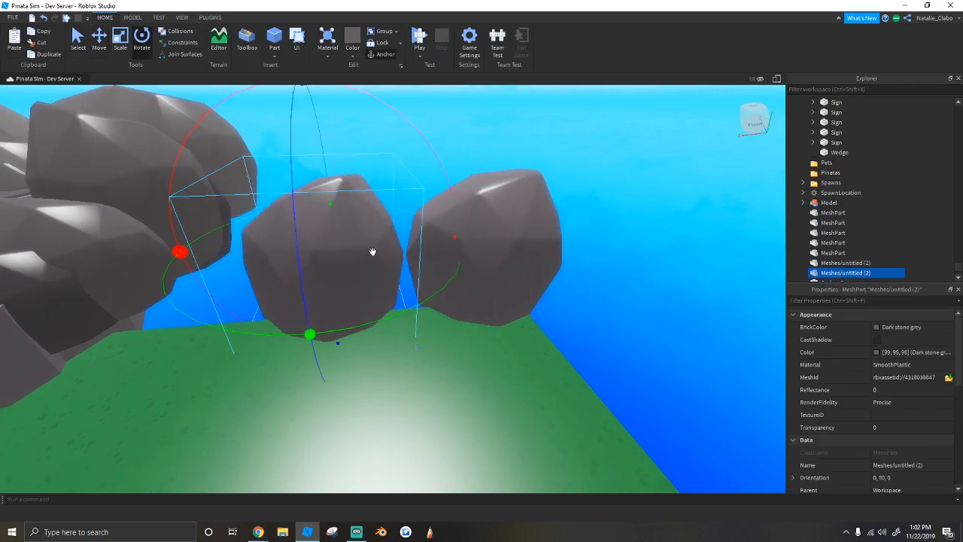
left_click_drag(295, 332, 366, 320)
key("a")
key("s")
Step: Duplicate the two grey rocks and shift the copies to form an overlapping row of four along the ground's edge
left_click(436, 231, "shift")
key("a")
left_click(44, 55)
left_click(99, 42)
left_click_drag(594, 235, 516, 237)
left_click_drag(295, 341, 298, 323)
key("s")
key("a")
left_click(456, 227)
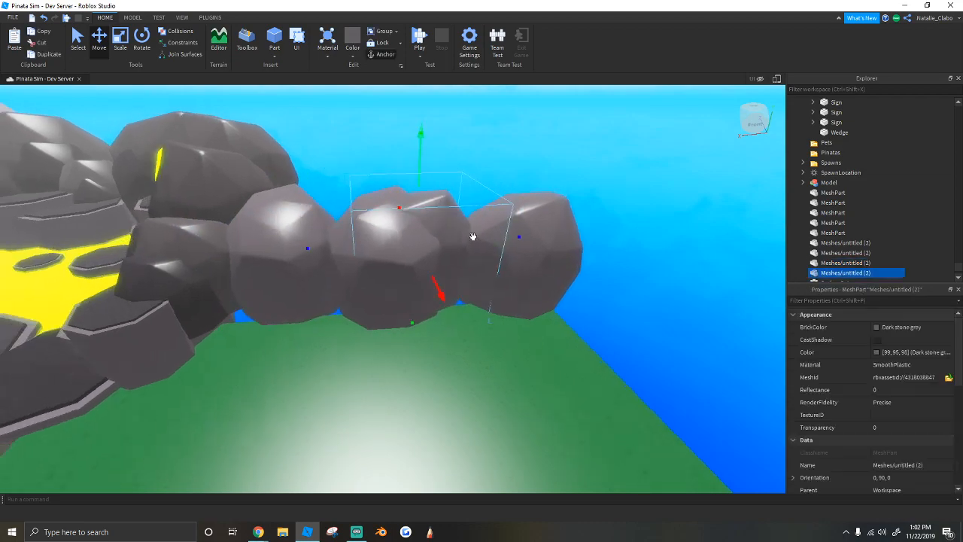
left_click_drag(516, 237, 547, 237)
Step: Stretch one of the middle rocks taller so it rises above the rest of the row
left_click(118, 47)
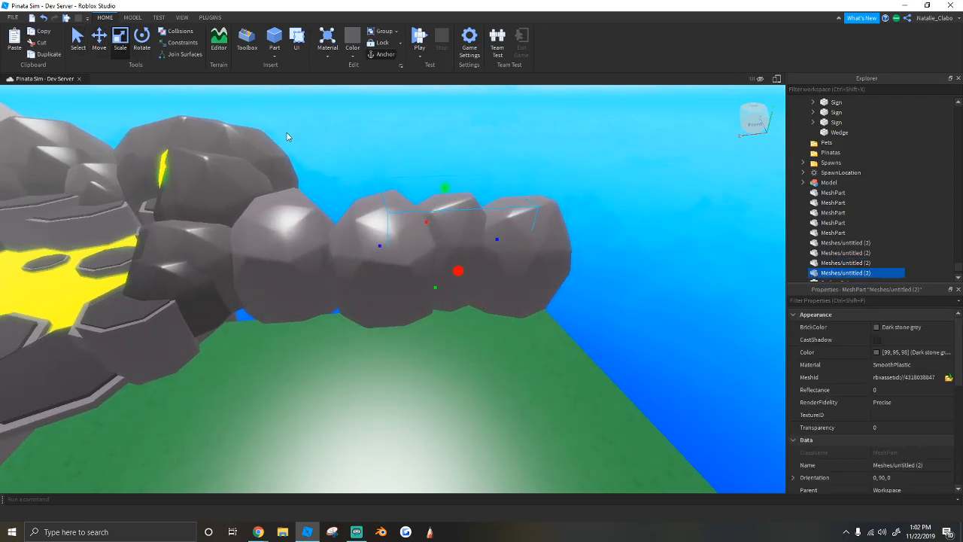
left_click_drag(443, 188, 428, 158)
left_click(426, 171)
key("a")
key("w")
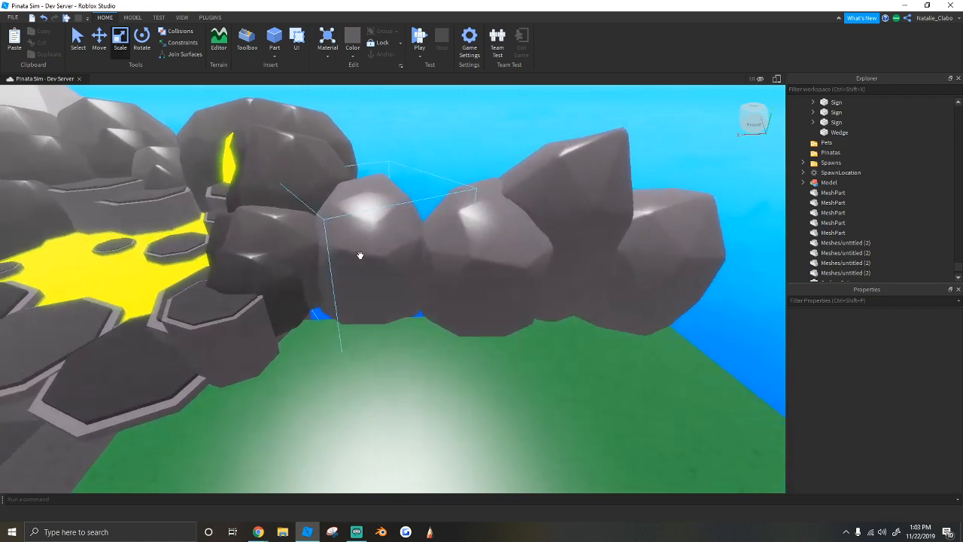
Step: Widen the grey rock nearest the lava so that it closes the gap to its neighbours
left_click(359, 254)
left_click_drag(324, 260, 290, 275)
left_click_drag(419, 280, 431, 290)
left_click_drag(449, 230, 471, 229)
left_click(472, 160)
Step: Duplicate the four-rock row and rotate the copies using 90° rotation snapping
key("a")
right_click_drag(472, 161, 383, 150)
left_click_drag(382, 150, 564, 279)
key("a")
key("s")
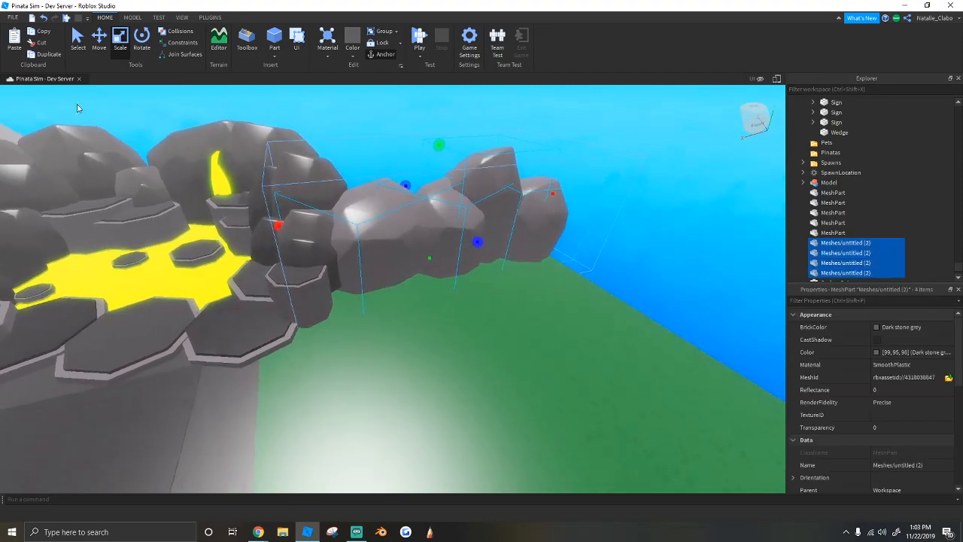
left_click(133, 17)
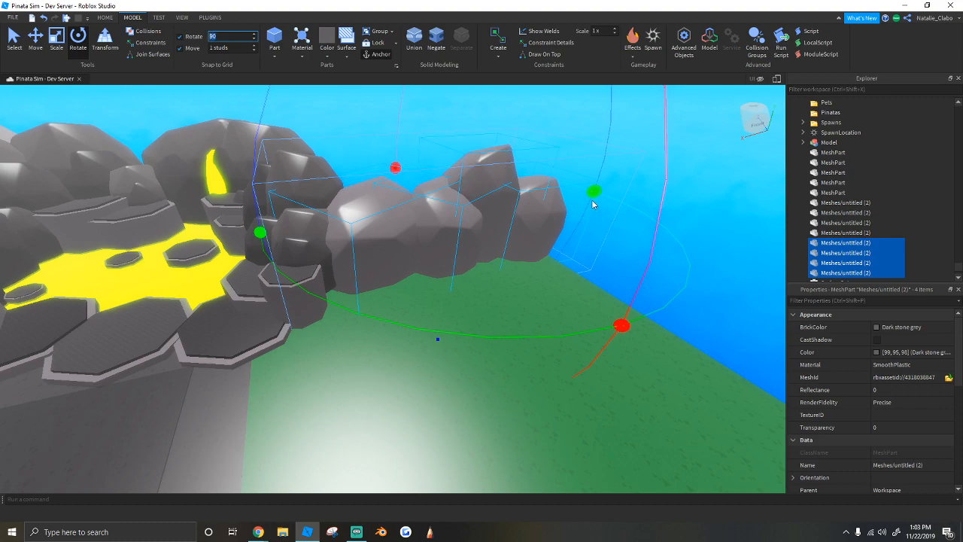
left_click_drag(574, 272, 402, 265)
Step: Move the rotated row of rocks along the adjoining edge of the green ground
left_click(34, 53)
left_click_drag(564, 191, 637, 198)
right_click_drag(636, 198, 492, 205)
left_click_drag(492, 205, 682, 248)
right_click_drag(464, 263, 414, 223)
Step: Duplicate the rotated row and slide the copies farther along the same edge
left_click(105, 17)
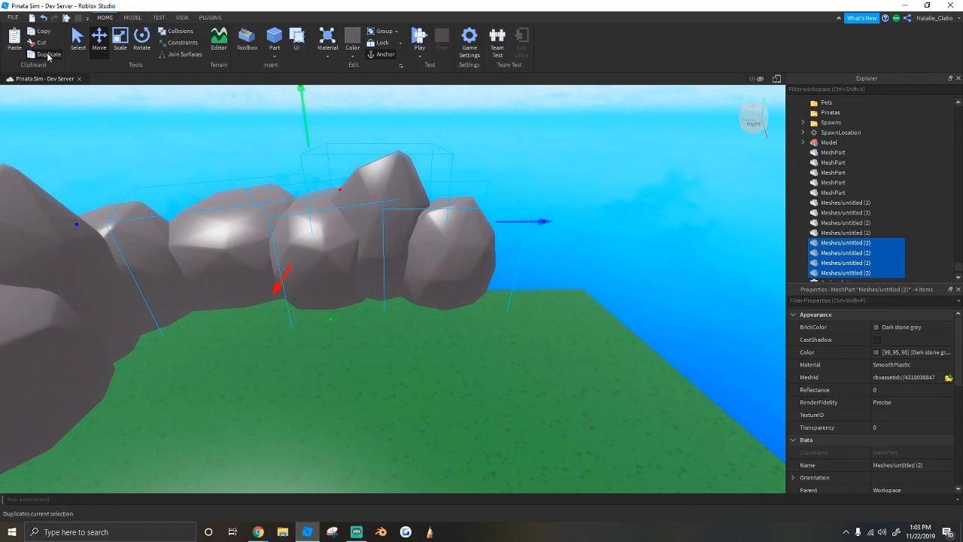
left_click_drag(85, 228, 373, 223)
left_click(485, 149)
right_click_drag(485, 149, 467, 148)
Step: Select three of the newest rock copies and shift them toward the lava-side corner of the ground
left_click_drag(324, 95, 444, 231)
left_click_drag(410, 203, 360, 197)
scroll(376, 346, "down", 2)
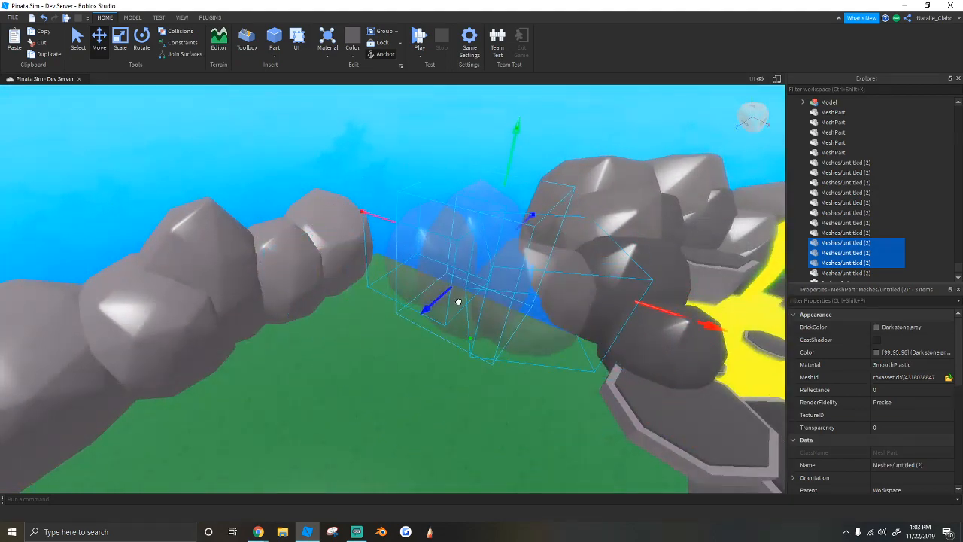
scroll(451, 282, "up", 3)
key("d")
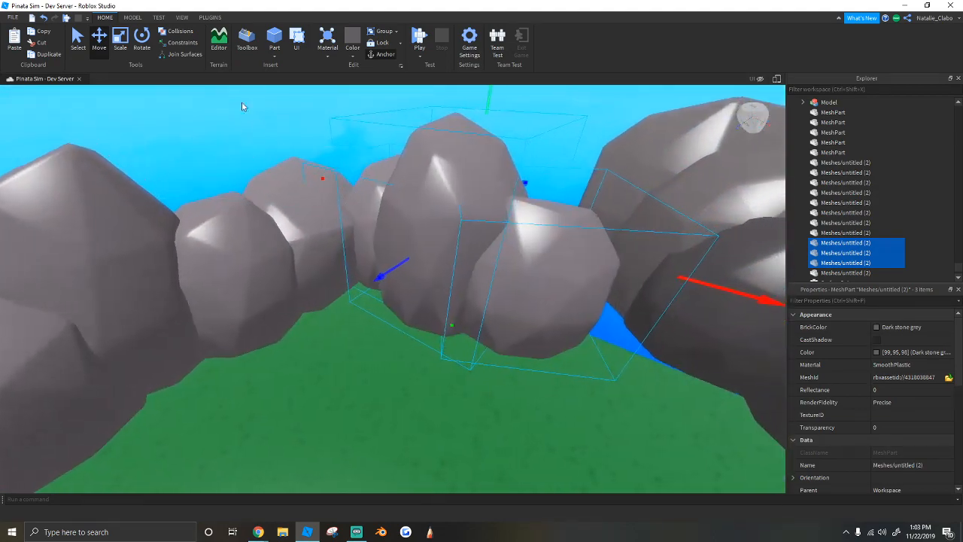
key("s")
Step: Set rotation snapping to 5° and turn the three selected rocks toward the lava rocks
left_click(144, 45)
left_click(133, 18)
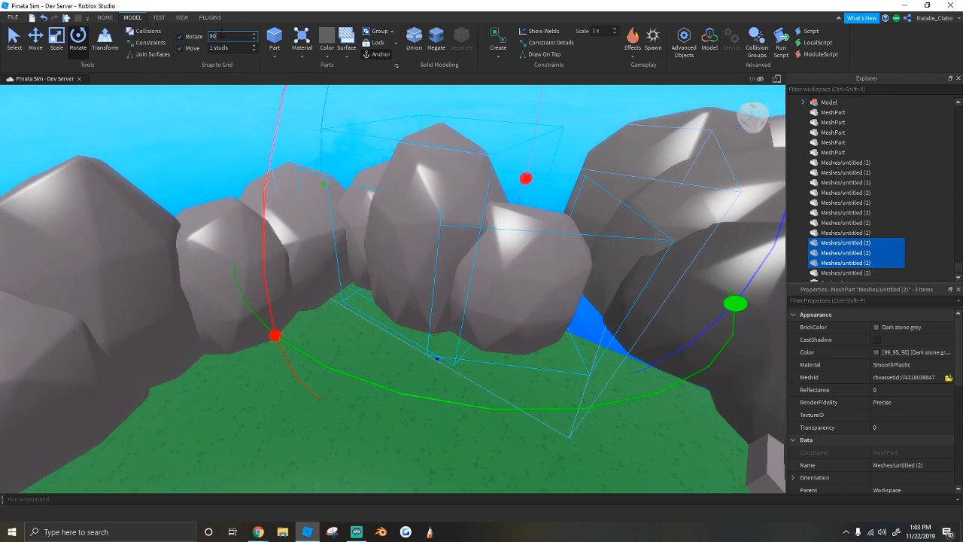
left_click_drag(751, 300, 721, 231)
left_click_drag(734, 332, 700, 225)
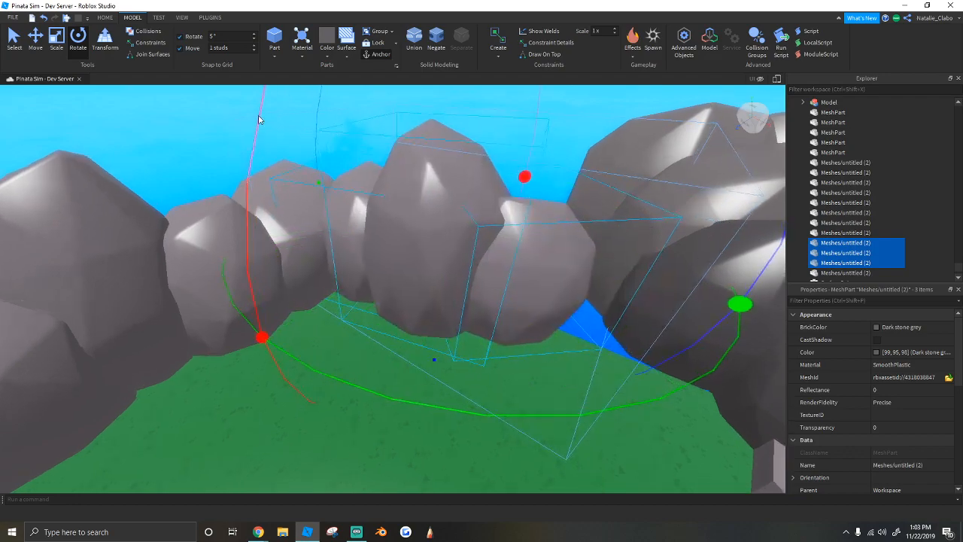
Step: Lower the three rotated rocks slightly and shift them into line with the wall
left_click(35, 37)
left_click_drag(404, 107, 402, 126)
left_click_drag(309, 296, 328, 280)
left_click(269, 126)
scroll(269, 126, "down", 1)
Step: Duplicate two of the corner rocks and move the copies into the gap beside the dark lava rocks
left_click(415, 276)
left_click(104, 17)
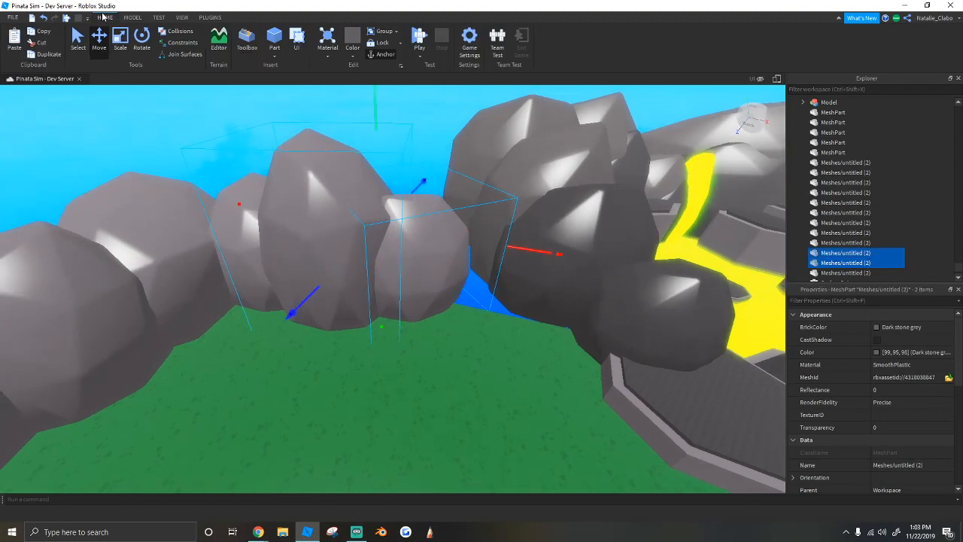
left_click_drag(236, 204, 470, 337)
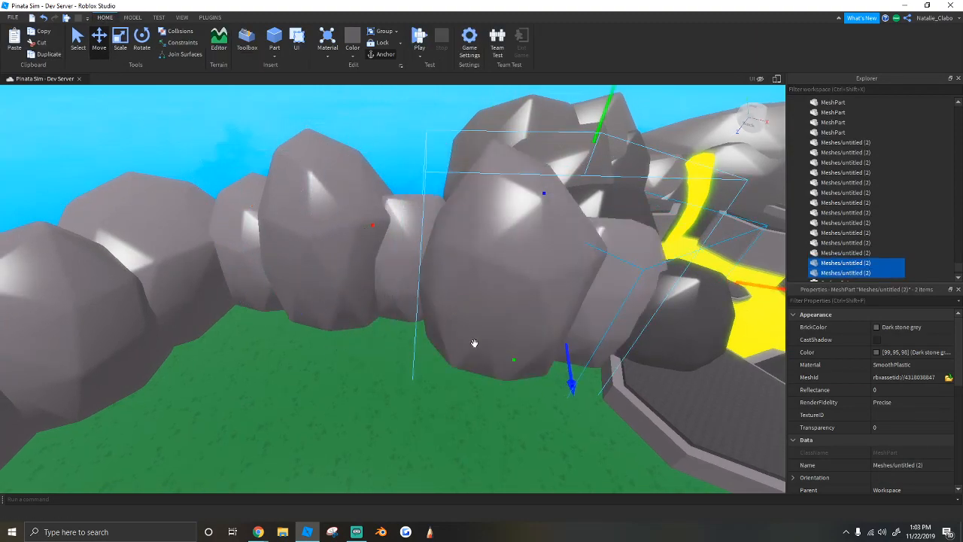
left_click_drag(566, 361, 561, 319)
scroll(454, 240, "down", 3)
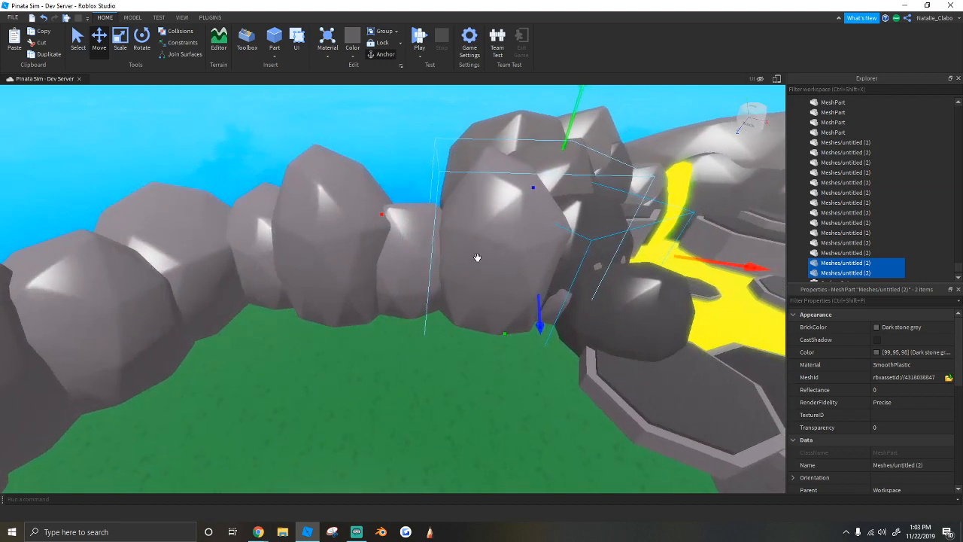
Step: Reposition the last rock copy on its own so it blends into the dark lava rocks
left_click(356, 156)
left_click(549, 309)
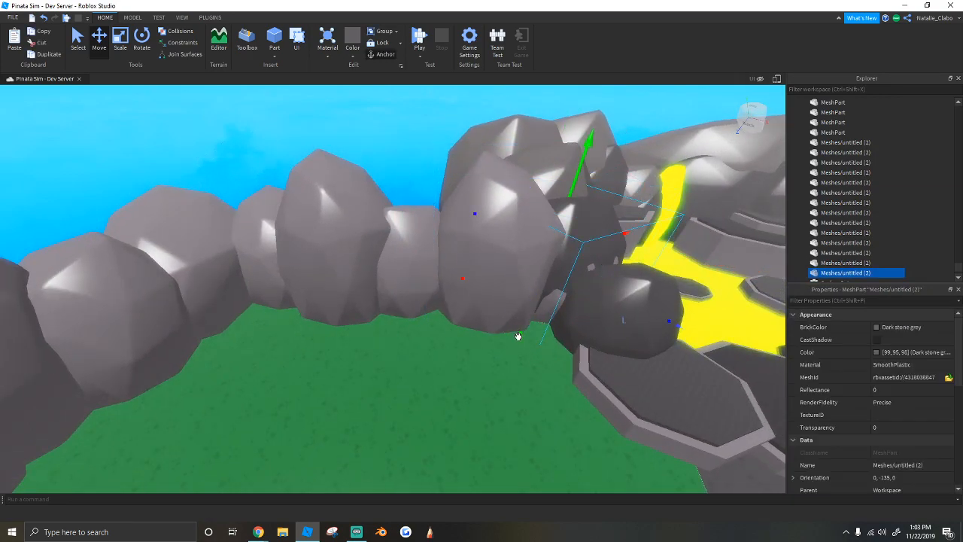
left_click_drag(671, 323, 688, 329)
left_click_drag(468, 286, 453, 296)
Step: Select seven alternating rocks around the green ground and darken their colour to 84, 81, 83
right_click_drag(454, 298, 454, 299)
left_click(511, 278, "ctrl")
left_click(292, 243, "ctrl")
right_click_drag(290, 243, 290, 243)
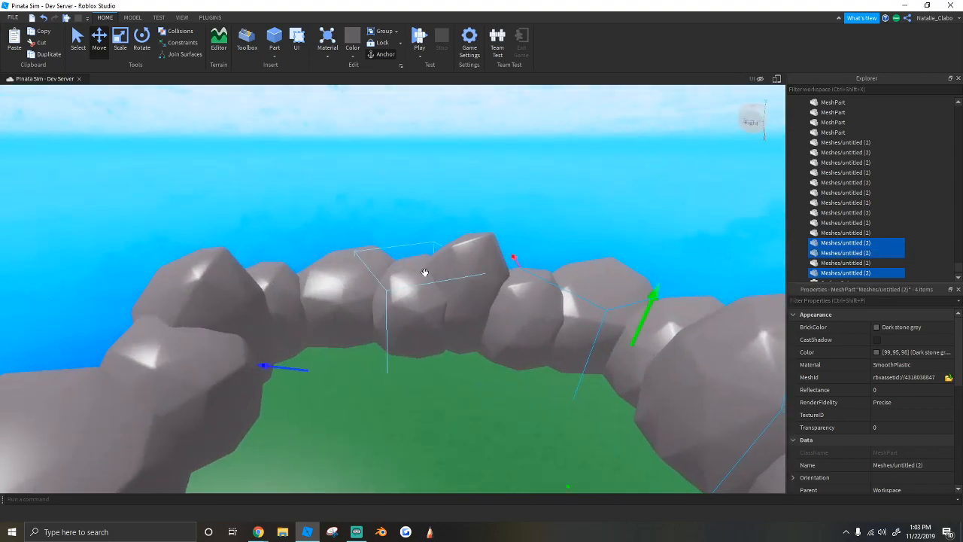
left_click(425, 271, "ctrl")
left_click(411, 257, "ctrl")
right_click_drag(411, 244, 412, 245)
left_click(547, 293, "ctrl")
left_click(657, 260, "ctrl")
right_click_drag(657, 260, 658, 261)
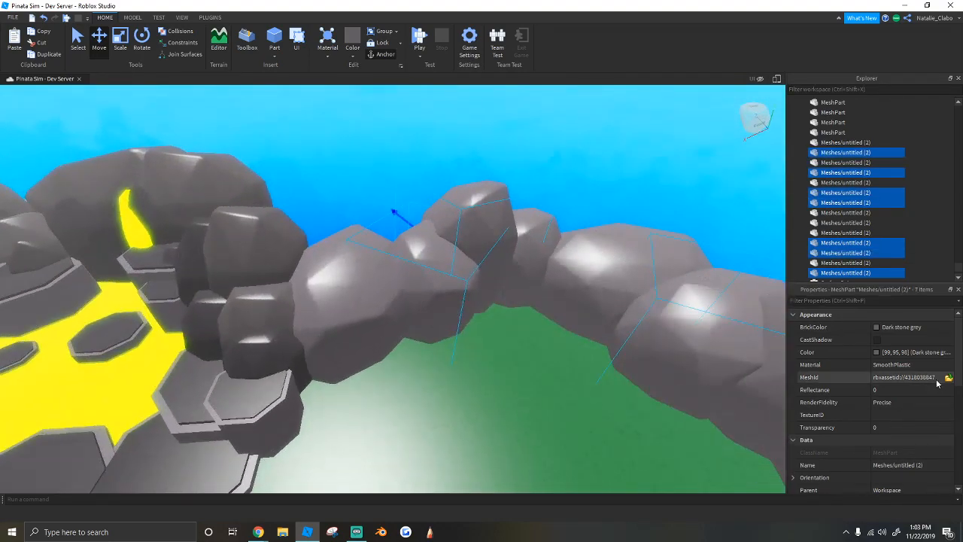
left_click(875, 351)
left_click_drag(598, 242, 599, 248)
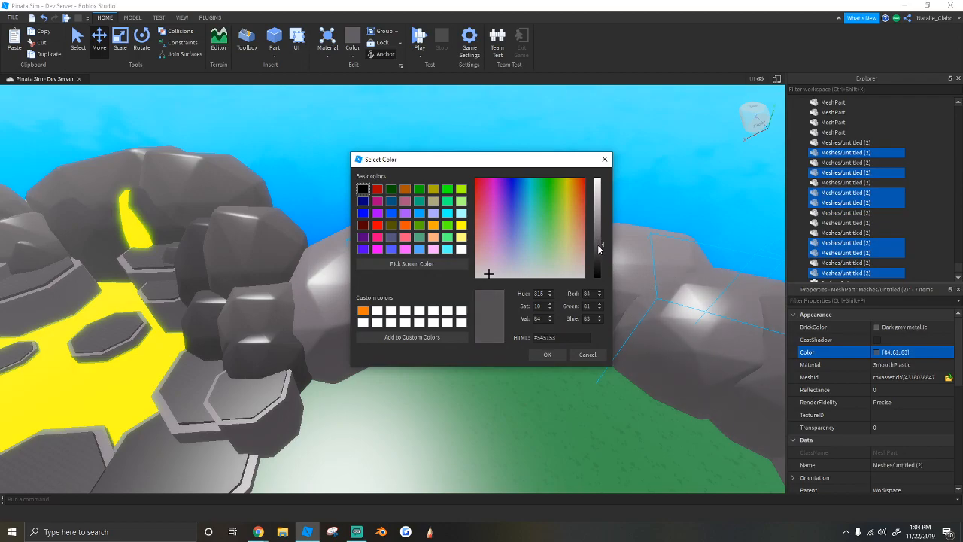
left_click(550, 351)
left_click(510, 181)
Step: Select the parts of one pillar and the crossbeam of the grey gateway between the wooden floor and the lava area
right_click_drag(510, 181, 509, 181)
right_click_drag(639, 251, 640, 251)
key("s")
key("w")
key("s")
key("w")
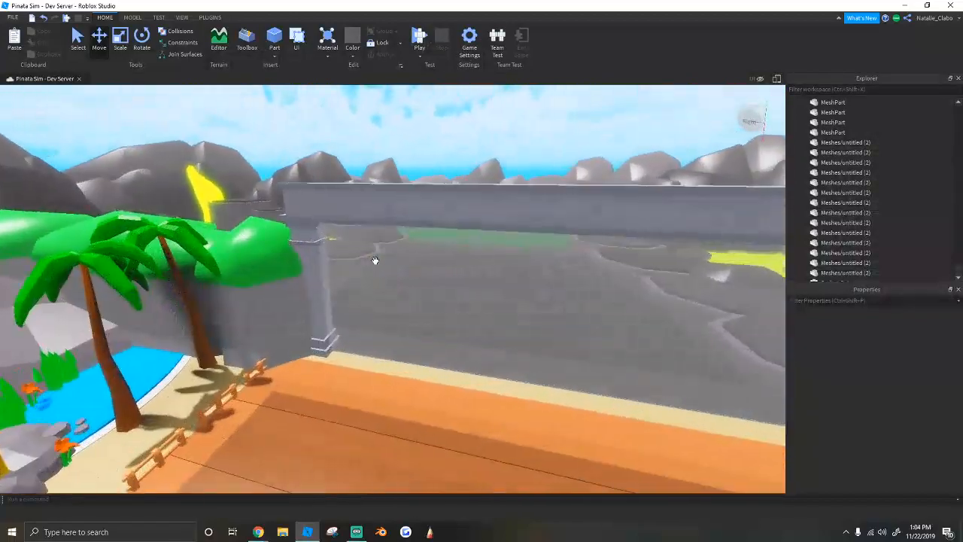
left_click(301, 368)
left_click(74, 50)
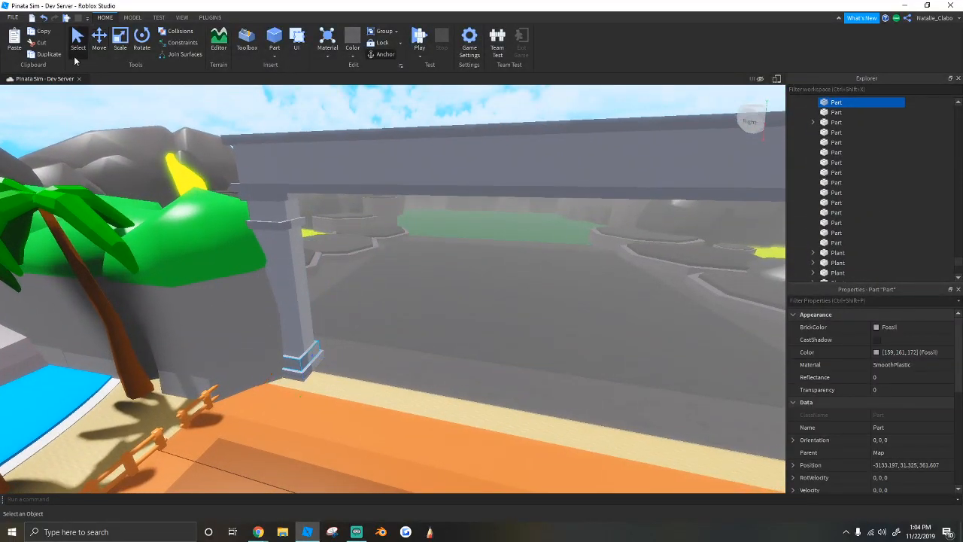
left_click(277, 309, "ctrl")
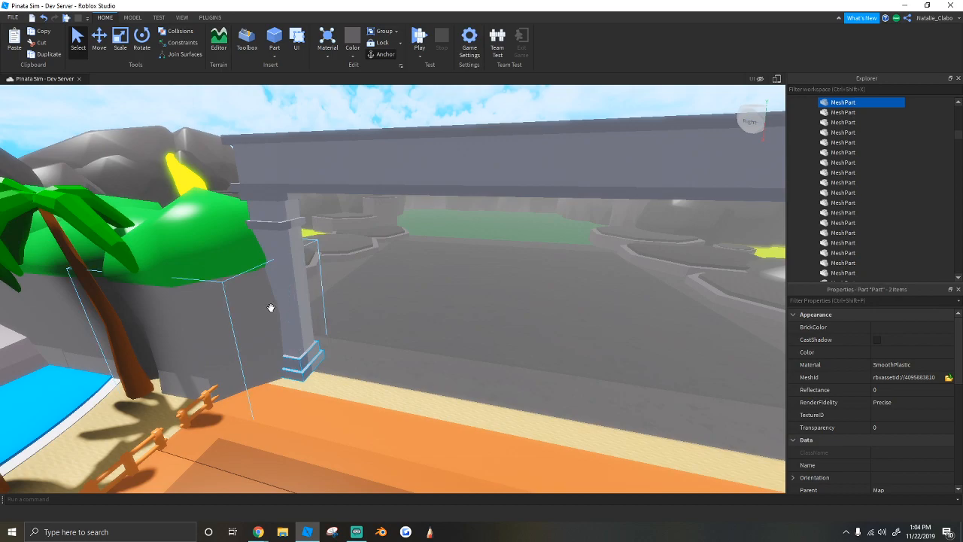
left_click(265, 310, "ctrl")
left_click(275, 220, "ctrl")
left_click(269, 184, "ctrl")
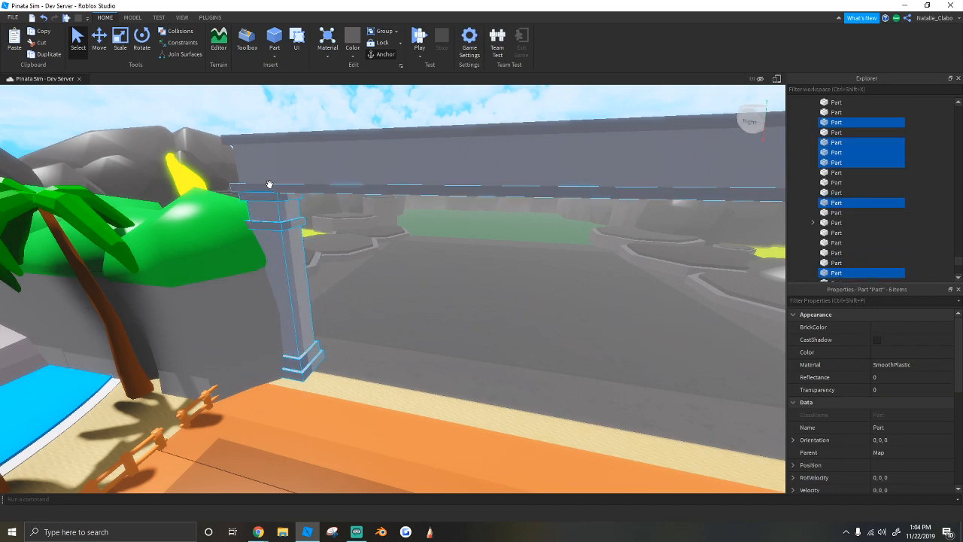
left_click(298, 161, "ctrl")
Step: Add the parts of the gateway's opposite pillar to the selection
right_click_drag(298, 161, 410, 339)
left_click(395, 269, "ctrl")
left_click(409, 341, "ctrl")
left_click(417, 286, "ctrl")
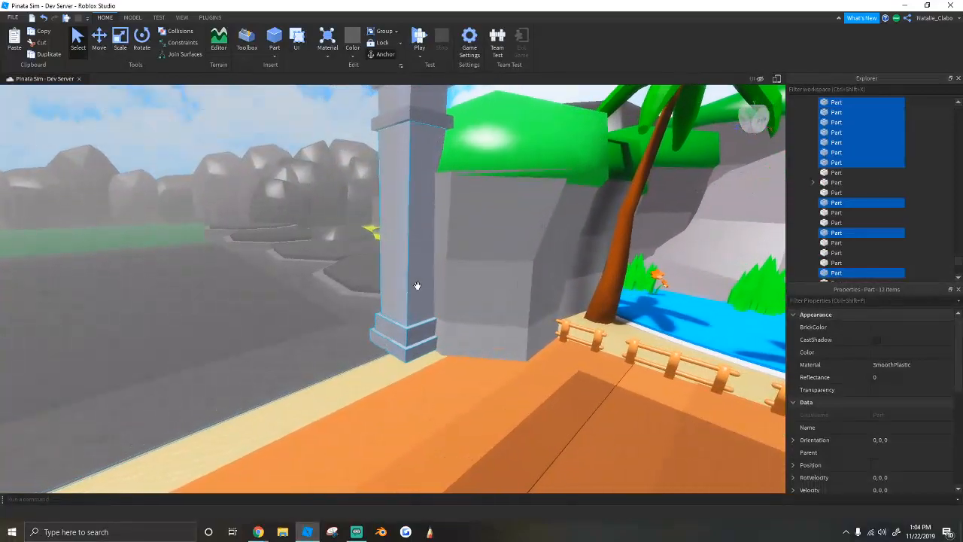
right_click_drag(417, 285, 417, 201)
left_click(428, 185, "ctrl")
left_click(442, 154, "ctrl")
Step: Duplicate the whole gateway and move the copy across the lava area to the entrance of the green ground
right_click_drag(442, 153, 433, 157)
scroll(439, 152, "down", 8)
scroll(433, 157, "up", 3)
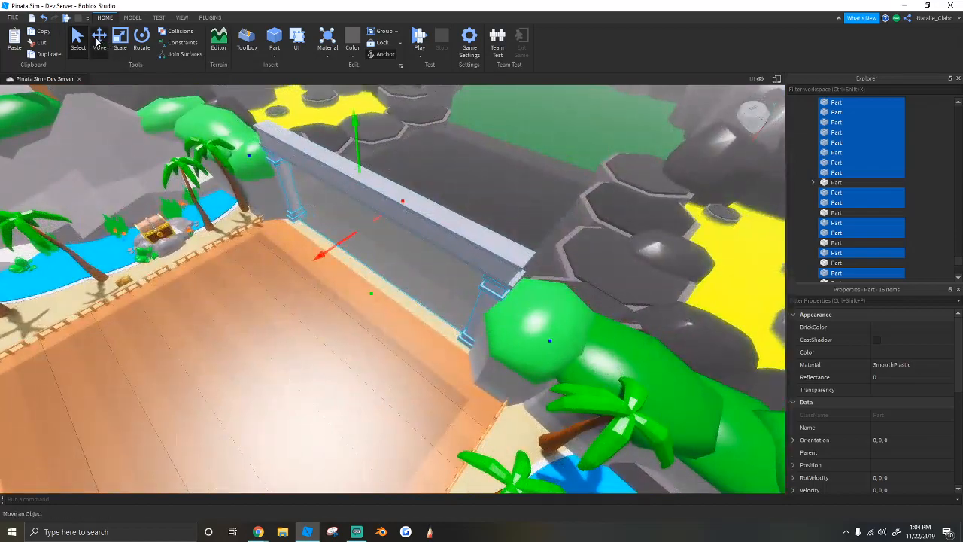
left_click(43, 58)
left_click_drag(333, 250, 492, 163)
right_click_drag(488, 165, 492, 164)
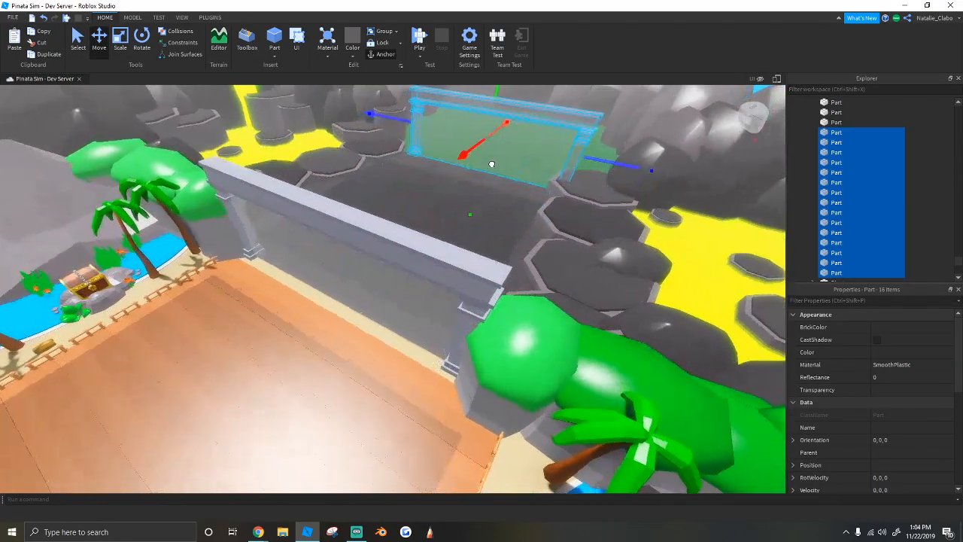
left_click_drag(491, 163, 493, 157)
key("w")
right_click_drag(493, 157, 495, 155)
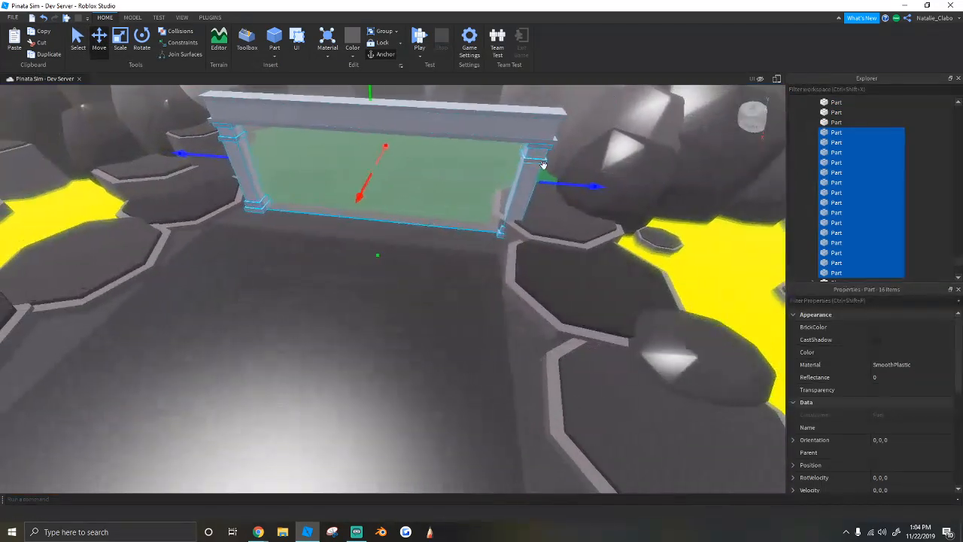
Step: Shift the gateway copy sideways to centre it on the dark path and set it back against the green ground's edge
left_click_drag(612, 183, 598, 187)
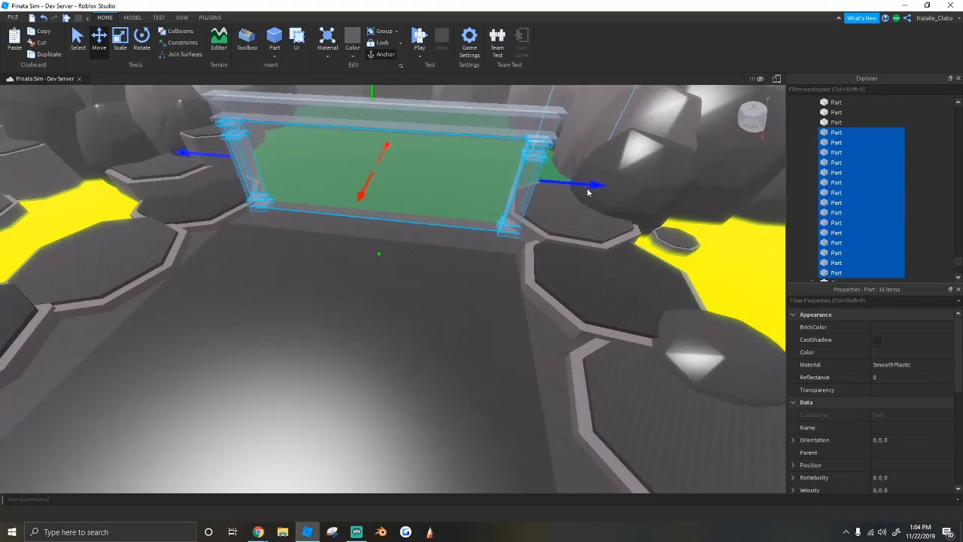
key("w")
key("a")
mouse_move(390, 182)
left_mouse_down()
mouse_move(393, 166)
mouse_move(391, 175)
left_mouse_up()
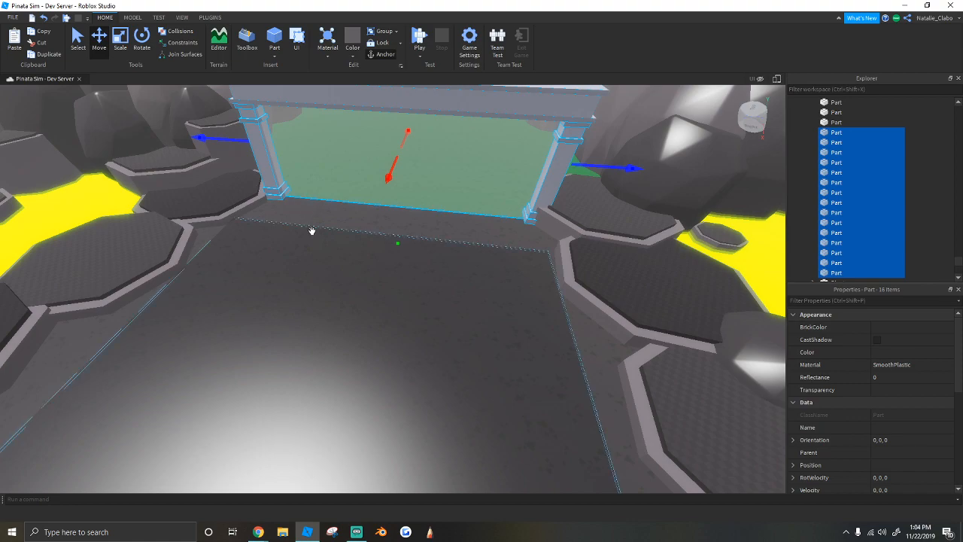
scroll(309, 245, "down", 3)
right_click_drag(309, 242, 308, 222)
left_click(382, 193)
scroll(382, 192, "up", 5)
right_click_drag(382, 190, 382, 190)
scroll(382, 190, "down", 3)
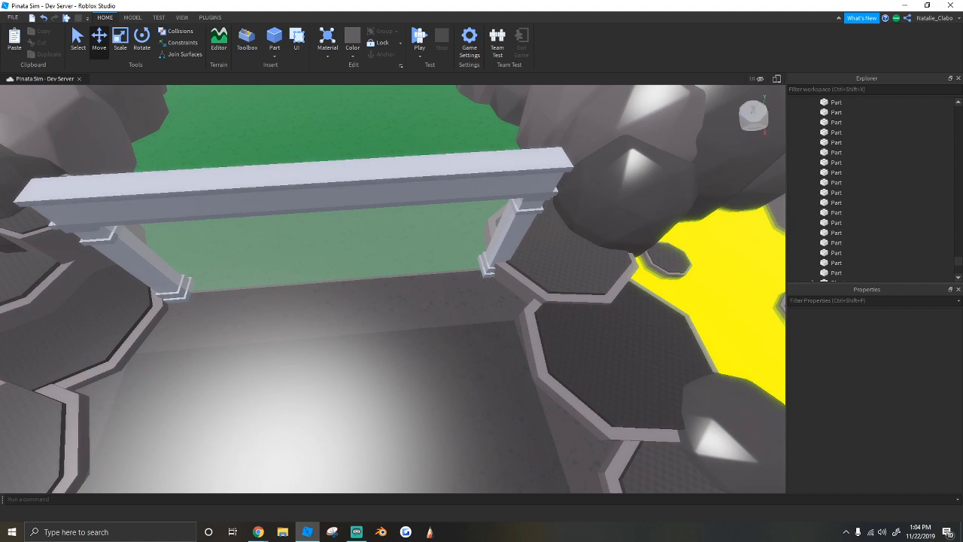
Step: Copy an existing grey cliff with its green cap and paste the pair near the new rock wall
right_click_drag(514, 188, 482, 211)
left_click(353, 271)
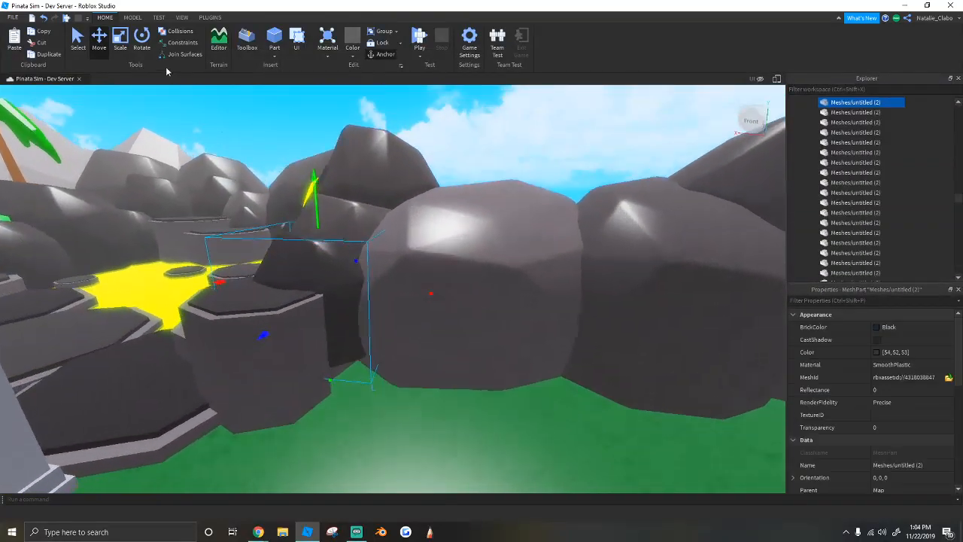
left_click(461, 121)
right_click_drag(461, 122, 475, 303)
left_click(402, 168)
left_click(406, 168)
left_click(474, 241, "ctrl")
key("ctrl+c")
right_click_drag(477, 241, 426, 189)
key("ctrl+v")
left_click_drag(425, 192, 523, 232)
Step: Rotate the pasted green-topped cliff to a Y orientation of 5 and move it down behind the wall rocks beside the lava
right_click_drag(523, 231, 277, 273)
key("w")
left_click_drag(277, 273, 372, 310)
key("w")
right_click_drag(373, 310, 372, 308)
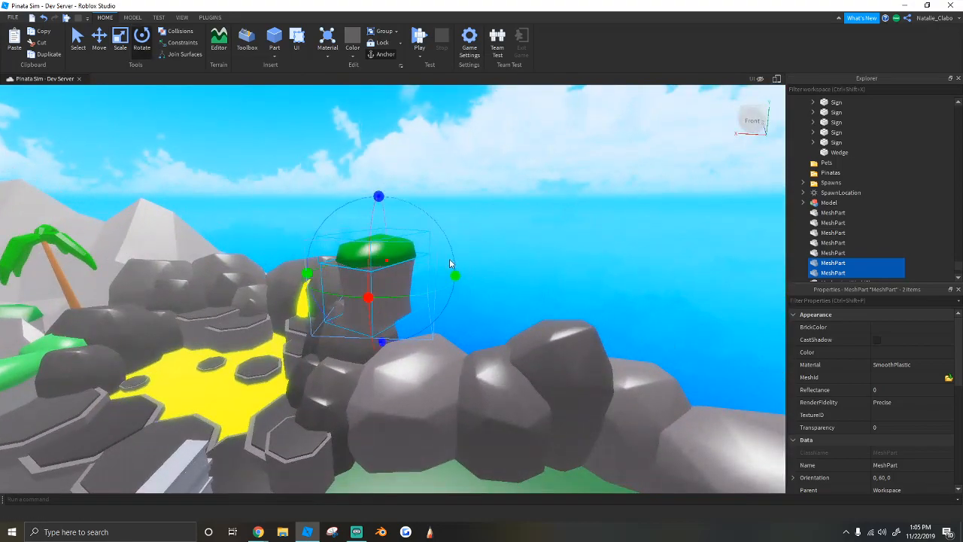
right_click_drag(442, 256, 440, 256)
key("w")
left_click_drag(450, 304, 442, 301)
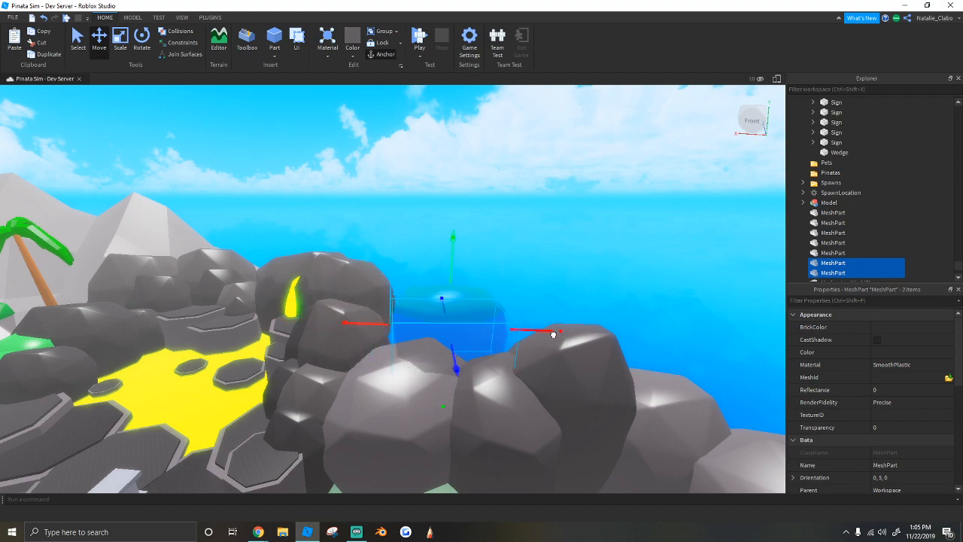
left_click_drag(550, 333, 579, 334)
left_click_drag(483, 270, 484, 288)
key("w")
left_click(431, 261)
Step: Stretch the grey cliff base and its green cap lengthwise so they span the gap behind the wall rocks
right_click_drag(422, 250, 418, 245)
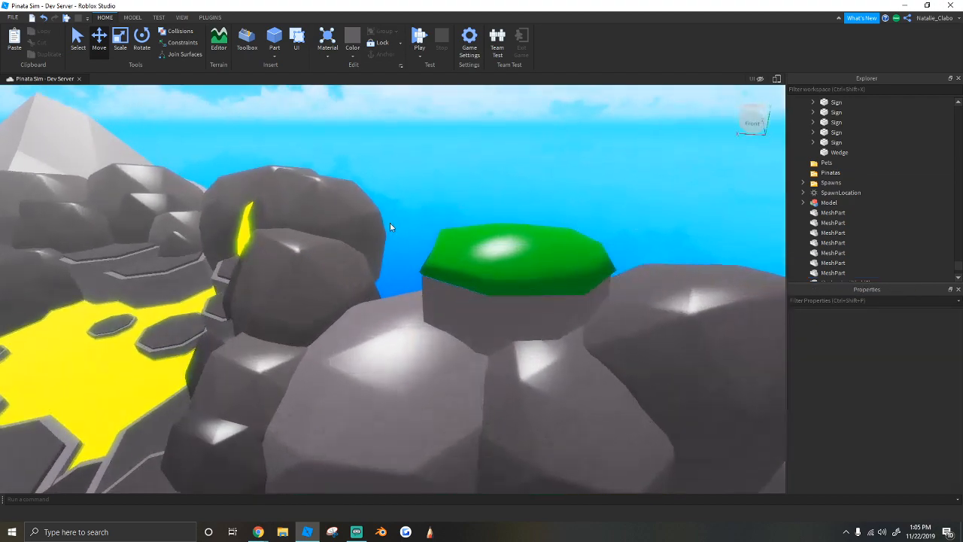
key("w")
key("q")
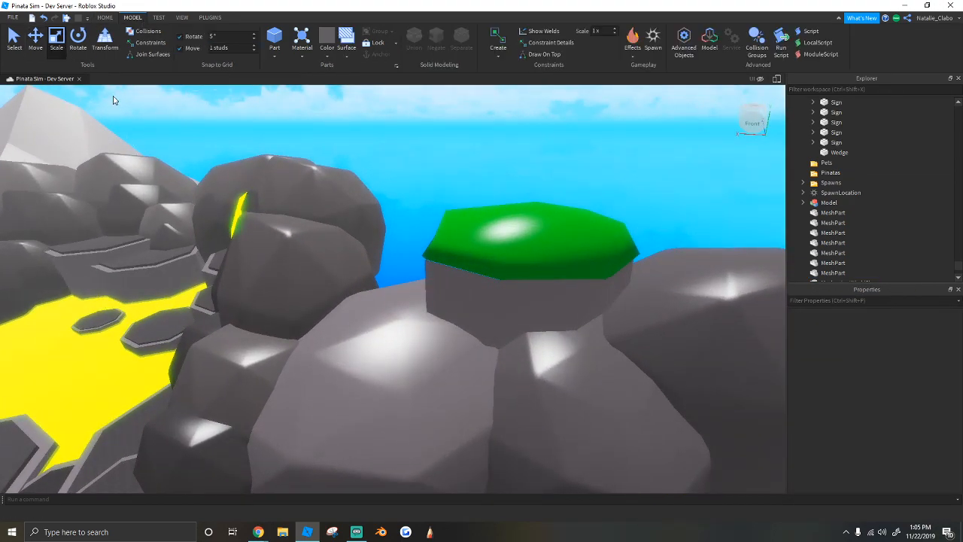
left_click(483, 240)
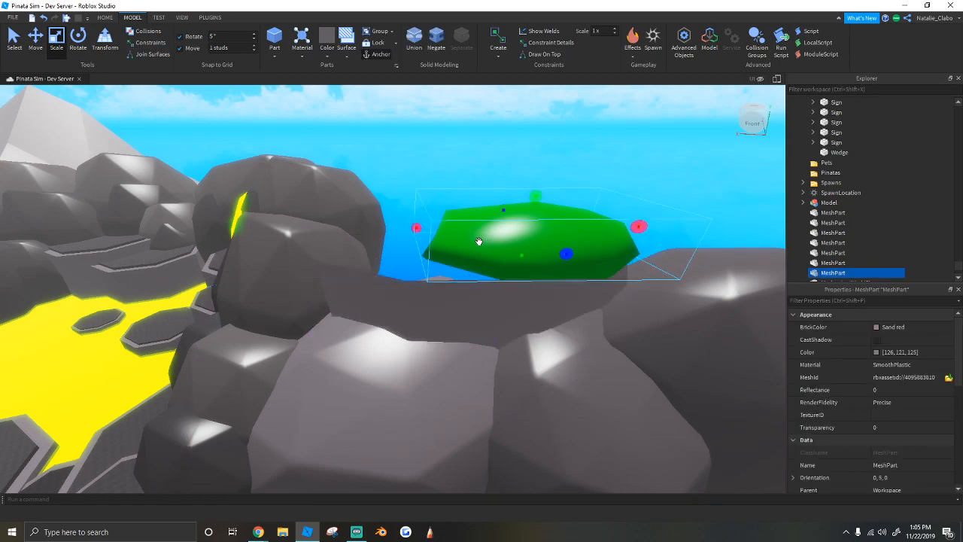
left_click_drag(416, 227, 318, 225)
right_click_drag(336, 224, 335, 225)
key("s")
key("w")
key("q")
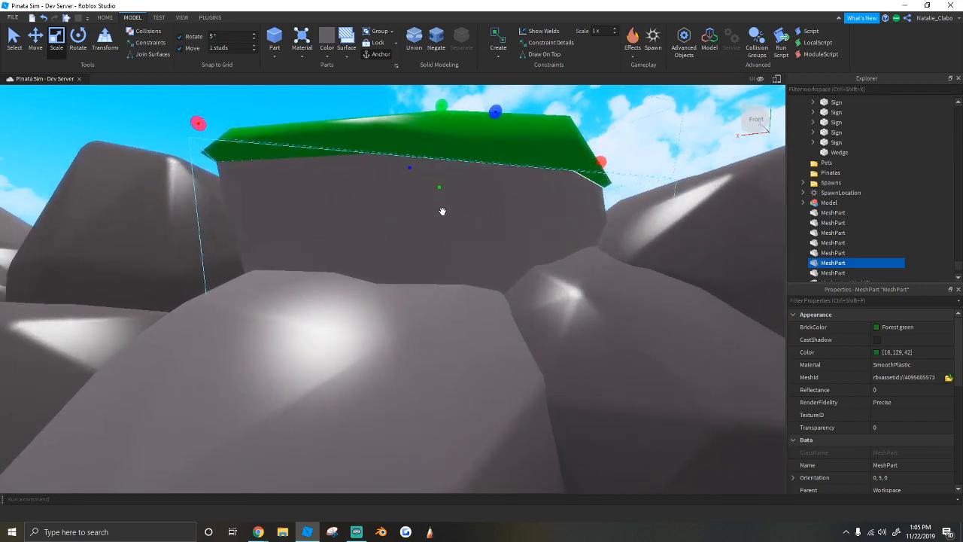
key("e")
key("s")
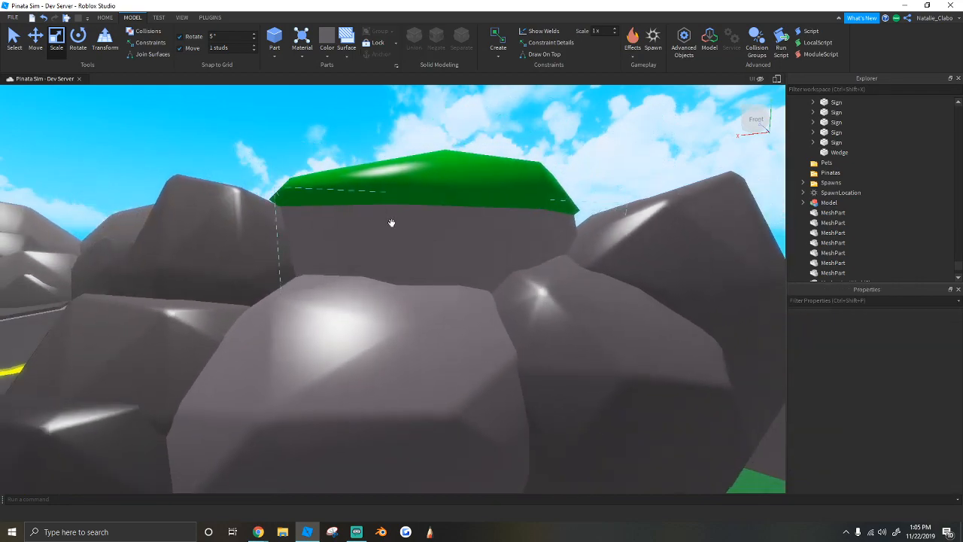
Step: Select the stretched base and cap together and examine the rock wall around the green ground from above
left_click(399, 231)
key("s")
key("w")
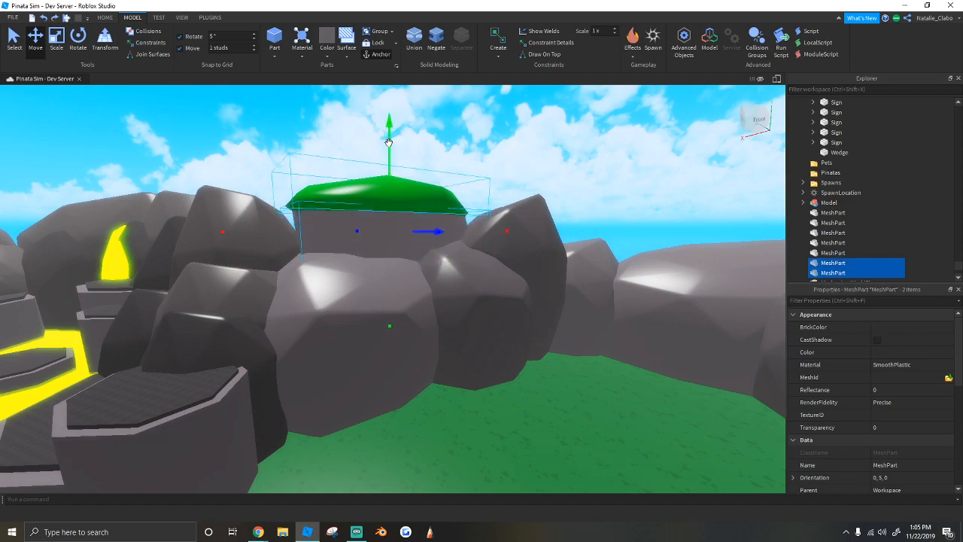
key("w")
right_click_drag(389, 223, 363, 198)
key("s")
key("w")
key("s")
key("d")
key("s")
key("s")
key("w")
key("s")
key("s")
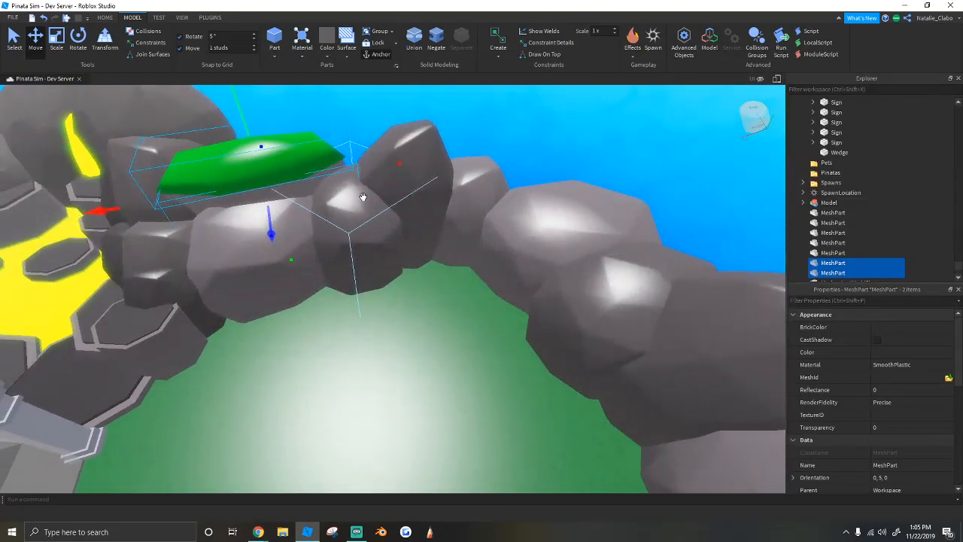
key("w")
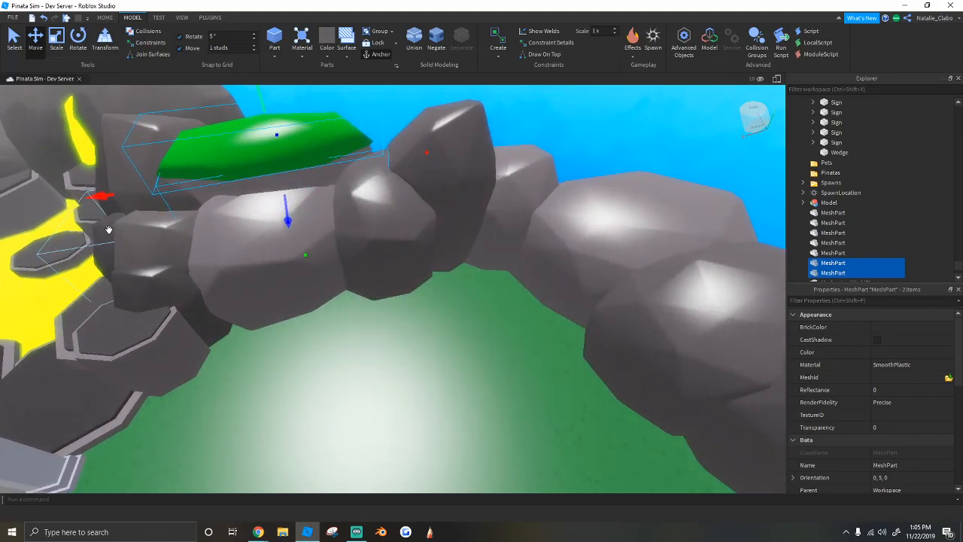
key("s")
right_click_drag(374, 261, 374, 260)
Step: Paste another green-topped cliff and rotate it to a Y orientation of -85 for the adjoining side of the wall
key("ctrl+v")
left_click_drag(443, 230, 584, 291)
right_click_drag(578, 273, 578, 272)
key("ctrl+r")
left_click_drag(585, 290, 475, 184)
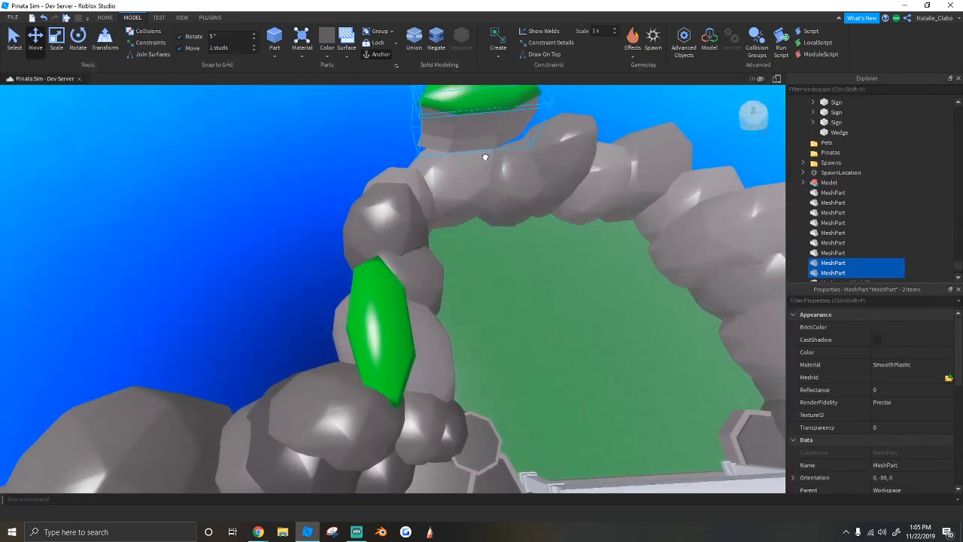
Step: Move the rotated green-topped cliff in behind the rocks along the adjoining side of the wall
right_click_drag(485, 157, 485, 157)
key("w")
left_click_drag(484, 155, 457, 134)
left_click_drag(455, 170, 456, 163)
right_click_drag(487, 247, 492, 238)
left_click_drag(492, 239, 599, 226)
right_click_drag(465, 246, 451, 254)
key("w")
key("s")
Step: Shorten the grey base and the green cap of the rotated cliff so its end sits behind the wall rocks
left_click(452, 253)
key("w")
left_click(475, 266)
right_click_drag(291, 174, 290, 174)
key("w")
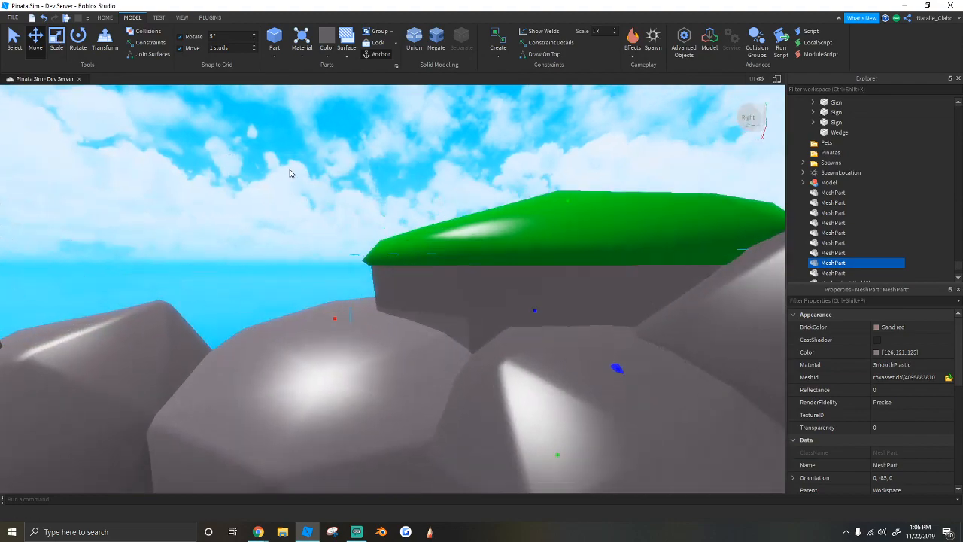
left_click_drag(346, 321, 444, 334)
key("d")
left_click(392, 226)
right_click_drag(333, 238, 335, 238)
key("d")
left_click_drag(280, 229, 370, 240)
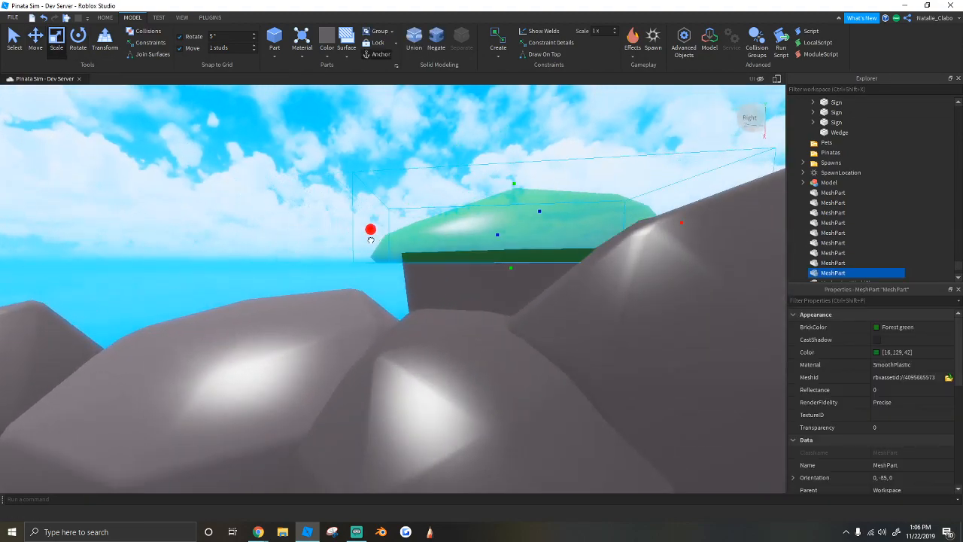
Step: Try duplicating the shortened green cap and grey base as a pair
left_click(453, 288, "ctrl")
scroll(445, 279, "down", 5)
right_click_drag(445, 279, 444, 279)
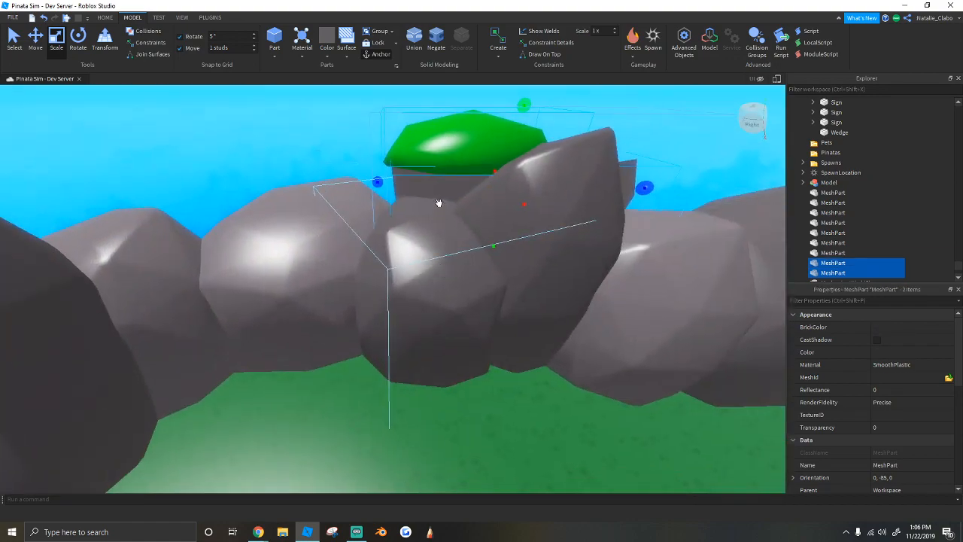
key("ctrl+d")
key("f")
key("ctrl+z")
Step: Duplicate the shortened green-topped cliff and place the copy farther along the back of the rock wall
left_click(544, 307)
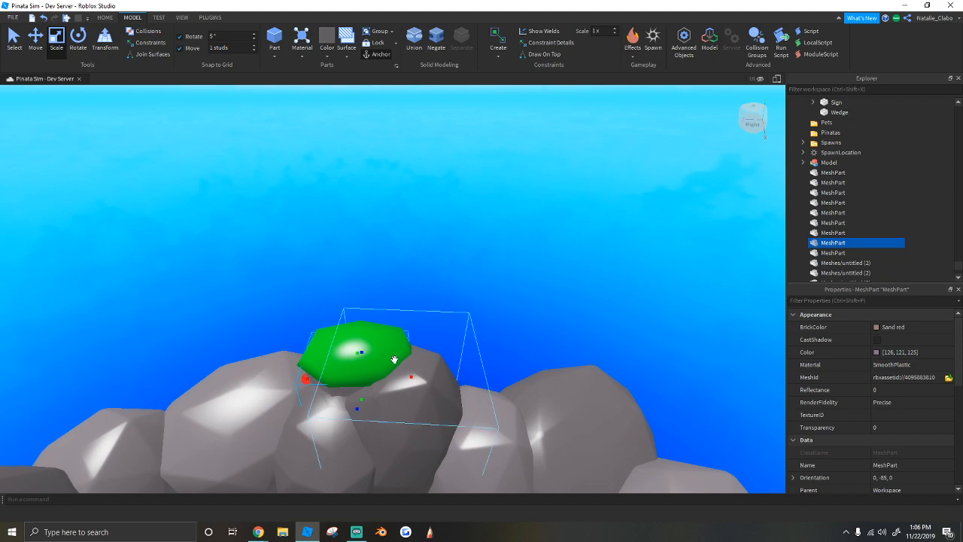
right_click_drag(474, 154, 474, 153)
key("ctrl+d")
left_click_drag(409, 267, 271, 262)
right_click_drag(270, 263, 271, 262)
scroll(271, 263, "up", 3)
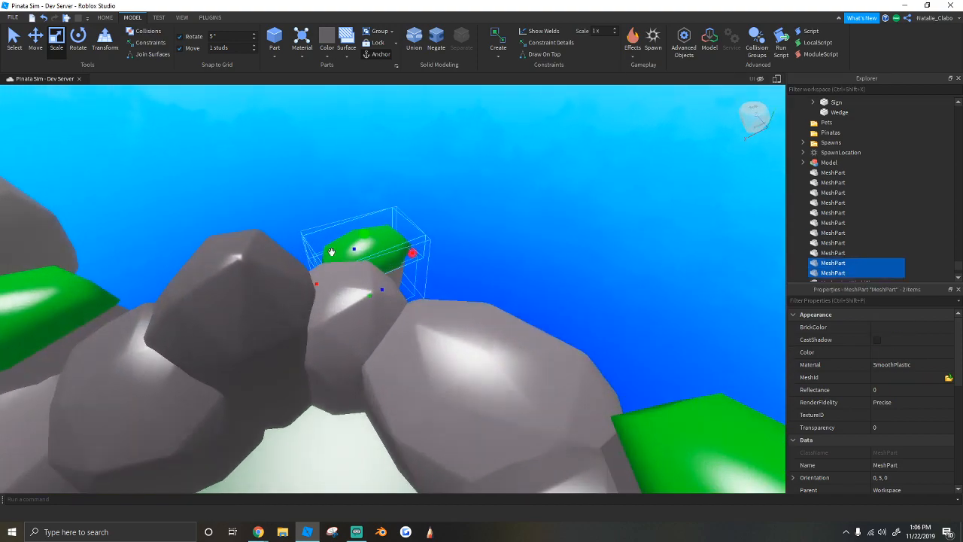
right_click_drag(377, 247, 378, 247)
left_click_drag(414, 228, 207, 275)
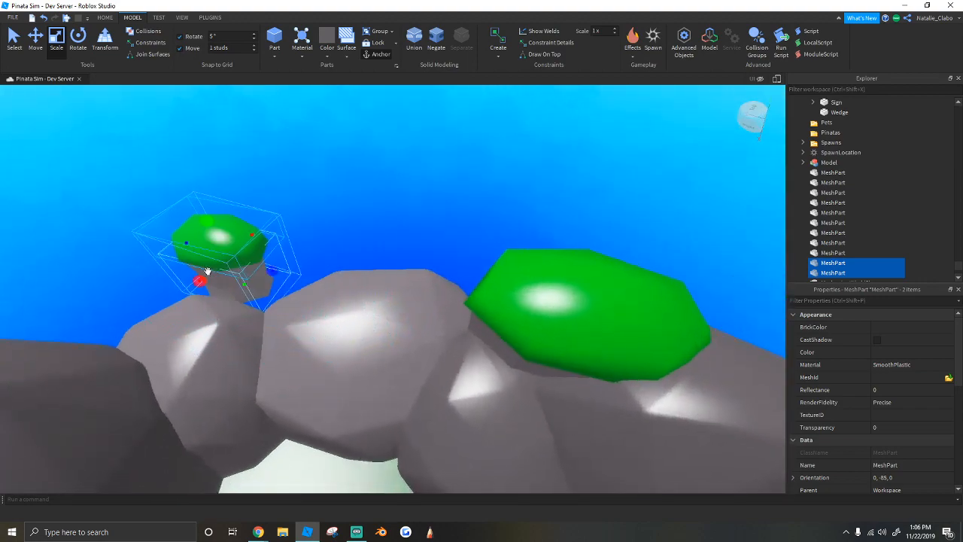
Step: Enlarge the newest green-topped cliff and lower it toward the wall rocks
right_click_drag(205, 189, 206, 189)
left_click_drag(239, 278, 243, 298)
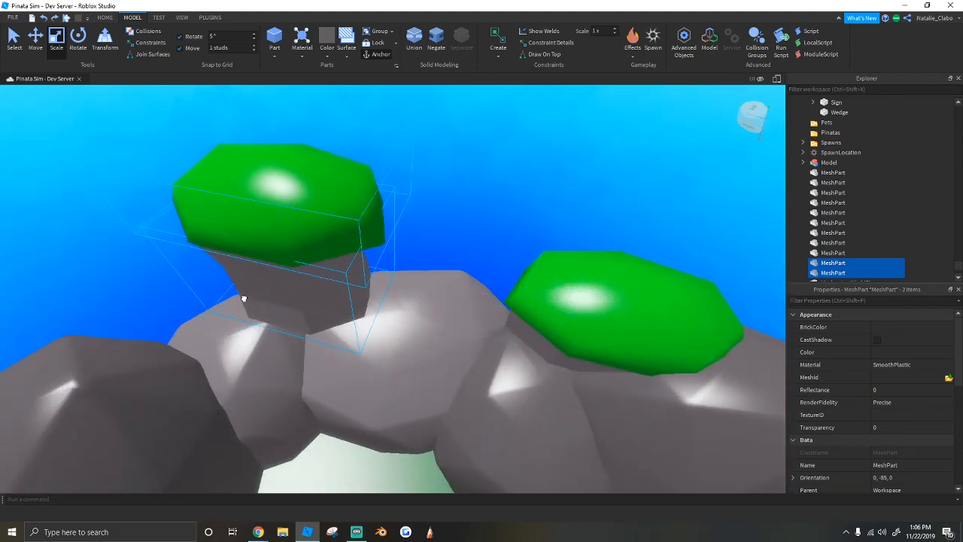
scroll(243, 298, "down", 1)
left_click(35, 40)
left_click_drag(294, 137, 308, 171)
scroll(322, 198, "up", 5)
right_click_drag(322, 199, 322, 198)
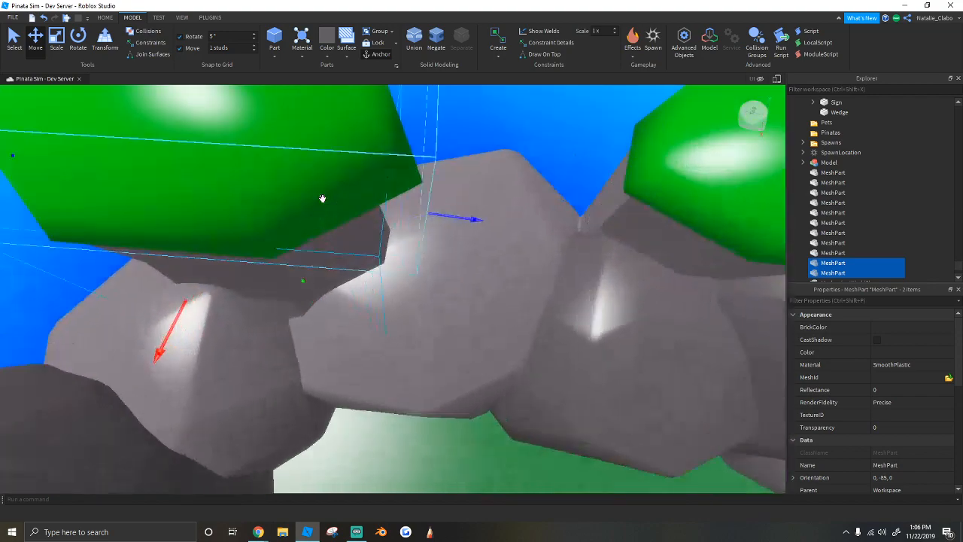
Step: Rotate the newest green-topped cliff to a Y orientation of -50 and sink it deeper behind the wall rocks
scroll(322, 198, "down", 5)
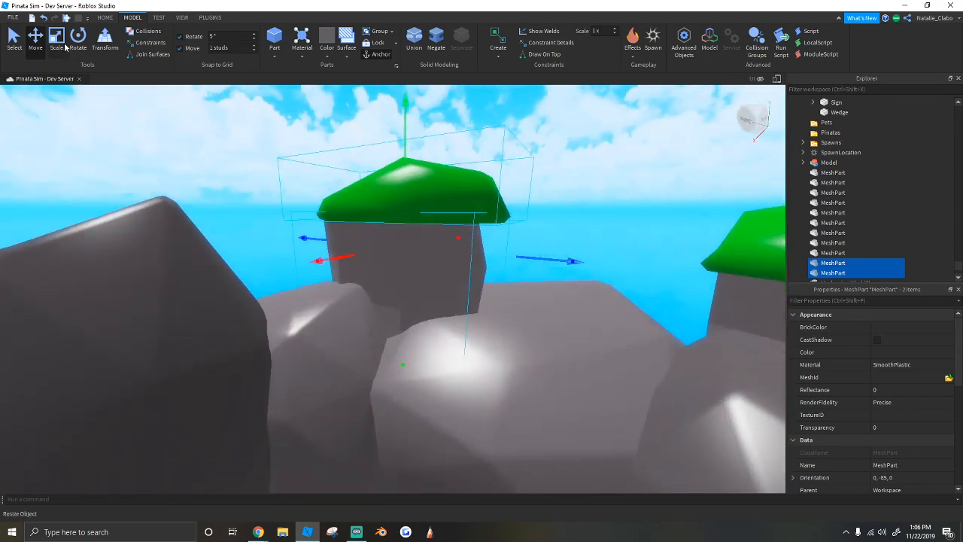
left_click_drag(464, 236, 395, 221)
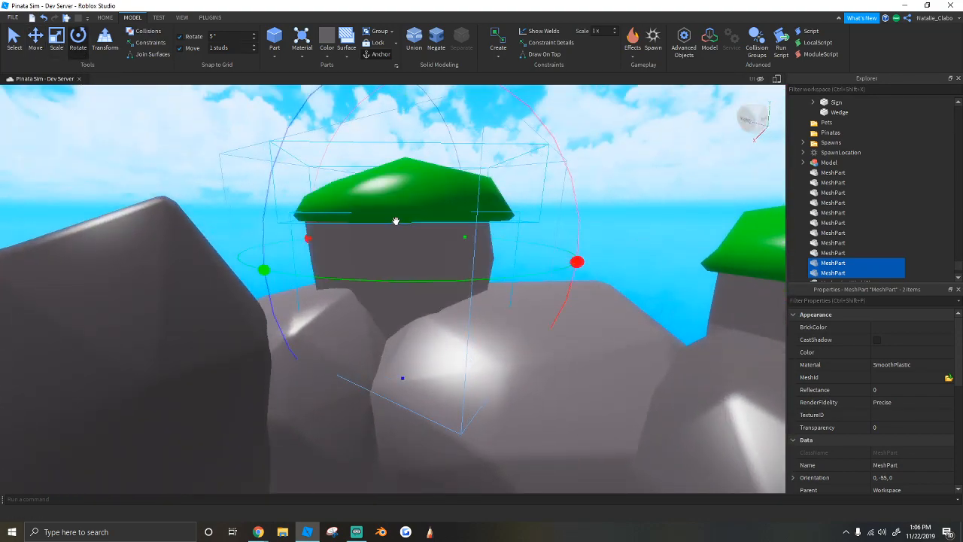
scroll(396, 221, "down", 1)
left_click_drag(404, 116, 404, 149)
key("d")
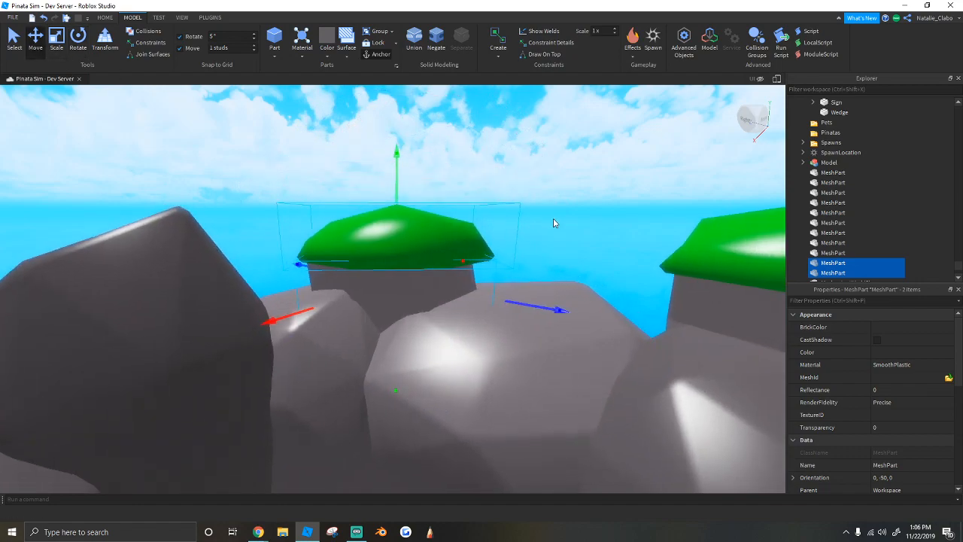
Step: Resize the grey base of the newest green-topped cliff to fit under its cap behind the wall rocks
key("w")
left_click(442, 289)
left_click(414, 272)
key("ctrl+3")
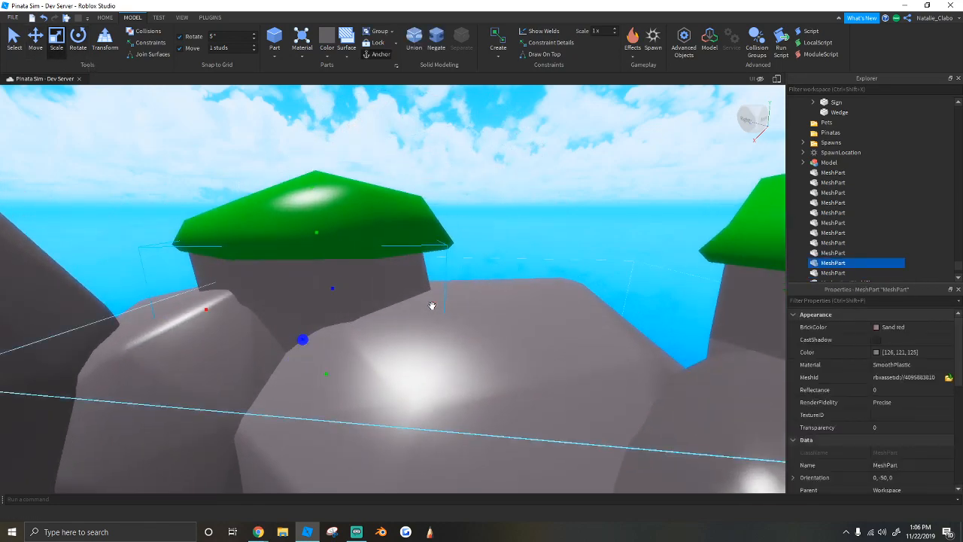
left_click_drag(431, 307, 457, 306)
left_click(516, 200)
key("s")
right_click_drag(516, 200, 331, 281)
left_click_drag(402, 312, 402, 313)
key("w")
key("a")
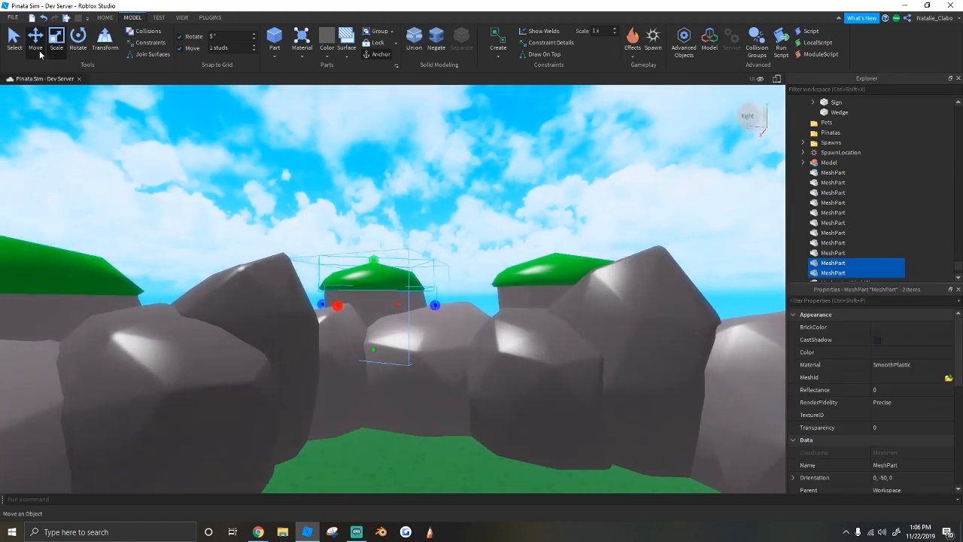
Step: Adjust the newest green-topped cliff's position and rotate it to a Y orientation of -70
left_click_drag(375, 257, 384, 252)
key("w")
right_click_drag(384, 252, 384, 253)
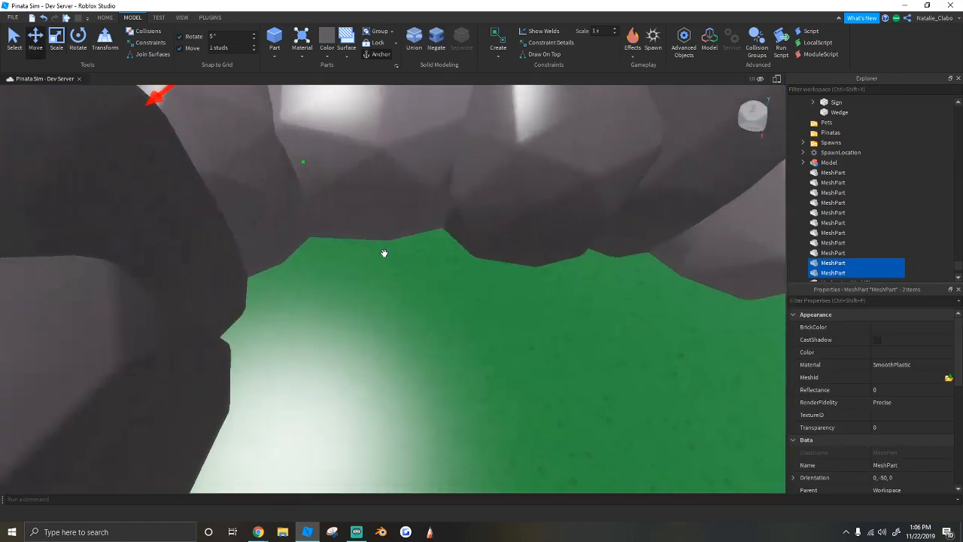
key("s")
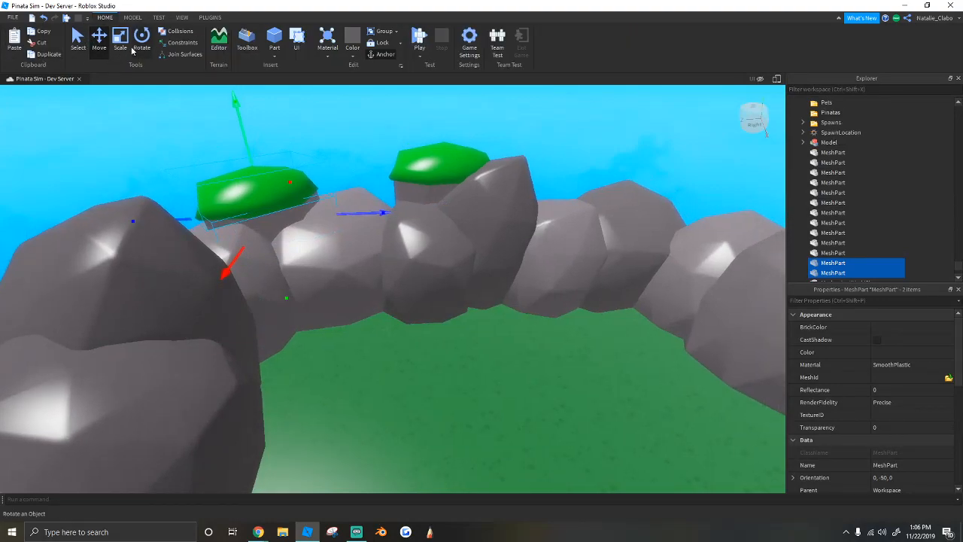
left_click(139, 42)
key("a")
left_click_drag(290, 264, 288, 264)
key("w")
key("d")
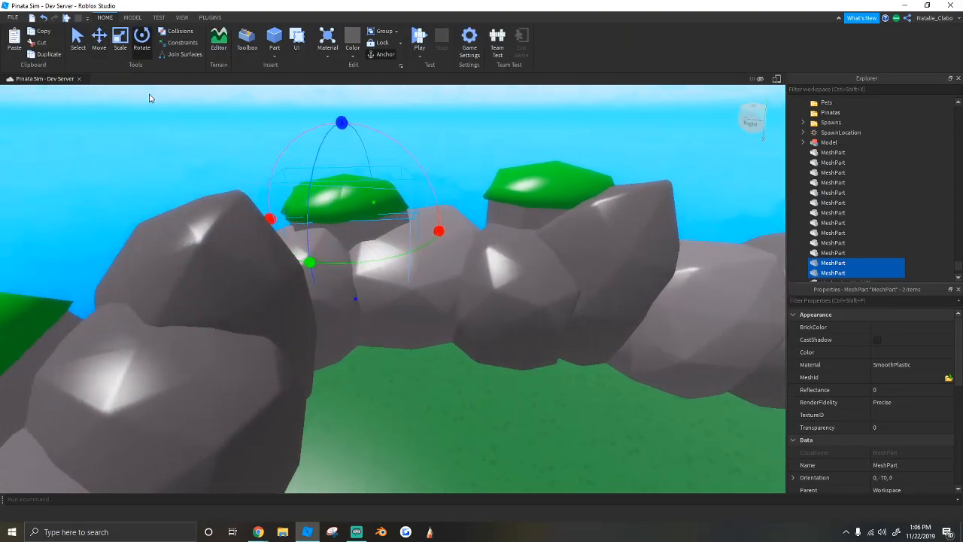
Step: Duplicate the green-topped cliff, place the copy in the gap between the two back cliffs, and raise it above them
left_click_drag(406, 264, 414, 248)
left_click(428, 148)
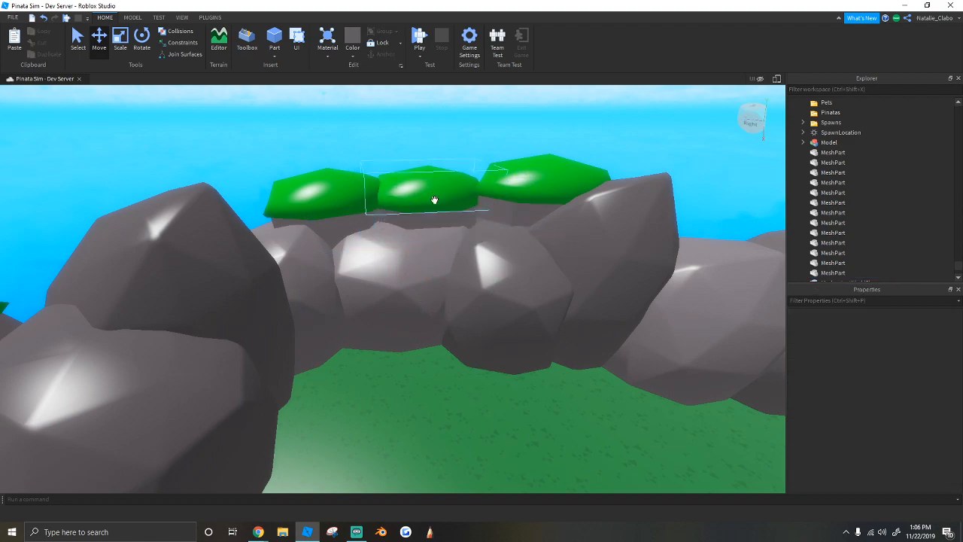
left_click_drag(432, 153, 431, 124)
left_click_drag(544, 202, 551, 205)
scroll(407, 126, "up", 3)
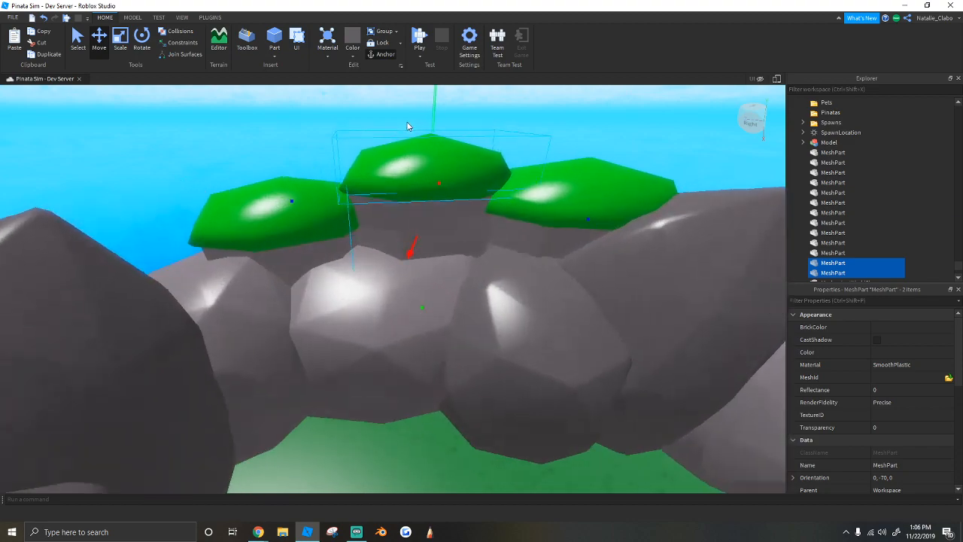
scroll(407, 124, "up", 3)
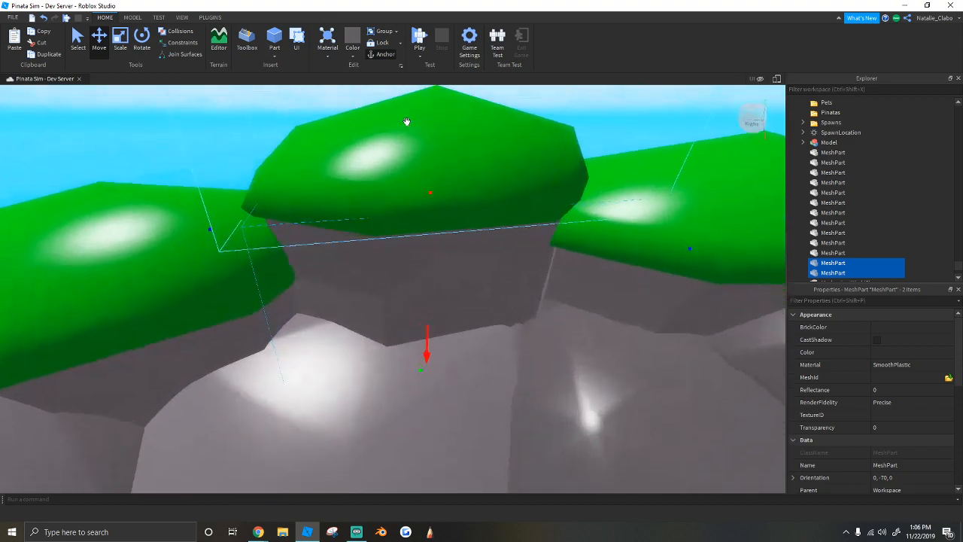
right_click_drag(406, 122, 404, 105)
scroll(405, 120, "down", 3)
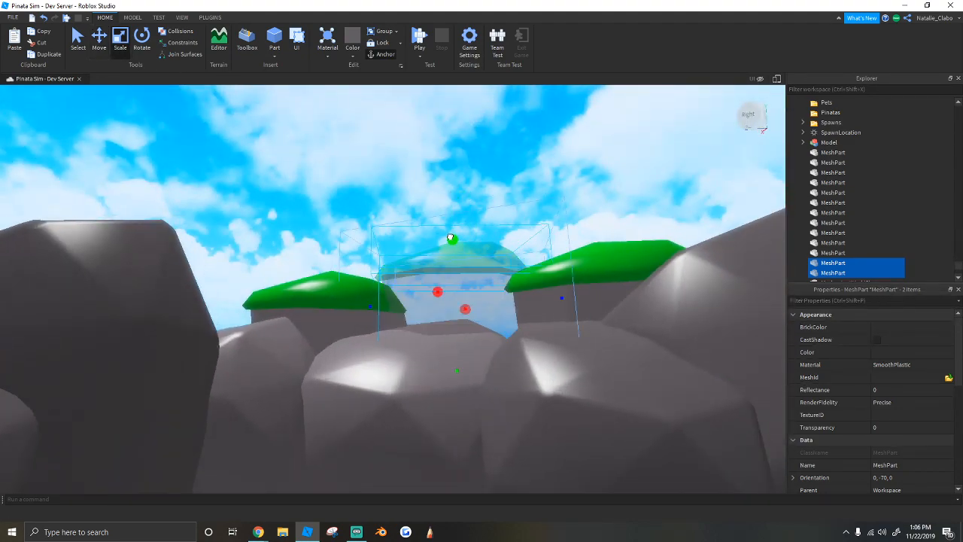
Step: Scale up the raised middle cliff and adjust the width of its green cap over the grey base
left_click_drag(451, 221, 450, 219)
key("d")
right_click_drag(290, 178, 304, 181)
key("w")
left_click(342, 252)
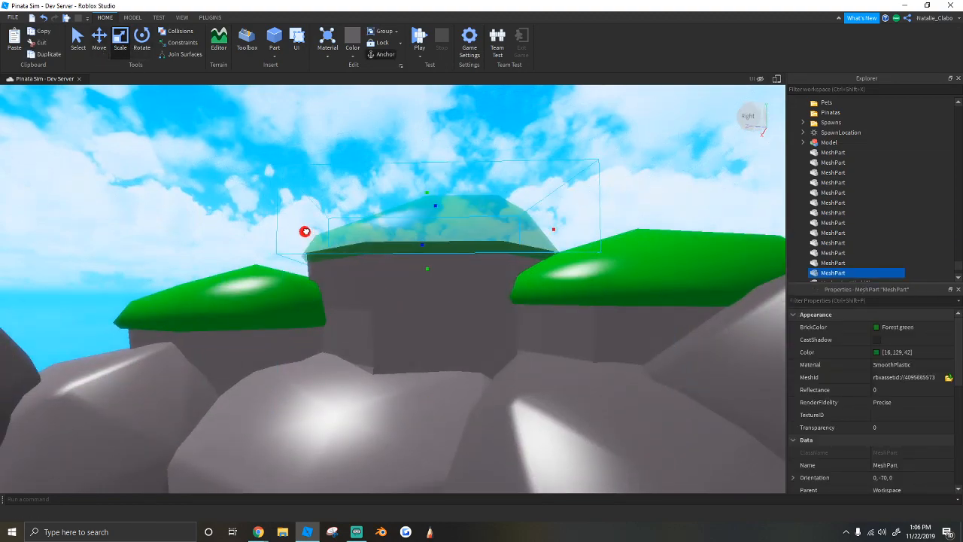
left_click(314, 272)
Step: Reselect the middle cliff's cap and base and lower the pair between its two neighbours, behind the wall rocks
key("s")
left_click(269, 183)
right_click_drag(269, 183, 404, 204)
key("s")
key("w")
left_click(433, 226)
left_click(460, 166, "ctrl")
key("w")
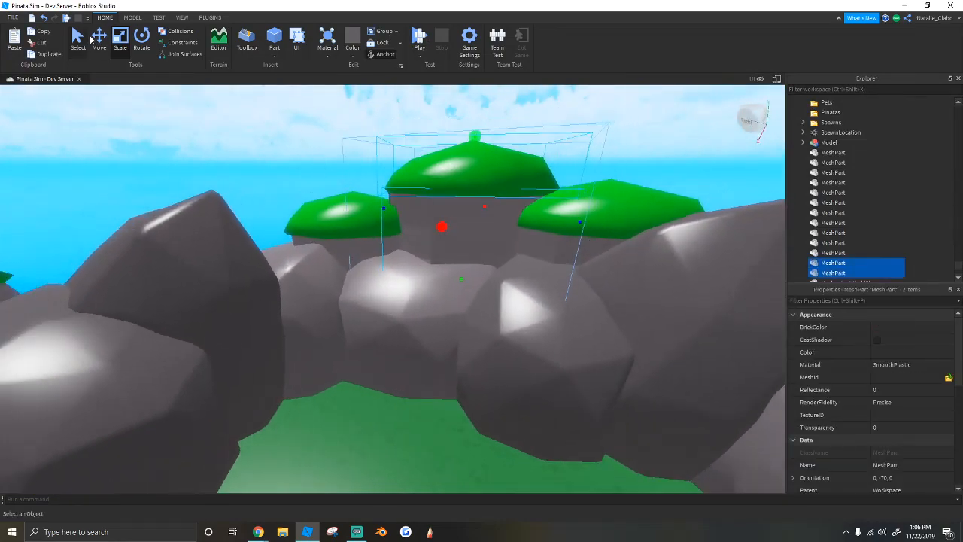
left_click_drag(524, 130, 520, 151)
left_click(543, 152)
key("w")
right_click_drag(537, 208, 448, 262)
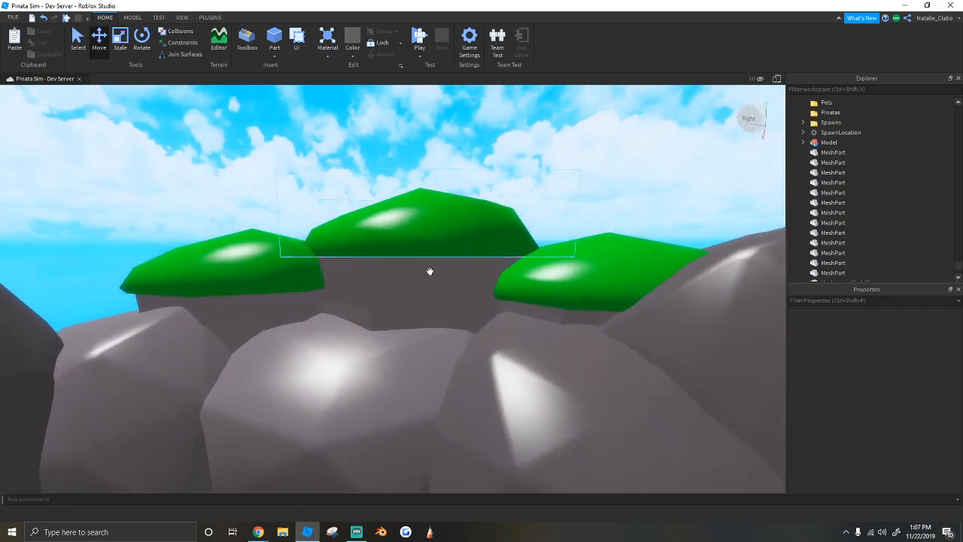
left_click(391, 211)
left_click_drag(415, 149, 420, 194)
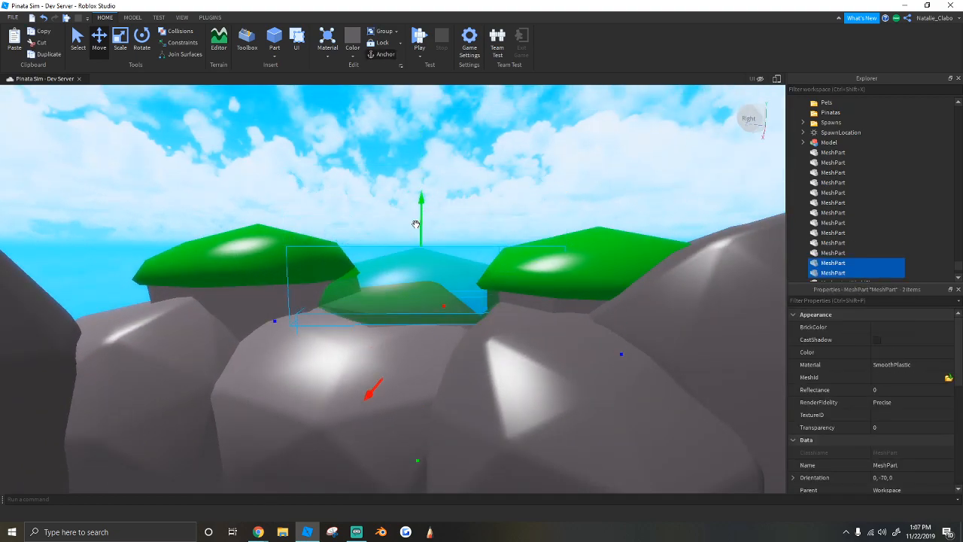
left_click(349, 206)
Step: Copy the Color value of the existing Earth green part in the map
key("w")
key("a")
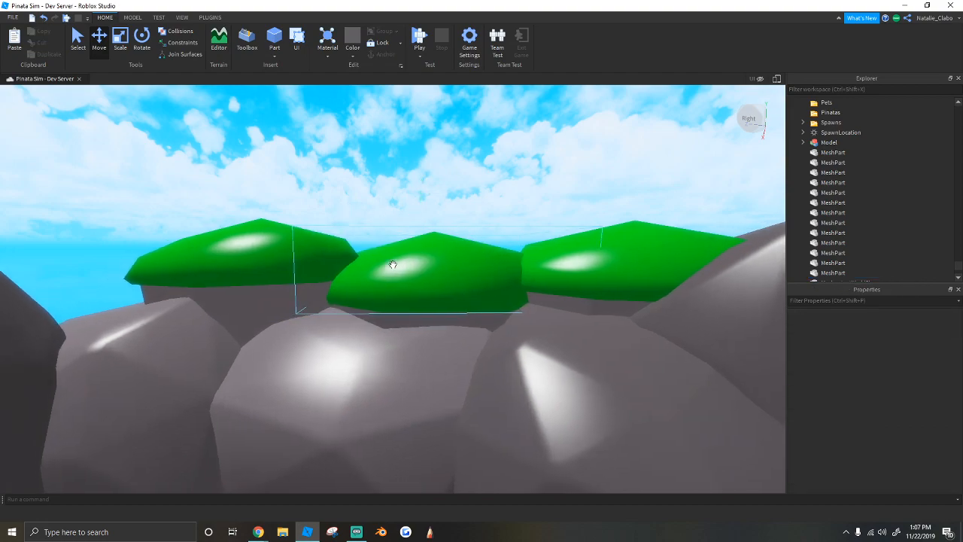
left_click(393, 265)
key("ctrl+z")
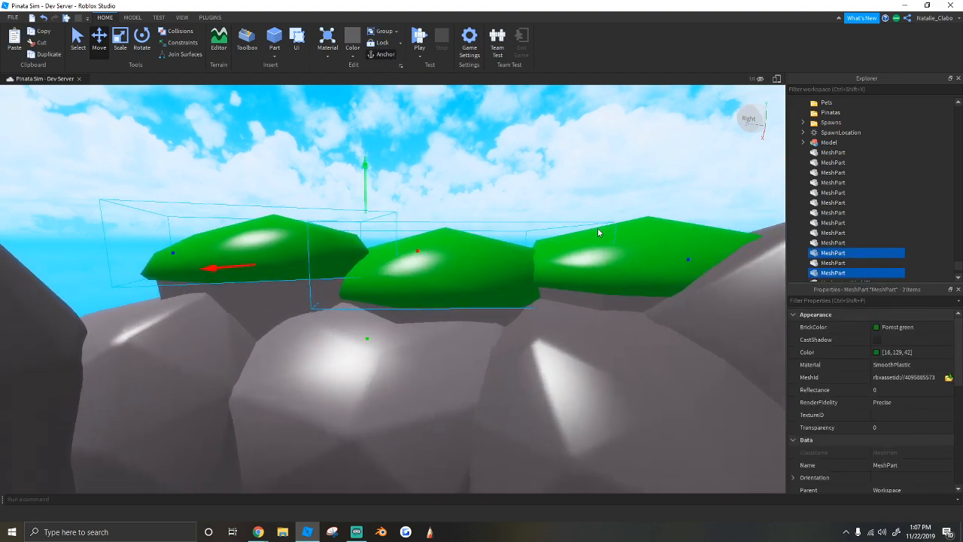
right_click_drag(598, 230, 475, 254)
left_click(476, 254)
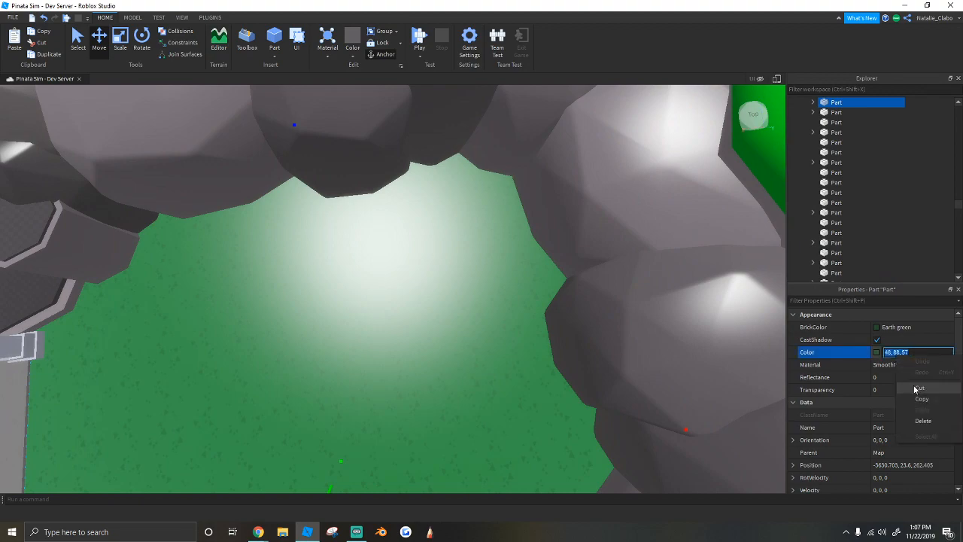
Step: Select the green cliff caps around the rock wall and set their color to 48, 88, 57
right_click_drag(620, 265, 521, 136)
left_click(501, 124)
left_click(501, 197, "ctrl")
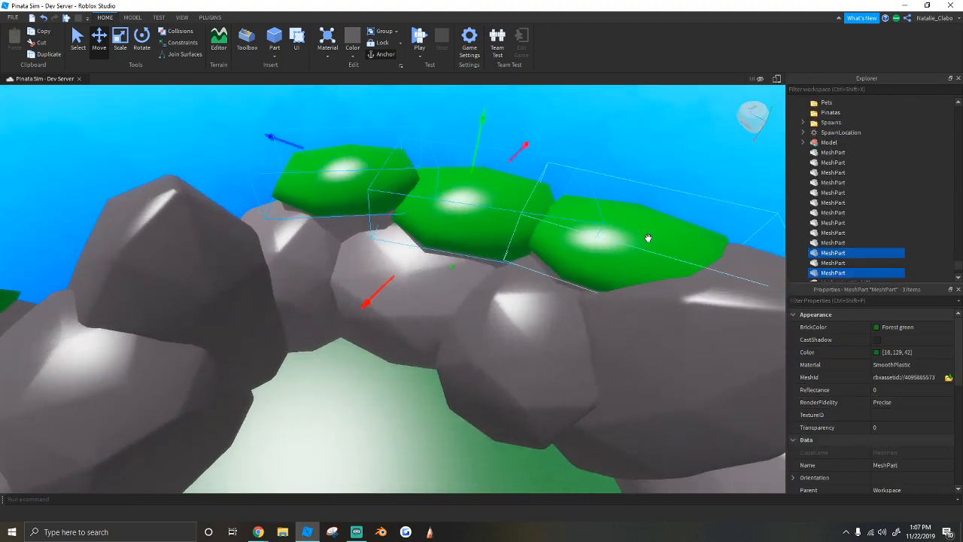
left_click(649, 236, "ctrl")
right_click_drag(649, 237, 358, 220)
left_click(338, 222, "ctrl")
type("48, 88, 57")
key("Return")
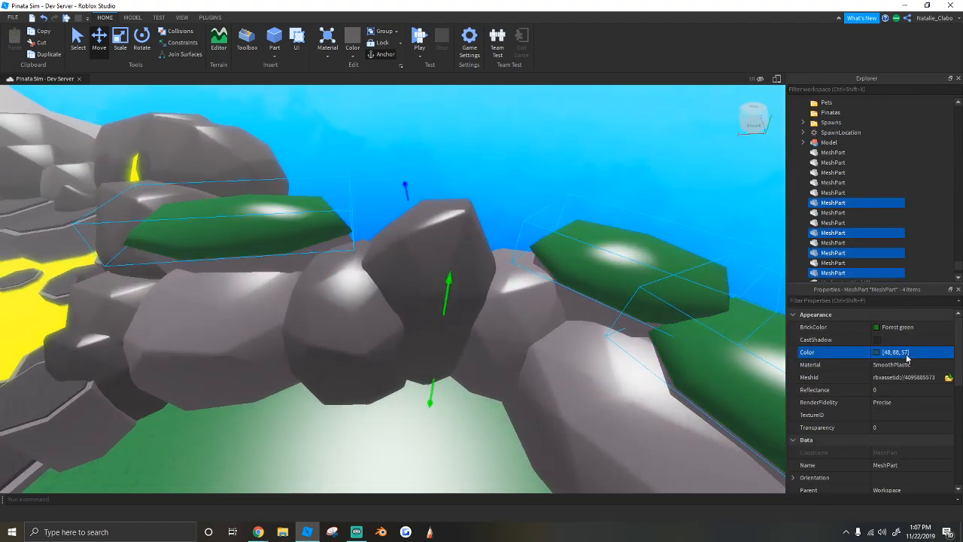
left_click(490, 187)
right_click_drag(549, 178, 577, 178)
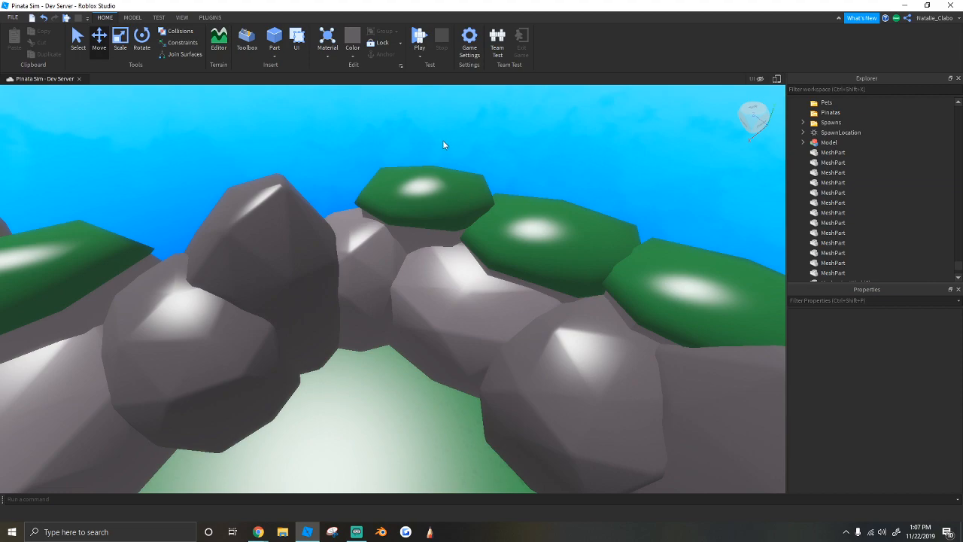
Step: Duplicate the cluster of three dark-green-topped cliffs, including their grey bases
scroll(465, 144, "up", 3)
scroll(434, 261, "up", 3)
right_click_drag(434, 260, 429, 262)
scroll(430, 263, "down", 5)
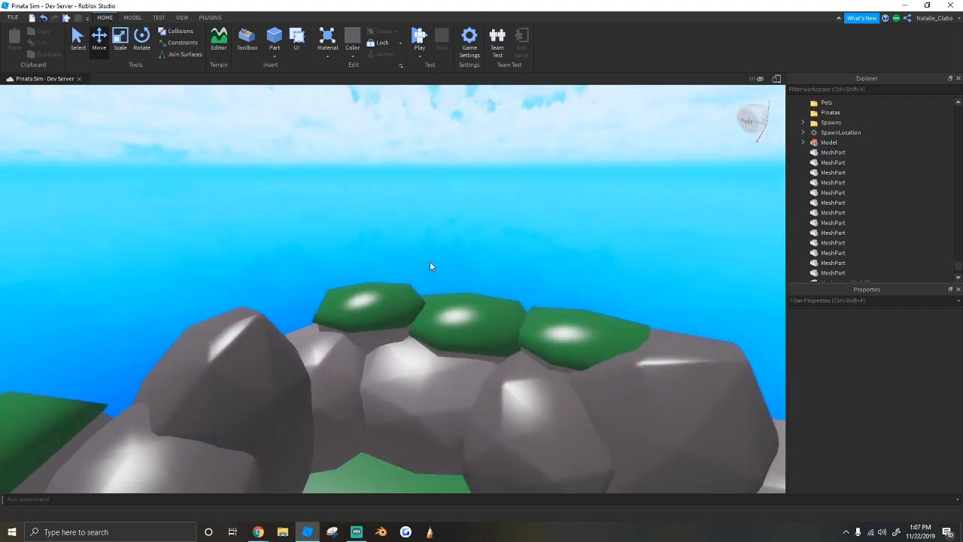
scroll(408, 286, "up", 4)
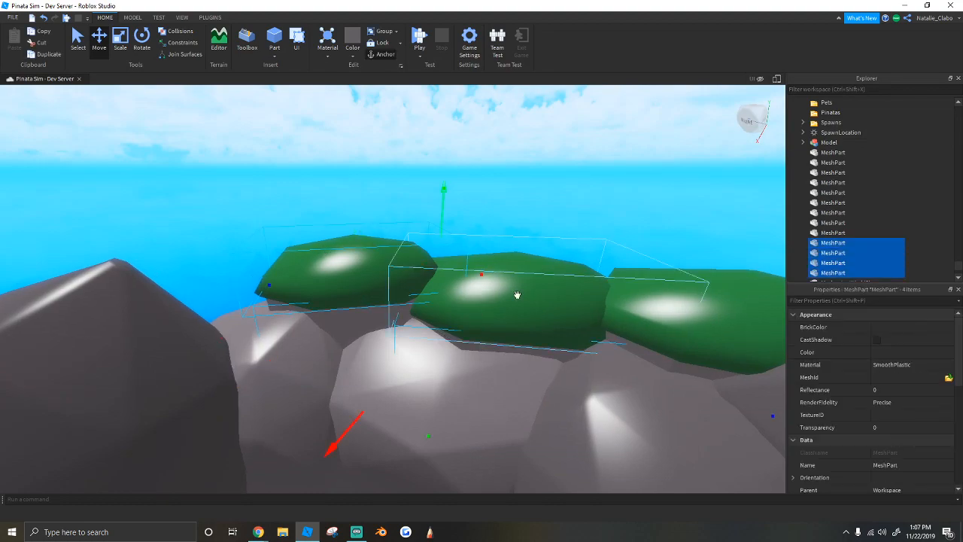
right_click_drag(506, 294, 497, 314)
key("ctrl+c")
key("ctrl+v")
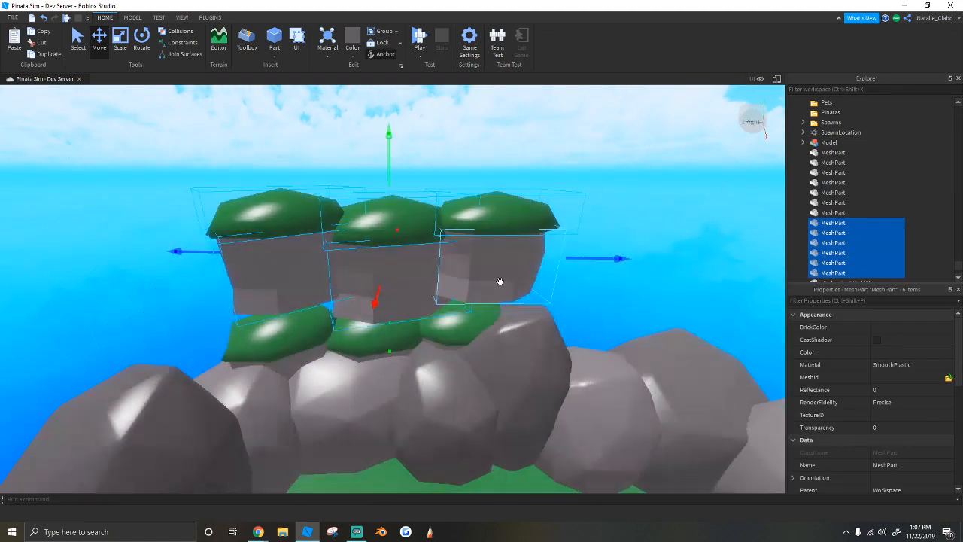
Step: Rotate the copied three-cliff cluster to follow the wall's curve and lower it behind the next section of rocks
scroll(503, 281, "down", 5)
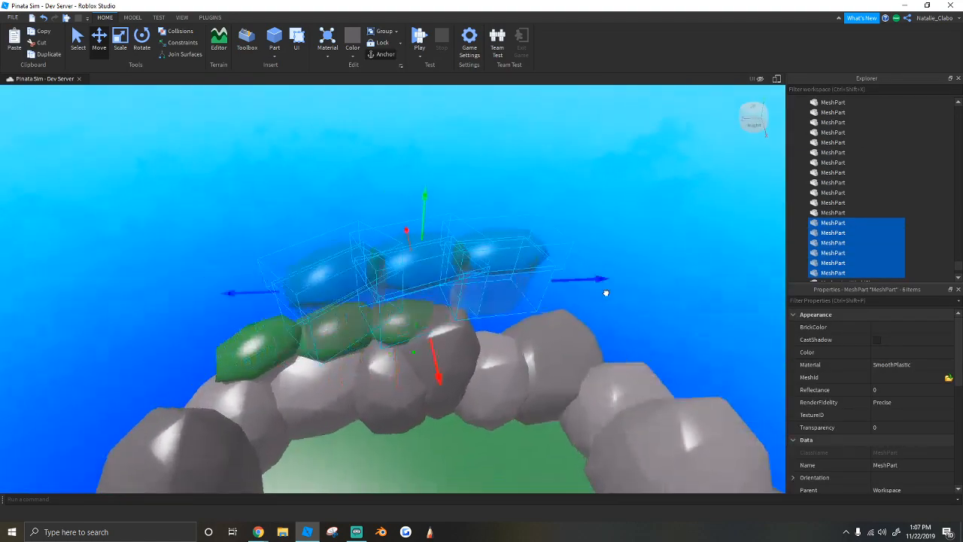
right_click_drag(607, 293, 574, 303)
scroll(574, 303, "up", 2)
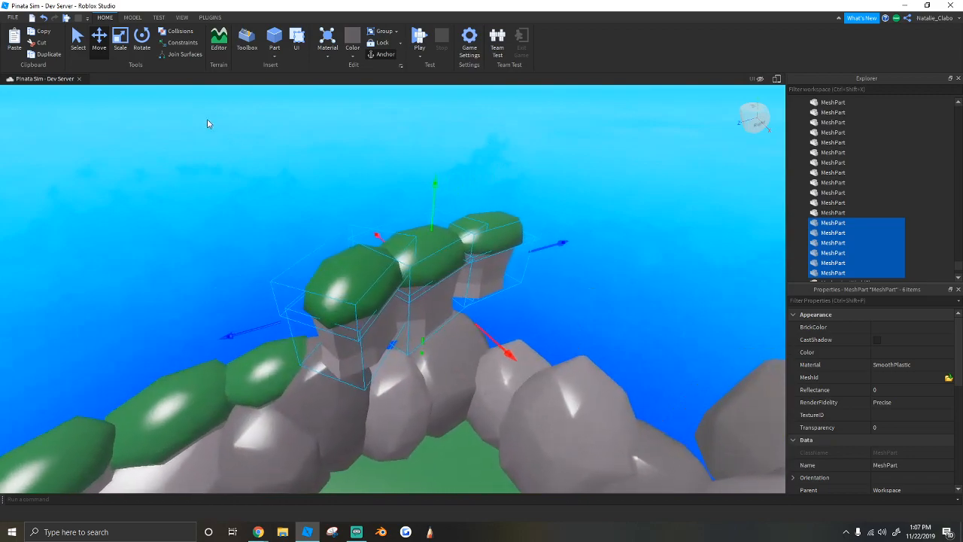
left_click_drag(576, 427, 469, 448)
left_click(99, 37)
scroll(563, 381, "up", 3)
right_click_drag(563, 381, 564, 382)
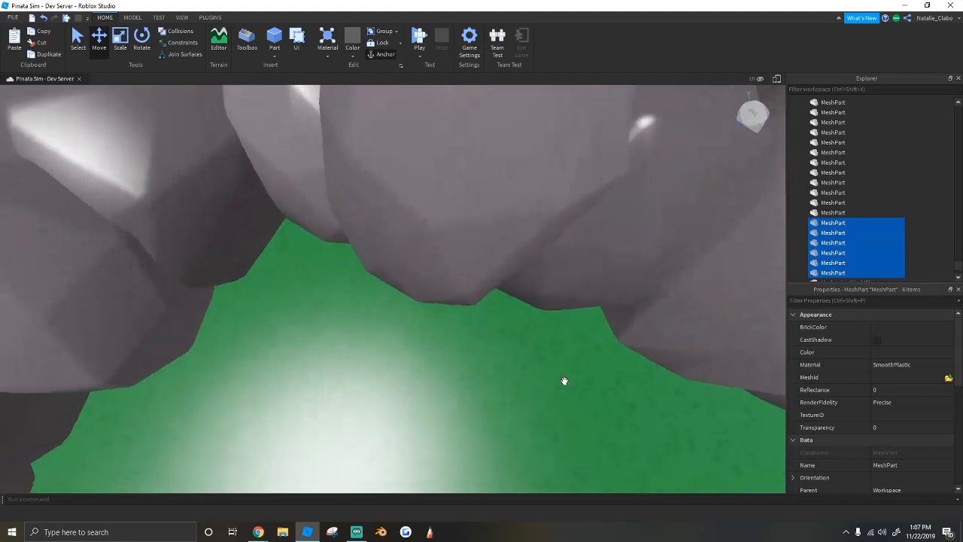
left_click_drag(426, 144, 423, 256)
right_click_drag(432, 279, 432, 279)
scroll(432, 279, "down", 2)
left_click_drag(531, 269, 566, 262)
scroll(364, 202, "up", 2)
Step: Bring the end cliff's cap and base over to the wall section near the gateway, turned to a Y orientation of 165
left_click(389, 187)
right_click_drag(389, 188, 389, 187)
scroll(389, 187, "up", 2)
left_click(381, 314)
left_click(366, 254, "ctrl")
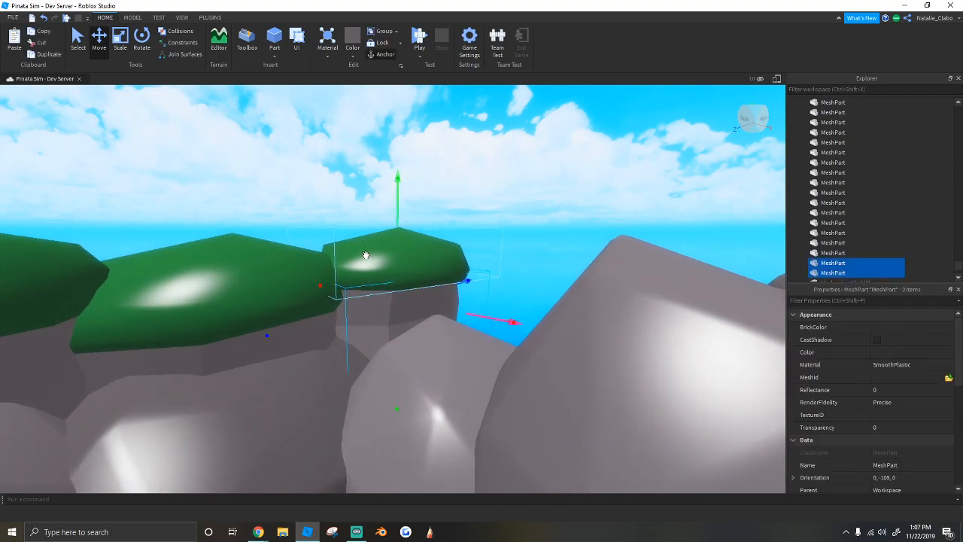
right_click_drag(389, 311, 389, 312)
scroll(389, 311, "down", 2)
left_click_drag(412, 237, 486, 339)
right_click_drag(486, 339, 486, 339)
left_click_drag(486, 339, 365, 314)
right_click_drag(365, 314, 365, 314)
left_click_drag(365, 313, 333, 336)
right_click_drag(333, 337, 334, 337)
left_click_drag(333, 337, 416, 319)
right_click_drag(388, 337, 388, 338)
key("ctrl+r")
left_click_drag(388, 338, 434, 382)
scroll(445, 364, "up", 3)
right_click_drag(446, 364, 445, 366)
scroll(446, 366, "down", 1)
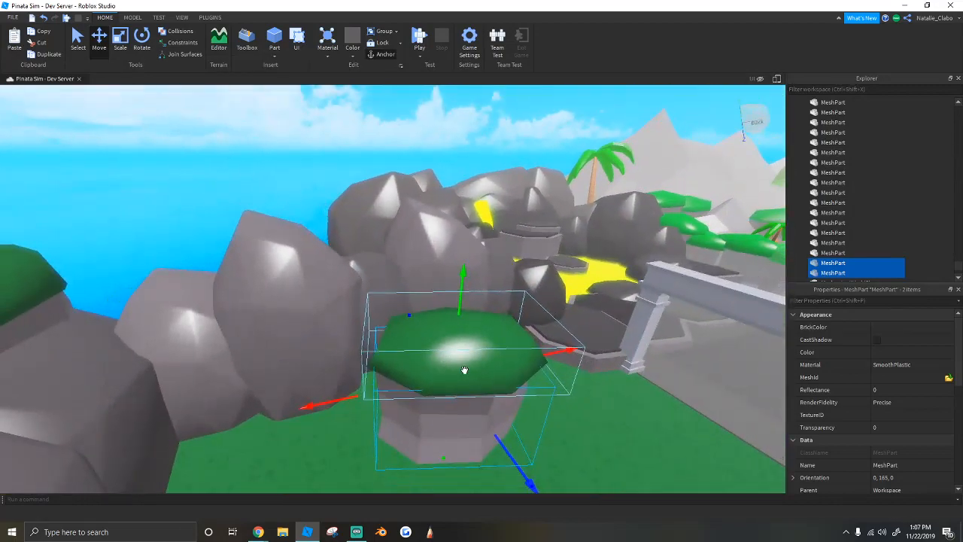
Step: Position the single green-topped cliff behind the gap between the two tall wall rocks
left_click_drag(543, 354, 476, 379)
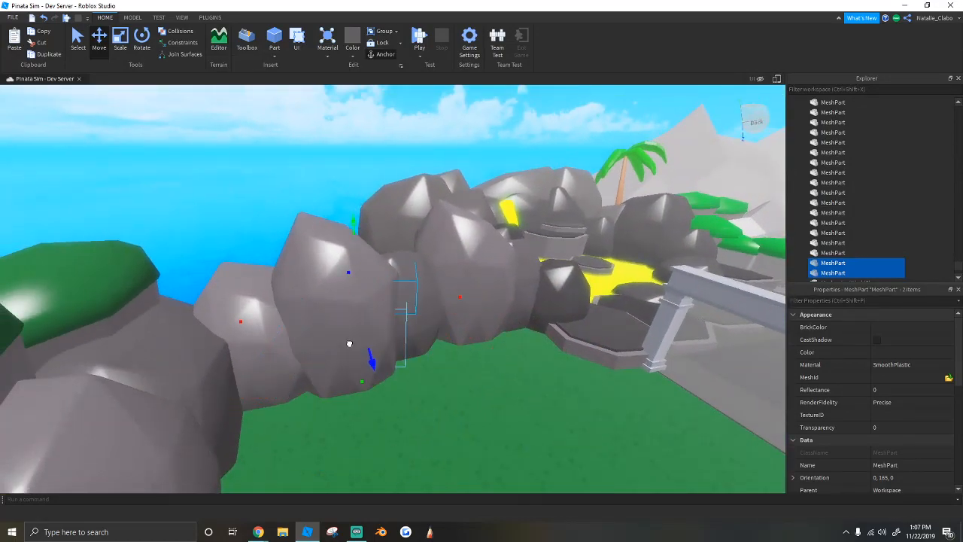
scroll(402, 224, "up", 3)
scroll(401, 224, "down", 3)
right_click_drag(401, 223, 402, 224)
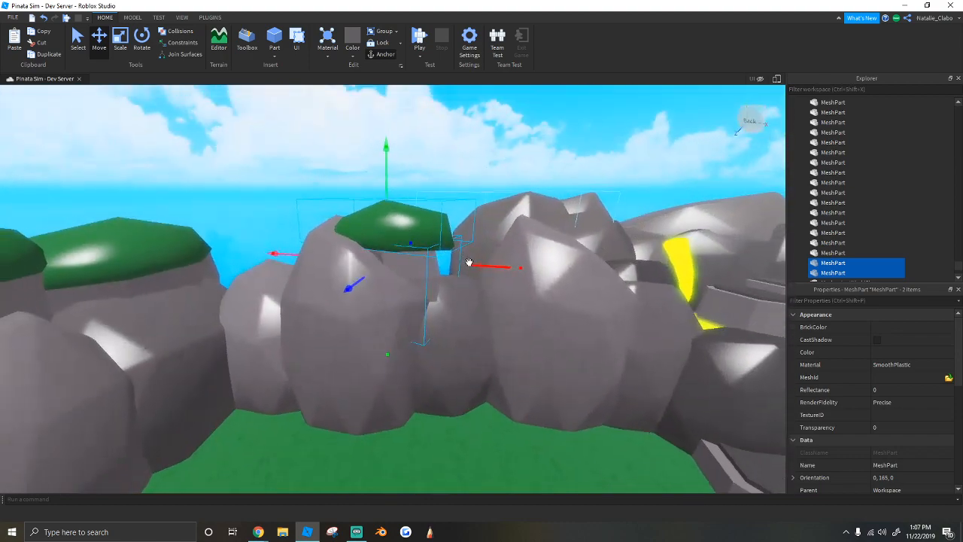
left_click_drag(466, 262, 565, 273)
right_click_drag(557, 275, 557, 275)
scroll(557, 276, "up", 2)
left_click_drag(484, 272, 505, 249)
scroll(504, 249, "down", 2)
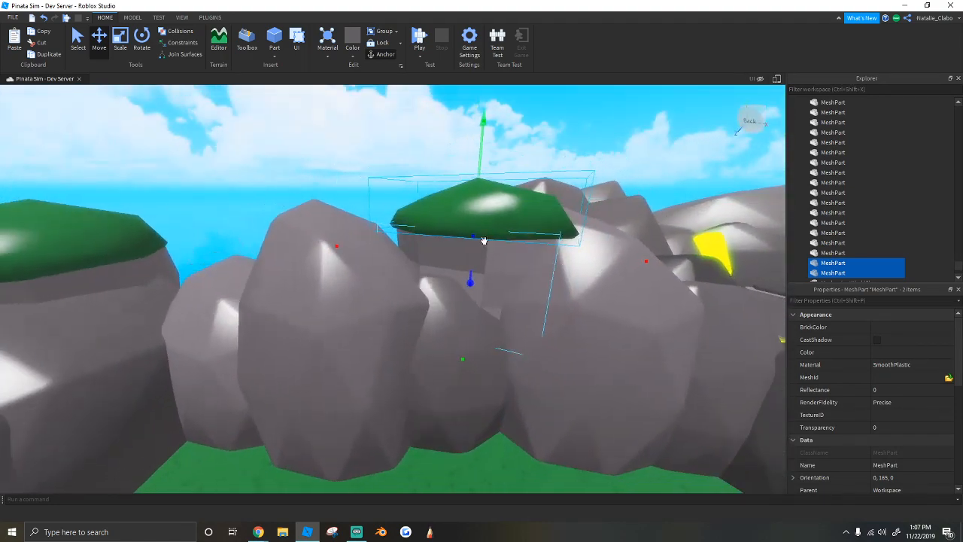
Step: Rotate the green-topped cliff behind the tall rocks to a Y orientation of -165
key("a")
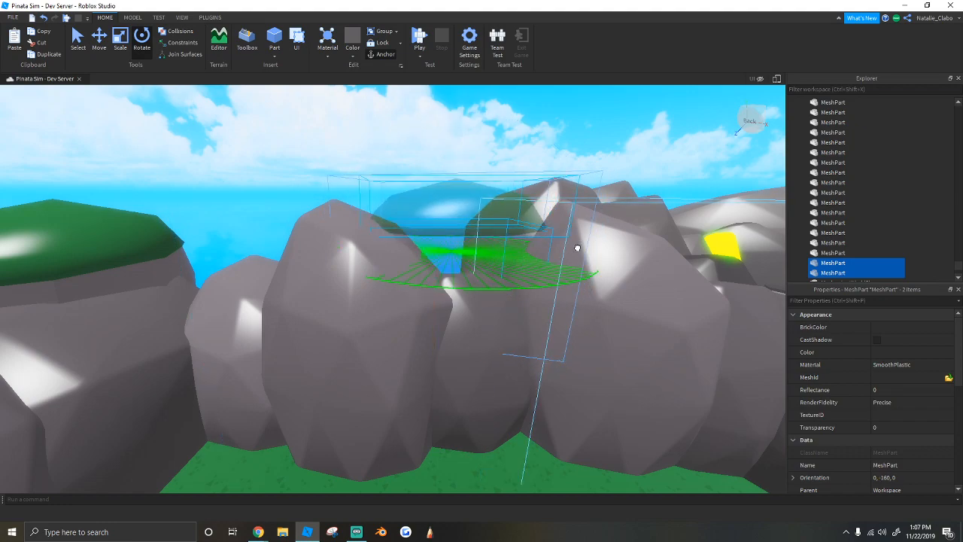
left_click_drag(577, 248, 578, 248)
left_click(370, 182)
key("w")
right_click_drag(391, 185, 391, 188)
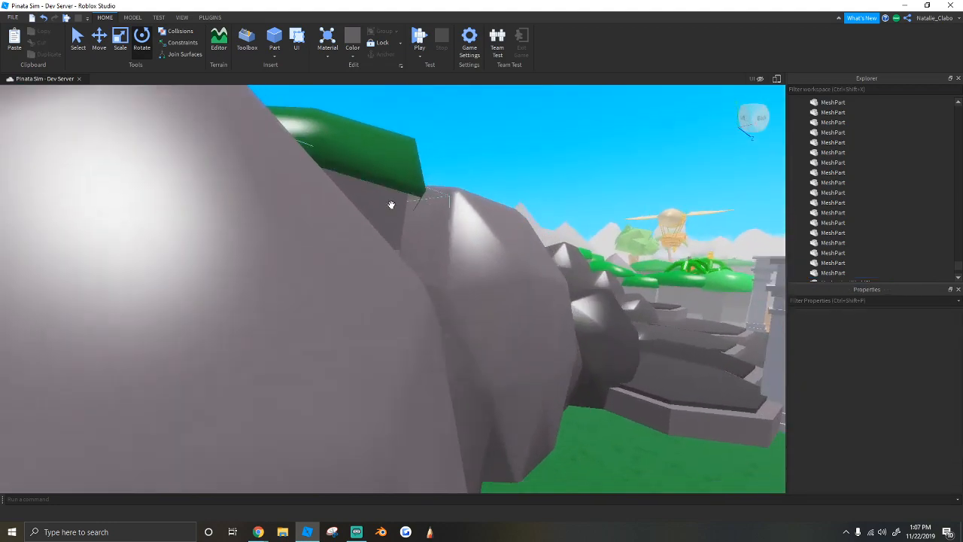
key("w")
Step: Examine the base of the green-topped cliff behind the two tall rocks from above, behind and the front
left_click(337, 223)
right_click_drag(305, 188, 306, 188)
key("s")
key("a")
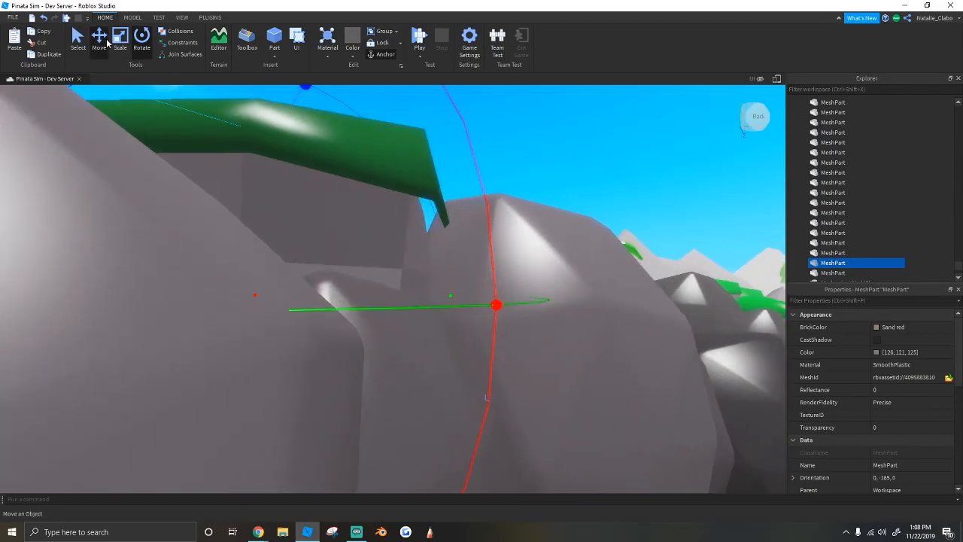
key("e")
right_click_drag(421, 305, 421, 305)
key("s")
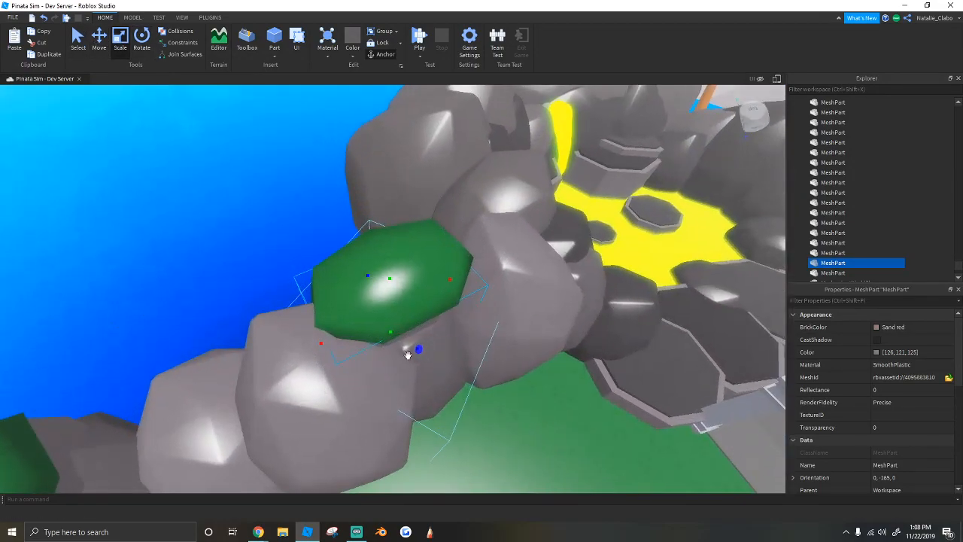
key("s")
right_click_drag(421, 352, 326, 211)
key("w")
right_click_drag(407, 251, 408, 251)
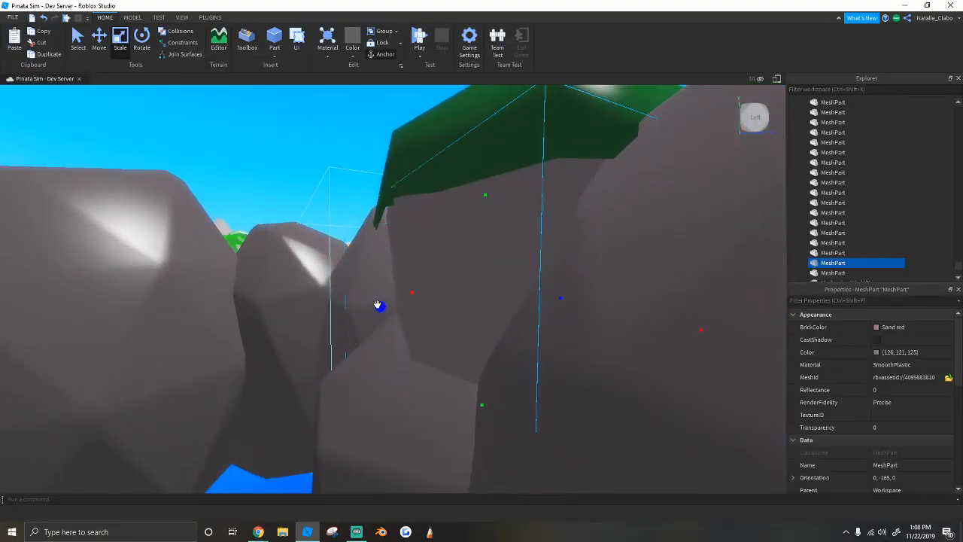
right_click_drag(374, 305, 402, 284)
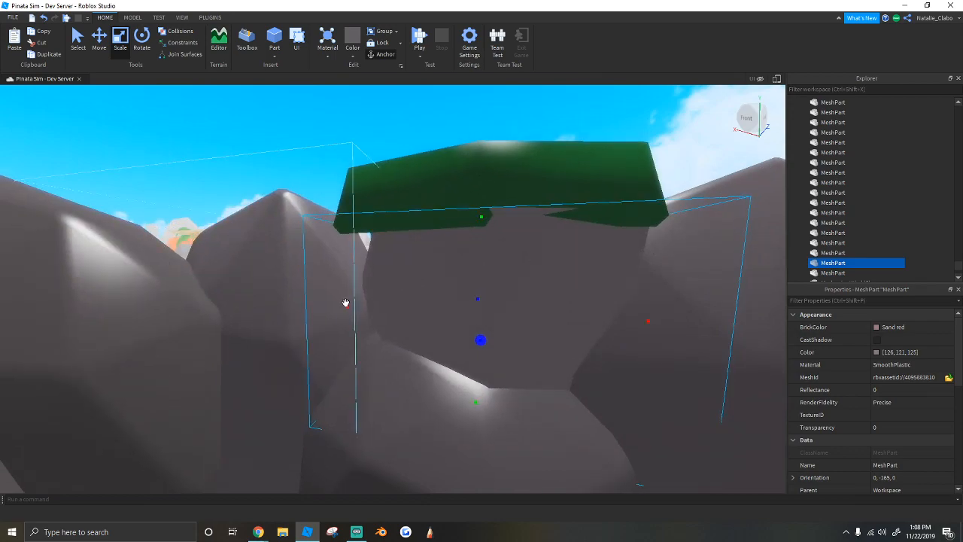
Step: Duplicate two LowPolyMountain2 background mountains and bring the copies over to the new green area
scroll(331, 307, "up", 1)
right_click_drag(317, 304, 483, 270)
right_click_drag(369, 308, 512, 249)
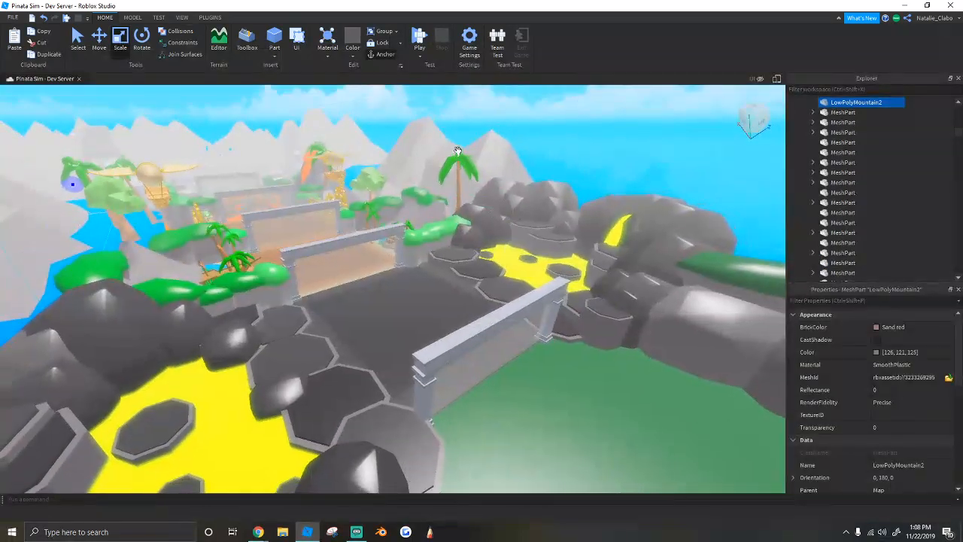
left_click(856, 162, "ctrl")
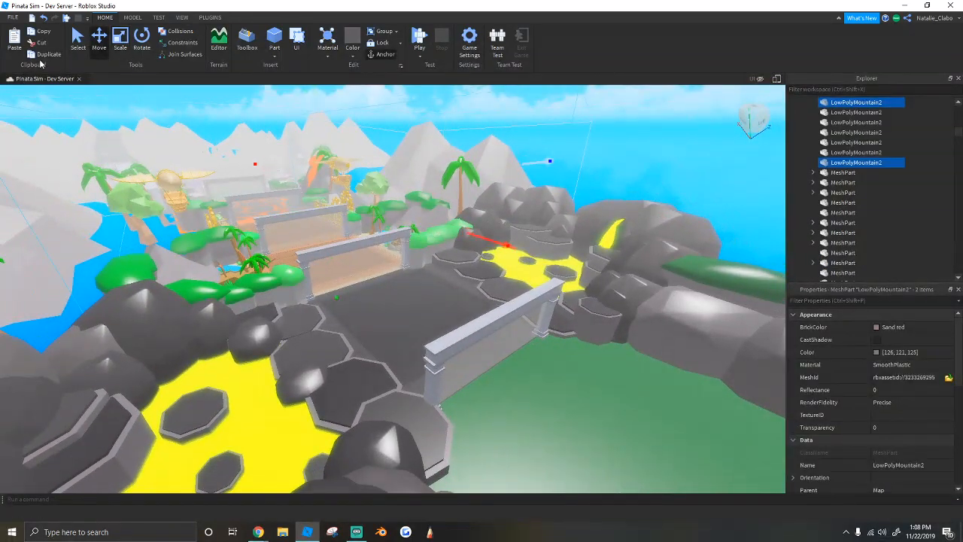
right_click_drag(286, 270, 300, 258)
right_click_drag(351, 234, 370, 325)
right_click_drag(352, 283, 386, 202)
key("s")
left_click_drag(358, 201, 357, 169)
right_click_drag(357, 323, 361, 324)
key("w")
key("s")
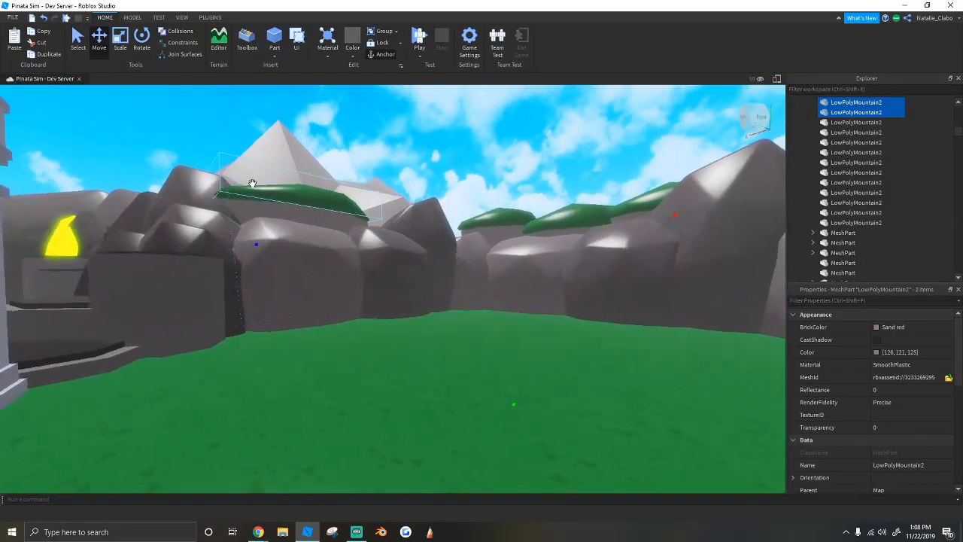
Step: Separate the untilted mountain copy from the other, lower it and place it behind the area's rock wall
right_click_drag(415, 197, 435, 250)
left_click_drag(520, 224, 335, 251)
right_click_drag(335, 251, 413, 211)
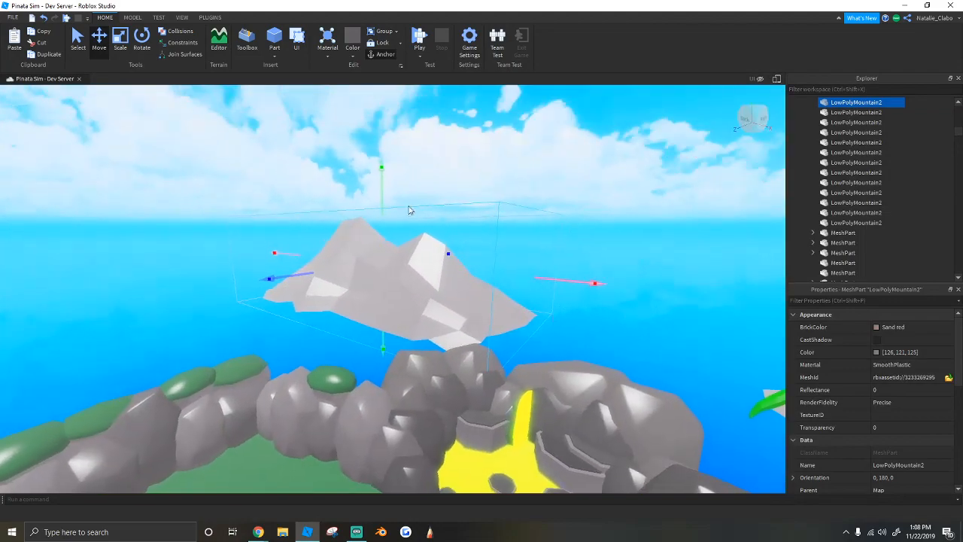
left_click_drag(383, 190, 379, 221)
left_click_drag(299, 306, 224, 344)
right_click_drag(280, 347, 283, 348)
Step: Rotate the tilted mountain copy to a Y orientation of -10.08 and position it behind the wall beside the lava pool
left_click(402, 310)
right_click_drag(402, 310, 394, 316)
left_click(393, 275)
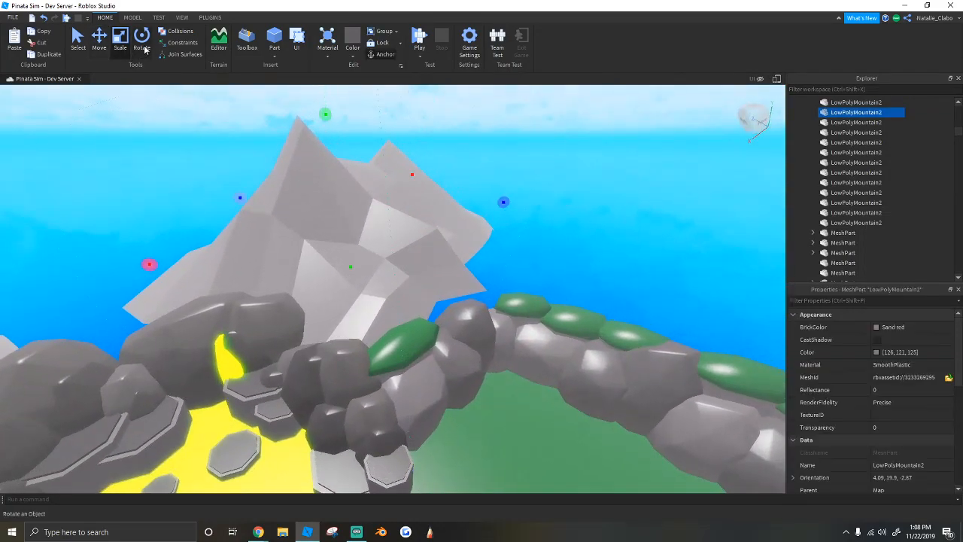
left_click_drag(430, 167, 452, 179)
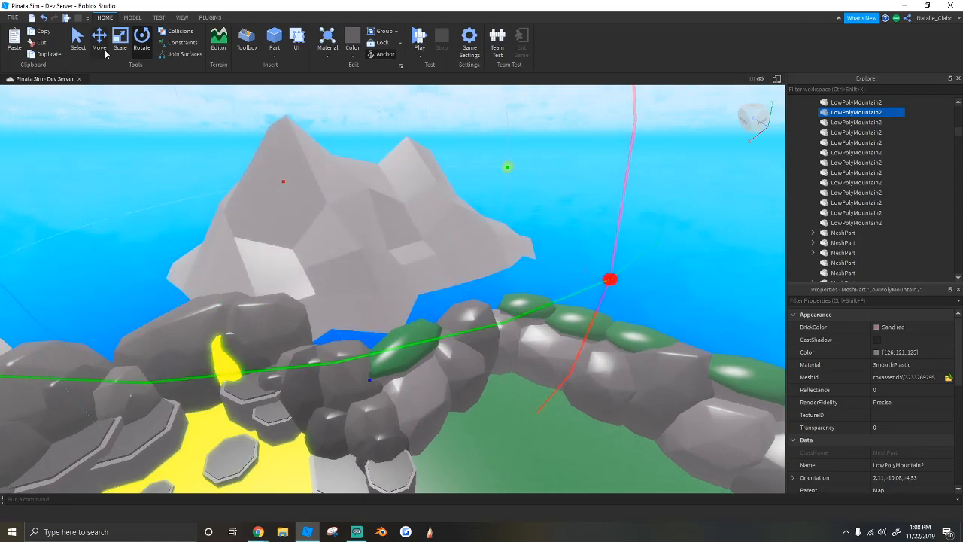
left_click_drag(467, 240, 502, 264)
right_click_drag(502, 264, 183, 255)
right_click_drag(224, 378, 182, 364)
left_click_drag(282, 220, 302, 218)
right_click_drag(301, 219, 357, 191)
Step: Duplicate the tilted mountain, turn the copy to a Y orientation of -84.89 and place it behind the far wall
left_click(202, 198)
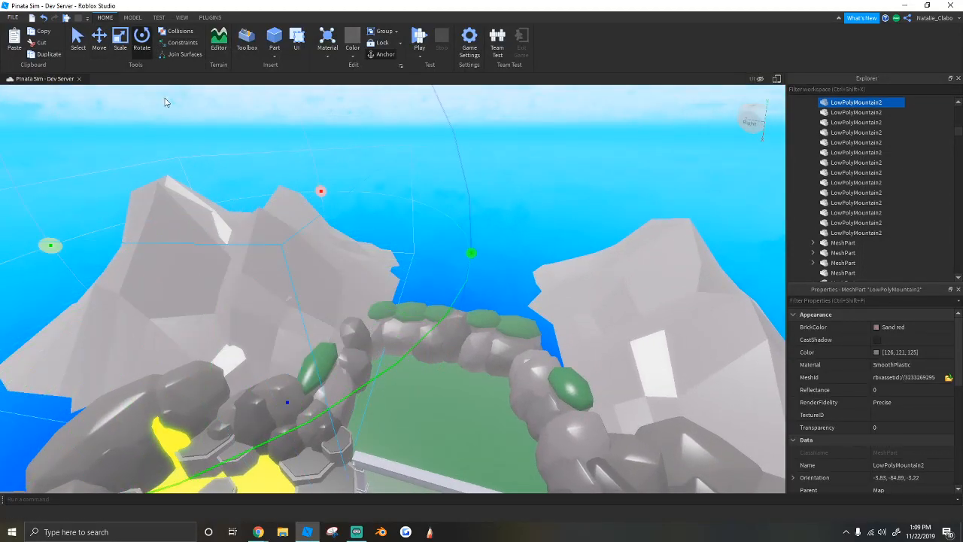
left_click_drag(434, 254, 479, 255)
right_click_drag(479, 255, 558, 262)
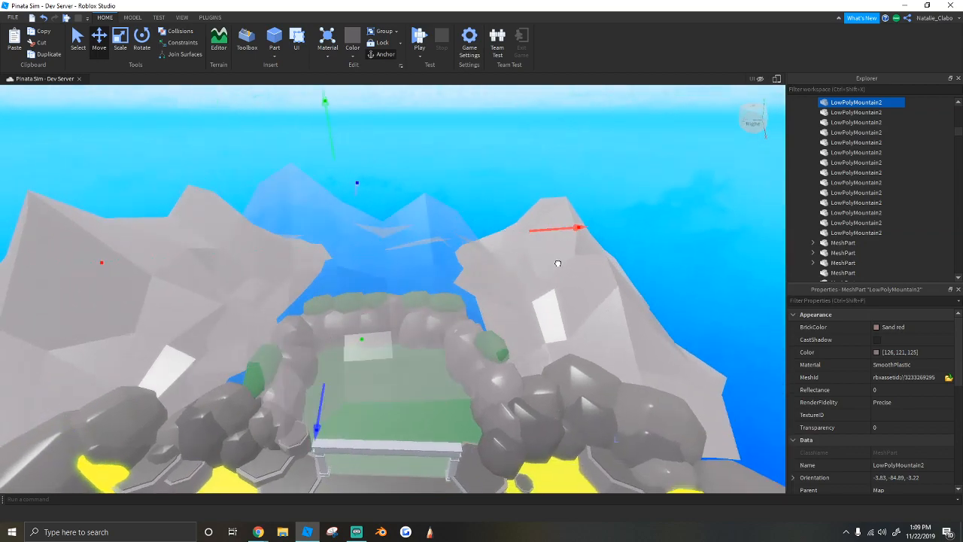
left_click_drag(318, 398, 311, 410)
left_click(339, 381)
left_click_drag(351, 315, 345, 253)
right_click_drag(346, 253, 346, 254)
key("w")
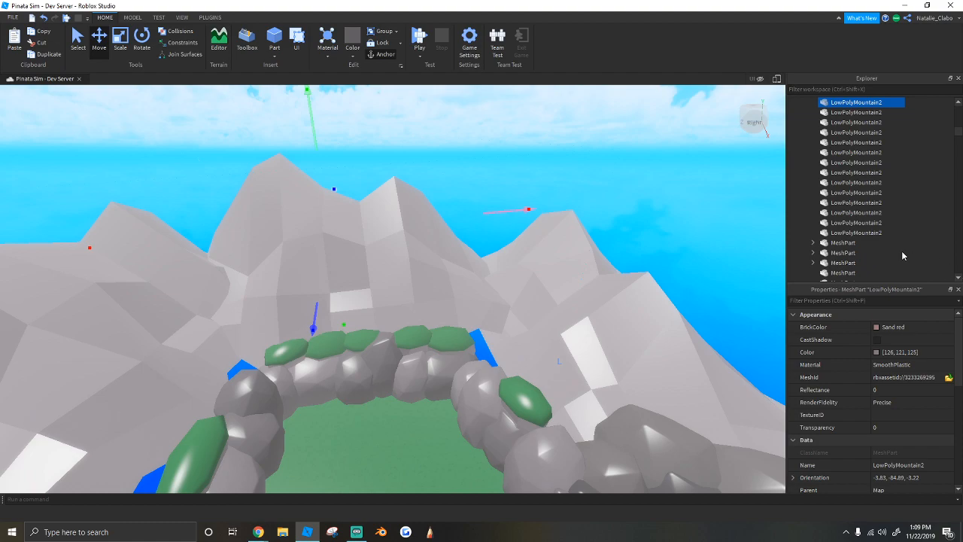
Step: Fine-tune the middle mountain's sideways position and height between the two side mountains
left_click_drag(496, 200, 385, 180)
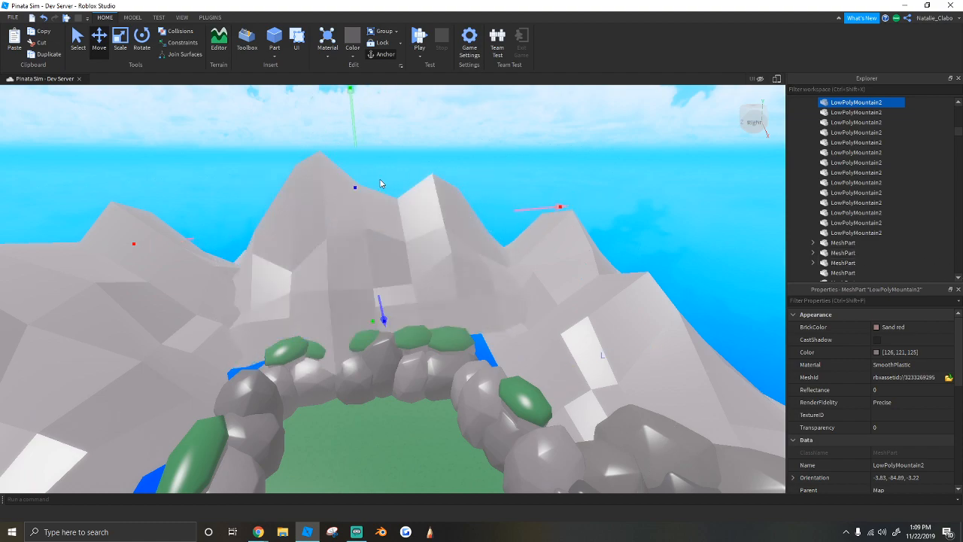
left_click_drag(352, 149, 358, 177)
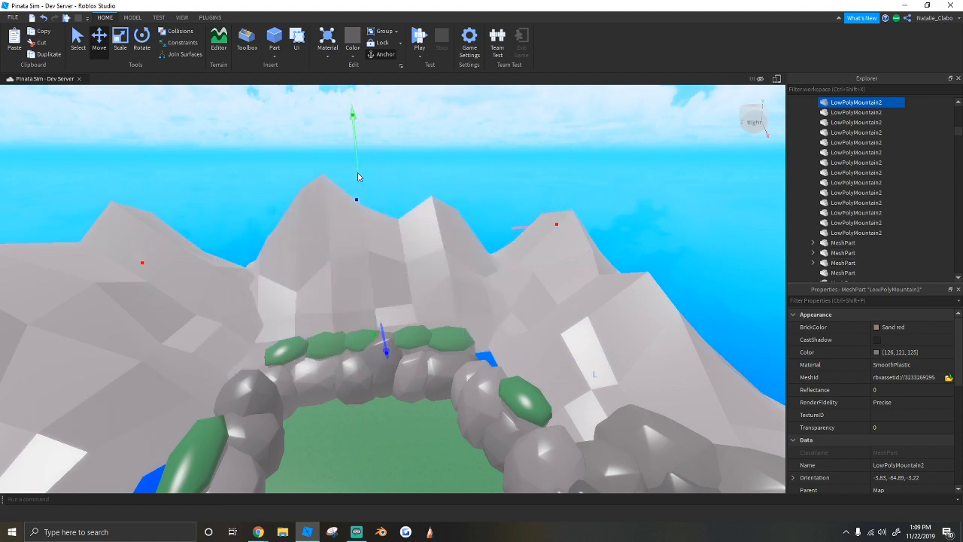
left_click(392, 336)
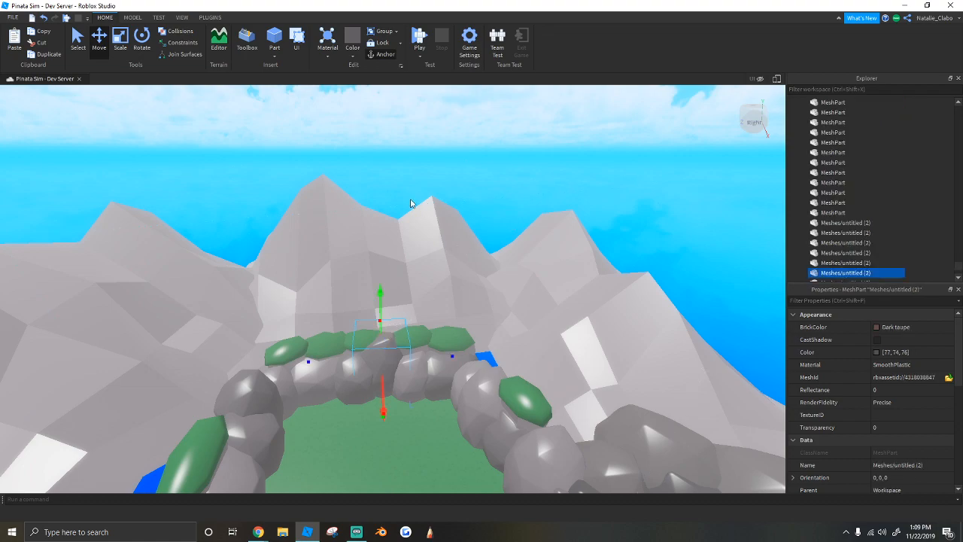
left_click(387, 256)
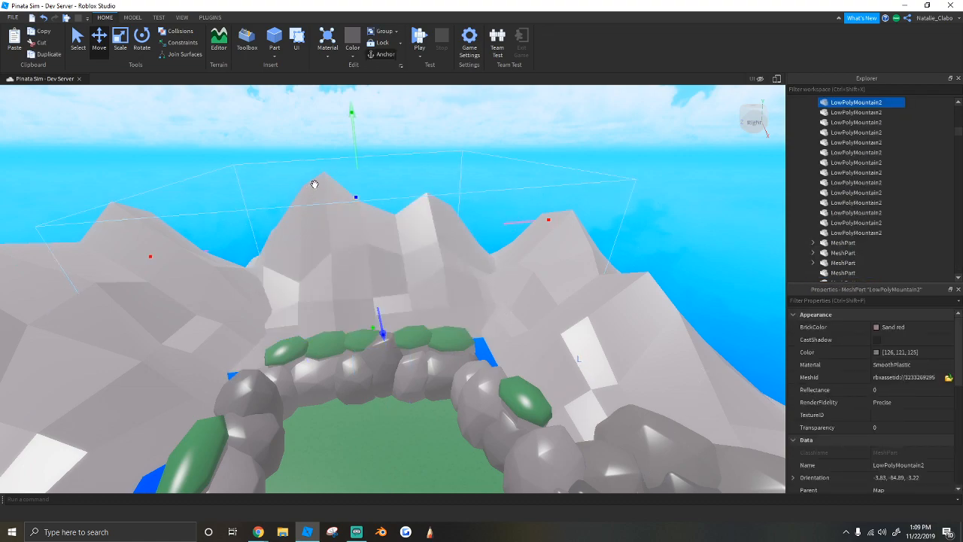
key("w")
right_click_drag(404, 245, 404, 245)
key("s")
left_click(401, 245)
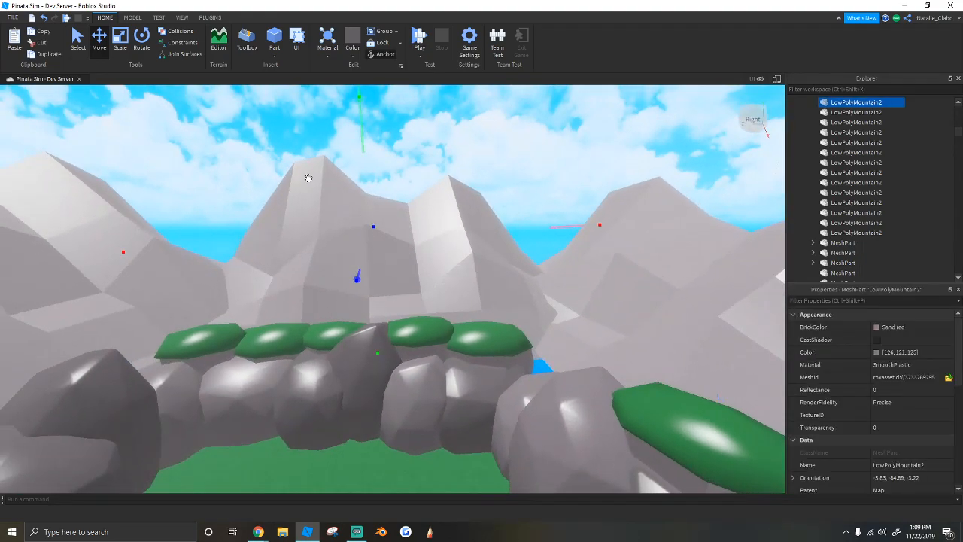
Step: Widen the middle mountain toward both sides to fill the backdrop behind the far wall
left_click_drag(557, 225, 624, 227)
right_click_drag(623, 228, 359, 224)
left_click_drag(299, 227, 236, 230)
left_click(292, 163)
right_click_drag(471, 275, 470, 273)
key("w")
key("s")
left_click(533, 217)
right_click_drag(533, 216, 535, 220)
left_click(397, 177)
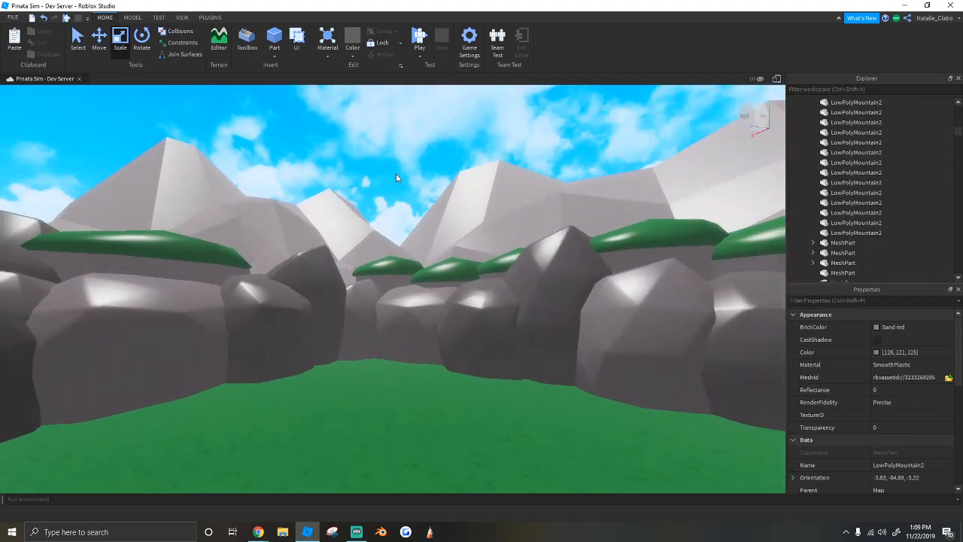
right_click_drag(397, 178, 398, 179)
Step: Recolour the three new background mountains Dark stone grey and try the darker shade 58, 55, 57
left_click(324, 230)
right_click_drag(325, 229, 420, 227)
left_click(374, 225, "ctrl")
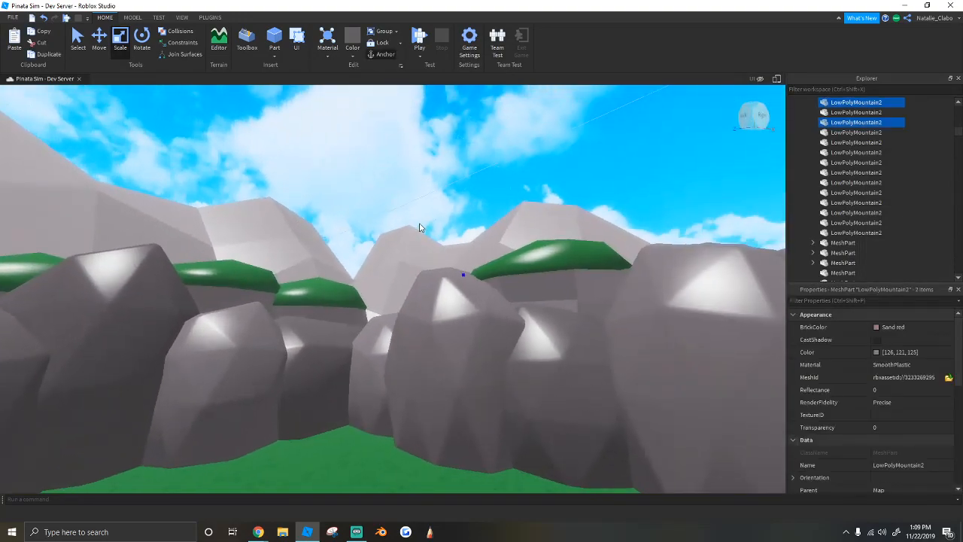
left_click(419, 227, "ctrl")
left_click(353, 37)
right_click_drag(344, 141, 344, 141)
left_click(877, 353)
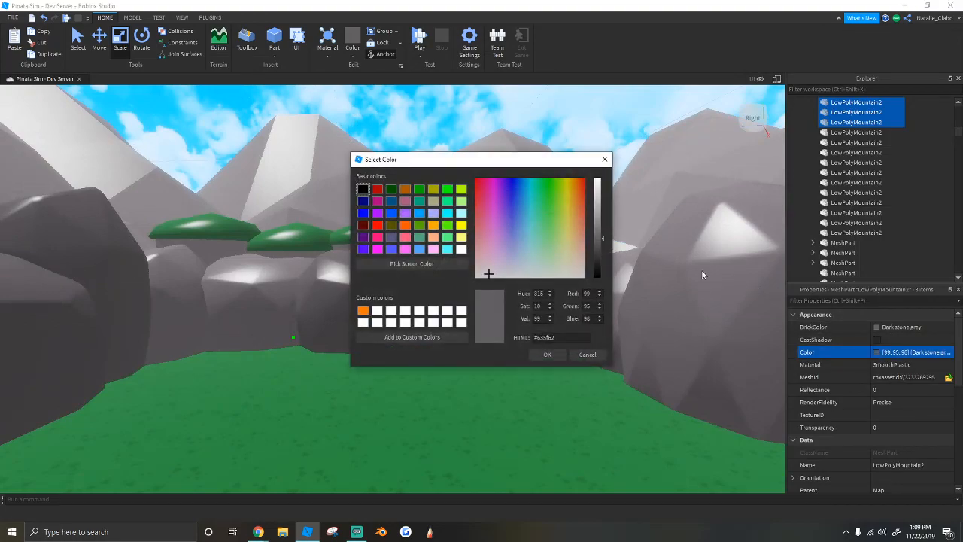
left_click(593, 255)
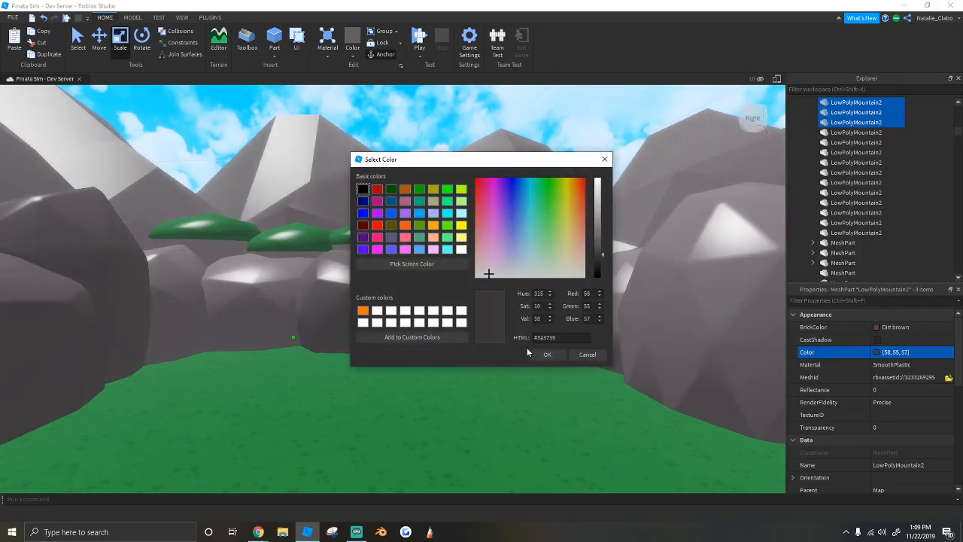
left_click(547, 354)
right_click_drag(384, 184, 384, 183)
mouse_move(464, 192)
right_mouse_down()
mouse_move(506, 195)
mouse_move(477, 199)
right_mouse_up()
left_click(463, 219)
Step: Duplicate the dark rock near the gateway and place the copy on the stone platform against the nearest gateway post
right_click_drag(380, 207, 380, 211)
key("w")
key("w")
right_click_drag(409, 276, 397, 276)
key("w")
left_click(318, 311)
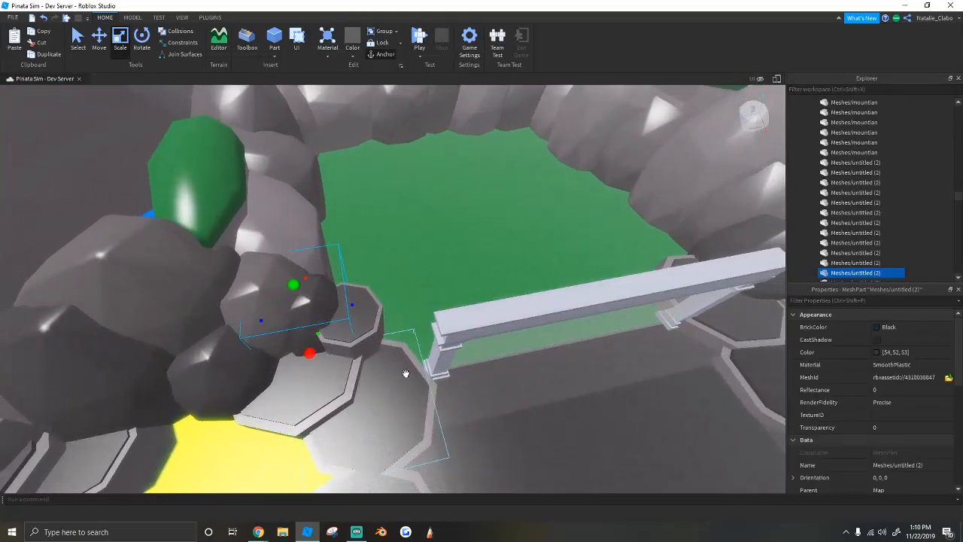
key("w")
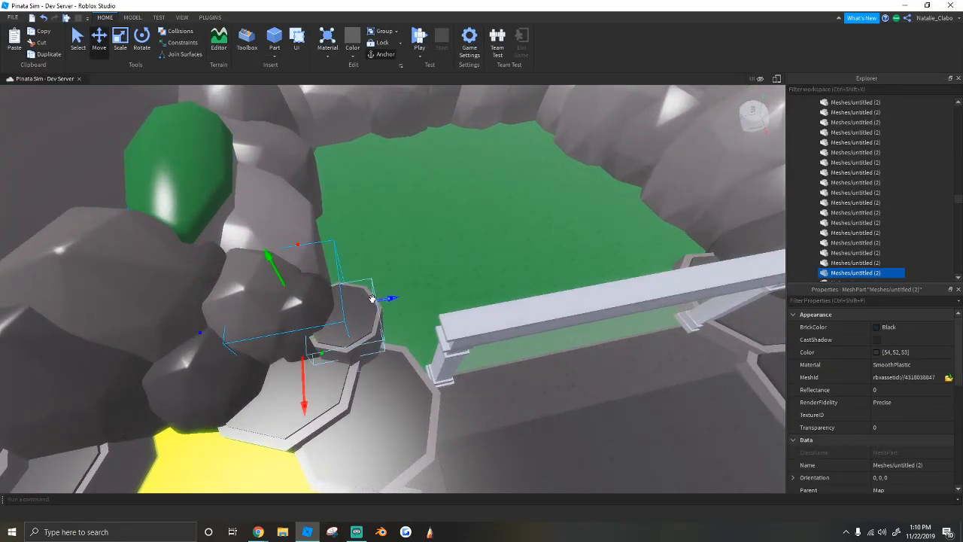
right_click_drag(415, 419, 414, 419)
key("w")
key("s")
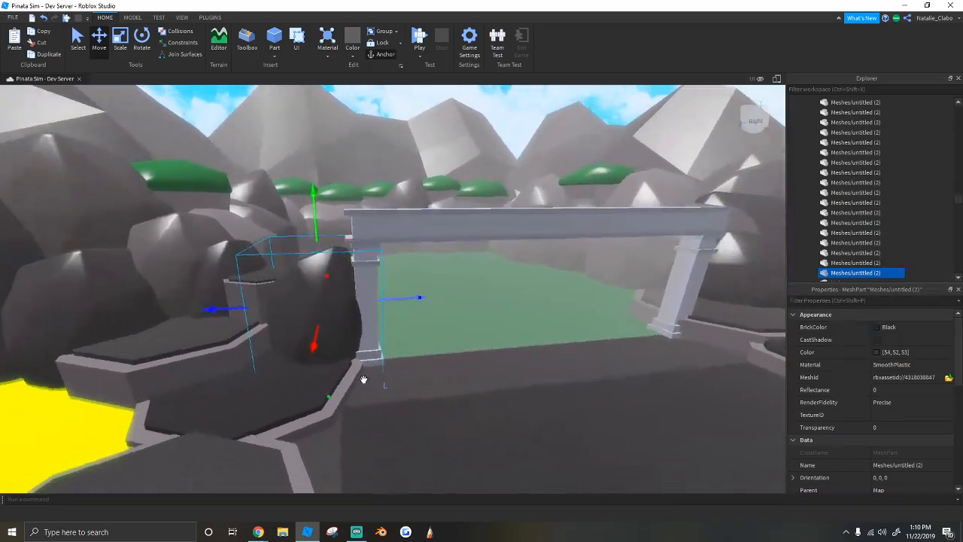
Step: Place another copy of the dark rock beside the opposite gateway post, turned to a Y orientation of -120
key("w")
right_click_drag(617, 213, 617, 213)
left_click(492, 273)
right_click_drag(491, 272, 489, 273)
key("s")
left_click(559, 316)
key("w")
key("d")
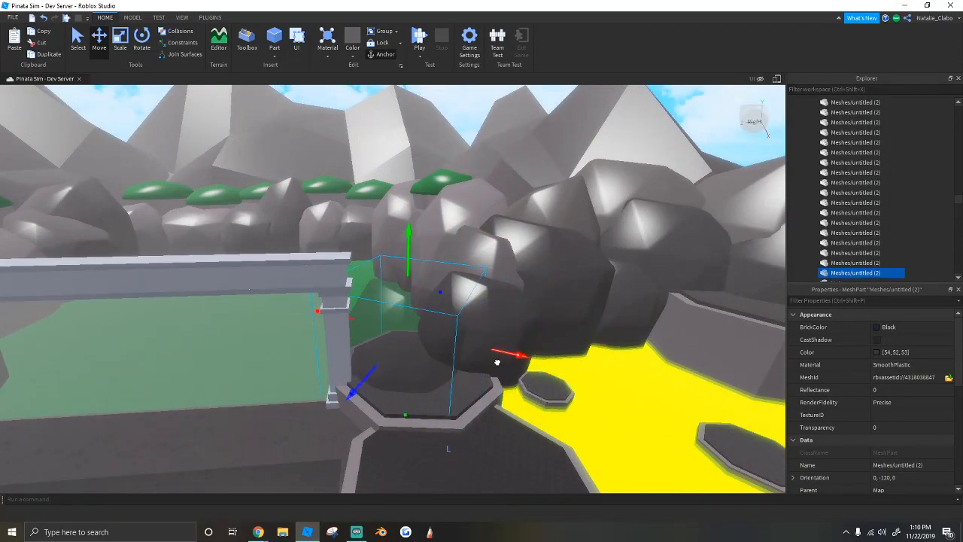
left_click_drag(352, 390, 350, 392)
key("s")
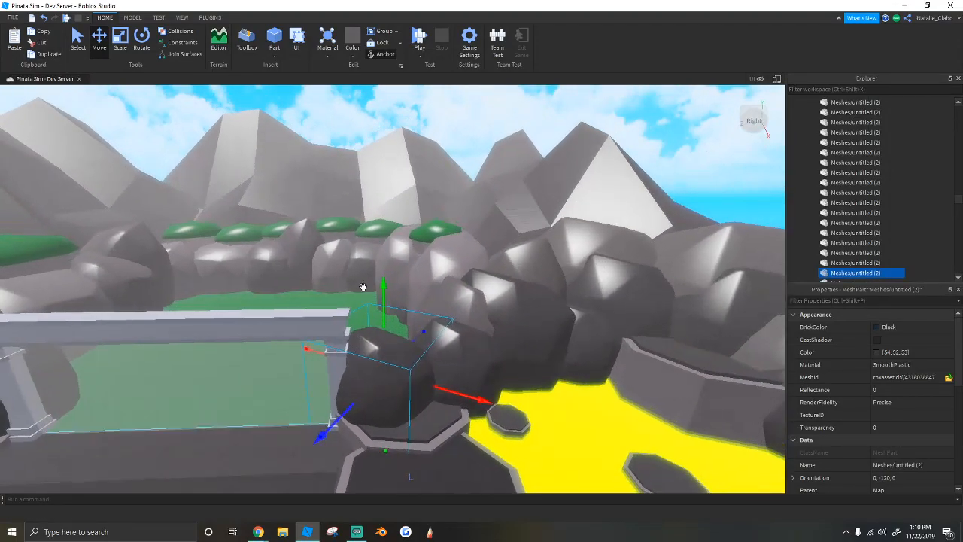
key("d")
left_click(380, 130)
Step: Look over the enclosed area, its rock wall and the mountain backdrop from inside and above
right_click_drag(368, 133, 368, 134)
key("w")
key("s")
key("s")
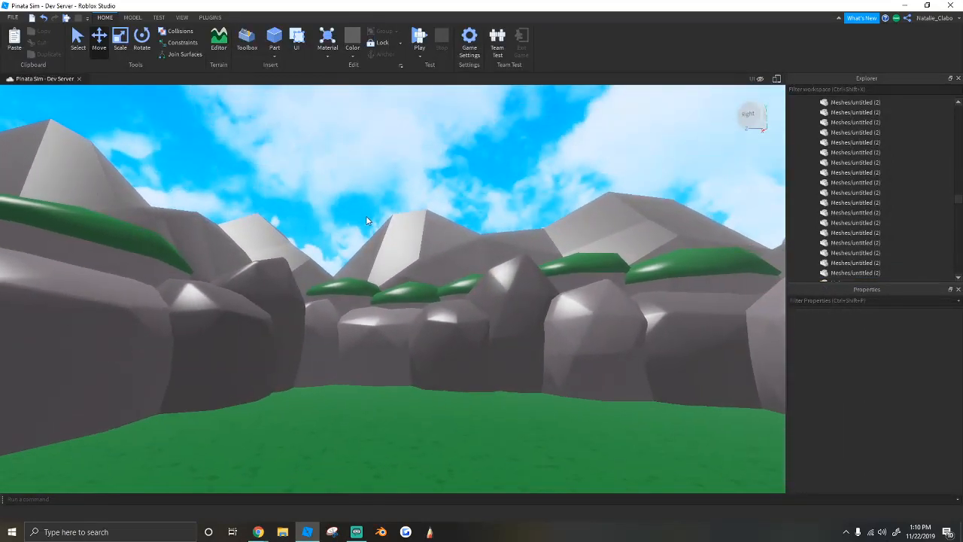
right_click_drag(367, 217, 366, 217)
key("w")
right_click_drag(364, 312, 364, 310)
key("s")
key("w")
Step: Recolour the bases beneath the green cliff caps to Dark stone grey, working in pairs around the wall
scroll(352, 229, "up", 3)
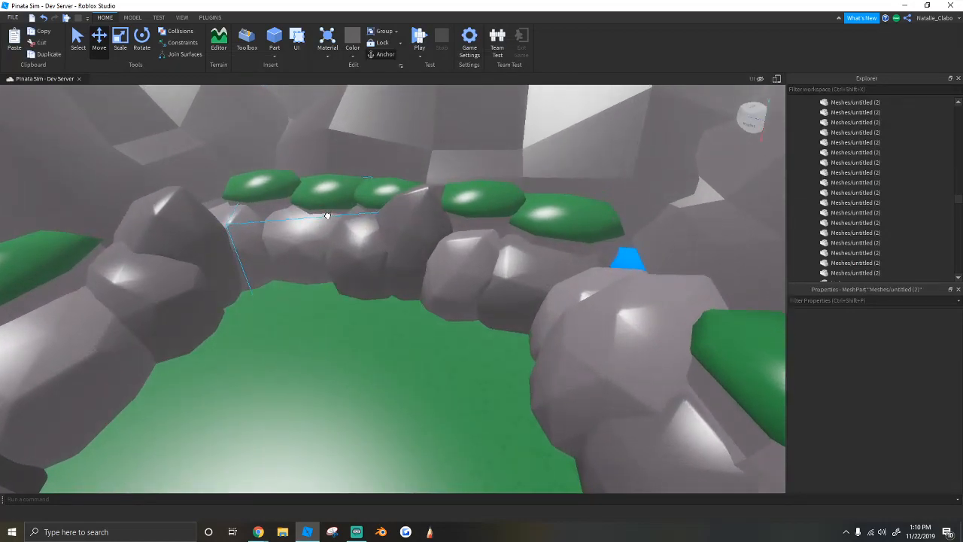
left_click(327, 215)
scroll(286, 198, "up", 3)
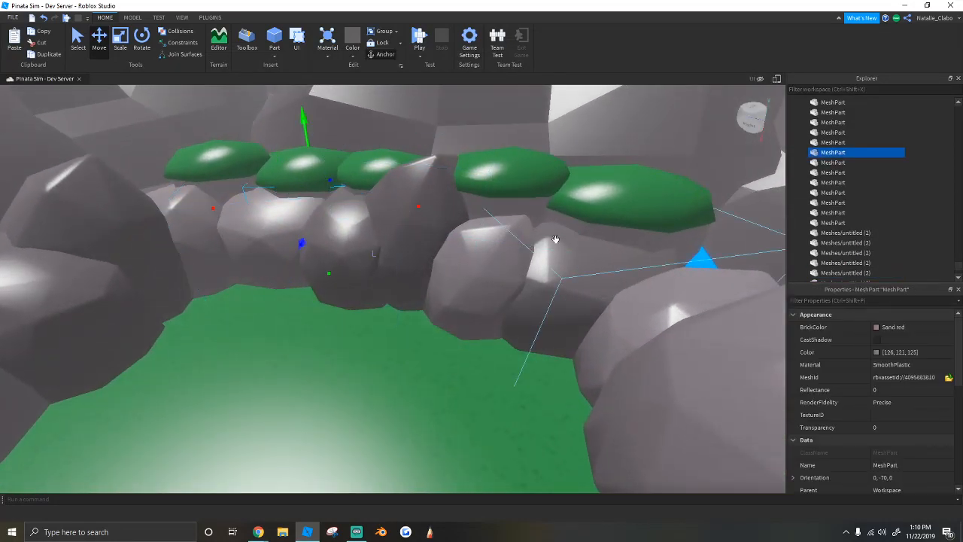
left_click(614, 230, "shift")
key("w")
right_click_drag(361, 120, 361, 142)
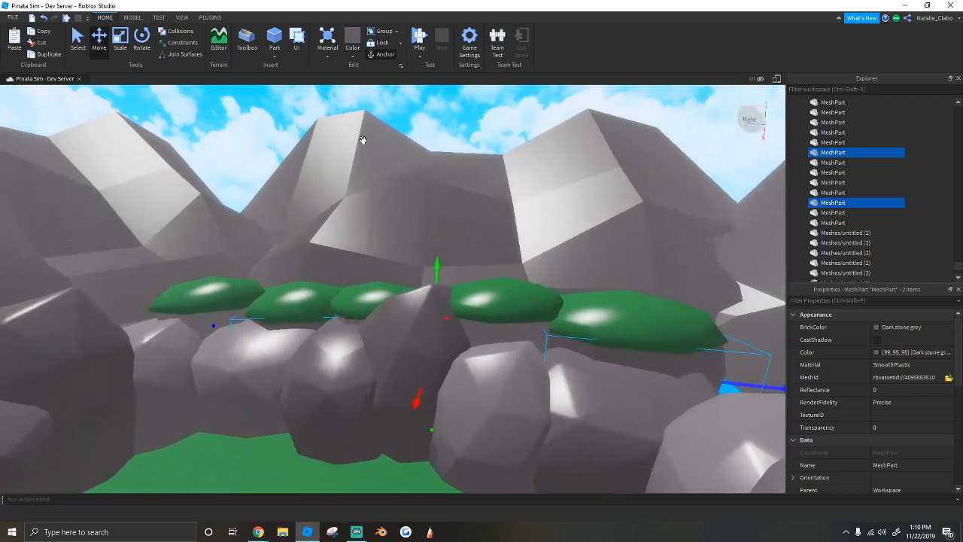
left_click(456, 133)
right_click_drag(456, 133, 361, 250)
left_click(393, 251)
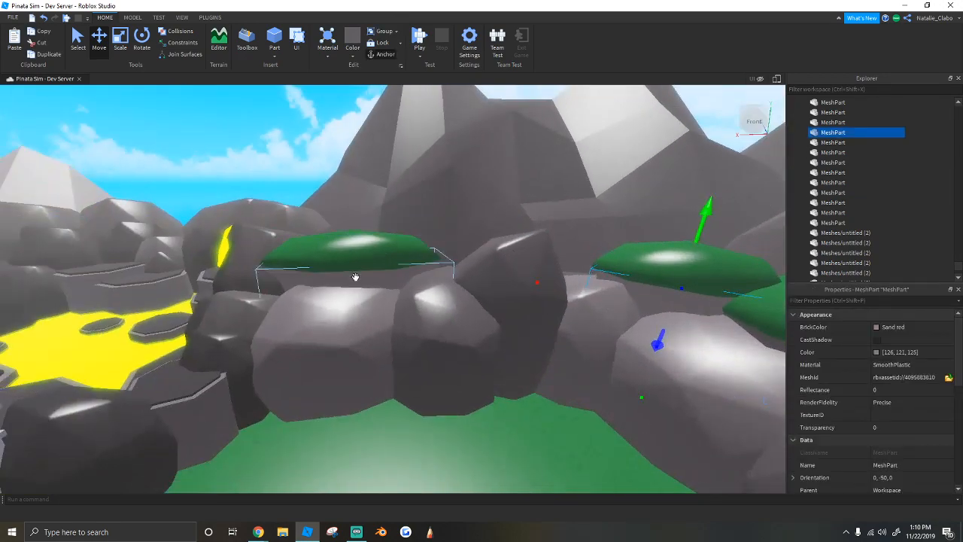
left_click(361, 249, "shift")
left_click(322, 158)
key("s")
right_click_drag(321, 158, 329, 158)
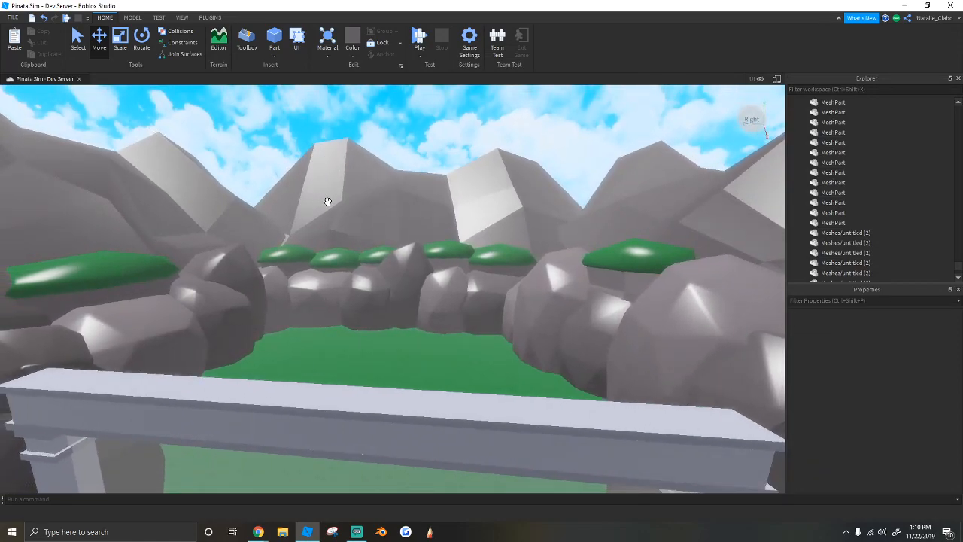
key("w")
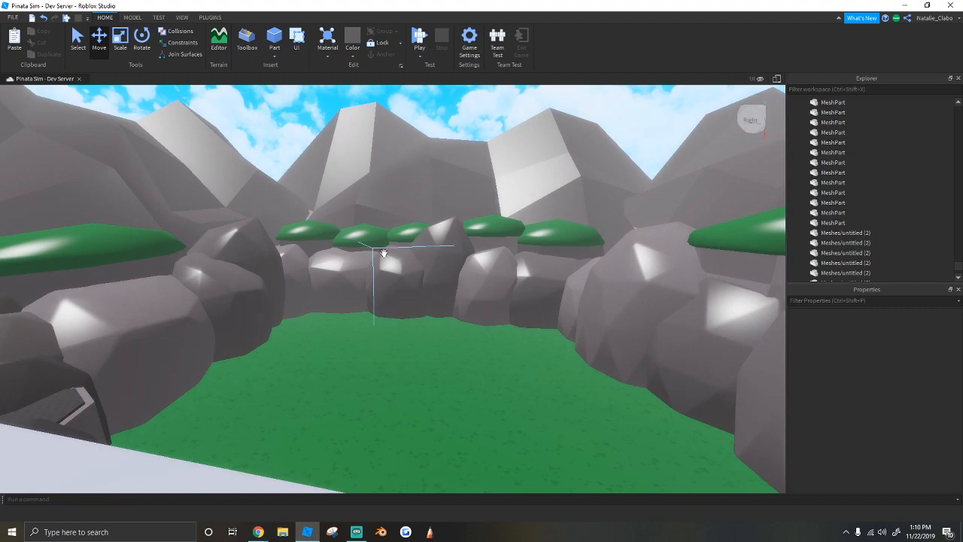
right_click_drag(399, 245, 406, 250)
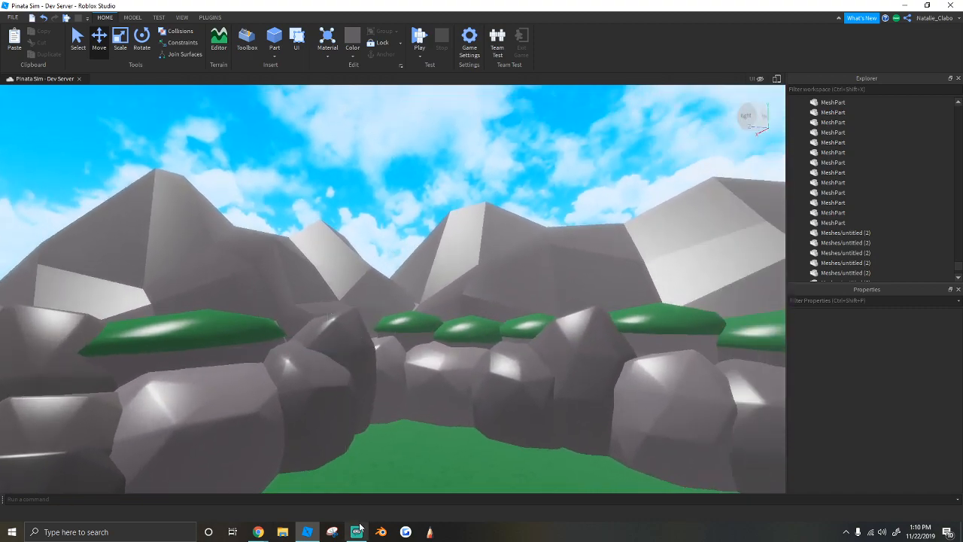
Step: Switch to Blender and delete the default camera and lamp, keeping only the cube
left_click(381, 532)
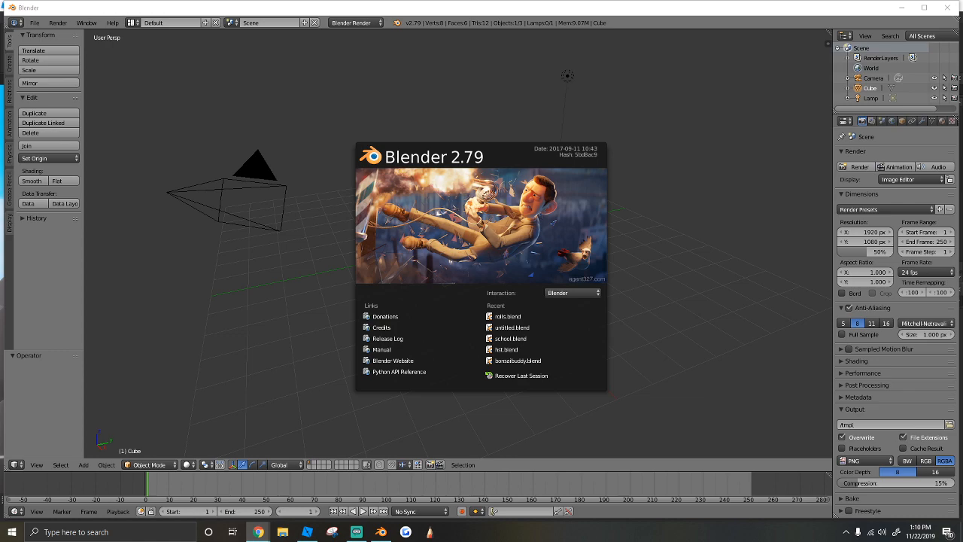
right_click(213, 182)
left_click(275, 183)
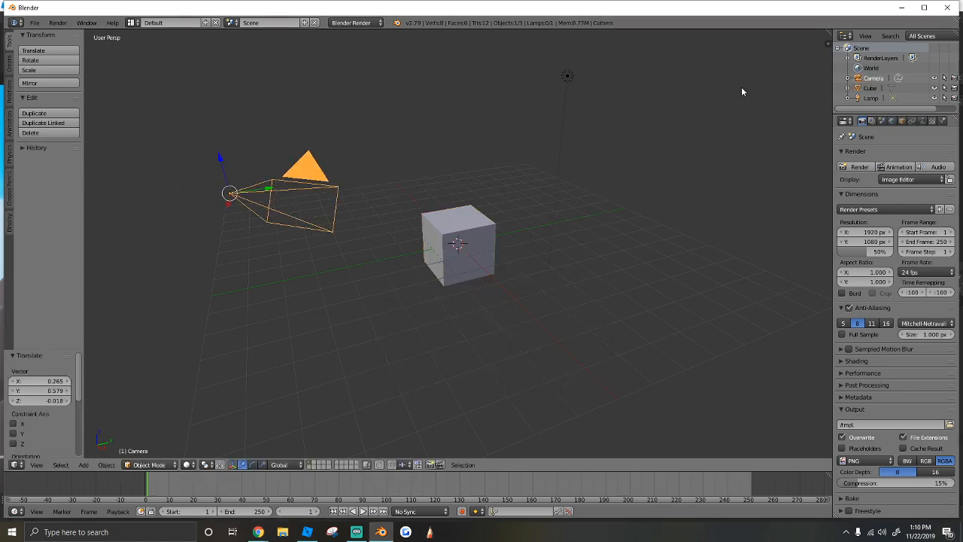
left_click(479, 126)
Step: Select the default cube and put it into Edit Mode
key("shift+f")
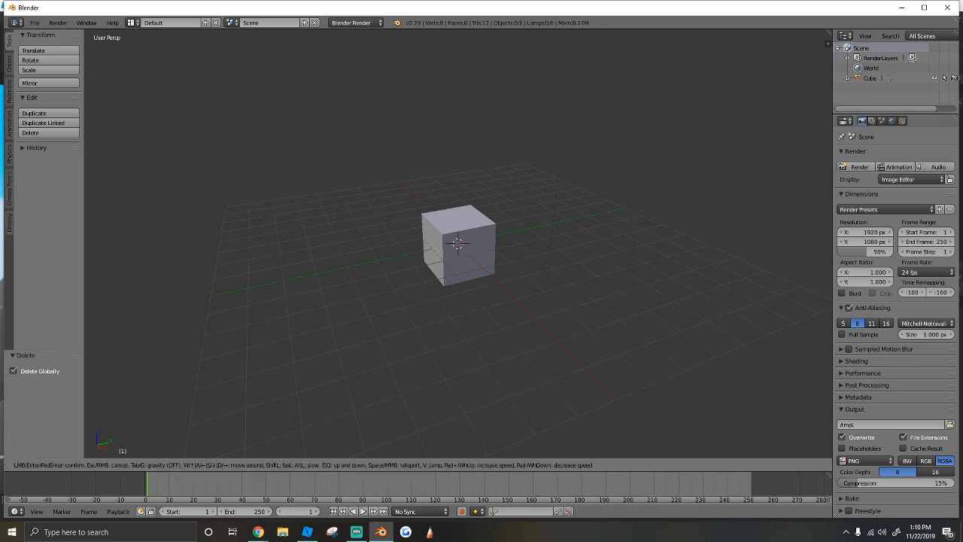
key("w")
key("d")
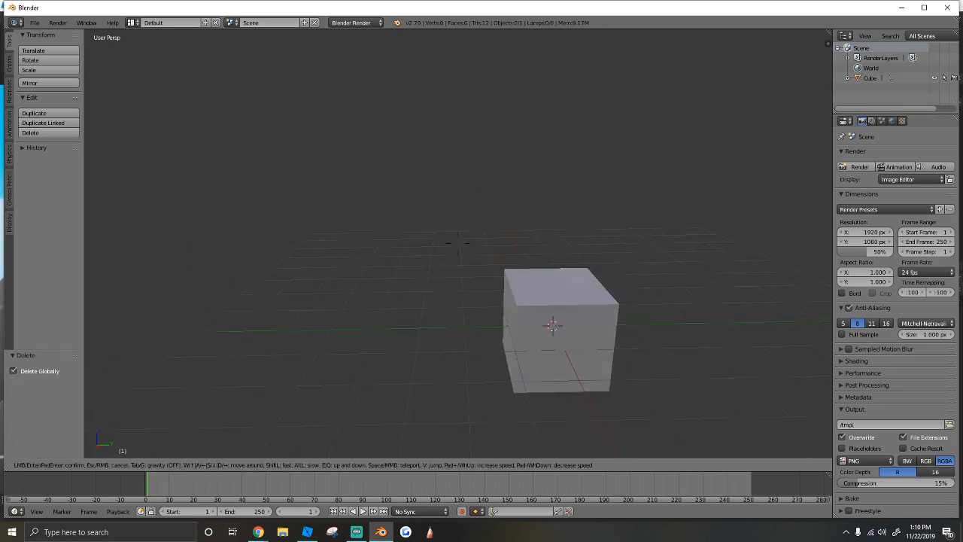
key("s")
left_click(459, 248)
left_click(149, 464)
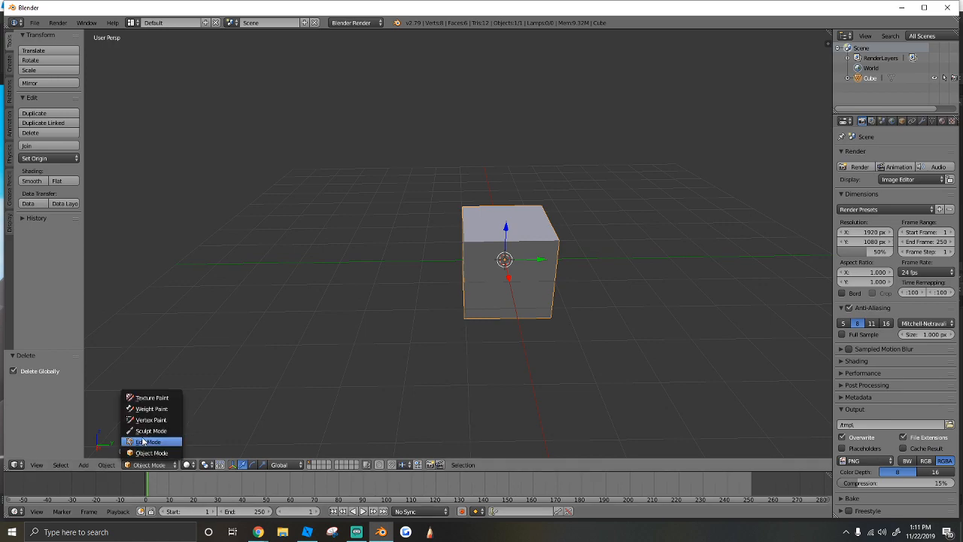
left_click(151, 439)
Step: Cut loops through the cube in both directions and scale them outward into an octagonal block, using 1.262 along Y
middle_click_drag(541, 246, 448, 253)
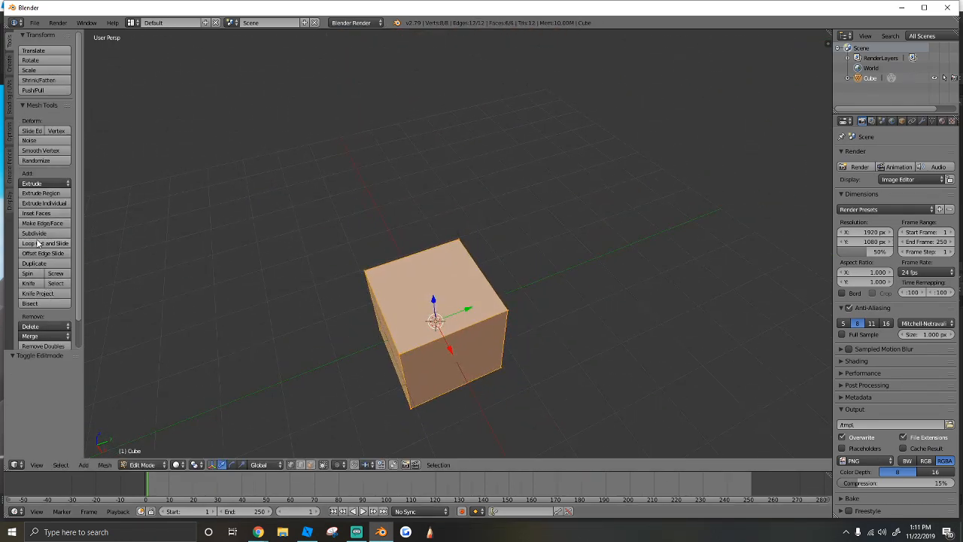
left_click(404, 275)
right_click(404, 272)
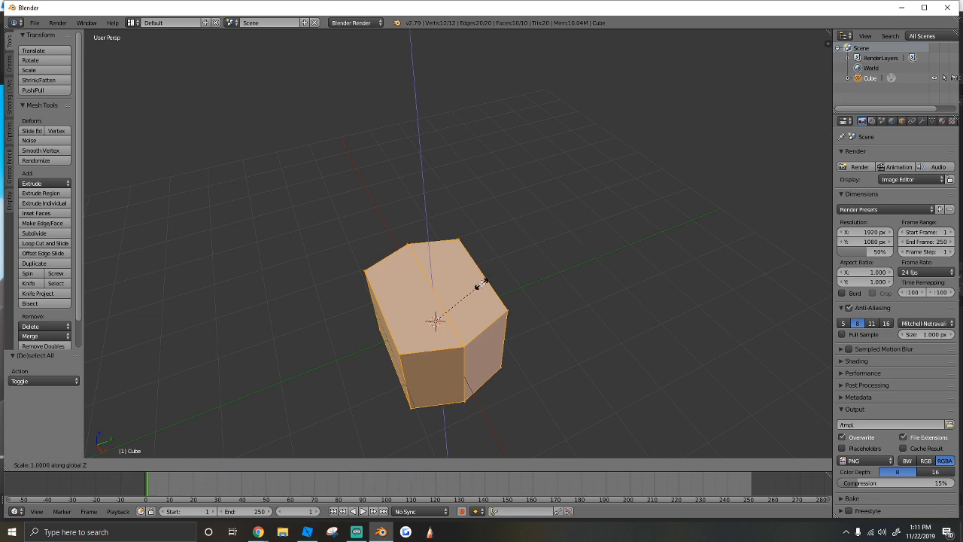
key("a")
left_click(510, 294)
right_click(510, 293)
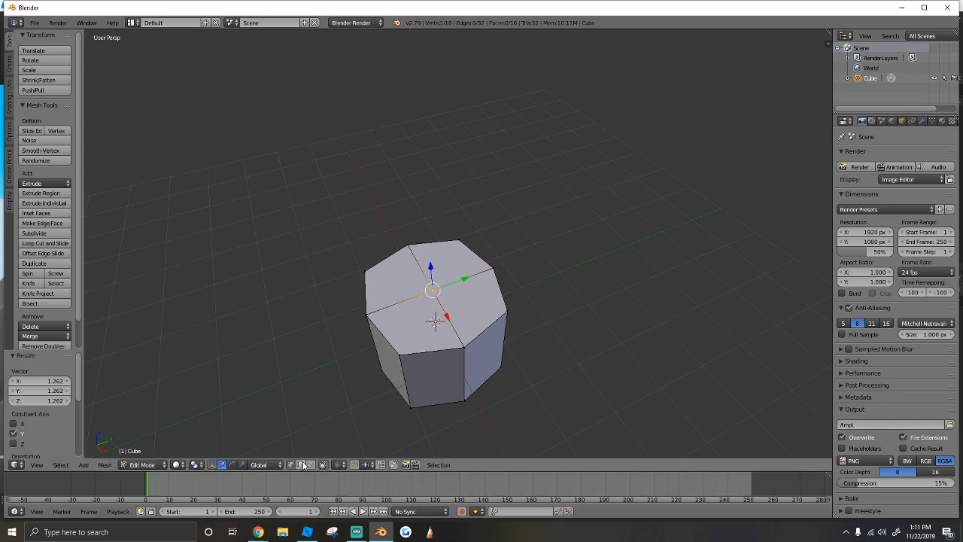
Step: Raise the block's four top faces, narrow them by 0.7 and 0.869, and offset them along Y to form the trunk base
right_click(409, 294, "shift")
key("shift+f")
key("s")
key("d")
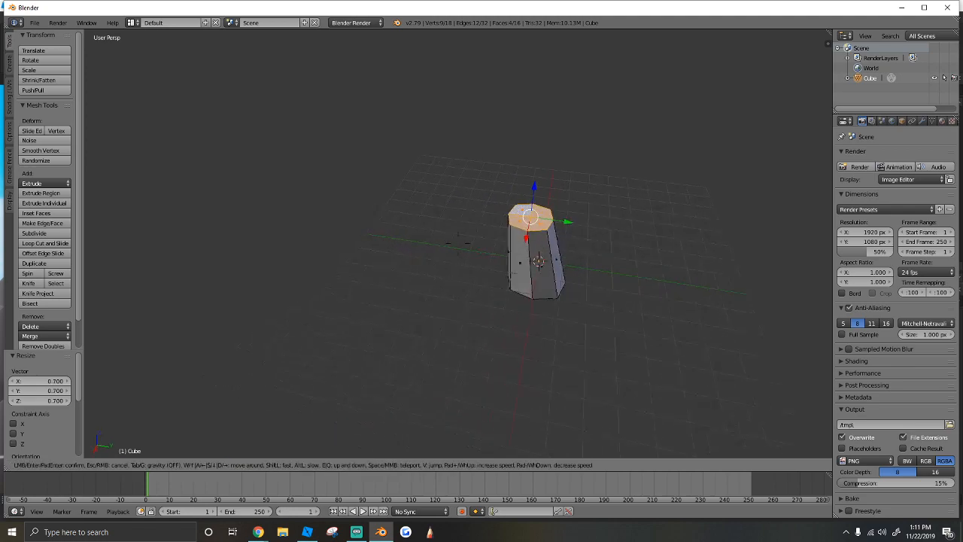
left_click_drag(497, 251, 503, 253)
key("shift+f")
left_click(457, 242)
key("s")
left_click(505, 290)
Step: Extrude the top faces upward about 5.8 units, then offset the new end along Y and narrow it to 0.803
key("e")
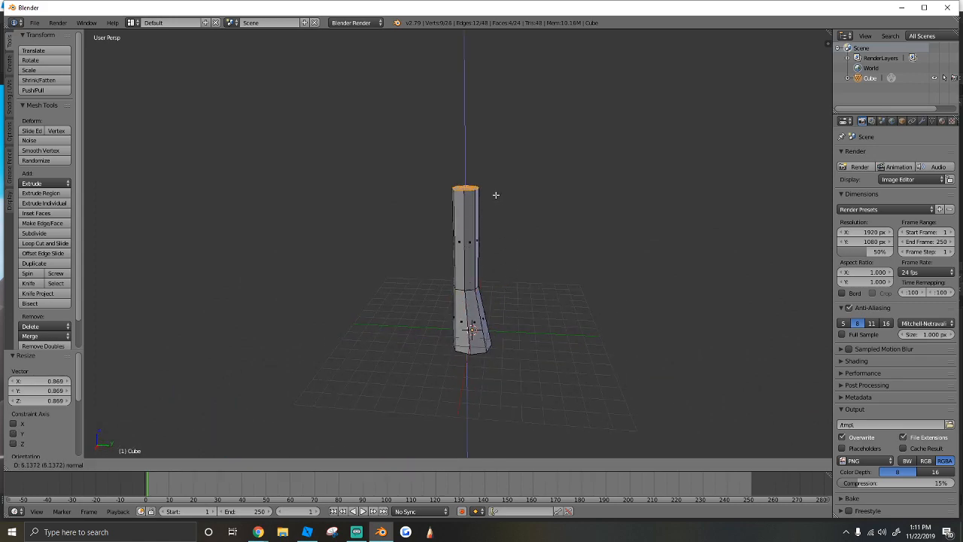
left_click(497, 197)
key("shift+f")
left_click(487, 254)
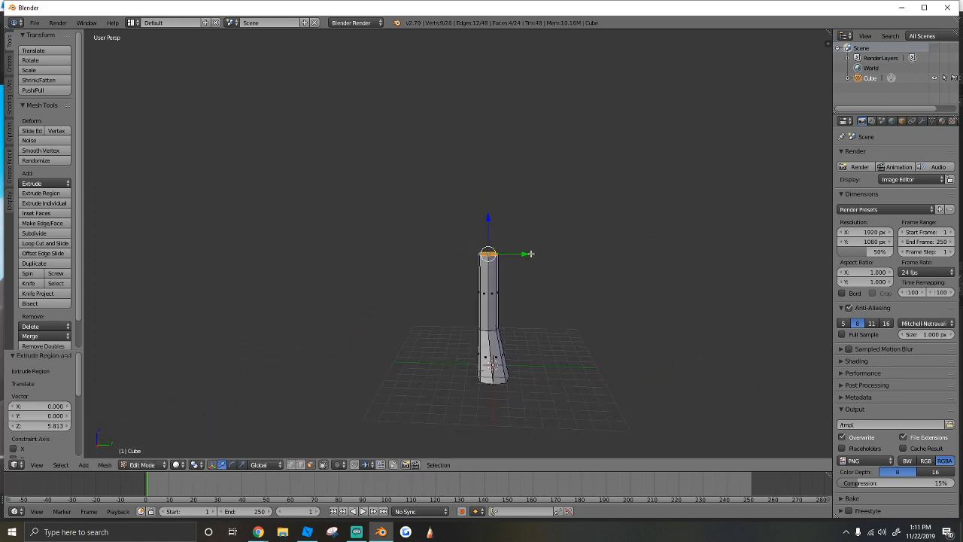
left_click_drag(530, 253, 543, 254)
key("s")
left_click(554, 273)
Step: Extrude another trunk section upward about 5.2 units and narrow its end to 0.684
key("shift+f")
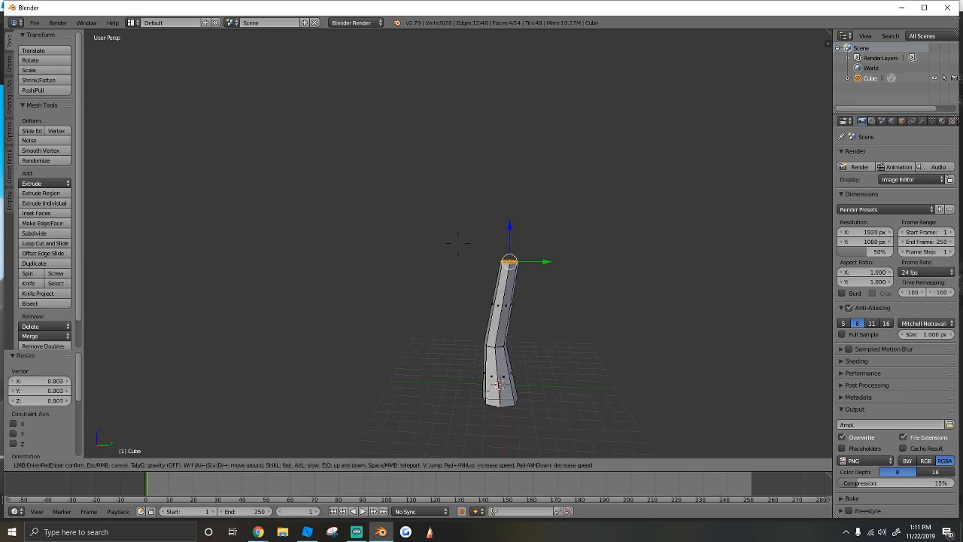
left_click(458, 243)
key("e")
left_click(471, 158)
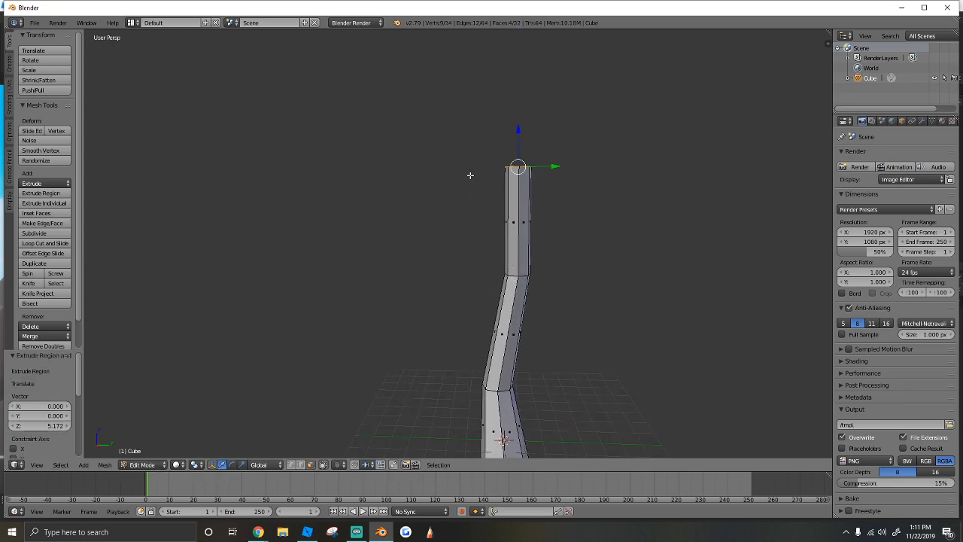
key("shift+f")
left_click(526, 237)
key("s")
left_click(513, 232)
Step: Extrude the trunk's tip upward about 6.95 units and rescale the new end
key("shift+f")
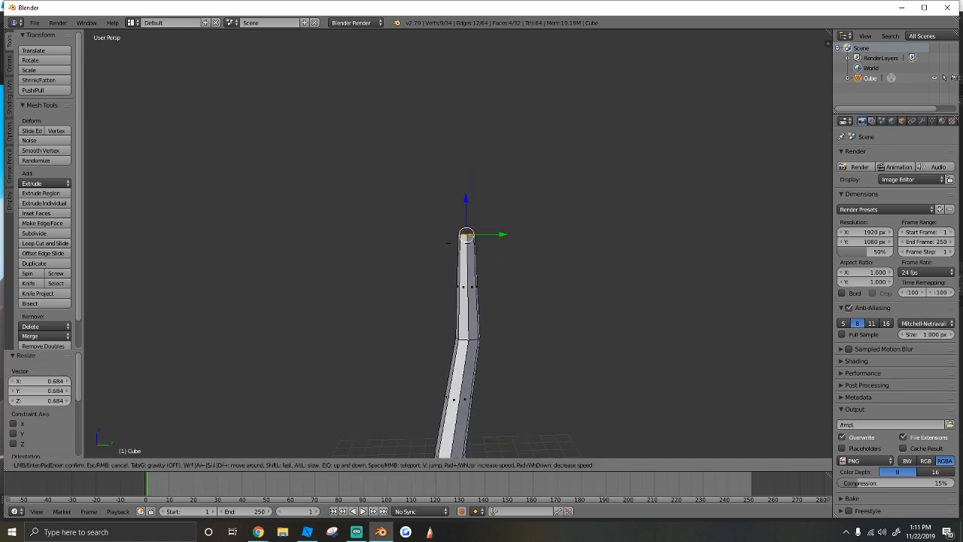
left_click(460, 240)
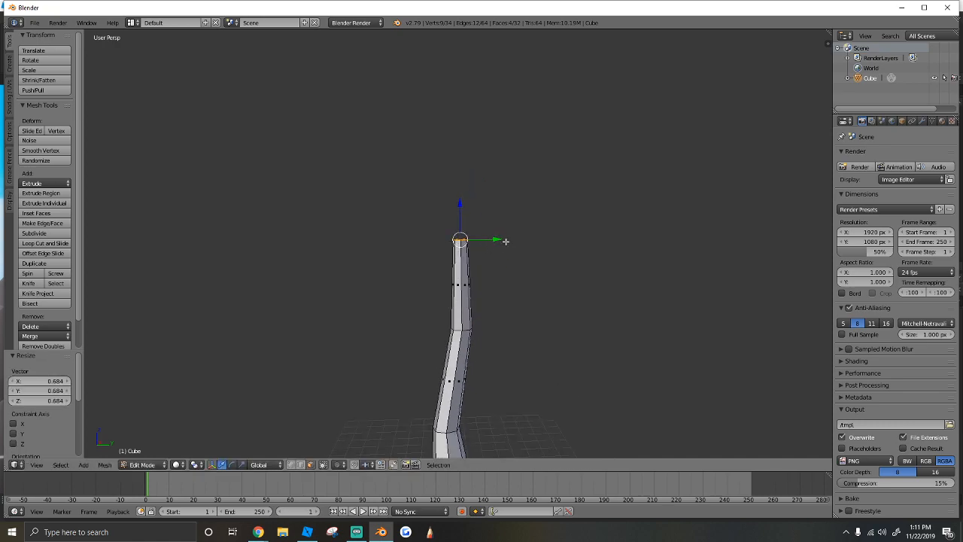
key("e")
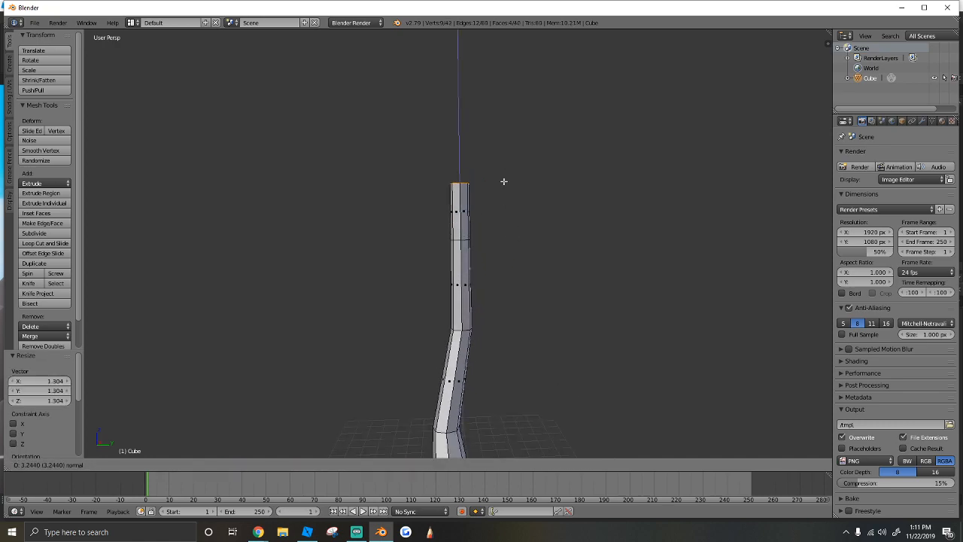
left_click(501, 119)
key("shift+f")
left_click(458, 242)
key("s")
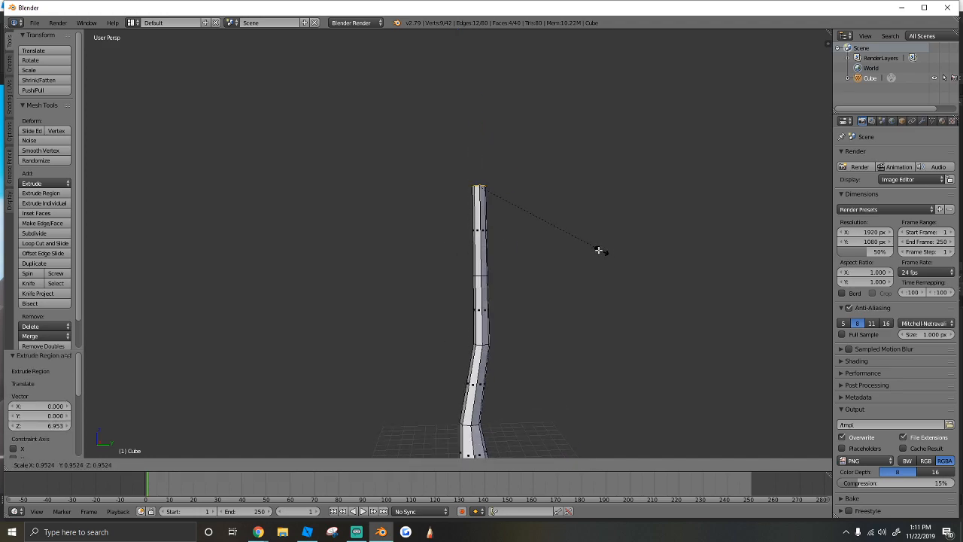
left_click(606, 251)
Step: Shift the trunk's end along Y to continue the bend and raise it about 1.8 units along Z
key("g")
key("y")
left_click(493, 185)
key("g")
key("z")
left_click(465, 136)
Step: Reselect the four faces at the very top of the trunk and scale them to 0.792
key("shift+f")
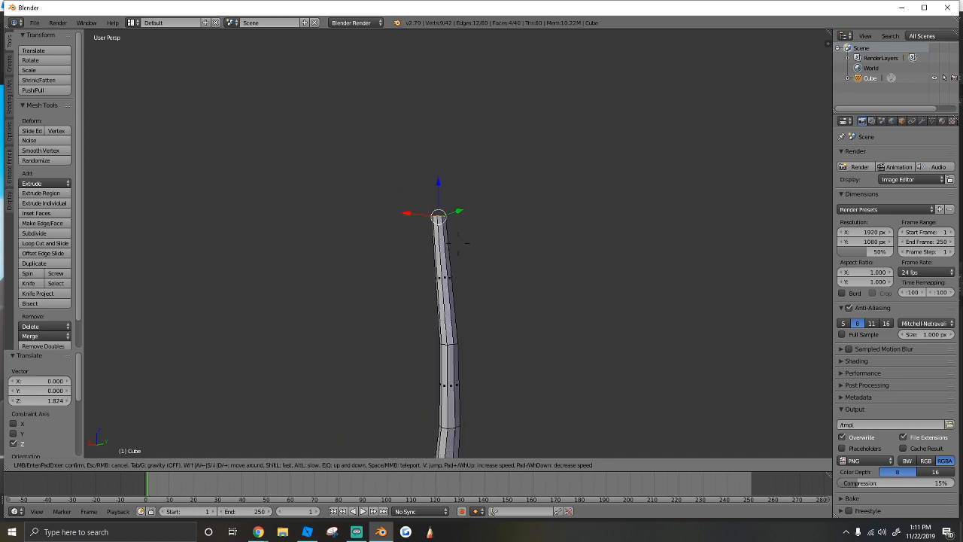
key("s")
key("w")
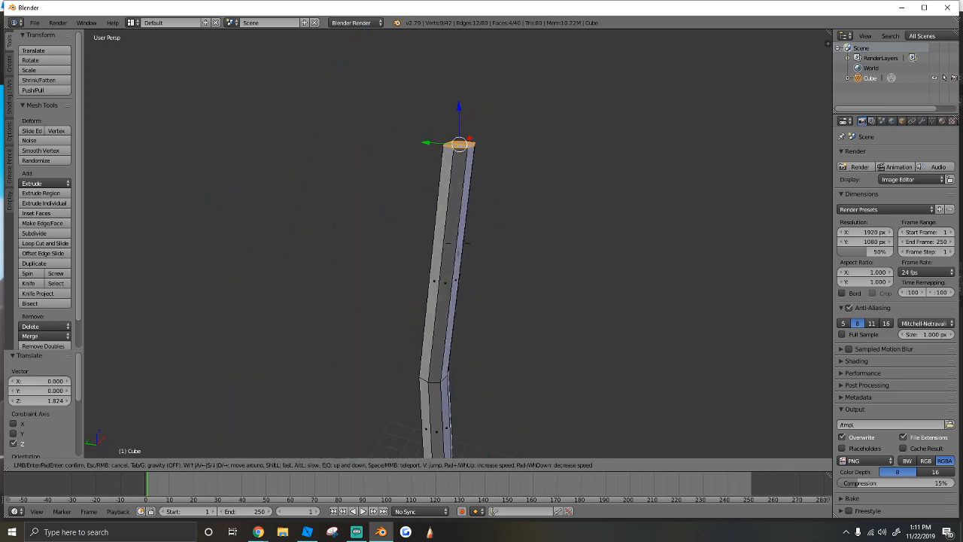
key("s")
left_click(464, 248)
key("a")
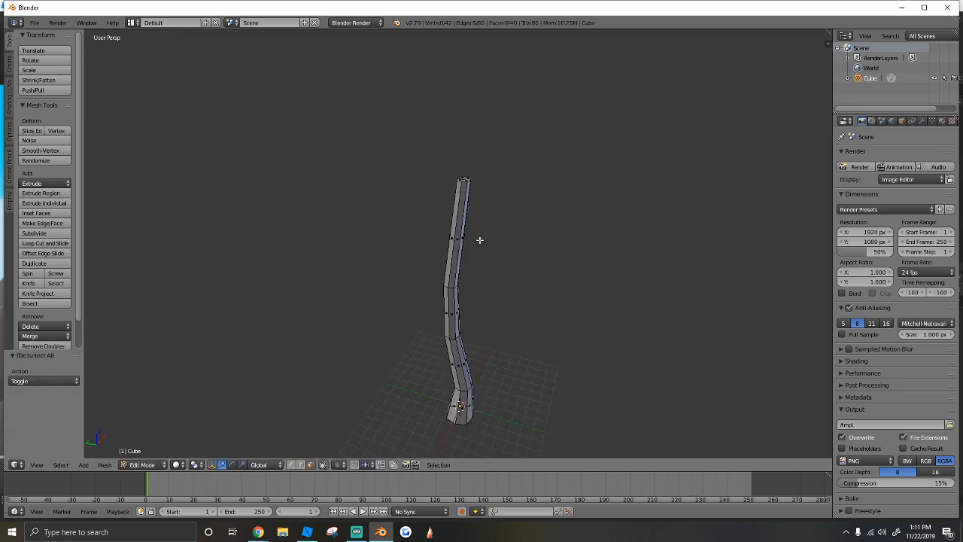
key("shift+f")
left_click(472, 224)
right_click(472, 224)
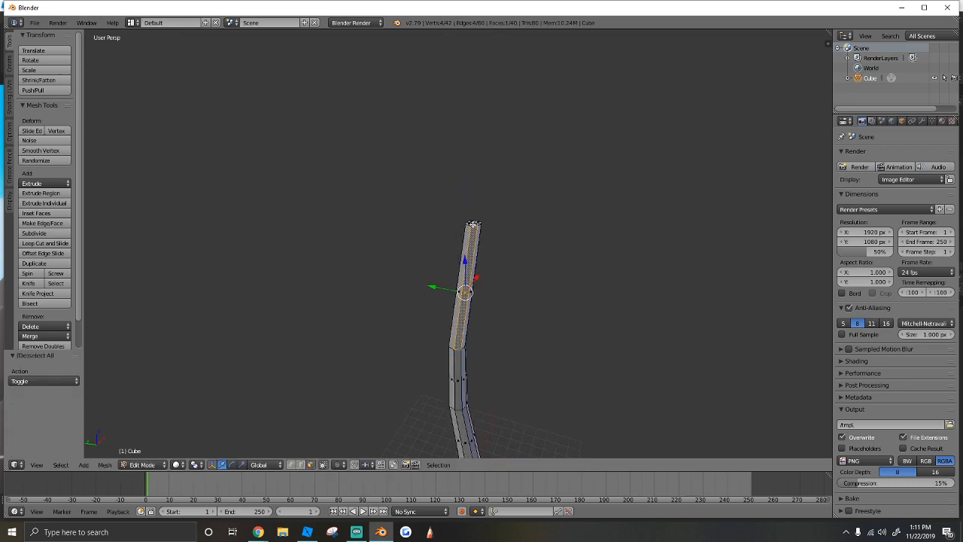
key("shift+f")
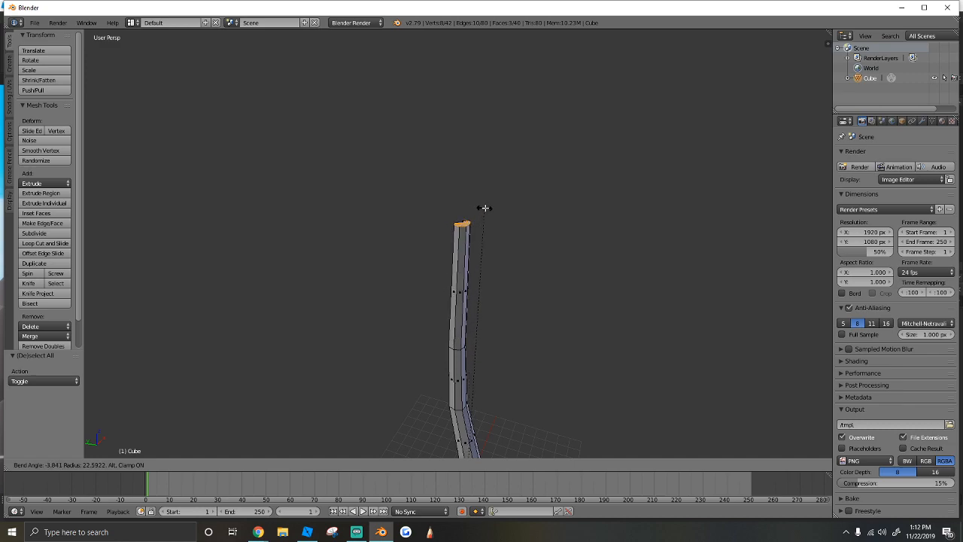
left_click(458, 242)
key("shift+f")
left_click(458, 241)
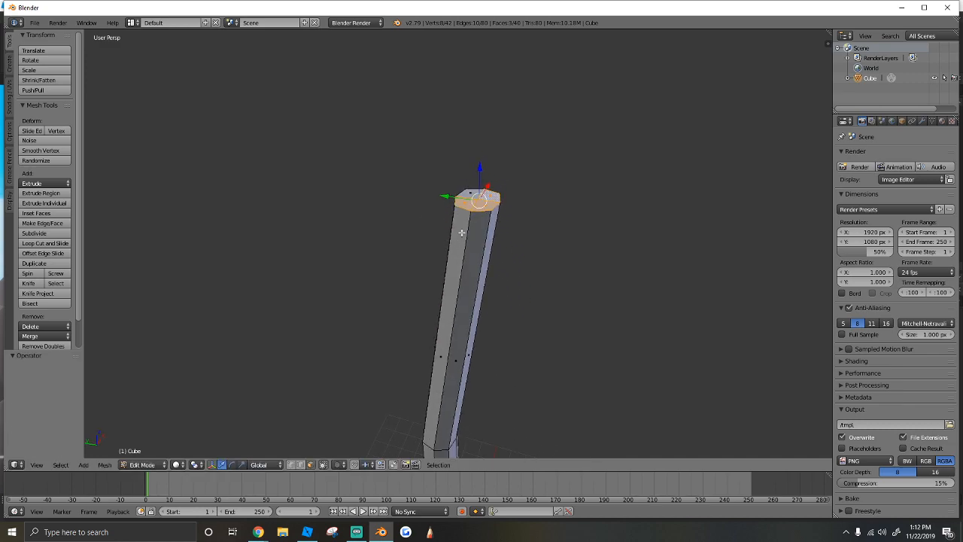
key("s")
left_click(502, 211)
Step: Enlarge the trunk's top end by a scale of 1.537
key("shift+f")
key("s")
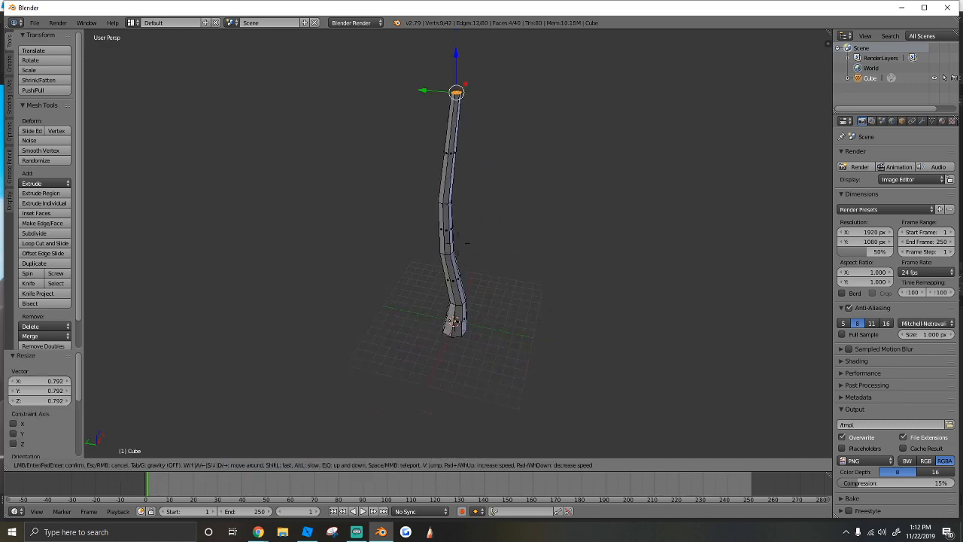
key("w")
left_click(459, 242)
key("s")
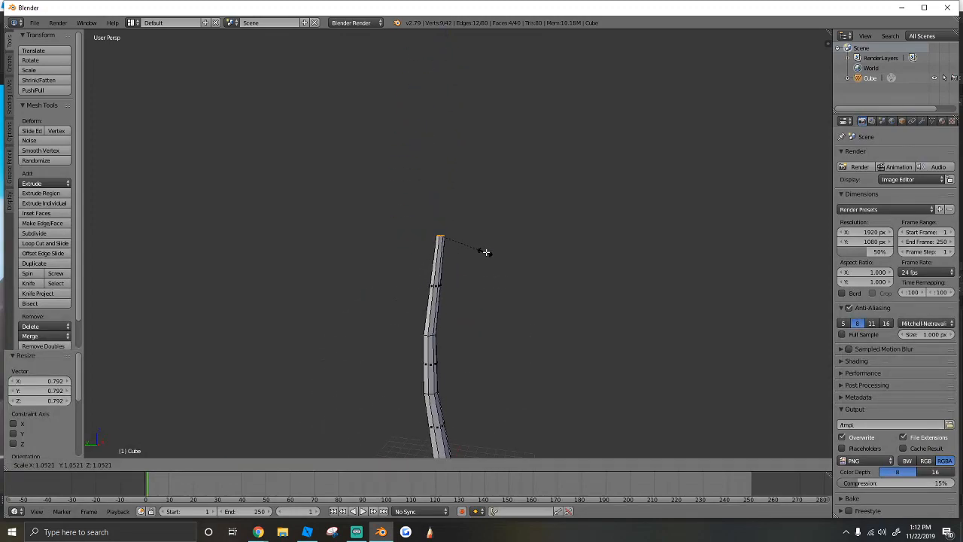
left_click(503, 261)
Step: Offset the trunk's edge loops along X to bend it in that direction, moving the ring above the base by -0.541
key("shift+f")
key("s")
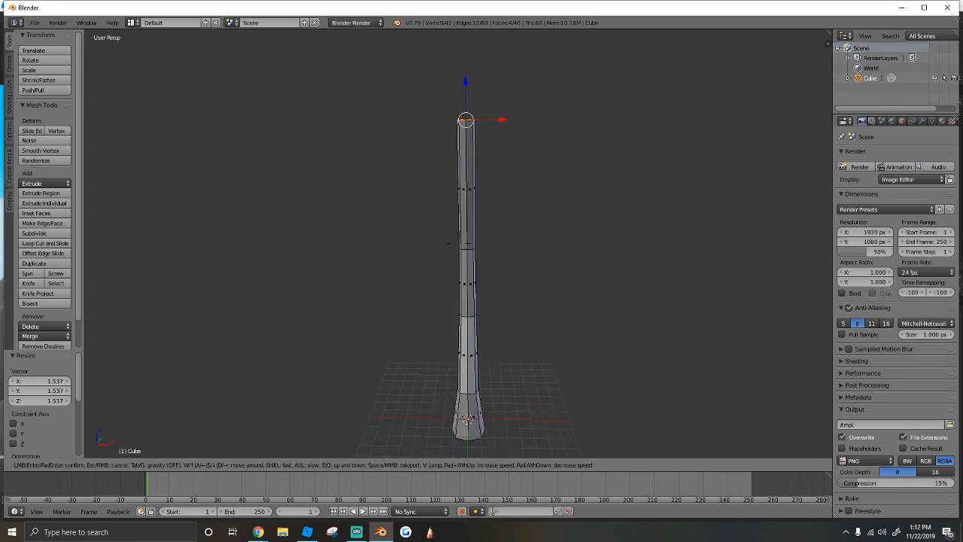
left_click(456, 242)
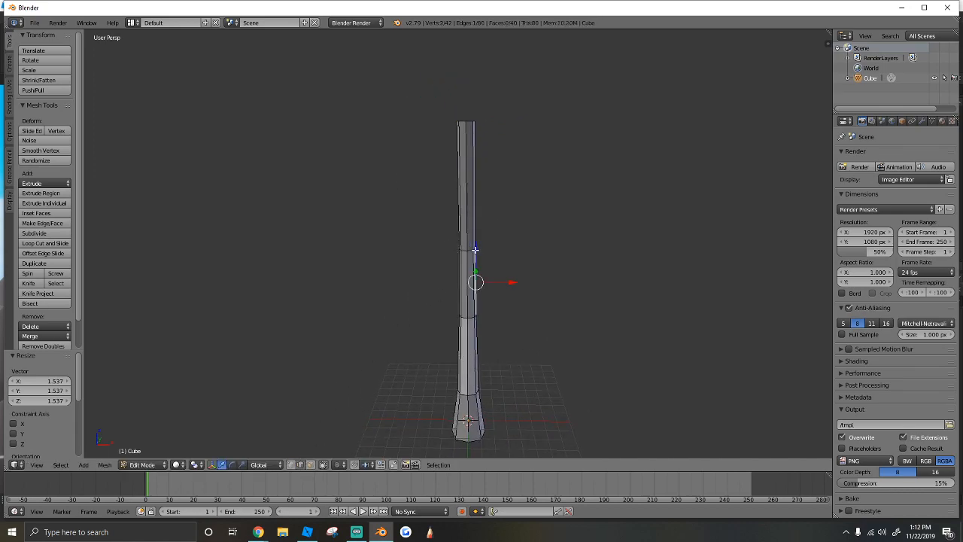
key("g")
key("x")
left_click(499, 249)
key("shift+f")
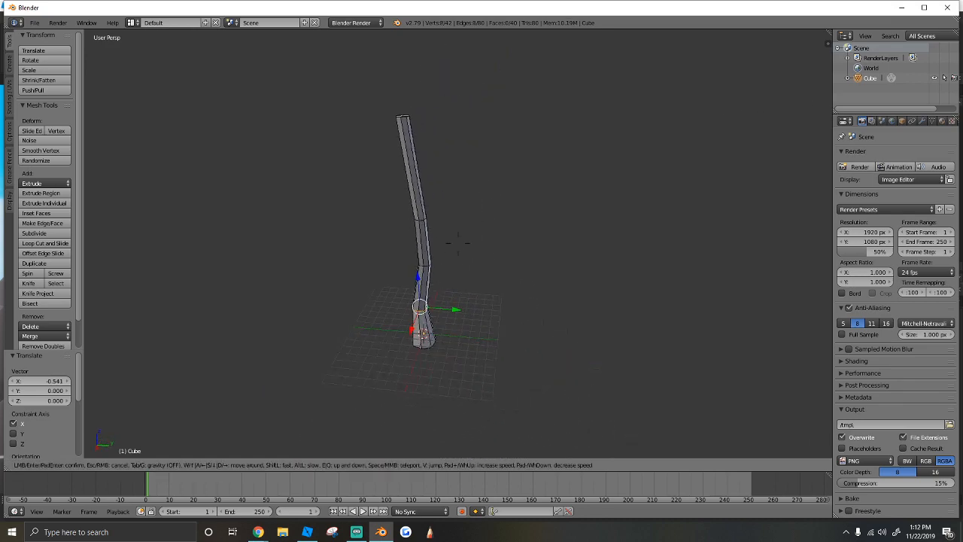
left_click(457, 242)
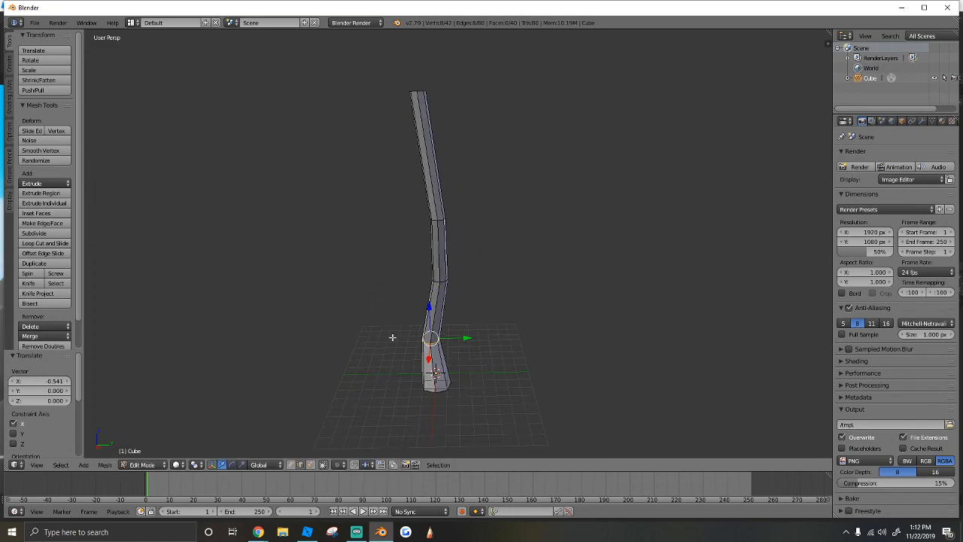
Step: Shade the entire trunk smooth and return to Object Mode
key("a")
key("a")
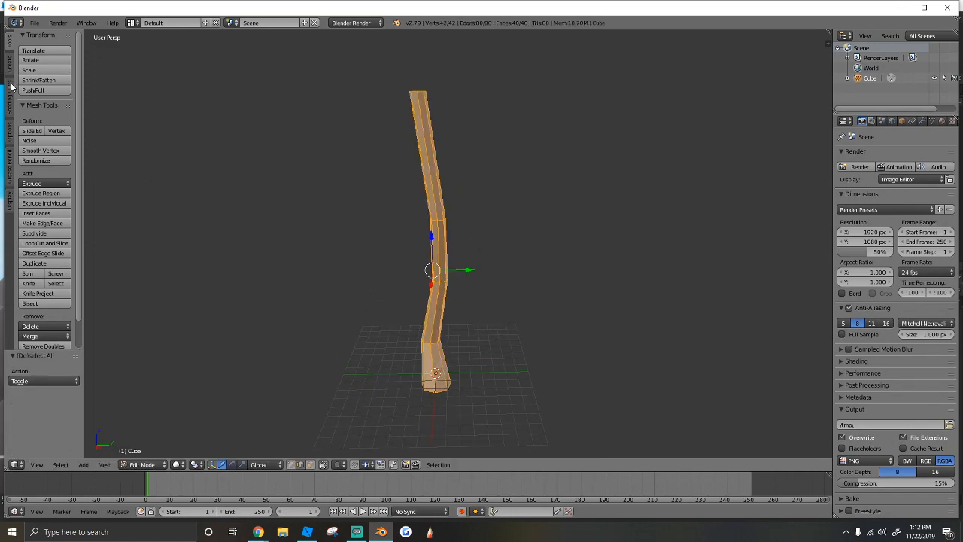
key("Tab")
left_click(149, 464)
left_click(148, 452)
Step: Add a new cube and move it away from the trunk along Y and upward along Z
key("shift+f")
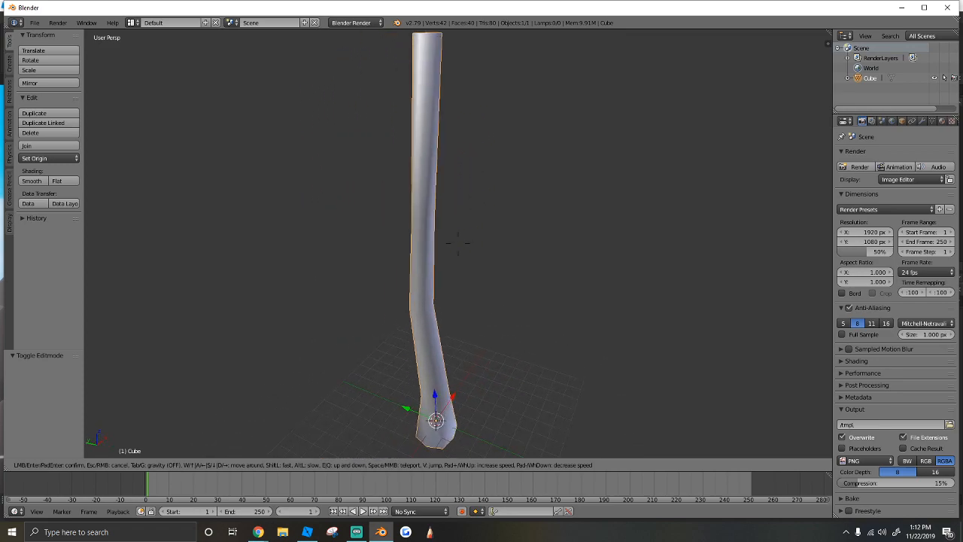
key("s")
left_click(458, 243)
key("a")
key("shift+f")
key("d")
left_click(458, 243)
left_click(8, 68)
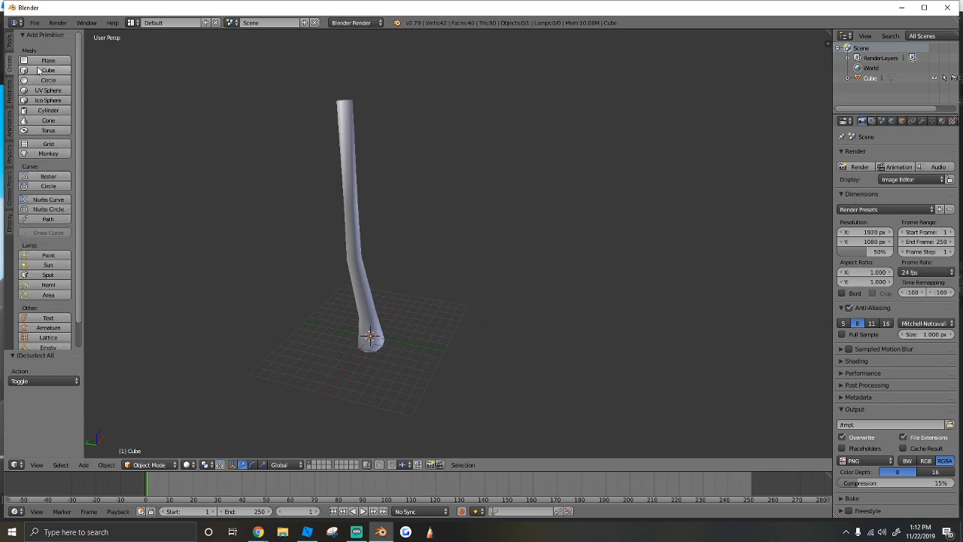
left_click(38, 69)
scroll(325, 289, "up", 1)
left_click_drag(344, 337, 379, 344)
left_click_drag(400, 323, 407, 208)
Step: Put the new cube beside the trunk into Edit Mode
key("shift+f")
key("w")
left_click(458, 243)
left_click(152, 462)
left_click(157, 440)
Step: Cut an edge loop around the middle of the new cube and scale it outward along Z
left_click(9, 43)
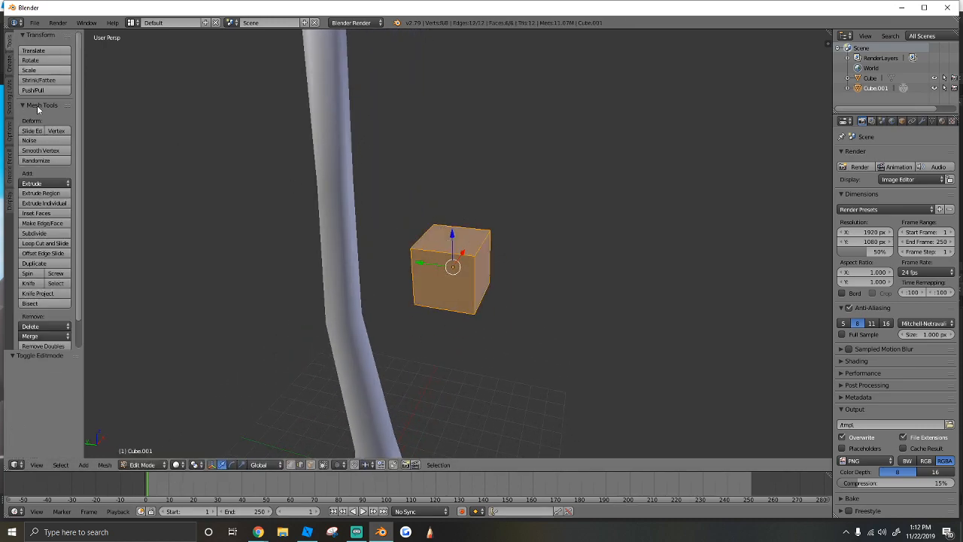
left_click(36, 244)
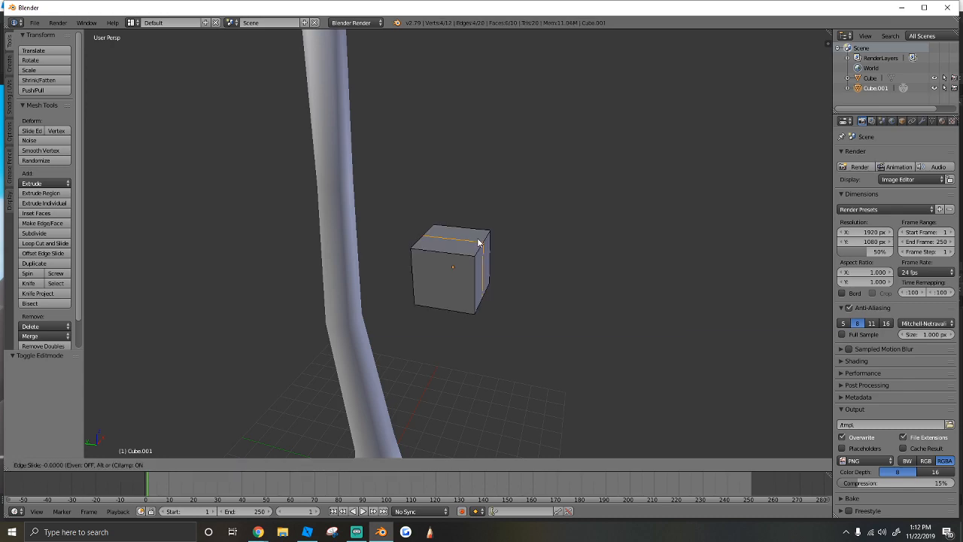
left_click(478, 239)
left_click(478, 238)
key("s")
key("x")
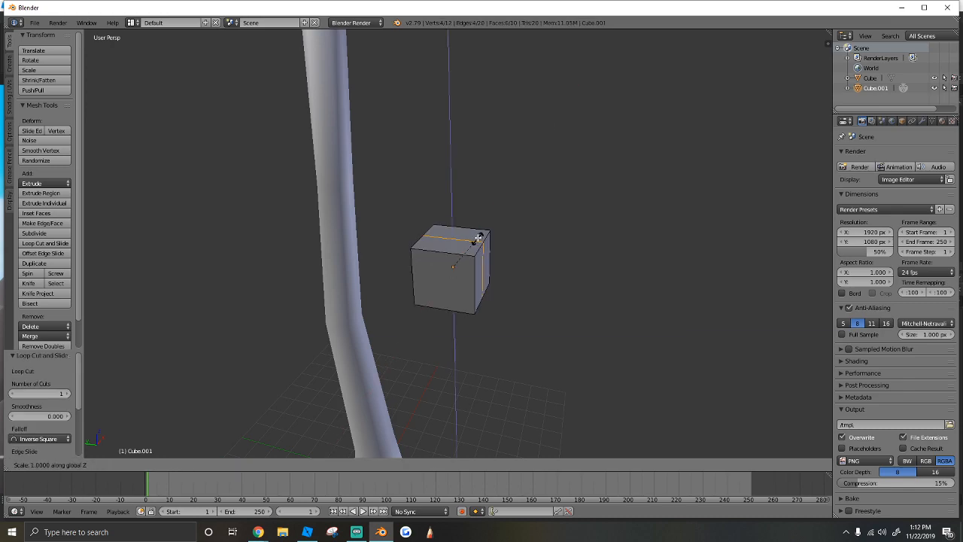
left_click(483, 226)
Step: Cut a horizontal edge loop around the cube's middle and scale it outward along X by about 1.22
key("shift+f")
key("w")
key("d")
left_click(512, 251)
key("a")
key("a")
key("a")
left_click(45, 243)
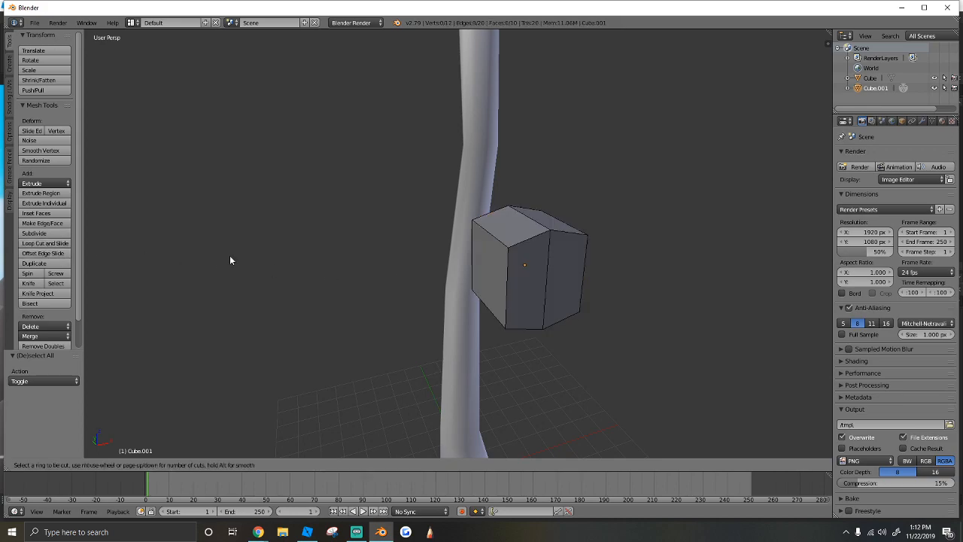
left_click(579, 276)
key("z")
key("z")
key("s")
key("x")
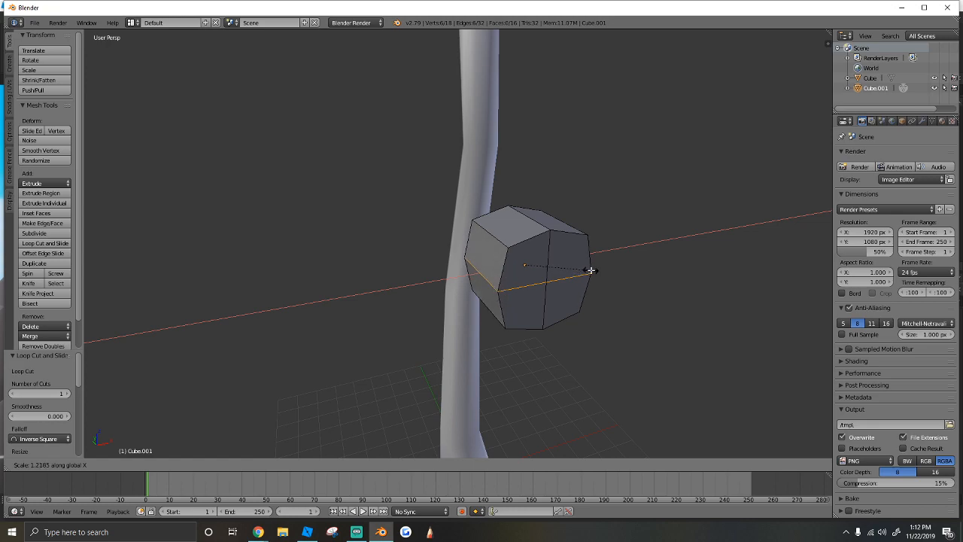
left_click(591, 271)
Step: Select the whole rounded cube and scale it down uniformly to roughly two thirds
key("a")
key("a")
key("shift+f")
key("s")
key("a")
left_click(458, 243)
key("shift+f")
left_click(459, 243)
key("s")
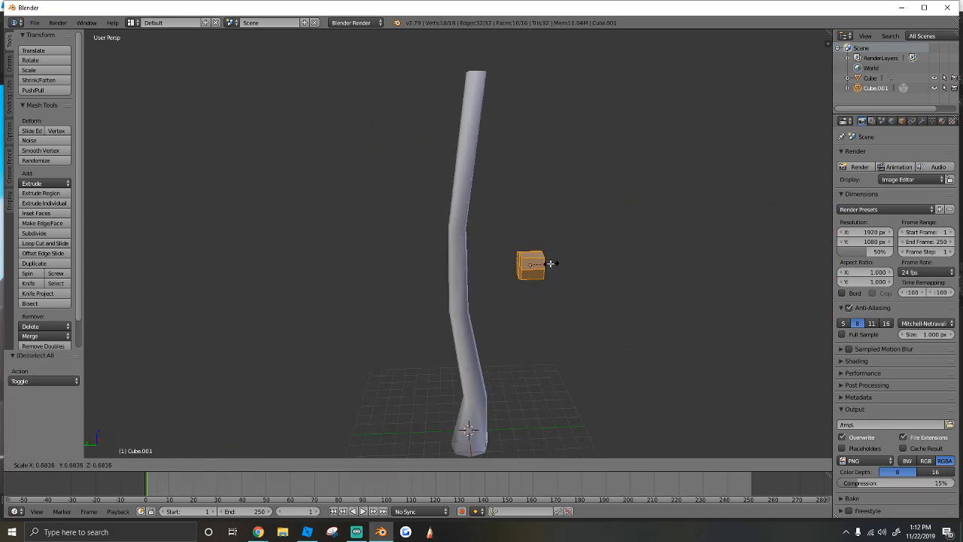
left_click(550, 265)
Step: Move the rounded cube against the trunk's side and shrink it further, ending with a uniform scale of 0.920
left_click_drag(497, 263, 500, 290)
key("shift+f")
key("w")
key("d")
left_click(458, 243)
key("s")
left_click(458, 274)
key("s")
left_click(522, 289)
Step: Select the cube's end faces that point away from the trunk
key("shift+f")
key("a")
key("w")
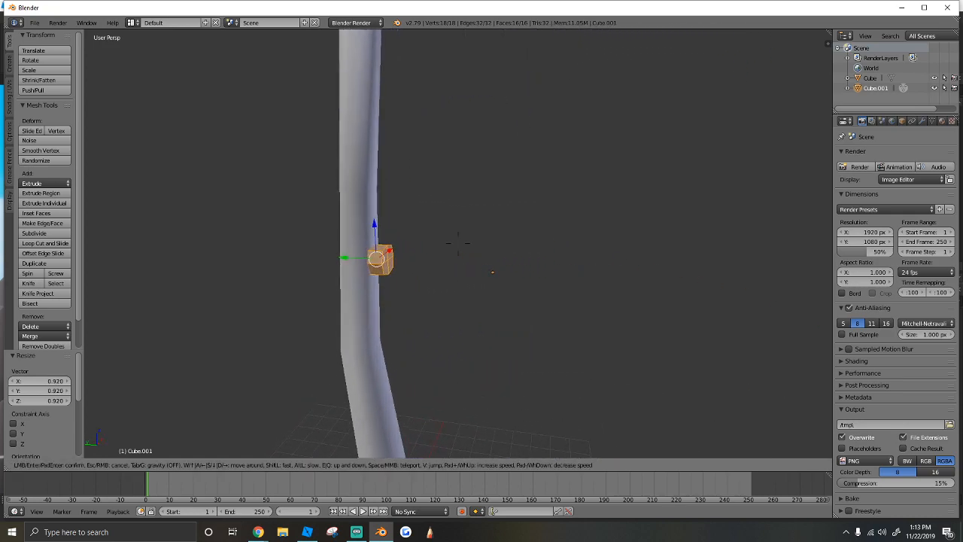
left_click(458, 243)
right_click(404, 269)
right_click(401, 257, "shift")
key("shift+f")
key("s")
left_click(472, 269)
Step: Stretch the selected end outward and upward into a tapered branch, shifting it 0.997 along X
key("s")
left_click(459, 268)
key("s")
left_click(440, 259)
left_click_drag(379, 268, 418, 220)
key("s")
left_click(469, 260)
scroll(447, 239, "up", 4)
scroll(430, 240, "down", 5)
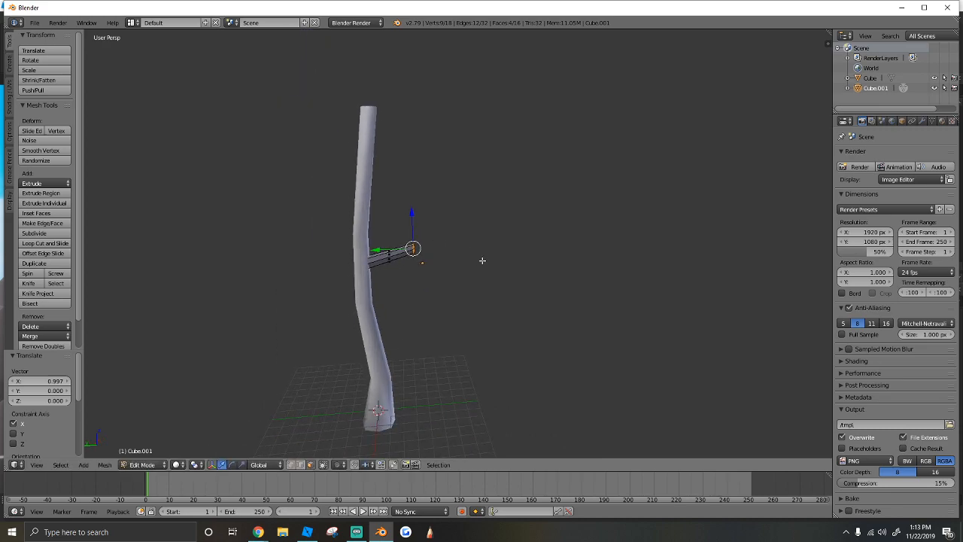
Step: Extrude the branch's outer end by 3.879 and raise the new end along Z
key("e")
left_click(529, 222)
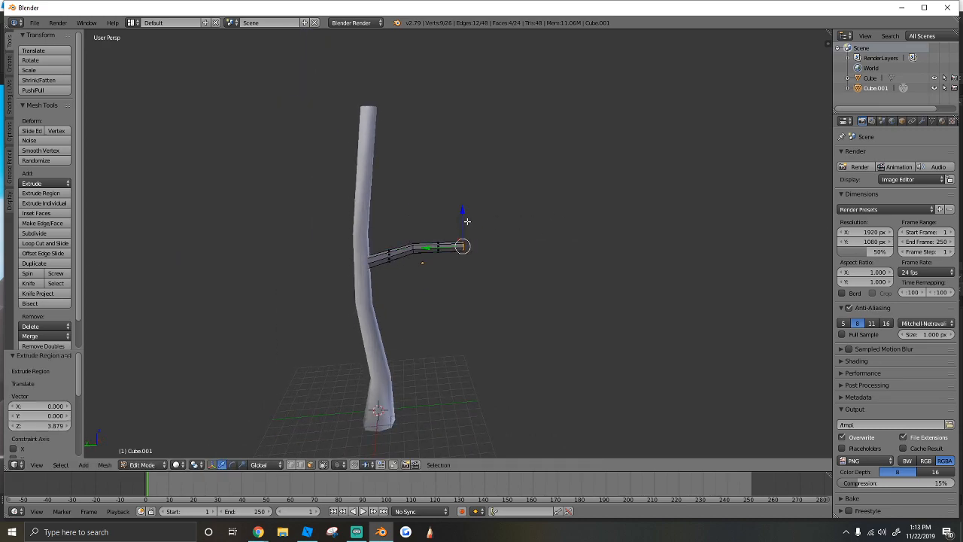
key("g")
key("z")
left_click(434, 220)
Step: Move the extruded branch end 1.157 along Y and a further 1.997 along Z to angle it upward
key("g")
key("y")
left_click(419, 235)
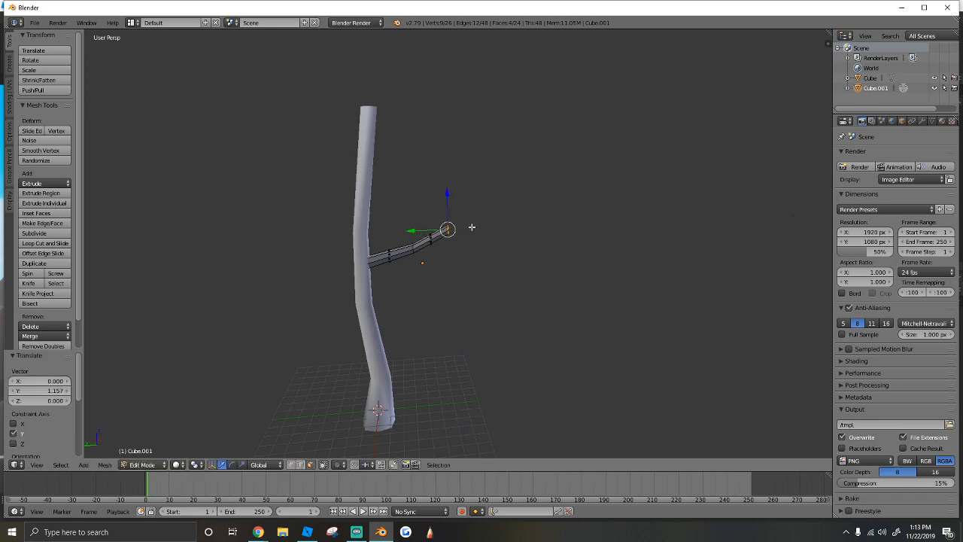
key("g")
key("z")
left_click(452, 215)
Step: Scale the branch tip uniformly to 0.852 and move it 0.688 along X
key("s")
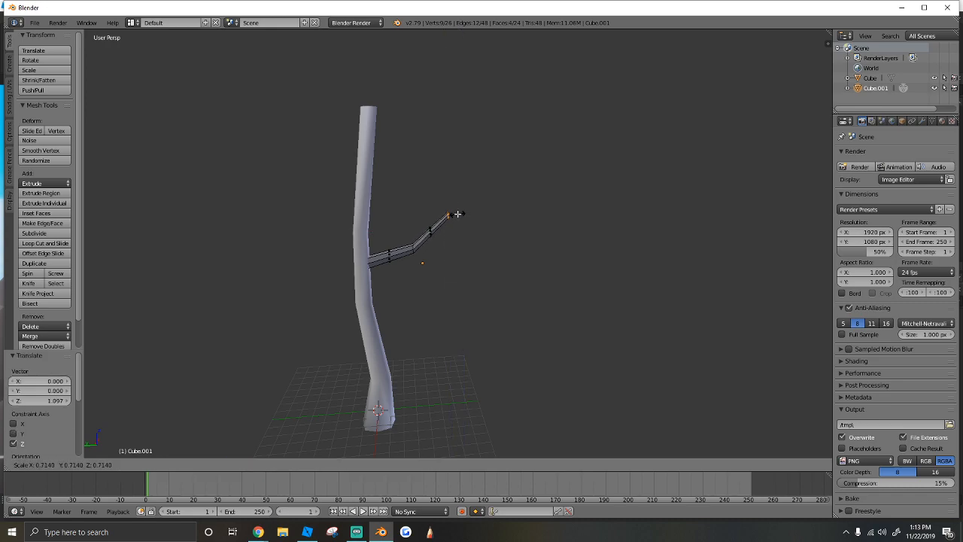
left_click(456, 215)
key("shift+f")
key("w")
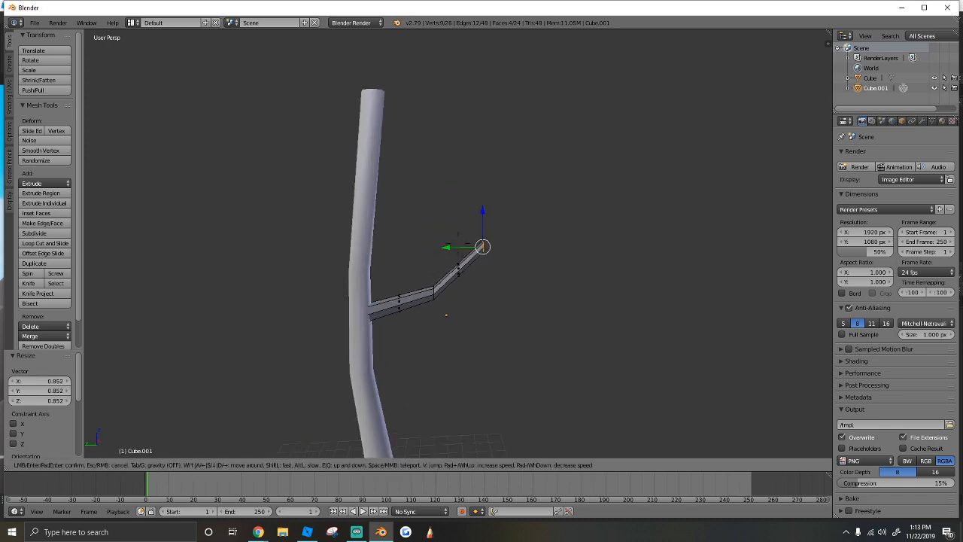
key("w")
key("d")
key("s")
left_click(535, 241)
key("g")
key("x")
left_click(555, 242)
Step: Scale the branch tip uniformly by a further 0.963
key("shift+f")
key("w")
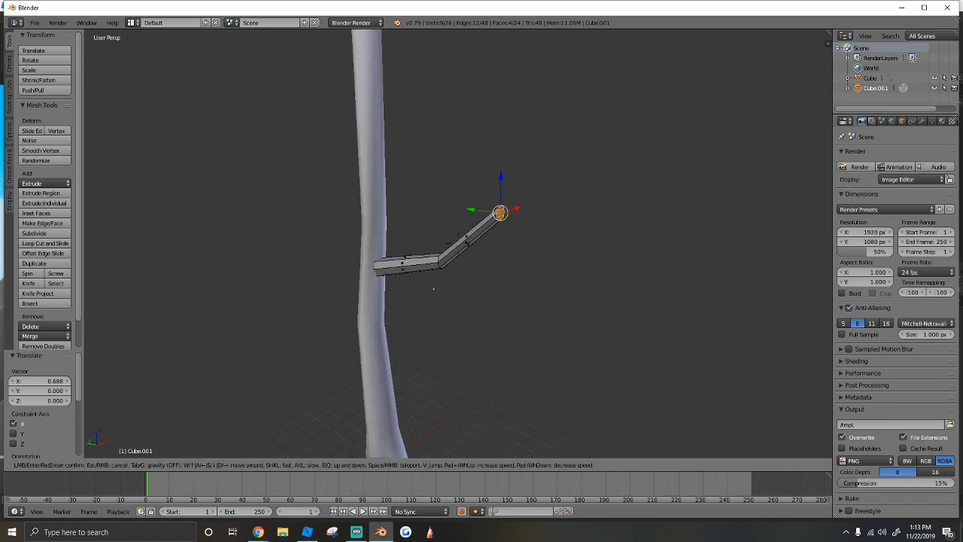
left_click(539, 270)
key("s")
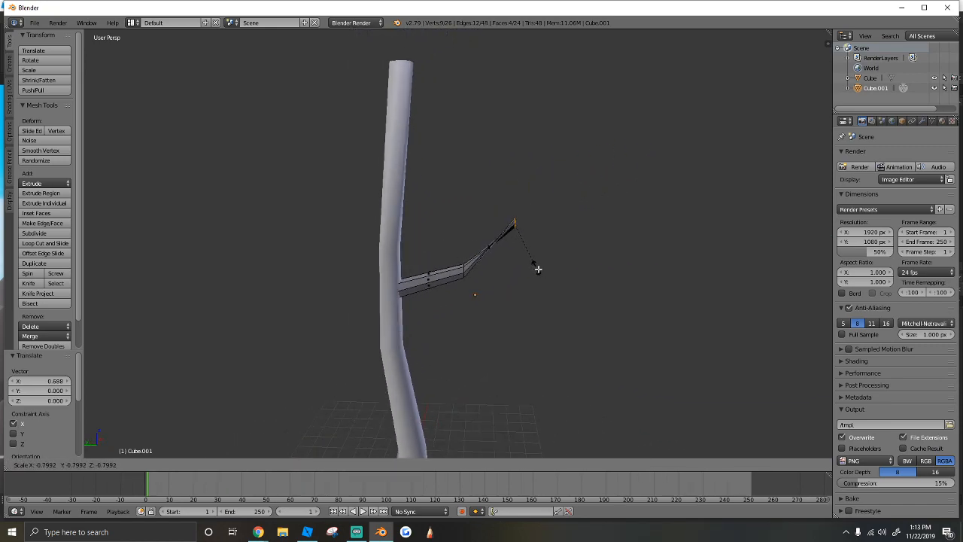
left_click(528, 280)
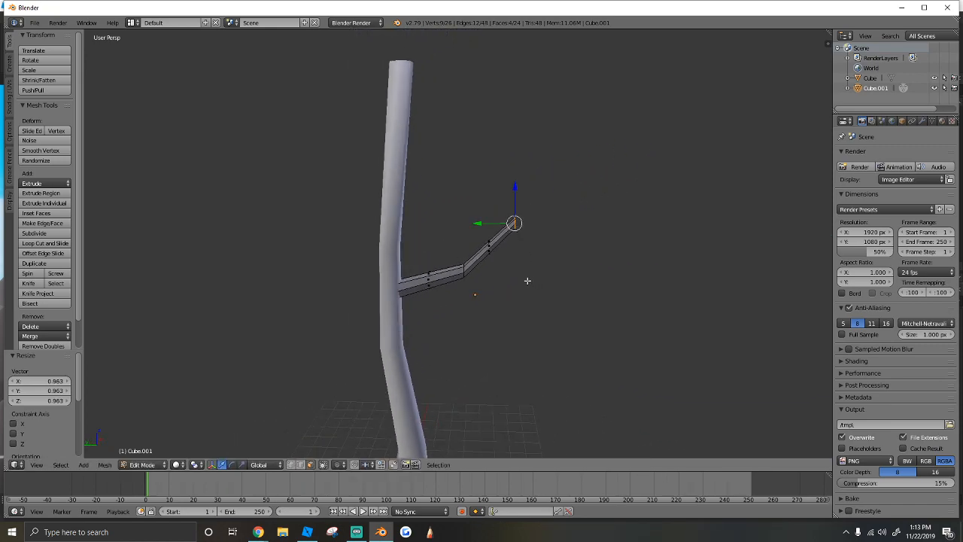
Step: Shade the entire branch smooth and return to Object Mode
key("shift+f")
key("s")
left_click(456, 243)
key("a")
key("a")
key("shift+f")
left_click(457, 243)
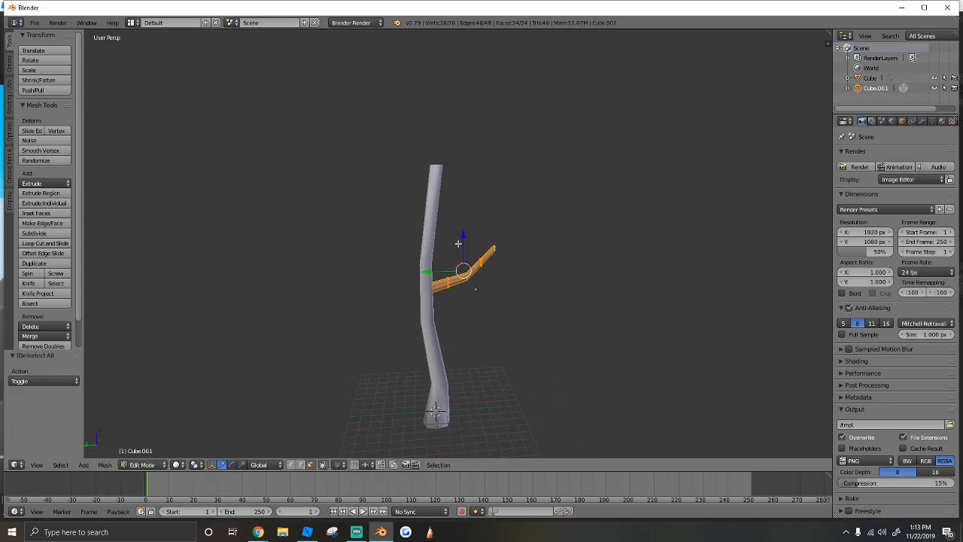
left_click(9, 96)
left_click(31, 60)
key("shift+f")
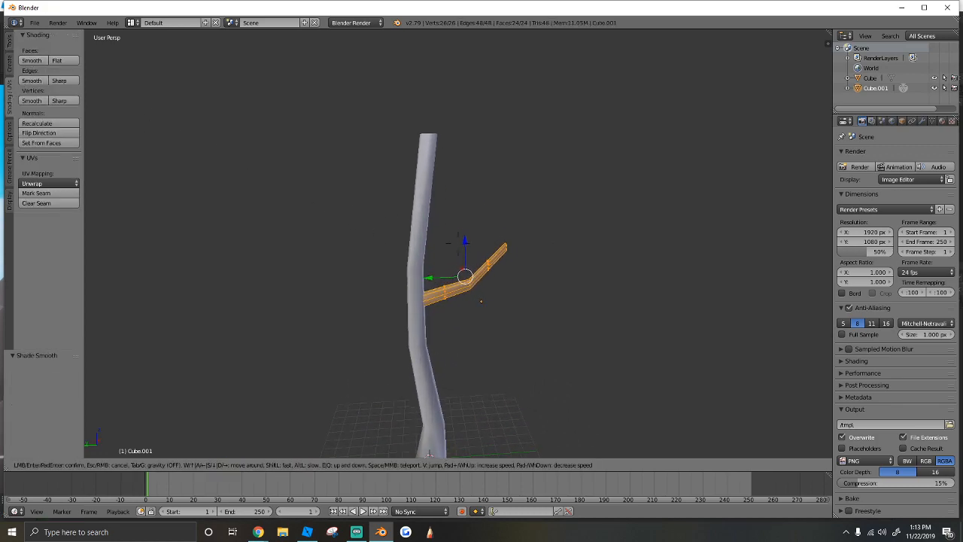
left_click(458, 244)
key("shift+f")
left_click(457, 243)
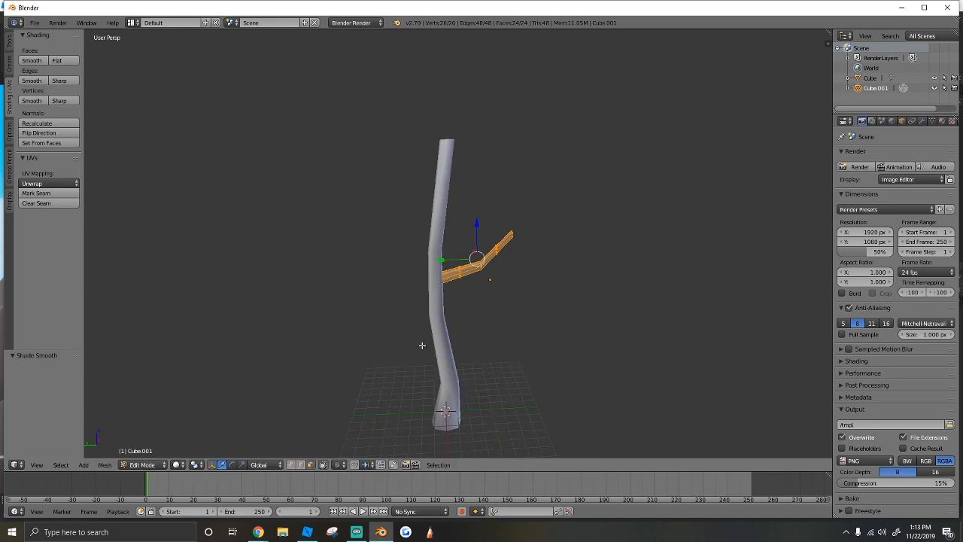
left_click(140, 464)
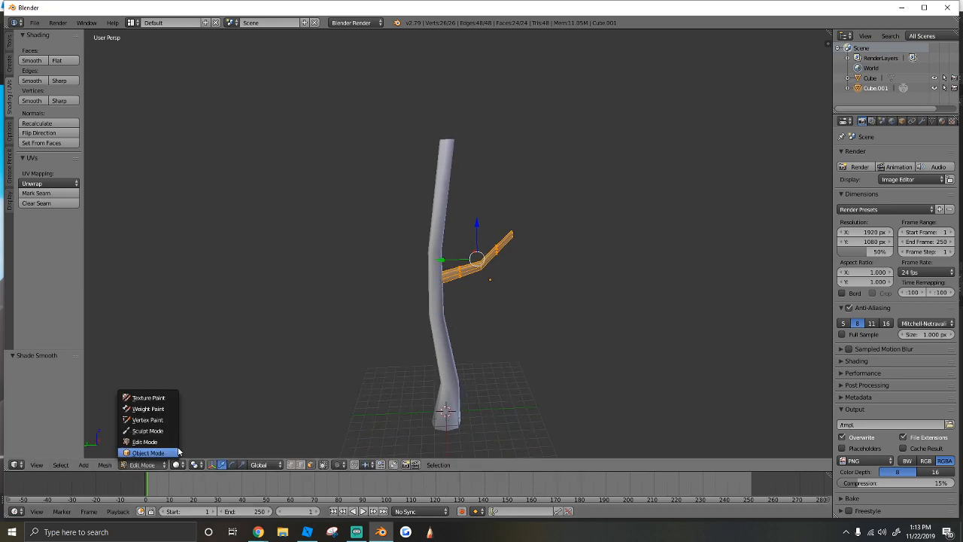
left_click(173, 452)
Step: Duplicate the branch in place and move the copy -11.121 along X
key("shift+f")
left_click(472, 254)
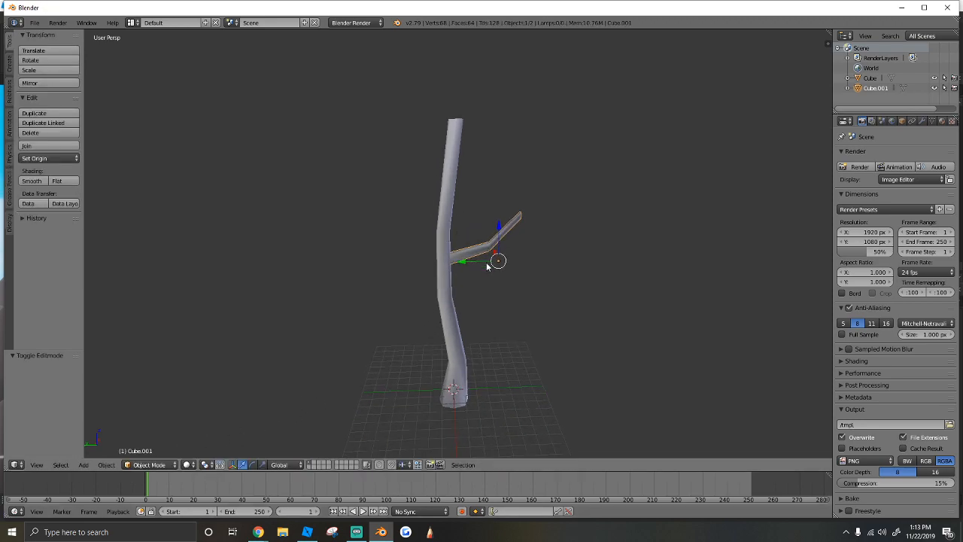
key("shift+d")
right_click(498, 262)
key("g")
key("x")
left_click(520, 305)
Step: Rotate the duplicated branch 140° about Z
type("rz")
type("90")
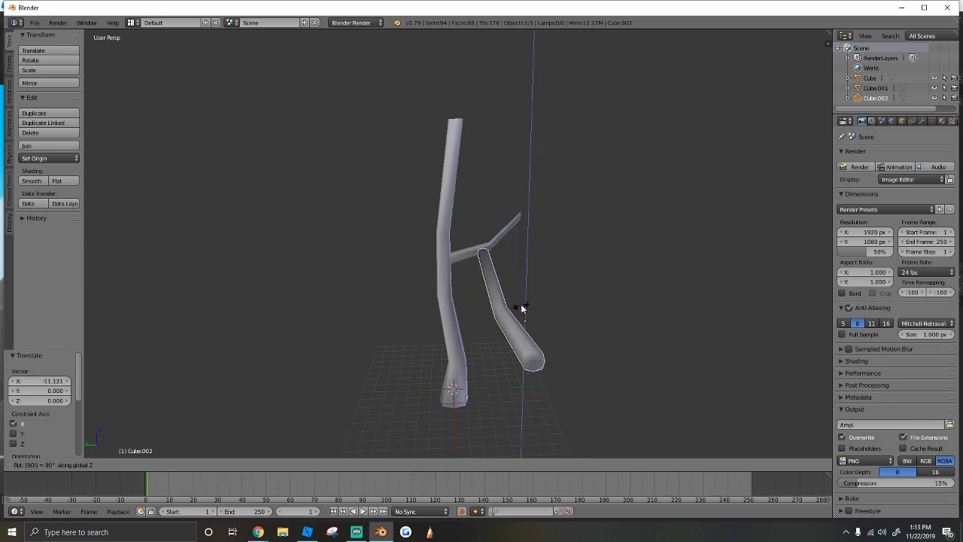
key("BackSpace")
key("BackSpace")
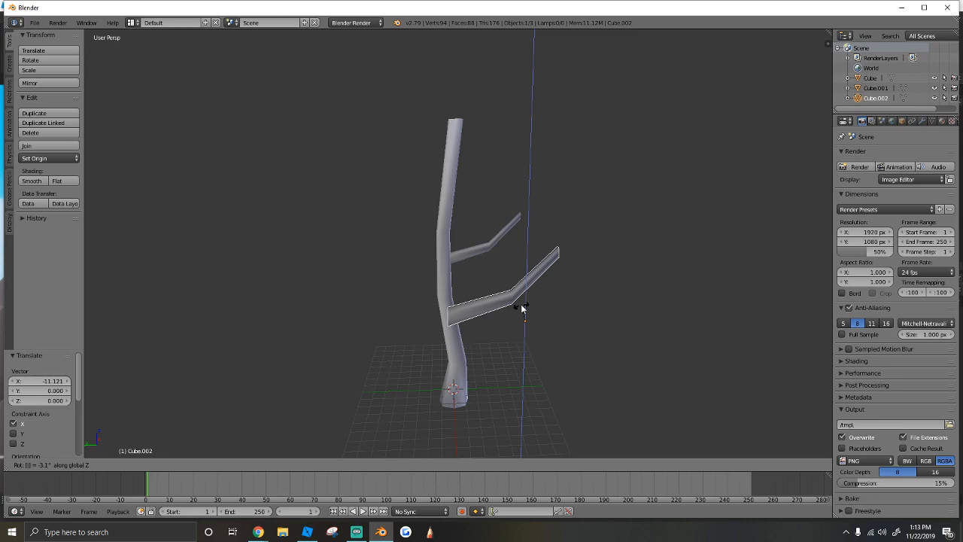
type("140")
key("Return")
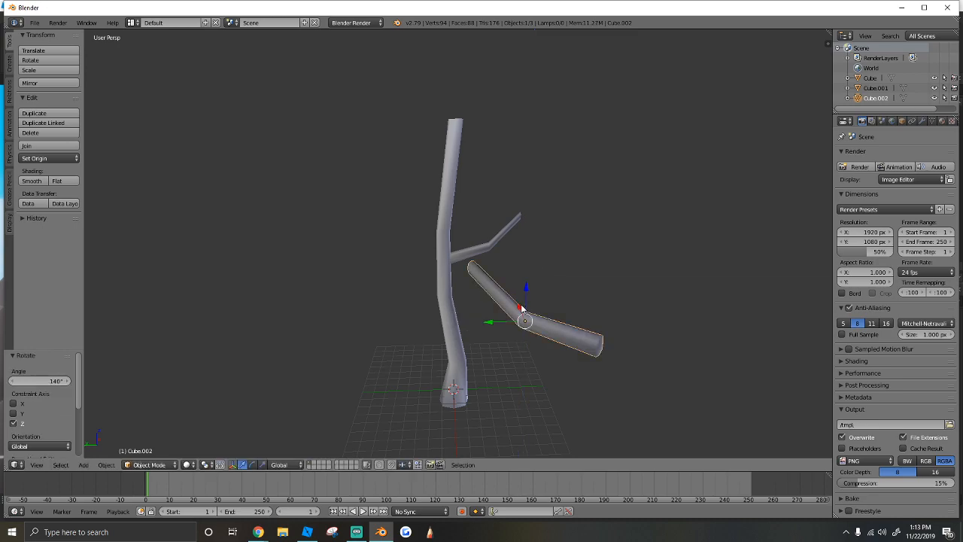
key("shift+f")
left_click(458, 243)
key("t")
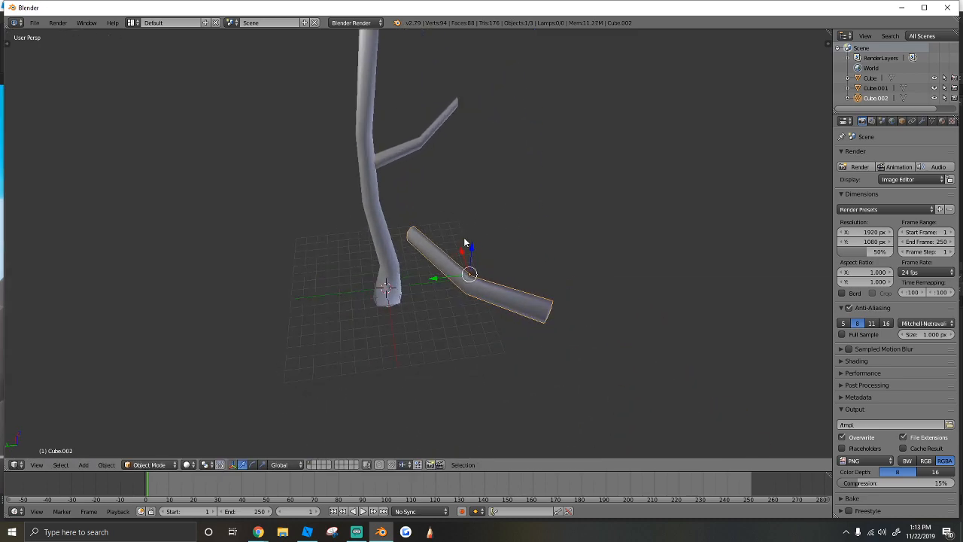
key("r")
key("x")
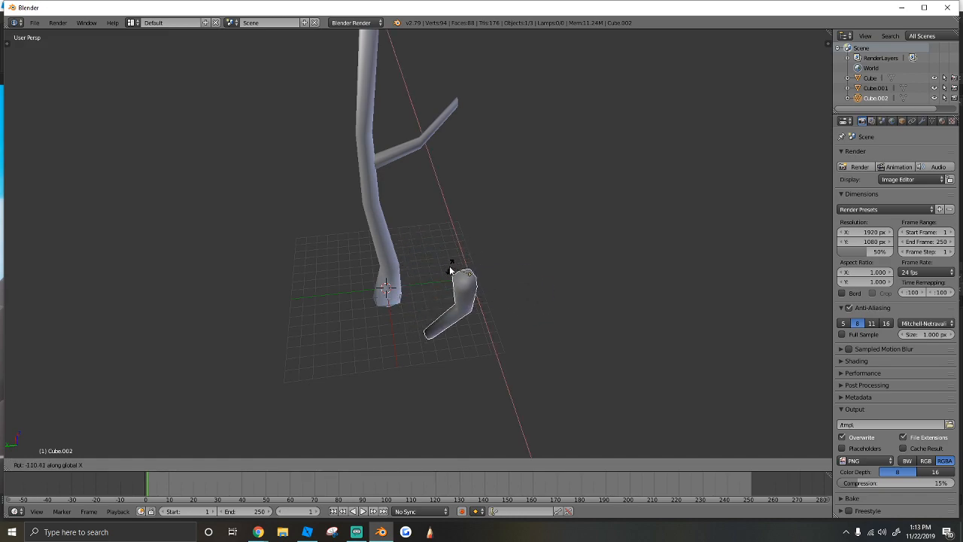
key("Escape")
Step: Rotate the duplicated branch further about Z and move it along Y to the trunk's other side
key("r")
key("z")
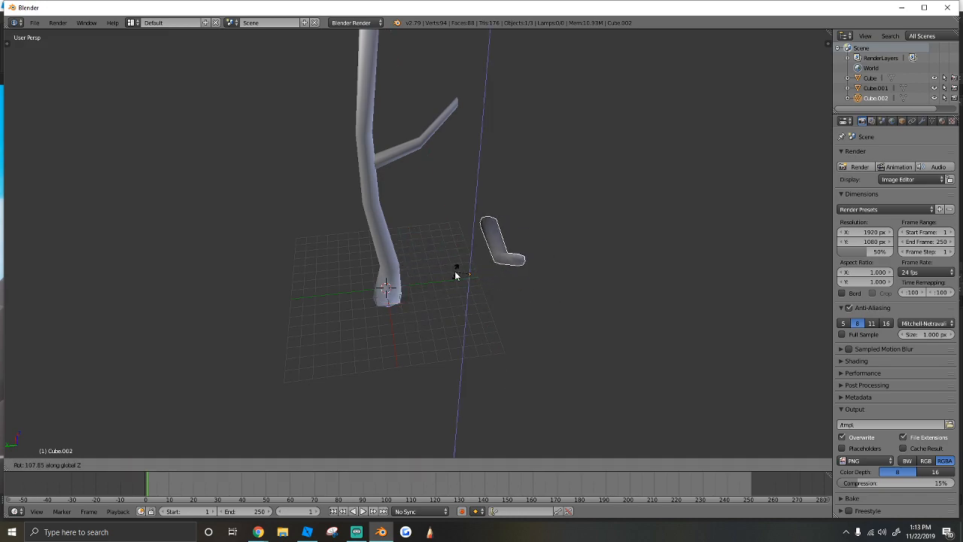
left_click(466, 272)
left_click_drag(428, 278, 310, 280)
Step: Move the duplicated branch along X to bring its thick end to the lower trunk
key("shift+f")
key("w")
key("Escape")
key("g")
key("x")
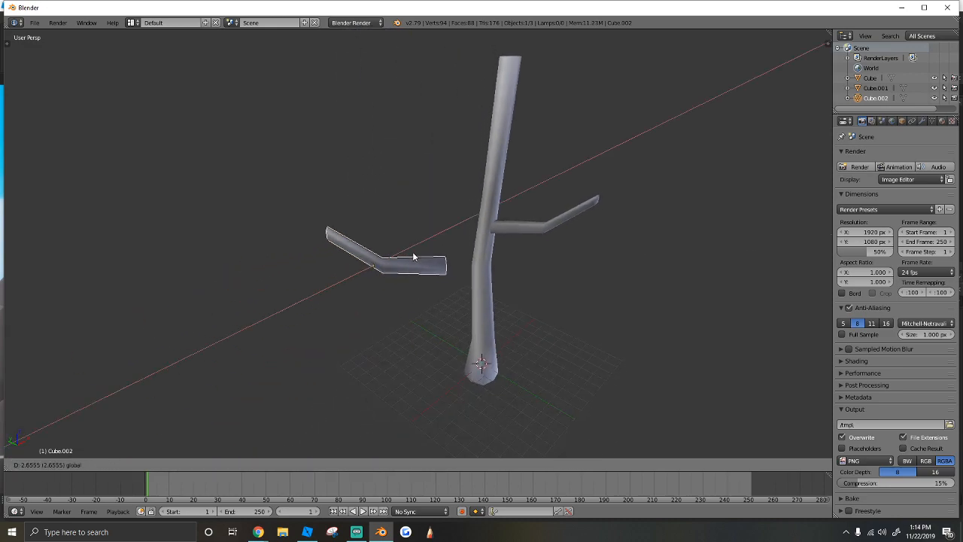
left_click_drag(477, 228, 407, 299)
Step: Nudge the lower branch 0.179 along Y so its base sits in the trunk
key("shift+f")
key("a")
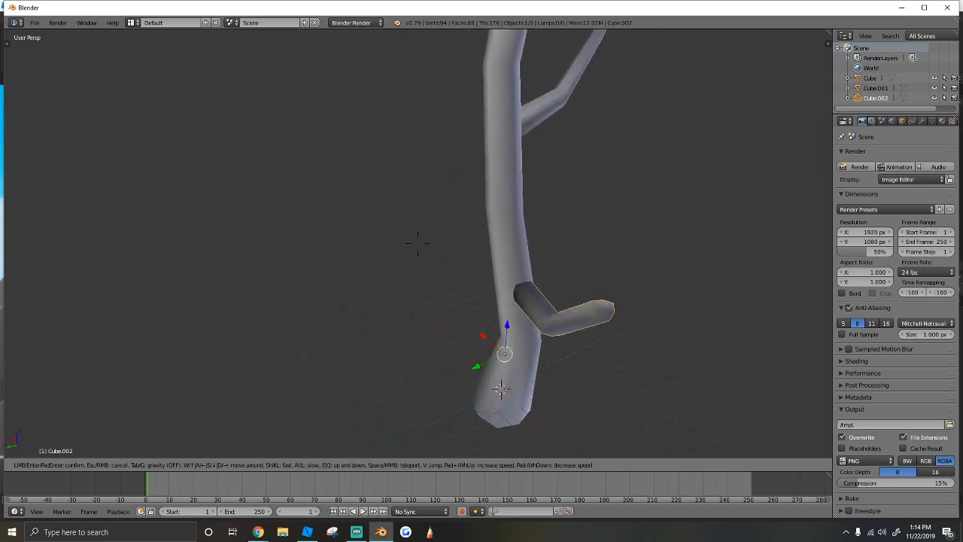
left_click(410, 312)
left_click_drag(421, 340, 418, 343)
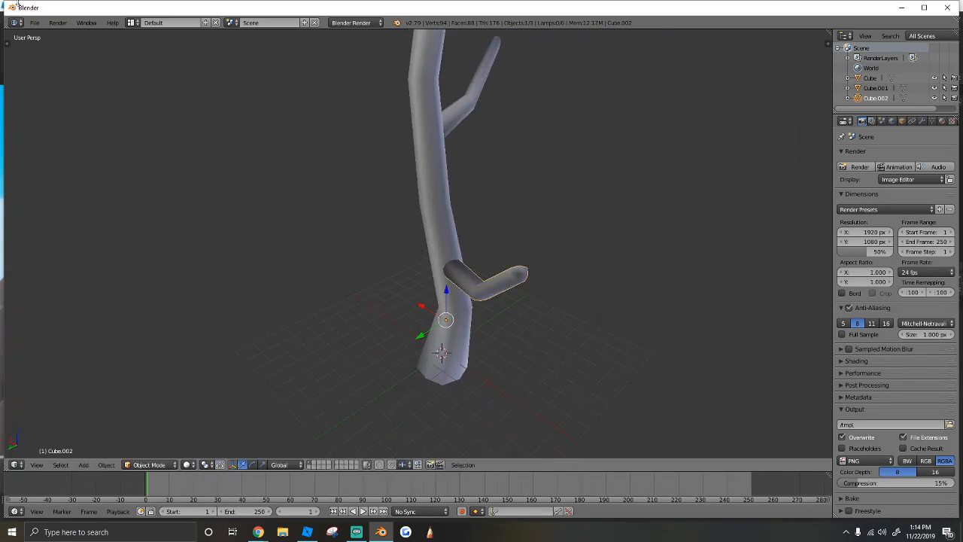
left_click(10, 41)
key("shift+f")
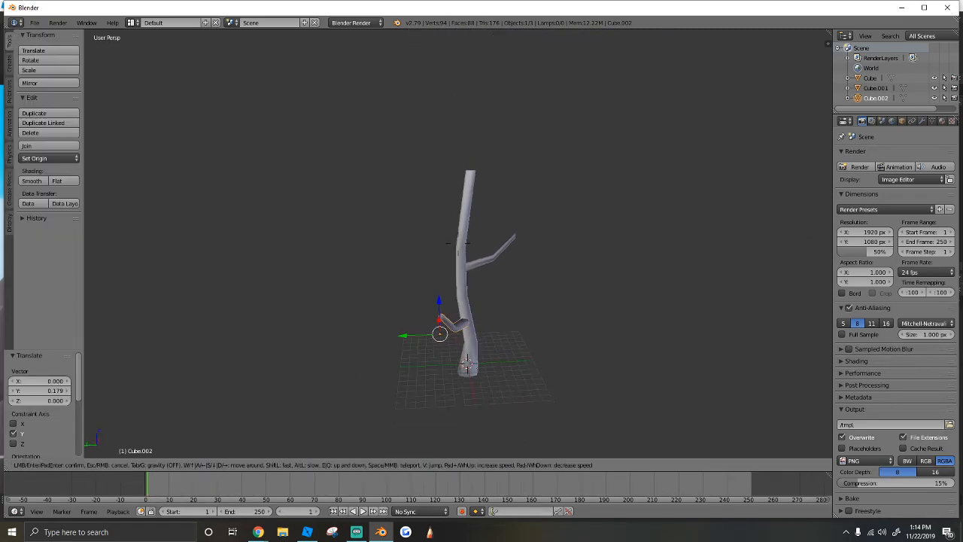
key("w")
key("s")
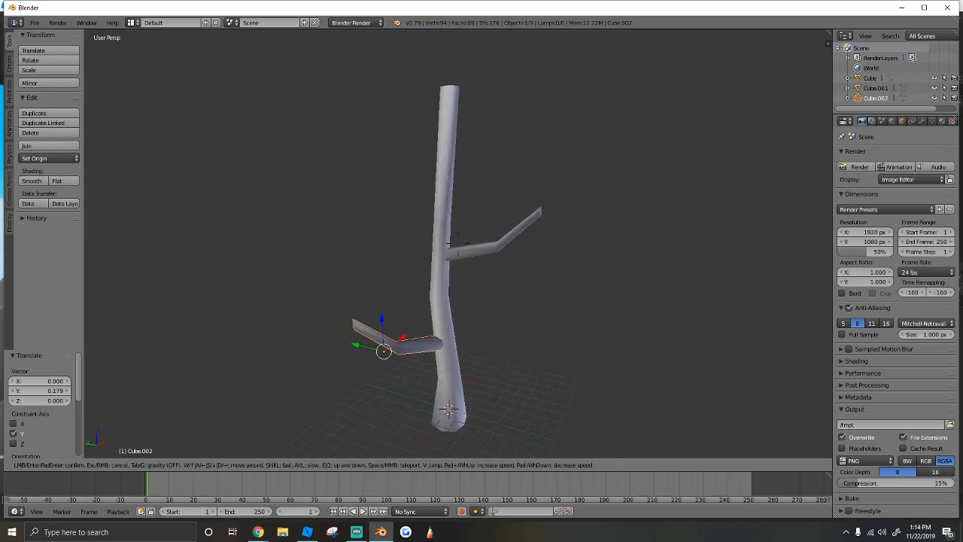
left_click(464, 258)
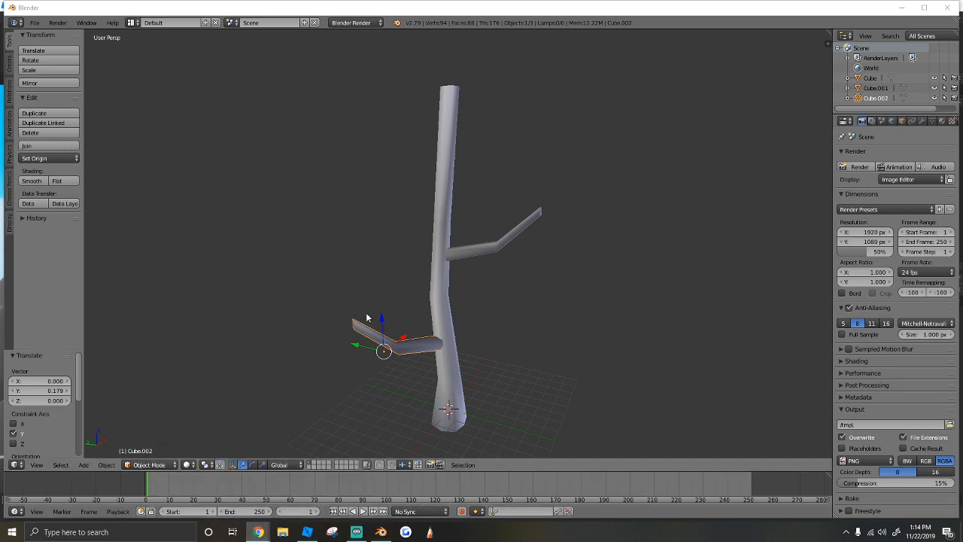
Step: Undo the last shift of the lower branch and rescale the branch uniformly
left_click(434, 326)
left_click_drag(381, 327, 407, 314)
key("ctrl+z")
key("s")
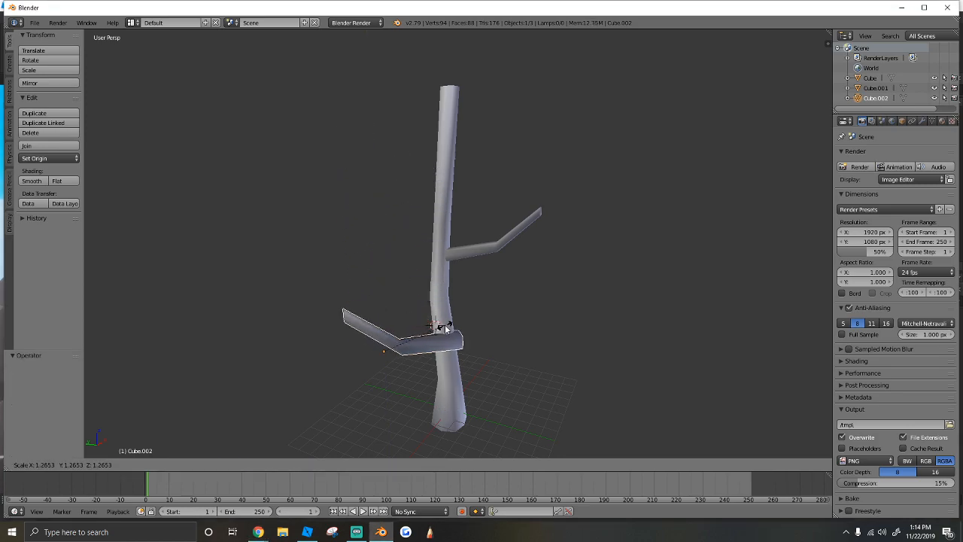
left_click(434, 331)
Step: Readjust the lower branch's position against the trunk, moving it 0.241 along X
key("shift+f")
key("a")
key("w")
left_click(458, 248)
left_click_drag(422, 319, 417, 329)
left_click_drag(424, 290, 436, 307)
middle_click_drag(435, 308, 501, 307)
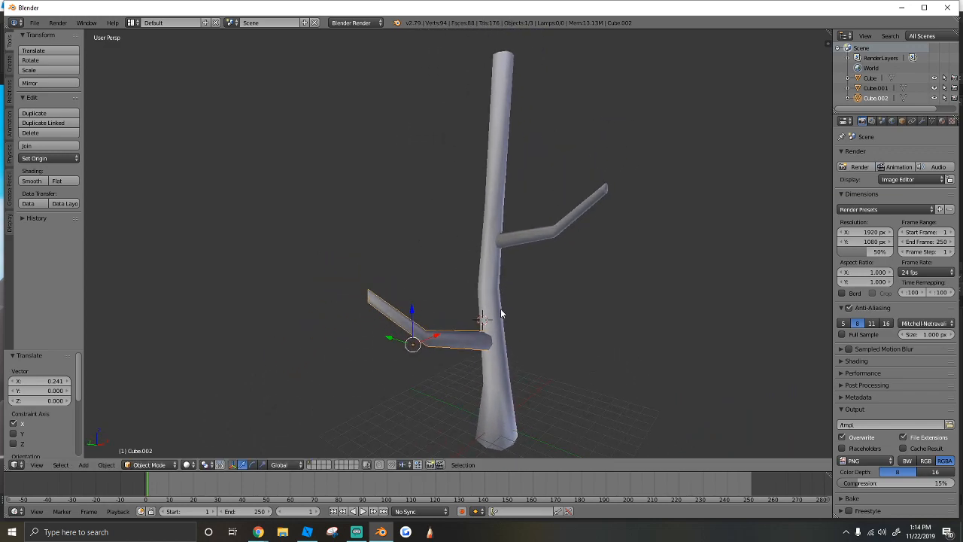
Step: Duplicate the lower branch and raise the copy about 13.5 along Z to the upper trunk
key("shift+d")
right_click(478, 327)
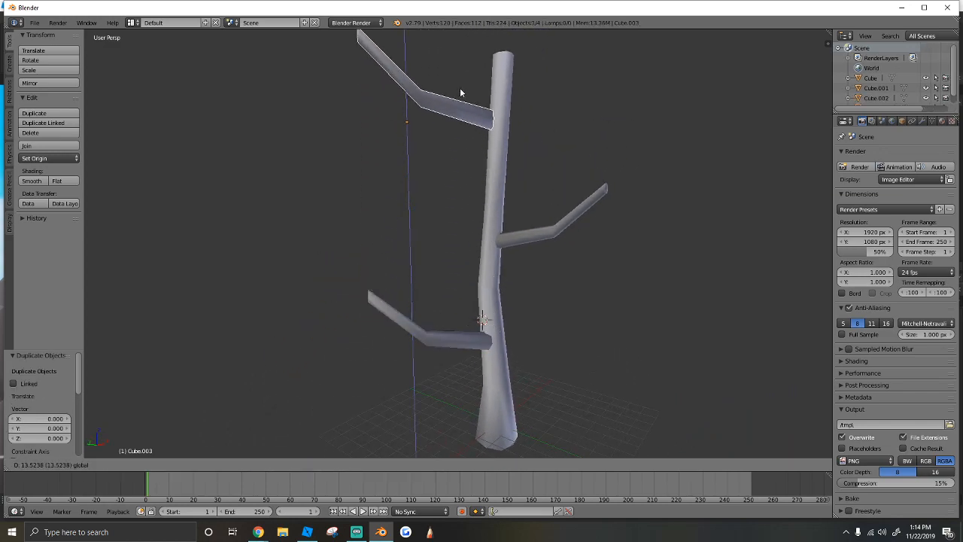
left_click(460, 94)
scroll(460, 95, "up", 5)
scroll(466, 188, "down", 4)
middle_click_drag(466, 188, 486, 249)
Step: Shift the upper branch copy along X and Y, finishing with 1.117 along X, so its thick end meets the trunk
key("g")
key("x")
left_click(563, 268)
key("g")
key("x")
left_click(309, 231)
key("g")
key("y")
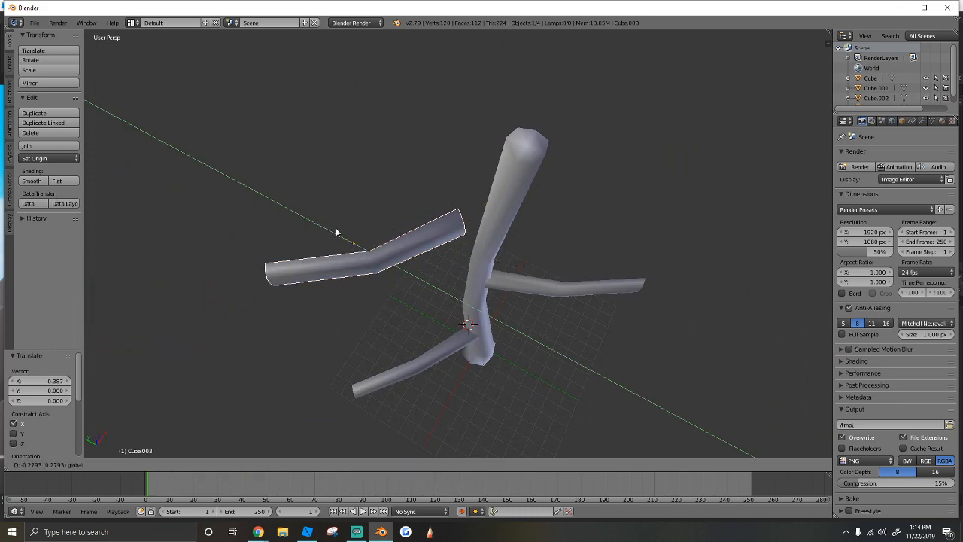
left_click(364, 231)
key("g")
key("x")
left_click(430, 217)
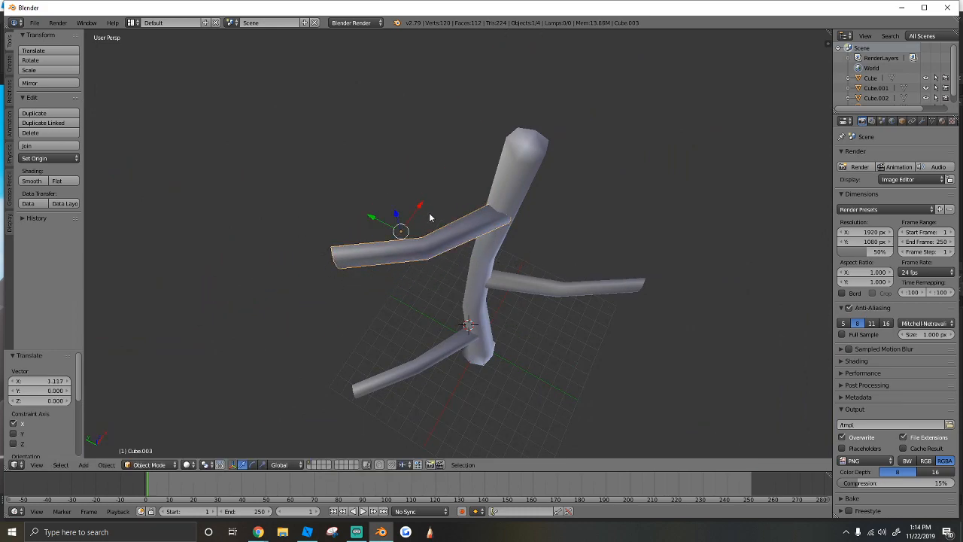
Step: Rotate the upper branch -59.5° about the Z axis
key("r")
key("x")
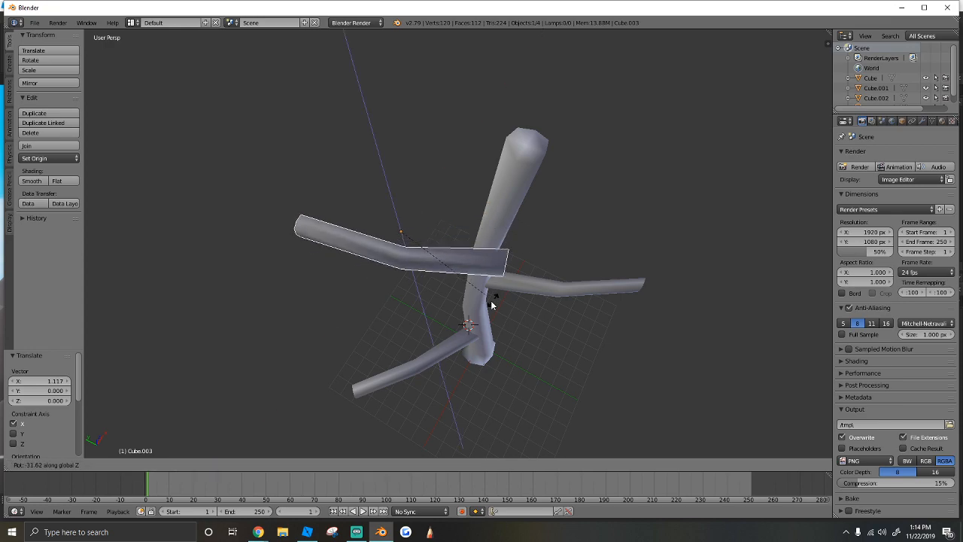
left_click(436, 311)
Step: Reposition the rotated upper branch along X and Y to bring its base back to the trunk
key("g")
key("x")
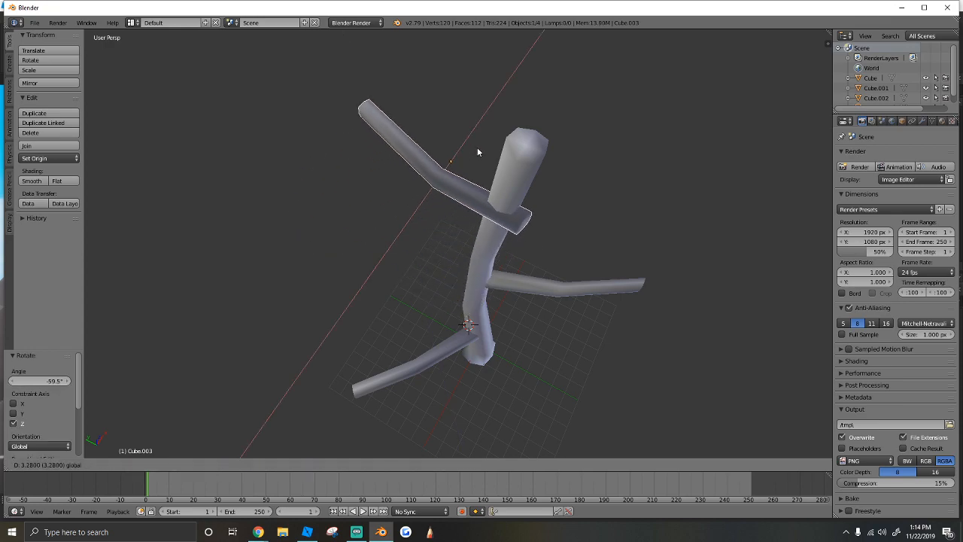
left_click(477, 147)
key("g")
key("y")
left_click(425, 147)
Step: Adjust the upper branch's height on the trunk, finishing with a move of -1.009 along Z
key("g")
key("z")
left_click(432, 163)
middle_click_drag(433, 163, 451, 215)
scroll(456, 243, "up", 2)
key("g")
key("z")
left_click(447, 265)
Step: Move the upper branch 0.536 along X to align its base with the trunk
key("shift+f")
key("w")
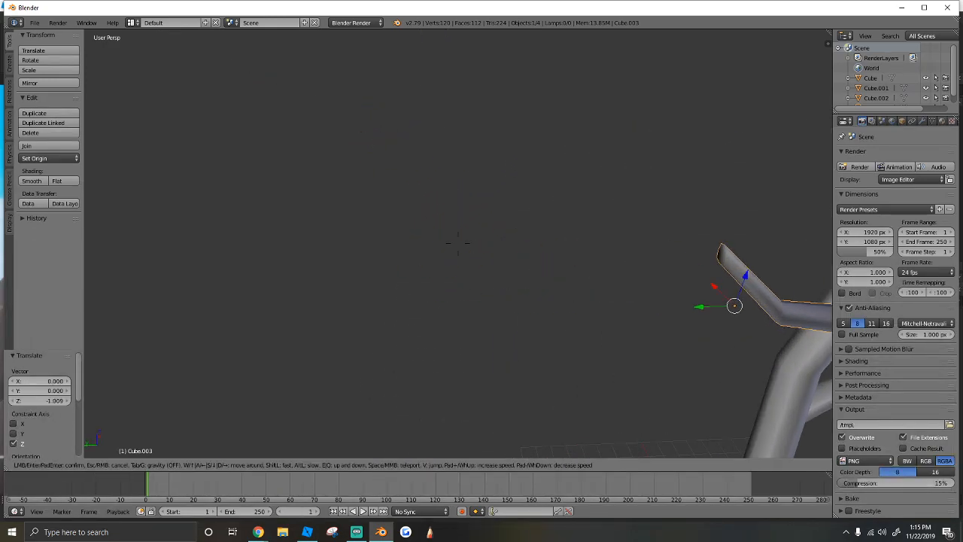
left_click(458, 243)
key("g")
key("x")
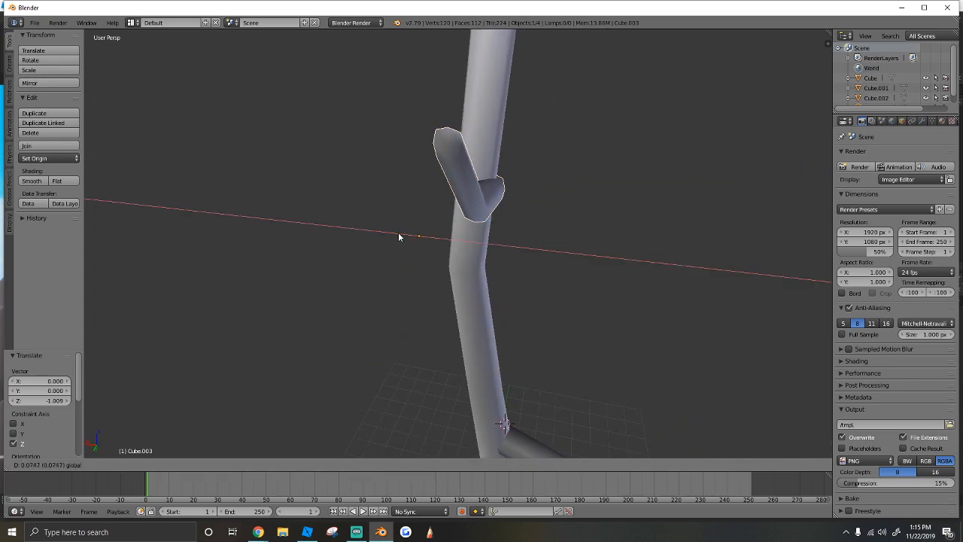
left_click(382, 234)
Step: Fine-tune the upper branch along X and move it 0.253 along Y so its base sits inside the trunk
key("shift+f")
key("s")
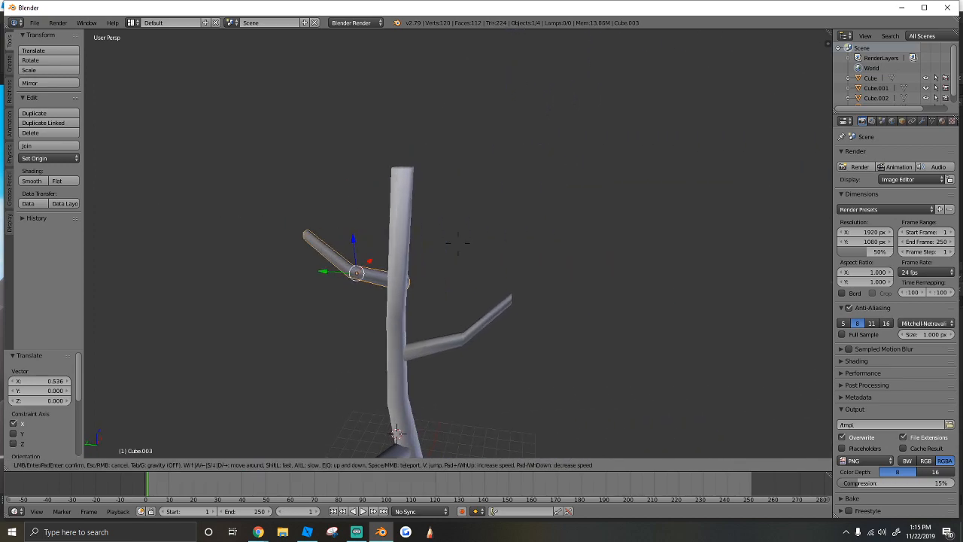
key("w")
left_click(457, 243)
key("g")
key("x")
left_click(507, 259)
key("shift+f")
left_click(481, 275)
key("g")
key("y")
left_click(475, 274)
Step: Check the upper branch's fit from several sides and join the three branches into one object
key("shift+f")
key("d")
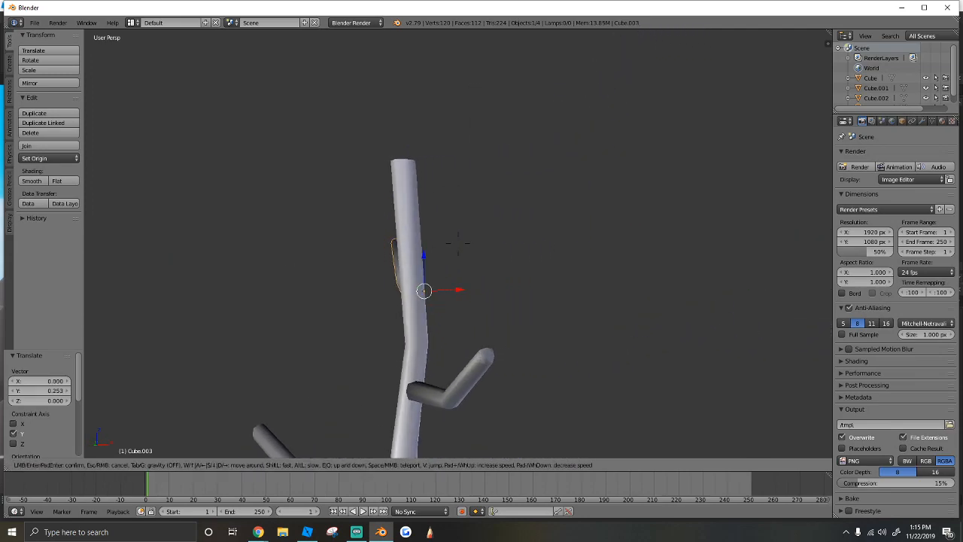
key("a")
key("s")
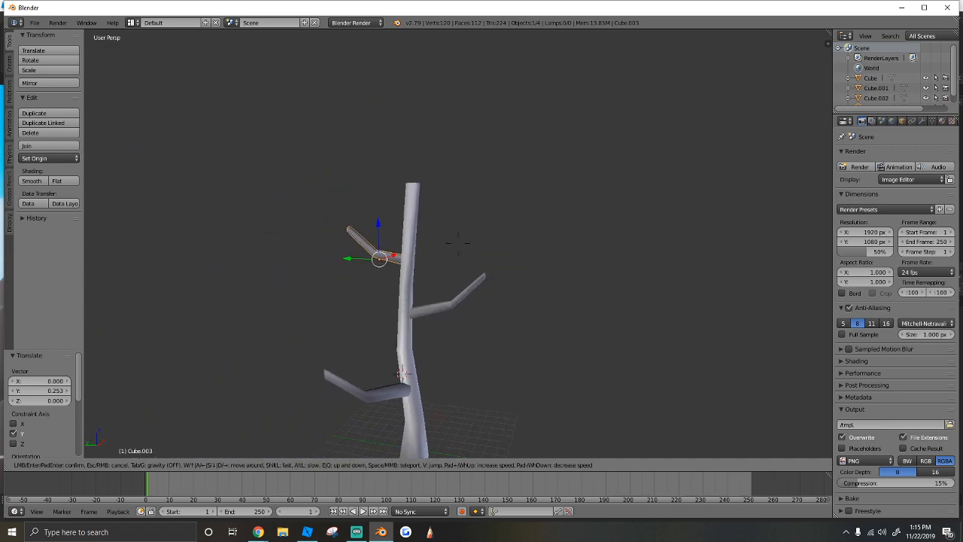
key("w")
left_click(544, 301)
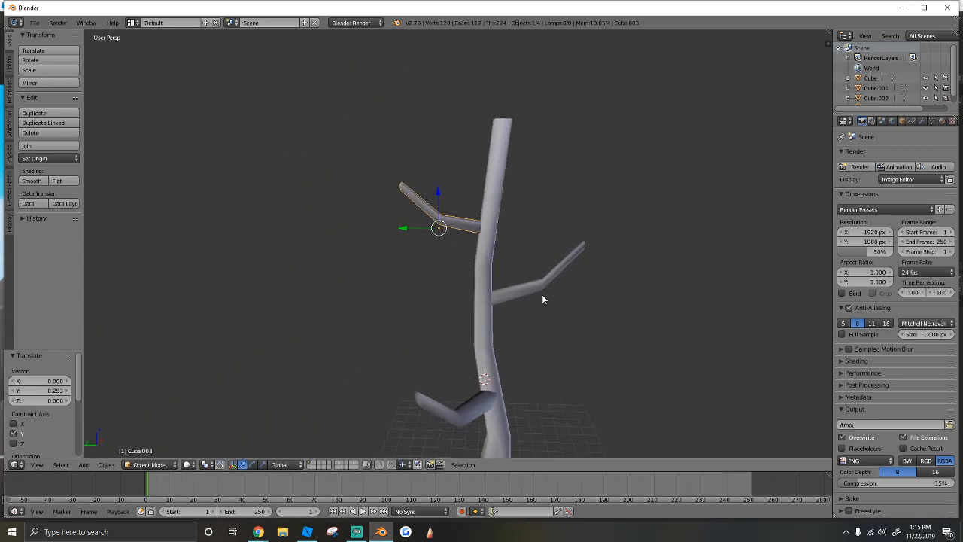
key("ctrl+j")
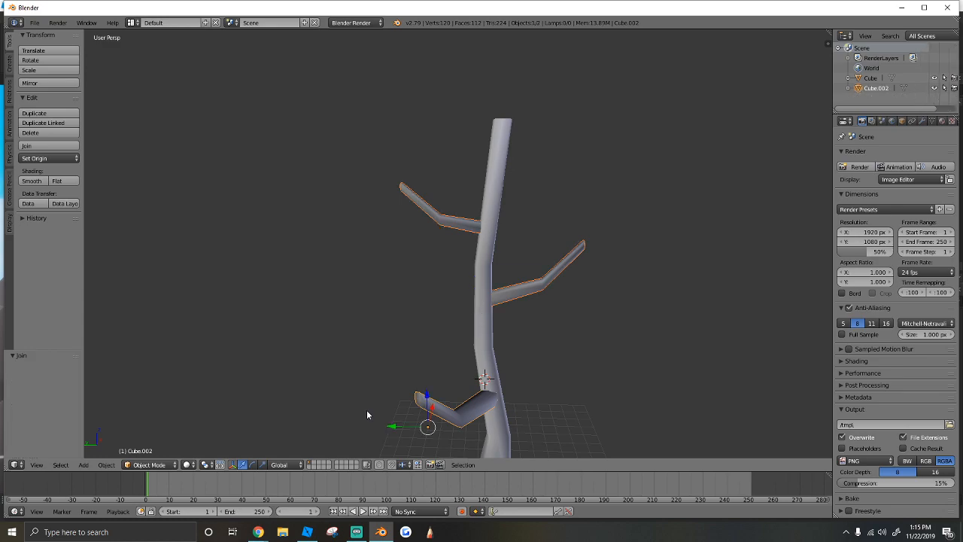
Step: Try flipping the normals of the joined branches in Edit Mode, flip them back and return to Object Mode
left_click(148, 464)
left_click(149, 443)
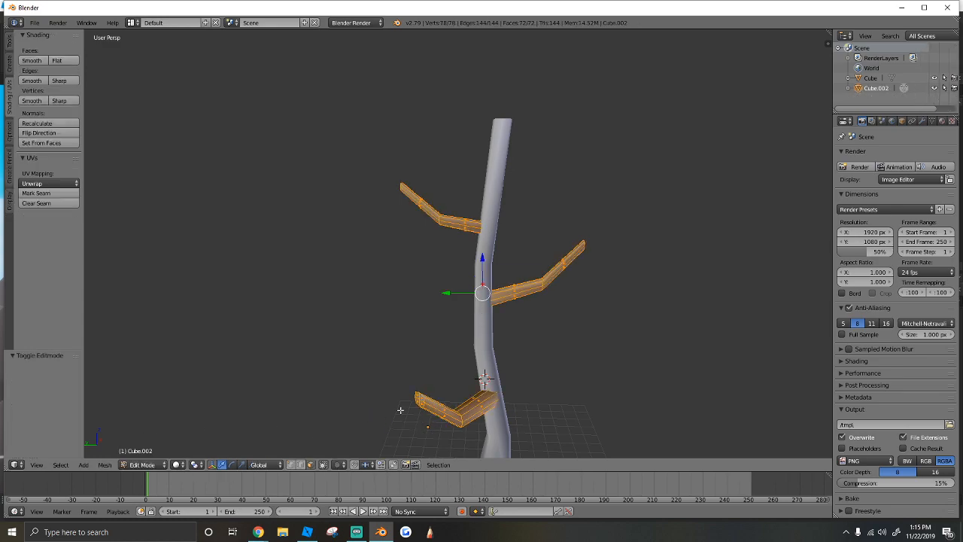
key("w")
left_click(481, 361)
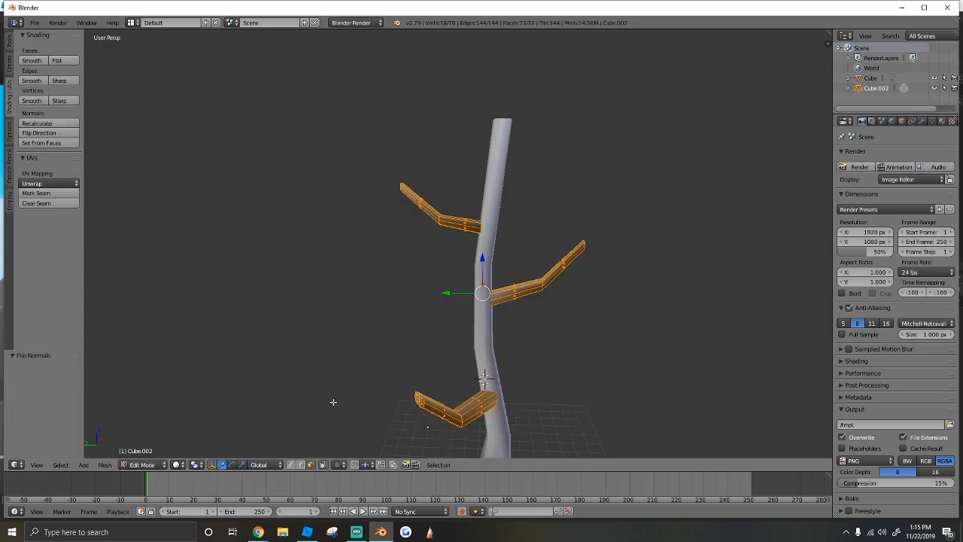
key("w")
left_click(421, 369)
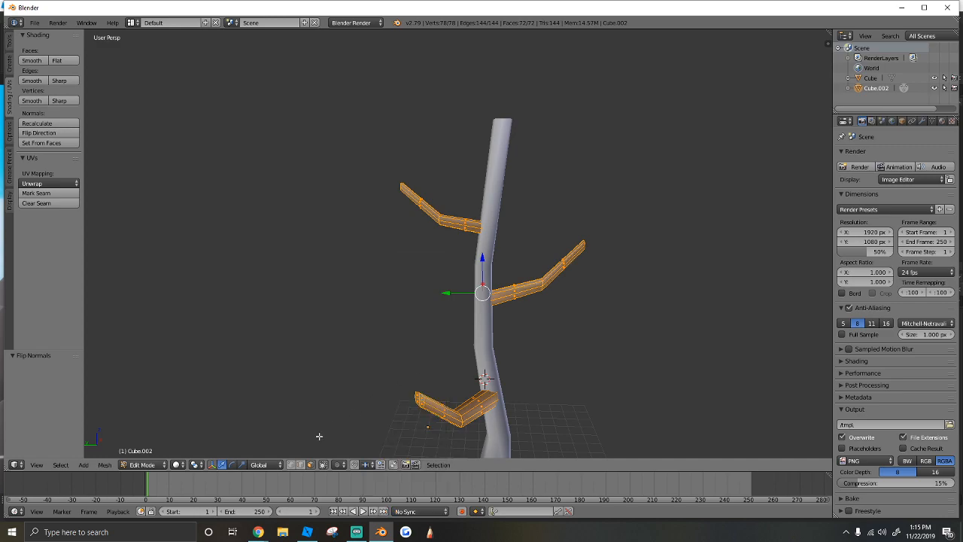
left_click(137, 467)
left_click(157, 450)
Step: Deselect the branches and add an ico sphere with 2 subdivisions and size 1 at the lower trunk
key("shift+s")
key("shift+f")
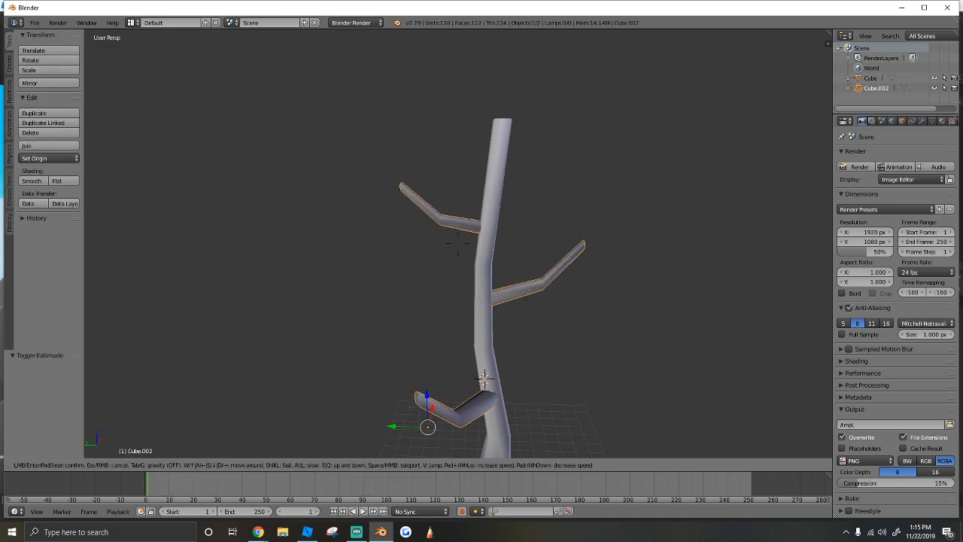
key("s")
left_click(458, 243)
key("a")
key("shift+f")
key("s")
left_click(458, 243)
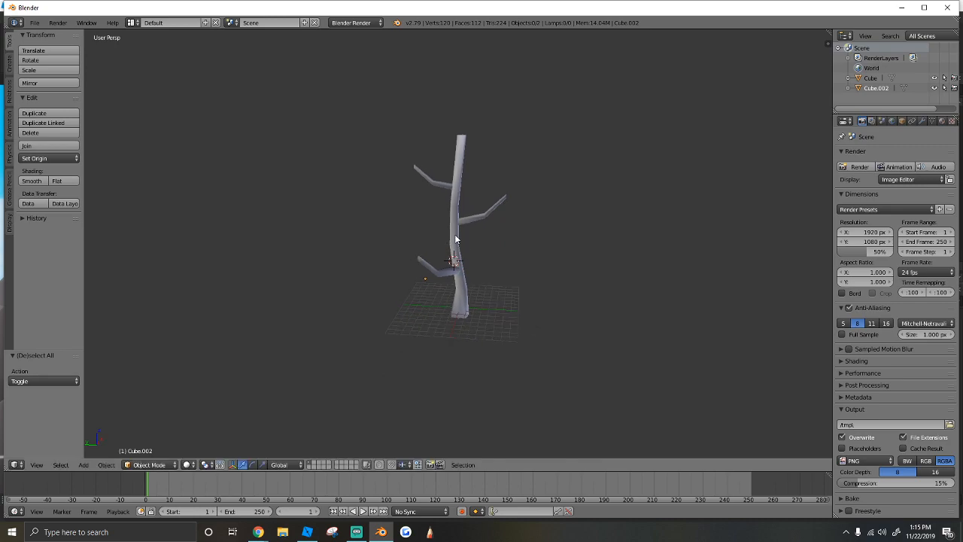
key("shift+f")
key("w")
left_click(467, 367)
left_click(9, 66)
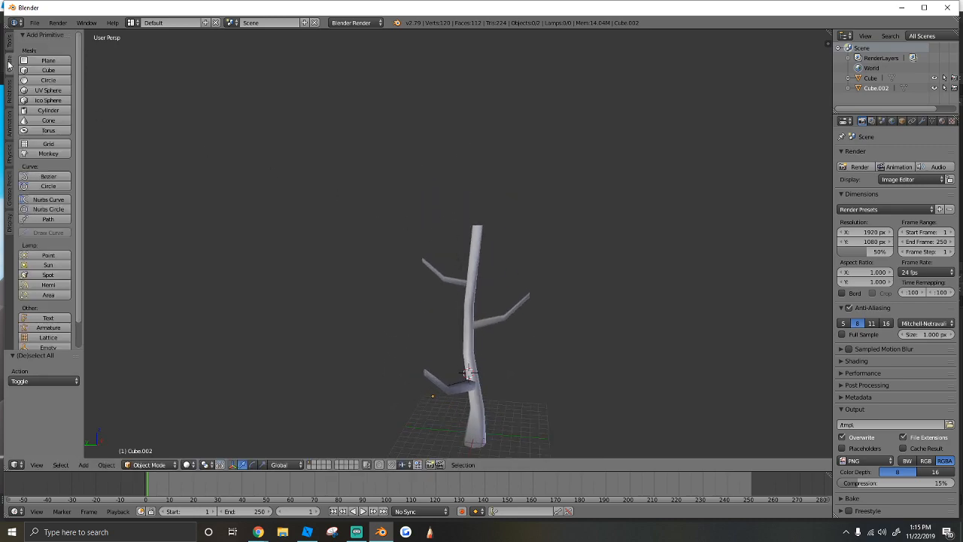
left_click(49, 100)
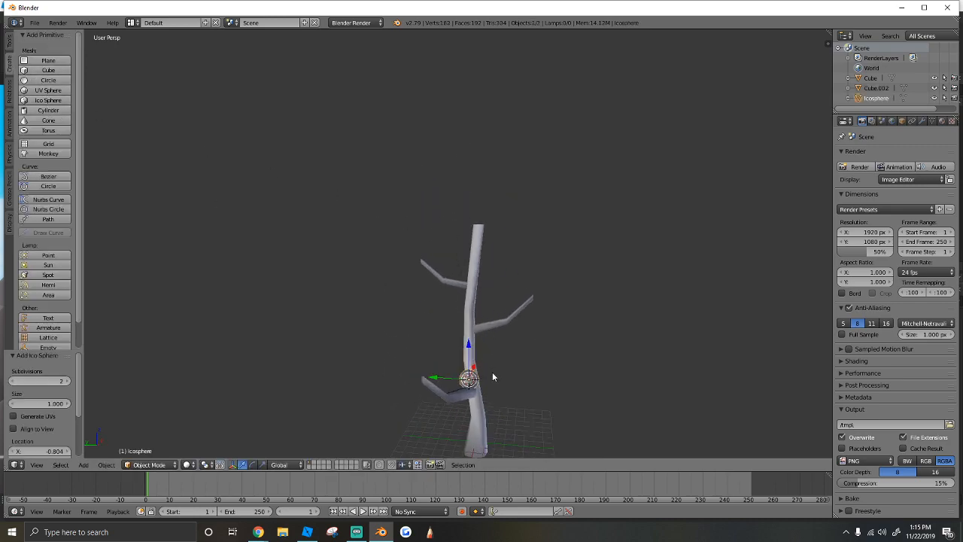
Step: Stretch the ico sphere by about 3.1 along Y and 1.929 along Z
key("shift+f")
key("w")
left_click(460, 246)
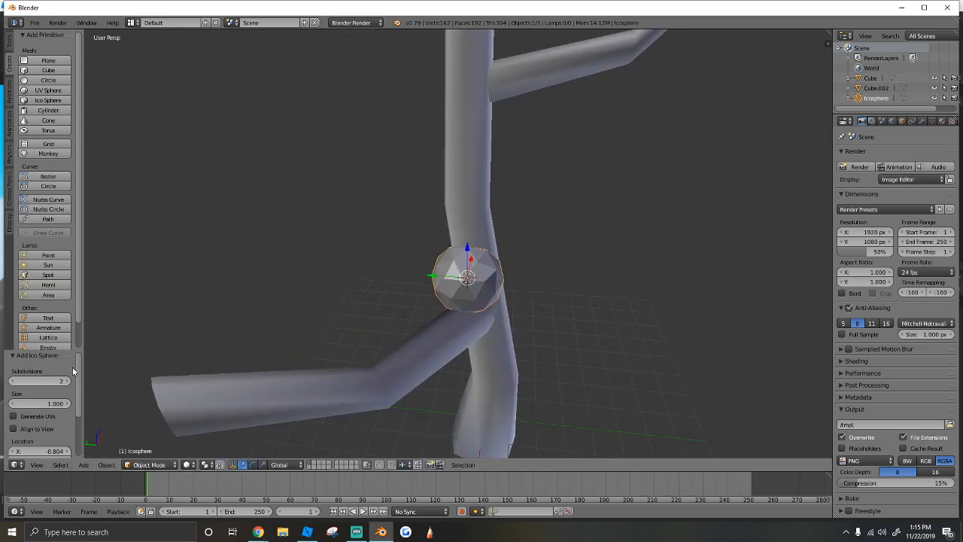
key("s")
key("x")
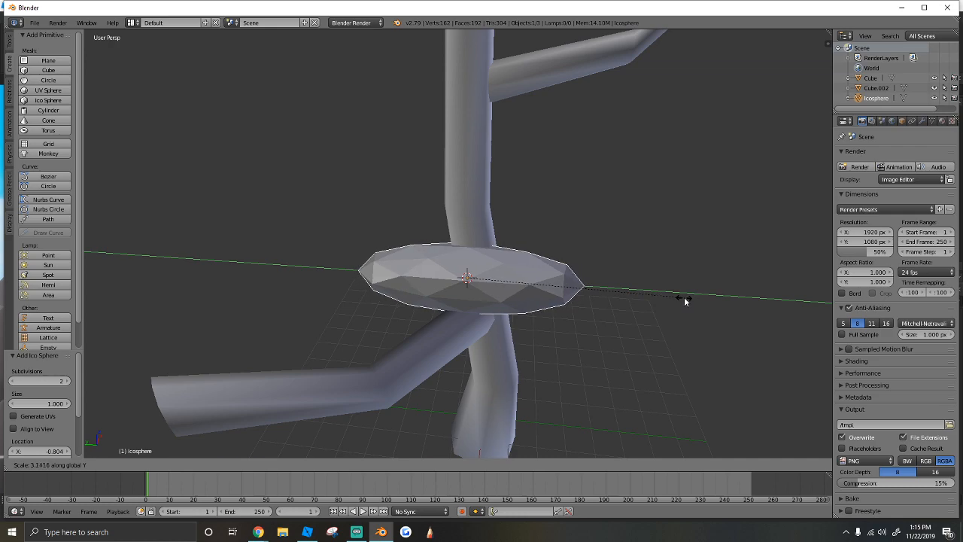
left_click(677, 298)
key("s")
key("z")
left_click(114, 213)
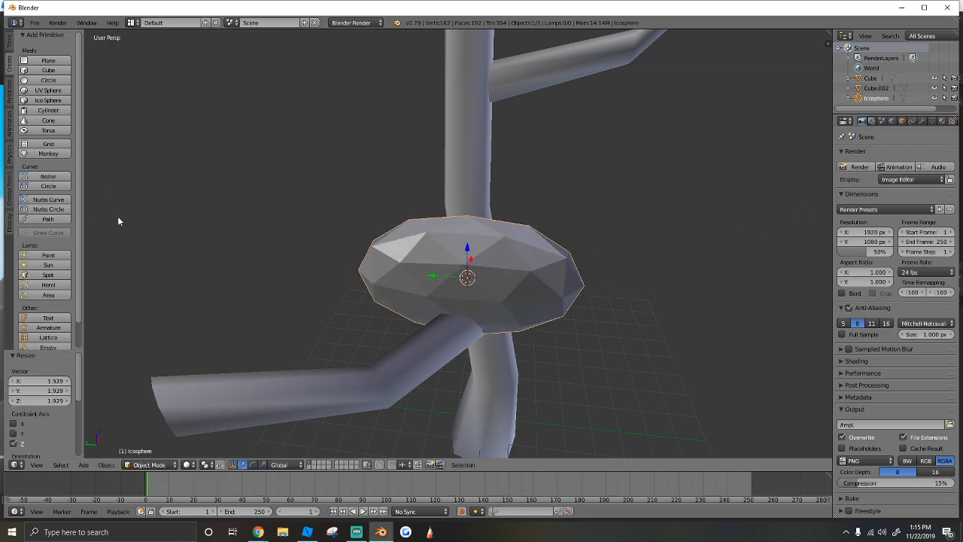
Step: Raise the stretched ico sphere along Z to the top of the trunk
key("shift+f")
key("s")
left_click(457, 245)
left_click_drag(438, 254, 464, 103)
key("shift+f")
key("w")
left_click(458, 242)
Step: Widen the foliage sphere by a factor of 7.676 along X and -2.449 along Y
key("s")
key("x")
left_click(728, 292)
key("shift+f")
left_click(456, 242)
key("s")
key("y")
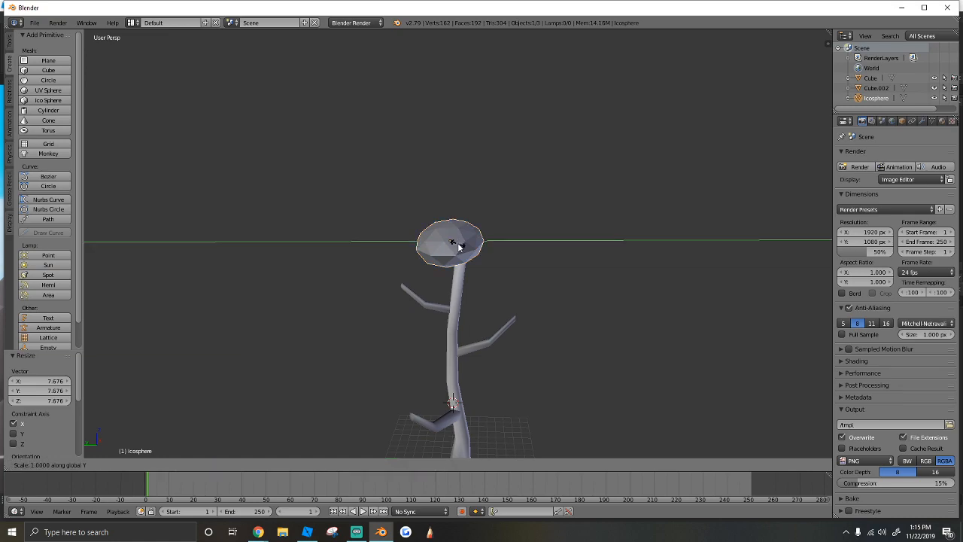
left_click(443, 249)
Step: Center the foliage over the trunk top by moving it along X and 0.599 along Y
key("shift+f")
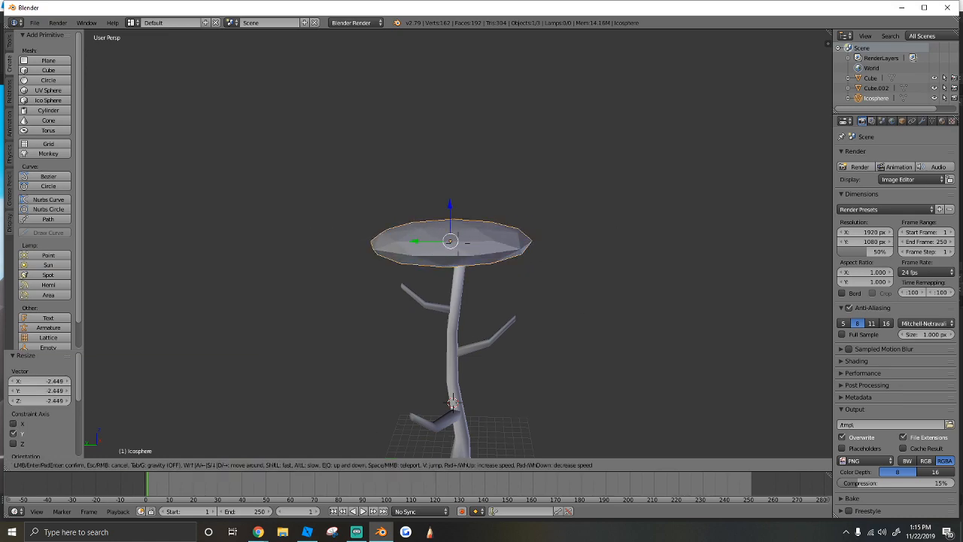
key("w")
left_click(441, 284)
key("shift+f")
left_click(456, 242)
key("g")
key("x")
left_click_drag(558, 200, 515, 190)
key("shift+f")
key("a")
left_click(455, 242)
key("g")
key("y")
left_click(488, 247)
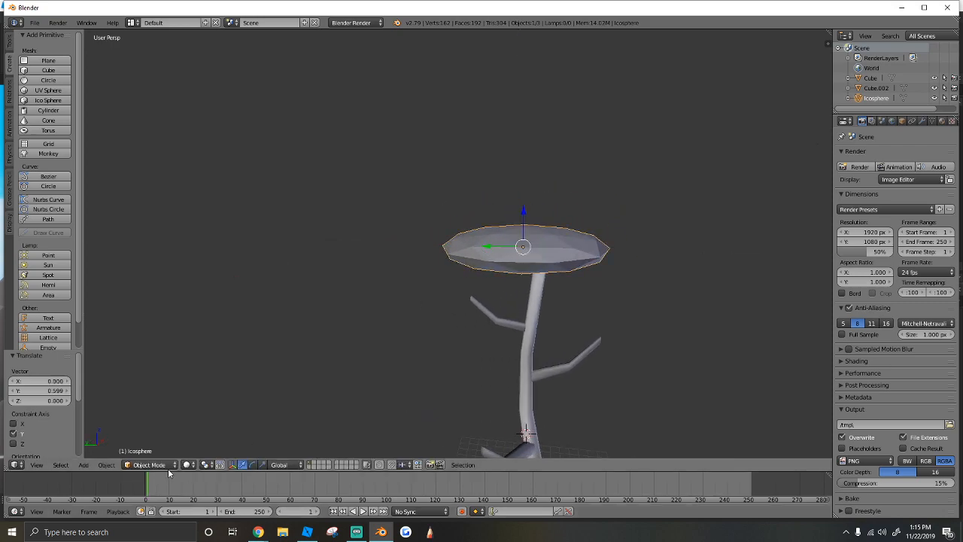
Step: Sculpt the foliage into an uneven dome using the Grab brush at 220 px radius, and return to Object Mode
left_click(148, 464)
left_click(155, 431)
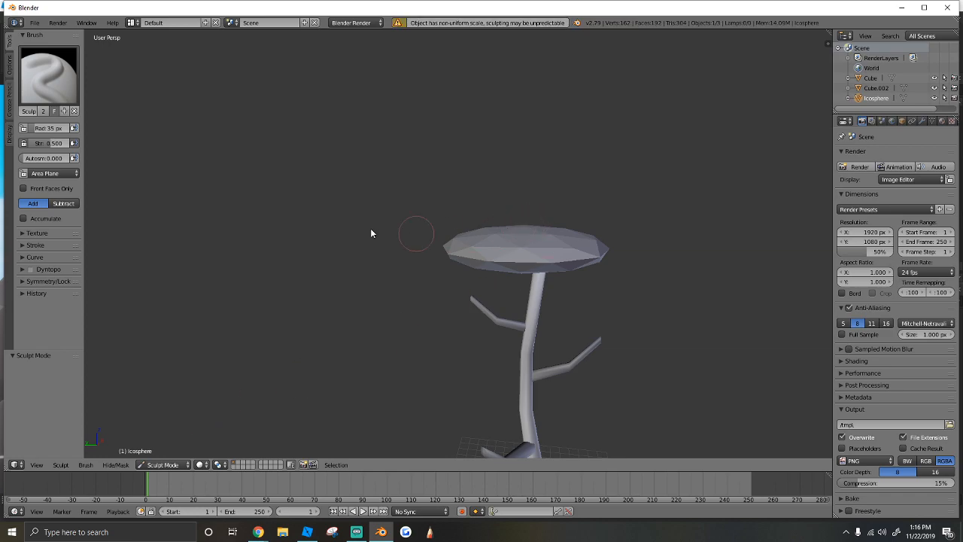
left_click(48, 83)
left_click(295, 139)
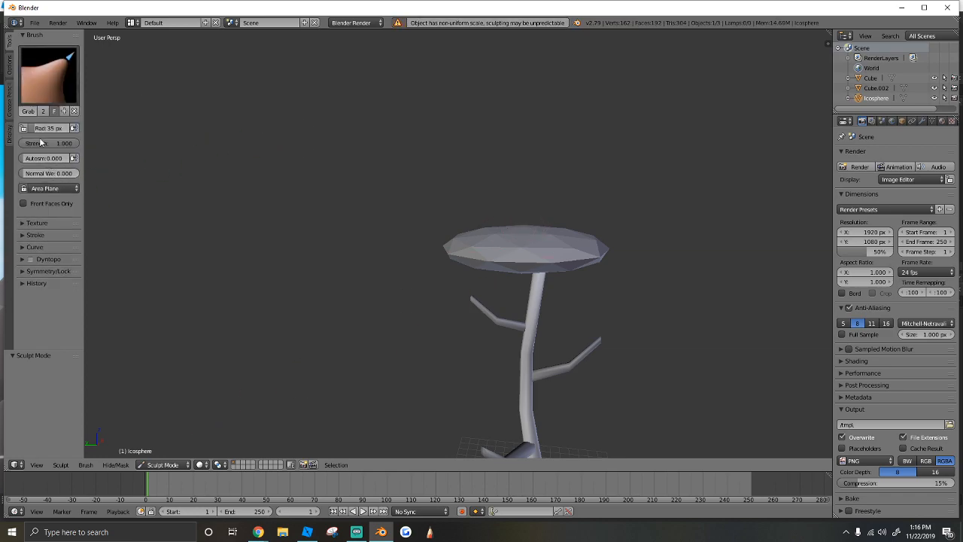
left_click_drag(544, 242, 522, 223)
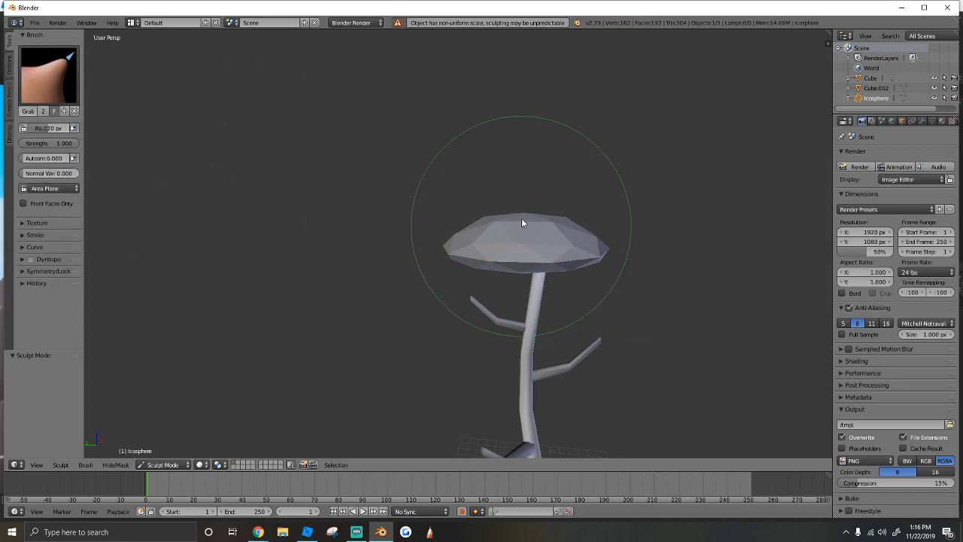
mouse_move(597, 250)
left_mouse_down()
mouse_move(602, 257)
mouse_move(579, 280)
left_mouse_up()
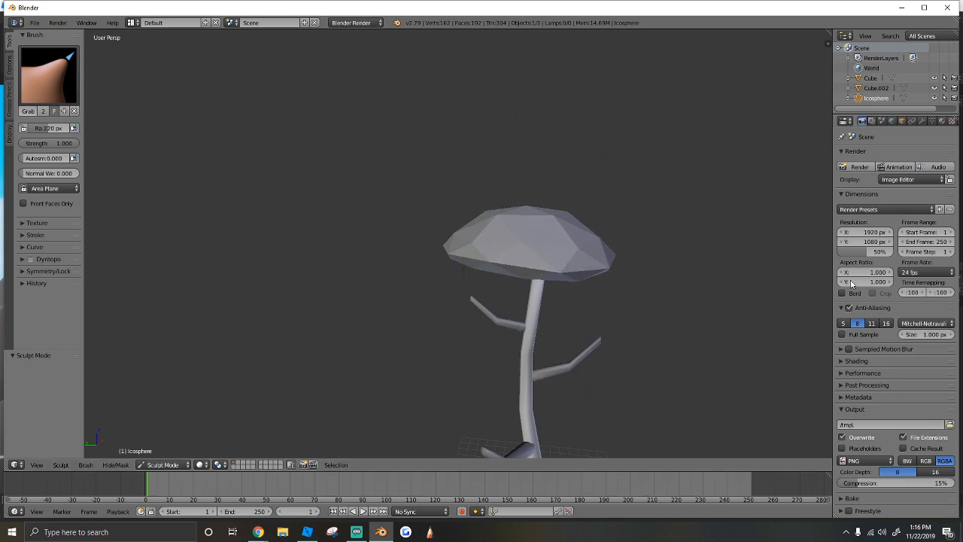
left_click_drag(617, 250, 620, 254)
left_click_drag(458, 239, 460, 237)
left_click_drag(543, 211, 552, 208)
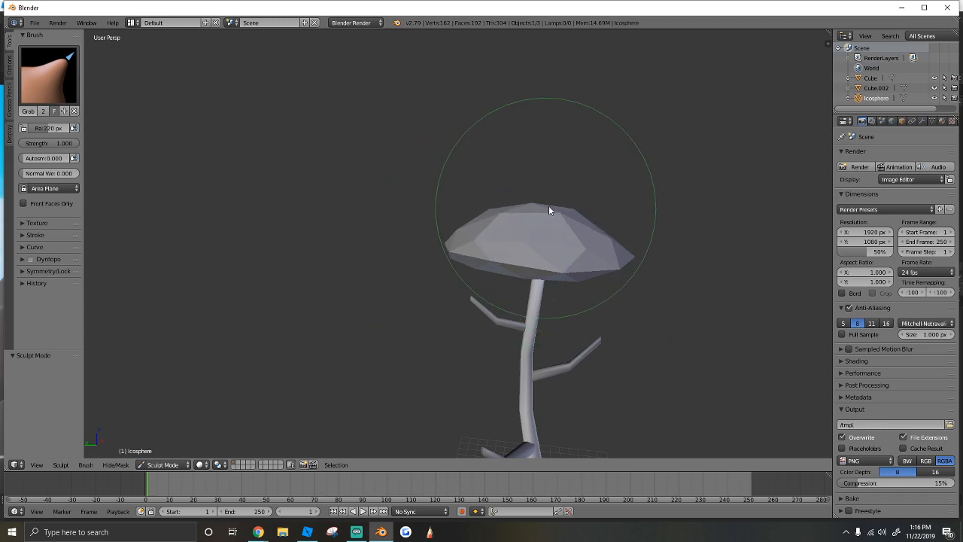
left_click(149, 464)
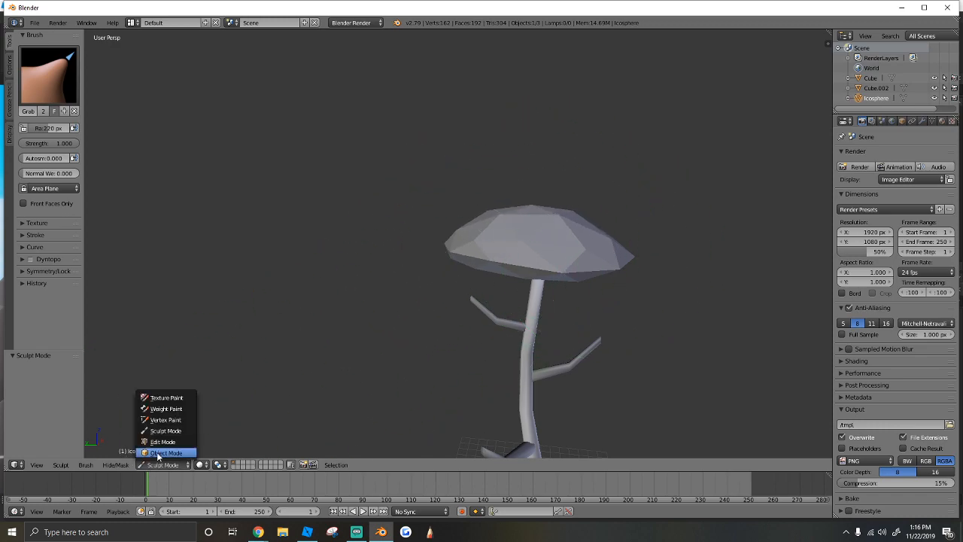
left_click(158, 452)
Step: Duplicate the foliage, lower the copy along Z beneath the original and scale it uniformly to 0.595
key("shift+d")
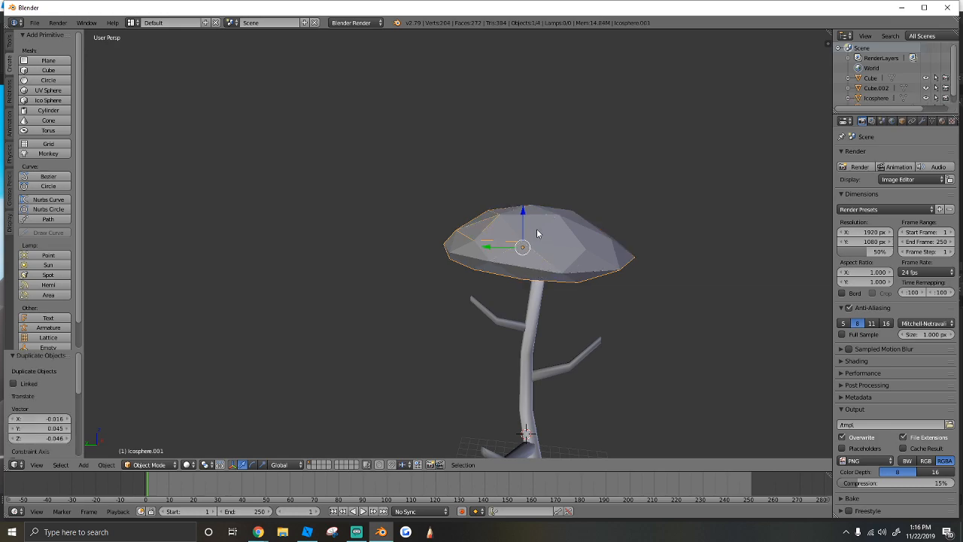
key("z")
left_click(578, 301)
key("s")
left_click(558, 303)
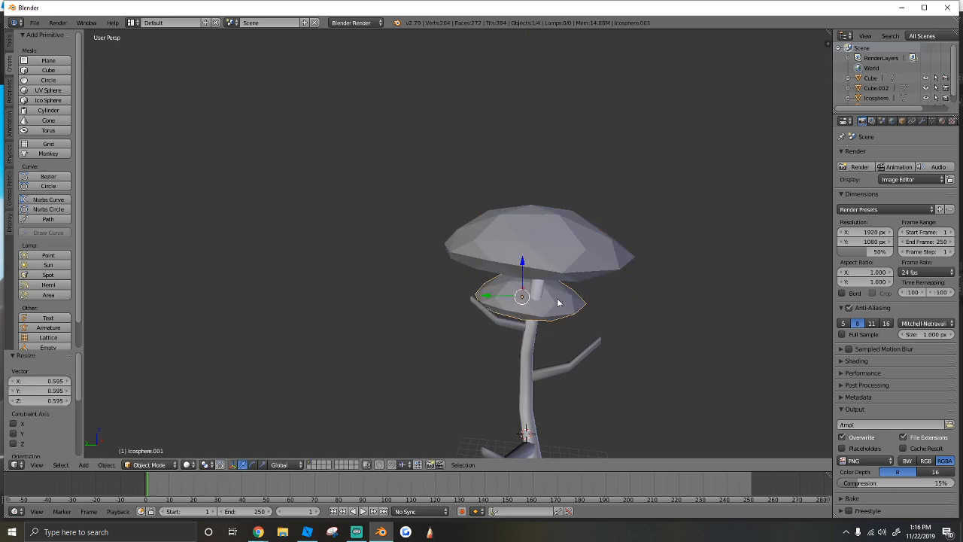
Step: Move the smaller foliage copy 4.900 along Y onto the upper branch
scroll(433, 376, "up", 4)
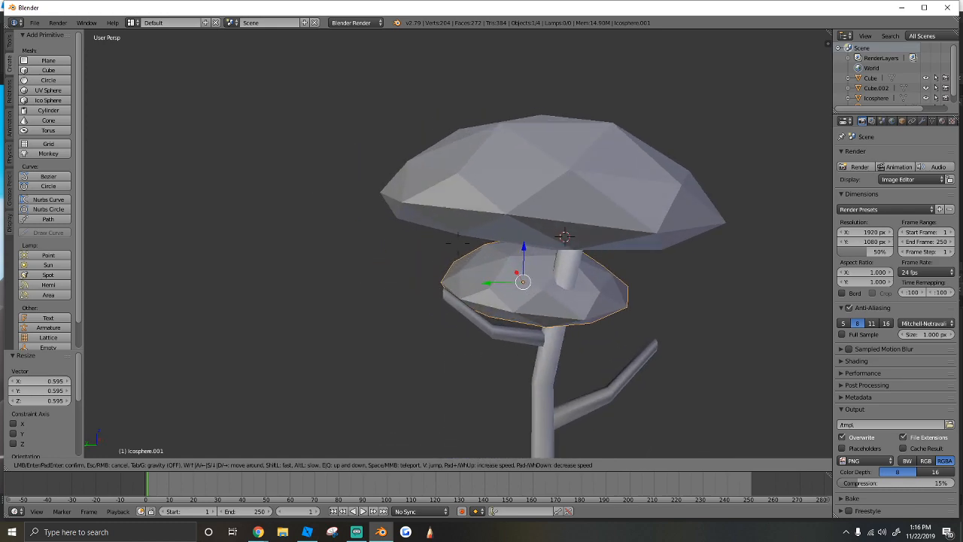
key("g")
key("y")
left_click(406, 287)
key("shift+f")
key("s")
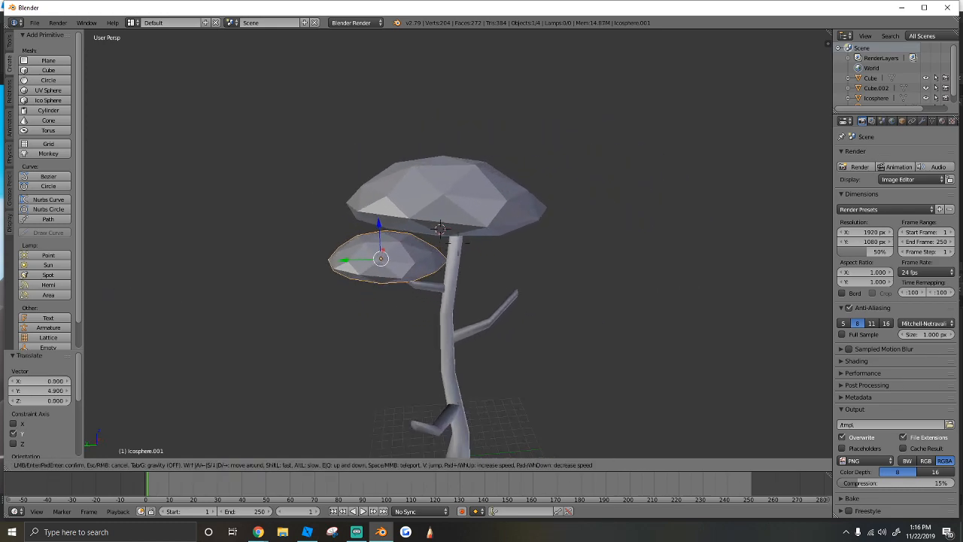
Step: Rotate the upper-branch foliage 38.3° about the Z axis
key("w")
key("s")
key("w")
key("s")
key("d")
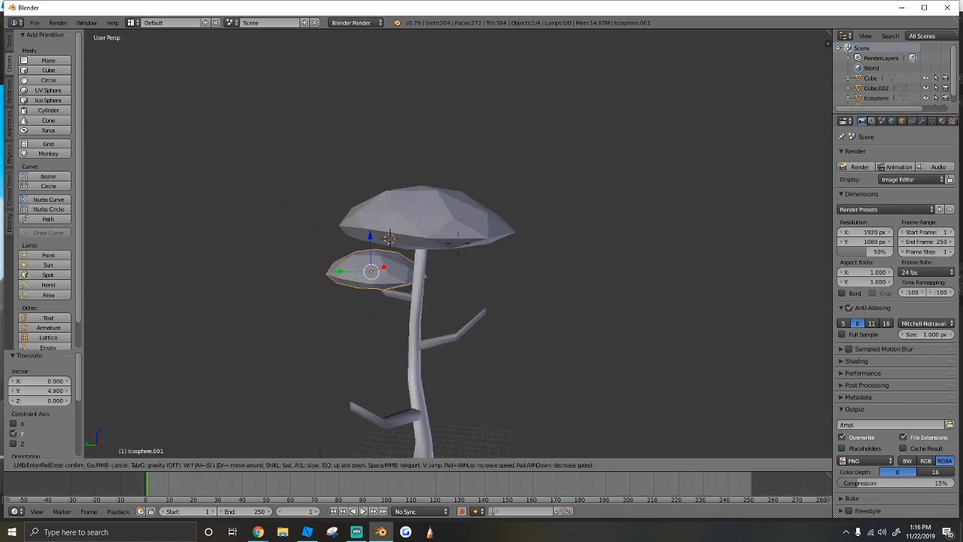
key("w")
left_click(458, 245)
key("r")
key("z")
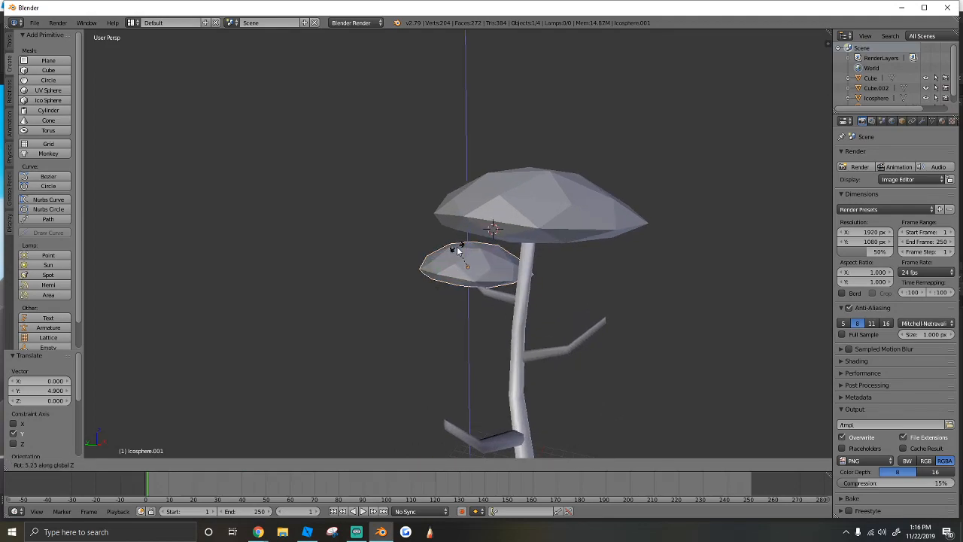
left_click(461, 262)
Step: Enlarge the upper-branch foliage uniformly by 1.115, turn it about Z, and enlarge it again by 1.158
key("s")
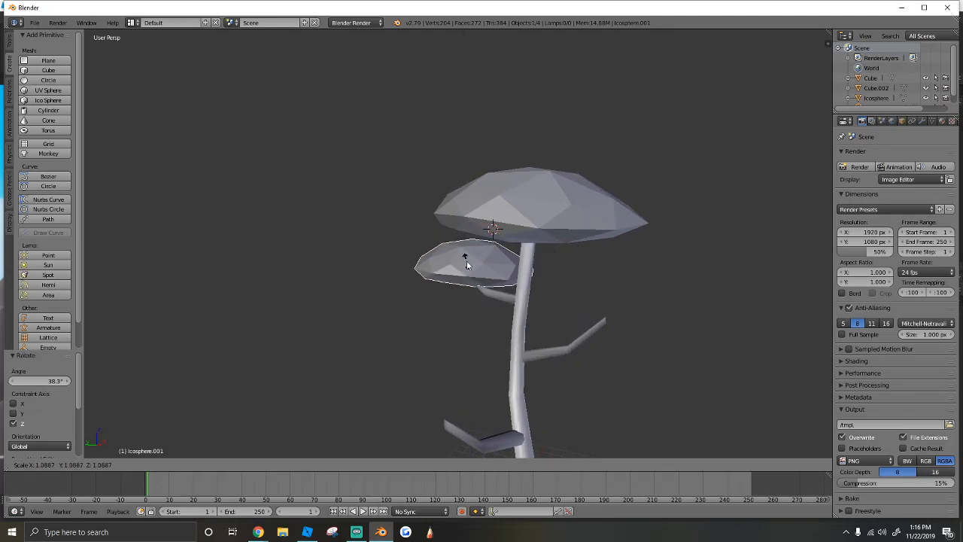
left_click(467, 264)
key("r")
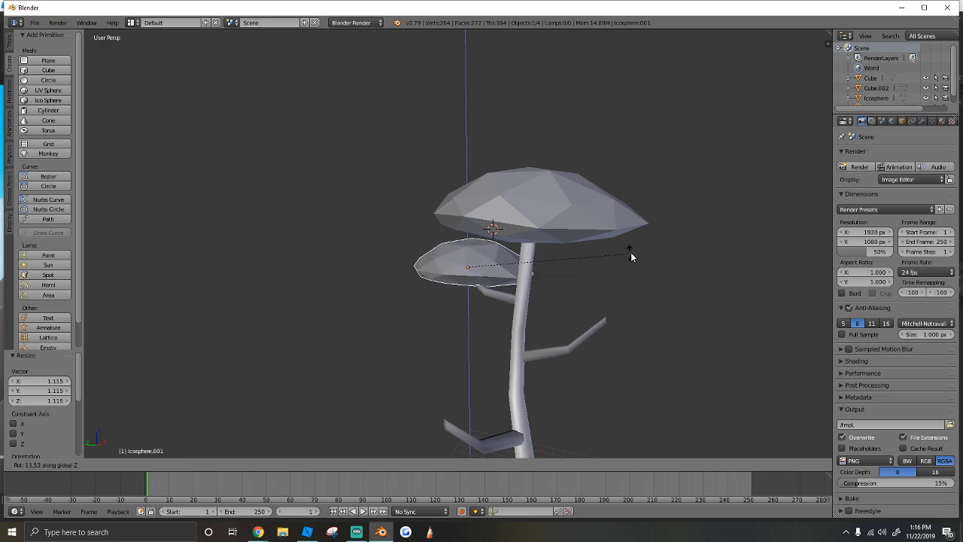
left_click(630, 254)
key("s")
left_click(662, 251)
Step: Move the upper-branch foliage 1.174 along Y, farther out over its branch
key("g")
key("y")
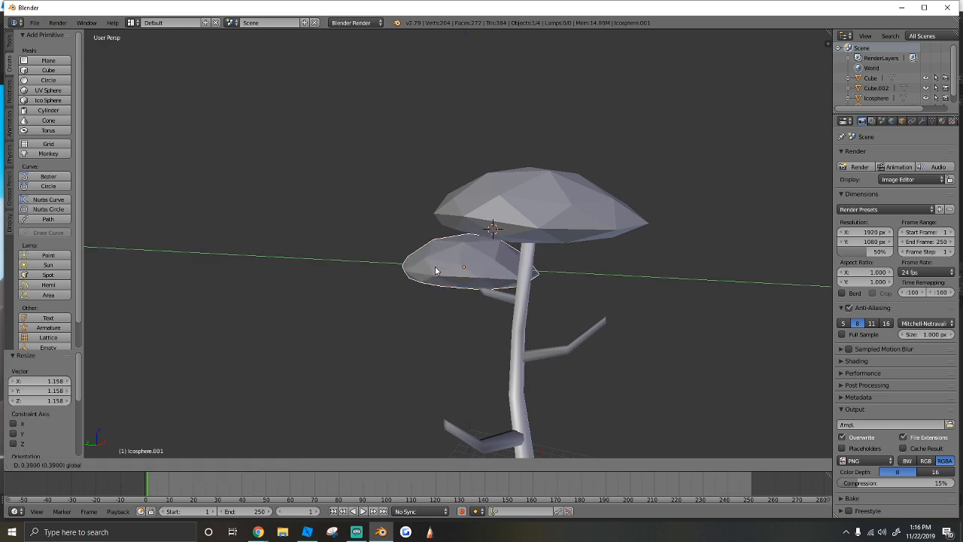
left_click(457, 267)
key("shift+f")
key("a")
key("s")
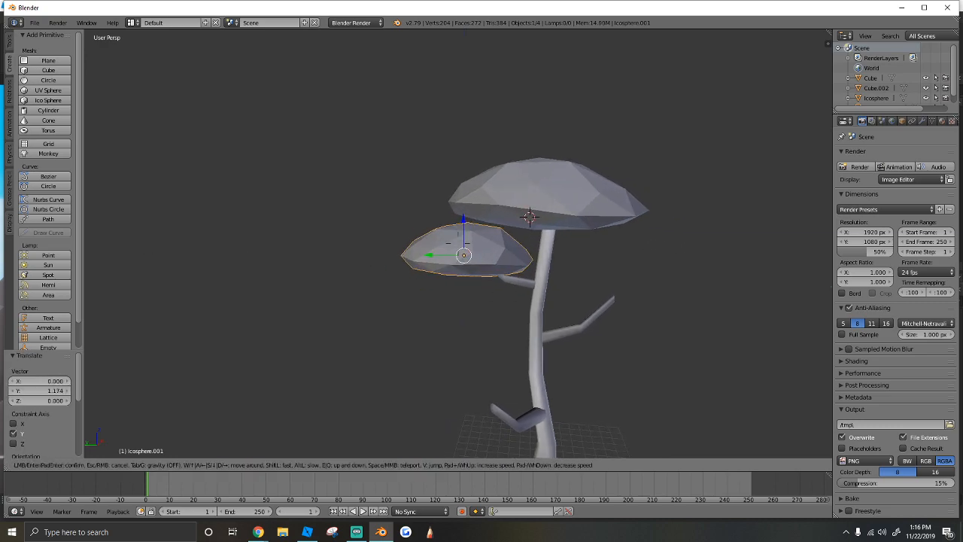
left_click(518, 290)
Step: Duplicate the upper-branch foliage and place the copy on the opposite middle branch, moving it along Y and -3.313 along Z
key("shift+d")
left_click(517, 291)
left_click_drag(439, 255, 599, 270)
left_click_drag(622, 226, 606, 265)
key("shift+f")
key("a")
key("w")
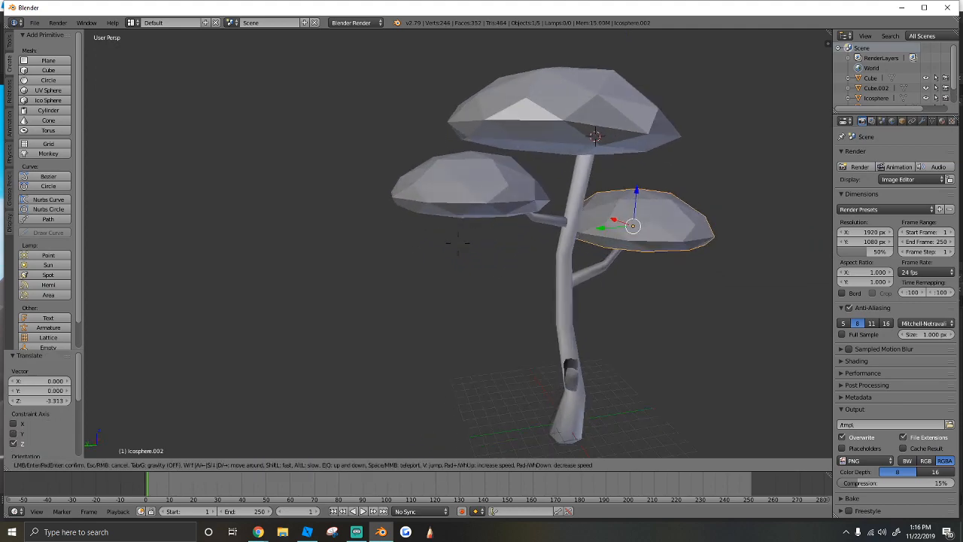
key("s")
key("d")
left_click(459, 247)
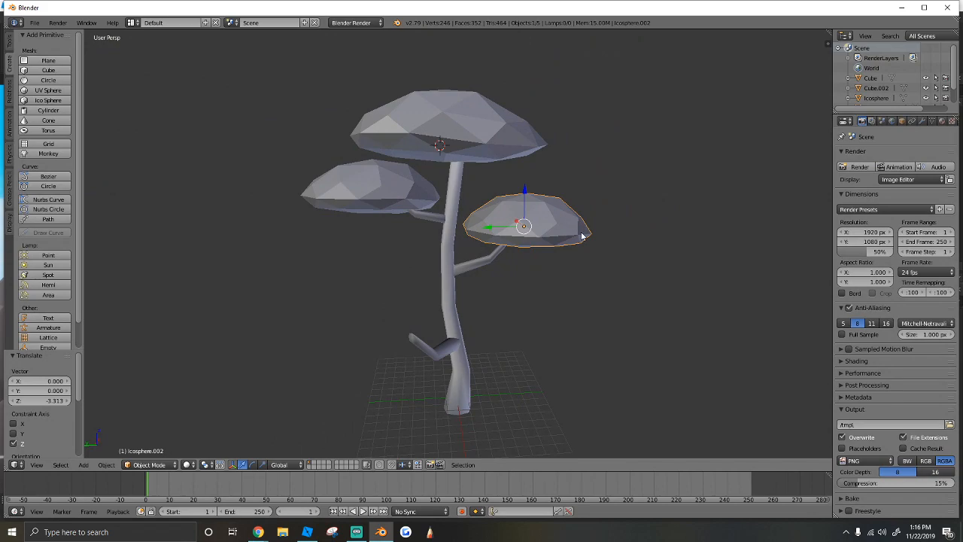
Step: Rotate the middle-branch foliage about the Z axis and rescale it uniformly
key("r")
key("z")
left_click(564, 240)
key("s")
left_click(564, 239)
Step: Duplicate the middle-branch foliage, lower the copy along Z and move it -10.553 along X toward the lowest branch
key("shift+d")
key("z")
left_click(505, 346)
left_click_drag(504, 345, 515, 303)
key("shift+f")
key("a")
key("w")
left_click(458, 243)
Step: Try bending the lowest foliage copy, and undo the bend
key("shift+w")
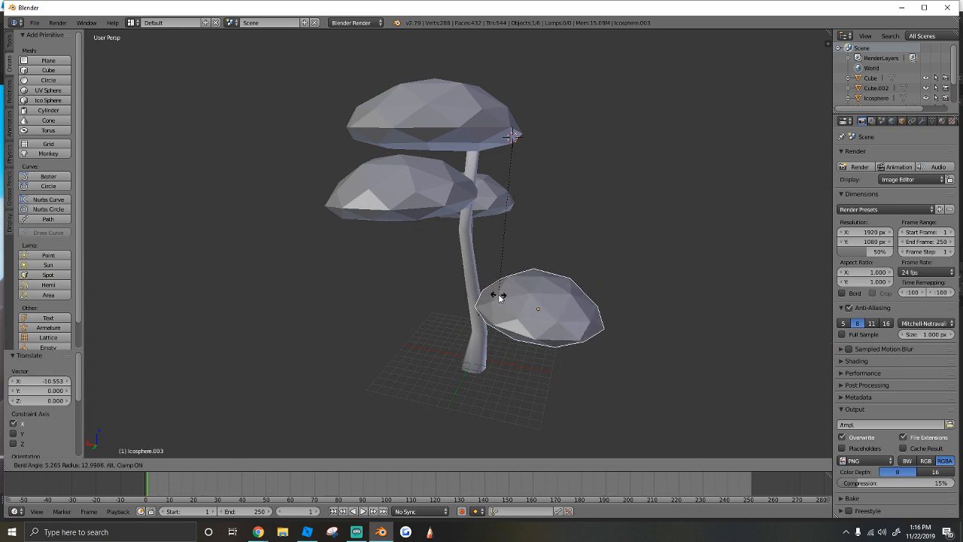
left_click(506, 299)
key("shift+f")
left_click(458, 244)
key("ctrl+z")
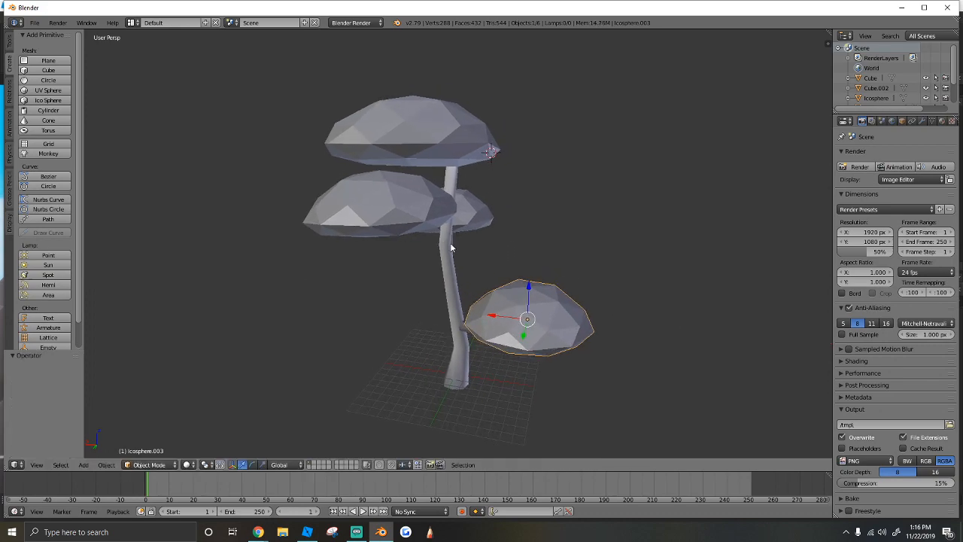
Step: Shrink the lowest foliage copy uniformly and position it on the lowest branch, moving it along Y and 2.382 along Z
key("shift+f")
key("d")
left_click(458, 244)
key("s")
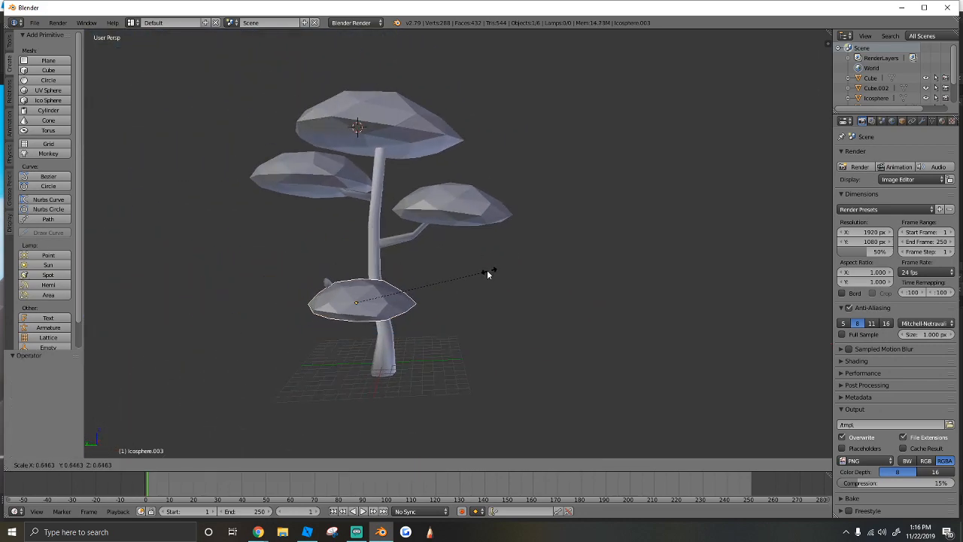
left_click(472, 271)
left_click_drag(328, 304, 295, 310)
left_click_drag(319, 276, 318, 247)
Step: Enlarge the lowest-branch foliage uniformly by a factor of 1.339
key("w")
key("shift+f")
key("w")
key("d")
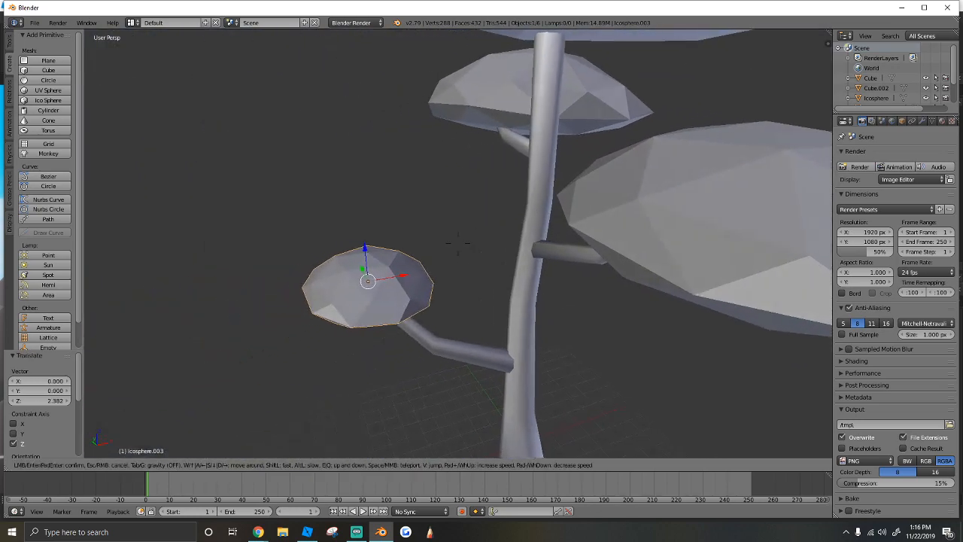
key("s")
left_click(458, 243)
key("s")
left_click(491, 246)
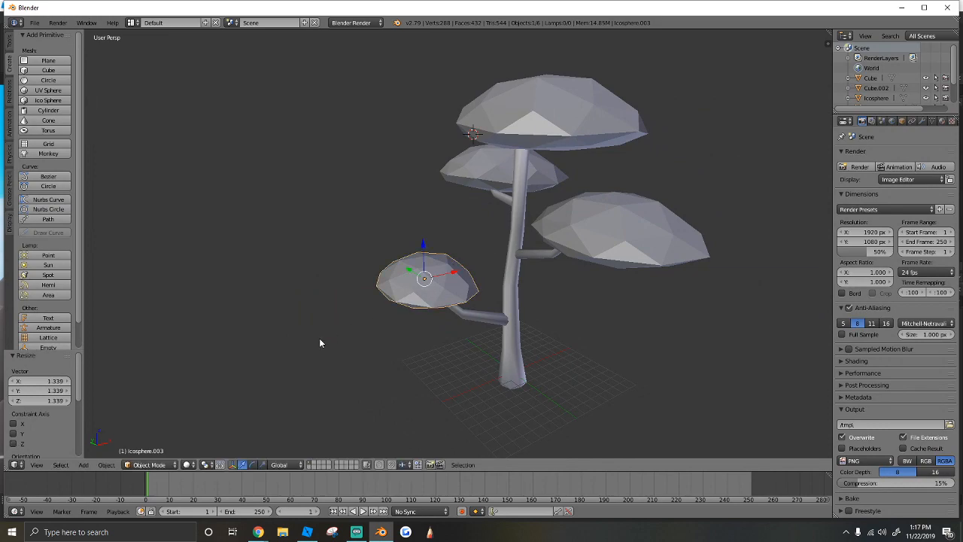
Step: Set the Grab brush strength to 0.788 in Sculpt Mode, and return to Object Mode
left_click(154, 465)
left_click(153, 431)
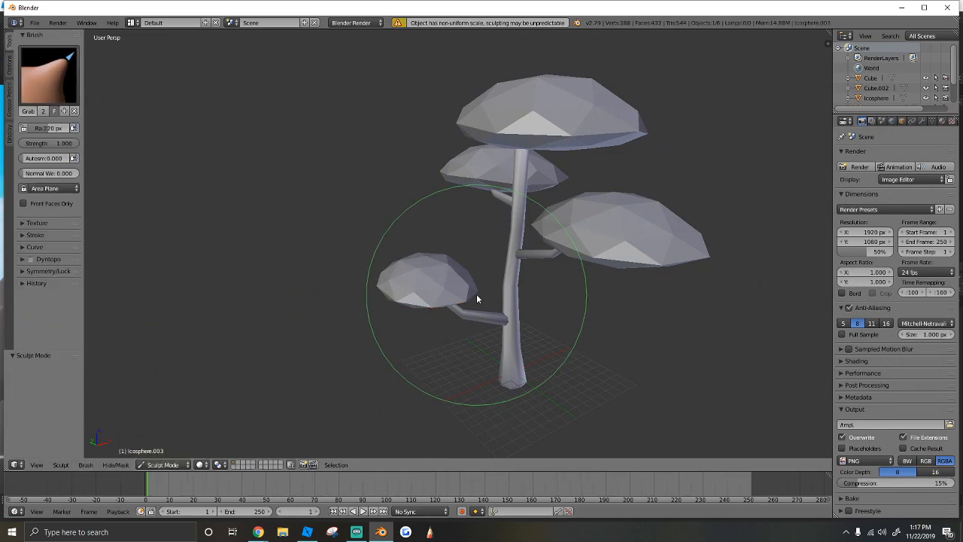
key("shift+f")
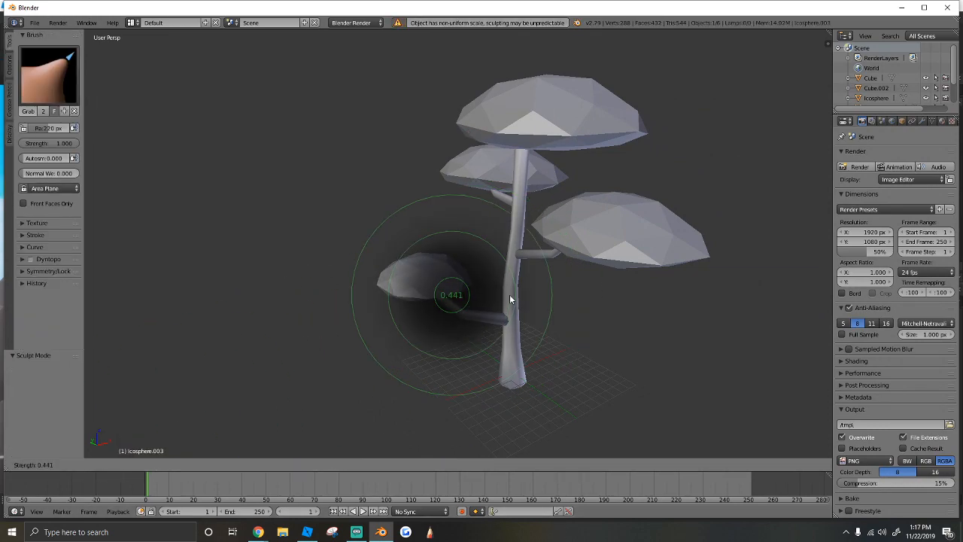
left_click(522, 301)
middle_click_drag(422, 258, 486, 253)
key("shift+f")
left_click(457, 264)
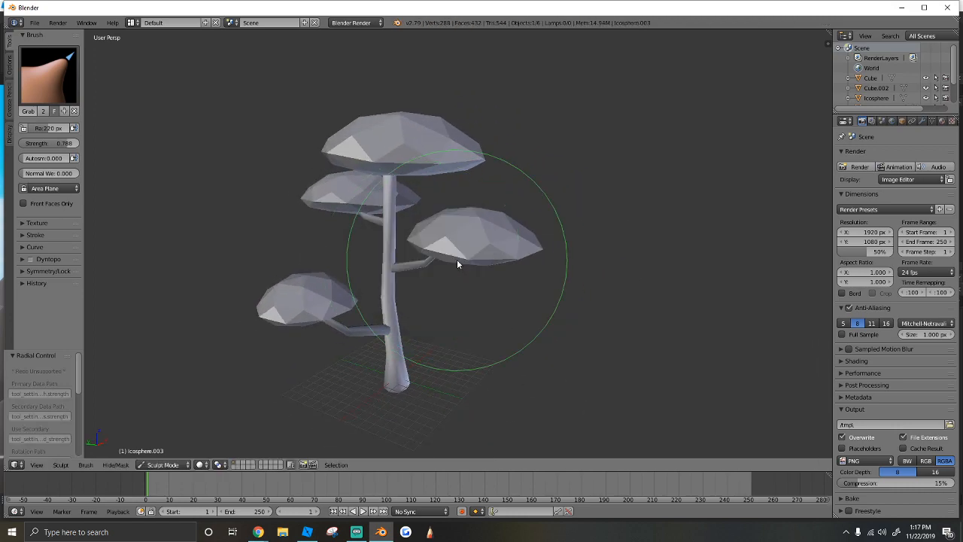
left_click(154, 464)
left_click(167, 453)
key("shift+f")
key("a")
key("w")
key("d")
key("s")
left_click(446, 259)
Step: Move the lowest foliage's vertex nearest the trunk 0.518 along Y in Edit Mode, and return to Object Mode
left_click(158, 464)
left_click(157, 443)
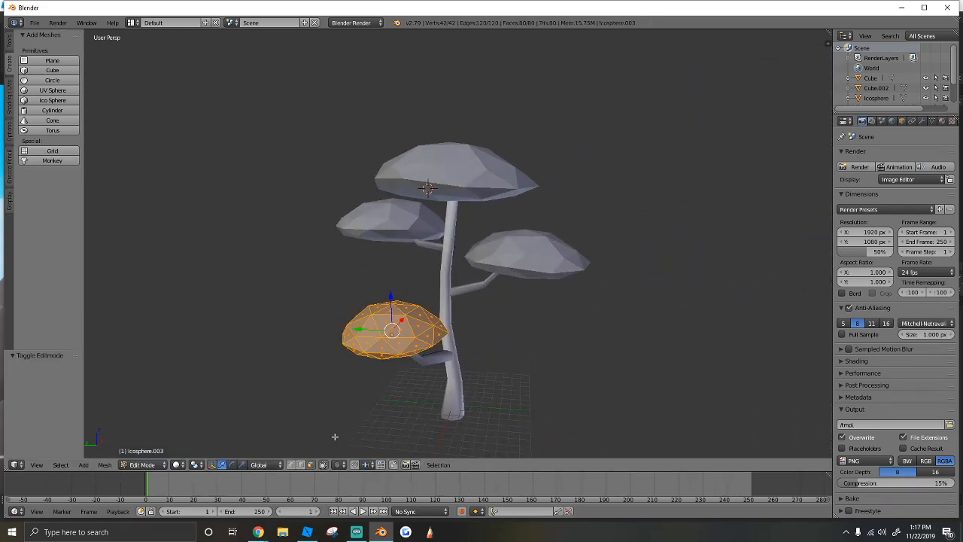
right_click(433, 345)
left_click_drag(429, 331, 424, 328)
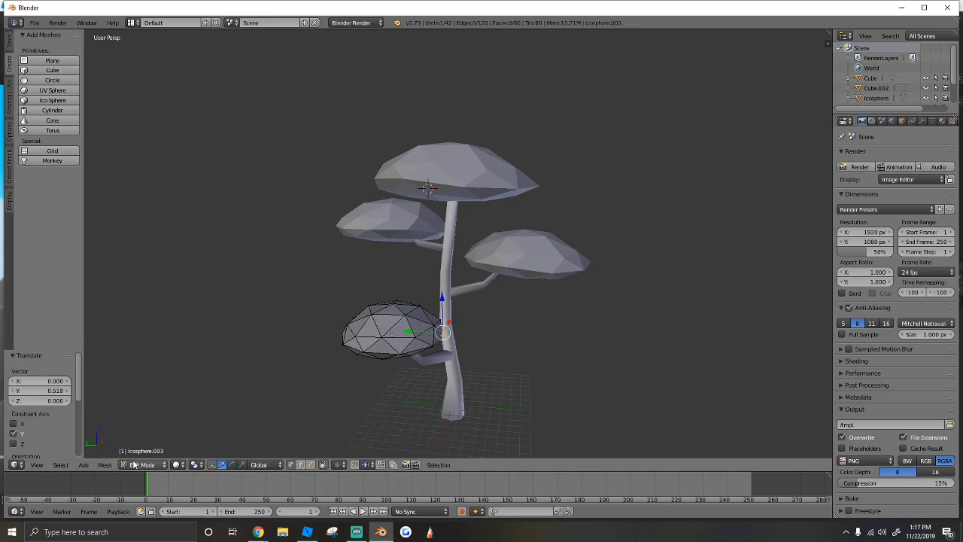
left_click(158, 464)
left_click(161, 447)
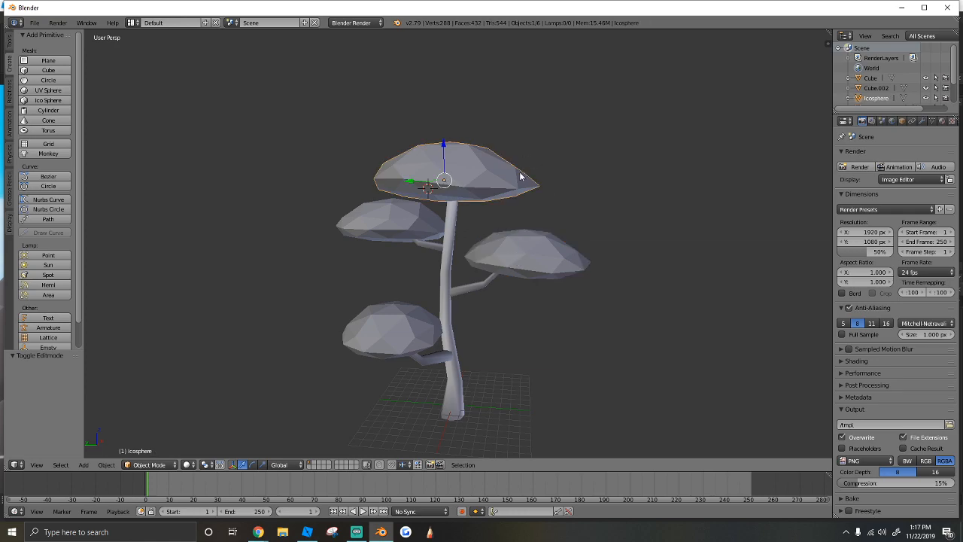
Step: Pull the pointed outer vertex of the top foliage inward along Y in Edit Mode, and return to Object Mode
left_click(153, 466)
left_click(154, 444)
right_click(537, 184)
left_click_drag(515, 186, 507, 185)
left_click(154, 465)
left_click(158, 448)
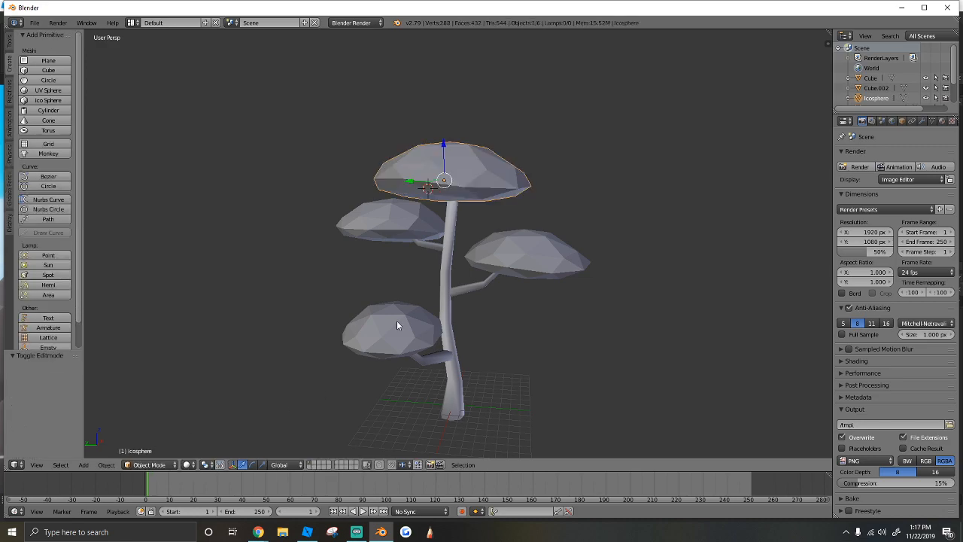
Step: Sculpt the middle-branch foliage into a taller dome with the Grab brush, and return to Object Mode
left_click(334, 224)
right_click(337, 230)
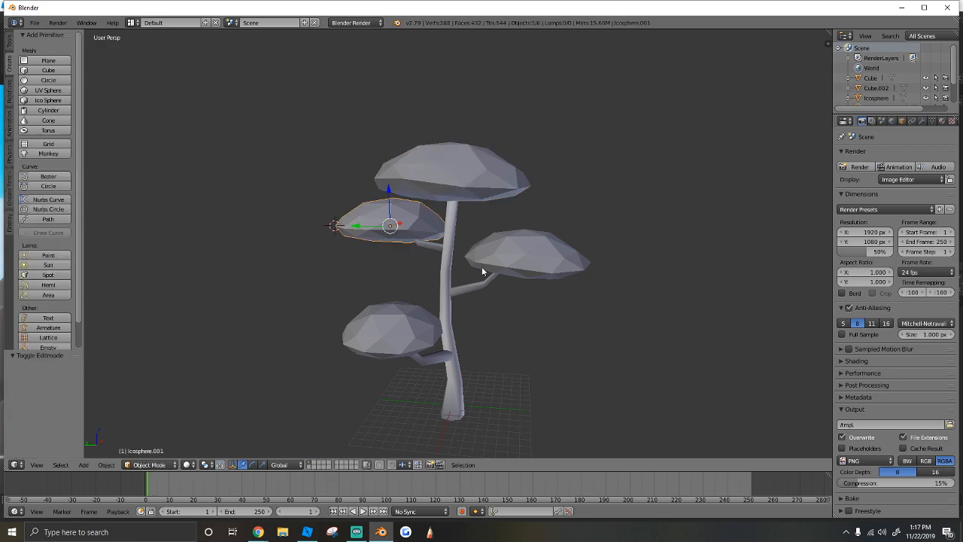
left_click(154, 464)
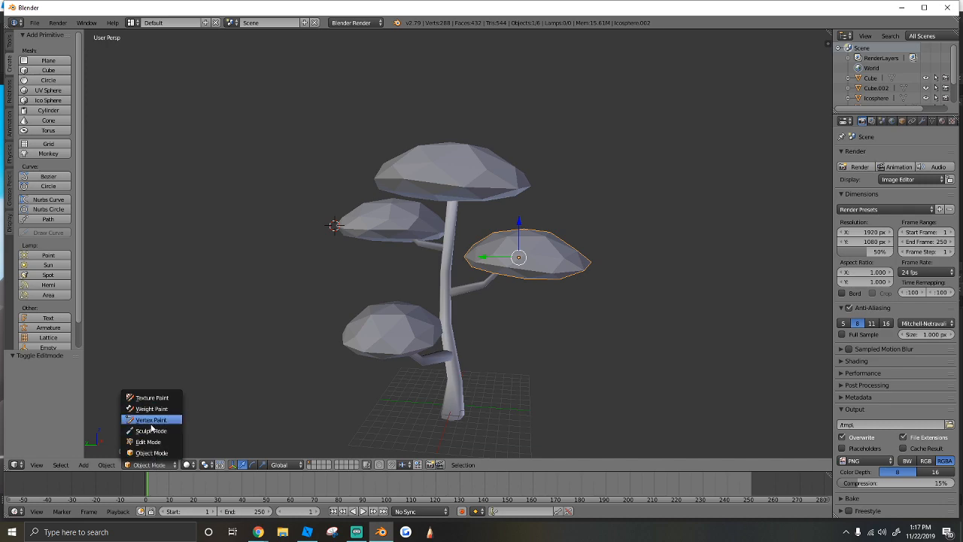
left_click(150, 430)
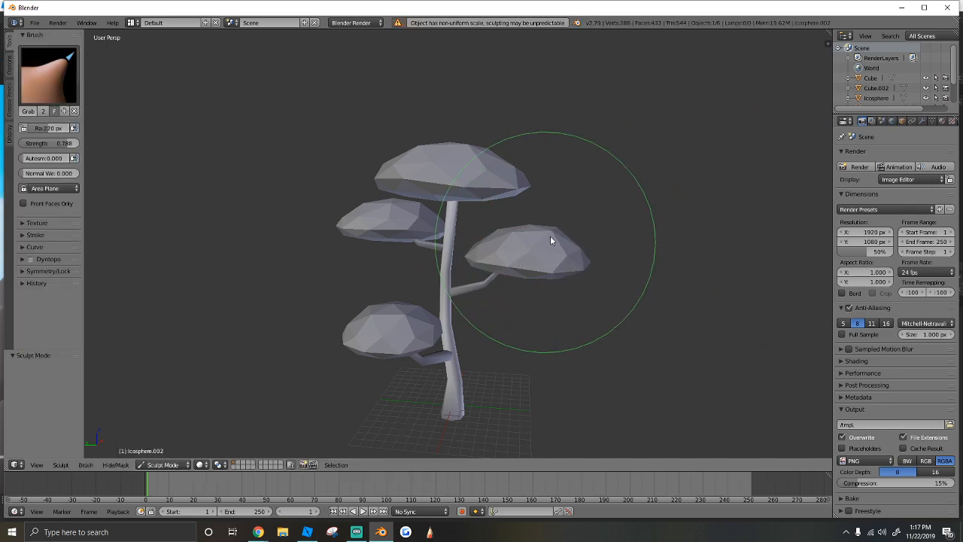
left_click_drag(546, 233, 583, 247)
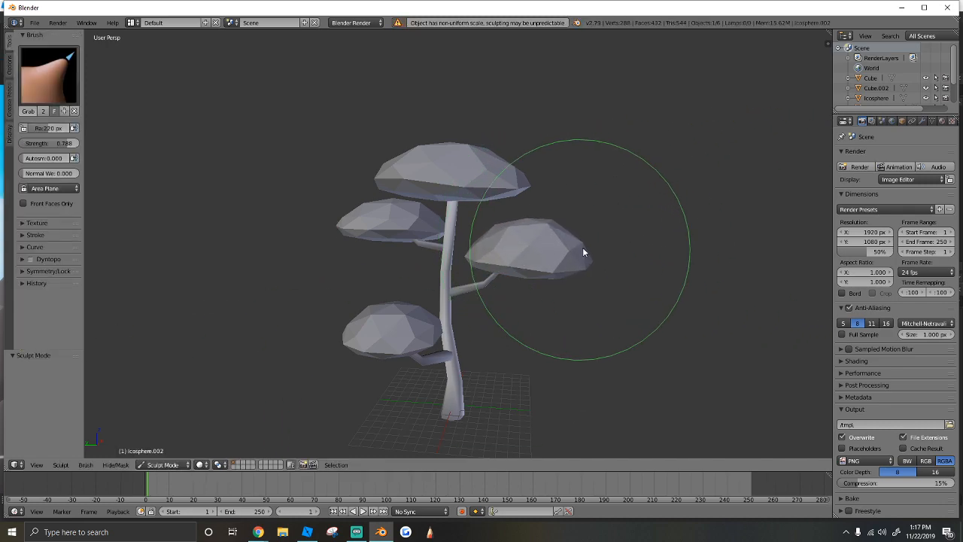
left_click(162, 464)
left_click(154, 452)
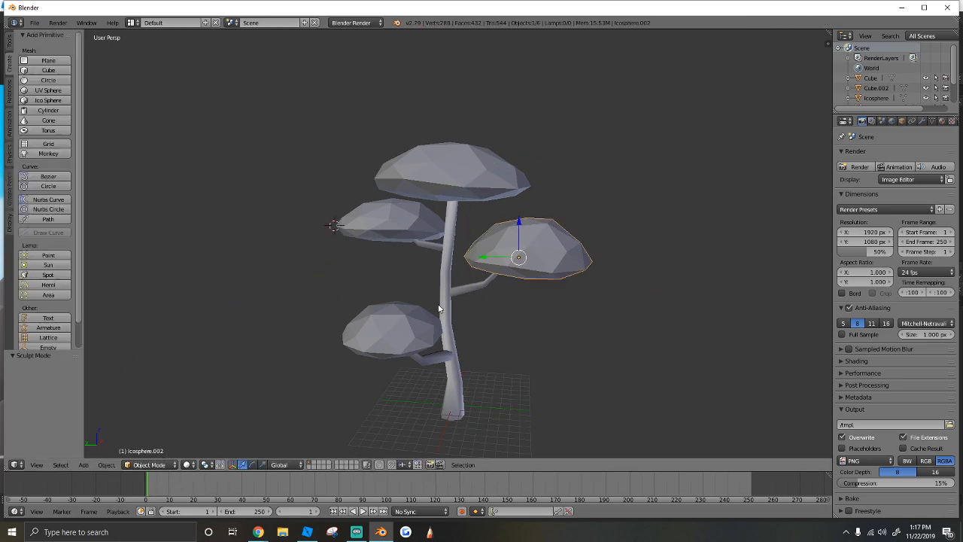
Step: Join the four foliage pieces into one object and shade all its faces smooth, ending in Object Mode
key("ctrl+j")
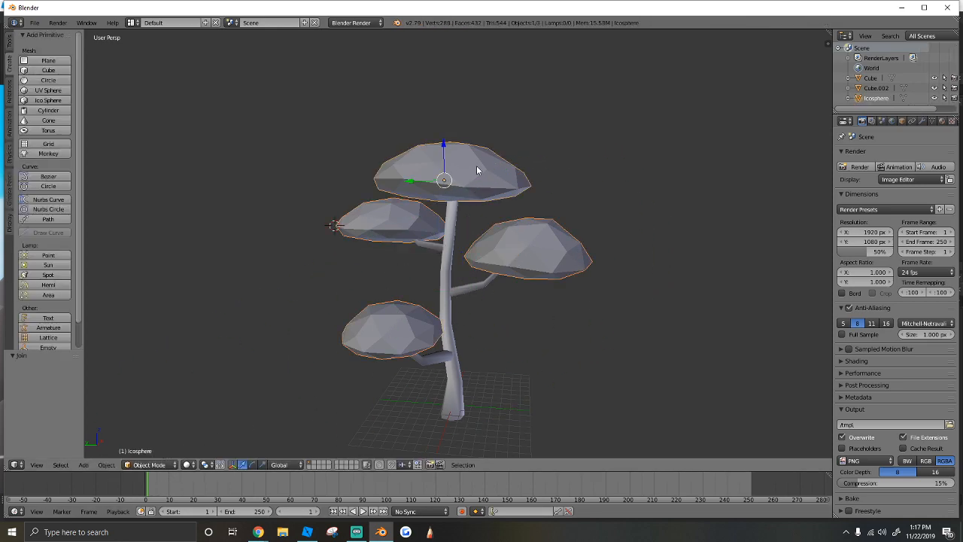
left_click(149, 464)
left_click(142, 442)
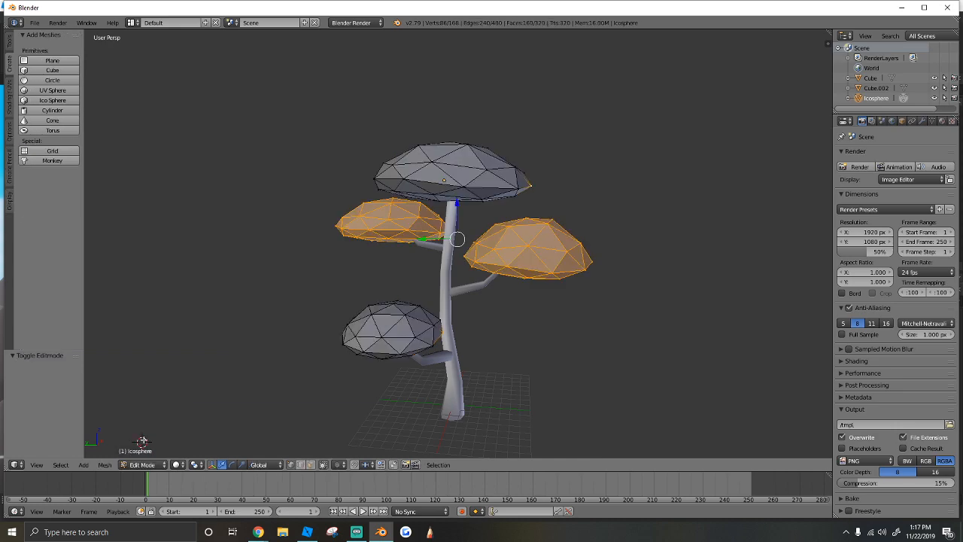
key("a")
key("a")
left_click_drag(4, 94, 7, 96)
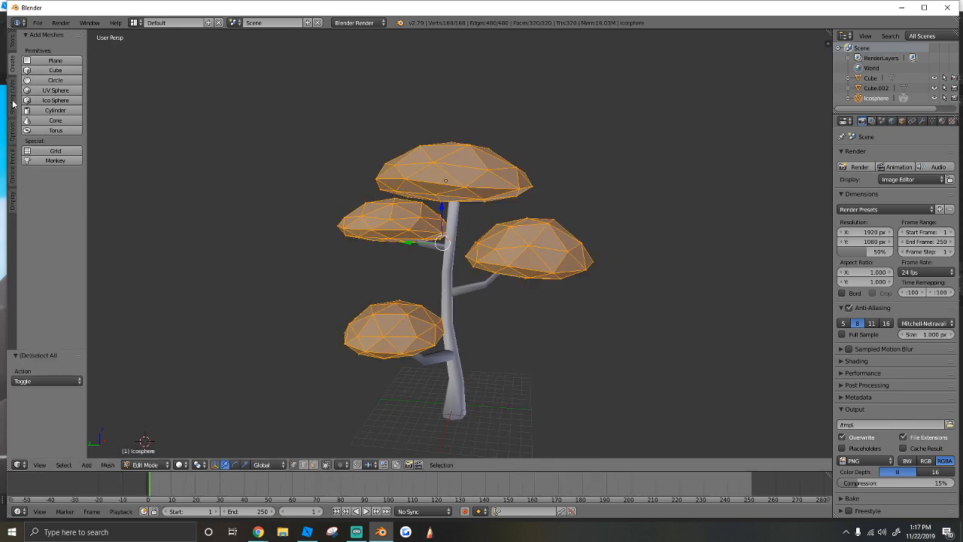
left_click(12, 101)
left_click(34, 61)
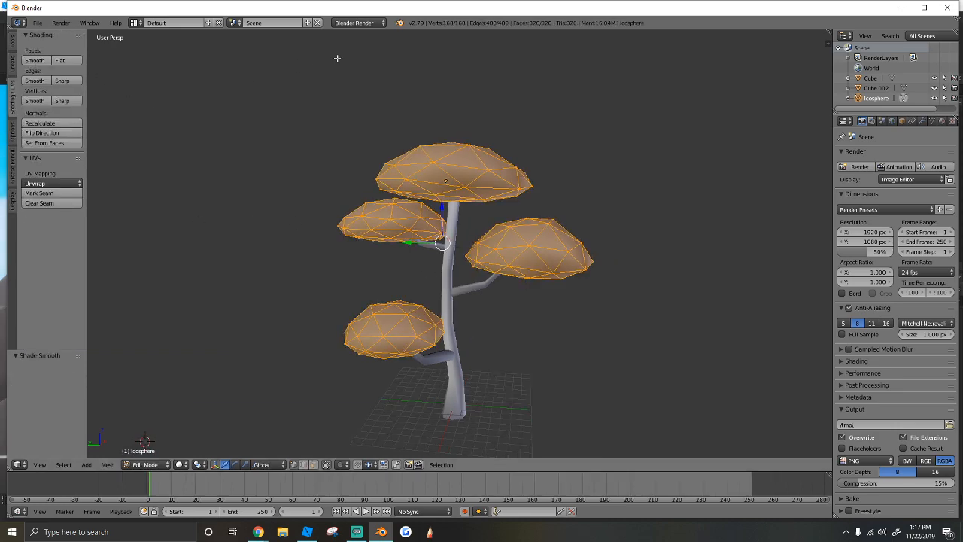
double_click(605, 7)
left_click(138, 467)
left_click(142, 453)
Step: Enlarge the joined foliage uniformly by about 1.10
key("shift+f")
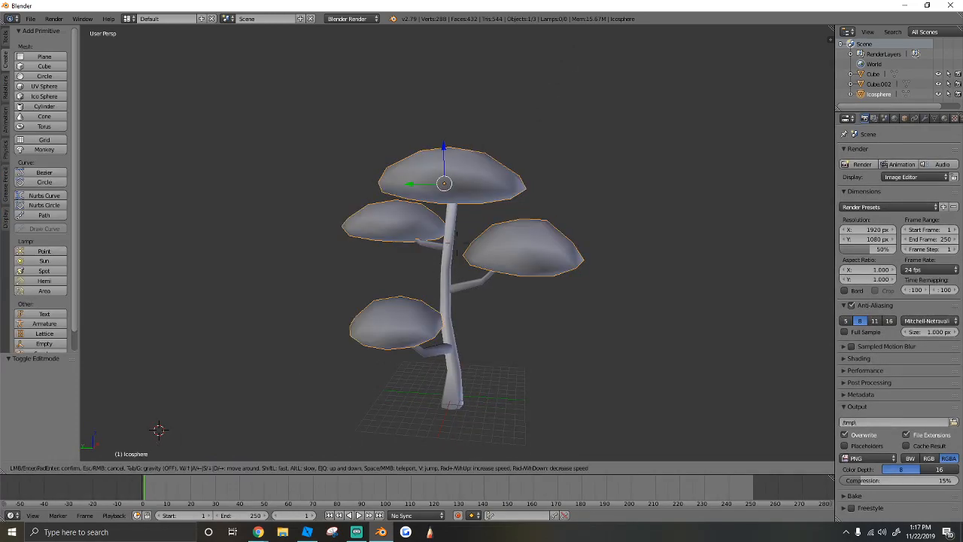
key("d")
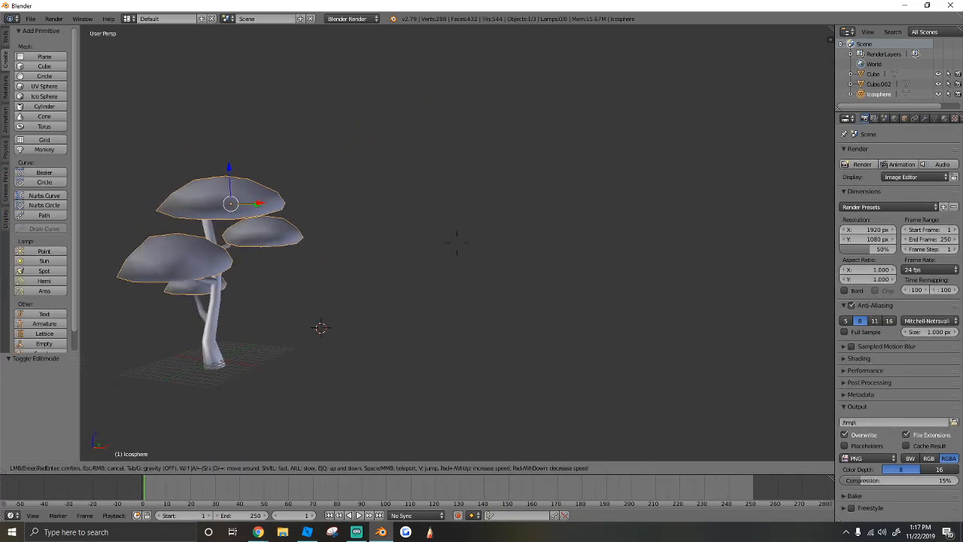
key("w")
key("d")
key("w")
left_click(460, 242)
key("s")
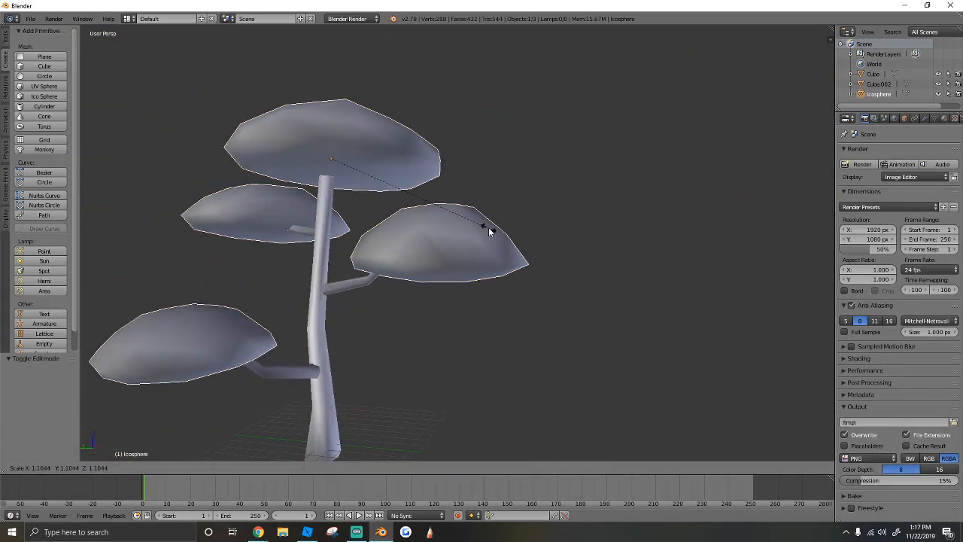
left_click(487, 232)
Step: Raise the joined foliage 0.441 along Z and deselect everything
left_click_drag(330, 132, 330, 126)
key("shift+f")
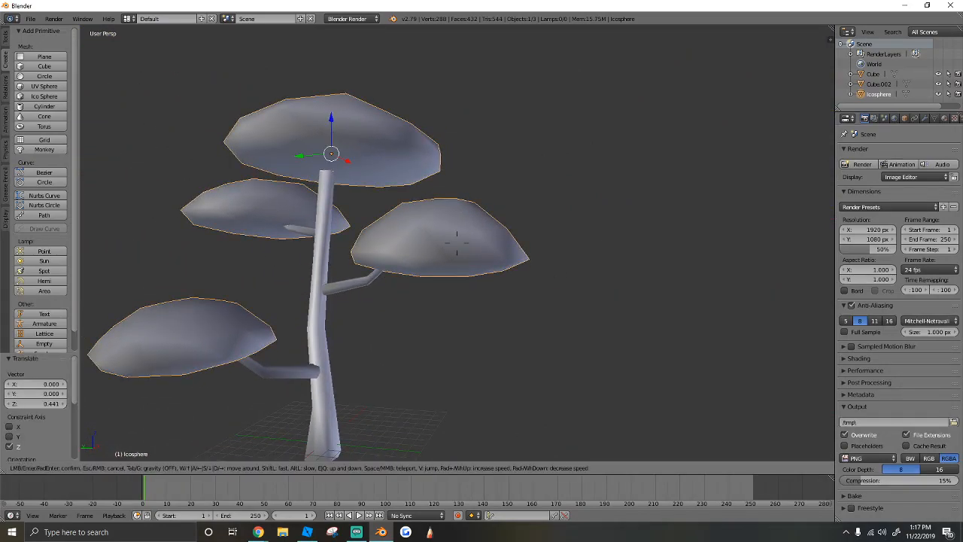
key("s")
key("w")
left_click(467, 246)
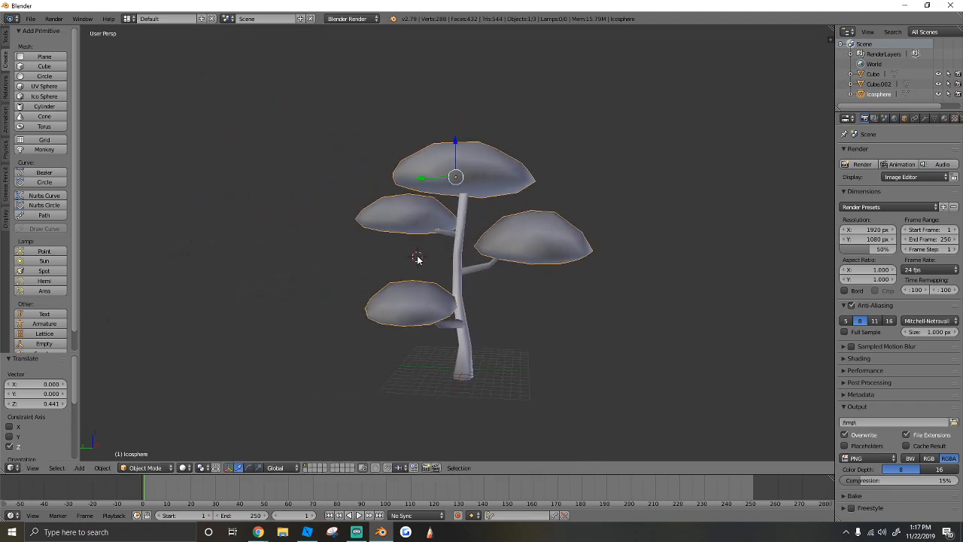
key("a")
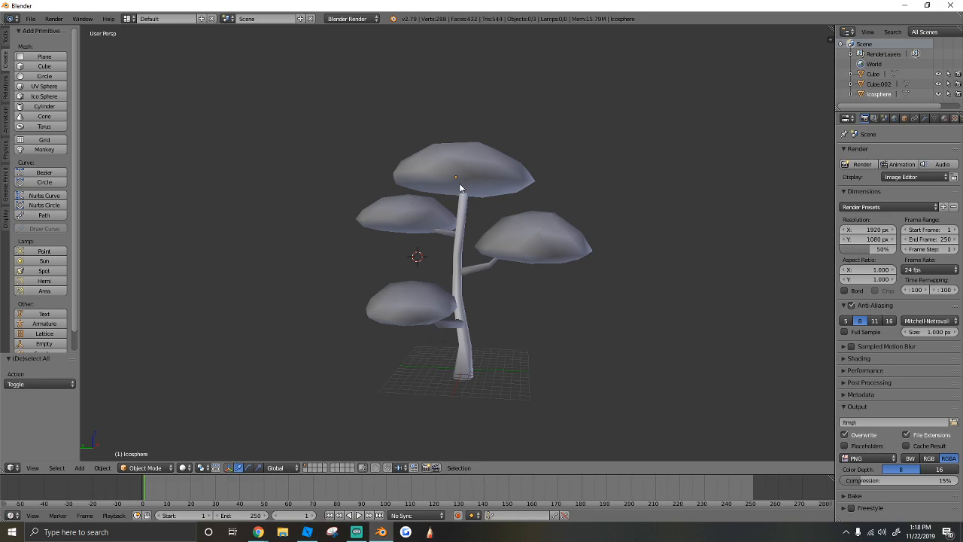
Step: Add a cube at the 3D cursor beside the trunk and shrink it uniformly
left_click(41, 66)
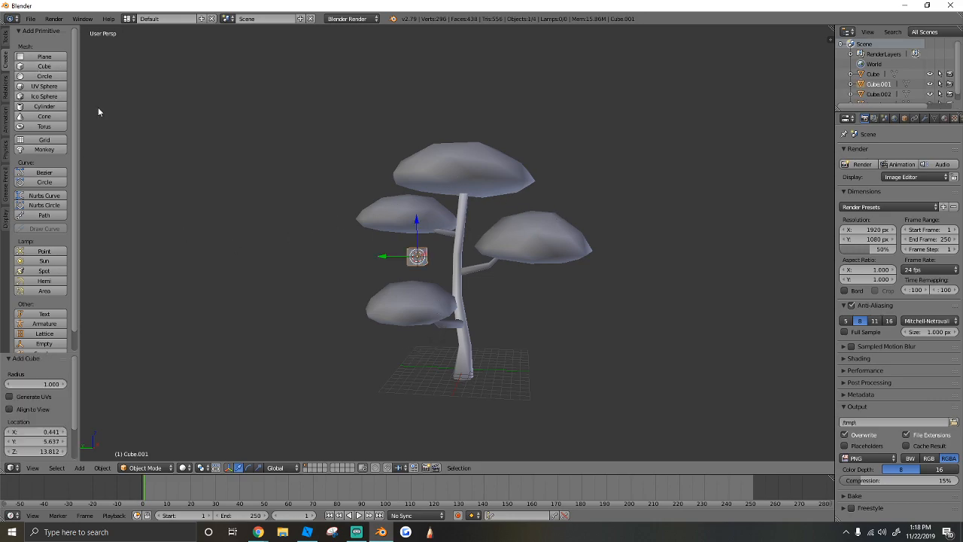
scroll(428, 261, "up", 4)
key("s")
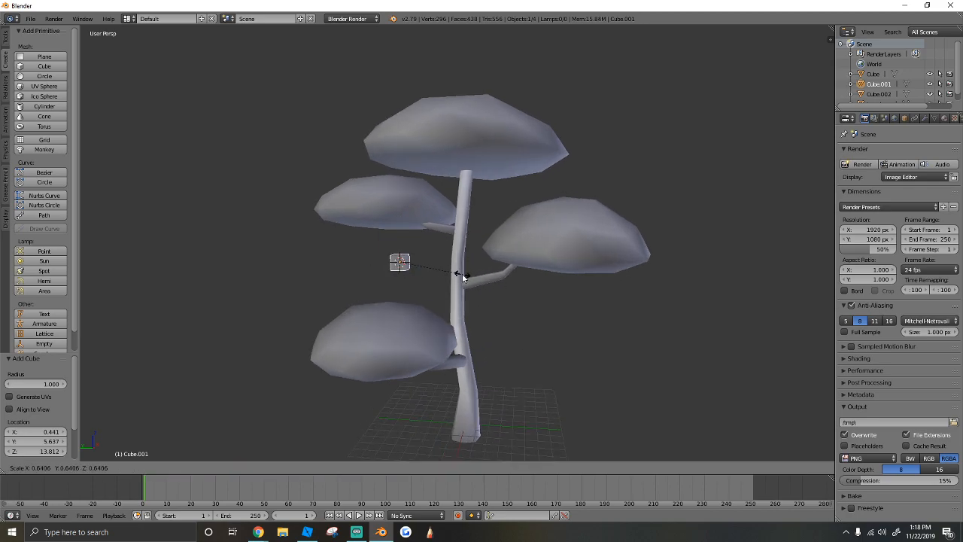
left_click(452, 274)
Step: Raise the cube along Z to just beneath the upper side foliage and scale it uniformly by 0.595
key("shift+a")
key("w")
left_click(456, 241)
key("g")
key("z")
left_click(461, 231)
key("s")
left_click(498, 268)
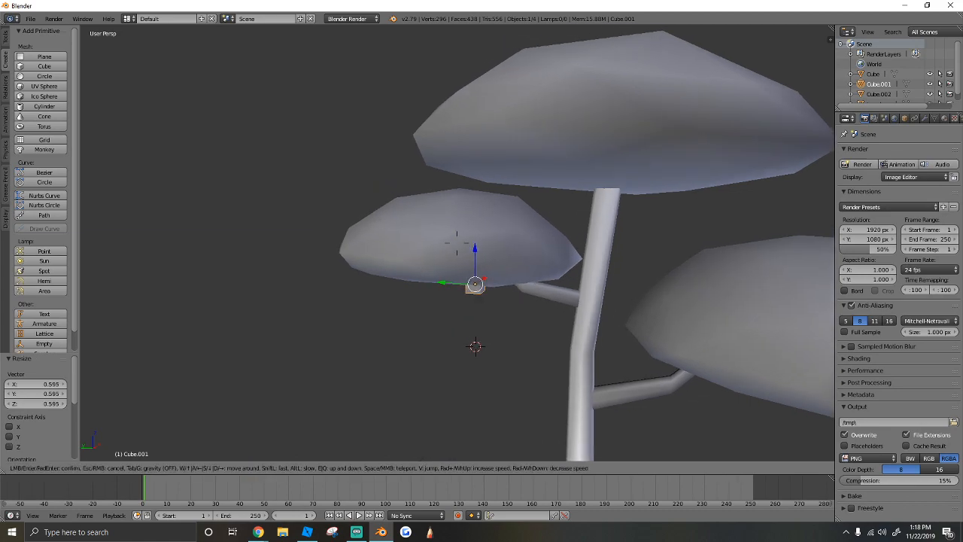
Step: In Edit Mode, add one centred vertical loop cut through the cube's Y-facing width
key("shift+f")
key("s")
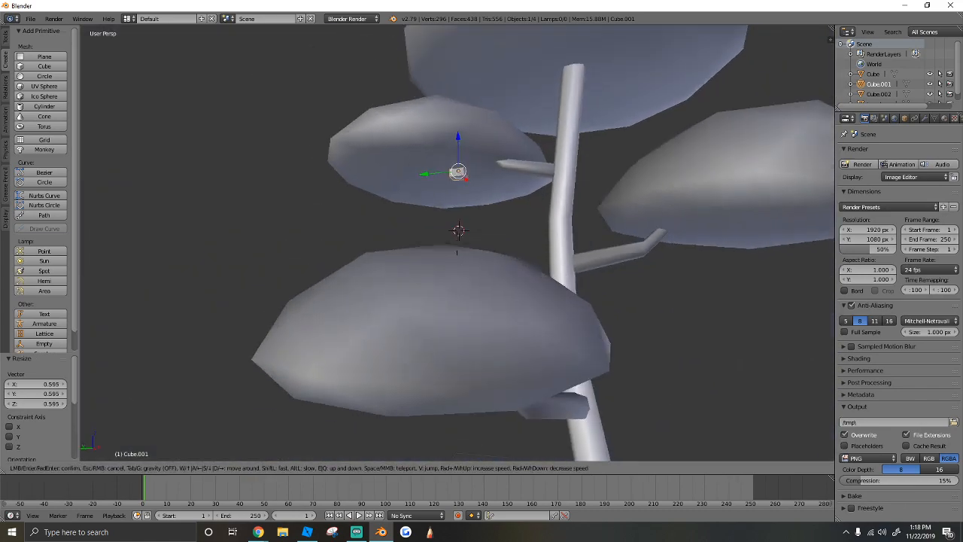
left_click(457, 246)
left_click(139, 468)
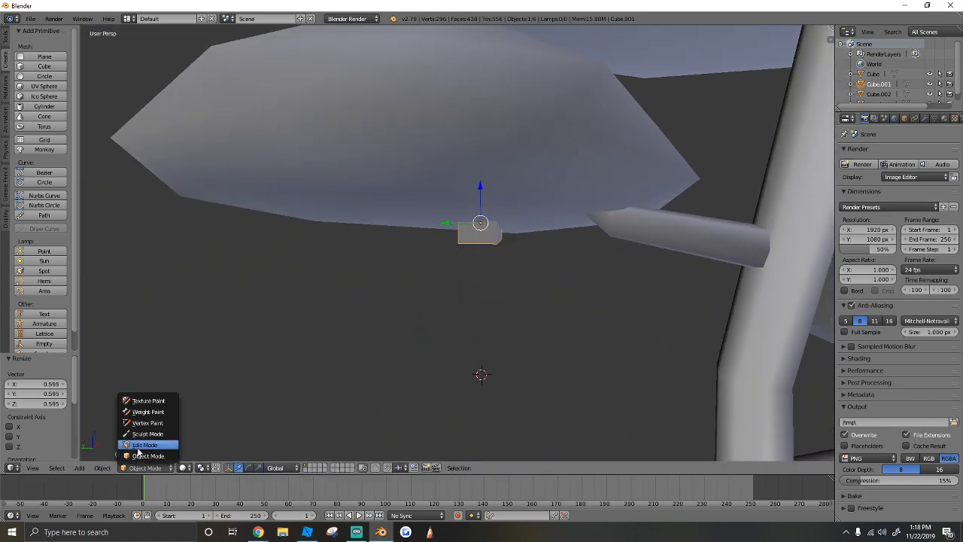
left_click(136, 445)
key("shift+f")
key("s")
key("w")
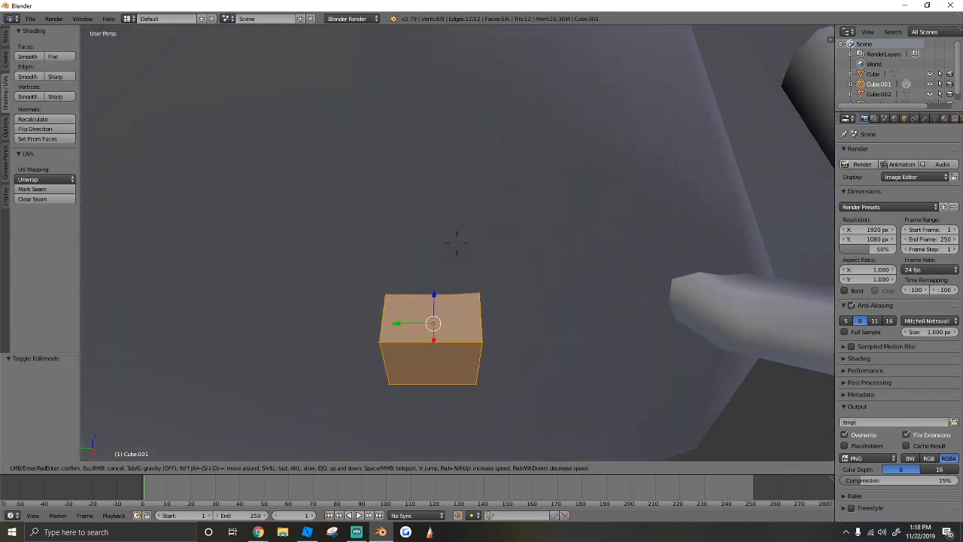
left_click(453, 243)
left_click(6, 38)
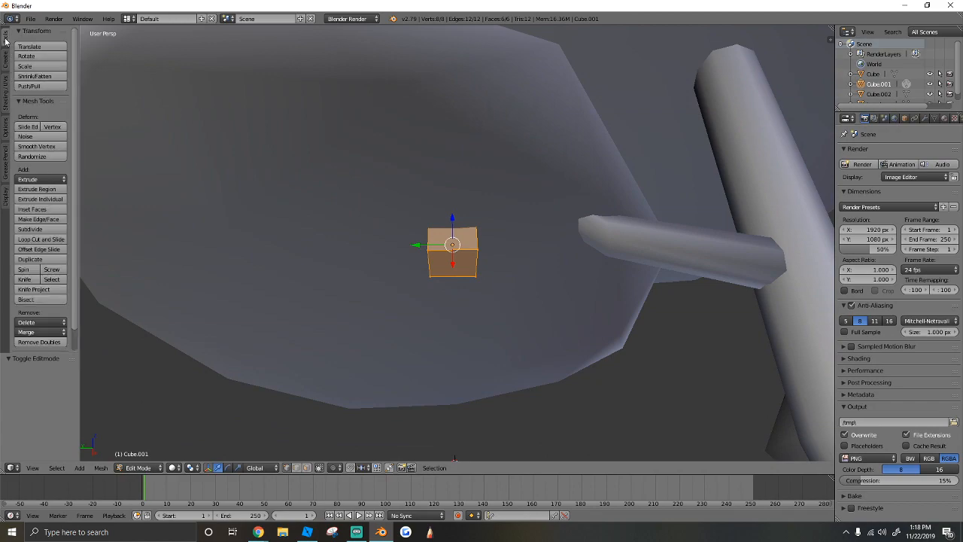
left_click(40, 239)
left_click(442, 246)
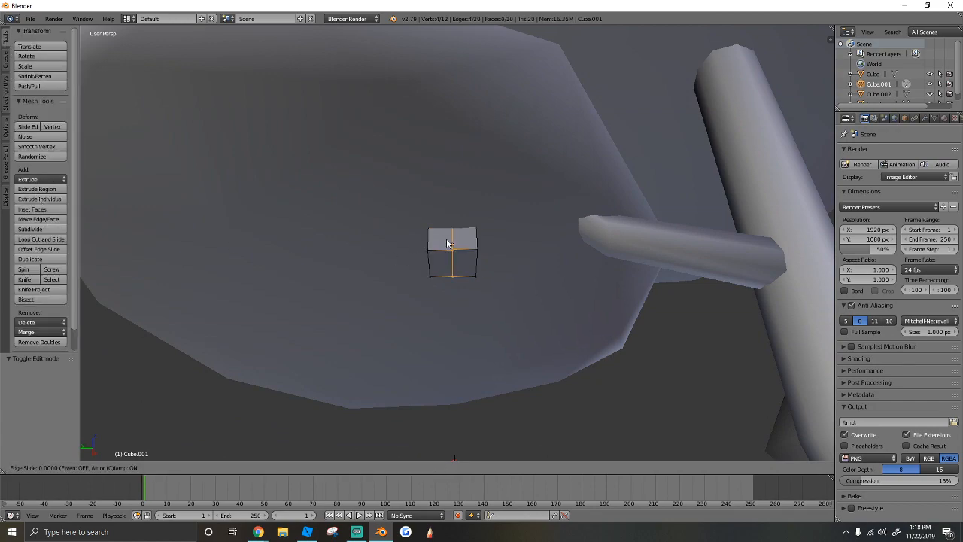
left_click(449, 241)
Step: Widen the new edge loop along X to turn the cube into a six-sided prism, and select the whole mesh
key("s")
key("z")
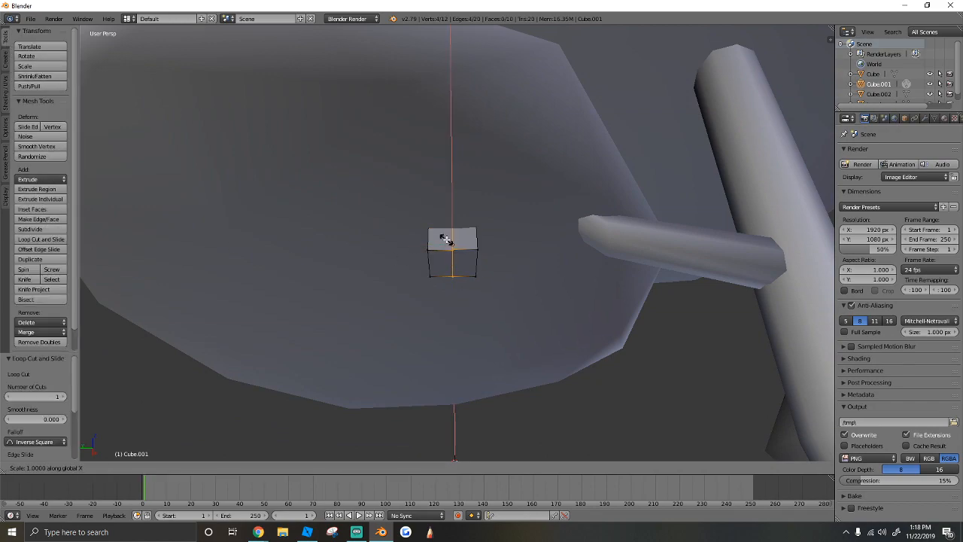
left_click(443, 236)
key("a")
key("a")
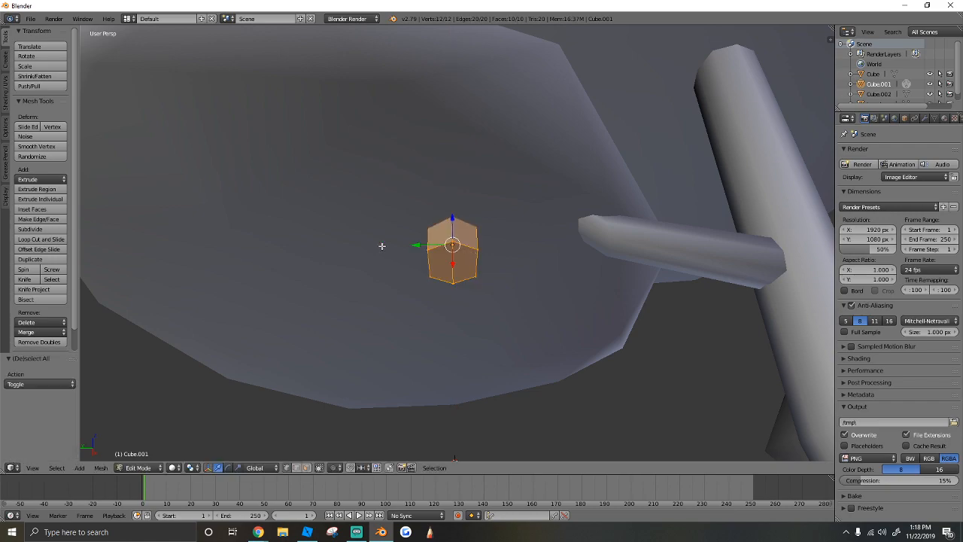
Step: Add a second centred vertical loop cut across the prism and widen it by 1.219 along Y to make it eight-sided
left_click(41, 239)
left_click(477, 263)
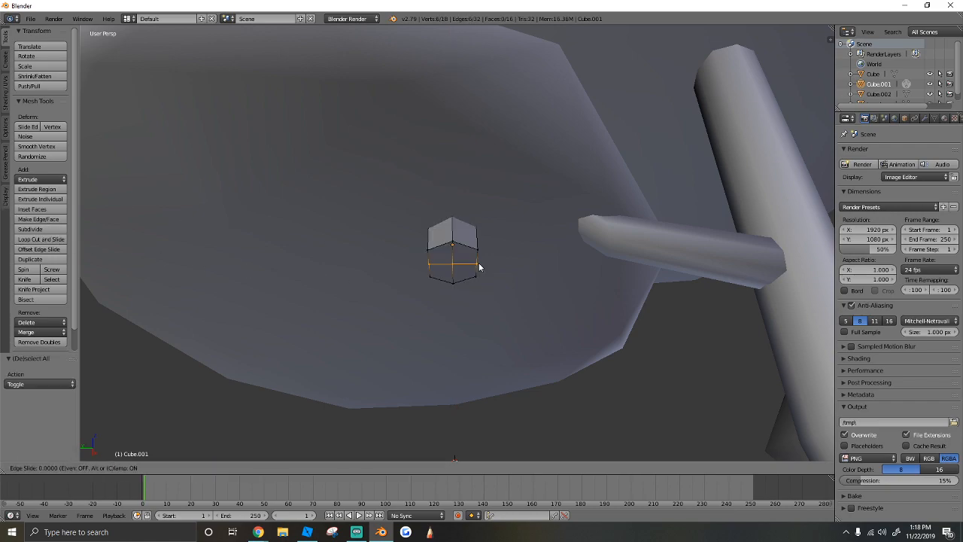
left_click(478, 263)
key("s")
left_click(486, 262)
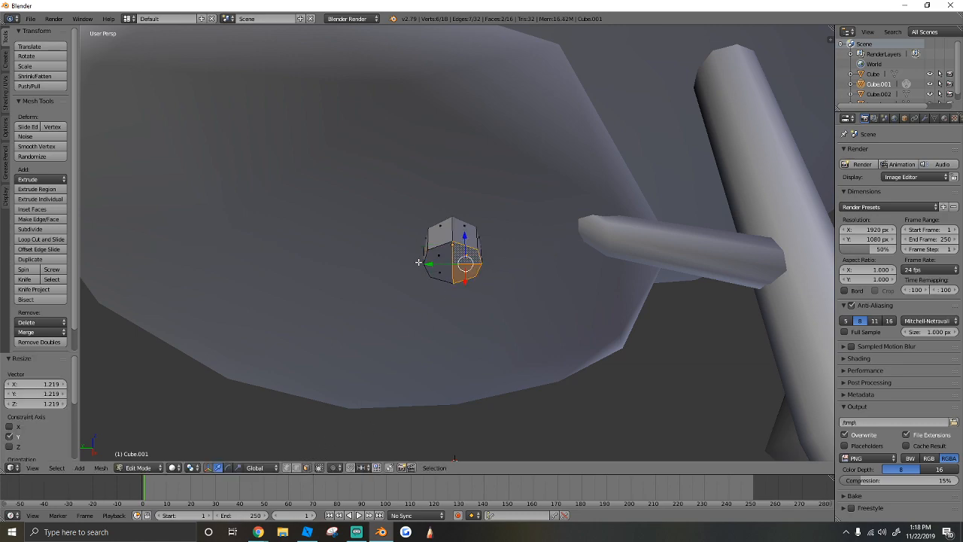
Step: Pull the prism's bottom faces down along Z to form the top of a hanging vine, and narrow them slightly
key("shift+f")
key("s")
key("w")
left_click(456, 242)
key("g")
key("z")
left_click(454, 202)
key("s")
left_click(507, 224)
Step: Extrude the vine's bottom faces downward and shift the new end 0.327 along Y
key("e")
left_click(507, 290)
key("g")
right_click(482, 289)
key("g")
key("y")
left_click(423, 297)
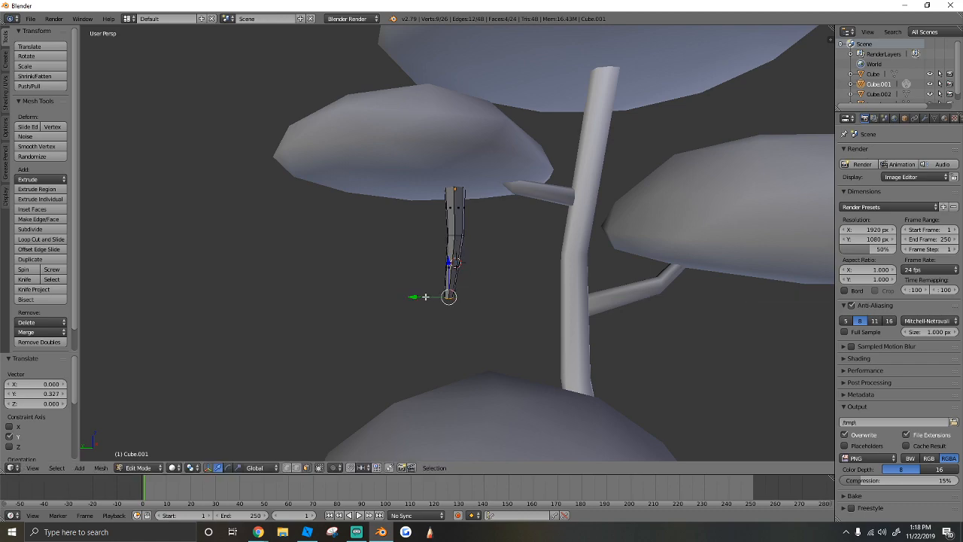
Step: Extrude the vine's bottom end by 1.122 and scale the new end by 0.712
key("e")
left_click(495, 322)
key("s")
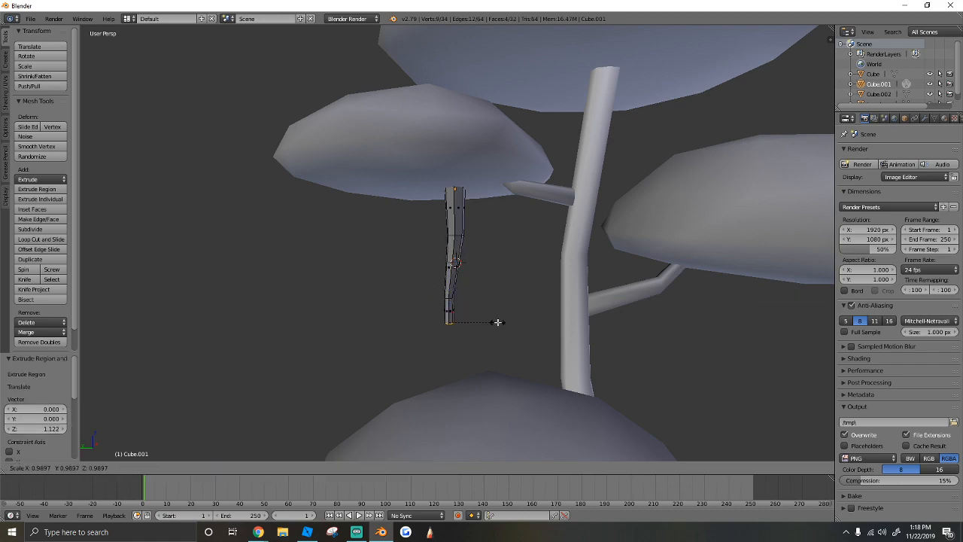
left_click(484, 323)
Step: Select the four faces on top of the vine and scale them by 0.670
key("shift+f")
key("w")
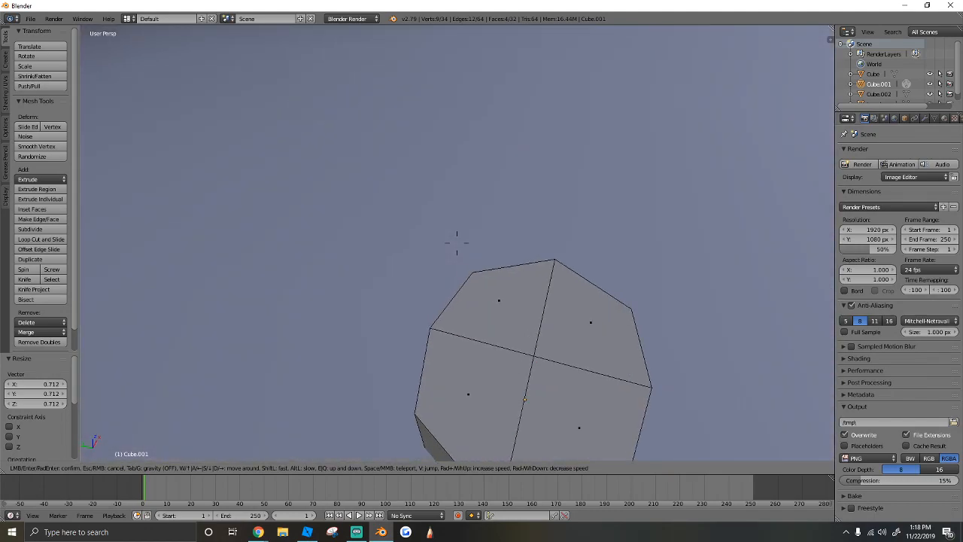
left_click(456, 243)
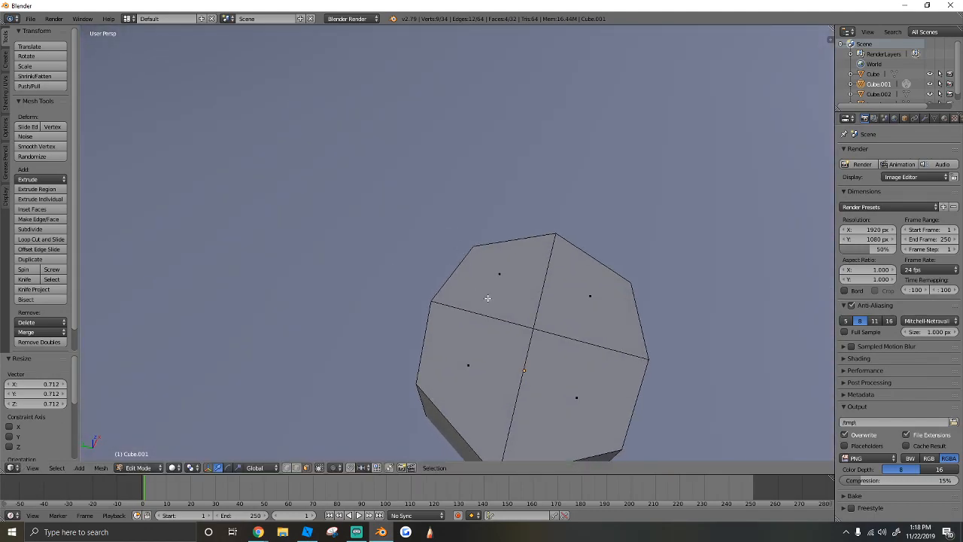
right_click(505, 270)
right_click(525, 345, "shift")
right_click(554, 364, "shift")
right_click(565, 322, "shift")
key("shift+f")
key("s")
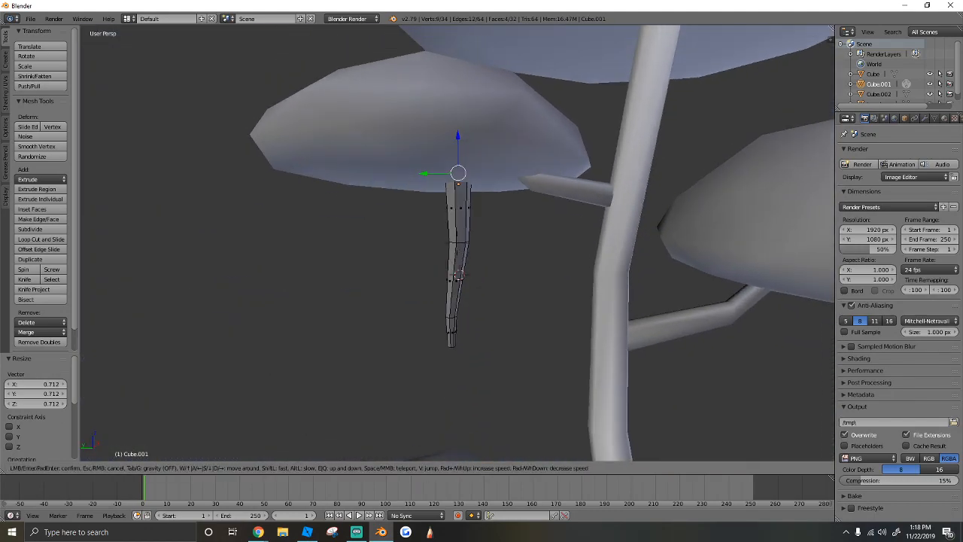
left_click(456, 243)
key("s")
left_click(533, 255)
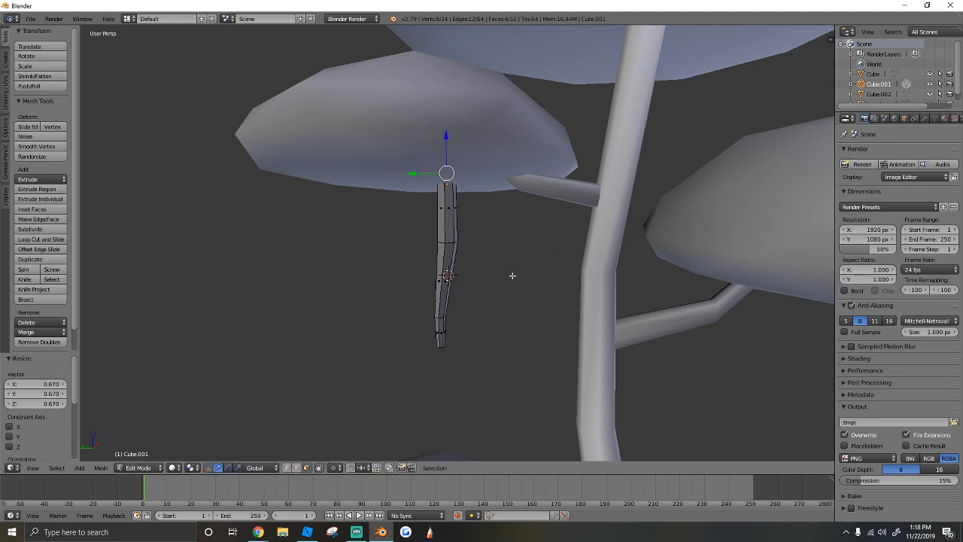
Step: Scale the edge selection at the vine's upper bend, select the whole mesh and return to Object Mode
right_click(457, 237)
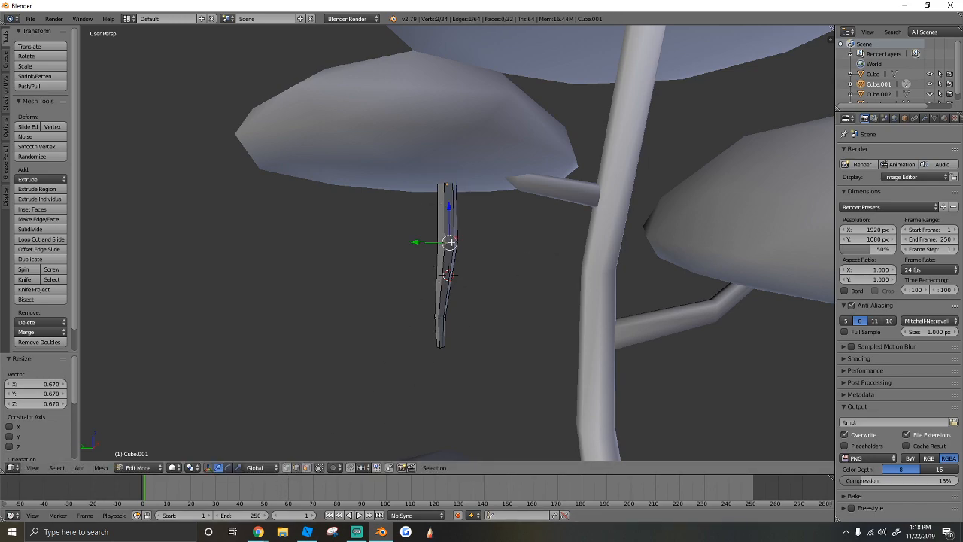
key("s")
left_click(473, 239)
middle_click_drag(473, 239, 454, 245)
key("a")
key("a")
key("k")
key("Escape")
left_click(138, 467)
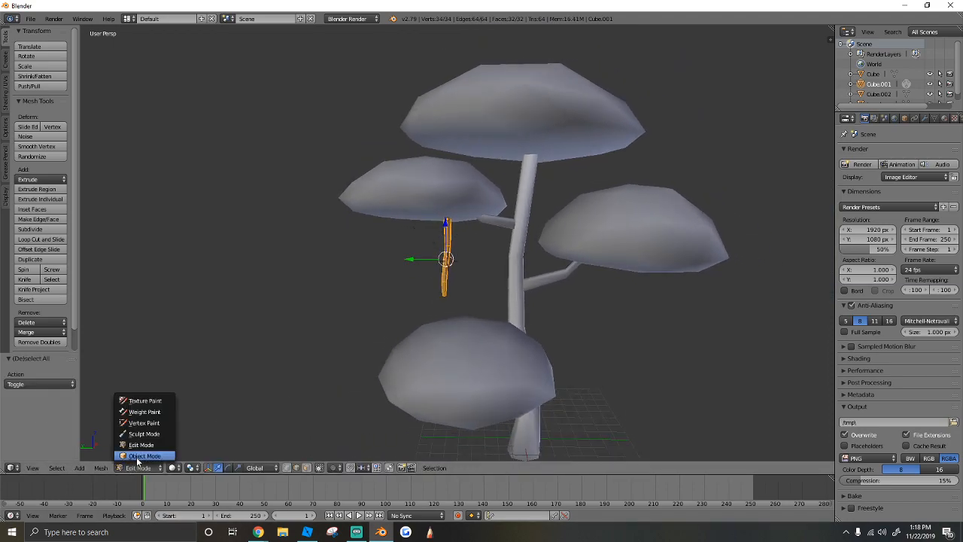
left_click(134, 453)
Step: Scale the vine uniformly by 1.162, and thin it by 0.721 along X and 0.759 along Y
key("shift+f")
left_click(465, 241)
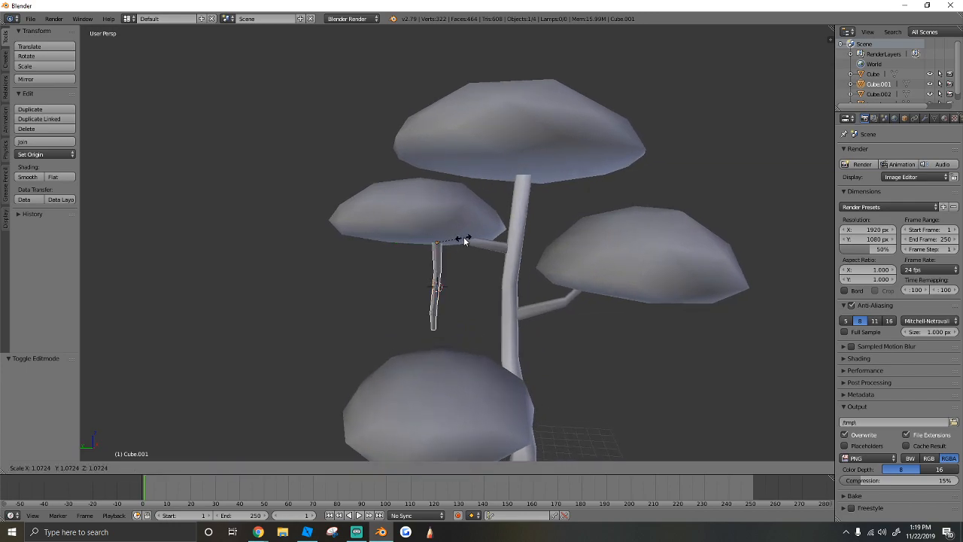
key("s")
key("z")
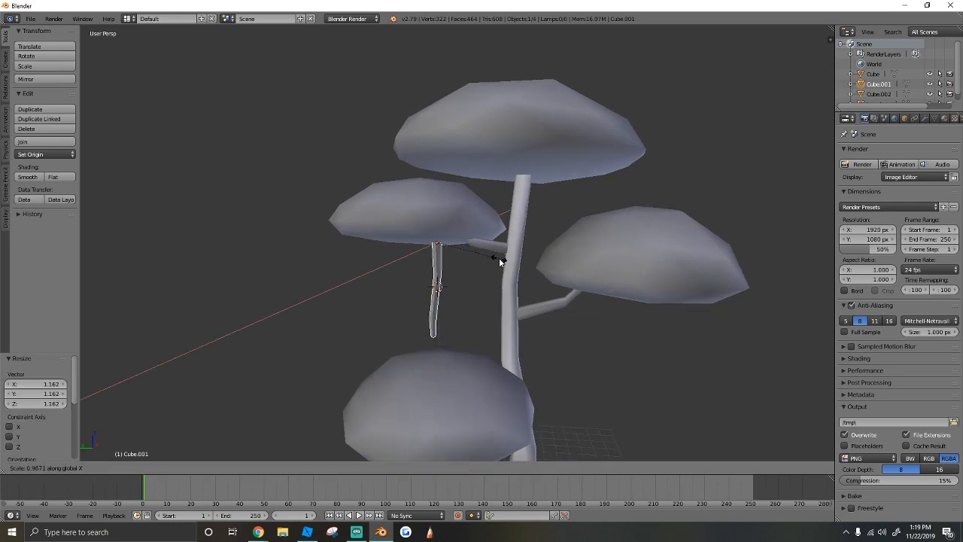
key("z")
key("y")
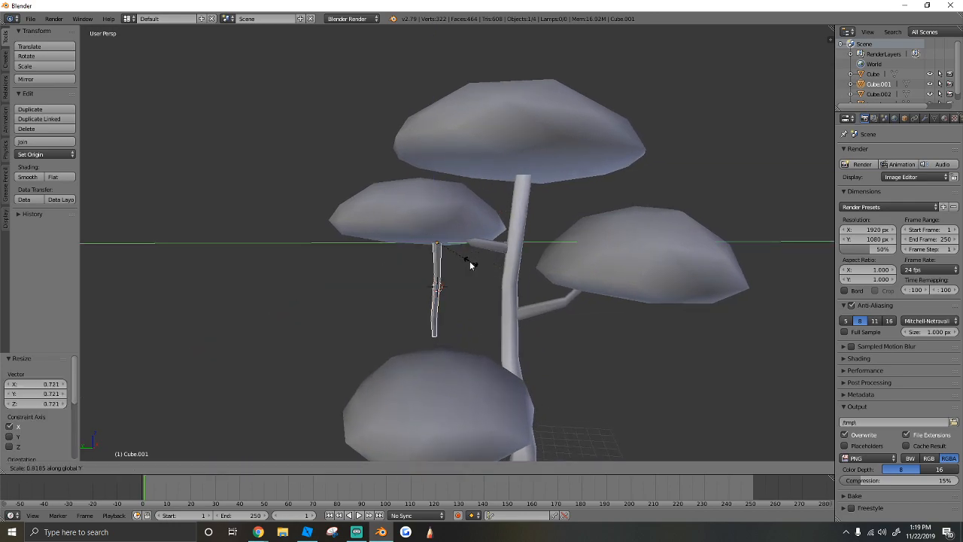
left_click(467, 265)
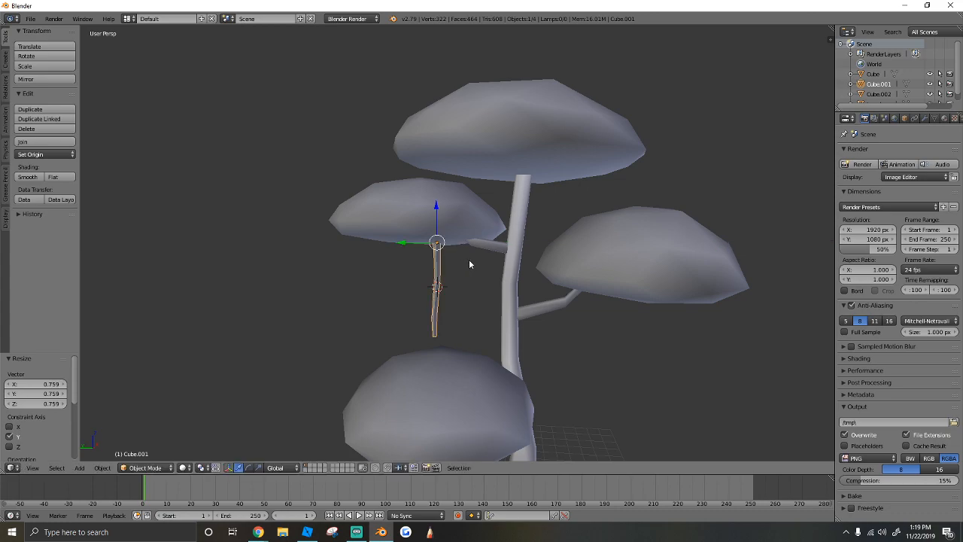
Step: Move the vine onto the upper side branch so it hangs from it, lowering it 0.625 along Z and shifting it 0.143 along X
left_click_drag(413, 244, 483, 227)
key("shift+f")
key("w")
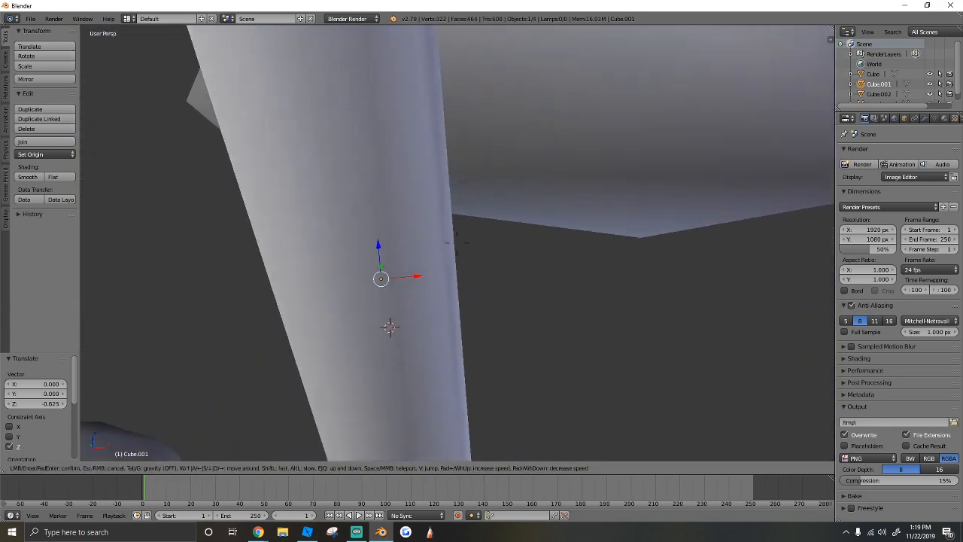
left_click(456, 247)
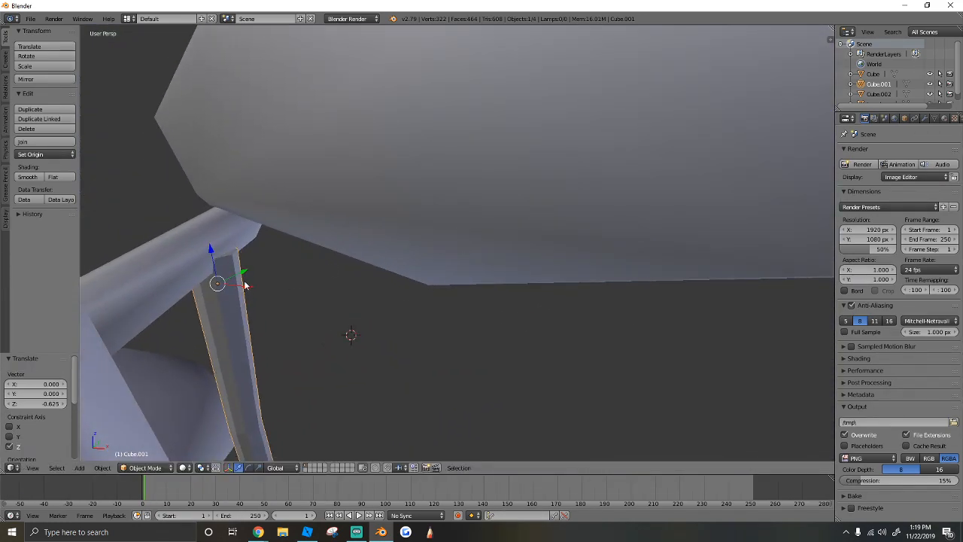
left_click_drag(246, 285, 237, 284)
key("shift+f")
key("a")
left_click(458, 246)
key("s")
left_click(546, 267)
left_click_drag(522, 256, 532, 272)
scroll(529, 274, "down", 8)
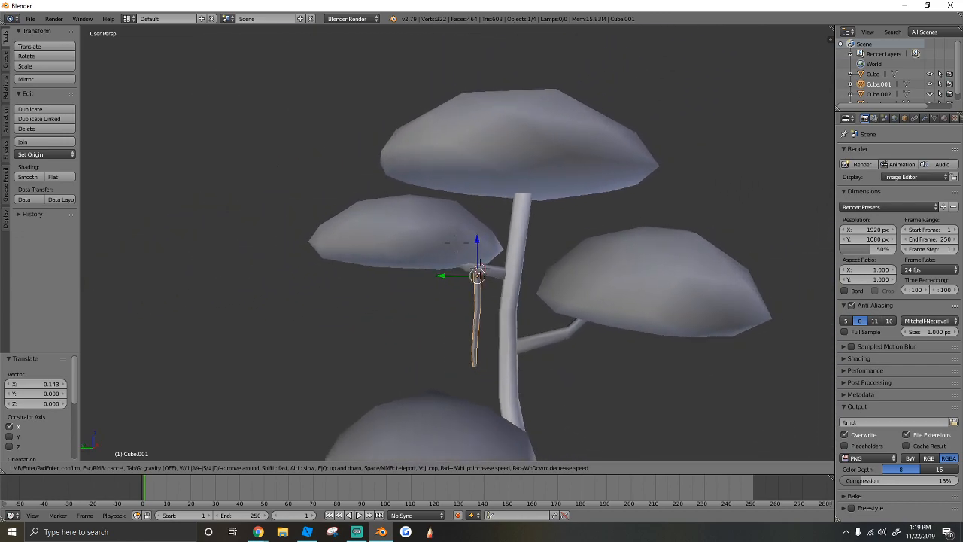
Step: Put the vine in Edit Mode and try a bevel on its whole mesh
left_click(135, 468)
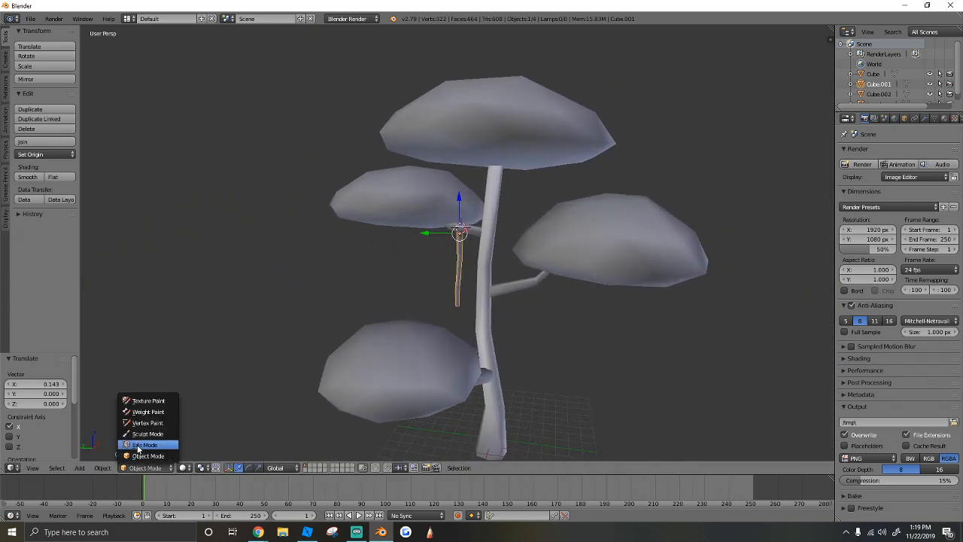
left_click(139, 444)
key("ctrl+b")
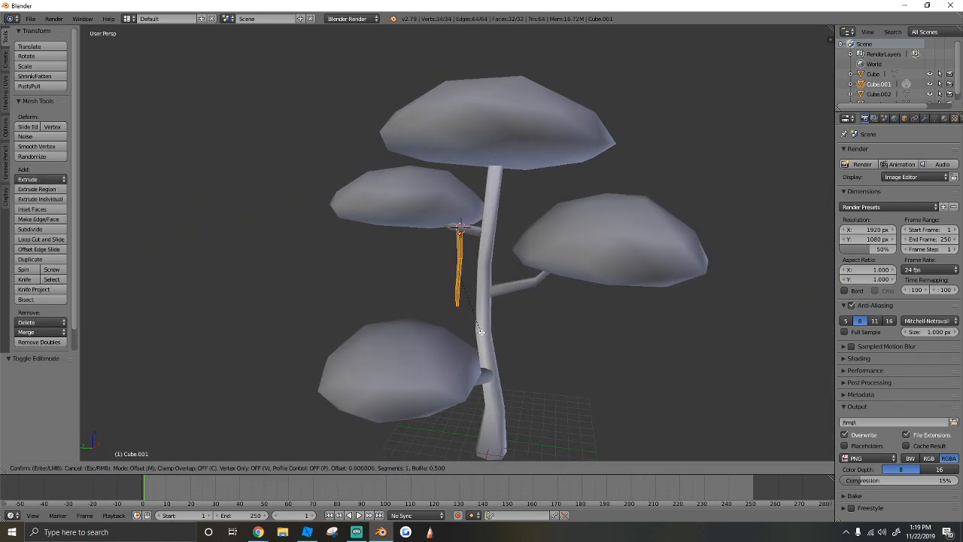
key("Escape")
Step: Merge the vine's four bottom end faces using Limited Dissolve at 5°, and bevel the merged face by 0.229 with one segment
key("shift+f")
key("w")
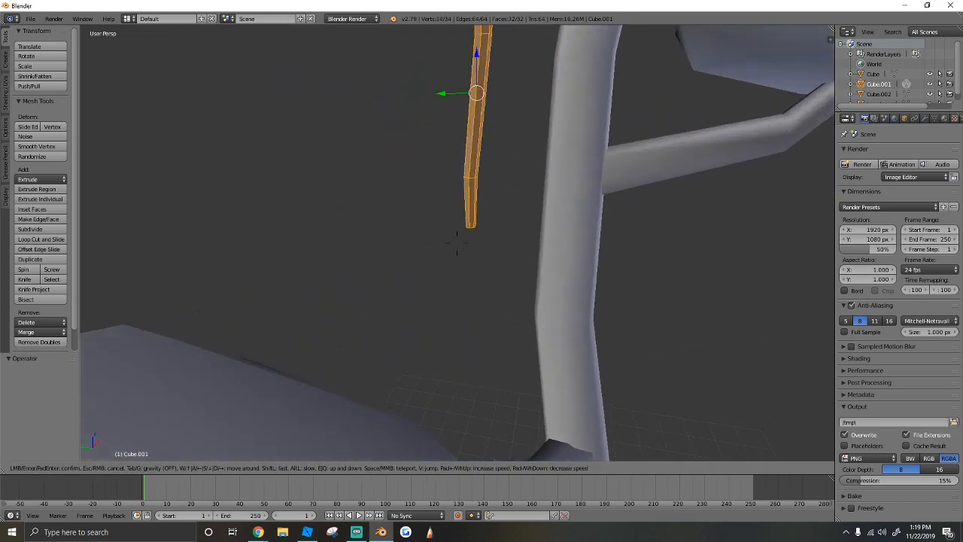
key("s")
left_click(457, 243)
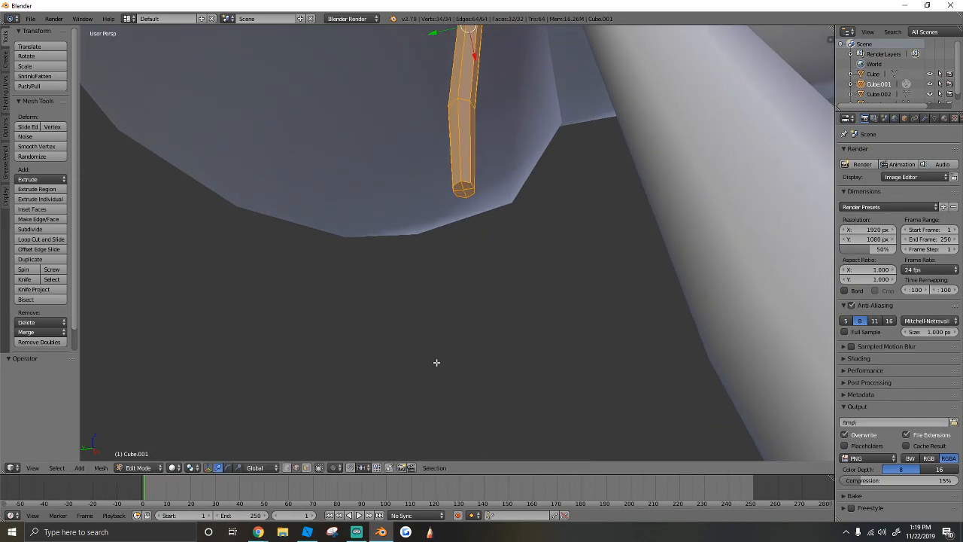
key("a")
right_click(472, 159)
key("a")
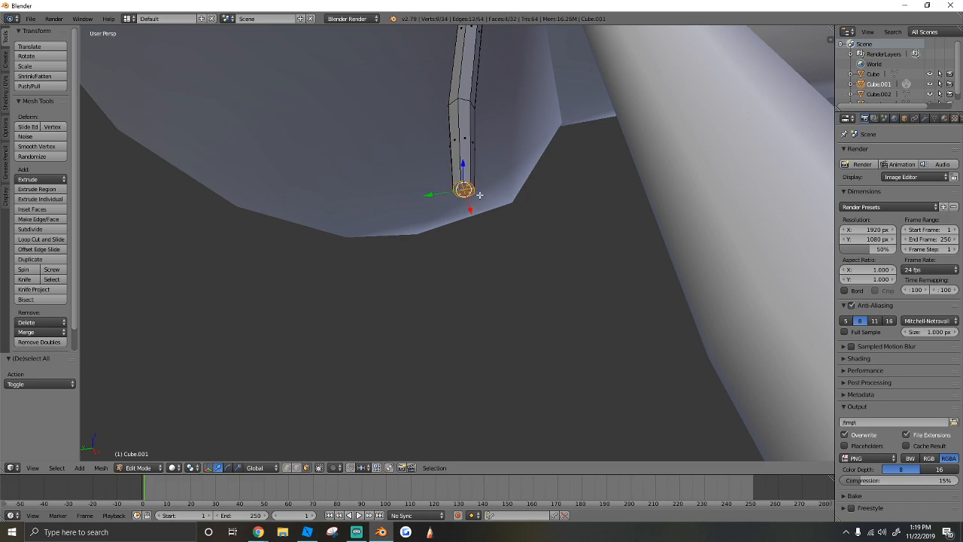
key("x")
left_click(455, 287)
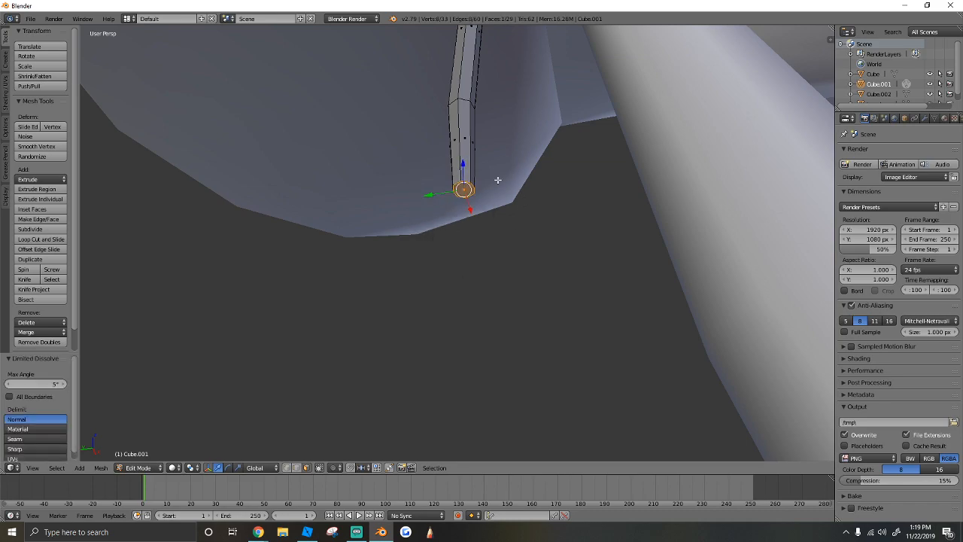
key("ctrl+b")
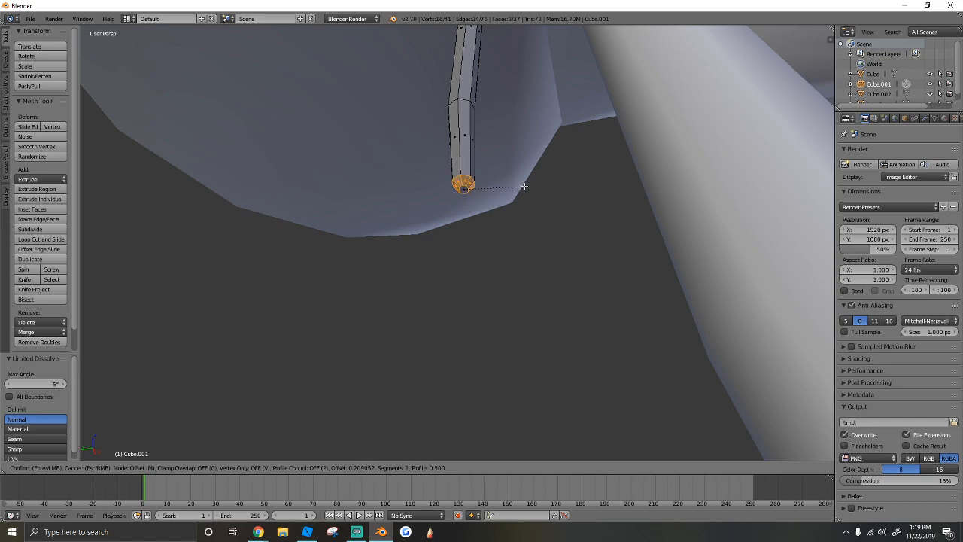
left_click(524, 184)
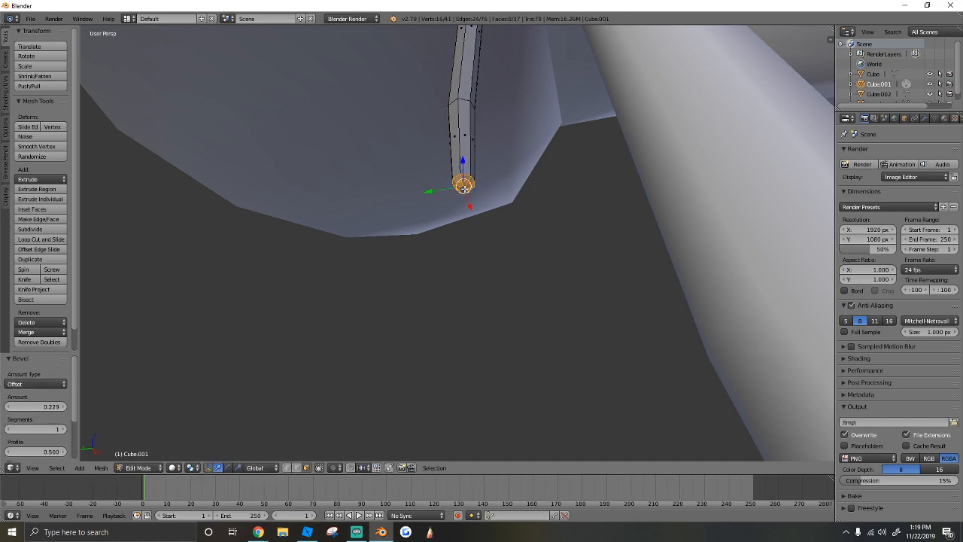
Step: Lower the vine's bottom end face 0.455 along Z to draw it out into a tapered tip
right_click(464, 187)
key("shift+f")
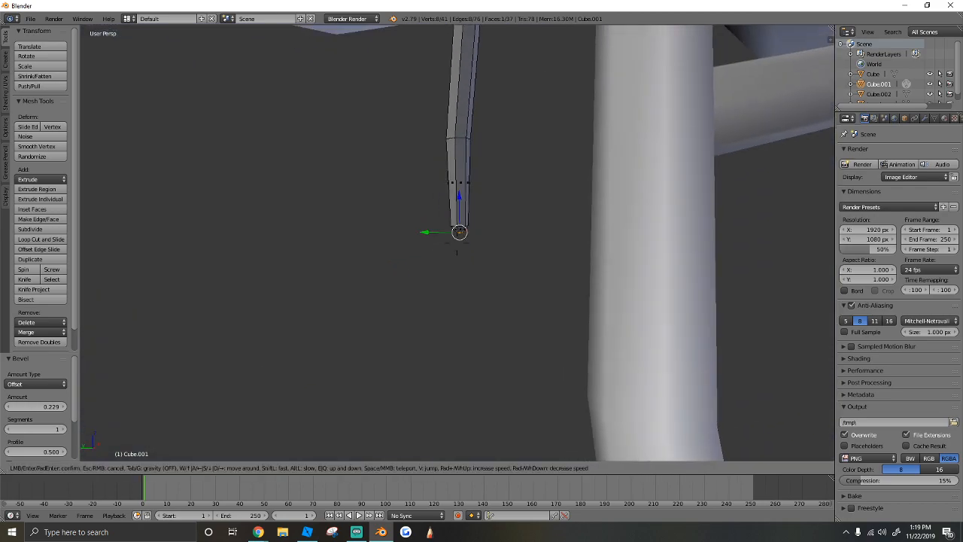
key("Return")
key("g")
key("z")
left_click(458, 245)
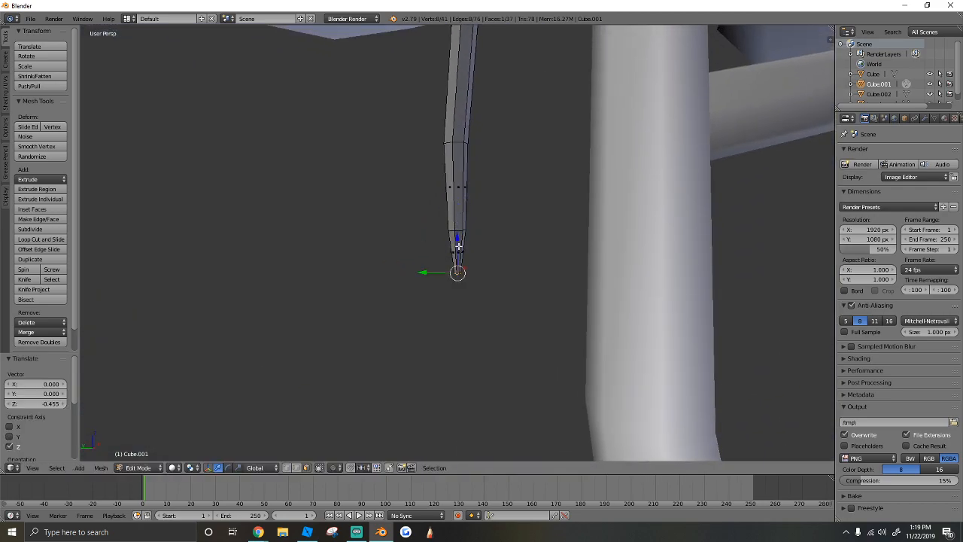
Step: Select the vine's whole mesh and return the vine to Object Mode
scroll(458, 246, "down", 6)
key("a")
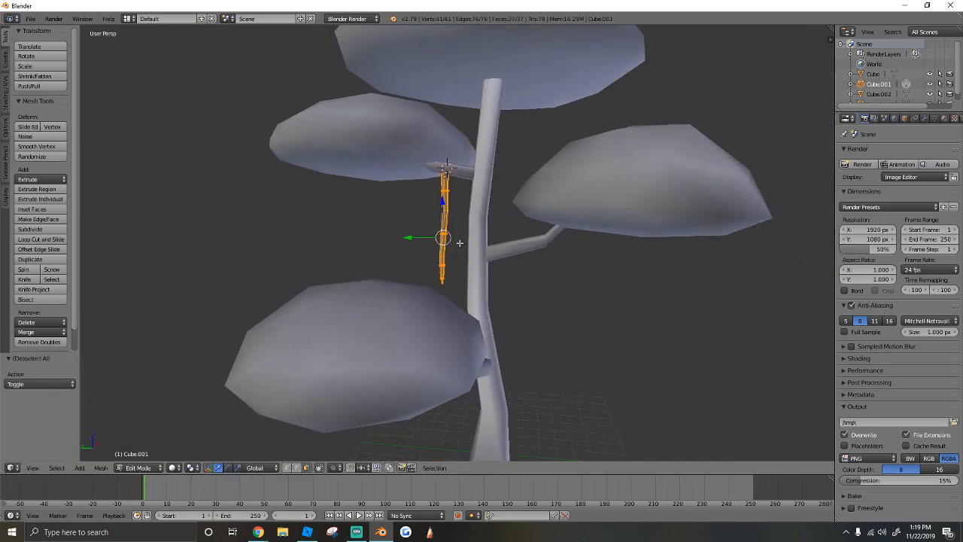
key("shift+f")
key("s")
left_click(457, 243)
left_click(140, 467)
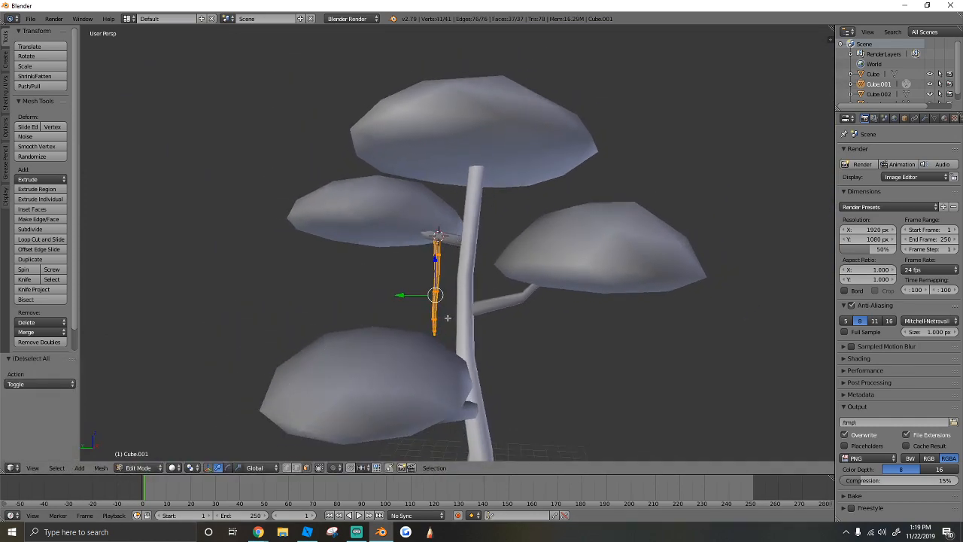
left_click(6, 95)
left_click(28, 57)
left_click(137, 467)
left_click(140, 457)
Step: Duplicate the vine and move the copy along Y and Z so it hangs beneath the foliage on the opposite branch
key("shift+f")
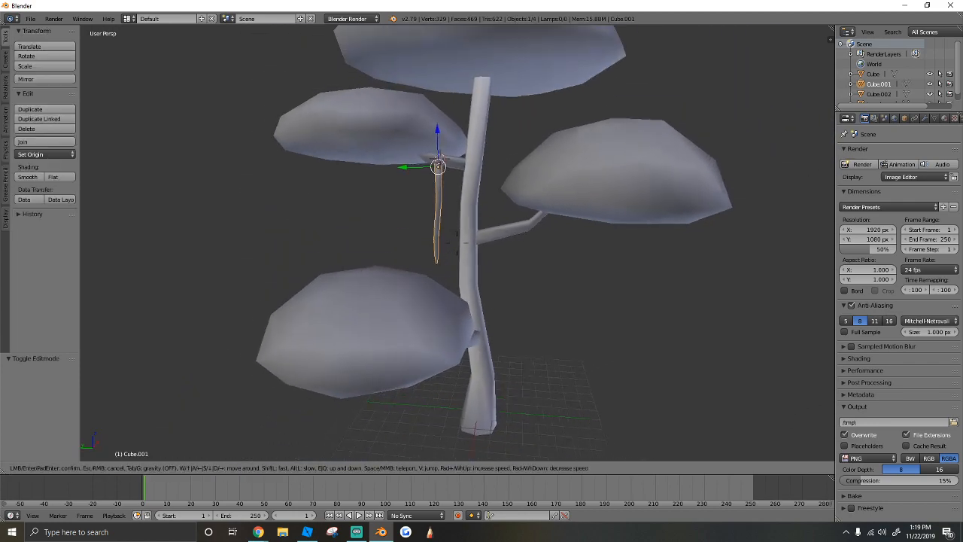
key("s")
left_click(459, 246)
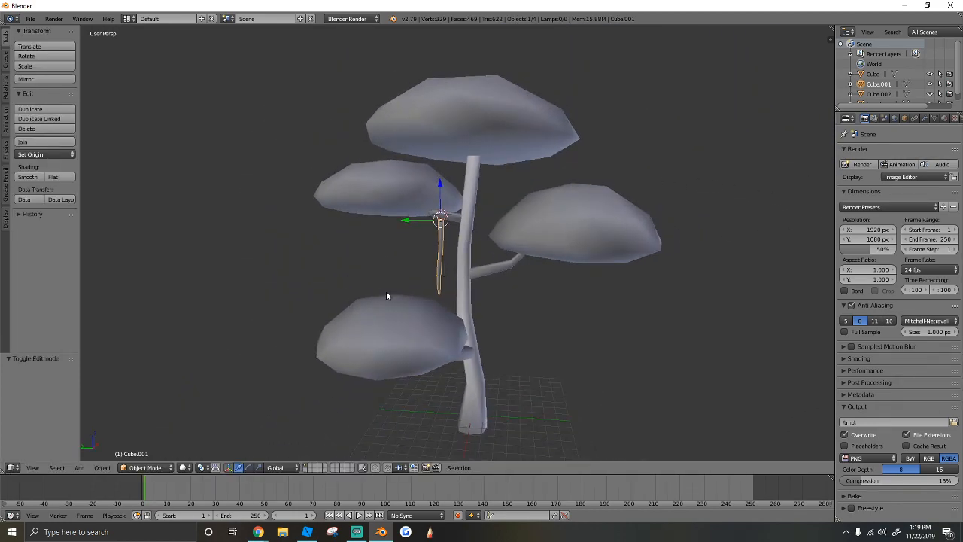
key("shift+d")
left_click(455, 279)
left_click_drag(405, 220, 515, 237)
left_click_drag(544, 195, 412, 342)
Step: Duplicate the vine again and move the copy 9.040 along Y to the lowest foliage clump
key("shift+d")
left_click(521, 244)
key("shift+f")
key("s")
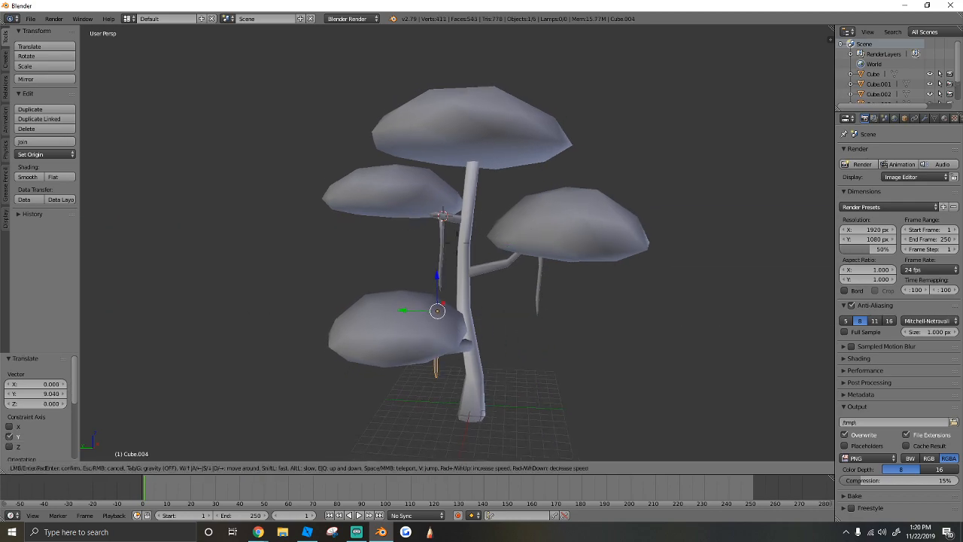
key("d")
key("w")
left_click(458, 243)
Step: Reposition the newest vine under the lowest foliage clump and scale it uniformly by 0.480
left_click_drag(489, 239, 409, 283)
key("s")
left_click(427, 285)
key("shift+f")
key("w")
key("s")
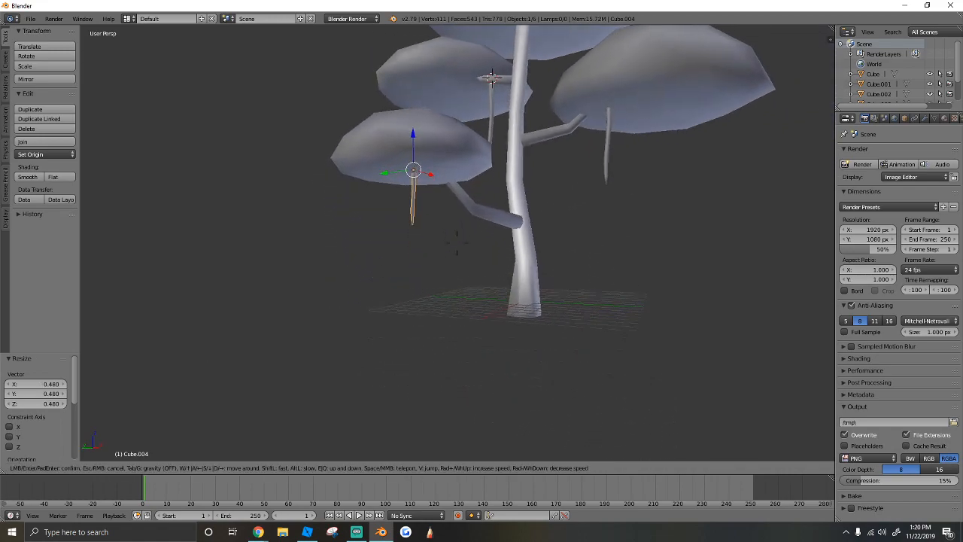
key("w")
left_click(457, 242)
Step: Adjust the vine's position under the lowest foliage clump and scale it uniformly by 1.511
left_click_drag(420, 223, 451, 237)
key("s")
left_click(462, 234)
key("shift+f")
key("s")
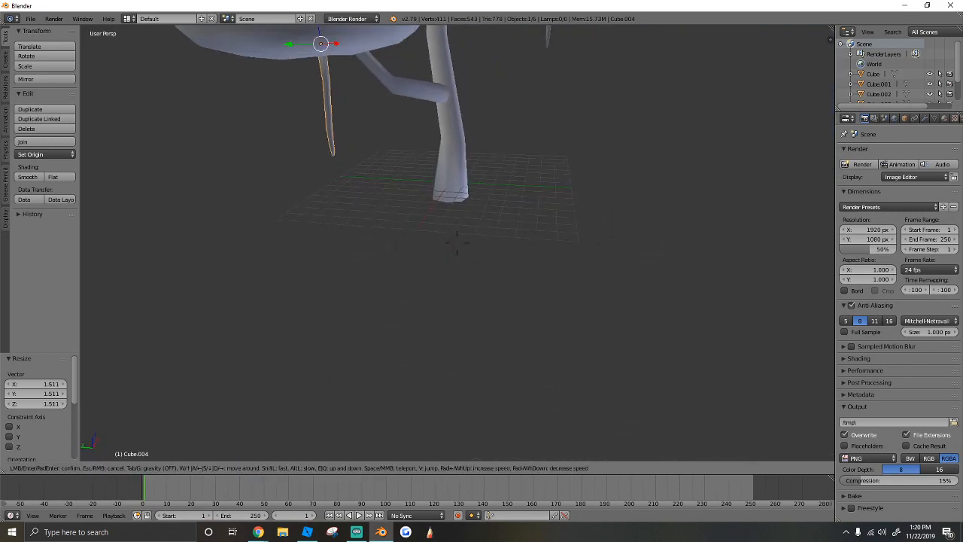
left_click(456, 246)
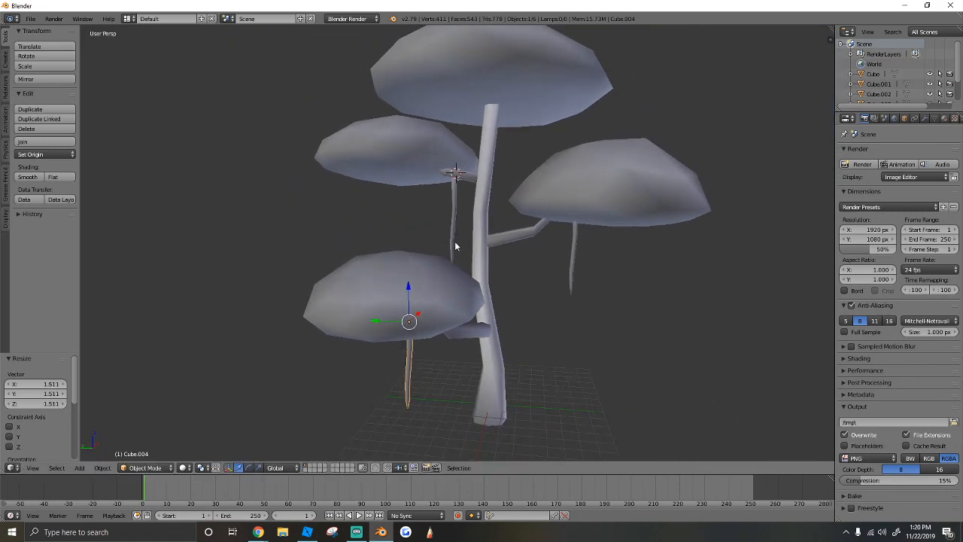
Step: Deselect the vine, select the foliage object and put it in Sculpt Mode
key("a")
key("shift+f")
key("w")
key("s")
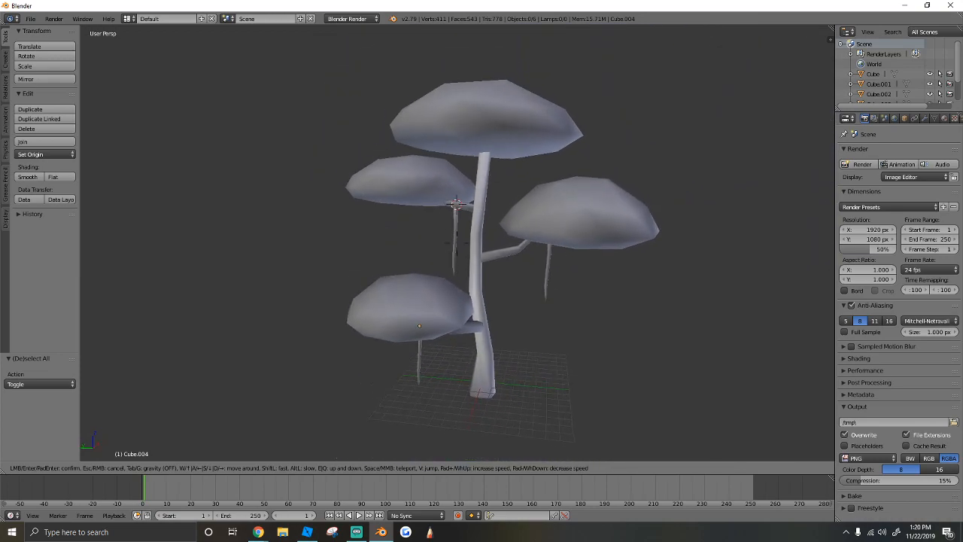
left_click(456, 243)
right_click(484, 180)
key("a")
key("shift+f")
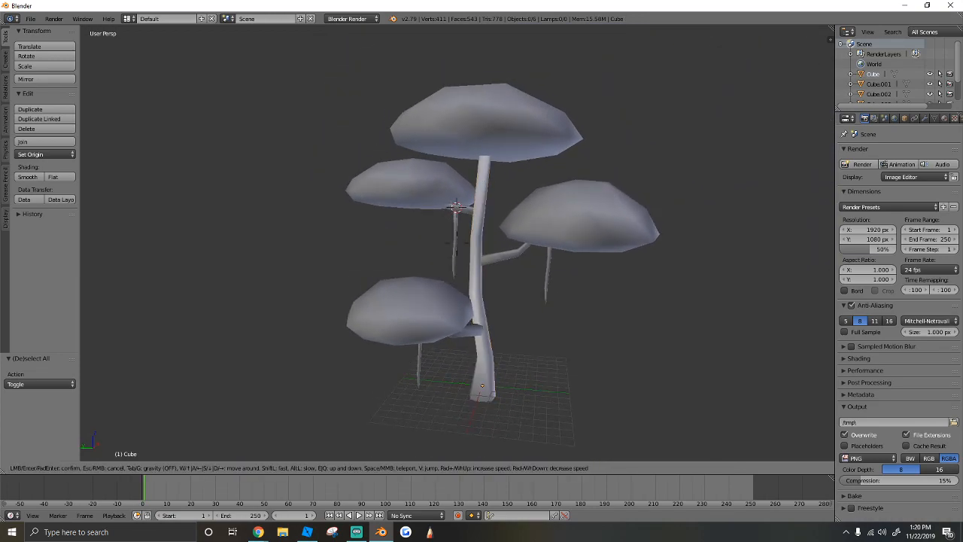
key("s")
left_click(456, 245)
right_click(455, 245)
left_click(145, 467)
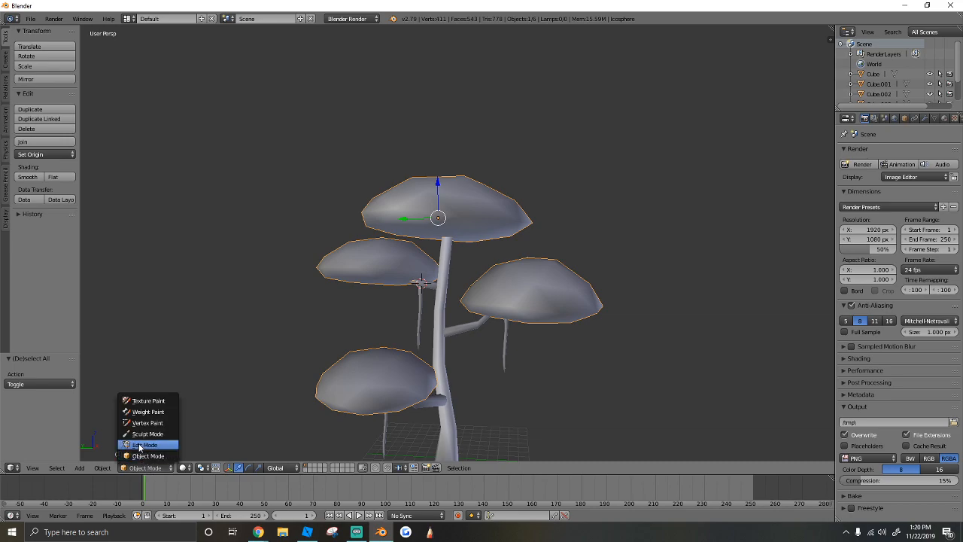
left_click(150, 433)
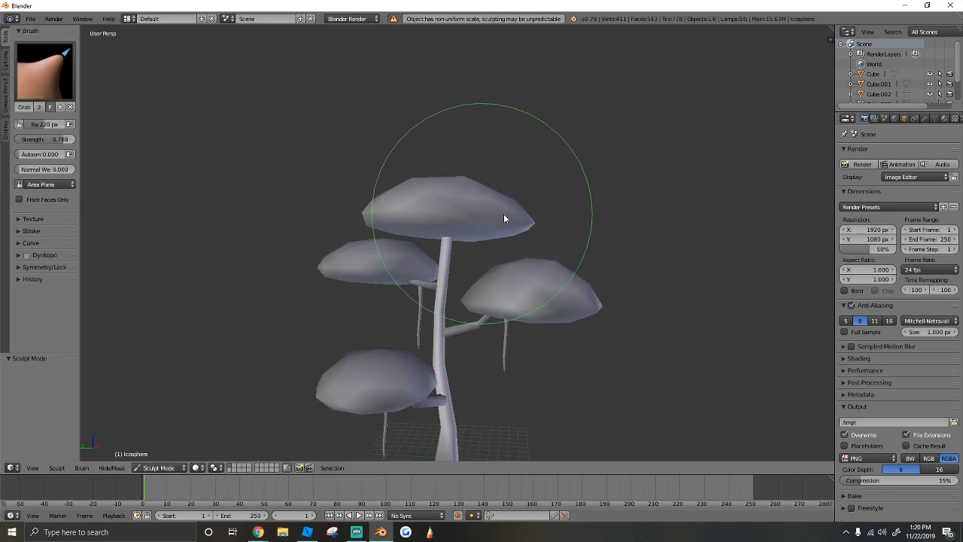
Step: Reshape the outlines of the foliage clumps with short Grab brush strokes, and return the foliage to Object Mode
left_click_drag(475, 186, 486, 174)
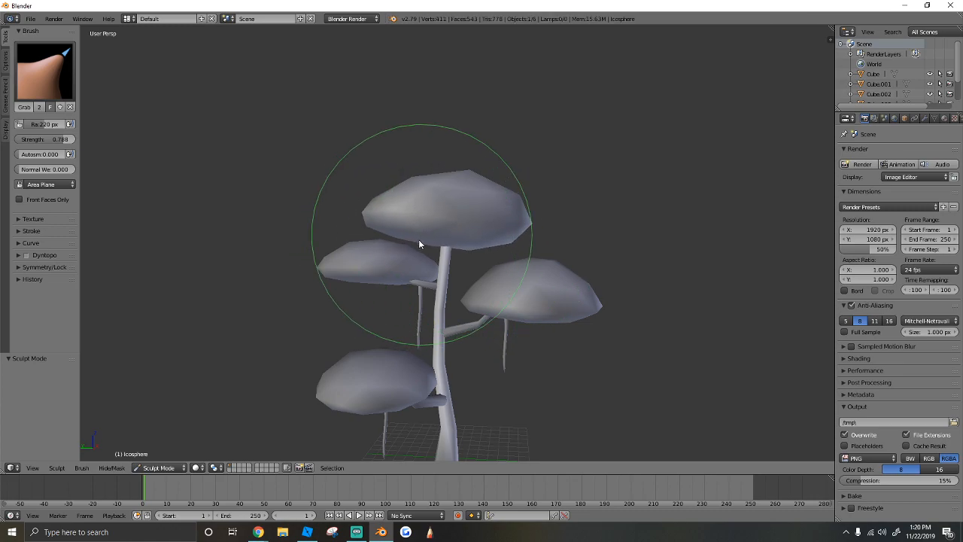
left_click_drag(377, 219, 377, 225)
left_click_drag(526, 211, 531, 206)
left_click_drag(530, 259, 534, 265)
left_click_drag(479, 289, 473, 286)
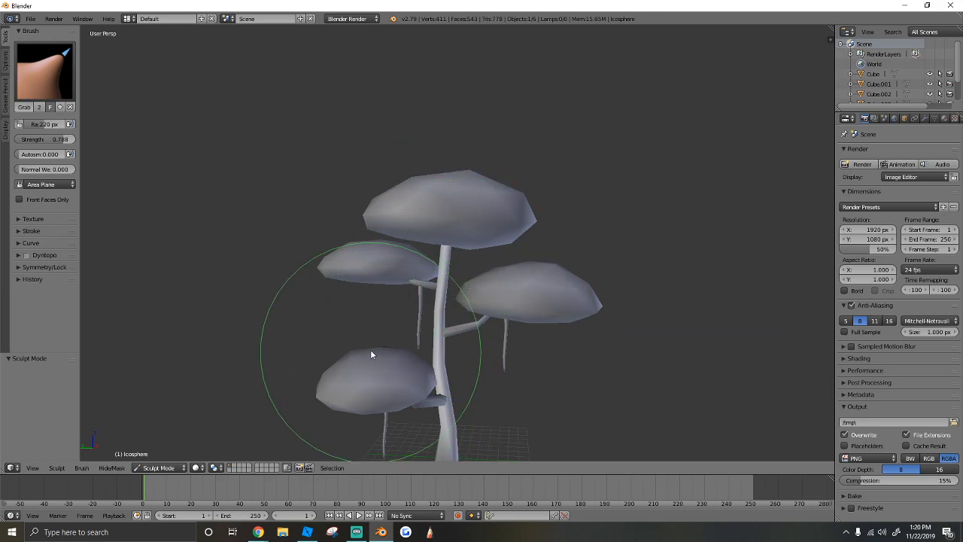
left_click(153, 467)
left_click(152, 468)
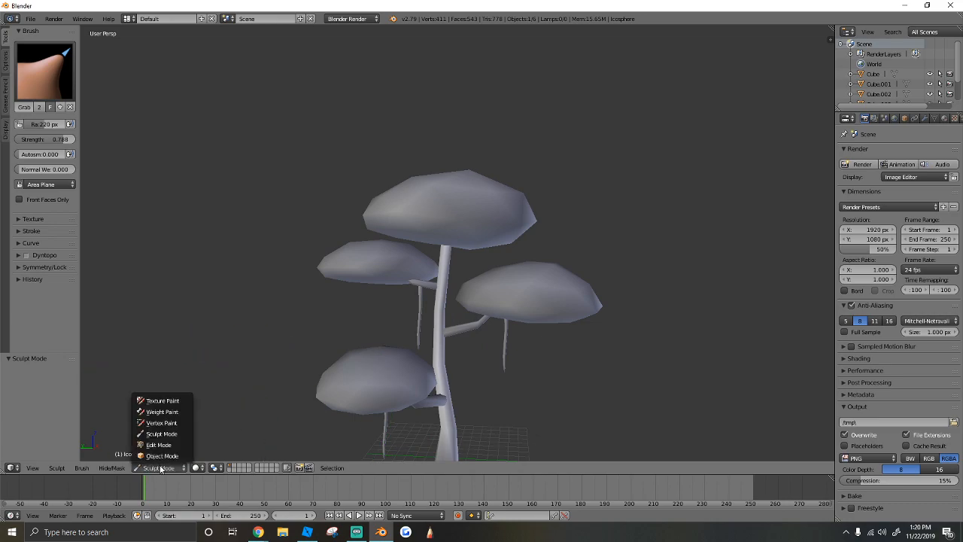
left_click(162, 455)
Step: Try to join the foliage and the hanging vines into one object, undo the join and clear the selection
key("shift+f")
left_click(406, 266)
right_click(406, 266, "shift")
right_click(476, 305, "shift")
key("ctrl+j")
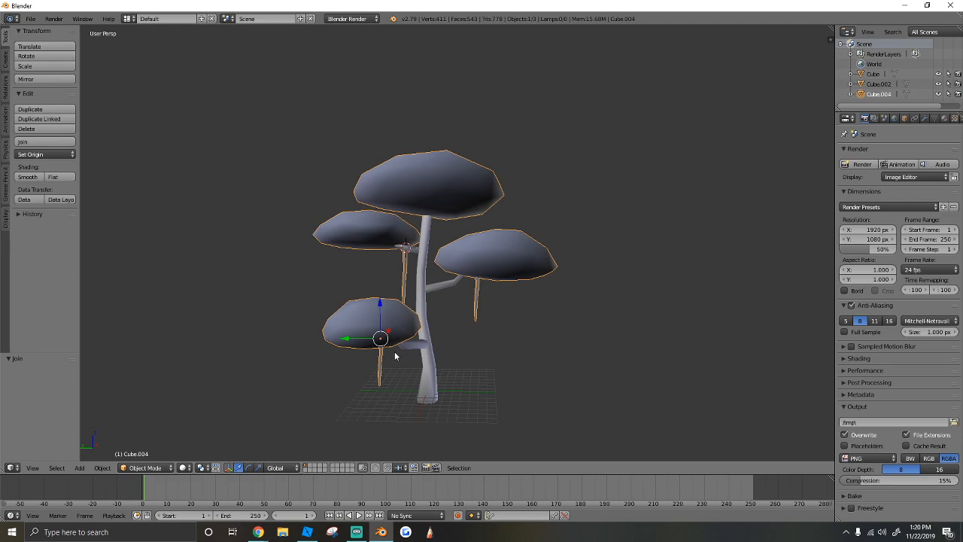
key("ctrl+z")
left_click(439, 334)
key("a")
key("a")
key("a")
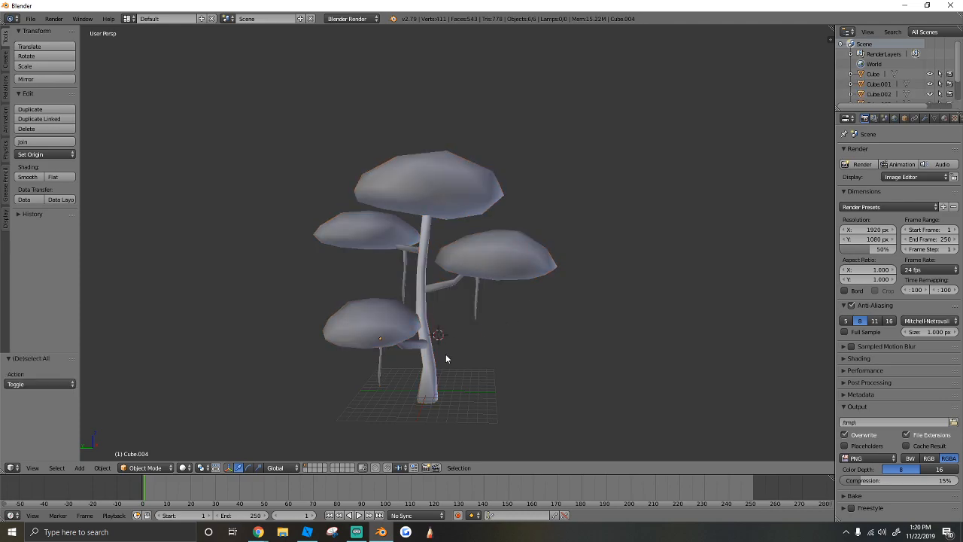
Step: Join the separate lower side branch with the trunk into one object
right_click(435, 300)
right_click(419, 304, "shift")
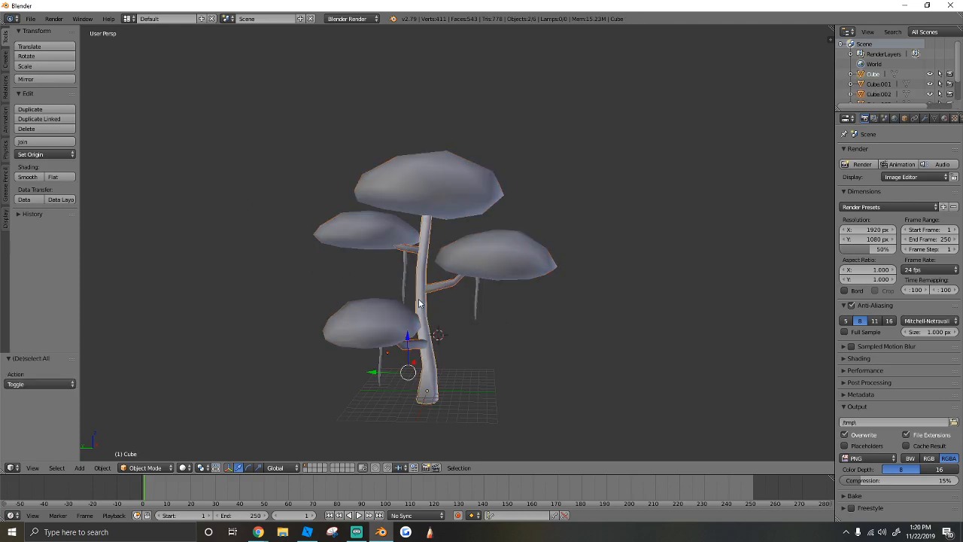
key("ctrl+j")
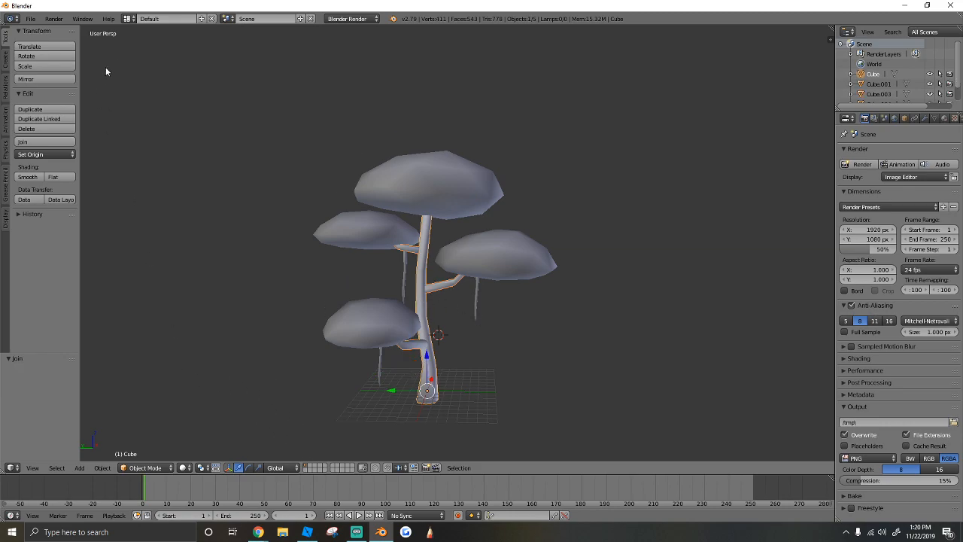
Step: Export the tree base as a Wavefront OBJ named treebase in the Documents folder
left_click(30, 18)
mouse_move(94, 220)
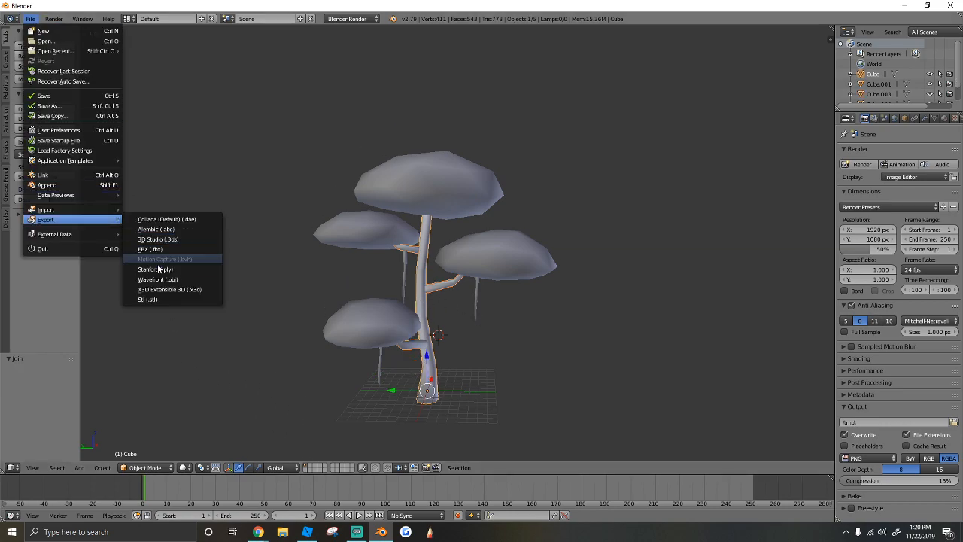
left_click(158, 279)
left_click(190, 58)
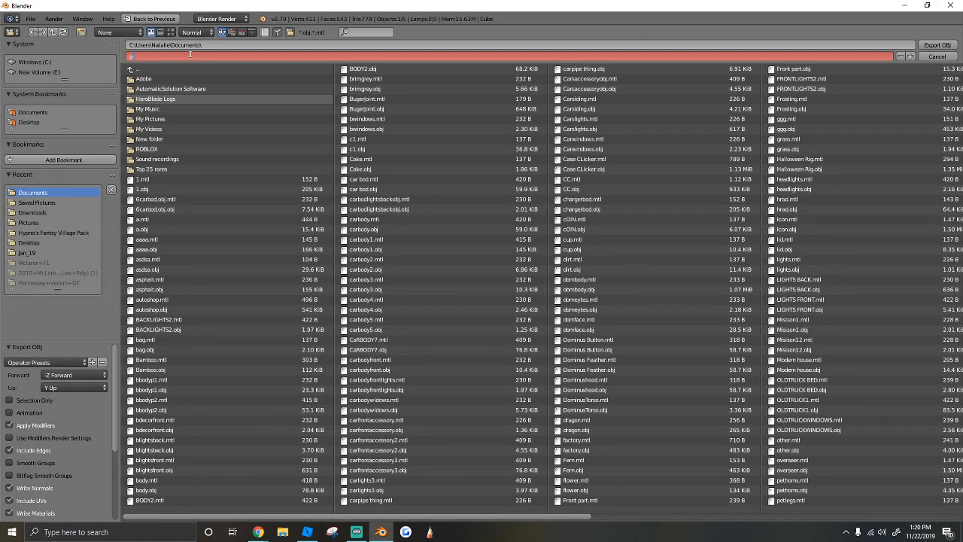
type("treebase")
left_click(937, 45)
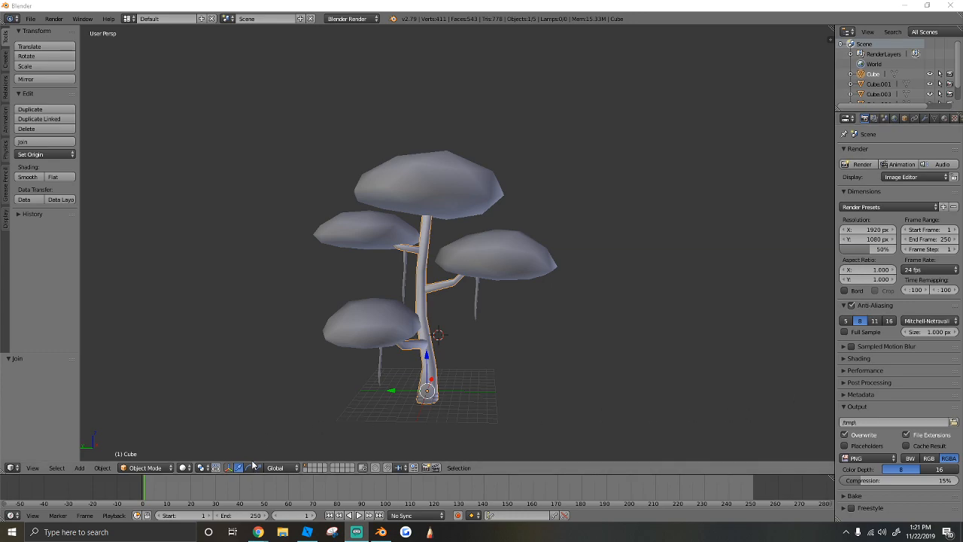
Step: Switch to the Pinata Sim place in Roblox Studio, view the grass area and activate the Select tool
left_click(307, 531)
right_click(466, 214)
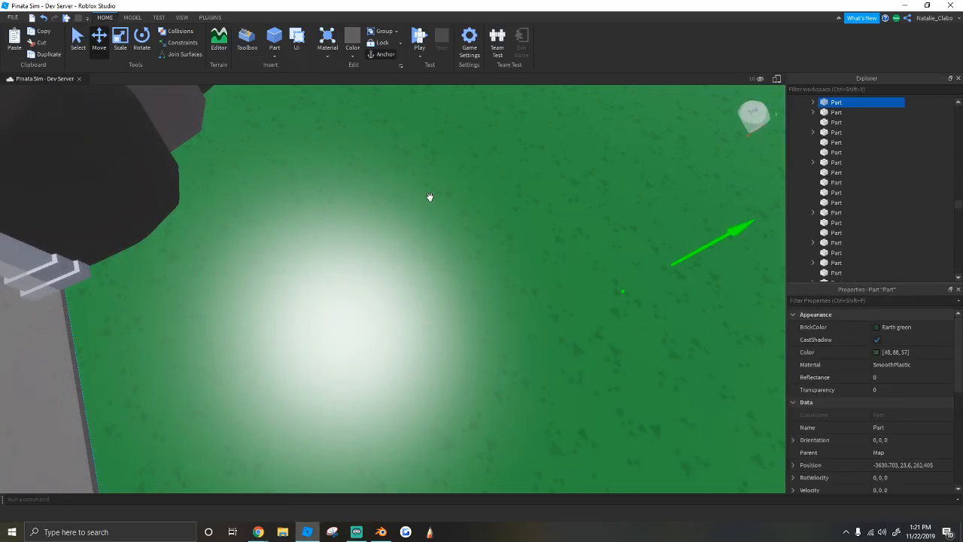
right_click_drag(429, 198, 472, 158)
left_click(373, 43)
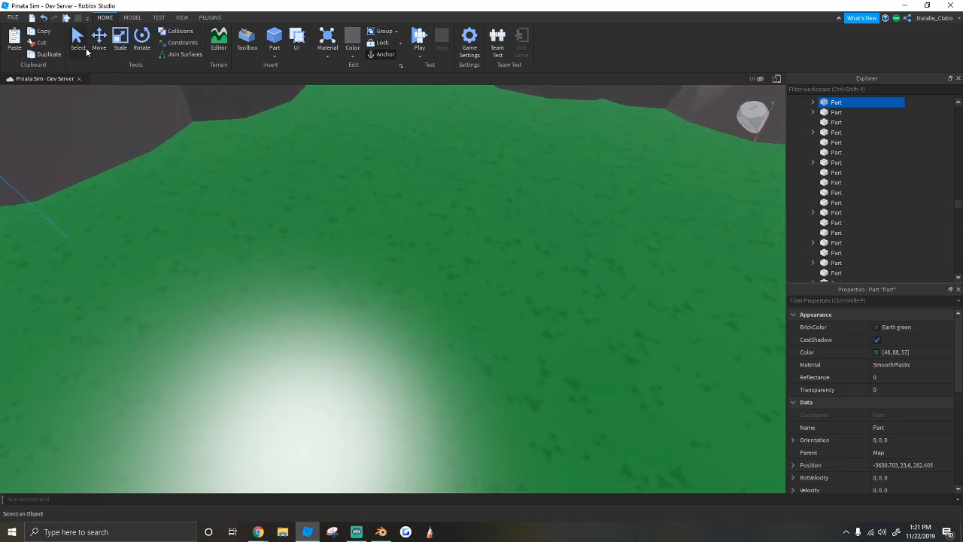
left_click(87, 49)
key("w")
Step: Deselect the current part and insert a MeshPart on the grass
right_click(401, 280)
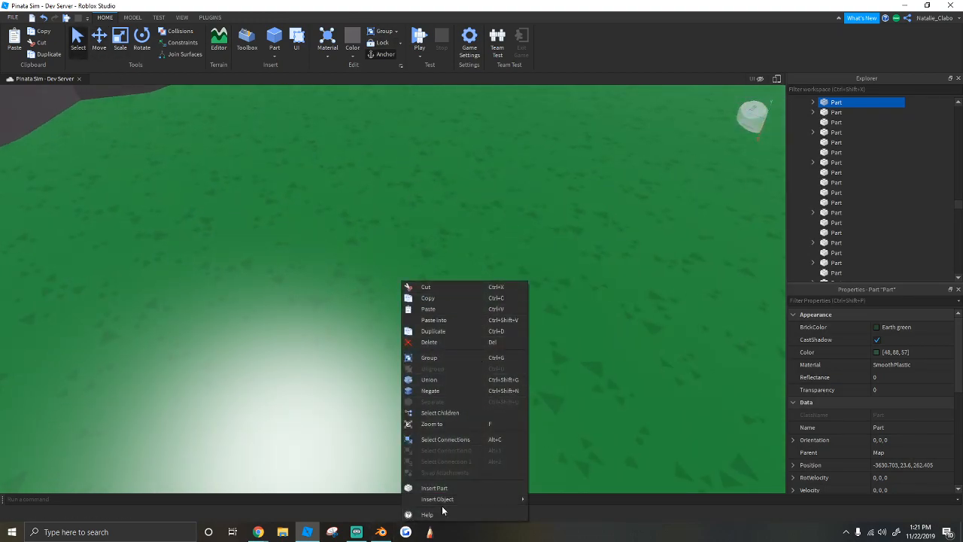
mouse_move(466, 498)
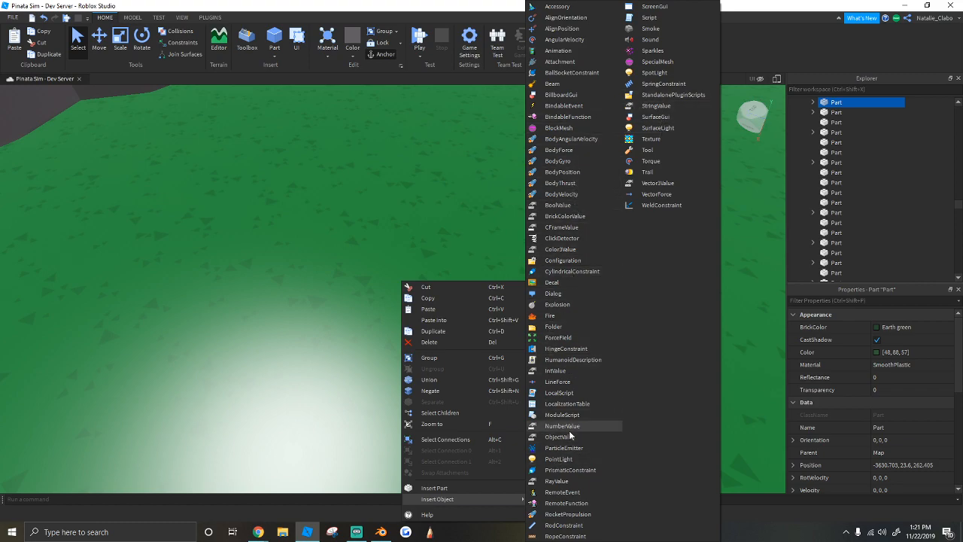
left_click(318, 198)
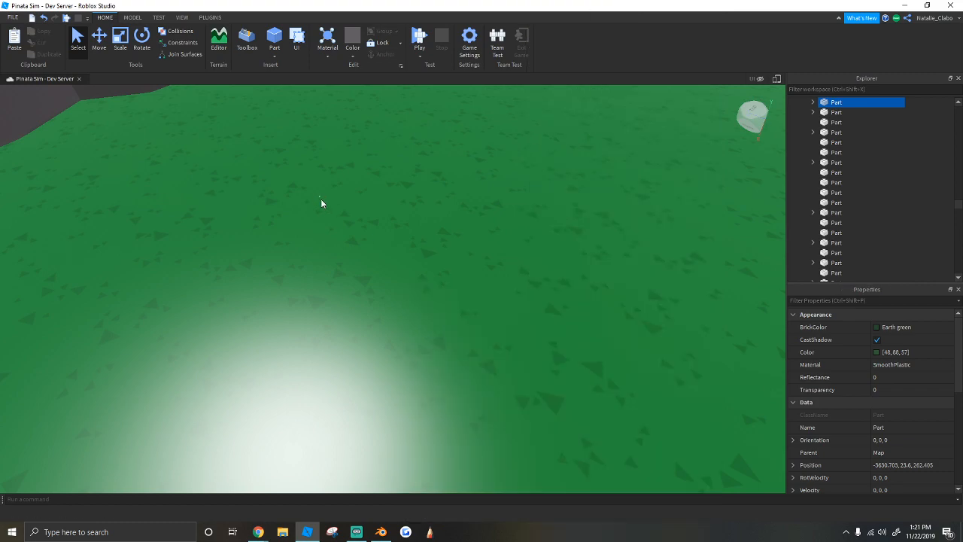
right_click(421, 331)
mouse_move(463, 305)
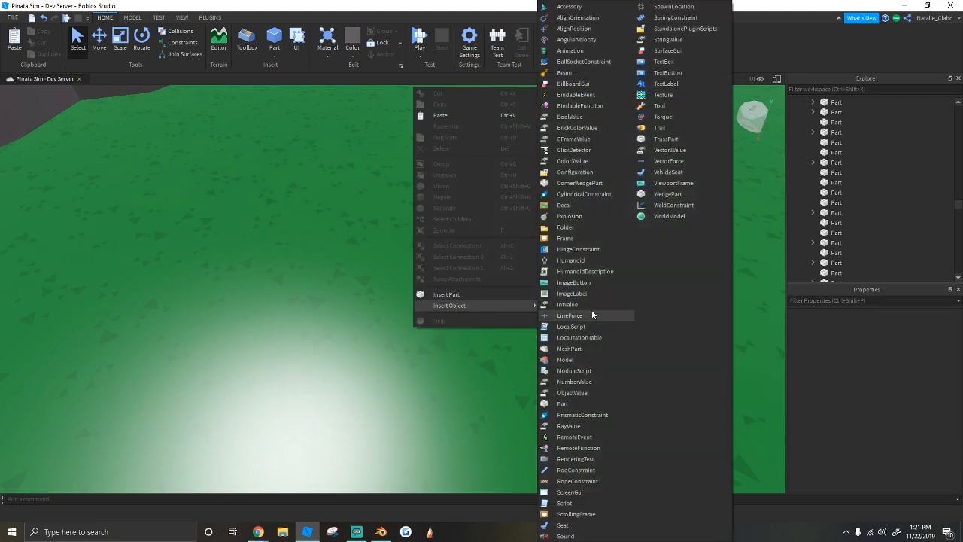
left_click(569, 348)
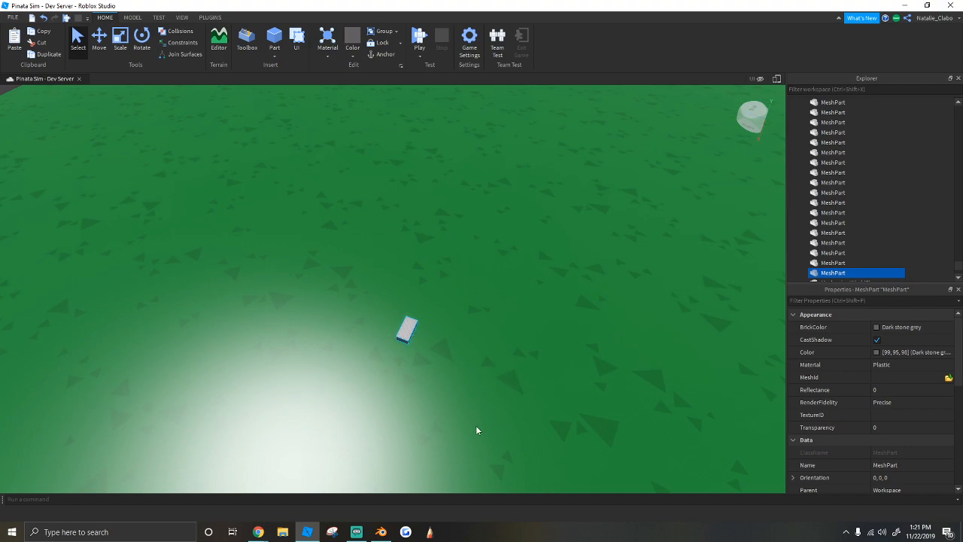
Step: Load the treebase file from Documents as the new MeshPart's mesh, declining to move it to the mesh's stored location
scroll(439, 337, "up", 5)
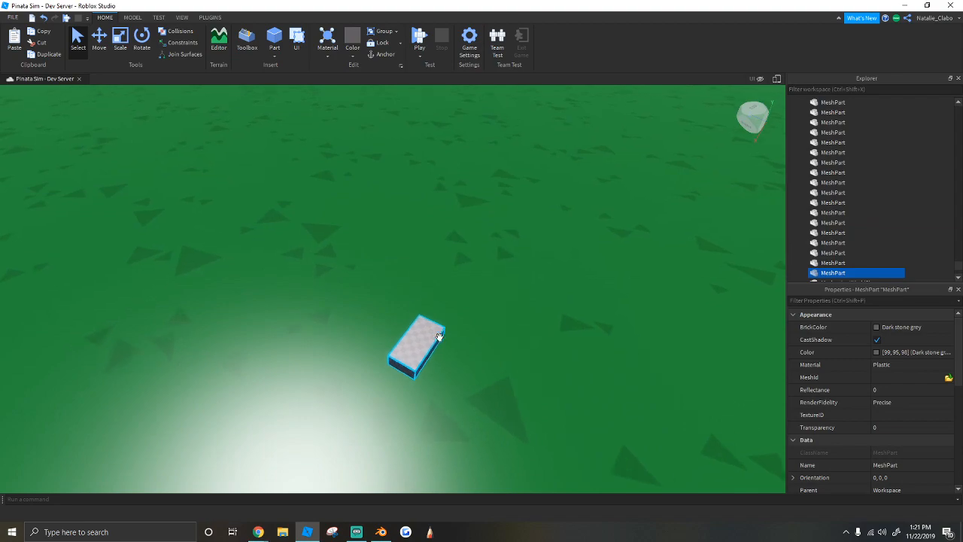
left_click_drag(439, 337, 444, 283)
left_click(470, 305)
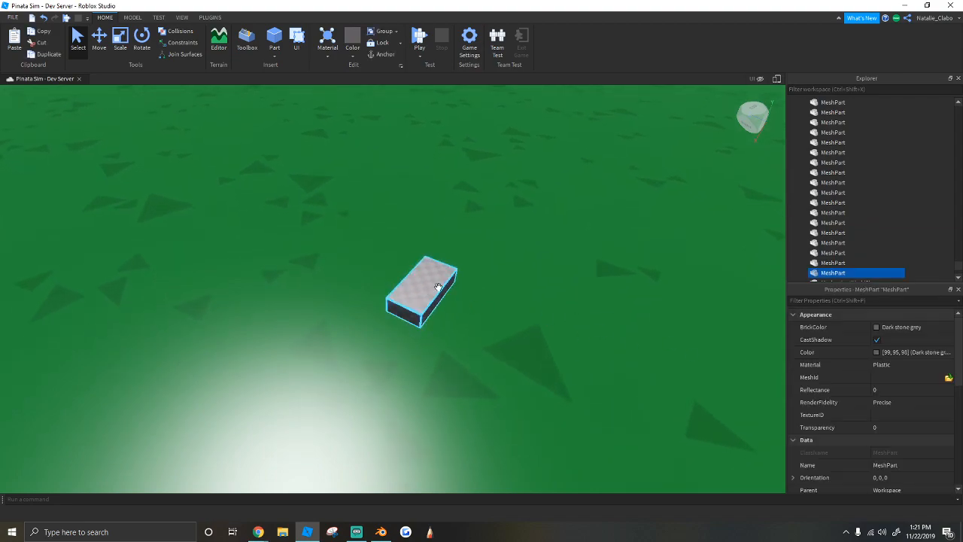
left_click(948, 378)
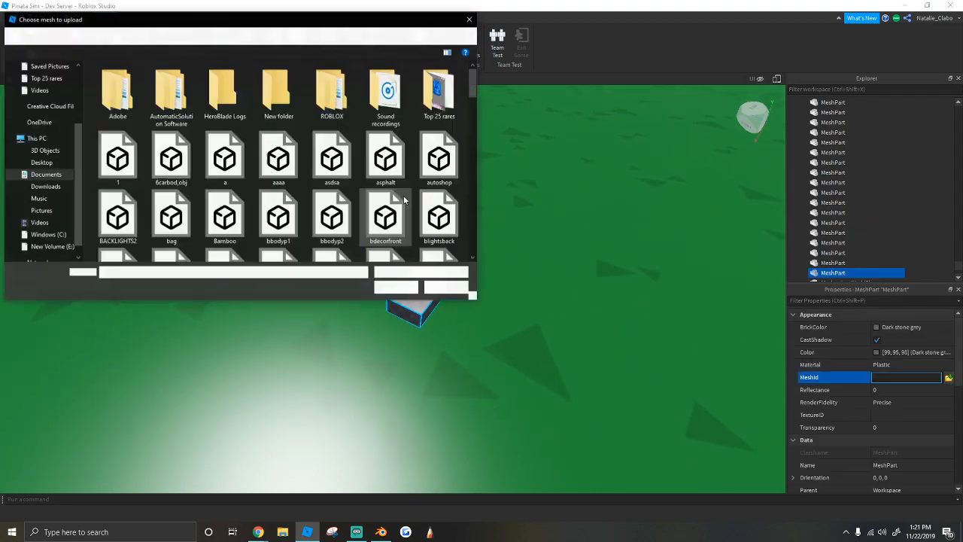
scroll(331, 189, "down", 3)
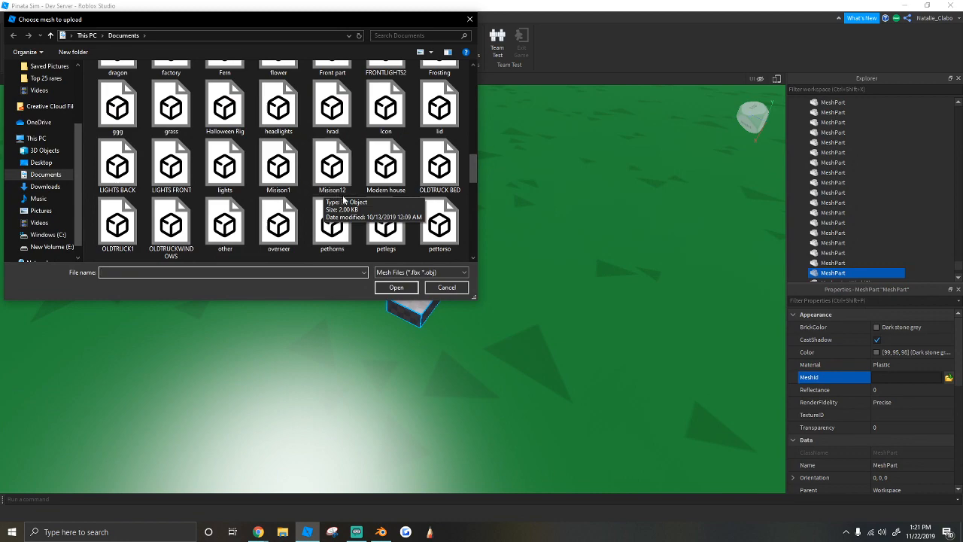
scroll(354, 220, "up", 3)
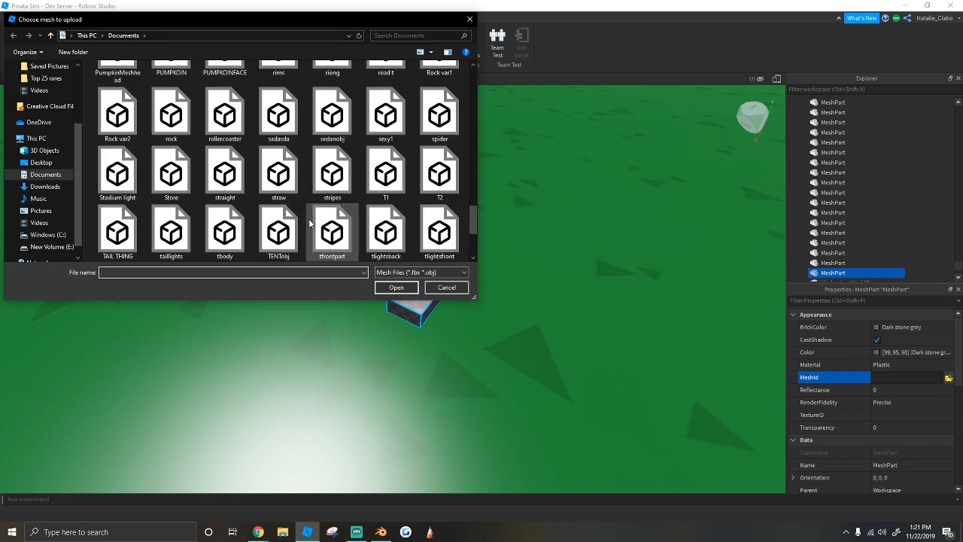
scroll(323, 224, "down", 5)
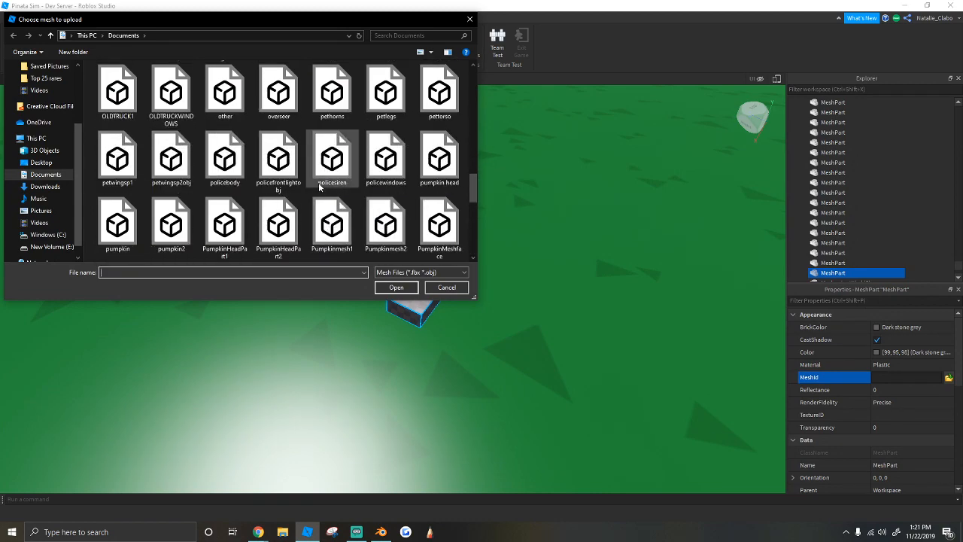
scroll(324, 189, "down", 4)
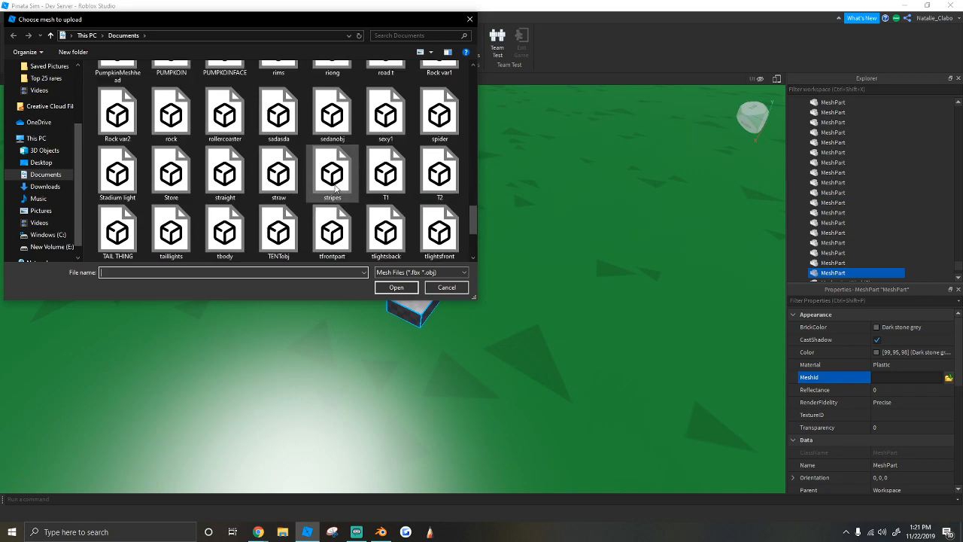
scroll(349, 234, "down", 2)
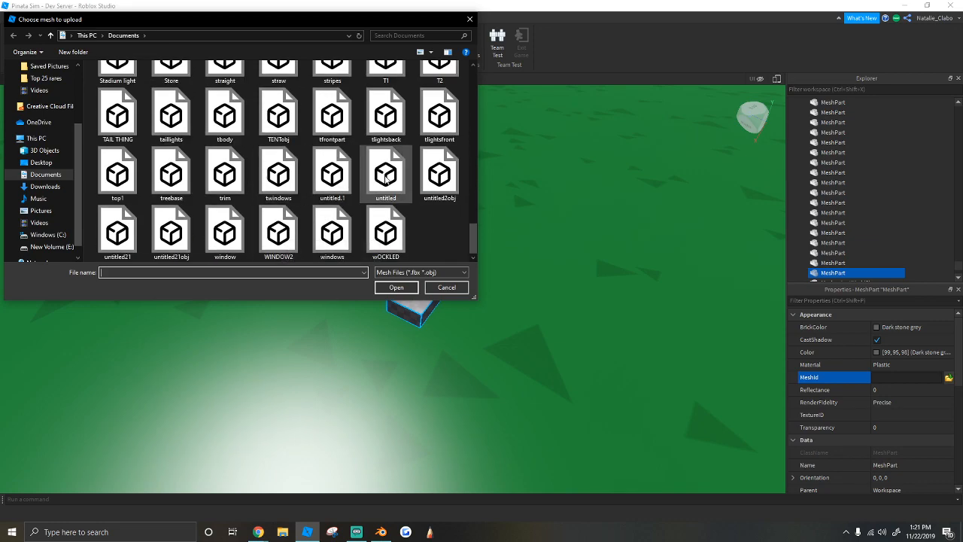
scroll(169, 124, "up", 2)
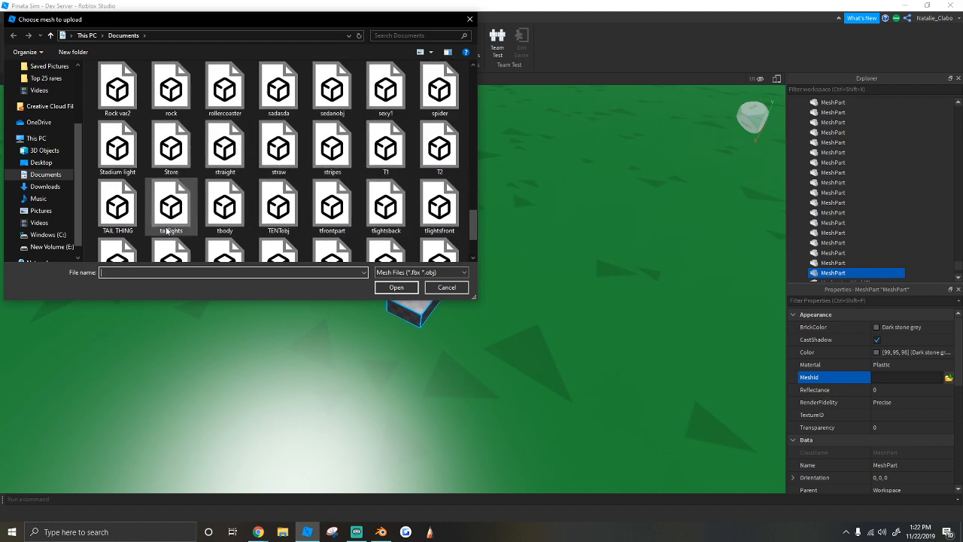
scroll(200, 229, "down", 2)
left_click(192, 188)
left_click(407, 290)
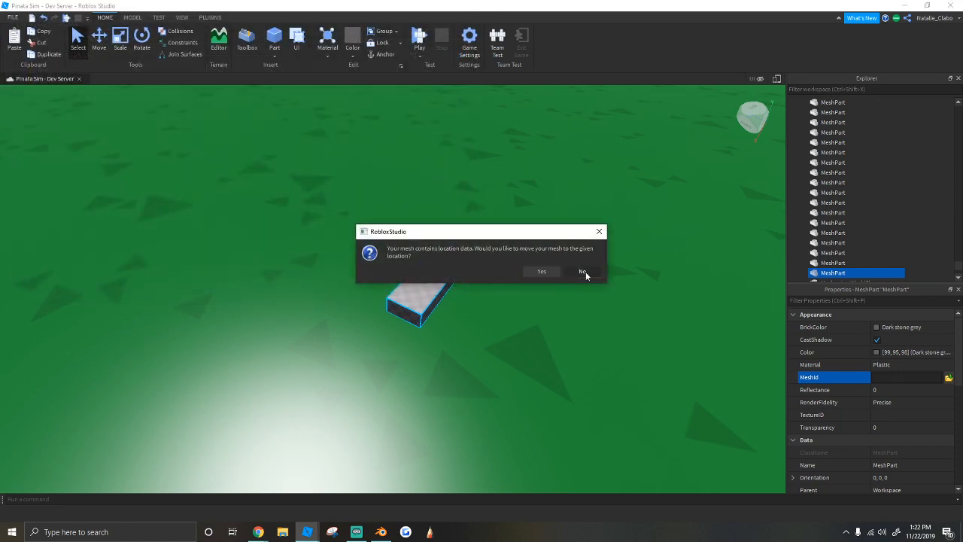
left_click(582, 272)
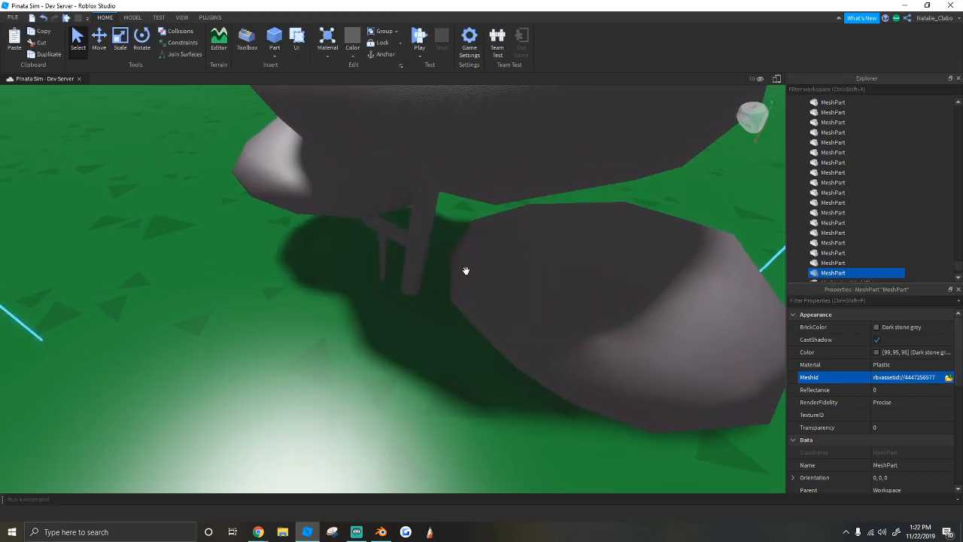
Step: Examine the imported tree mesh on the grass from farther away and from the side
scroll(466, 272, "down", 4)
right_click_drag(466, 272, 428, 286)
left_click_drag(428, 286, 365, 290)
scroll(367, 292, "down", 2)
right_click_drag(365, 290, 366, 294)
right_click(351, 294)
left_click(407, 356)
Step: Switch to Blender and re-export only the selected trunk with its branches as a Wavefront OBJ, overwriting treebase.obj in Documents
left_click(381, 532)
left_click(30, 18)
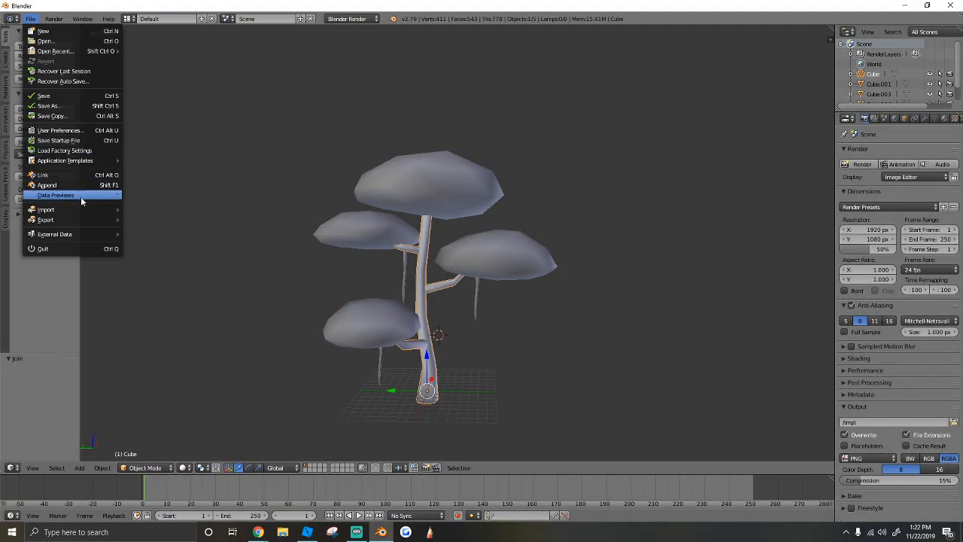
mouse_move(73, 220)
left_click(168, 277)
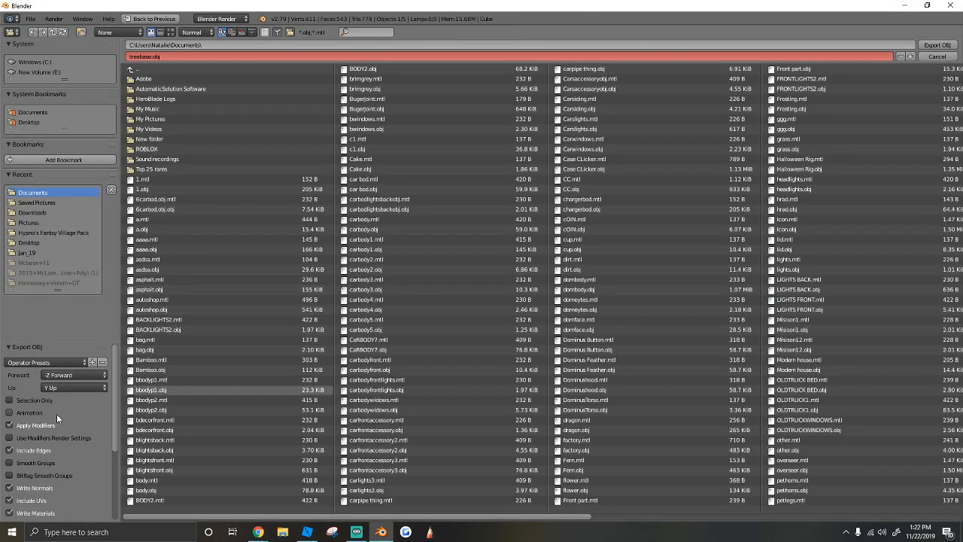
left_click(48, 403)
left_click(936, 45)
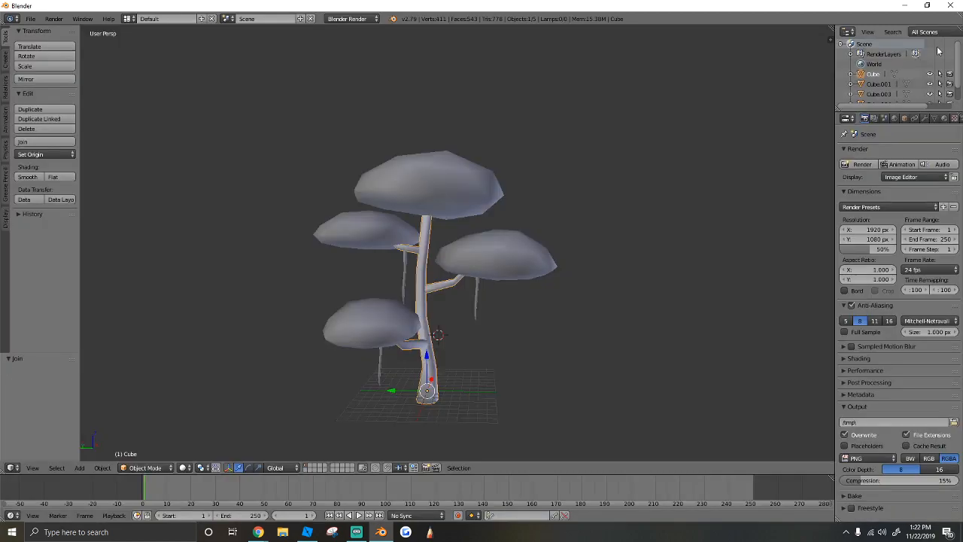
Step: Switch to Roblox Studio and replace the MeshPart's mesh with the re-exported treebase file from Documents
left_click(307, 532)
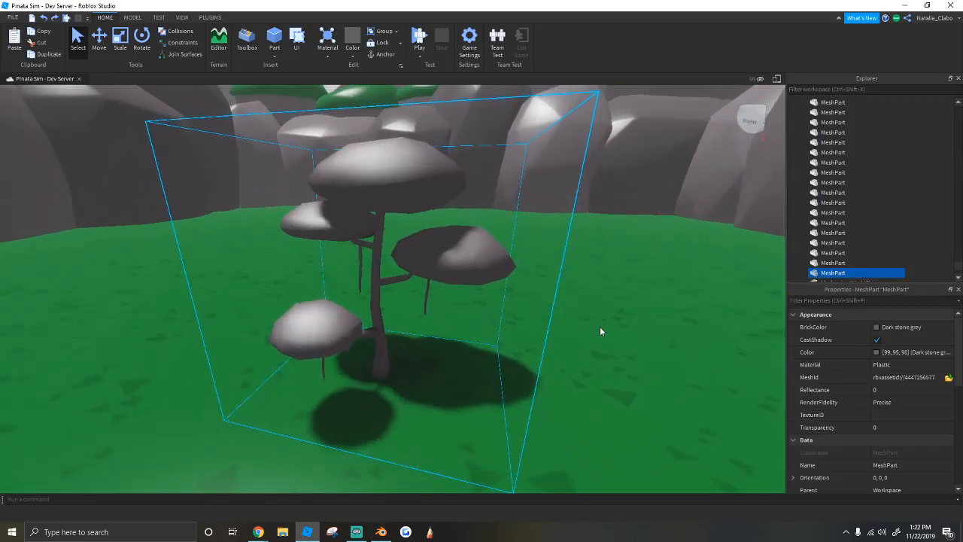
left_click(835, 377)
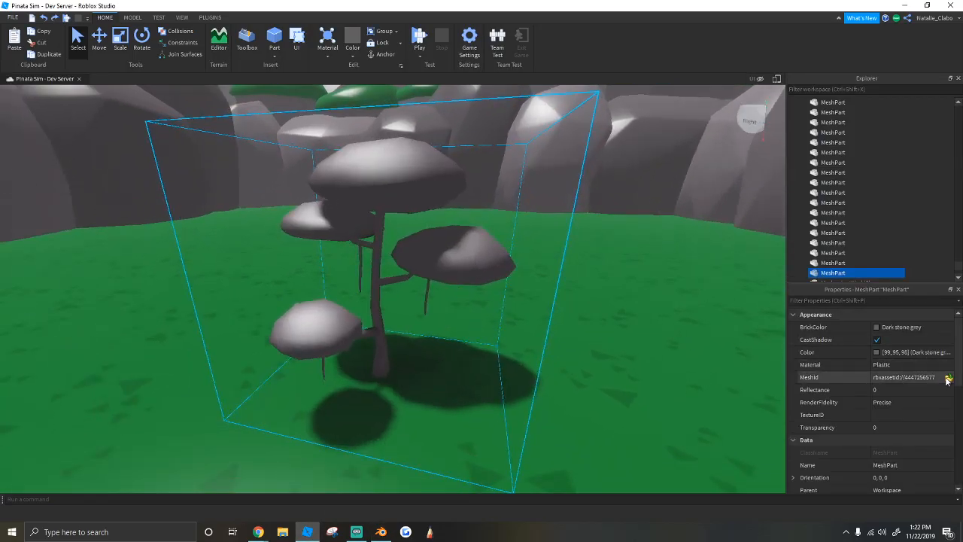
left_click(947, 377)
scroll(398, 186, "down", 5)
scroll(399, 185, "down", 3)
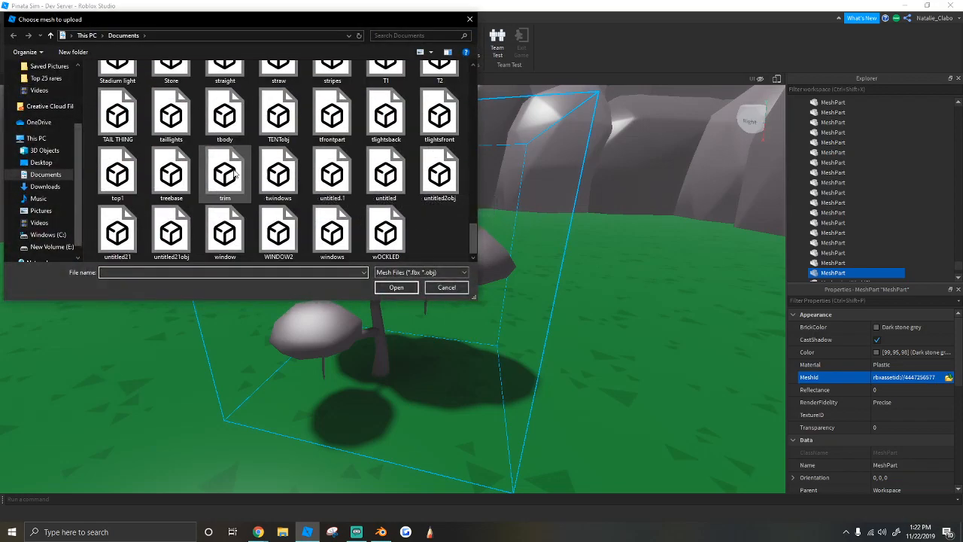
left_click(396, 287)
left_click(542, 270)
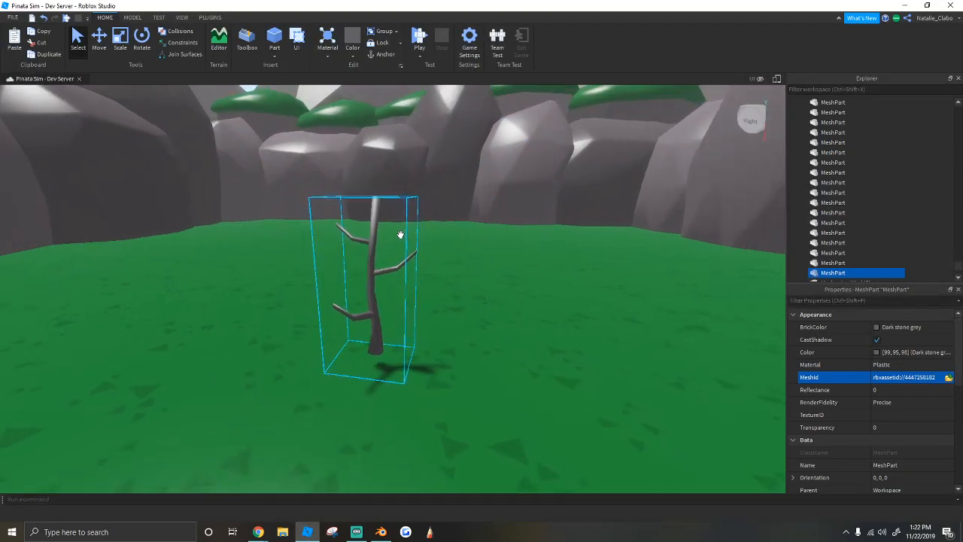
scroll(399, 235, "up", 5)
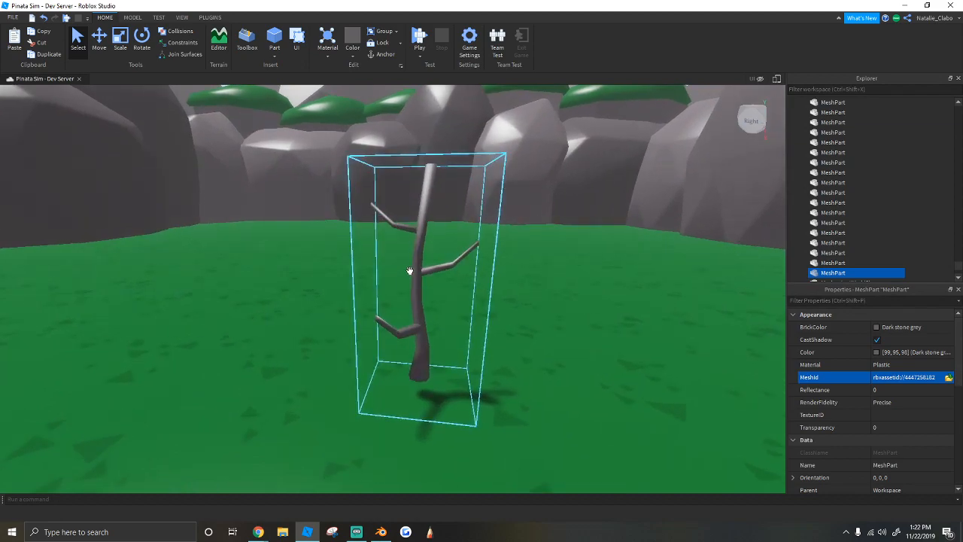
Step: Duplicate the trunk mesh, switch to Blender and join the four leaf canopies into one object
scroll(408, 248, "up", 2)
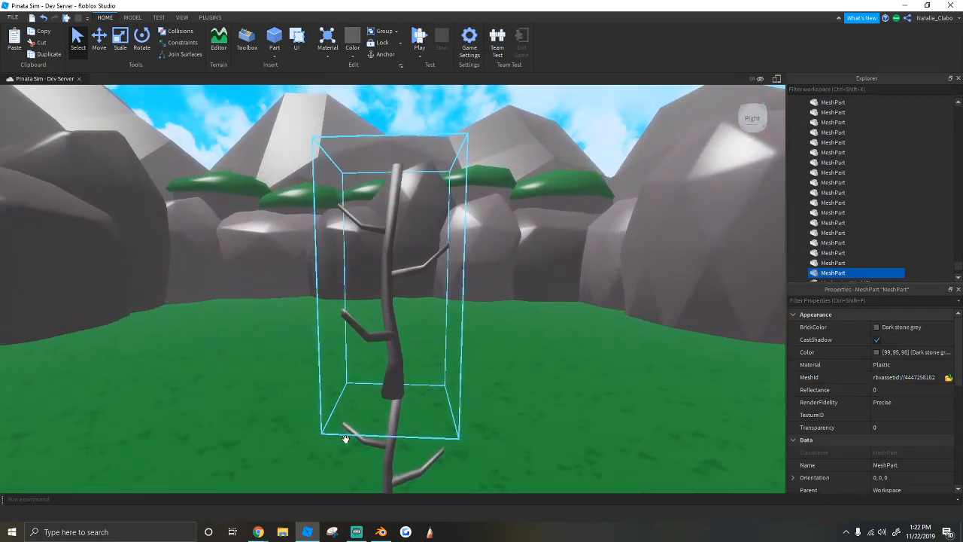
left_click(380, 532)
right_click(377, 308)
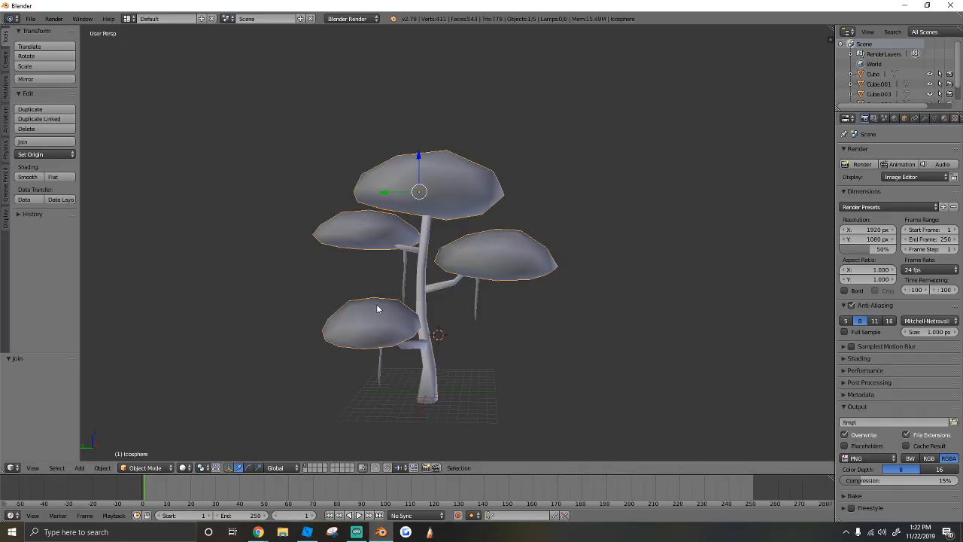
left_click(29, 19)
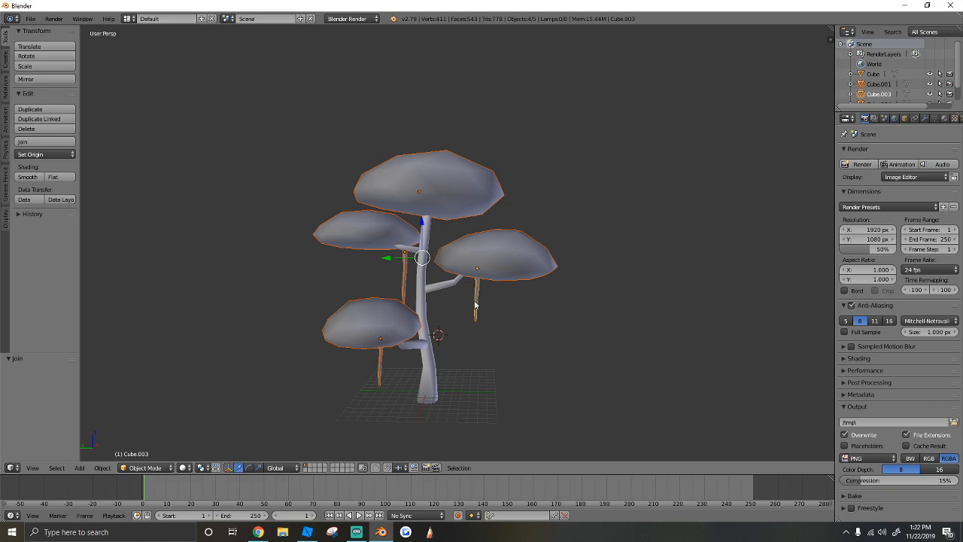
key("ctrl+j")
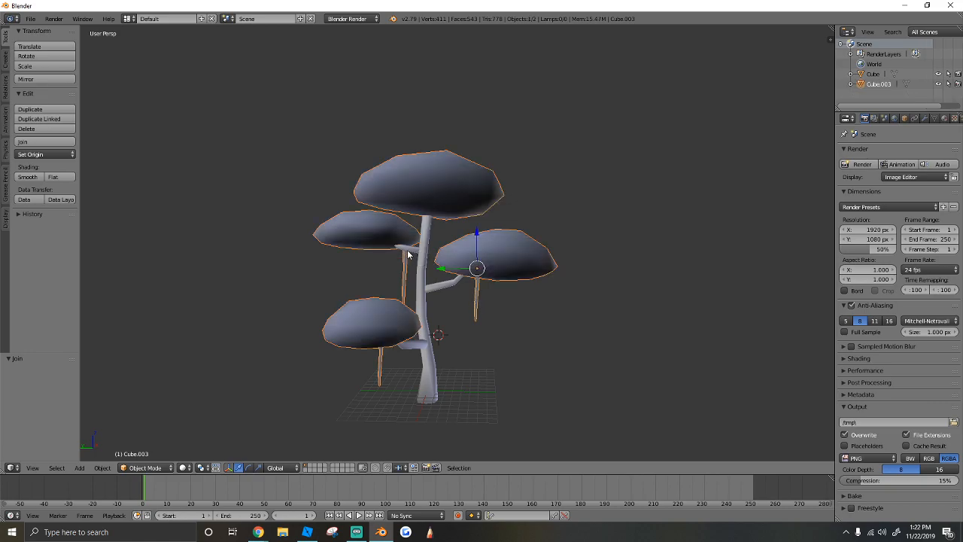
key("ctrl+z")
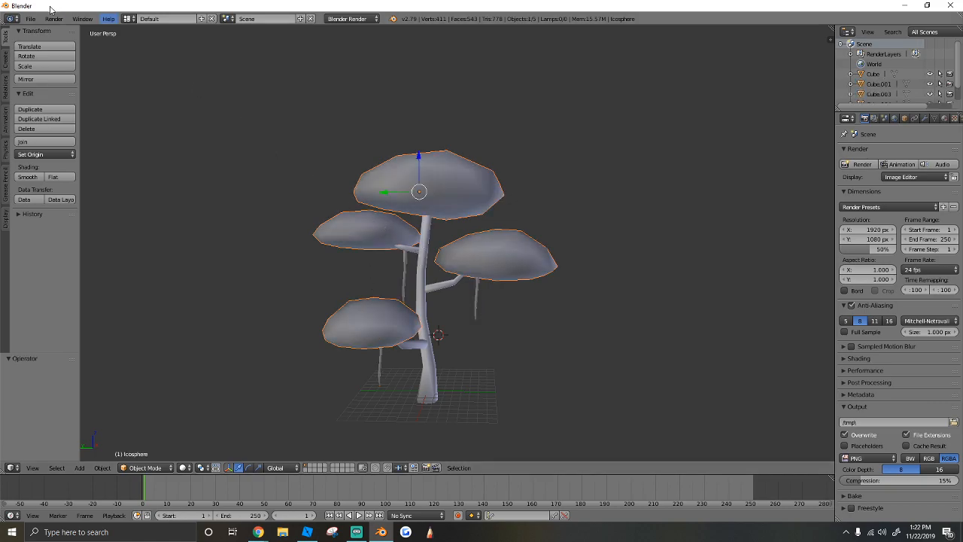
Step: Export only the joined leaf canopies as a Wavefront OBJ file, overwriting treebase.obj
left_click(30, 18)
mouse_move(70, 220)
left_click(170, 276)
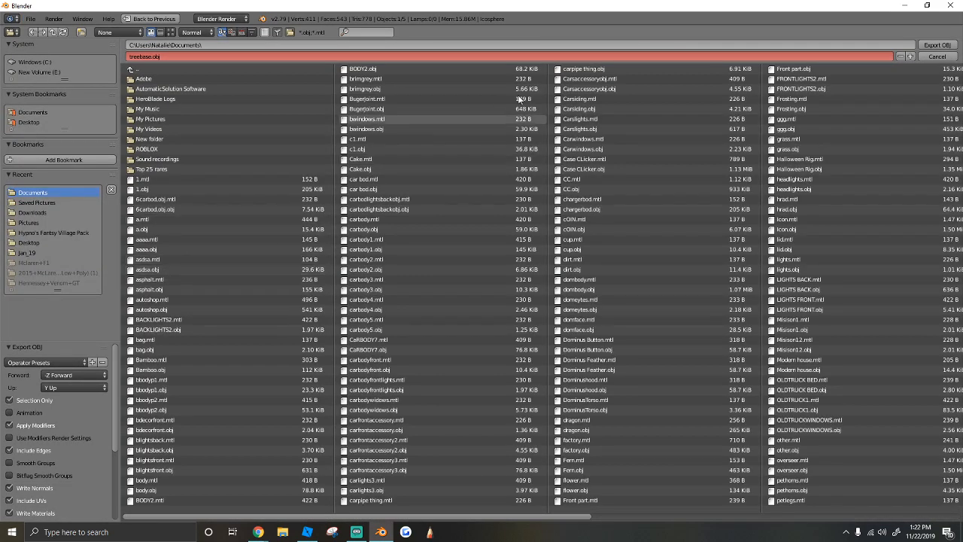
left_click(934, 45)
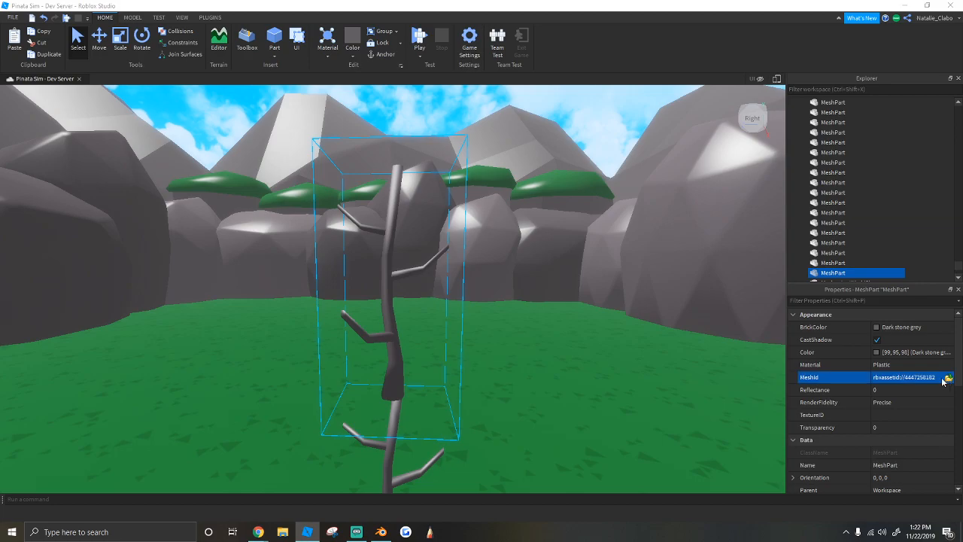
Step: Switch to Roblox Studio and replace the duplicated trunk's mesh with the treebase file
left_click(946, 377)
scroll(175, 192, "down", 10)
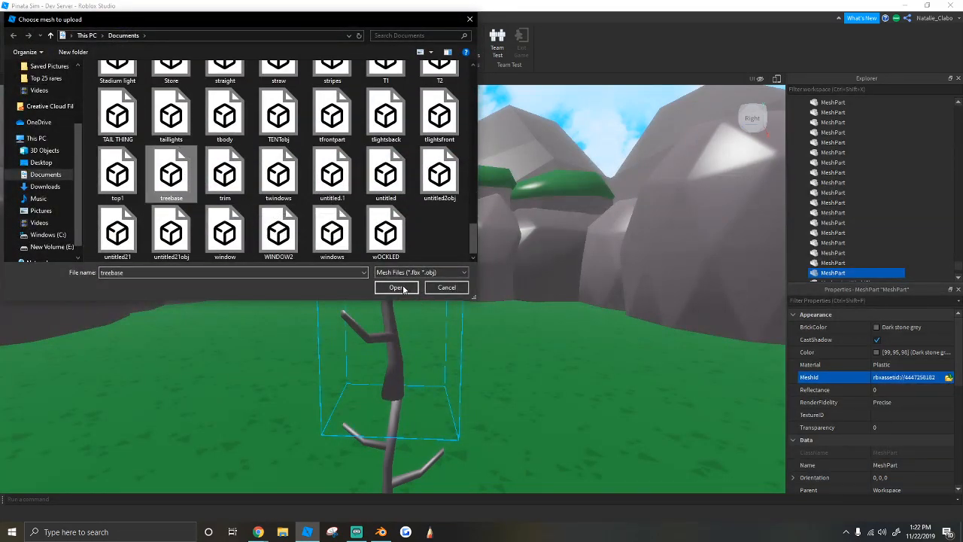
left_click(396, 288)
left_click(557, 272)
Step: Lower the leaf canopy mesh onto the trunk so the branches meet it, and duplicate the canopy mesh
scroll(353, 283, "down", 5)
left_click(97, 47)
left_click_drag(363, 163, 379, 276)
scroll(380, 278, "up", 5)
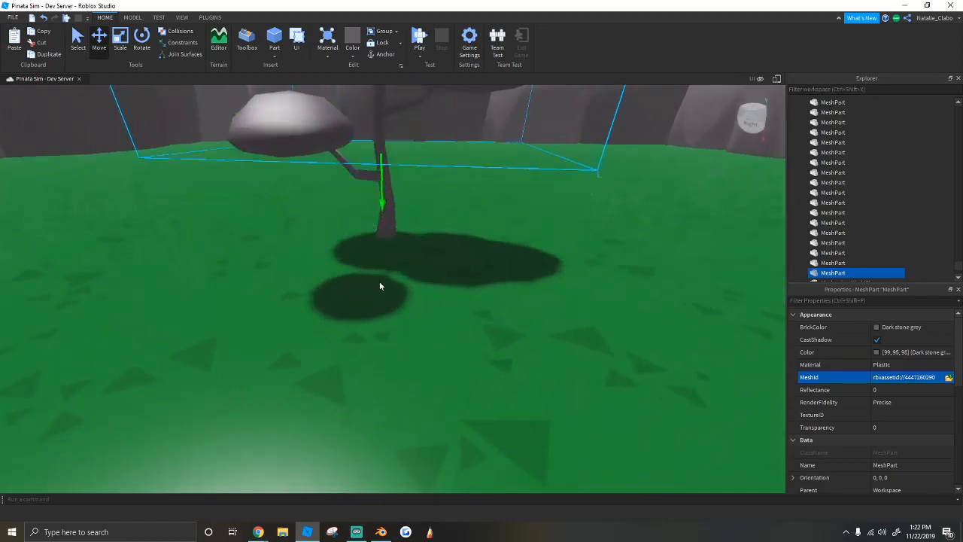
right_click_drag(379, 283, 380, 282)
right_click_drag(535, 178, 526, 171)
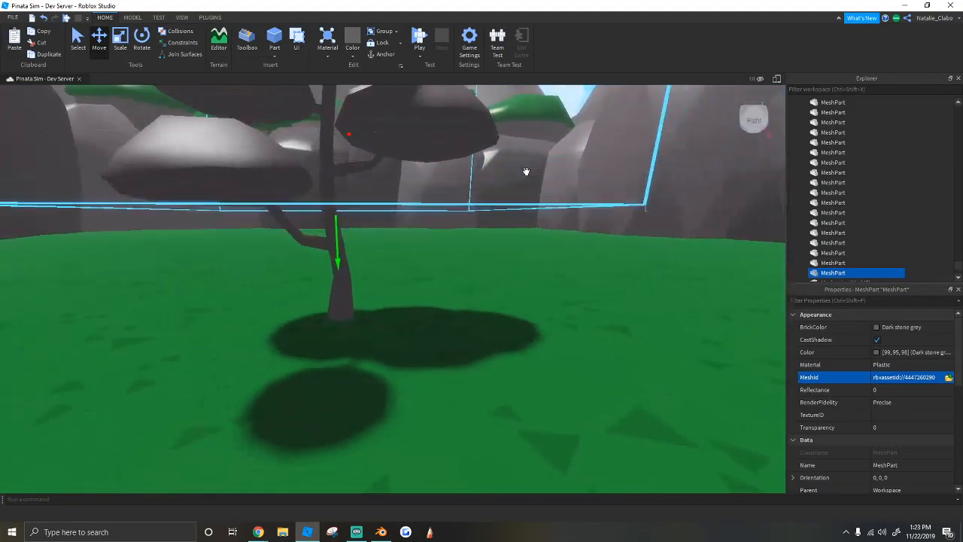
scroll(525, 174, "down", 5)
left_click(494, 344)
right_click_drag(493, 342, 481, 340)
left_click(478, 269)
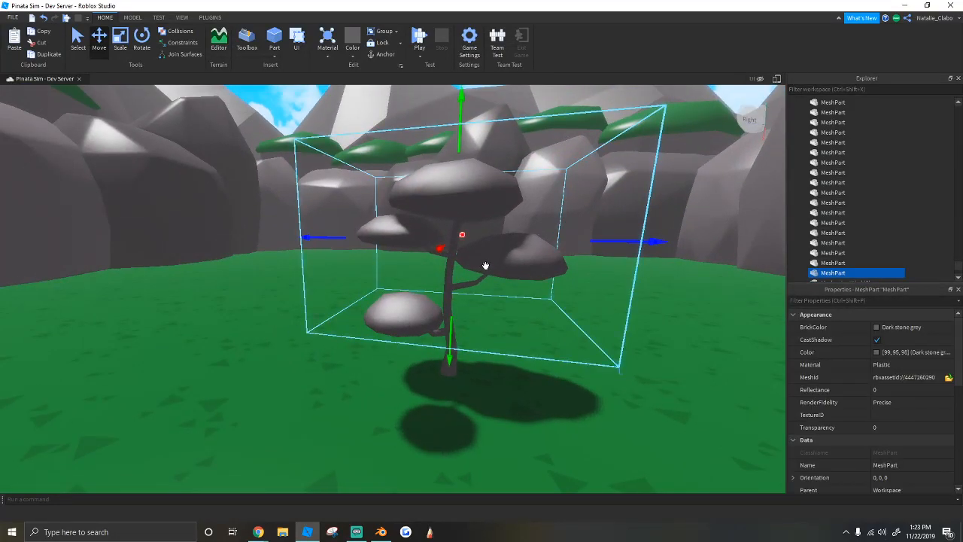
key("ctrl+d")
Step: Switch to Blender, join the three hanging vines into one object and export them as a Wavefront OBJ file
left_click(381, 531)
right_click(379, 378)
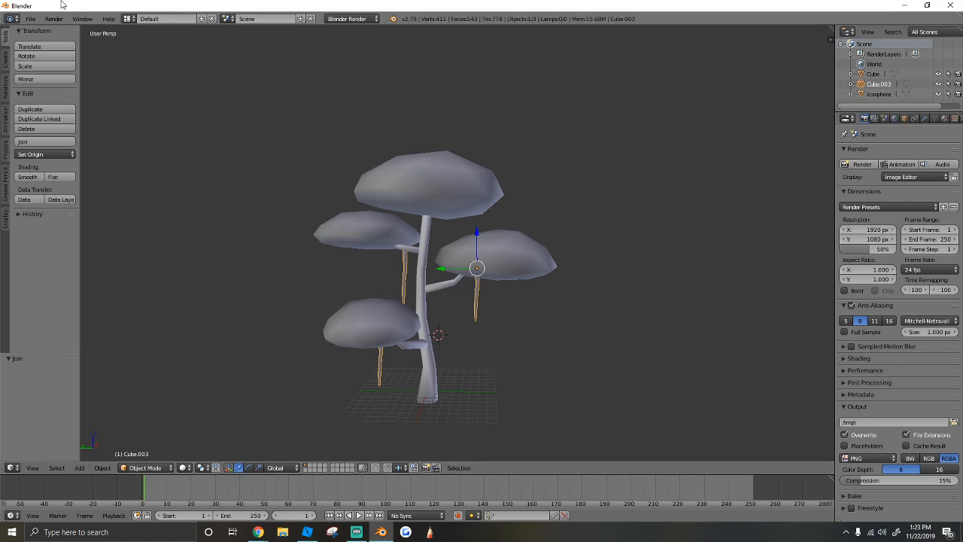
left_click(30, 18)
mouse_move(66, 223)
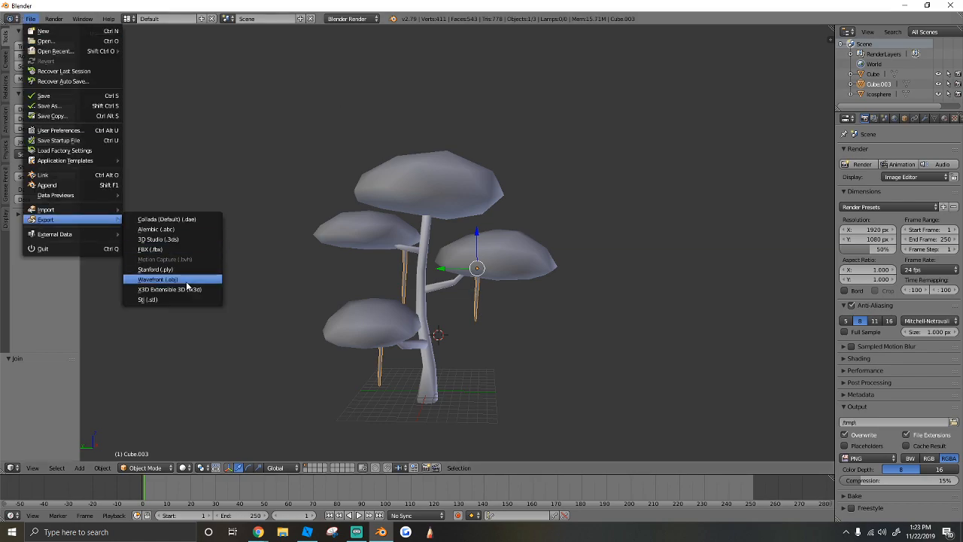
left_click(188, 284)
left_click(936, 44)
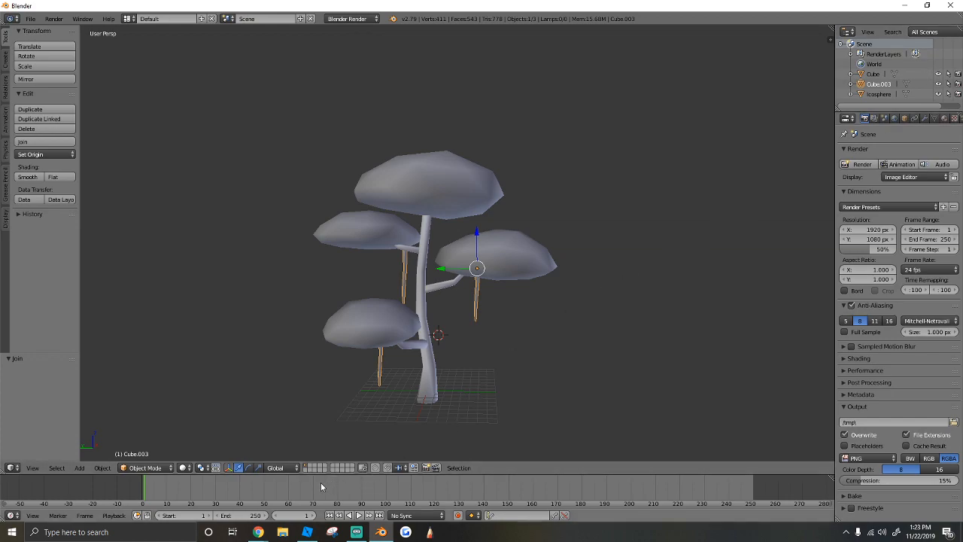
Step: Switch to Roblox Studio and replace the duplicated canopy's mesh with the exported hanging vines
left_click(305, 533)
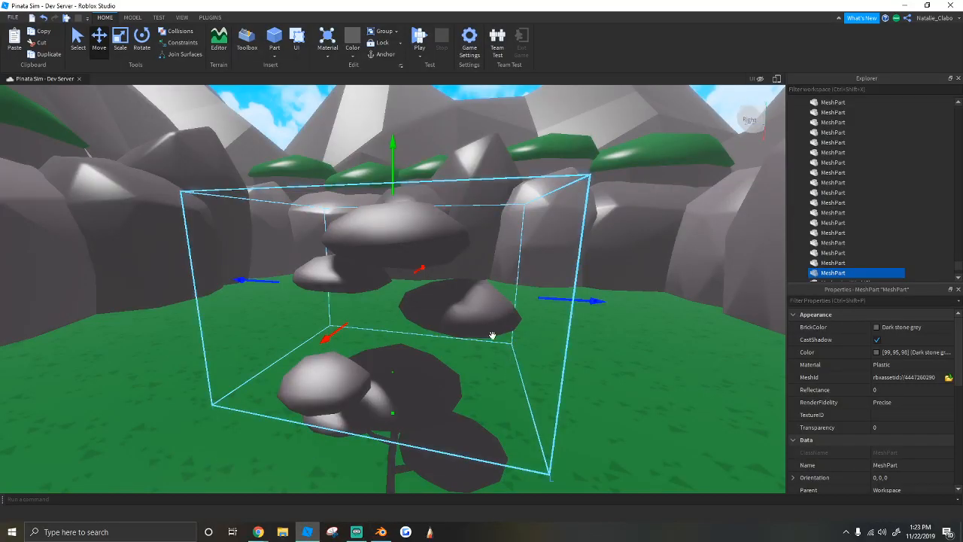
left_click(948, 377)
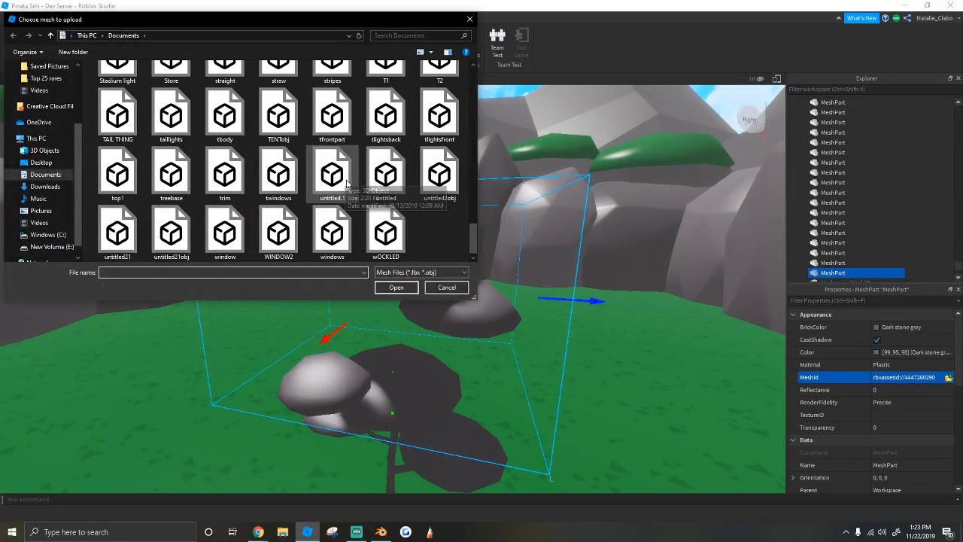
left_click(223, 226)
left_click(396, 286)
left_click(570, 270)
Step: Lower the hanging vines mesh into the tree so the vines sit beneath the leaf canopies
scroll(429, 281, "down", 5)
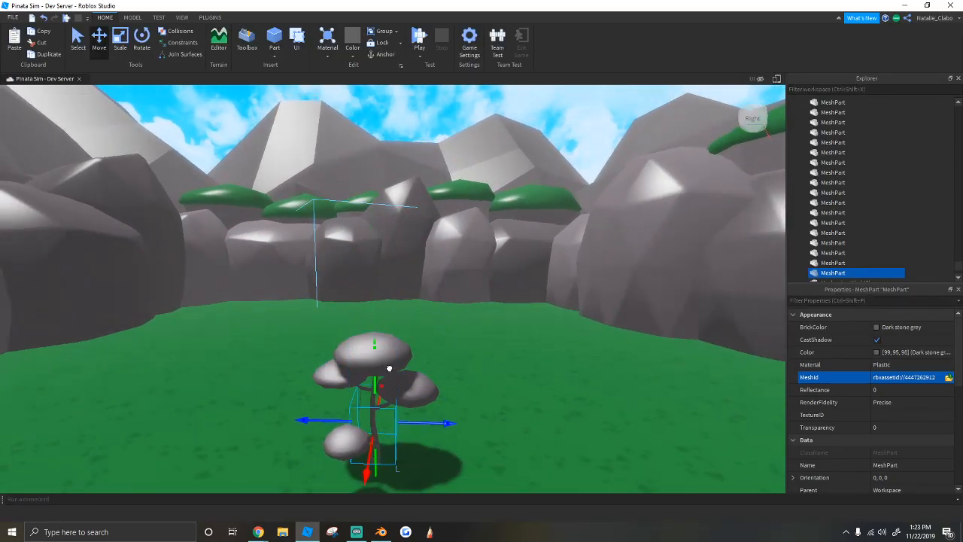
scroll(390, 354, "up", 10)
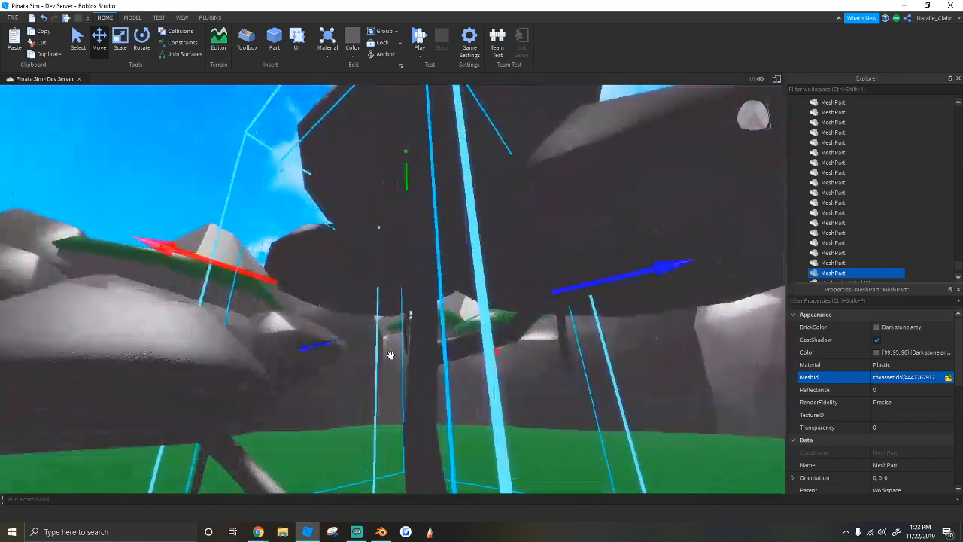
scroll(372, 273, "down", 5)
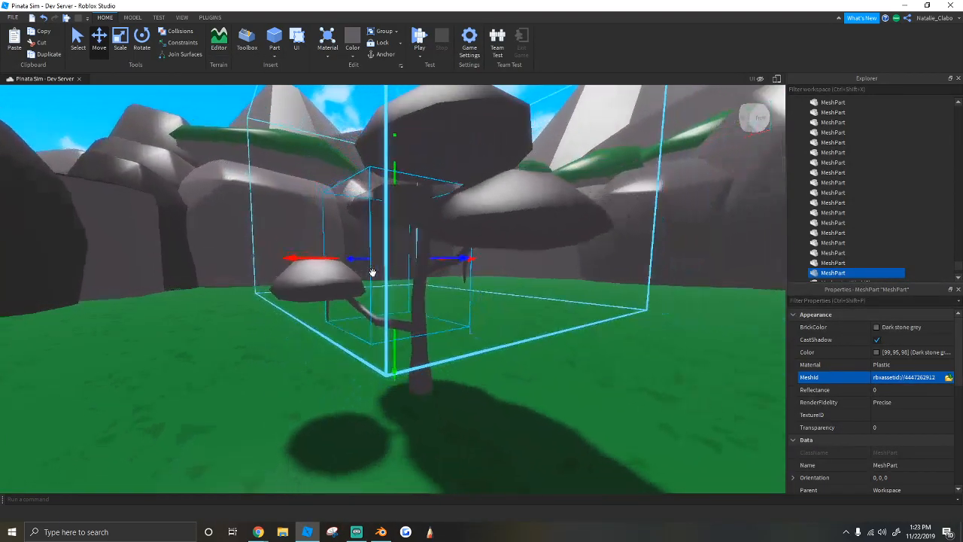
scroll(398, 290, "up", 2)
scroll(457, 347, "down", 1)
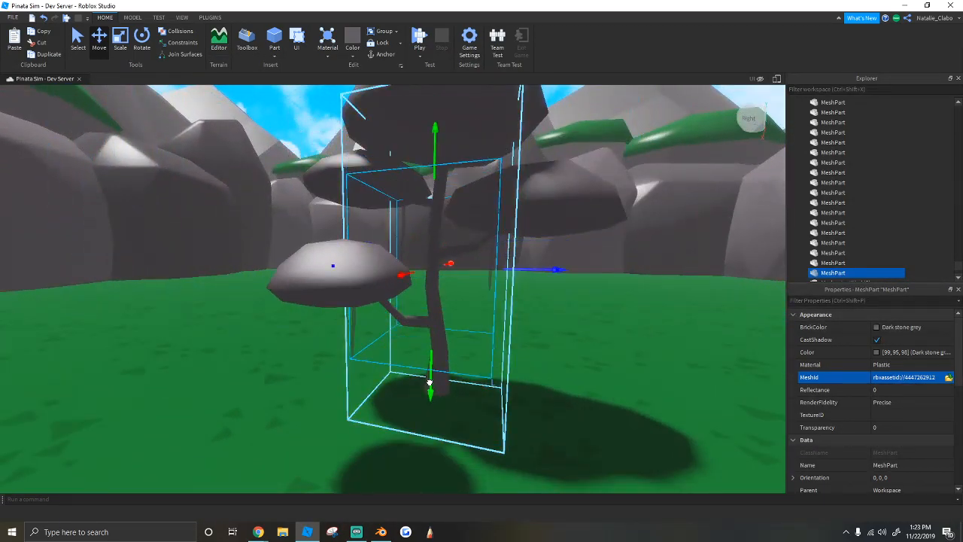
scroll(460, 286, "up", 2)
right_click_drag(459, 288, 482, 288)
scroll(554, 324, "down", 2)
right_click_drag(556, 324, 557, 324)
left_click(556, 324)
Step: Select all three tree meshes together and turn off CastShadow for them
scroll(413, 245, "down", 4)
right_click_drag(325, 162, 325, 162)
scroll(325, 162, "down", 2)
scroll(372, 208, "up", 3)
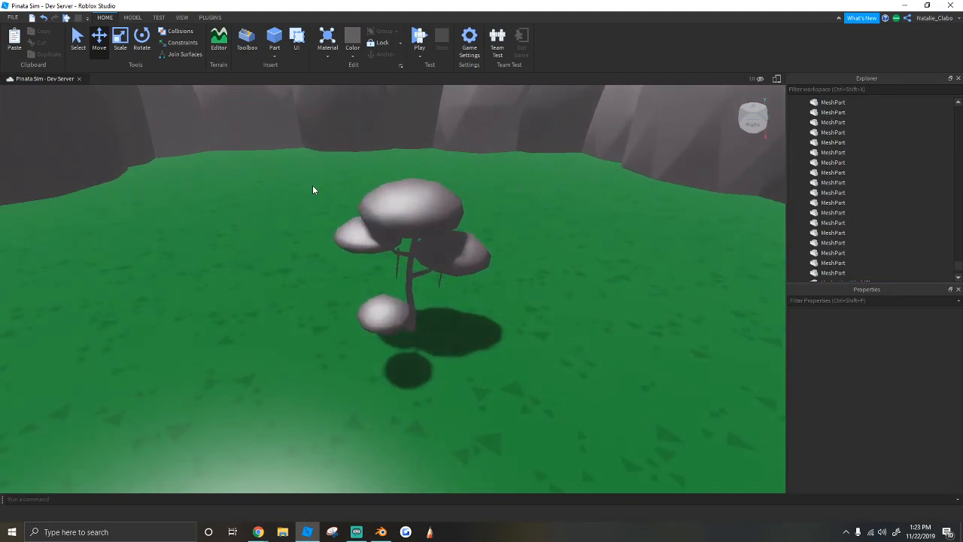
left_click_drag(312, 185, 572, 382)
left_click(440, 378)
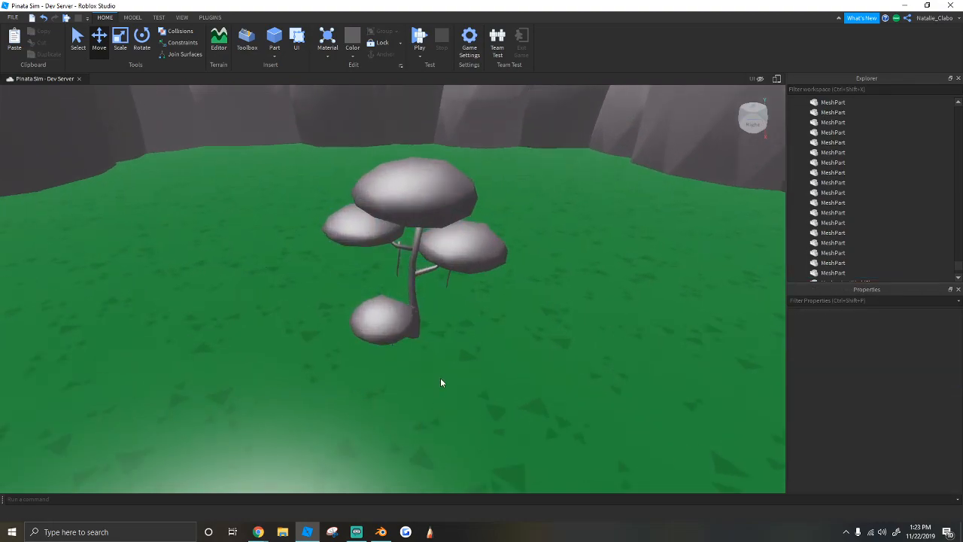
Step: Select the hanging vines mesh and set the move snap increment to 0 studs
scroll(440, 378, "up", 6)
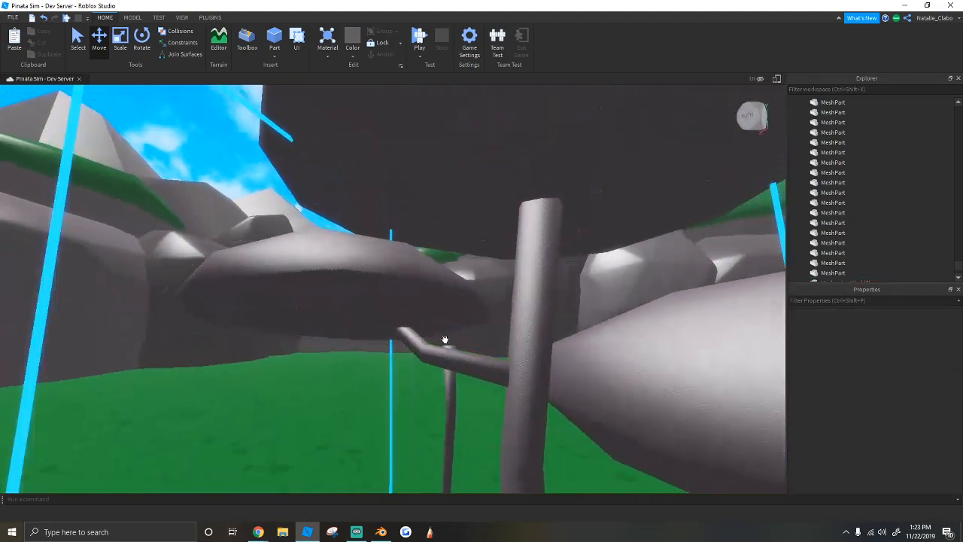
scroll(441, 361, "down", 6)
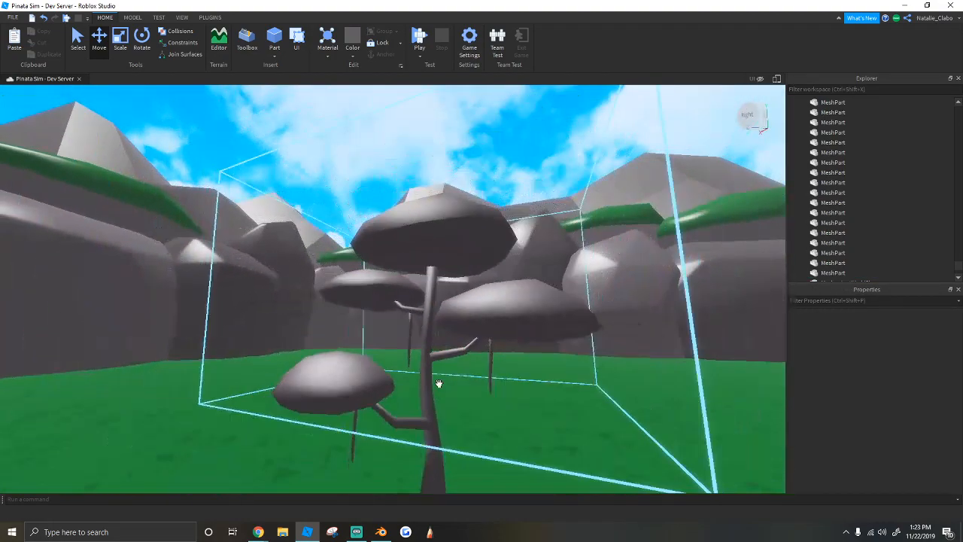
left_click(355, 445)
scroll(354, 444, "up", 5)
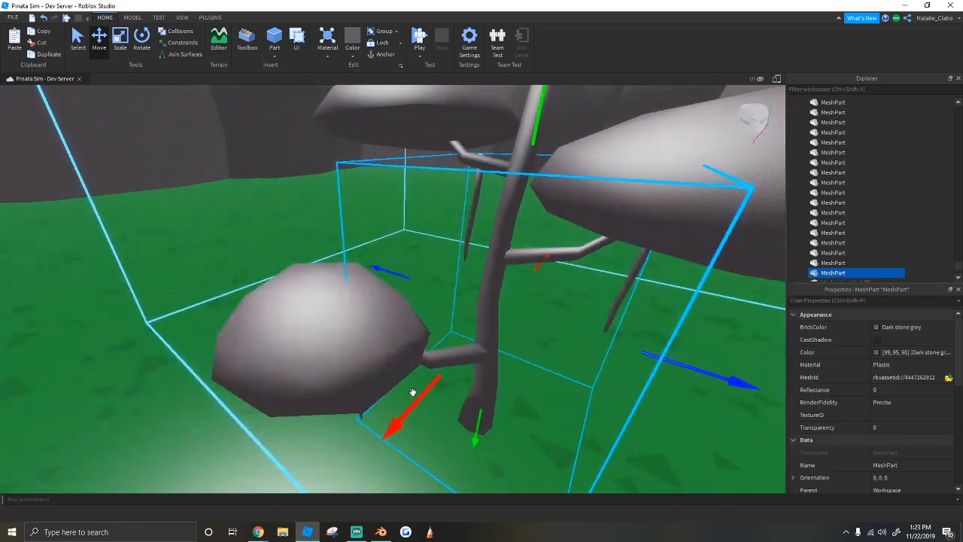
scroll(407, 308, "up", 4)
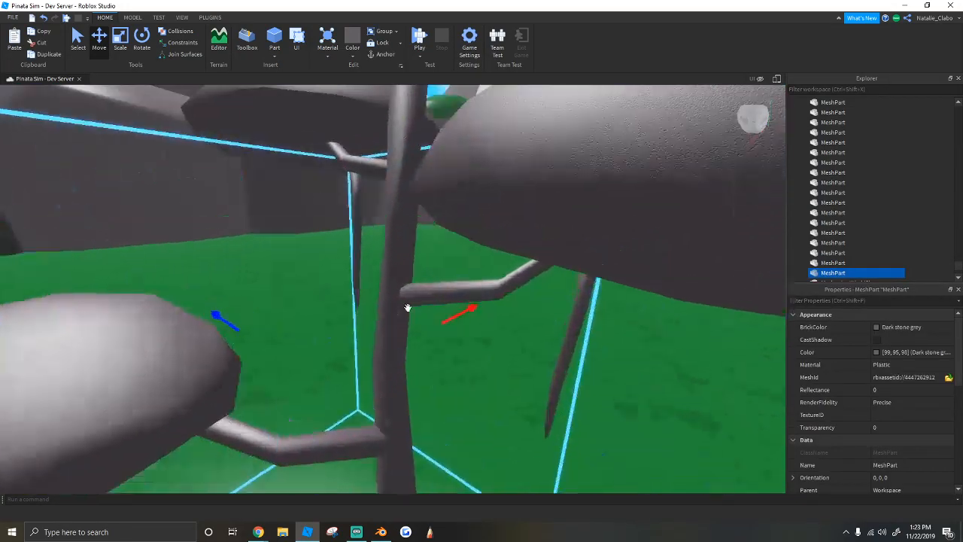
right_click_drag(407, 308, 407, 308)
left_click(132, 16)
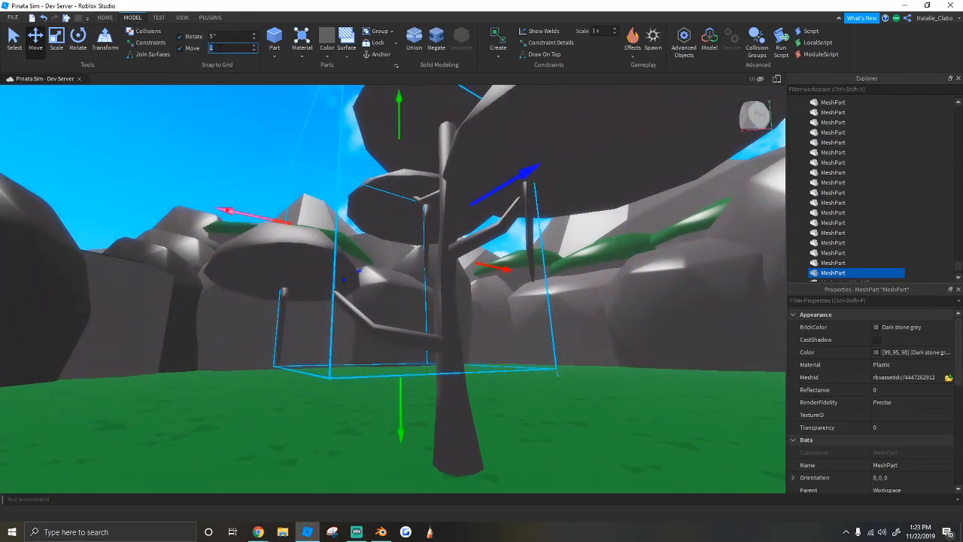
right_click_drag(196, 145, 197, 144)
Step: Nudge the hanging vines mesh vertically and sideways so the vines line up with the undersides of the canopies
key("s")
key("w")
left_click_drag(555, 342, 551, 342)
left_click_drag(397, 188, 400, 205)
right_click_drag(403, 205, 404, 206)
key("s")
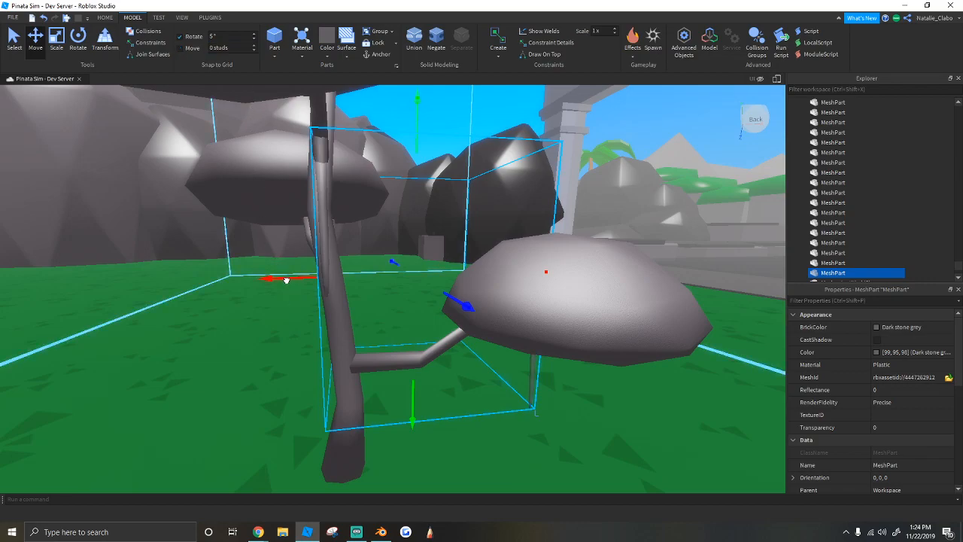
key("s")
right_click_drag(311, 223, 291, 215)
key("w")
key("s")
left_click(265, 224)
key("s")
Step: Select all three tree meshes together and set the move snap increment to 1 stud
left_click_drag(318, 280, 480, 444)
key("s")
key("a")
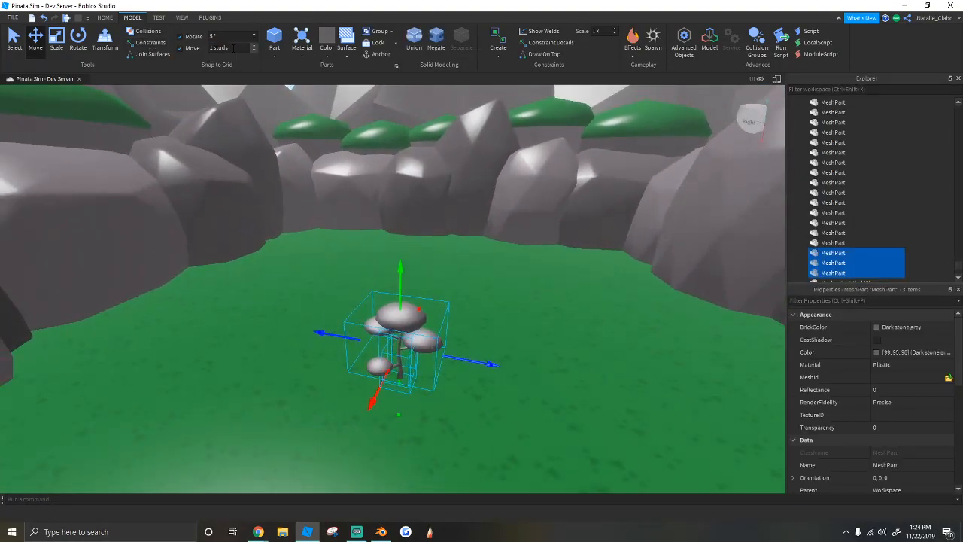
key("f")
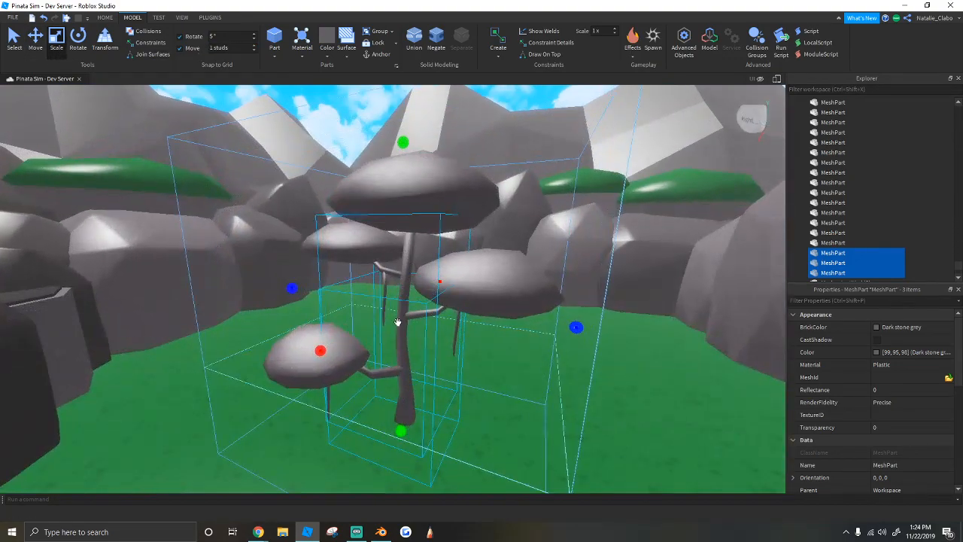
Step: Scale the selected tree meshes up slightly as a group
mouse_move(403, 313)
left_mouse_down()
mouse_move(425, 298)
mouse_move(410, 308)
left_mouse_up()
scroll(410, 308, "up", 3)
left_click_drag(420, 155, 421, 139)
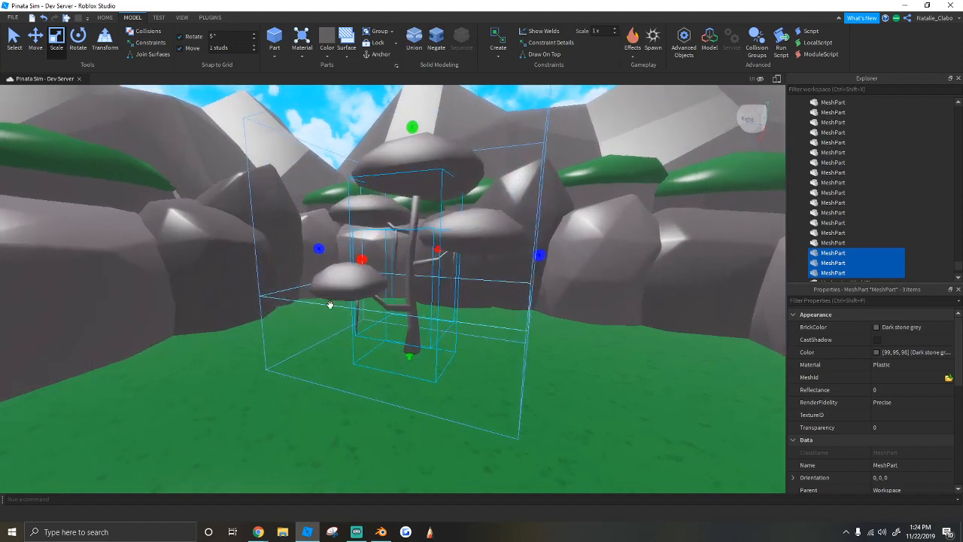
Step: Select only the hanging vines mesh and color it Brown
left_click(340, 305)
scroll(415, 308, "up", 5)
left_click(419, 366)
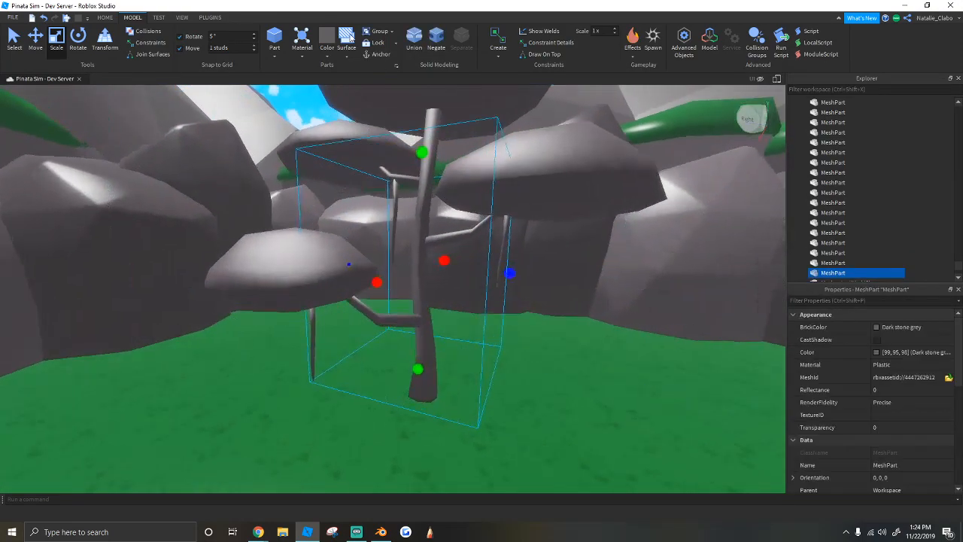
left_click(333, 57)
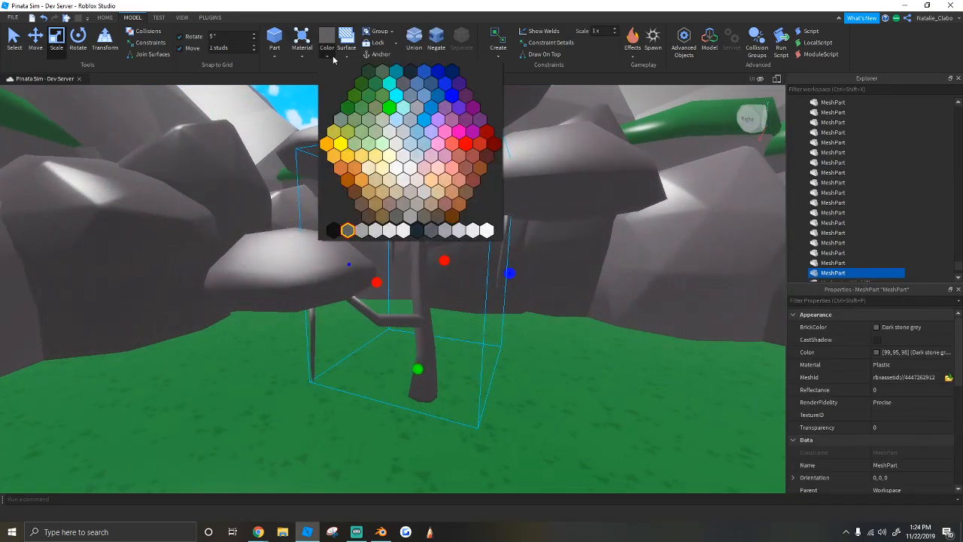
left_click(452, 193)
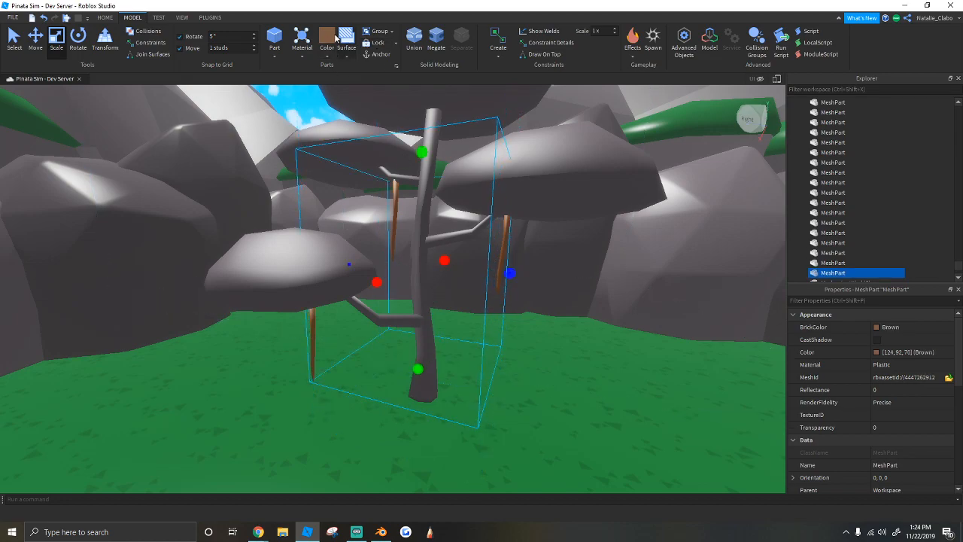
right_click_drag(415, 333, 418, 345)
left_click(470, 260)
left_click(491, 260)
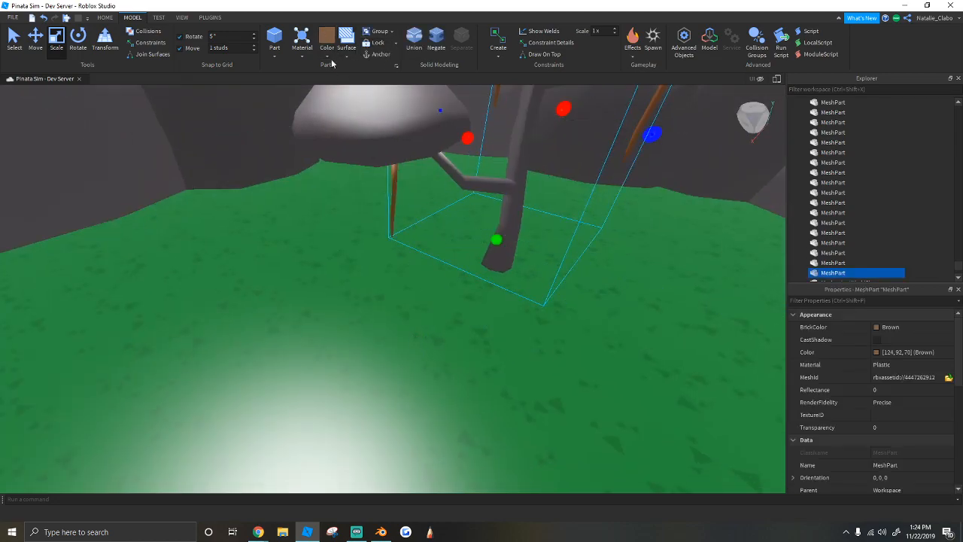
Step: Select the trunk mesh and color it Brown to match the vines
scroll(373, 263, "down", 6)
left_click(401, 286)
scroll(401, 286, "up", 1)
left_click_drag(441, 248, 439, 287)
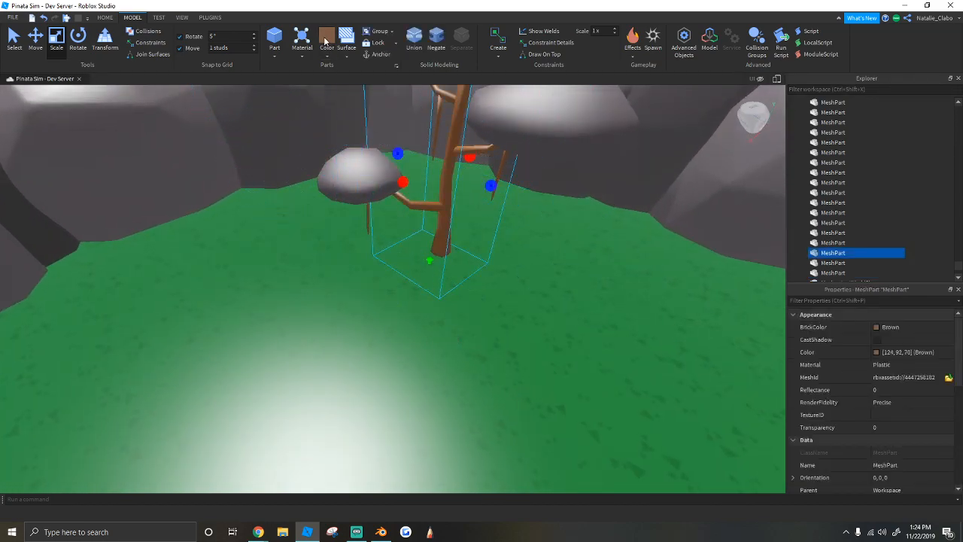
right_click_drag(378, 218, 381, 211)
Step: Copy the color value 46, 88, 57 from the green foliage mesh on top of the surrounding rocks
left_click(324, 164)
right_click_drag(324, 163, 221, 179)
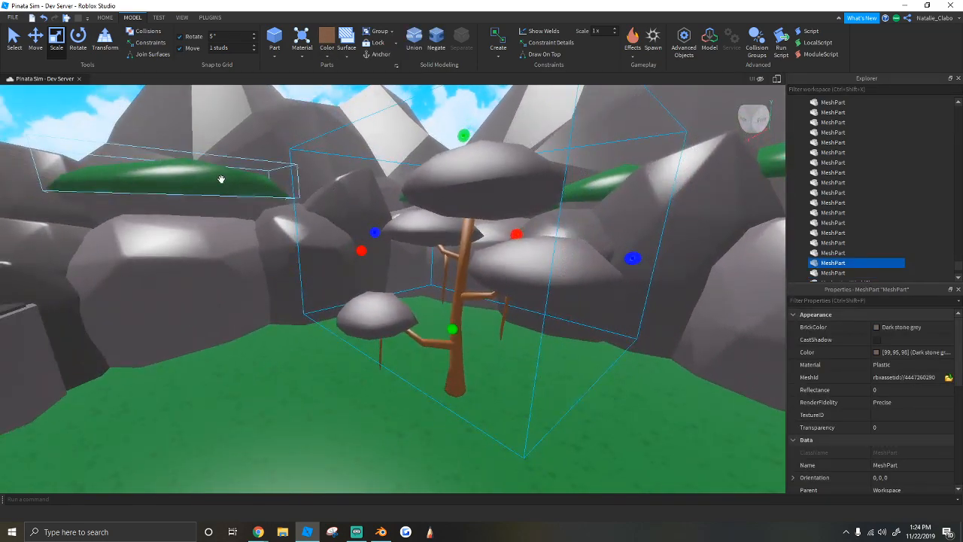
left_click(221, 179)
left_click(912, 352)
key("ctrl+c")
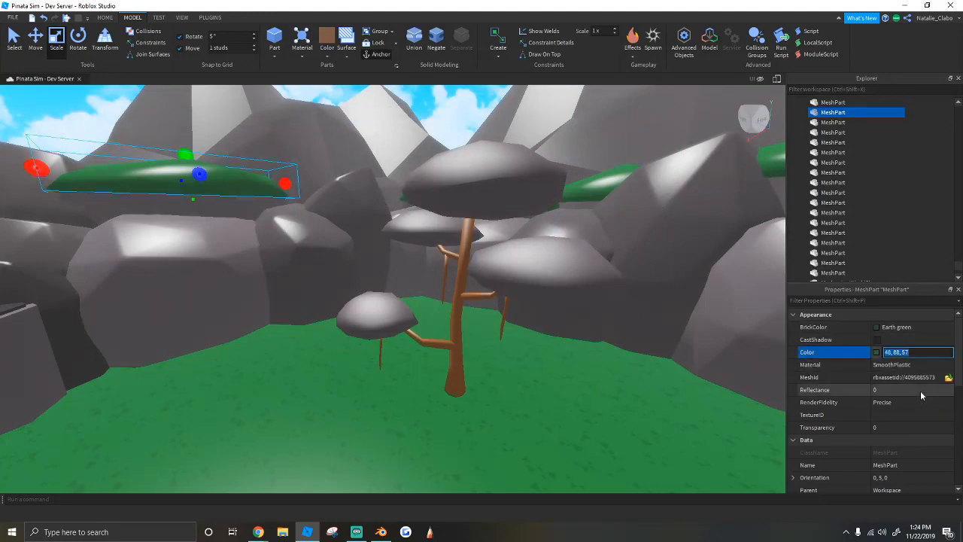
Step: Set the tree canopy mesh's color to 46, 88, 57 and deselect it
left_click(490, 179)
left_click(916, 352)
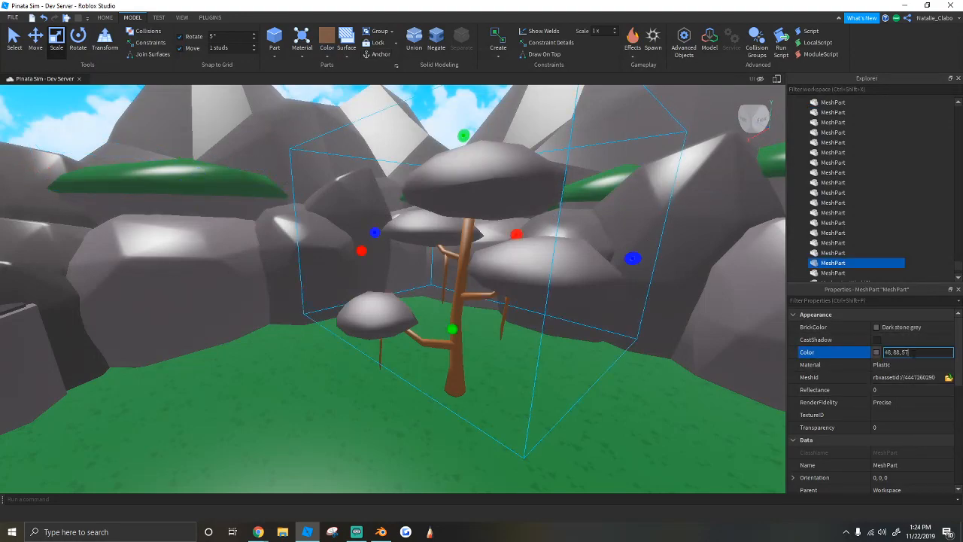
key("ctrl+v")
key("Return")
left_click(362, 418)
Step: Recolor the hanging vines mesh to the same green as the canopies
key("w")
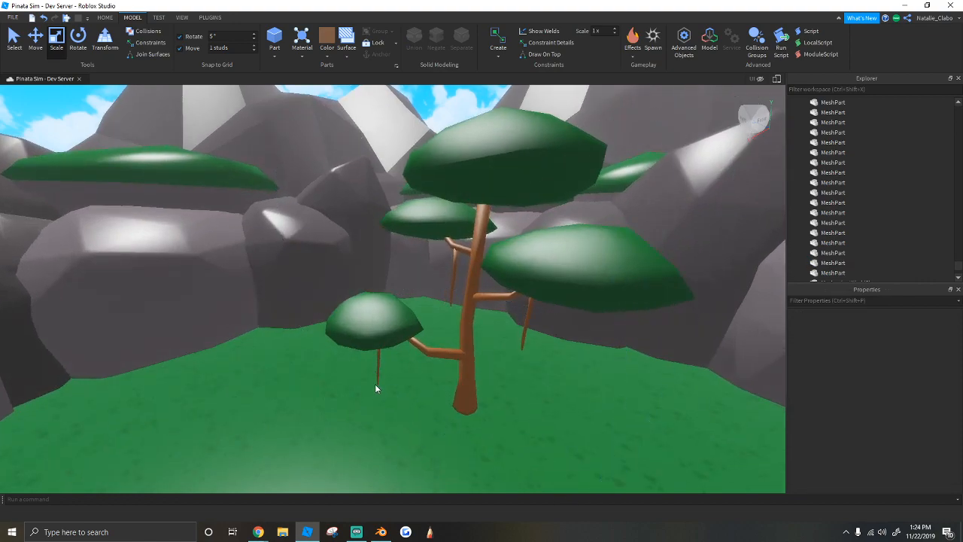
right_click_drag(376, 382, 376, 382)
key("w")
scroll(377, 386, "up", 3)
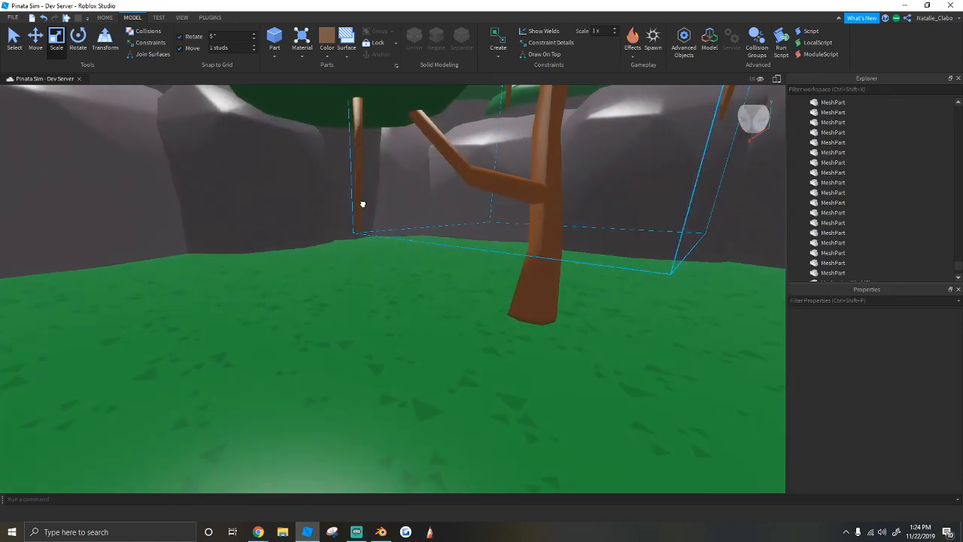
left_click(361, 200)
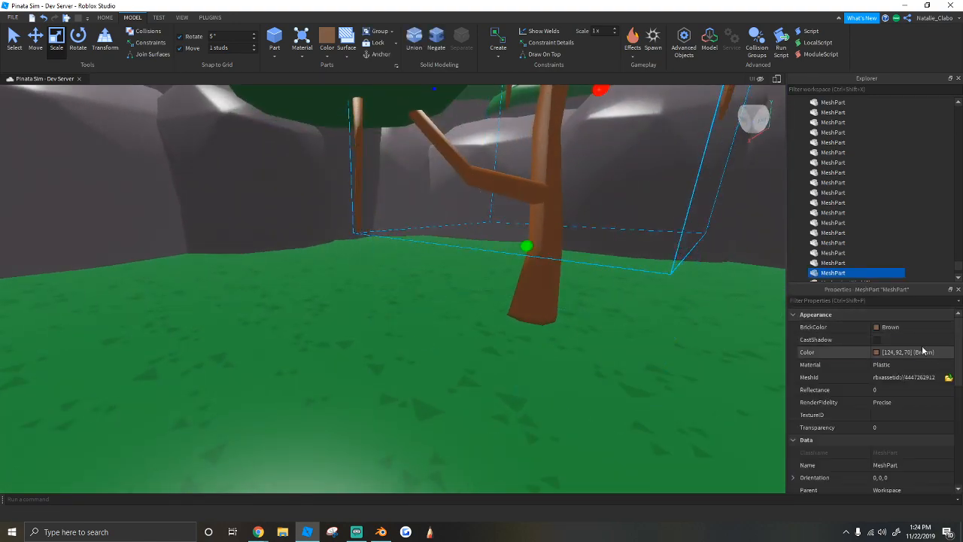
left_click(923, 351)
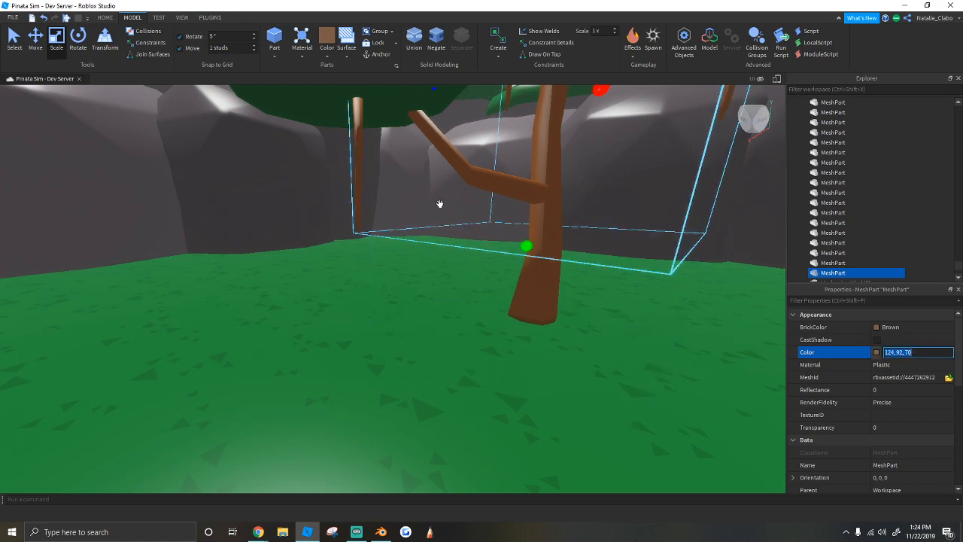
right_click_drag(439, 204, 439, 204)
left_click(394, 145)
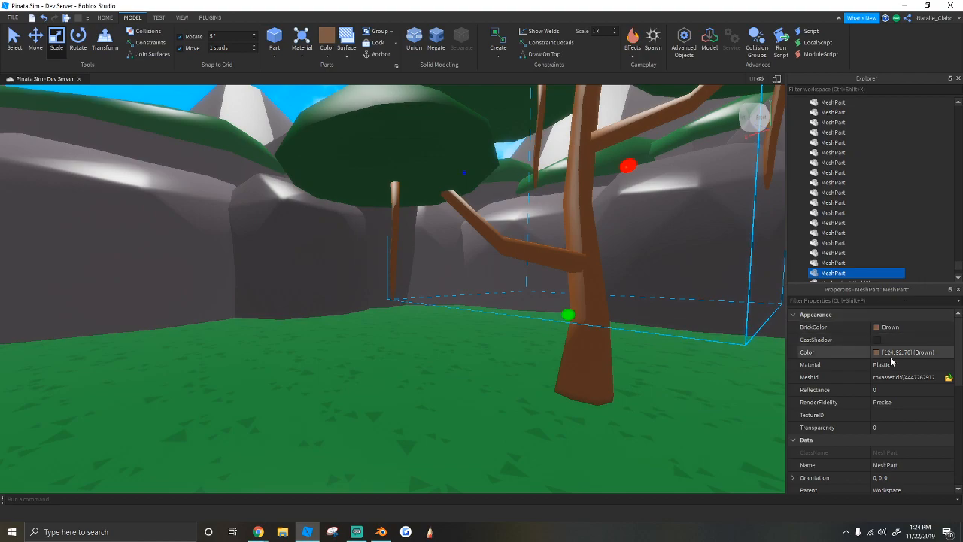
left_click(400, 373)
Step: Scale up the three tree meshes together and make them anchored SmoothPlastic
scroll(415, 374, "down", 5)
right_click_drag(415, 374, 406, 338)
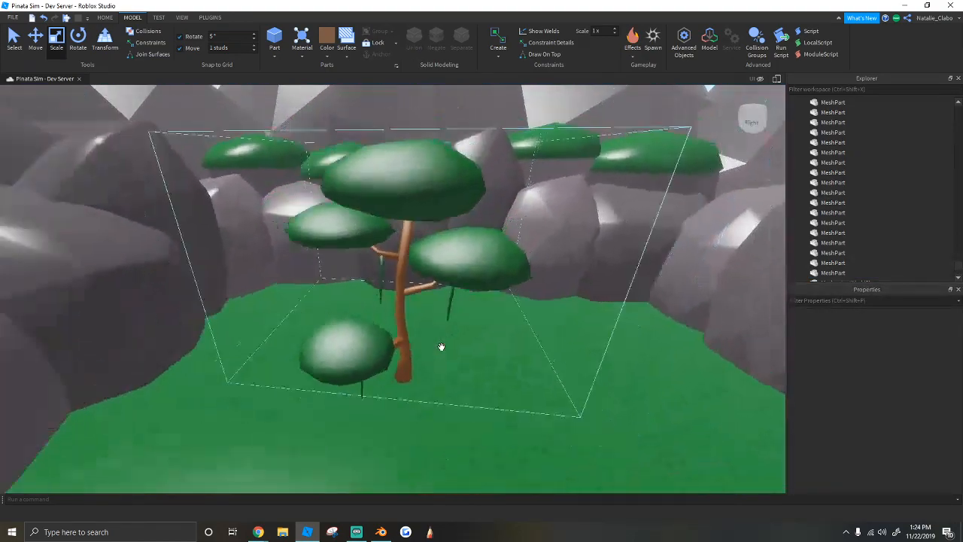
scroll(466, 383, "down", 4)
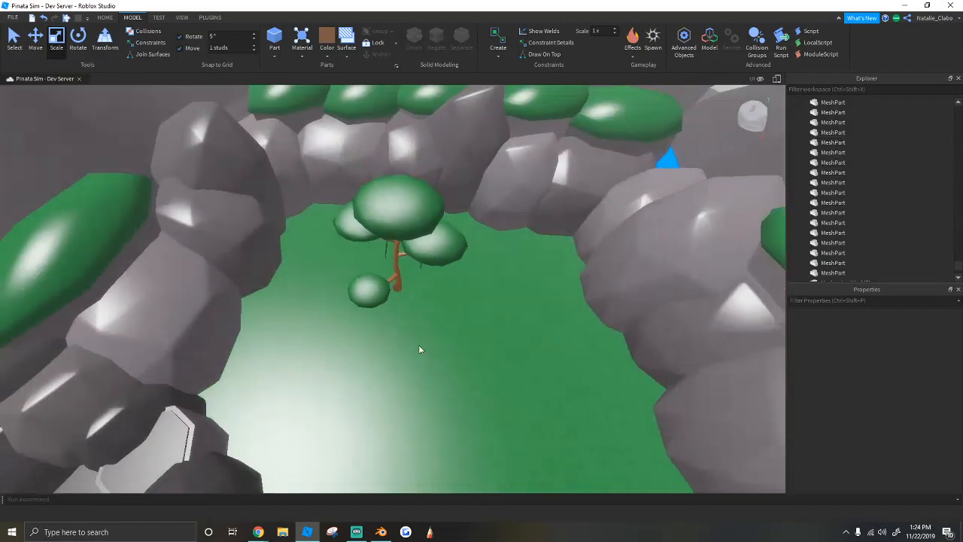
left_click(355, 200)
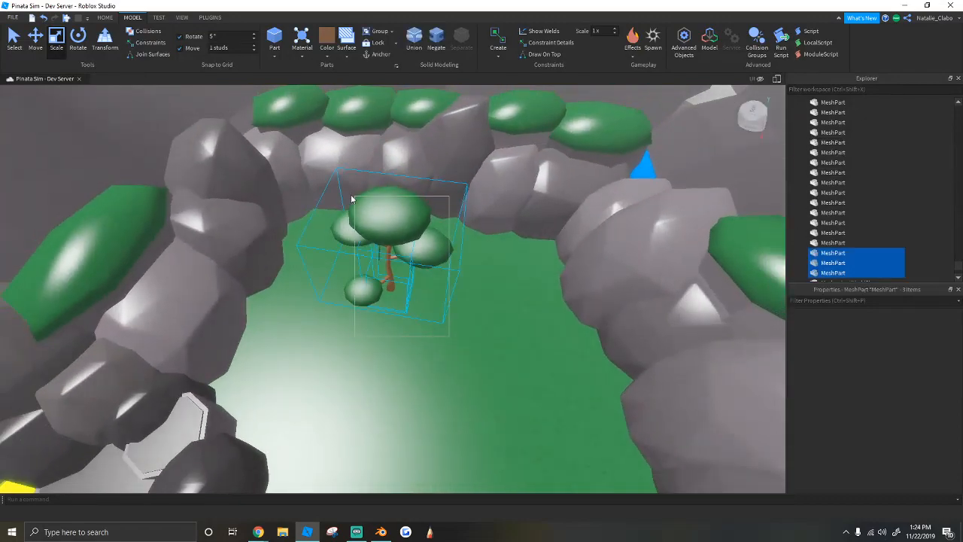
scroll(353, 203, "up", 3)
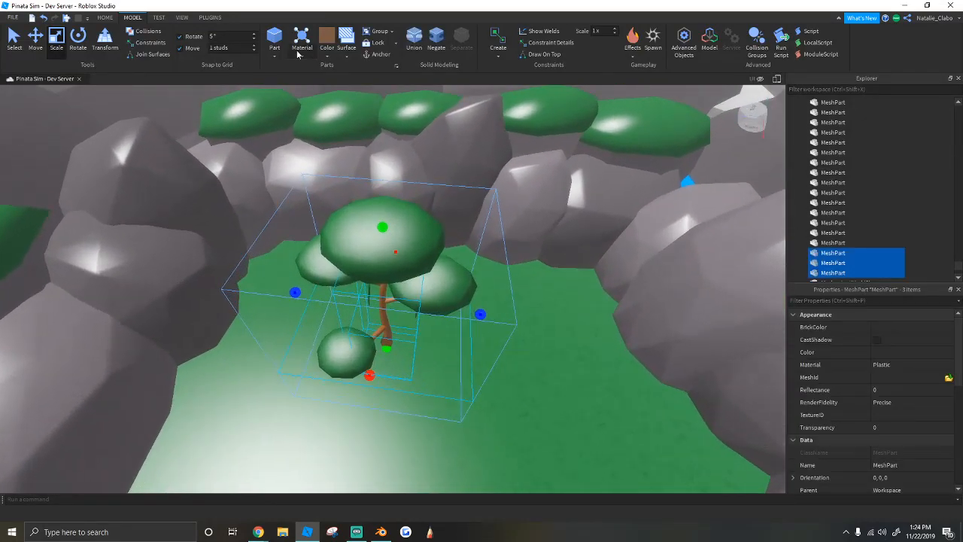
left_click_drag(383, 227, 394, 193)
right_click_drag(415, 226, 309, 247)
right_click_drag(394, 156, 381, 109)
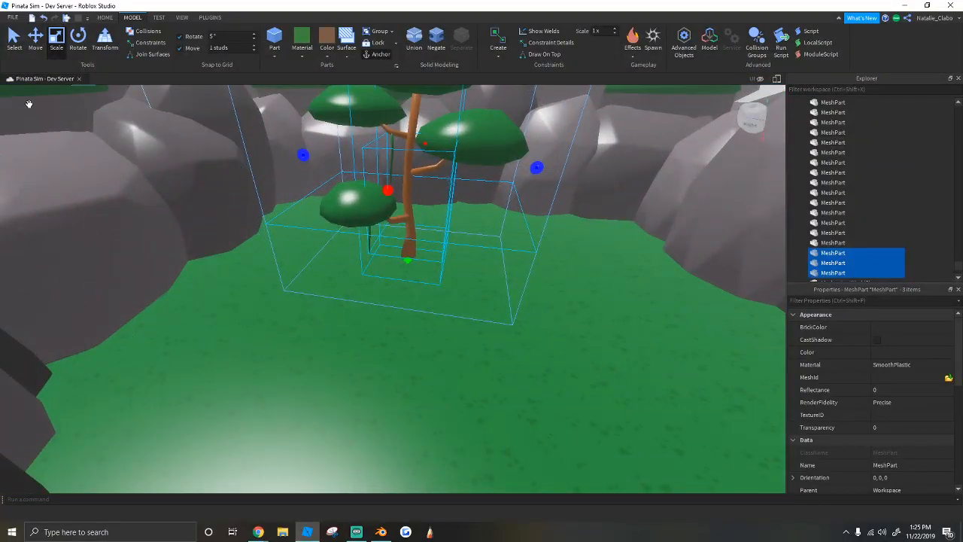
Step: Move the tree against the rocks at the back of the clearing and rotate it to 30° about the vertical axis
right_click_drag(178, 178, 412, 204)
scroll(391, 212, "down", 3)
scroll(424, 220, "down", 5)
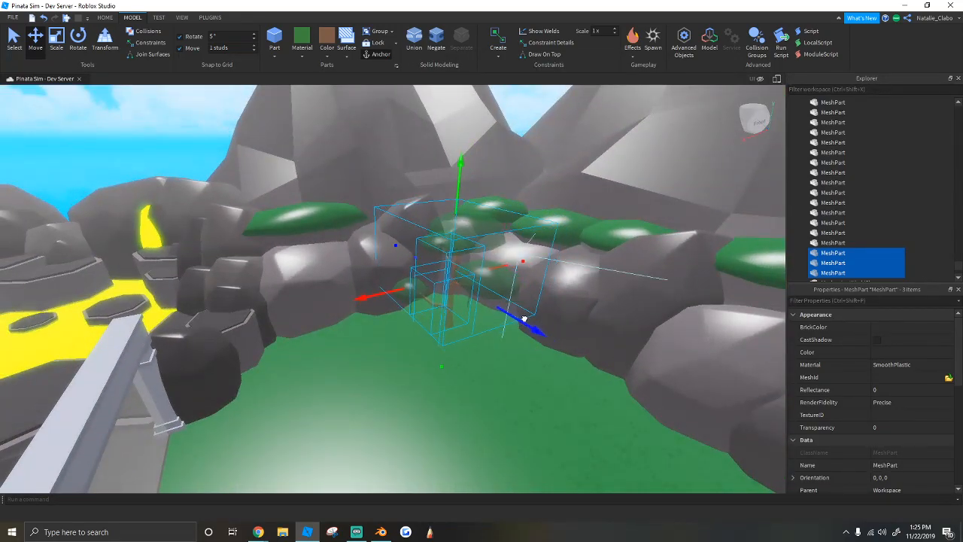
scroll(525, 321, "up", 3)
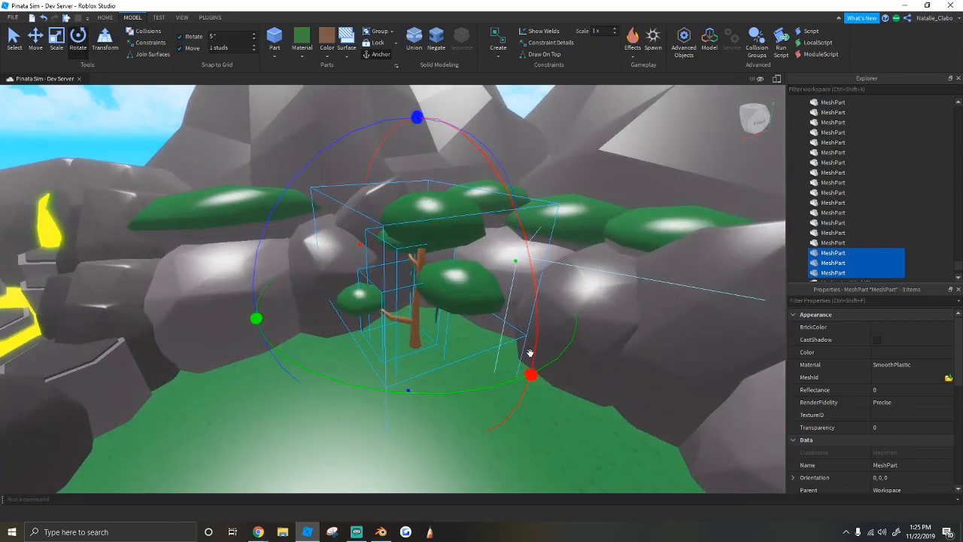
key("w")
key("d")
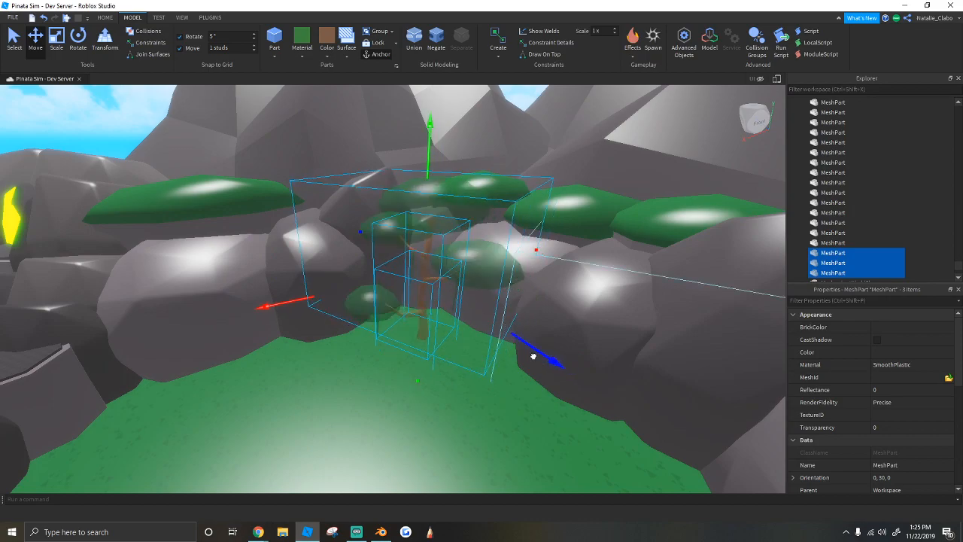
right_click_drag(520, 349, 494, 331)
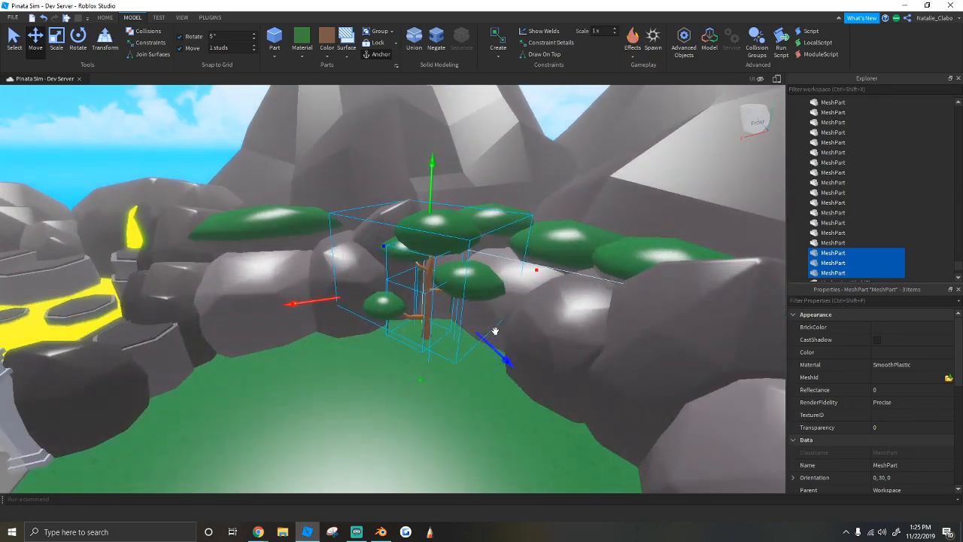
Step: Place a copy of the tree, turned a further 90°, in the clearing's corner beside the lava pool and wall
left_click_drag(424, 219, 364, 236)
right_click_drag(426, 193, 363, 236)
key("ctrl+r")
left_click_drag(363, 236, 419, 252)
right_click_drag(420, 252, 413, 260)
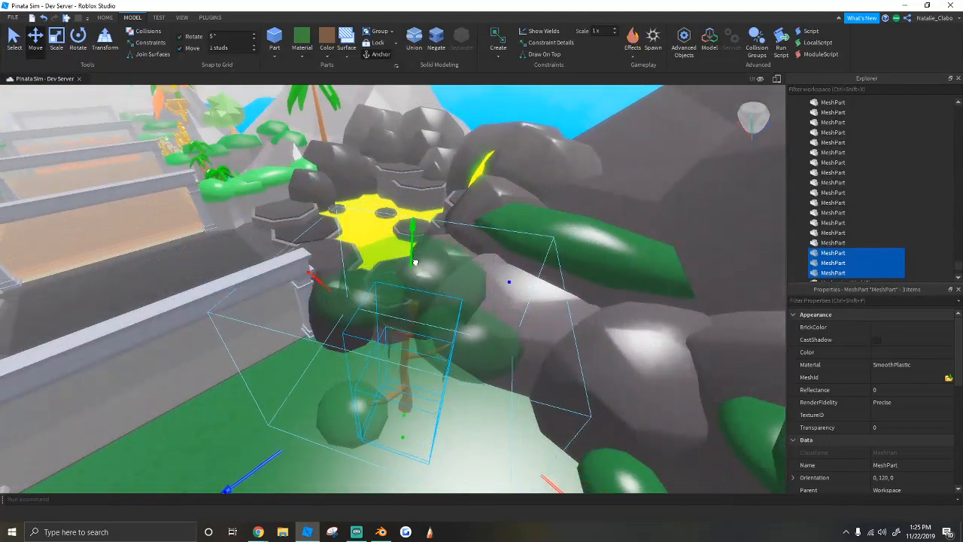
left_click_drag(414, 276, 543, 282)
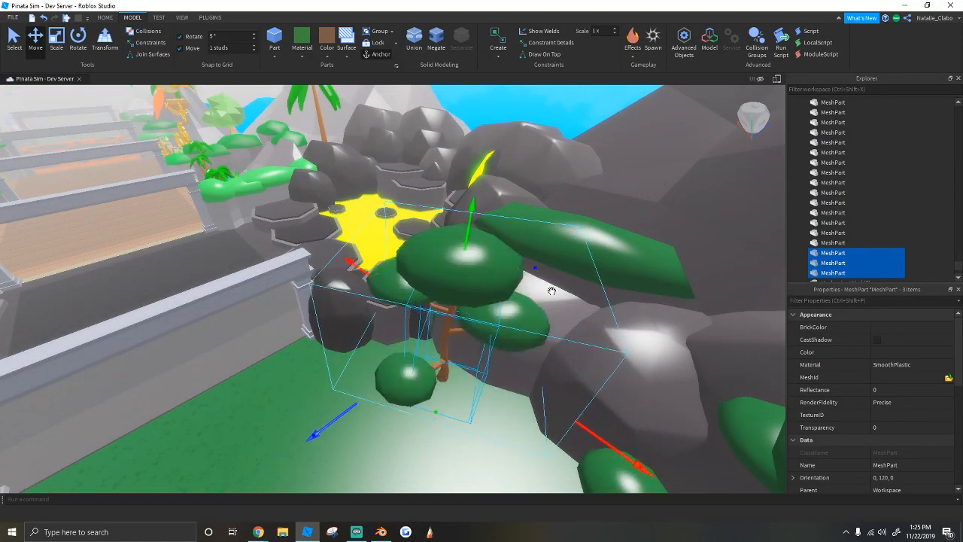
Step: Select all six meshes of the two placed trees together
scroll(471, 368, "up", 10)
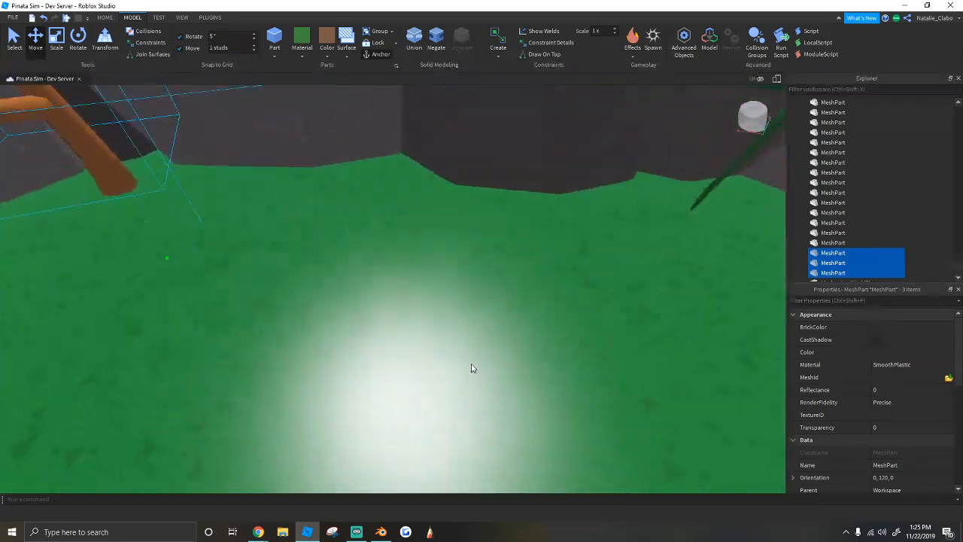
right_click_drag(472, 368, 474, 367)
scroll(474, 367, "down", 5)
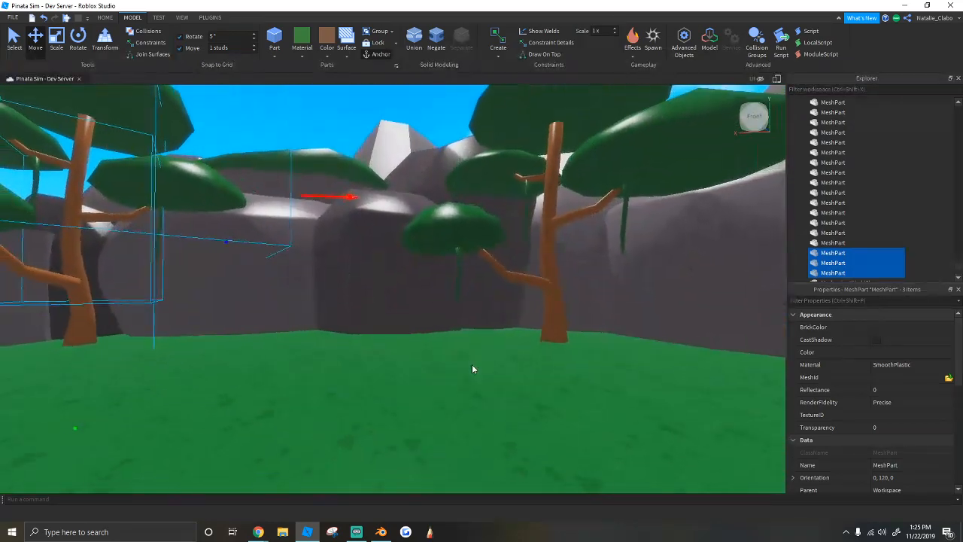
right_click_drag(244, 244, 243, 244)
scroll(243, 244, "up", 5)
scroll(243, 244, "down", 6)
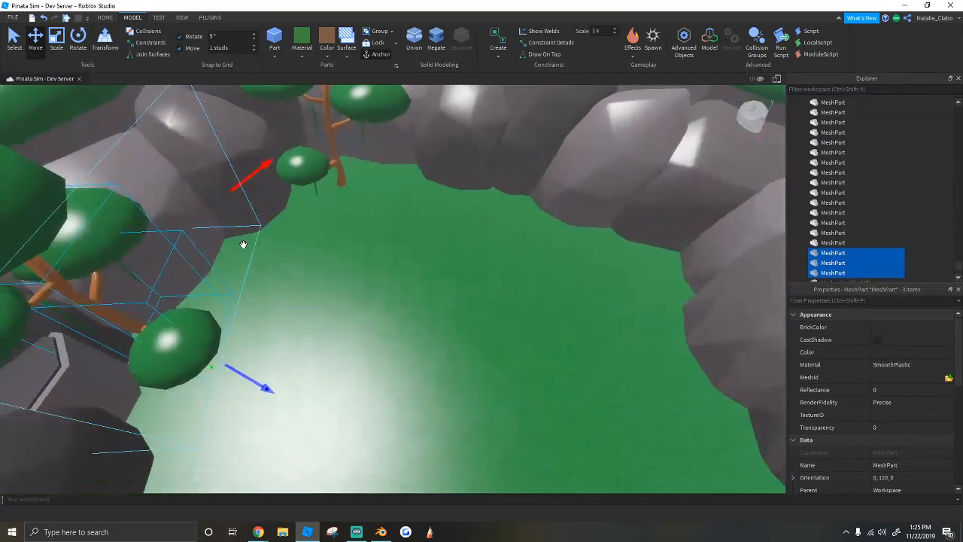
left_click(464, 304)
right_click_drag(463, 304, 458, 303)
scroll(458, 303, "down", 3)
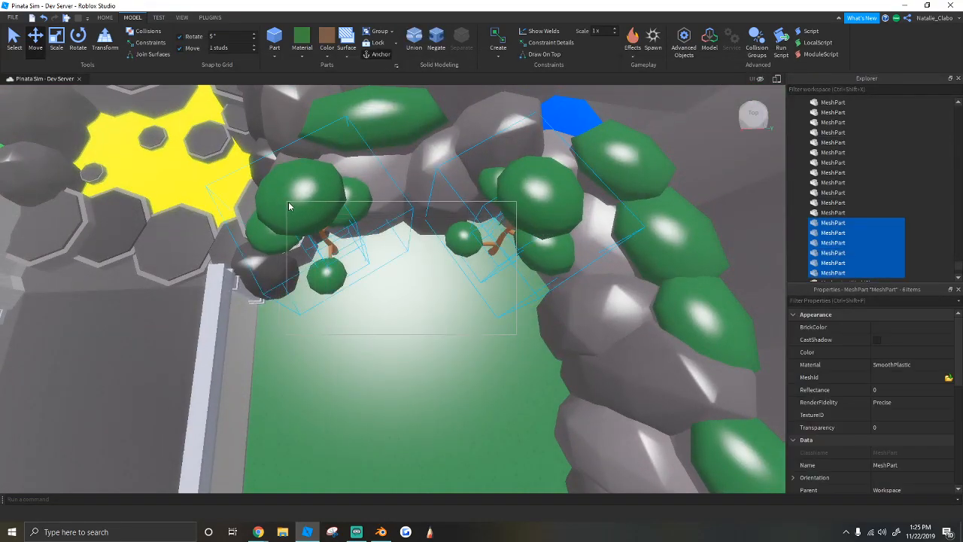
Step: Place a turned-around copy of the two trees on the opposite side of the clearing
scroll(409, 214, "down", 4)
left_click_drag(516, 264, 386, 291)
right_click_drag(386, 291, 386, 291)
left_click_drag(338, 224, 398, 203)
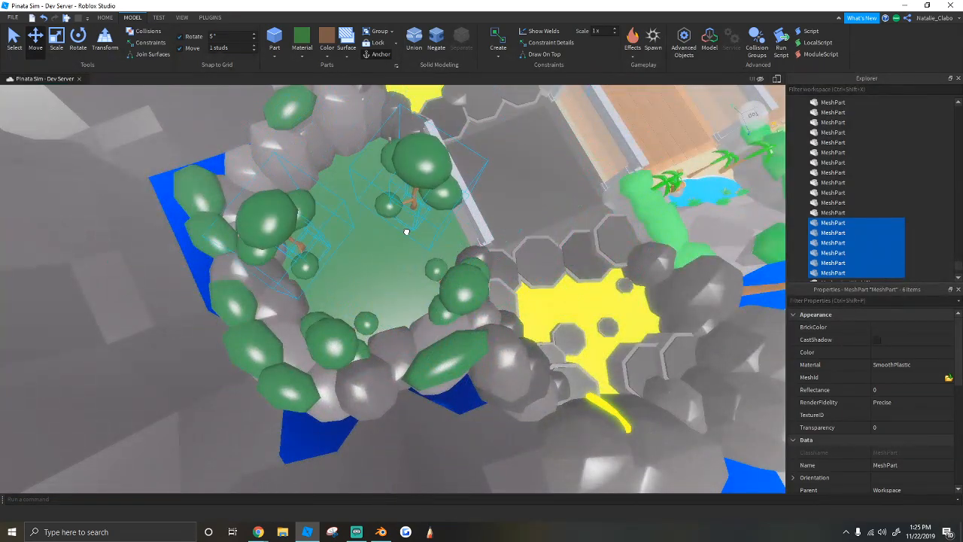
scroll(402, 182, "up", 6)
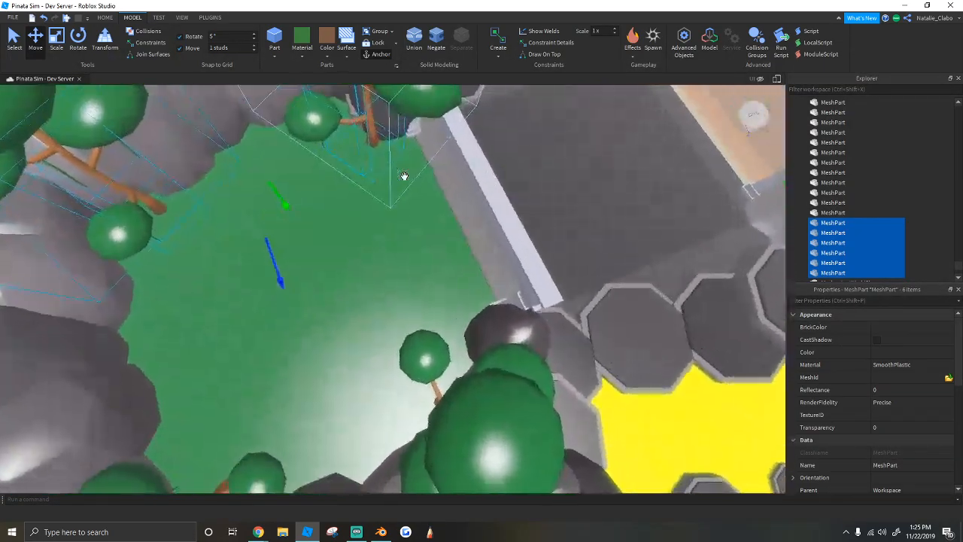
right_click_drag(404, 178, 407, 183)
scroll(407, 184, "down", 3)
Step: Adjust the copied tree pair's height and horizontal position so both trees stand on the grass near the rocks
left_click_drag(437, 178, 440, 237)
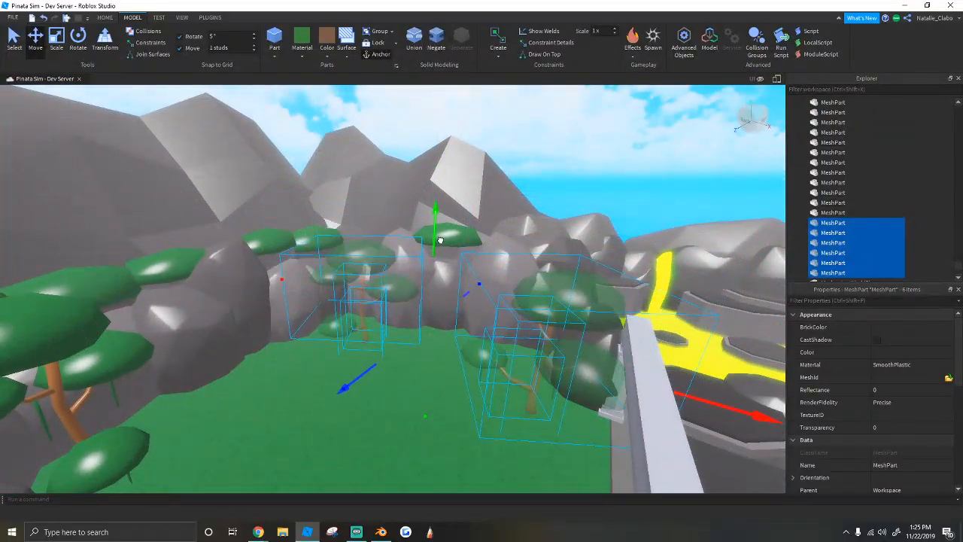
scroll(514, 289, "up", 1)
left_click_drag(750, 407, 707, 401)
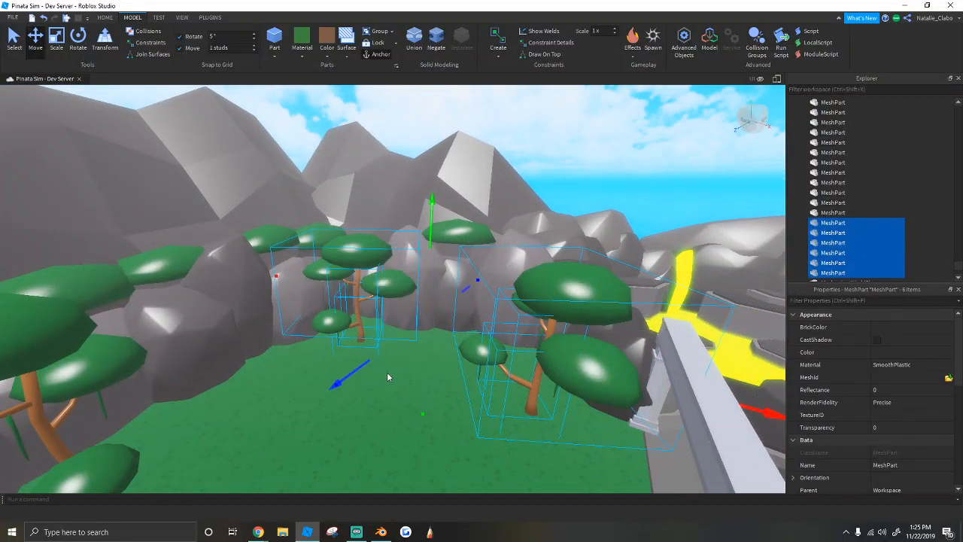
left_click_drag(349, 373, 364, 364)
right_click_drag(477, 326, 489, 330)
left_click_drag(575, 307, 536, 305)
left_click_drag(228, 360, 236, 353)
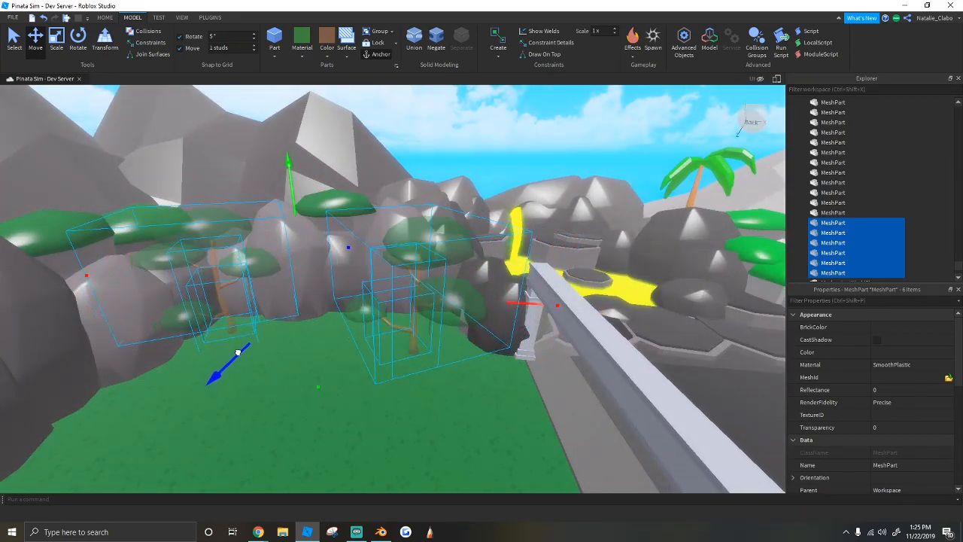
Step: Select only the copied tree beside the wall and shift it away from the wall
left_click(328, 376)
scroll(338, 374, "up", 10)
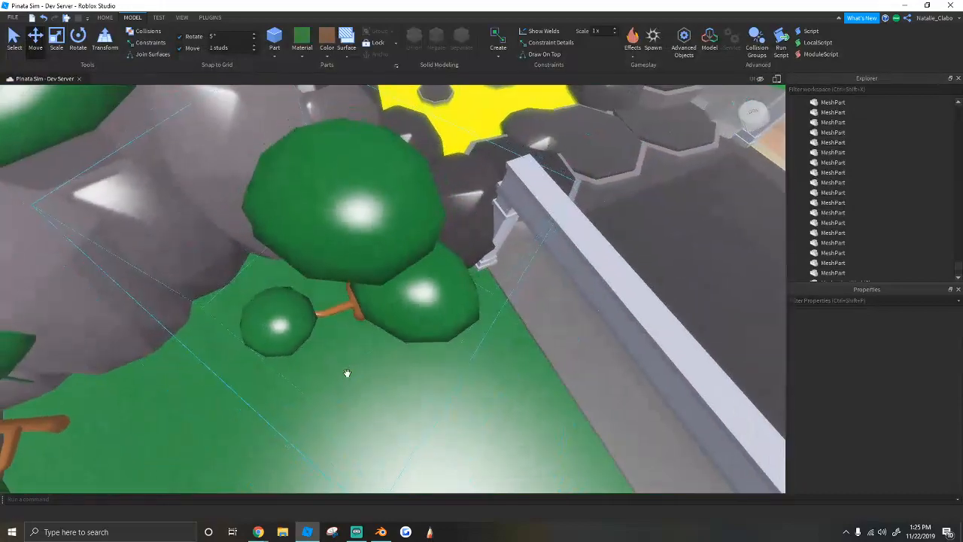
scroll(347, 373, "down", 2)
left_click_drag(289, 225, 288, 225)
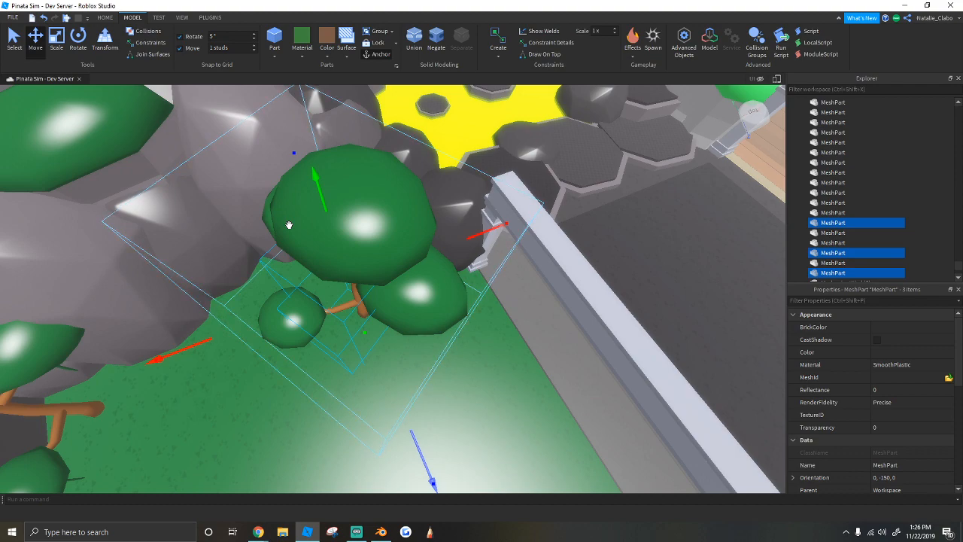
left_click_drag(481, 232, 442, 241)
Step: Rotate the tree beside the wall about the vertical axis to an orientation of -100°
right_click_drag(456, 220, 455, 219)
key("w")
key("s")
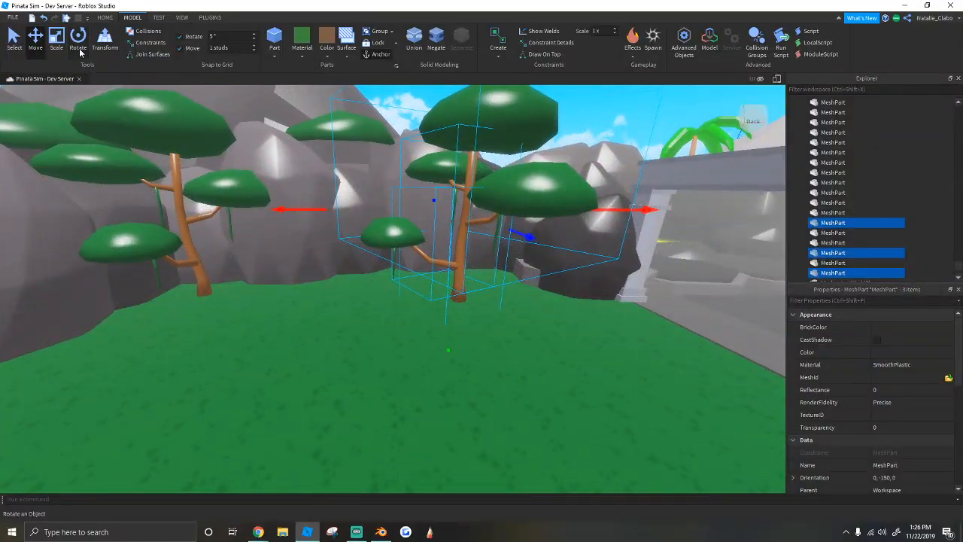
left_click_drag(614, 190, 614, 190)
right_click_drag(477, 230, 477, 230)
key("w")
key("s")
Step: Move the rotated tree horizontally to fit it between the rocks and the wall
left_click(35, 39)
right_click_drag(388, 202, 388, 201)
left_click_drag(631, 290, 632, 289)
key("s")
left_click_drag(340, 298, 357, 298)
left_click_drag(639, 280, 669, 285)
key("w")
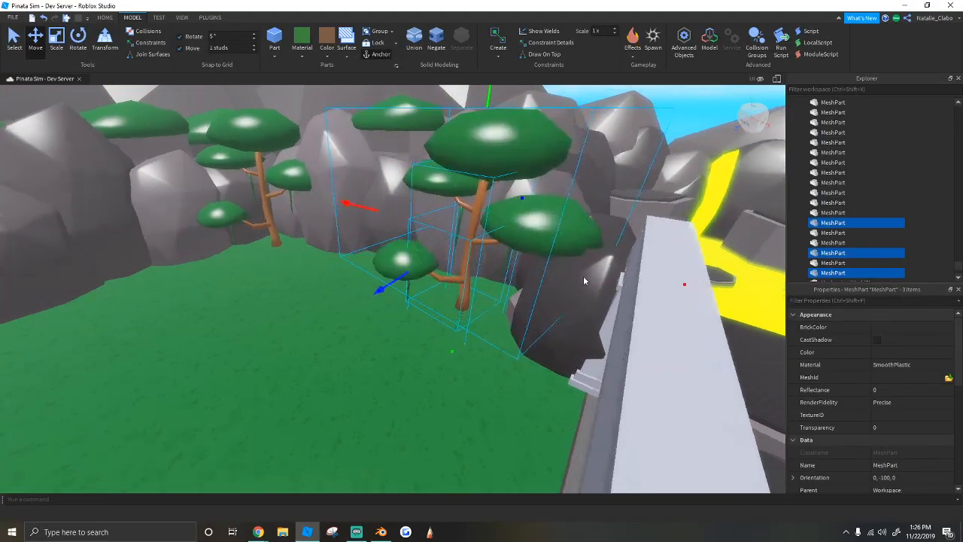
Step: Fine-tune the same tree's sideways position and clear the selection
right_click_drag(499, 256, 500, 256)
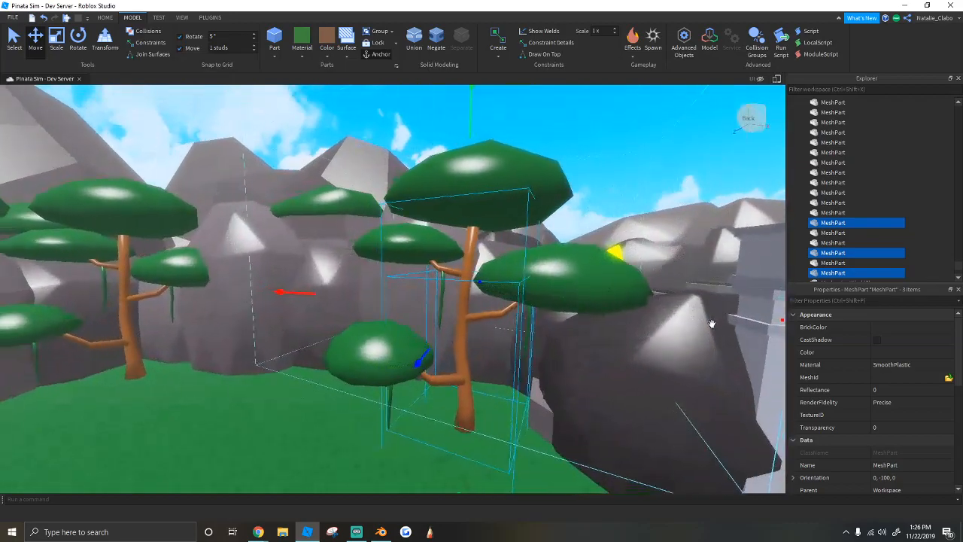
left_click_drag(743, 318, 742, 319)
key("s")
right_click_drag(466, 230, 467, 230)
left_click(438, 188)
right_click_drag(407, 226, 406, 226)
key("w")
key("s")
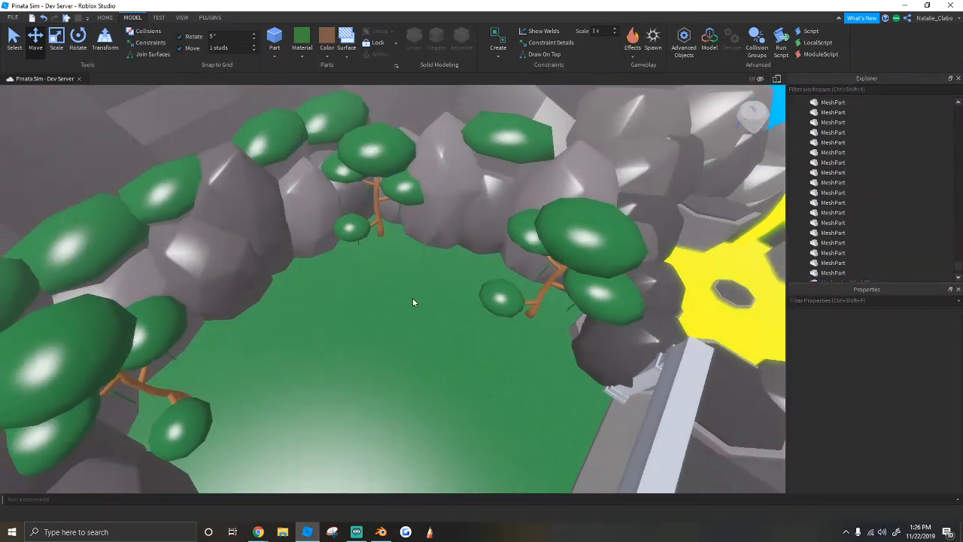
Step: Copy the tree at the back of the clearing and paste a duplicate of it
left_click_drag(413, 284, 345, 160)
key("ctrl+c")
right_click_drag(387, 180, 387, 180)
key("ctrl+v")
right_click_drag(354, 243, 354, 243)
left_click_drag(354, 243, 409, 357)
key("w")
key("a")
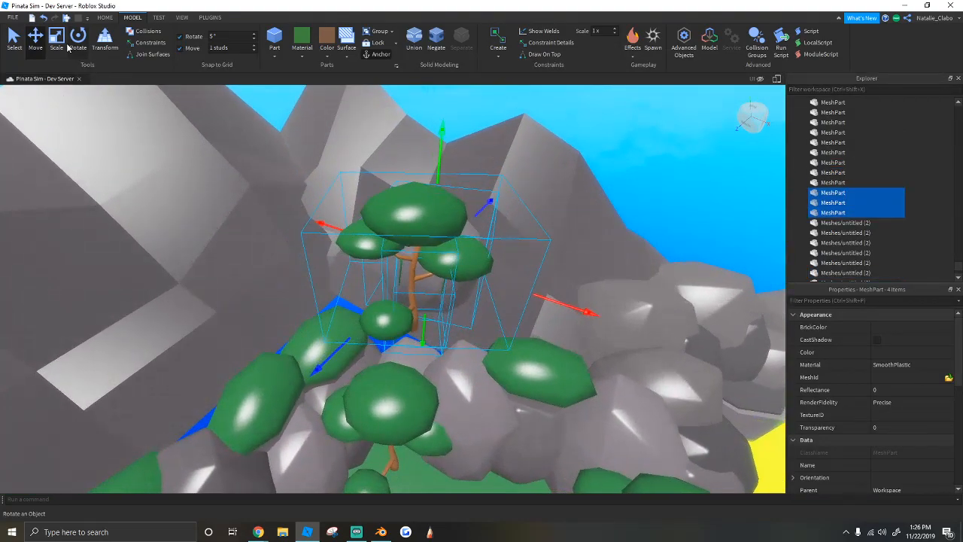
Step: Scale up the pasted tree so it is larger than the trees in the clearing
left_click_drag(436, 184, 442, 161)
right_click_drag(443, 161, 442, 161)
right_click_drag(424, 215, 425, 215)
key("s")
right_click_drag(338, 223, 339, 223)
key("w")
key("s")
right_click_drag(423, 213, 423, 213)
Step: Move the enlarged tree down and sideways to stand behind the rocks bordering the clearing
left_click_drag(414, 228, 412, 295)
right_click_drag(412, 295, 412, 295)
key("s")
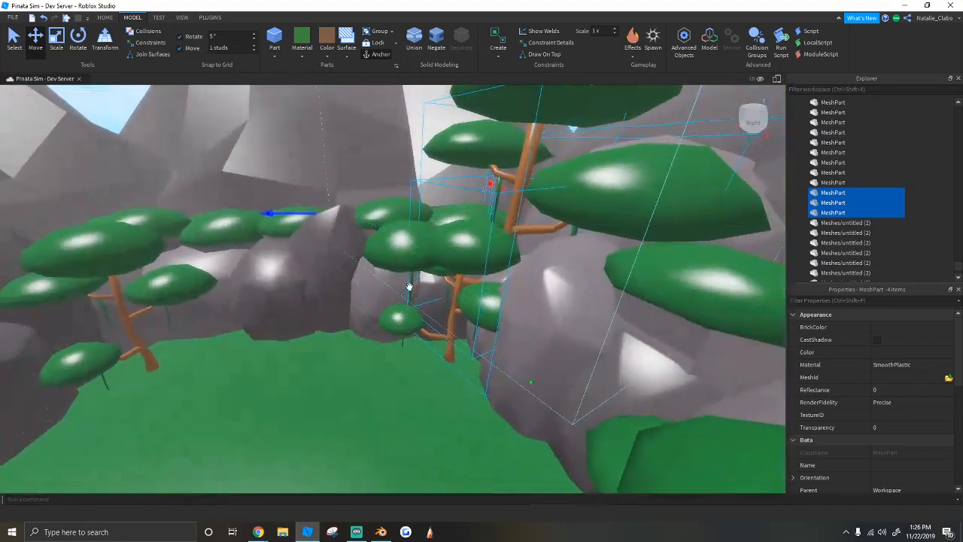
left_click_drag(296, 215, 425, 223)
right_click_drag(439, 219, 389, 218)
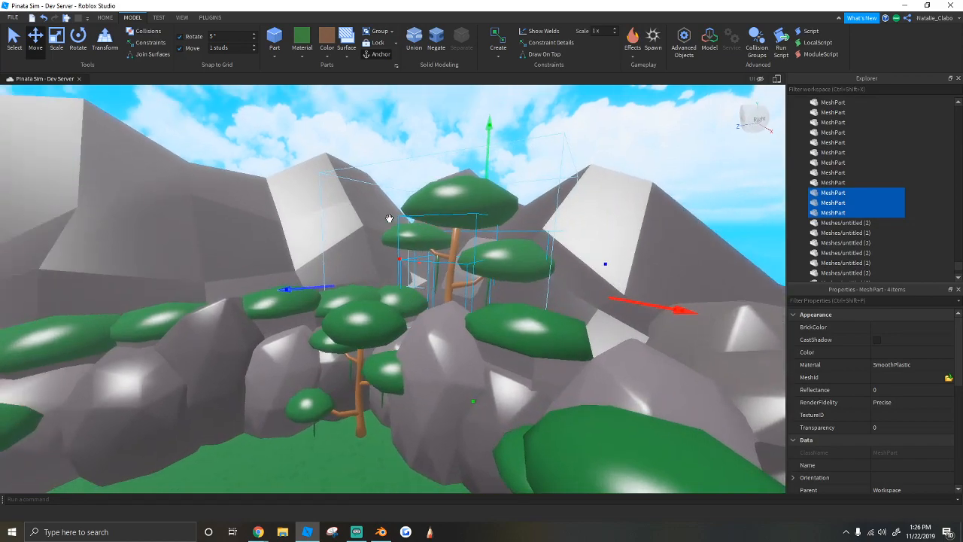
Step: Duplicate the enlarged background tree and move the copy to another spot between the border rocks and the mountains
key("ctrl+d")
right_click_drag(454, 191, 453, 191)
right_click_drag(315, 264, 267, 277)
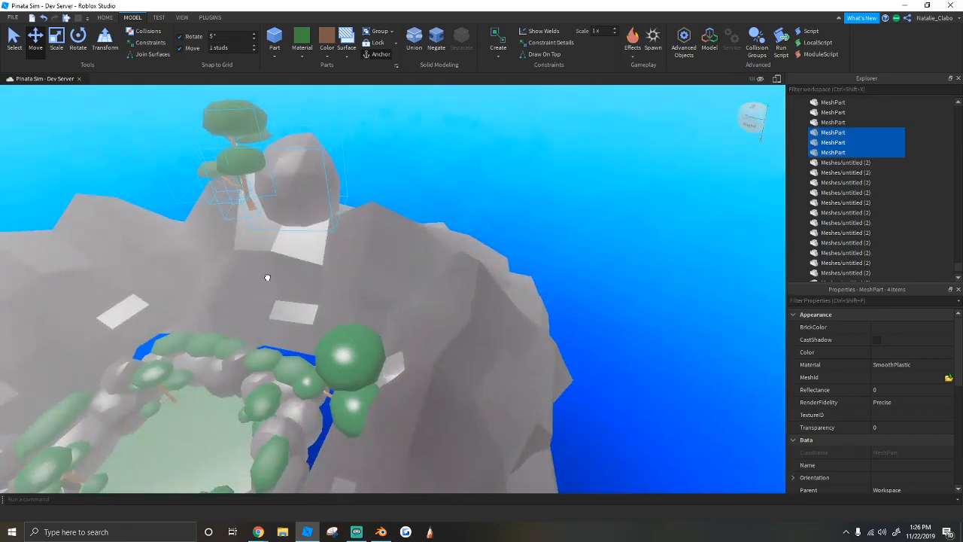
right_click_drag(348, 260, 348, 260)
key("w")
key("s")
left_click_drag(387, 265, 394, 275)
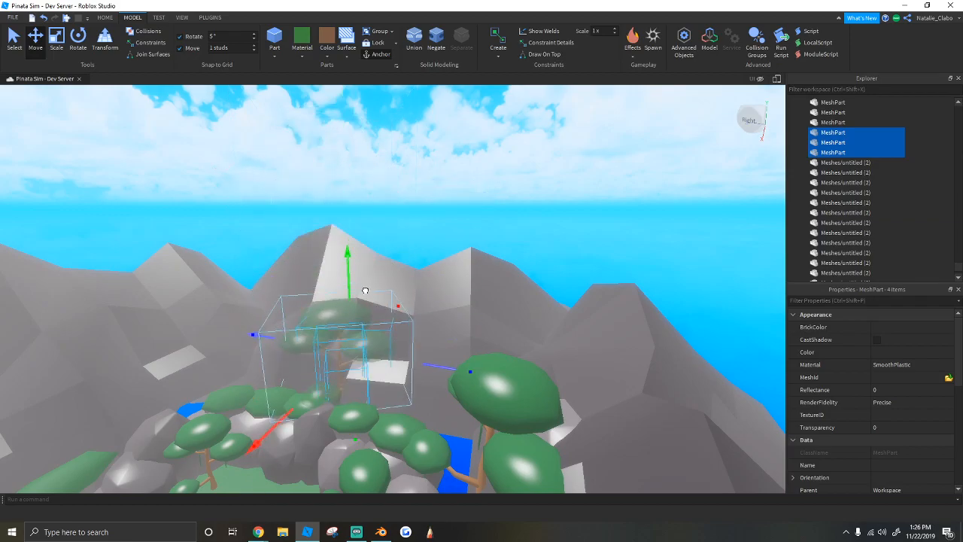
left_click_drag(366, 295, 365, 275)
key("w")
right_click_drag(366, 275, 366, 275)
key("s")
key("w")
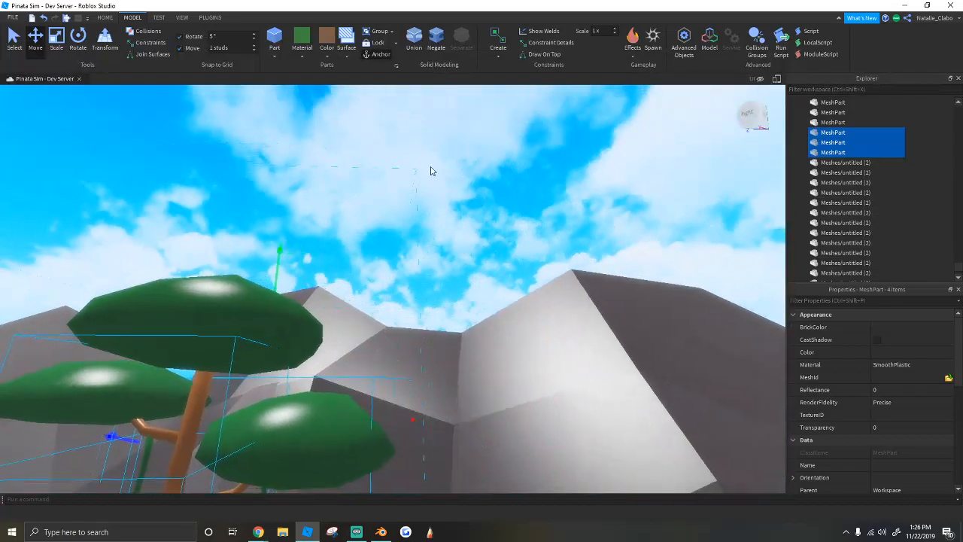
Step: Delete the selected extra parts among the background trees and clear the selection
key("Delete")
right_click_drag(439, 221, 479, 256)
key("w")
key("w")
left_click(419, 270)
right_click_drag(420, 270, 420, 270)
key("s")
key("w")
right_click_drag(350, 251, 345, 265)
key("w")
key("w")
left_click(336, 260, "ctrl")
key("s")
right_click(309, 253)
left_click(335, 313)
right_click_drag(330, 311, 330, 311)
key("w")
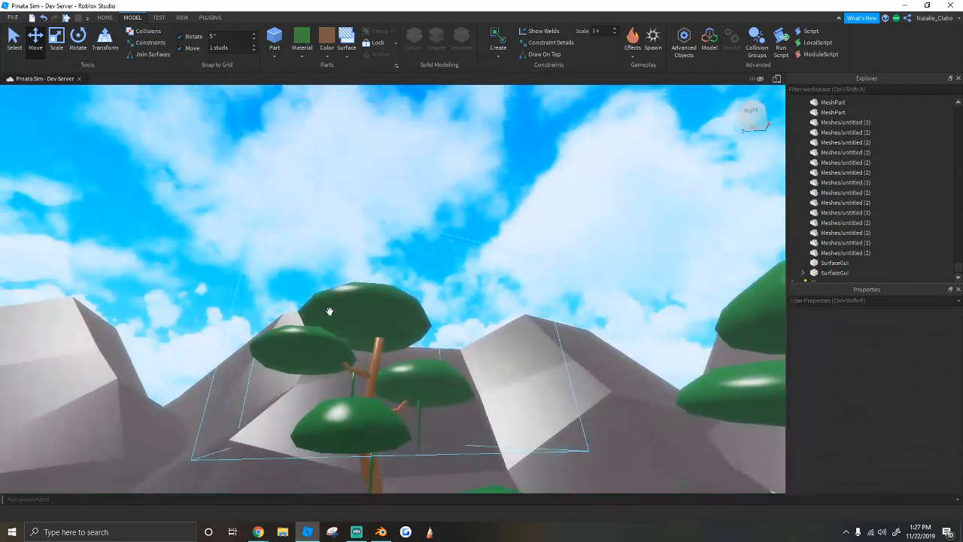
key("s")
key("w")
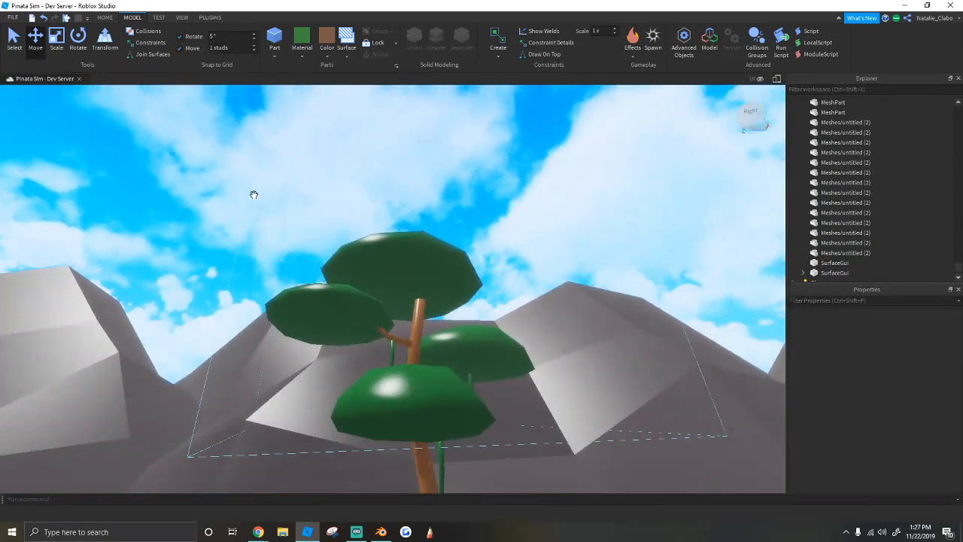
Step: Select the background tree behind the rear rocks, duplicate it, and move the copy farther along the rock border
left_click_drag(541, 468, 541, 468)
right_click_drag(448, 386, 448, 386)
key("s")
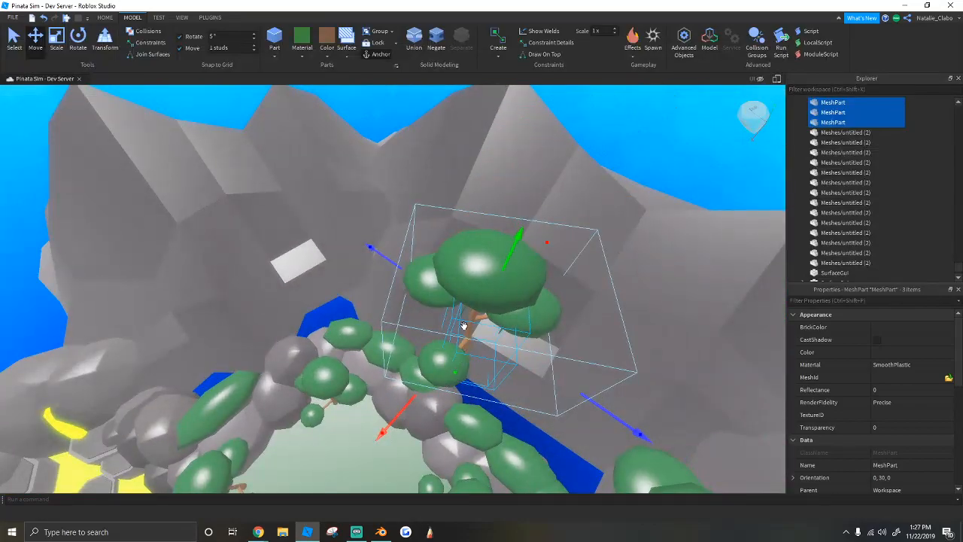
right_click_drag(464, 335, 464, 335)
key("ctrl+d")
left_click_drag(412, 260, 208, 292)
right_click_drag(208, 293, 208, 293)
left_click_drag(208, 292, 306, 259)
Step: Rotate the new background tree about the vertical axis to an orientation of 60°
key("w")
mouse_move(329, 259)
right_mouse_down()
mouse_move(329, 197)
mouse_move(313, 224)
mouse_move(322, 264)
right_mouse_up()
key("w")
key("s")
key("s")
key("w")
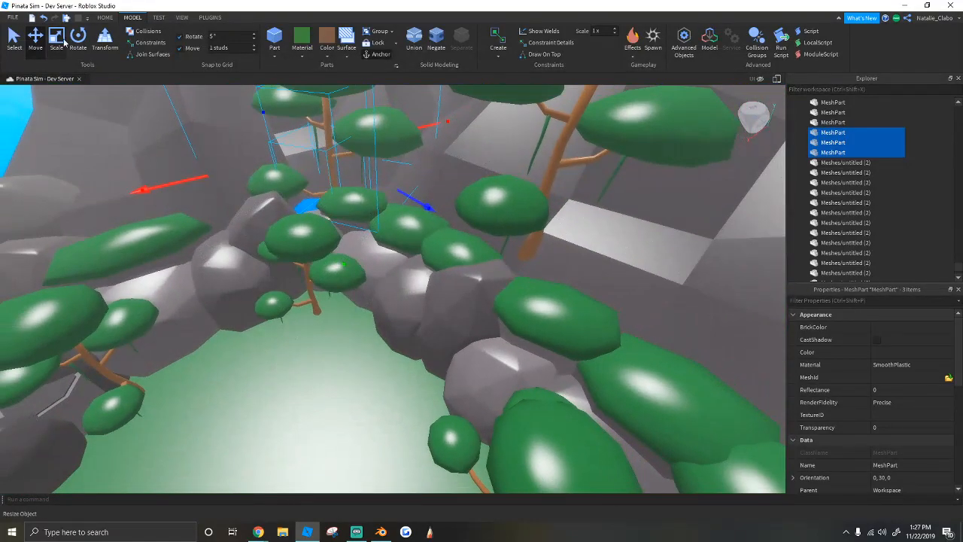
key("s")
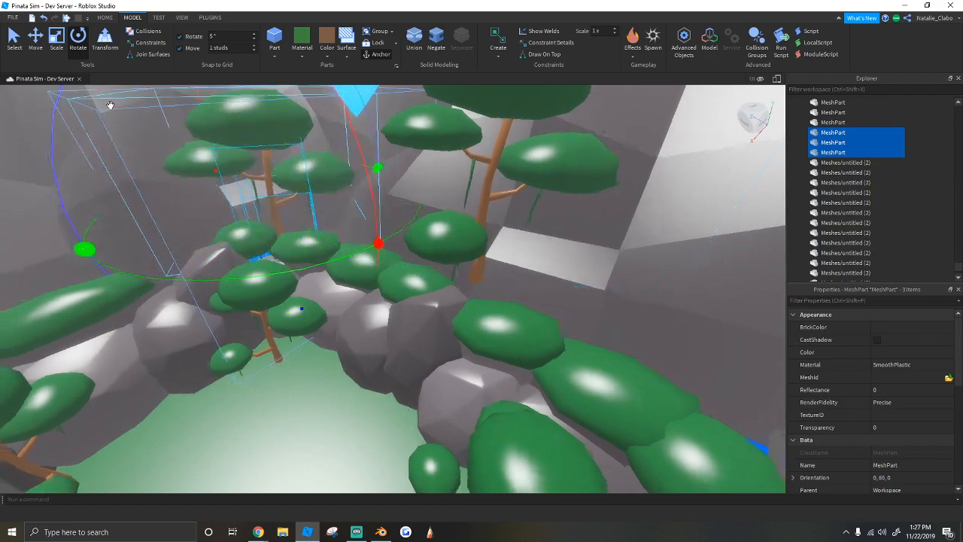
key("s")
key("ctrl+2")
Step: Darken the foliage of the three large background trees to the RGB color 40, 74, 47
right_click_drag(376, 219, 404, 200)
key("s")
key("a")
left_click(338, 160)
key("w")
key("s")
left_click(238, 183)
key("s")
left_click(408, 208, "shift")
key("w")
left_click(610, 235, "shift")
left_click(610, 235, "shift")
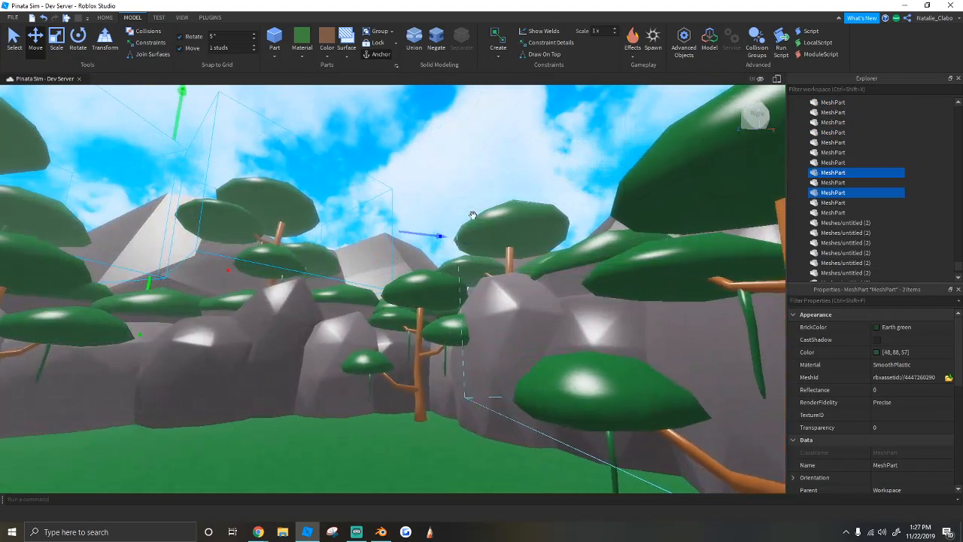
key("w")
left_click(539, 210, "shift")
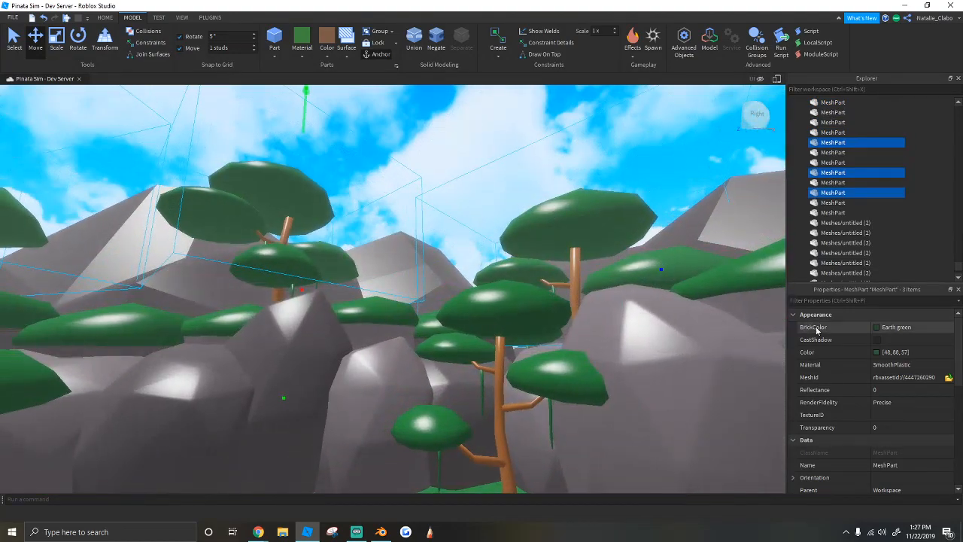
left_click(881, 355)
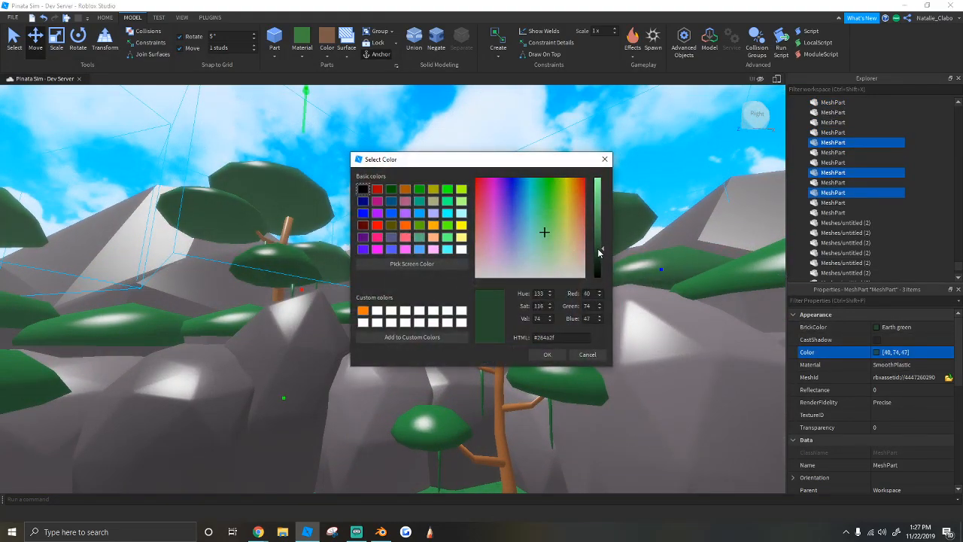
left_click(559, 355)
Step: Darken the foliage of the two trees at the back of the clearing to the RGB color 36, 67, 43
key("s")
right_click_drag(350, 156, 416, 183)
left_click(350, 156)
key("s")
left_click(389, 193)
key("w")
left_click(459, 166, "ctrl")
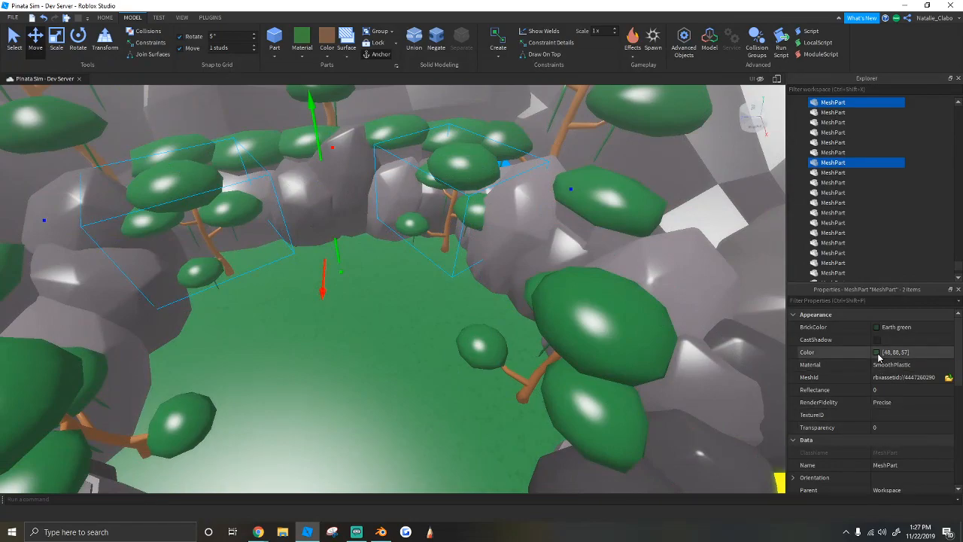
left_click(877, 353)
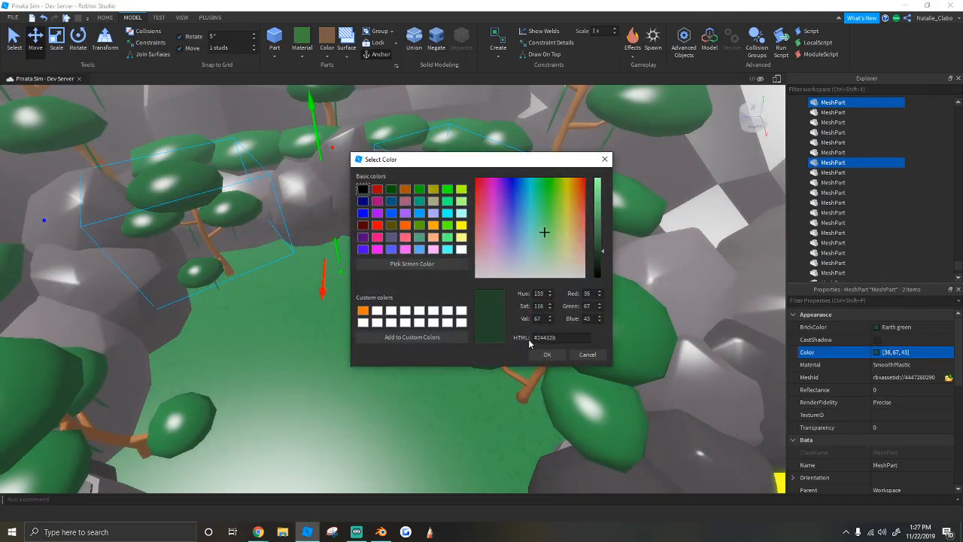
left_click(546, 355)
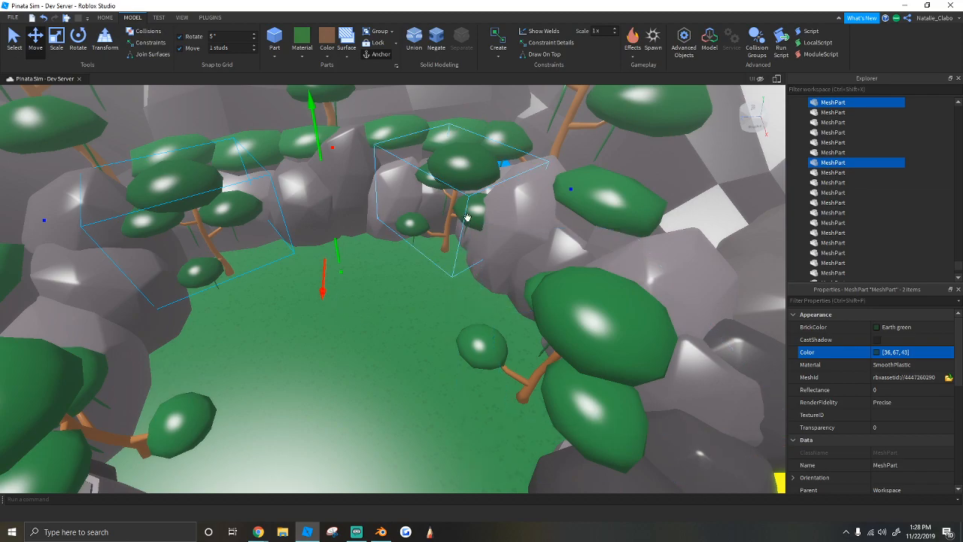
left_click(431, 290)
mouse_move(431, 290)
right_mouse_down()
mouse_move(424, 281)
mouse_move(438, 303)
right_mouse_up()
scroll(427, 283, "up", 4)
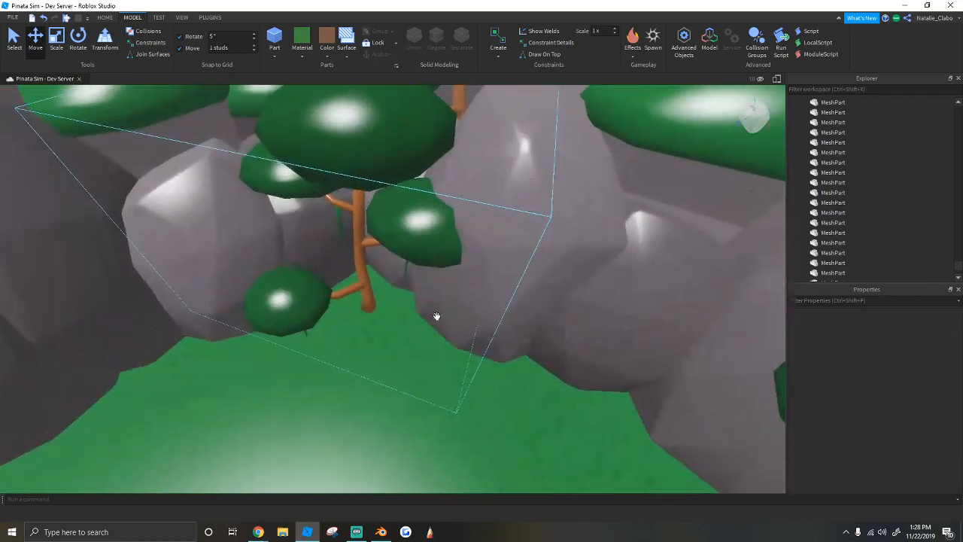
left_click(445, 365)
scroll(445, 365, "down", 1)
left_click_drag(483, 435, 347, 207)
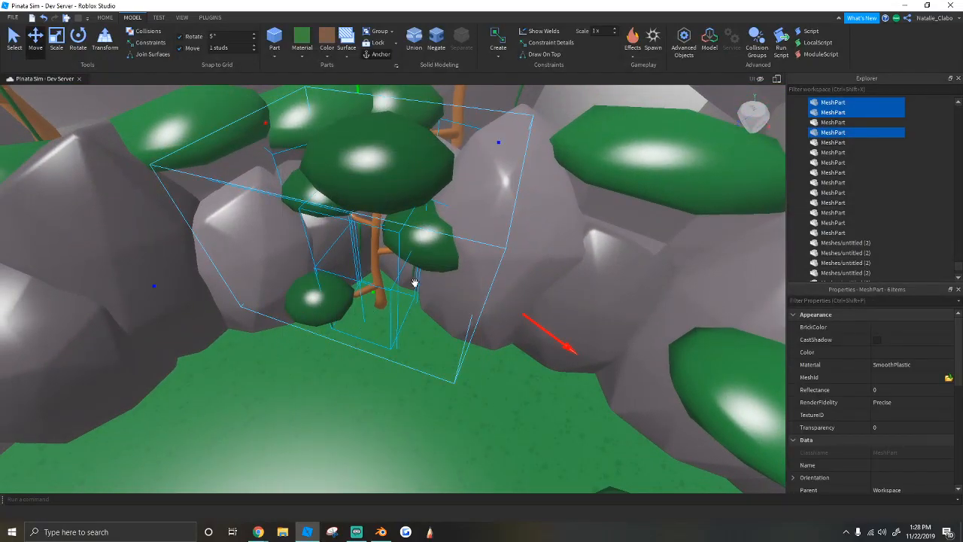
scroll(405, 286, "down", 1)
left_click_drag(488, 152, 477, 160)
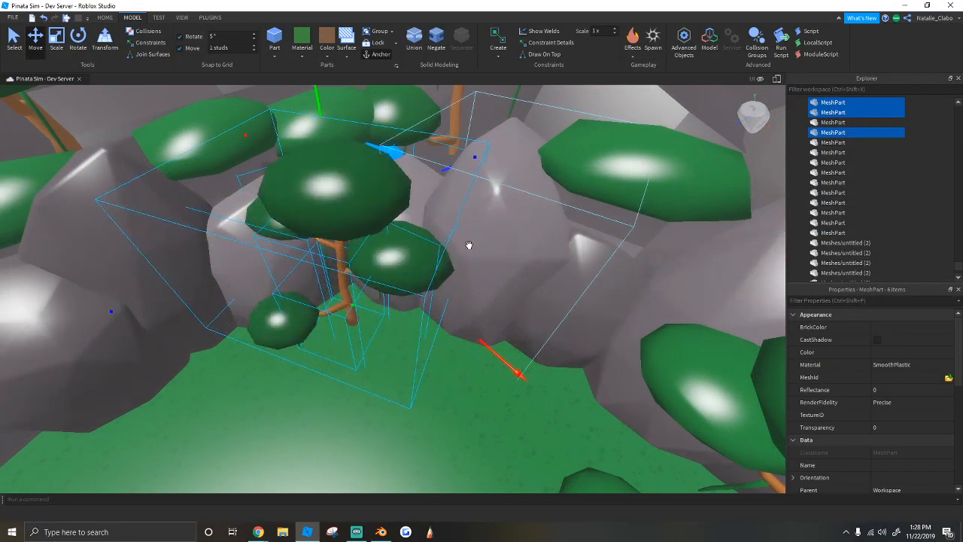
scroll(468, 245, "down", 10)
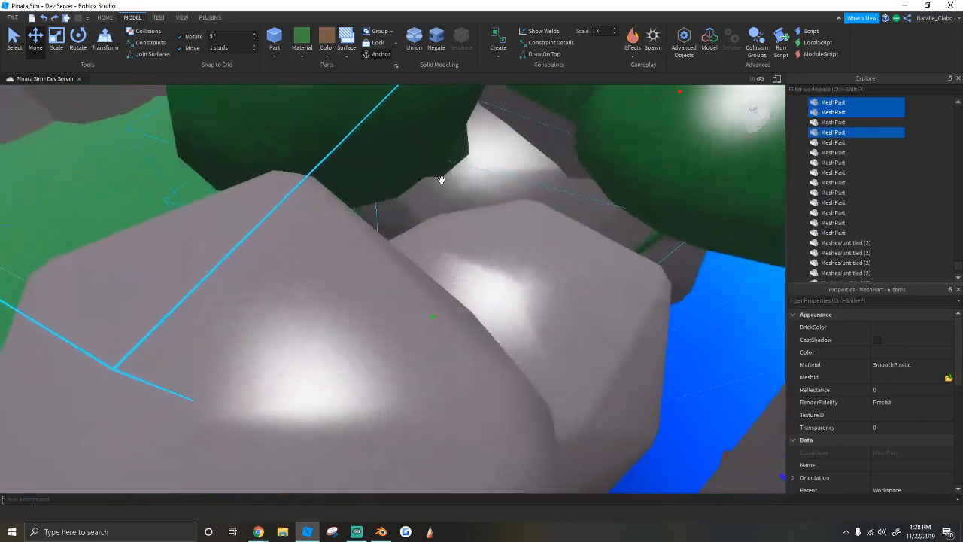
left_click(499, 289, "ctrl")
scroll(499, 288, "up", 15)
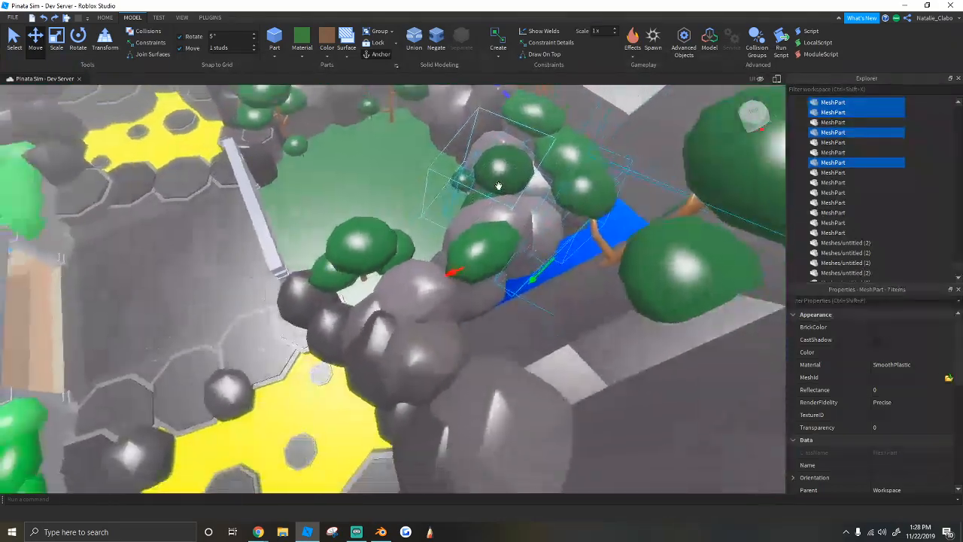
scroll(499, 186, "down", 4)
right_click_drag(499, 186, 389, 280)
left_click(410, 222)
scroll(362, 286, "up", 4)
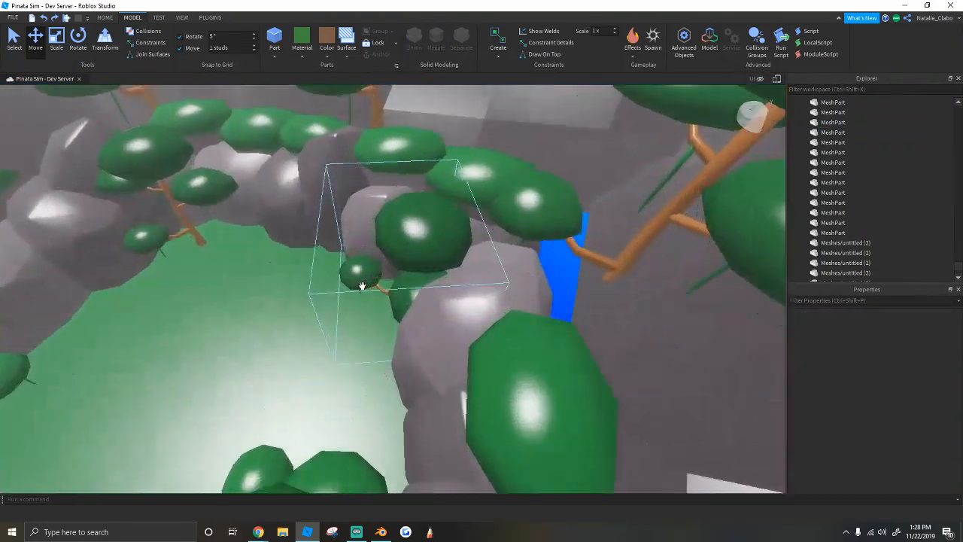
Step: Select only the parts of the rear clearing tree beside the rocks and shift it slightly out onto the grass
scroll(365, 282, "up", 3)
left_click(371, 277)
scroll(389, 286, "up", 5)
scroll(389, 280, "down", 4)
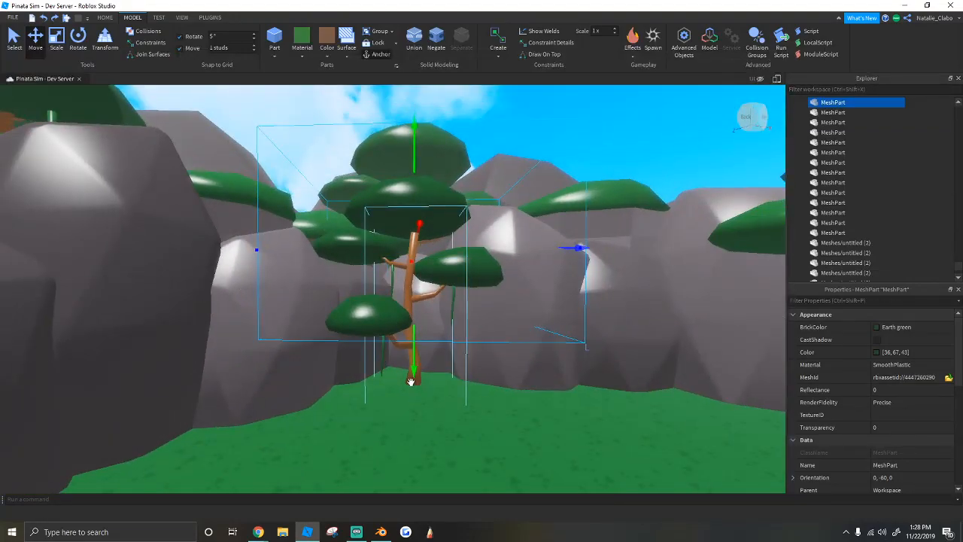
right_click_drag(411, 365, 411, 365)
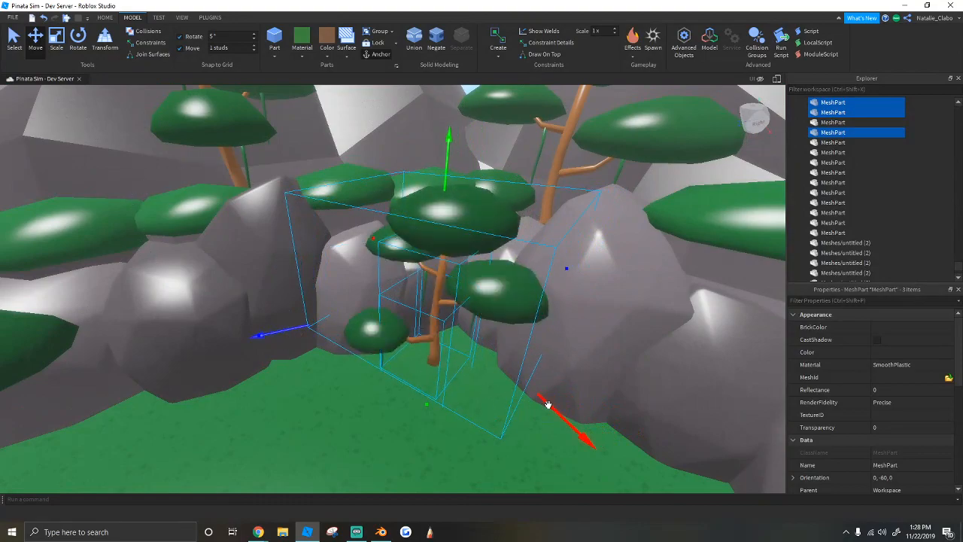
right_click_drag(552, 417, 519, 378)
left_click(417, 198)
Step: Review the tree arrangement from outside the gateway and from inside the clearing
left_click(415, 194)
right_click_drag(415, 193, 417, 194)
scroll(417, 194, "up", 6)
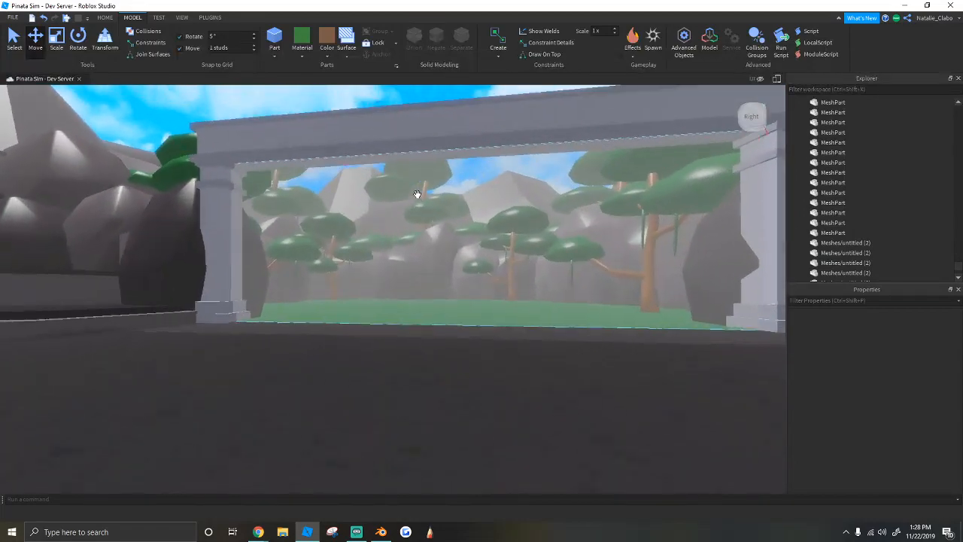
scroll(416, 194, "up", 8)
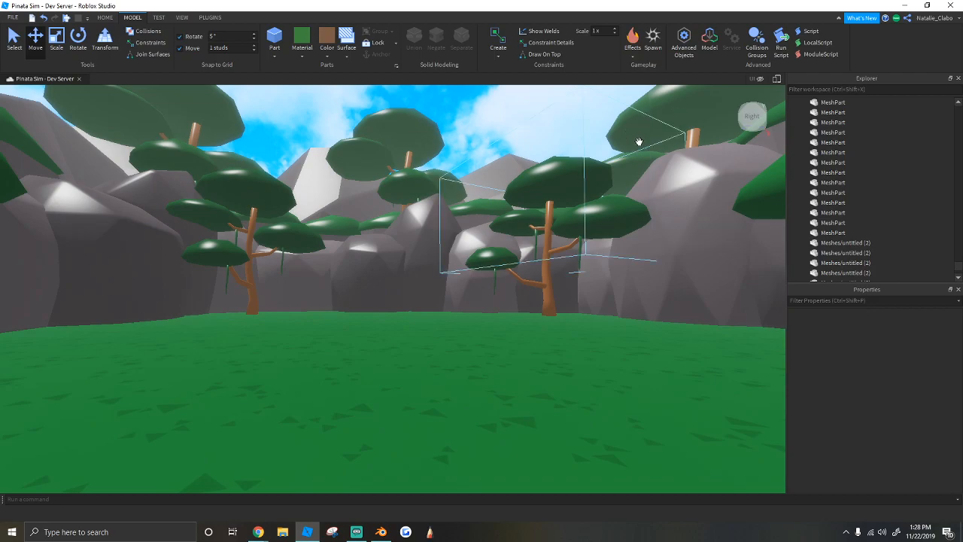
right_click_drag(407, 217, 451, 251)
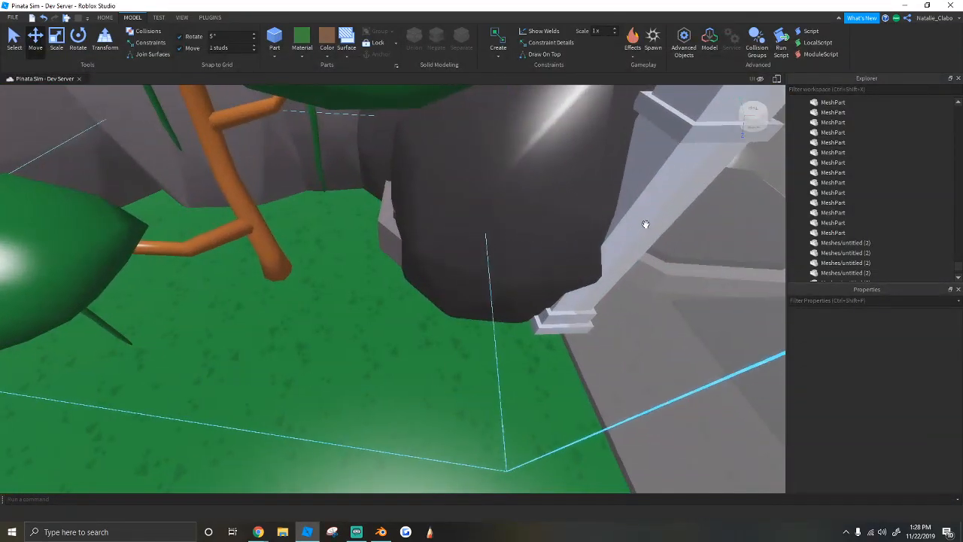
Step: Inspect the two overlapping hexagonal ground pieces beside the dark rocks near the gateway, then clear their selection
right_click_drag(403, 182, 355, 188)
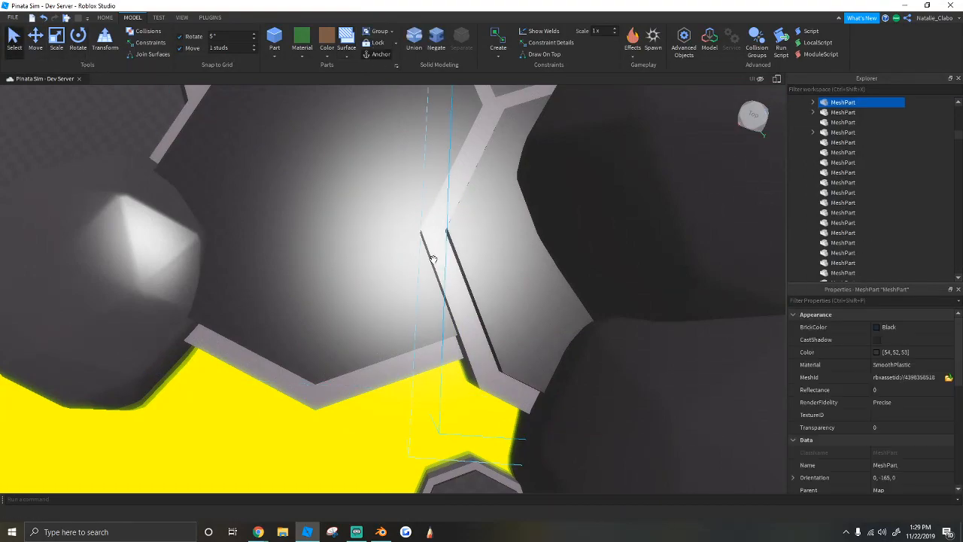
right_click_drag(366, 227, 366, 222)
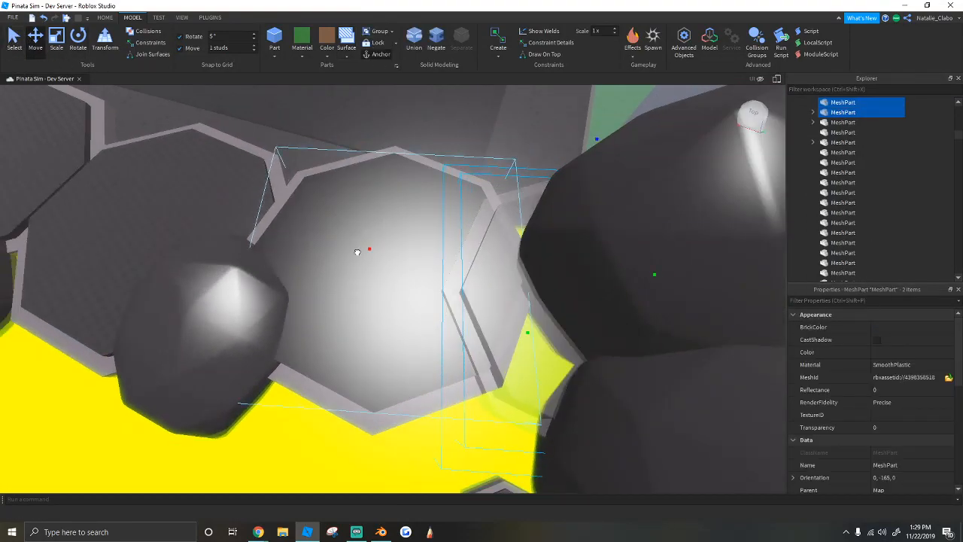
right_click_drag(307, 249, 363, 166)
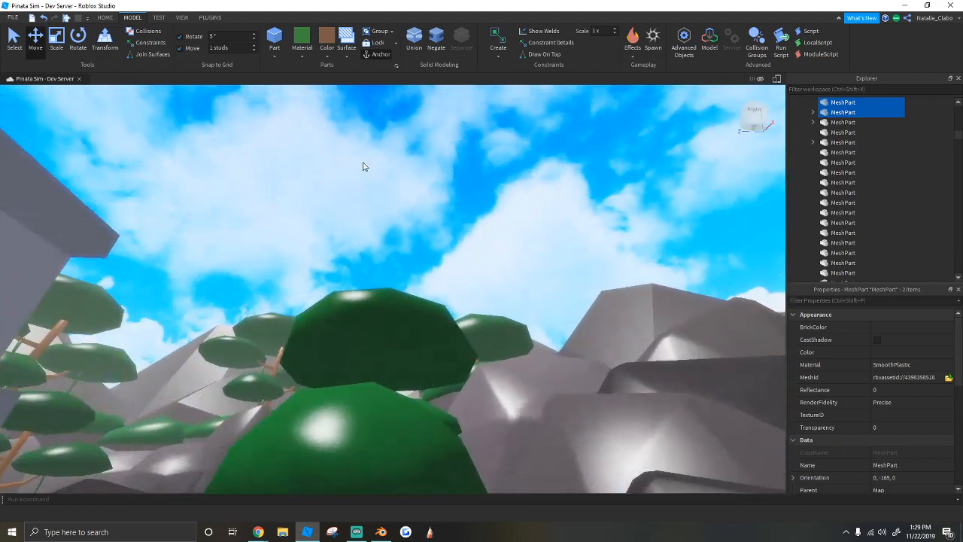
left_click(429, 263)
mouse_move(428, 263)
right_mouse_down()
mouse_move(428, 275)
mouse_move(435, 258)
right_mouse_up()
left_click(435, 257)
Step: Look over the finished clearing and the path leading out through its gateway
scroll(434, 257, "down", 10)
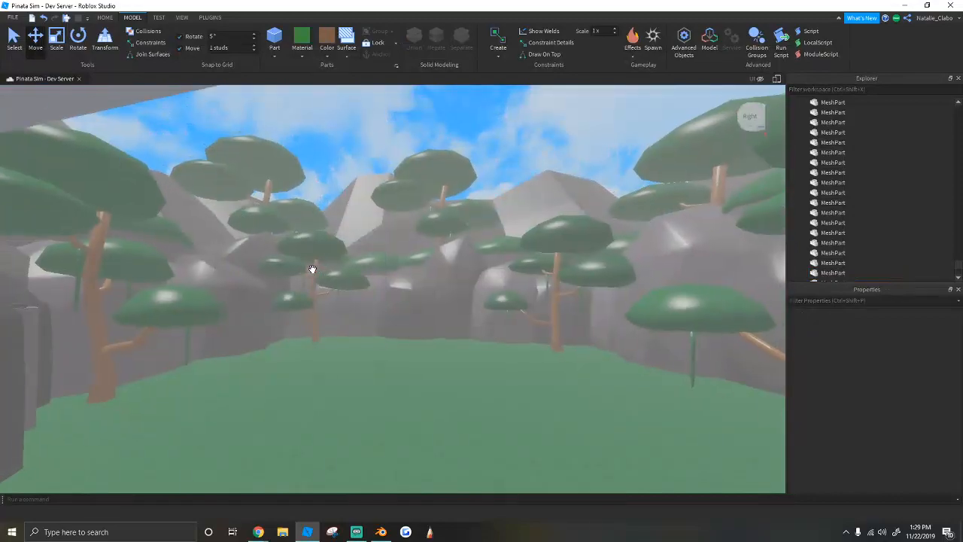
key("w")
right_click_drag(312, 269, 312, 269)
key("w")
right_click_drag(397, 318, 397, 318)
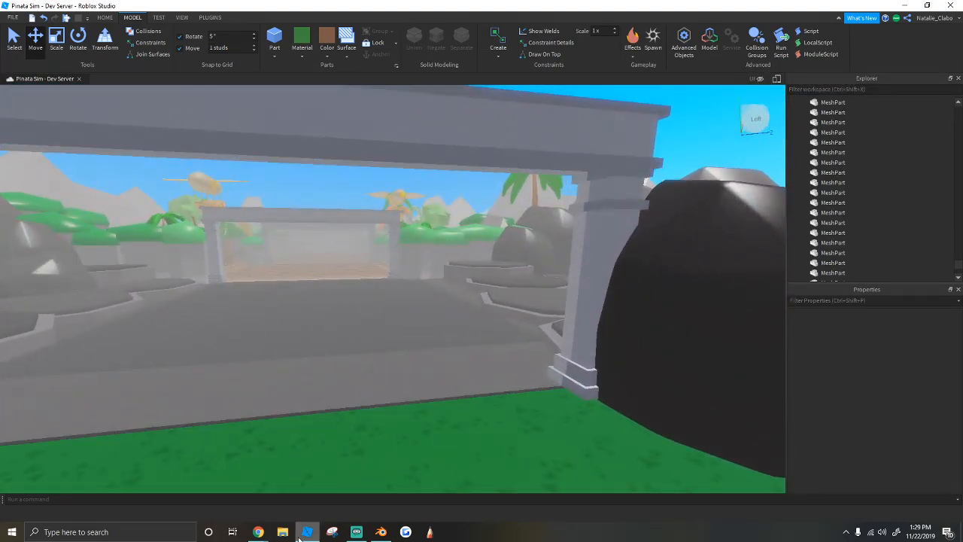
Step: Switch to Chrome and open the Roblox home page in a new tab
left_click(298, 494)
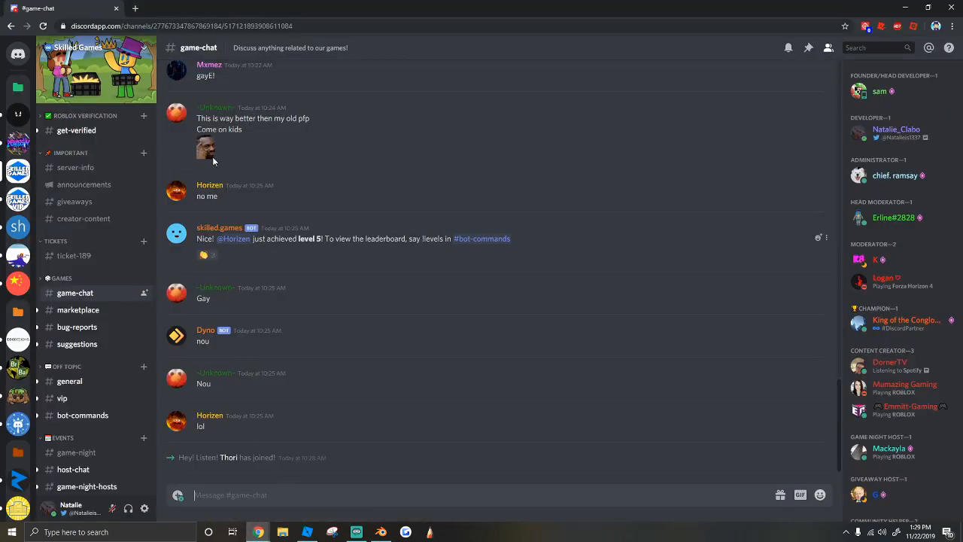
left_click(135, 8)
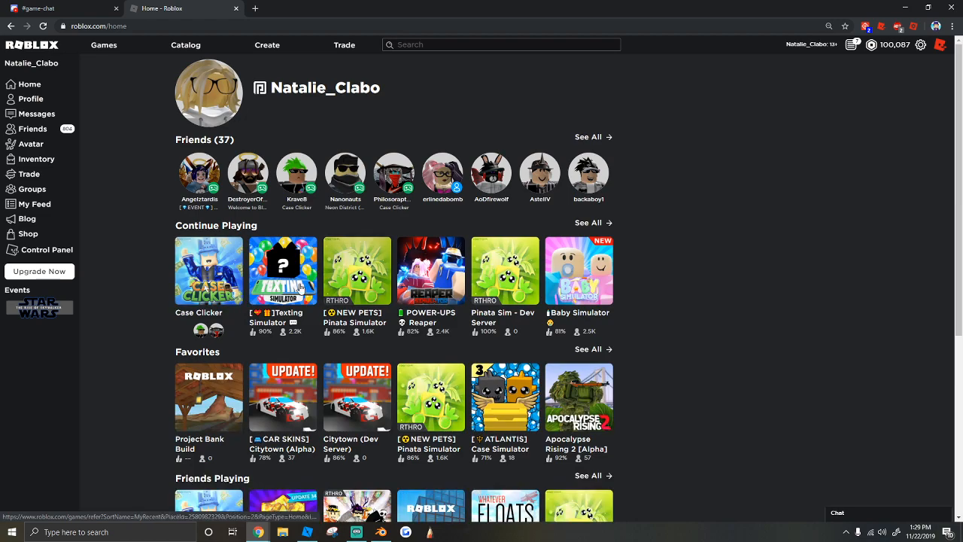
Step: Open the Pinata Simulator game page, launch the game, and walk the character around the autumn starting area
left_click(354, 273)
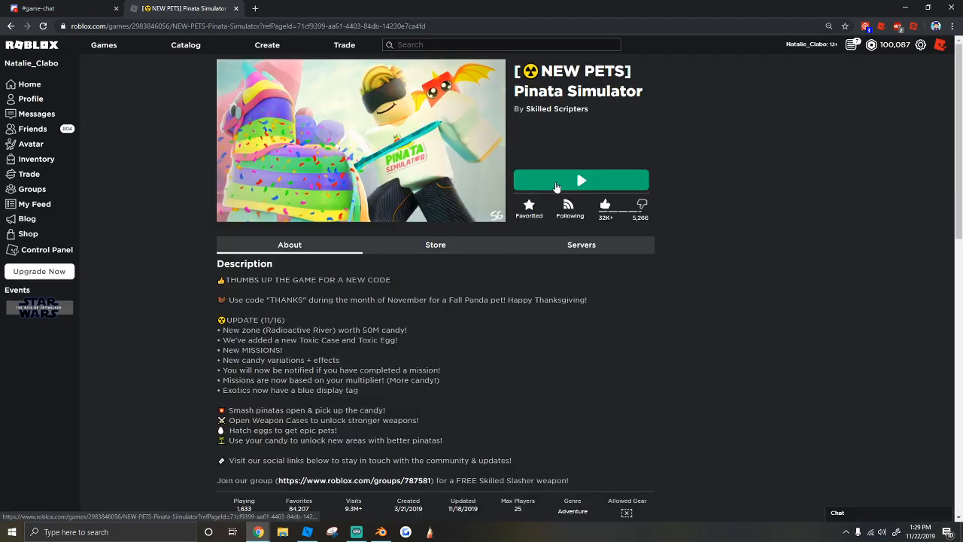
left_click(553, 184)
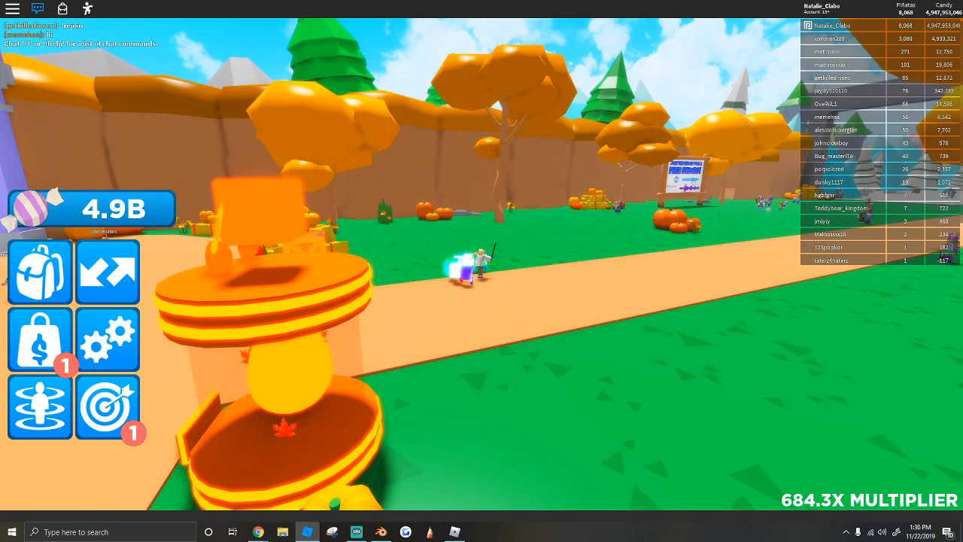
key("alt+Tab")
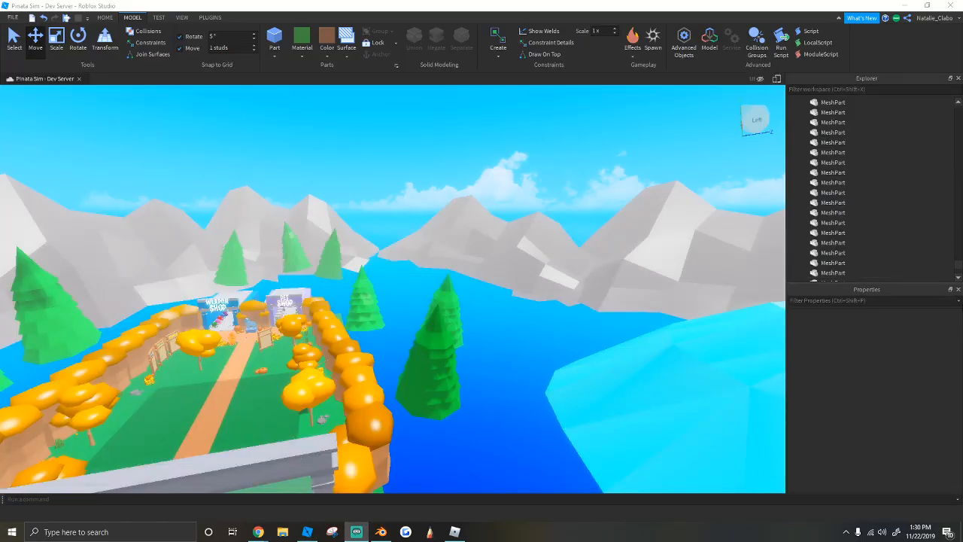
left_click(454, 531)
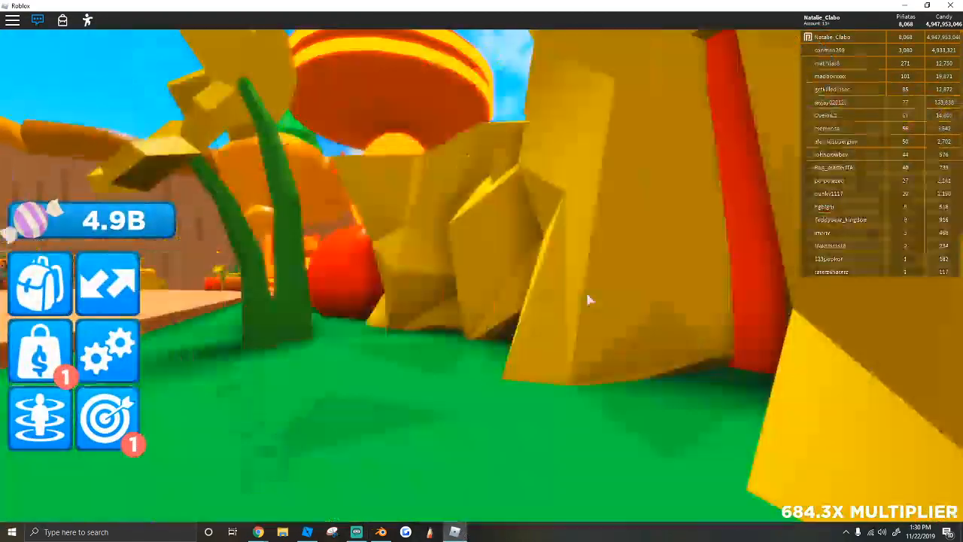
key("w")
key("d")
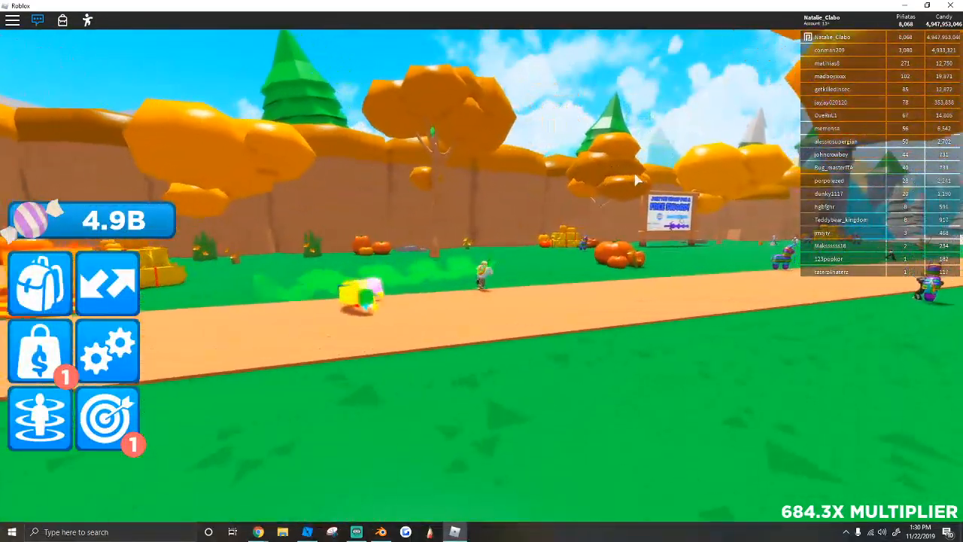
Step: Switch to Roblox Studio and fly through the mushroom zone to the forest gateway with the orange crystals
left_click(302, 534)
key("w")
right_click_drag(499, 341, 479, 343)
key("w")
key("s")
key("w")
key("s")
key("s")
key("w")
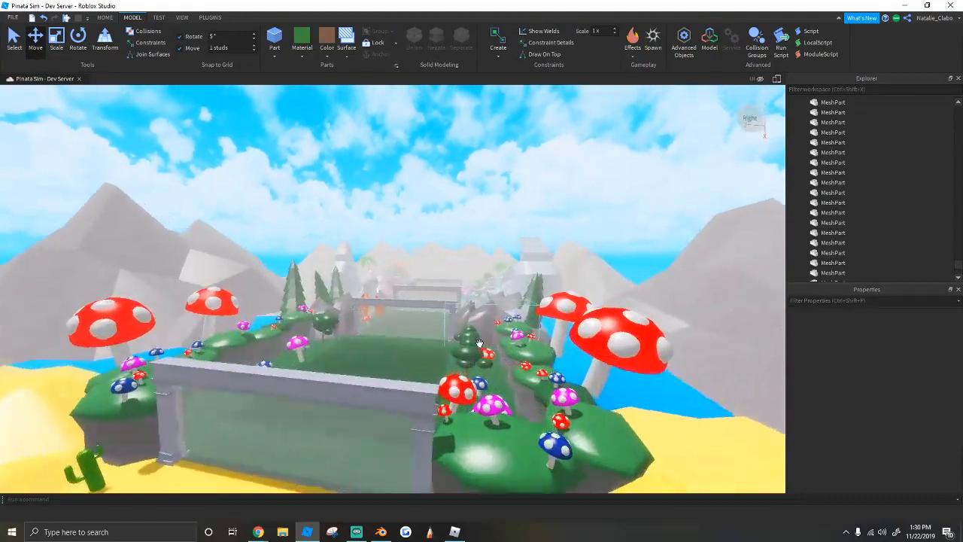
key("w")
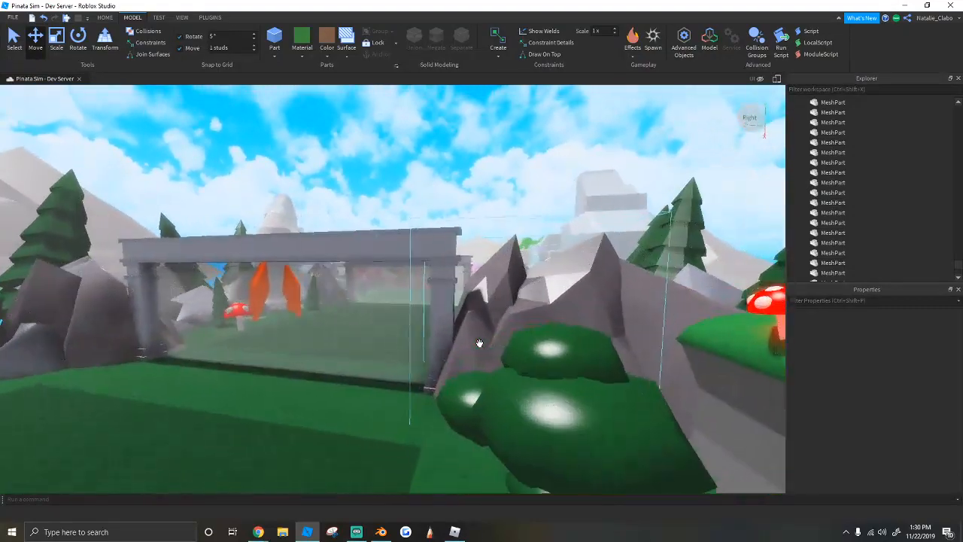
Step: Minimize the Blender window and return to the forest gateway view in Roblox Studio
left_click(956, 534)
left_click(955, 534)
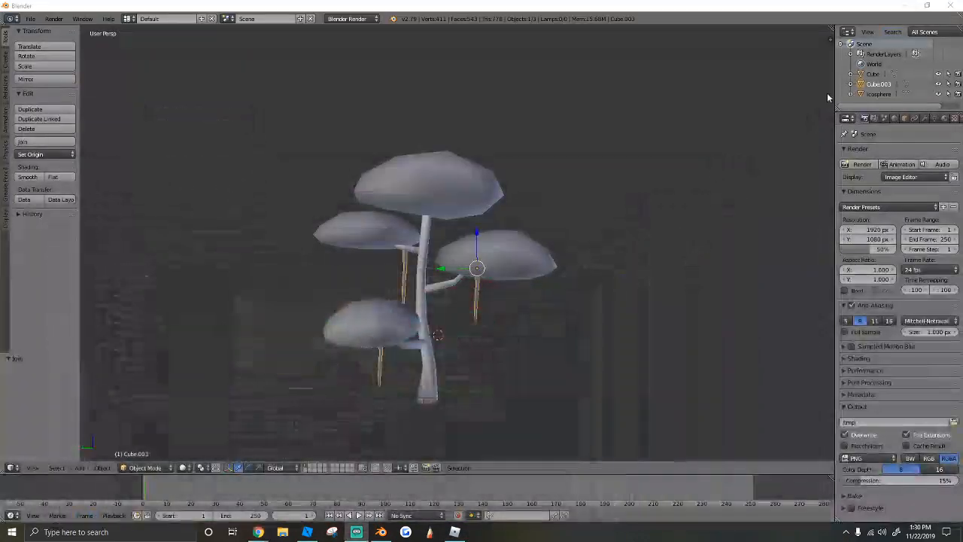
left_click(906, 5)
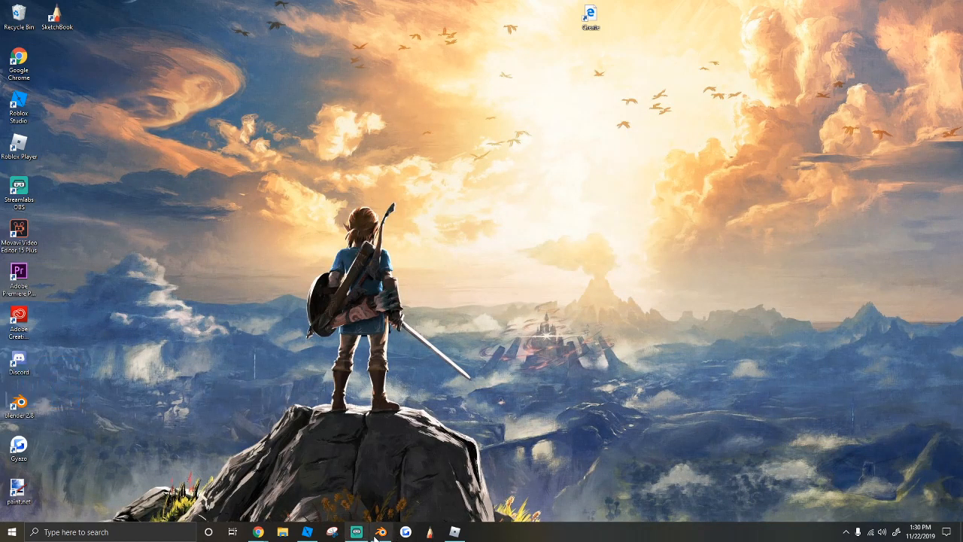
left_click(454, 532)
left_click(306, 531)
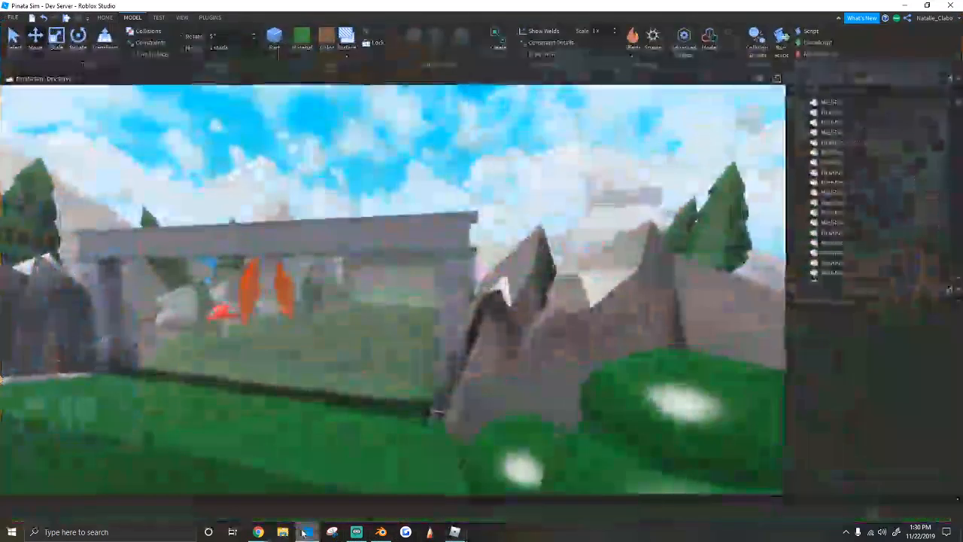
scroll(439, 406, "up", 3)
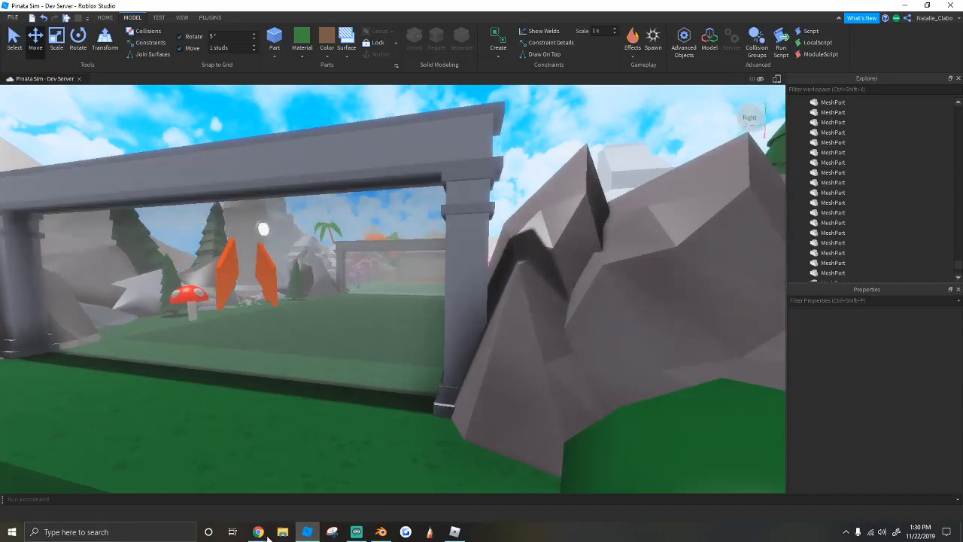
Step: Switch to the running Pinata Simulator game and follow the dirt path through the gateway into the snowy zone
left_click(453, 532)
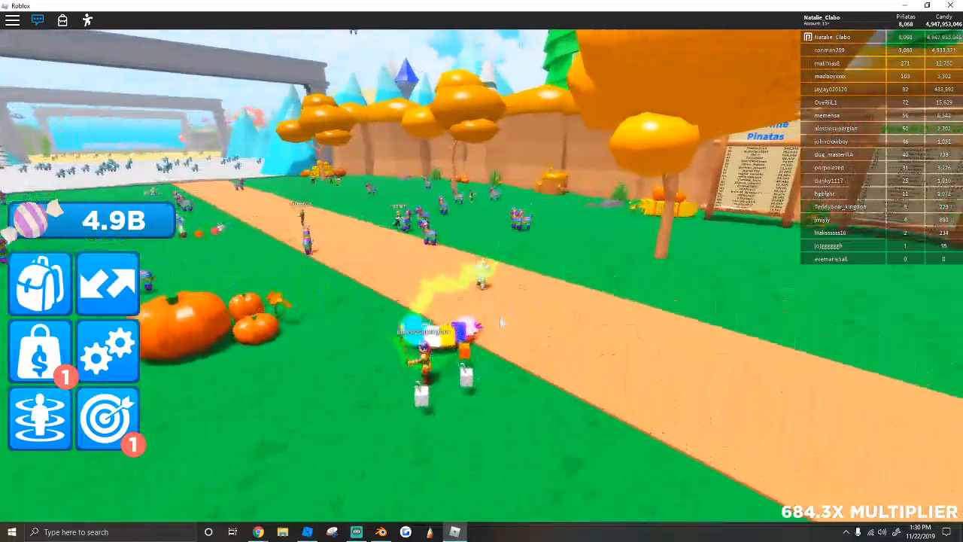
key("w")
right_click_drag(501, 322, 497, 299)
key("w")
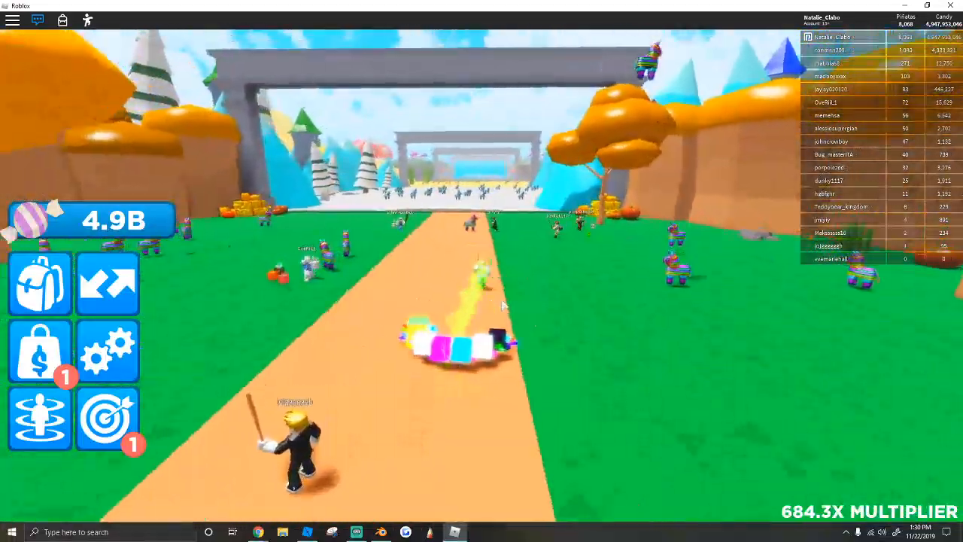
key("w")
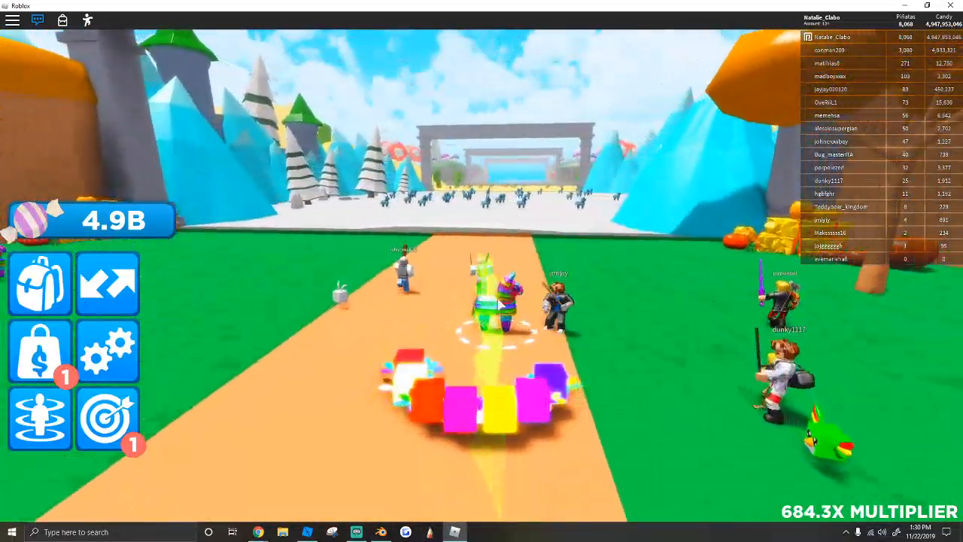
key("w")
right_click_drag(509, 253, 507, 252)
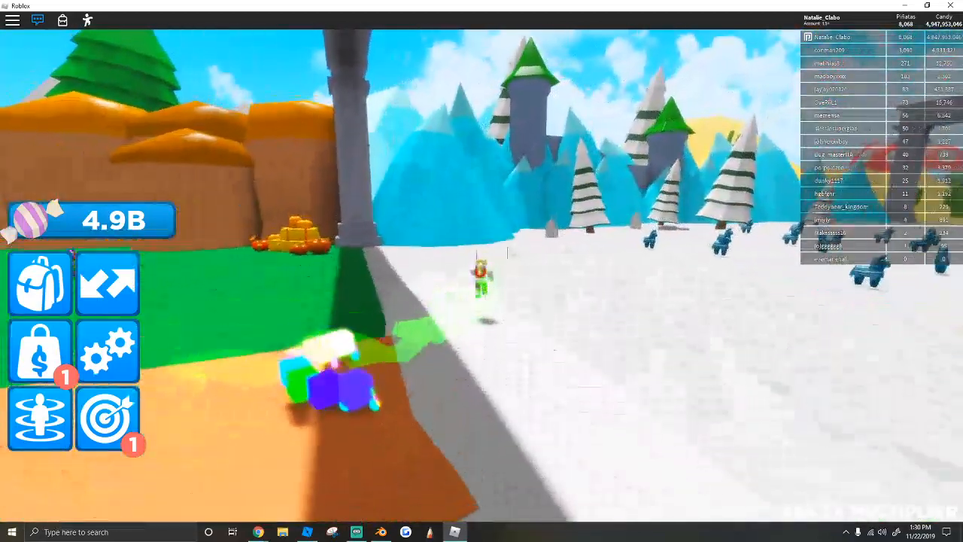
Step: Climb the blue ice mountains beside the gateway and look at the scenery beyond the zone's edge
key("space")
key("w")
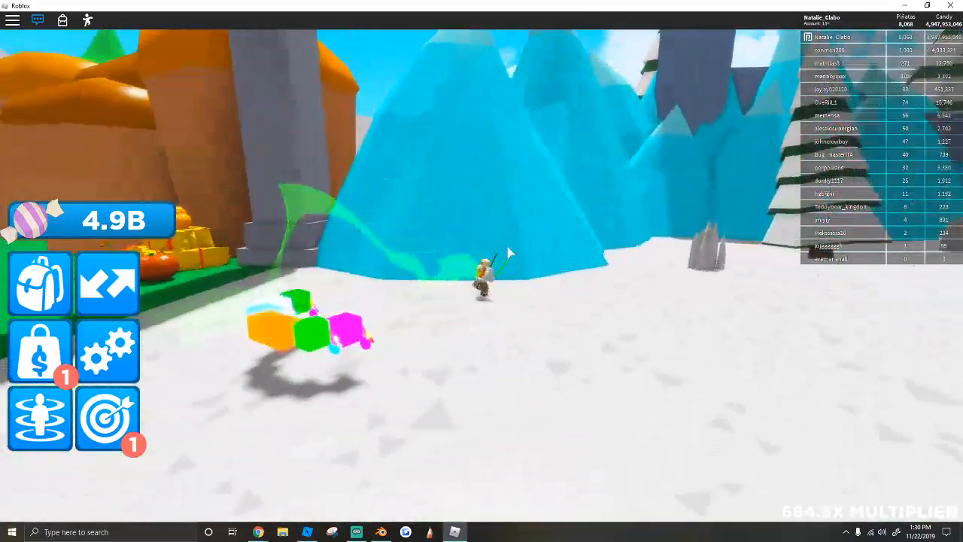
key("space")
key("w")
right_click_drag(509, 254, 511, 287)
key("space")
key("w")
key("w")
key("w")
key("s")
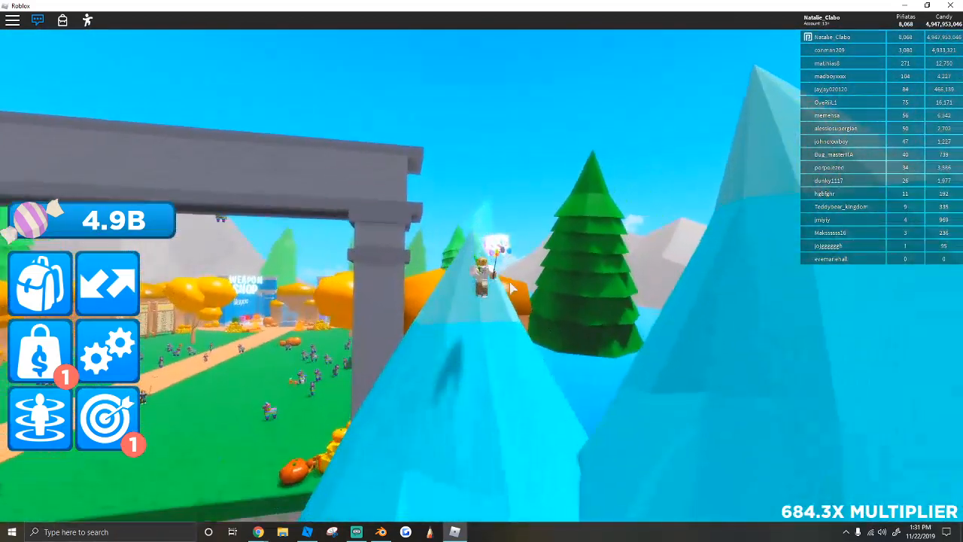
Step: Look around the snowy zone and toward the desert gateway from the ground, then close the game
key("s")
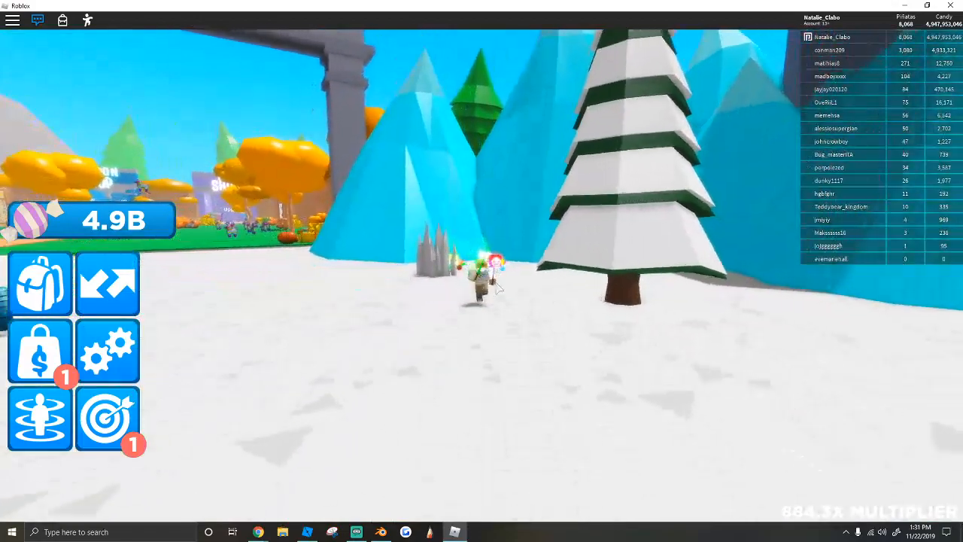
key("s")
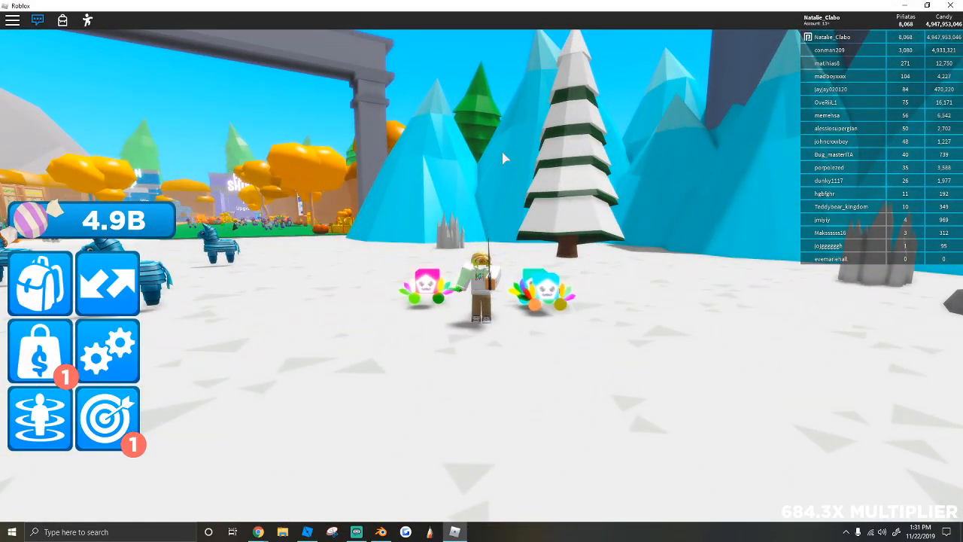
key("w")
right_click_drag(481, 166, 483, 166)
scroll(481, 166, "down", 3)
key("space")
scroll(481, 166, "up", 2)
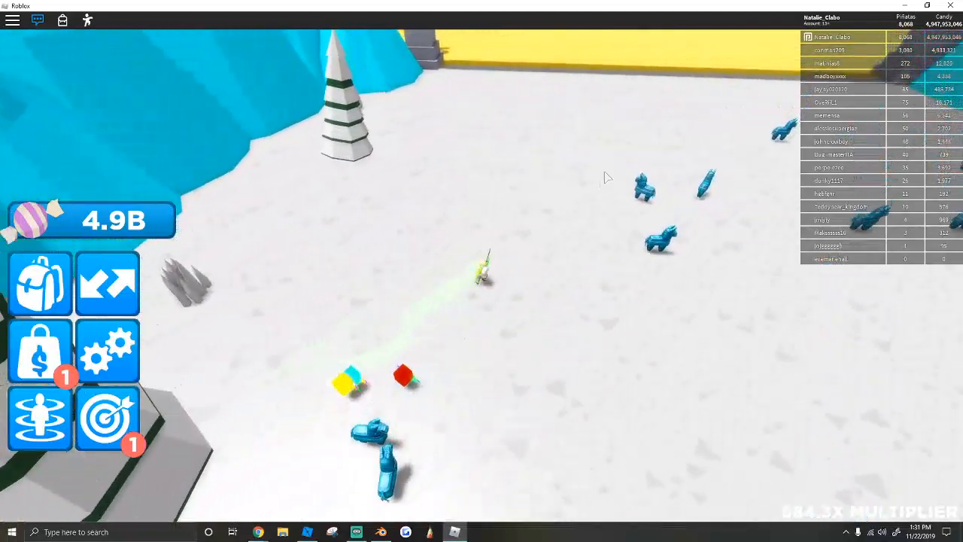
right_click_drag(608, 178, 613, 163)
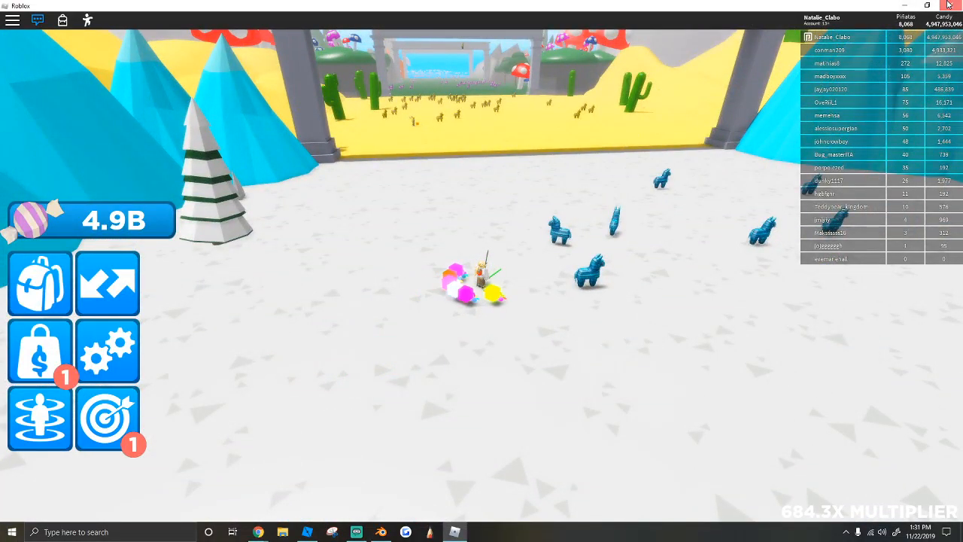
left_click(948, 5)
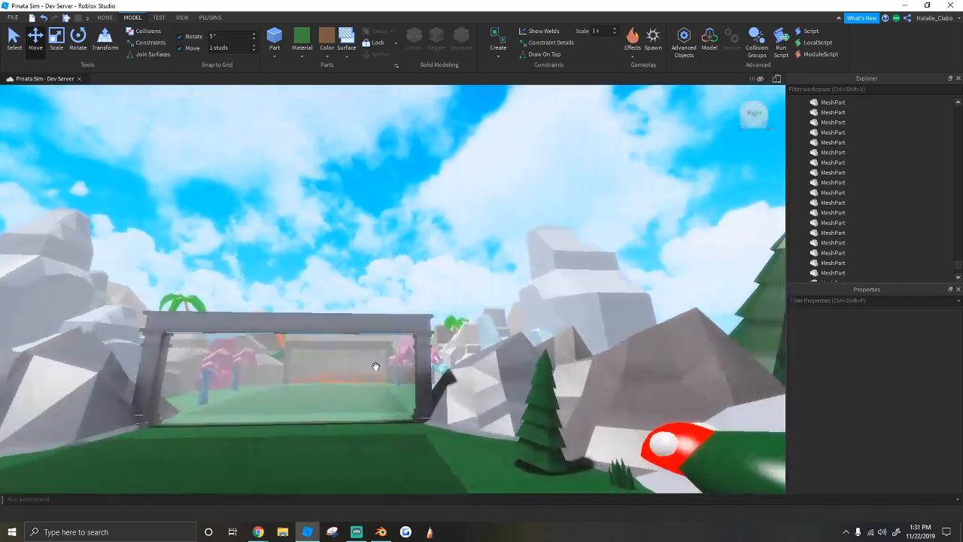
Step: Fly through the Studio map to the grassy clearing and review the trees in front of the dark rocks
right_click_drag(376, 366, 375, 366)
key("w")
key("w")
key("w")
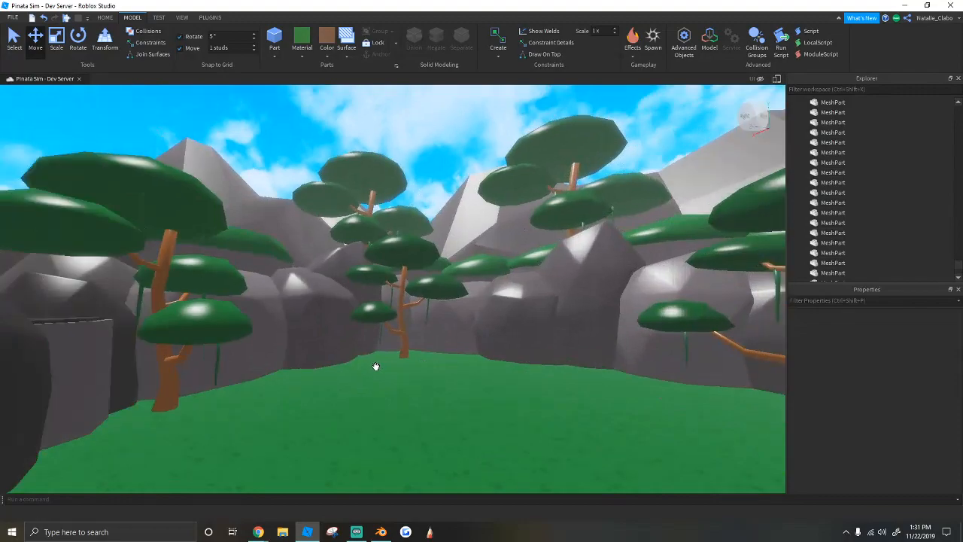
right_click_drag(375, 366, 415, 365)
key("w")
Step: Switch to the Pinata Simulator page in Chrome and look over its description and player statistics
mouse_move(255, 533)
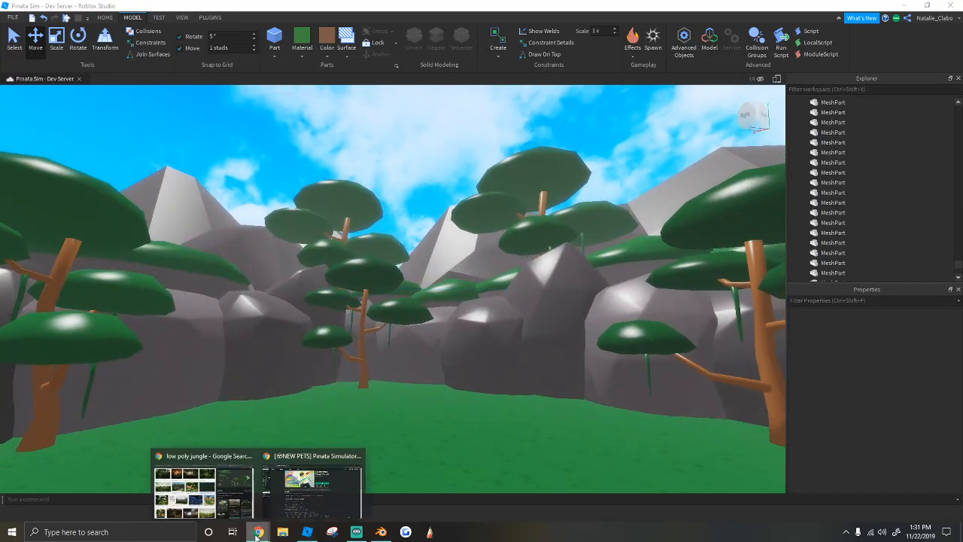
left_click(312, 487)
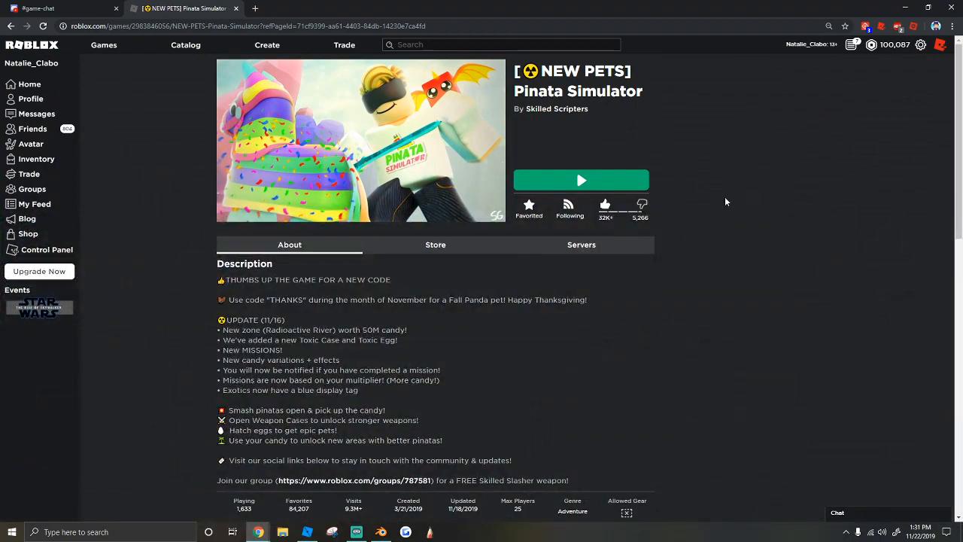
scroll(728, 197, "down", 3)
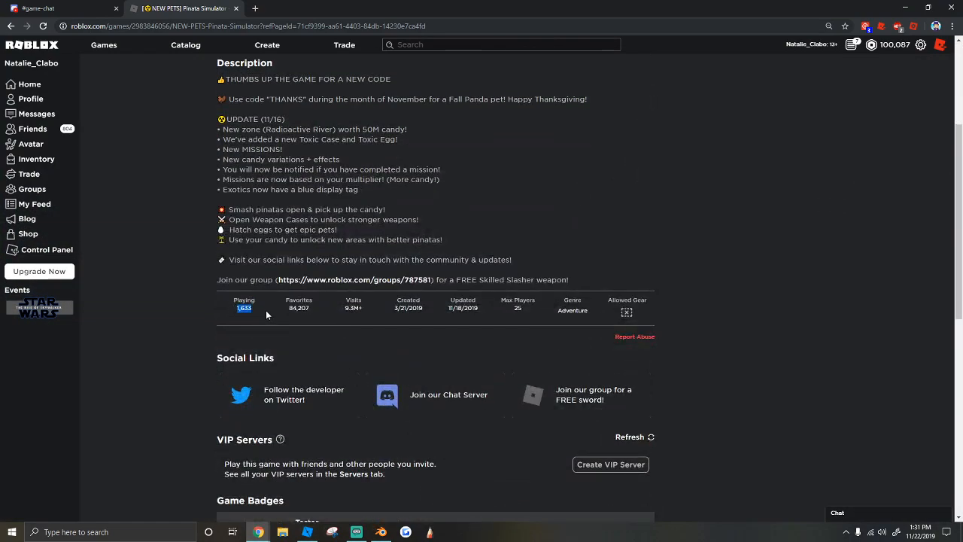
scroll(254, 317, "up", 3)
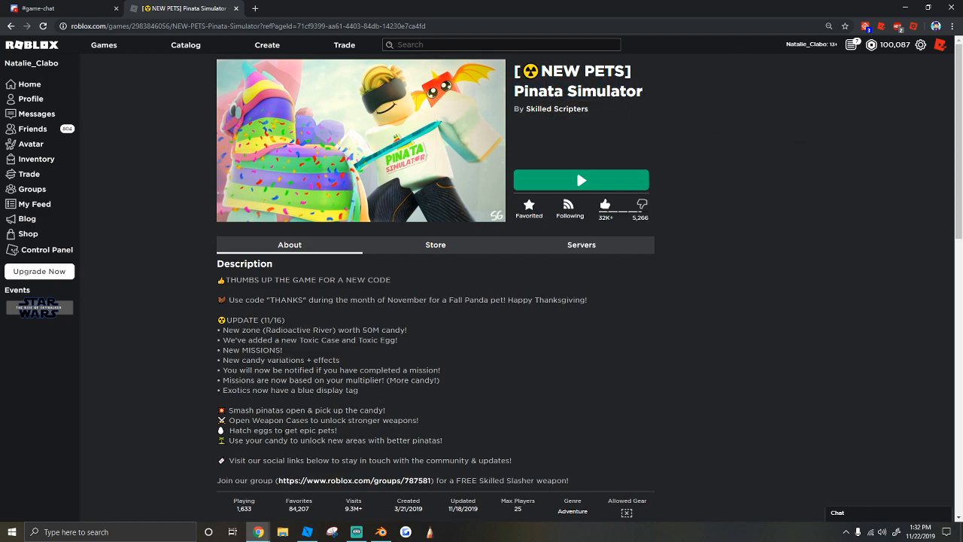
Step: Return to Roblox Studio, view the clearing's trees up close, and back out to the dark rock zone
left_click(307, 534)
key("w")
right_click_drag(347, 324, 363, 303)
key("w")
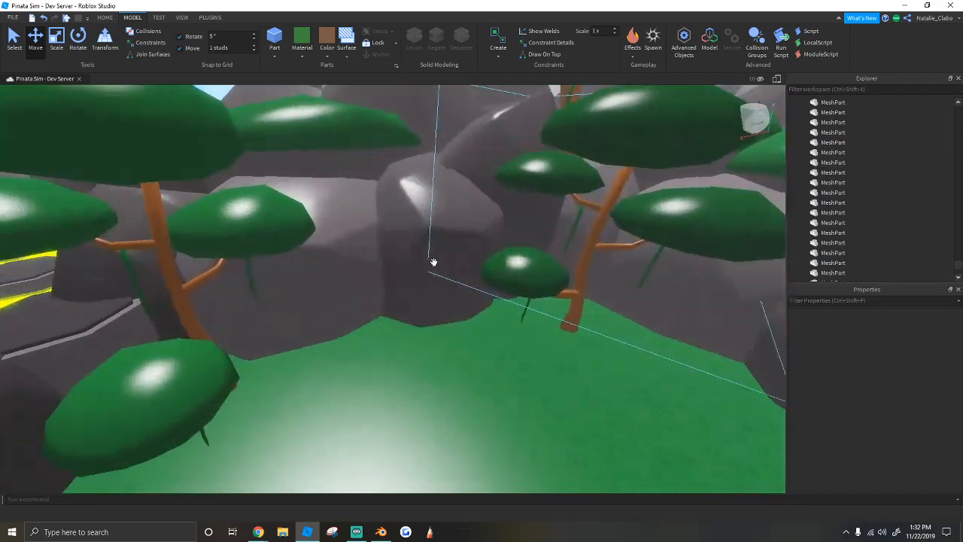
right_click_drag(400, 196, 357, 223)
key("s")
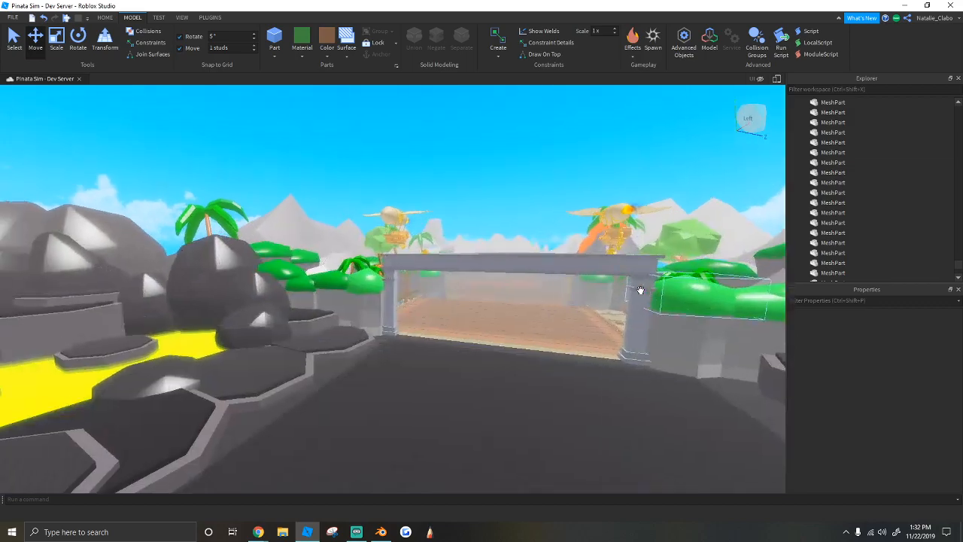
Step: Tour the map from the dark rock zone through the gear-walled and lava zones to the mushroom forest
key("w")
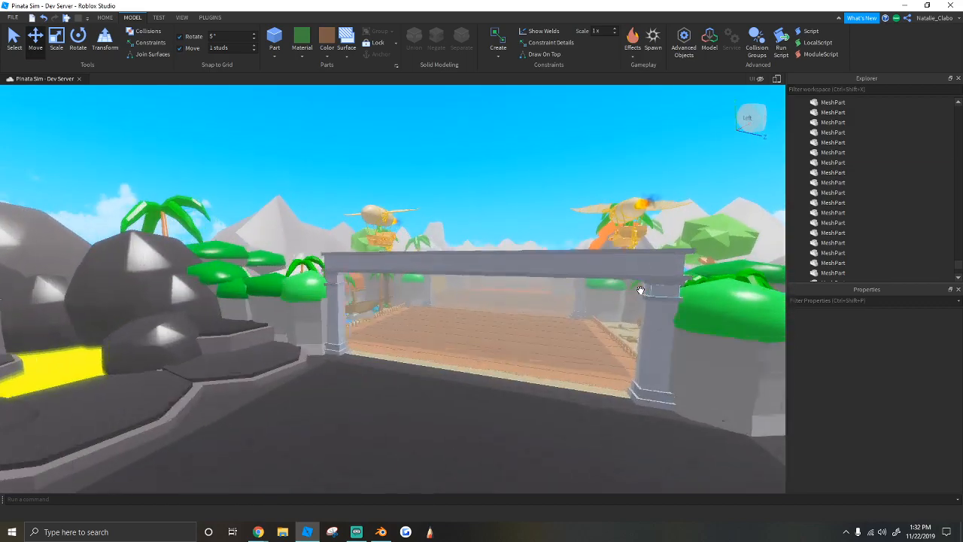
key("w")
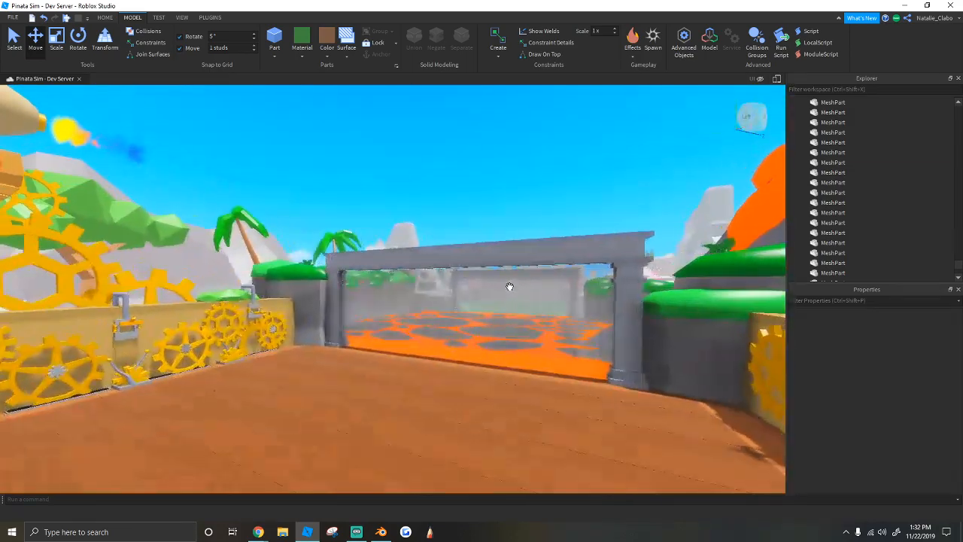
key("w")
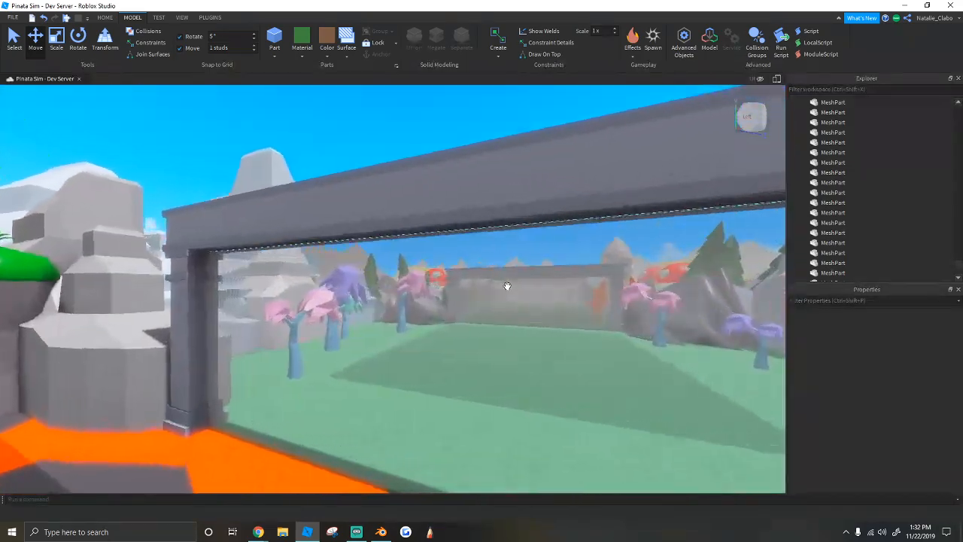
key("w")
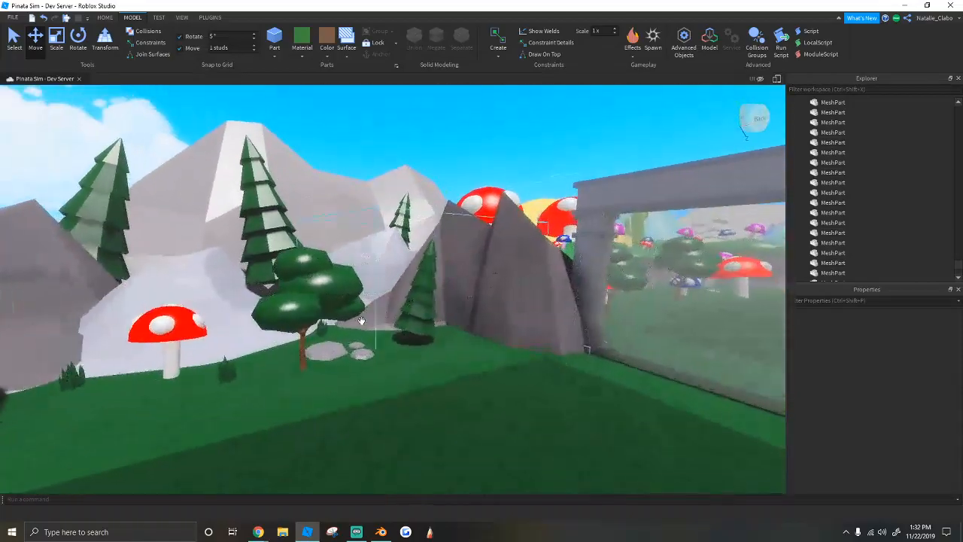
Step: Continue the map tour from the forest through the mushroom zone to the snowy zone facing the autumn gateway
left_click(309, 370)
key("w")
right_click_drag(492, 320, 490, 314)
key("s")
left_click(502, 304, "ctrl")
key("w")
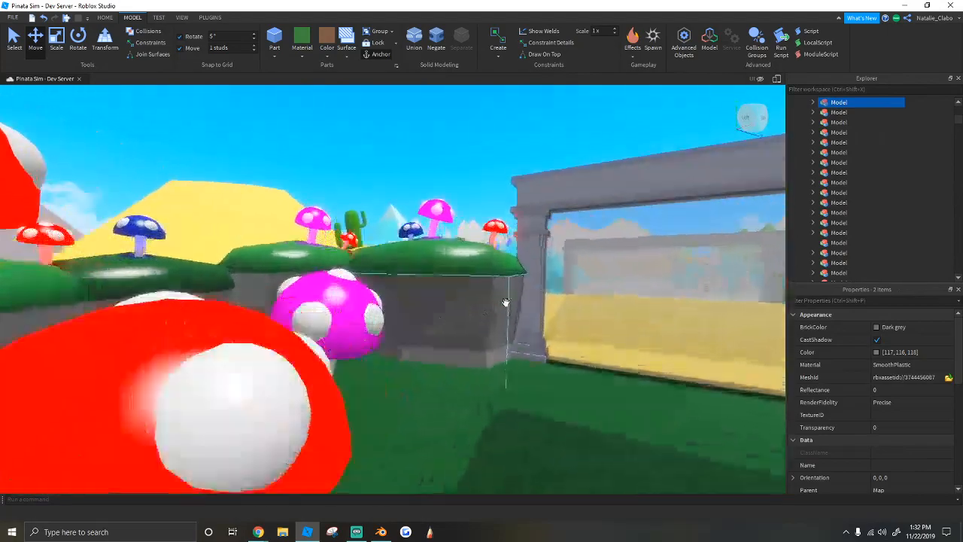
key("w")
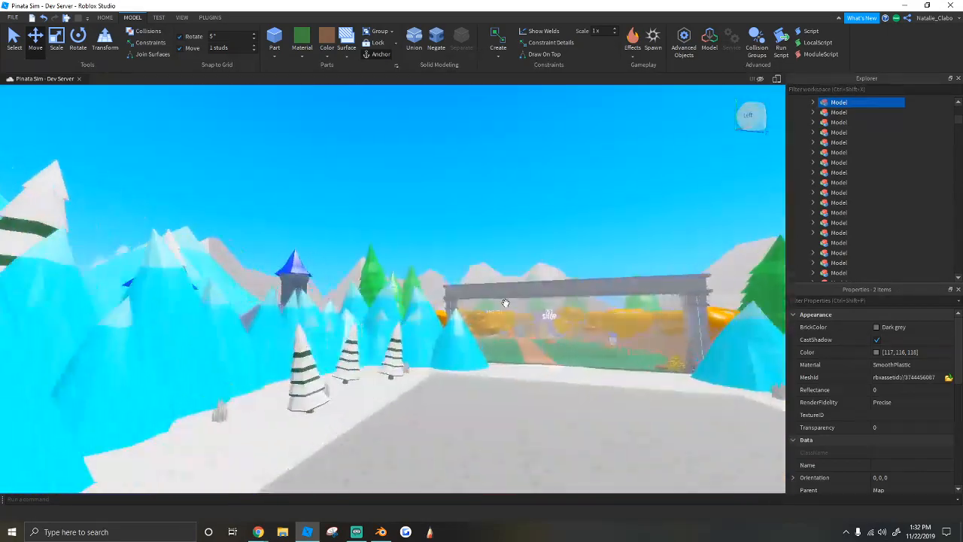
Step: Copy the large and small orange-capped rocks beside the autumn zone's cliff, including their caps and bases
key("w")
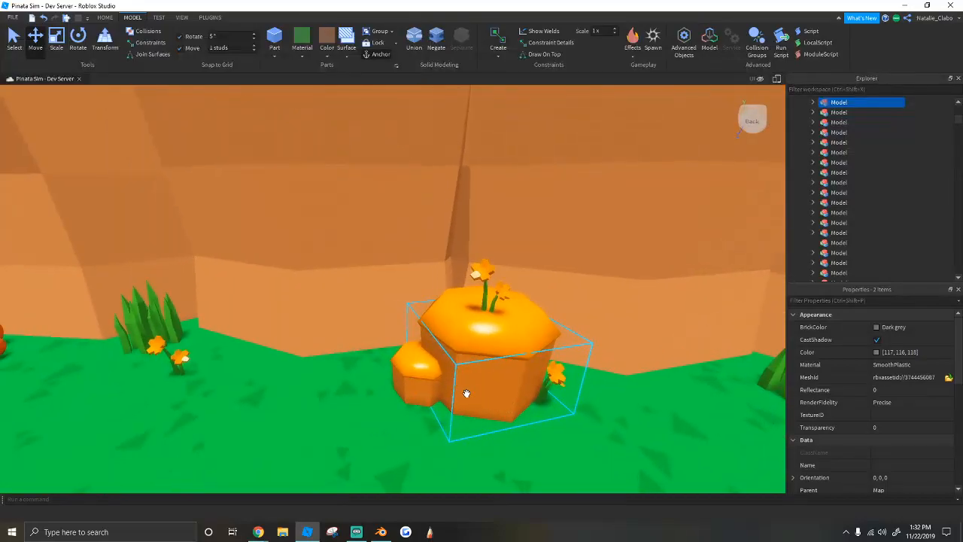
left_click(466, 352, "shift")
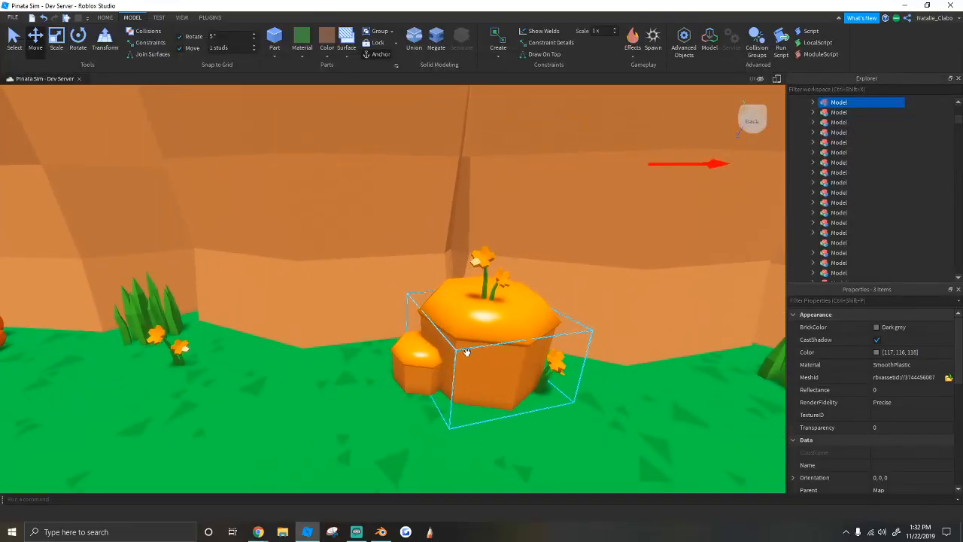
left_click(410, 360, "shift")
key("s")
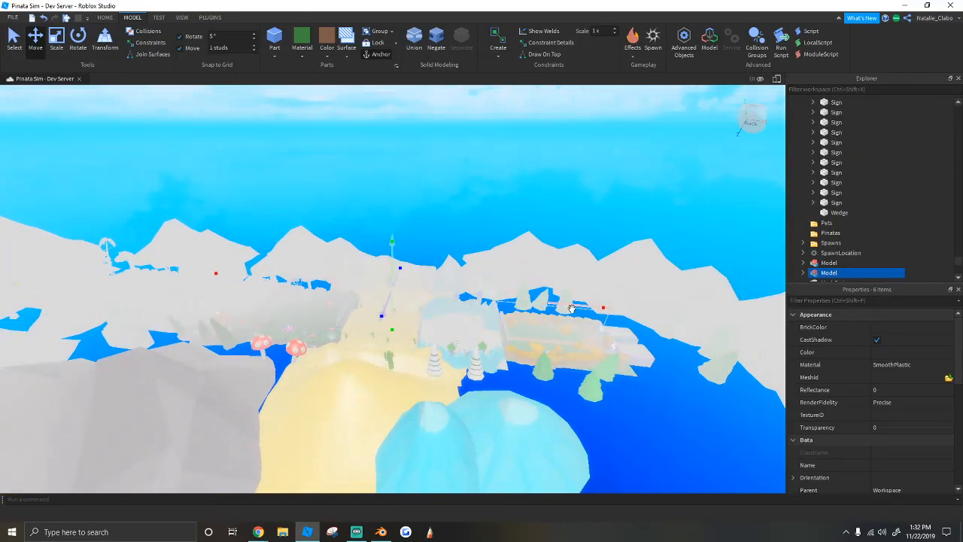
right_click_drag(572, 308, 392, 221)
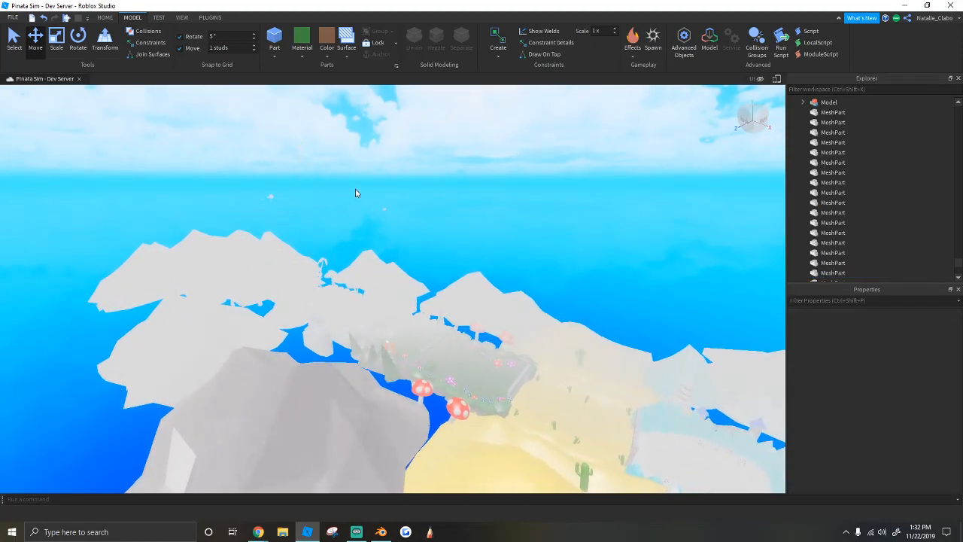
right_click_drag(413, 203, 408, 199)
Step: Move the copied rocks across the map and set them on the grass by the dark clearing's rock wall
key("w")
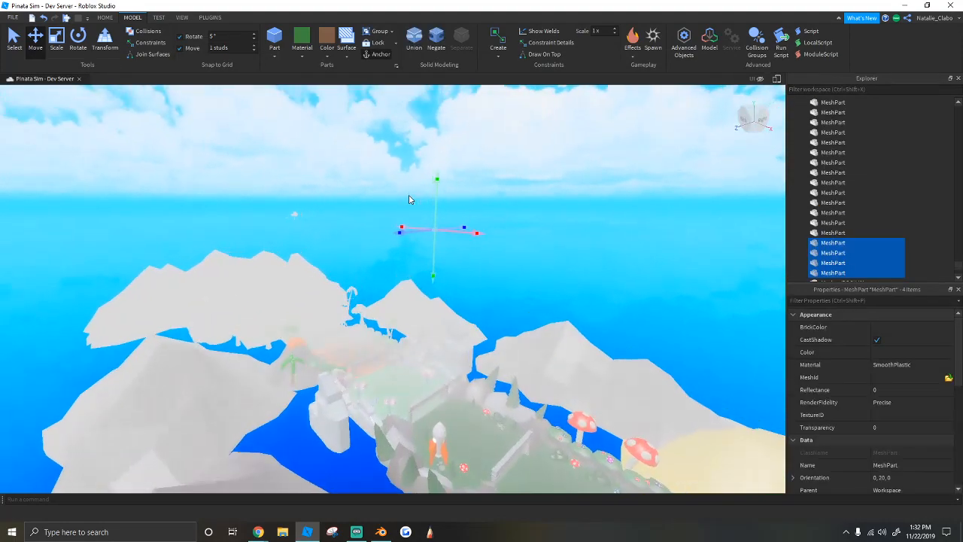
key("w")
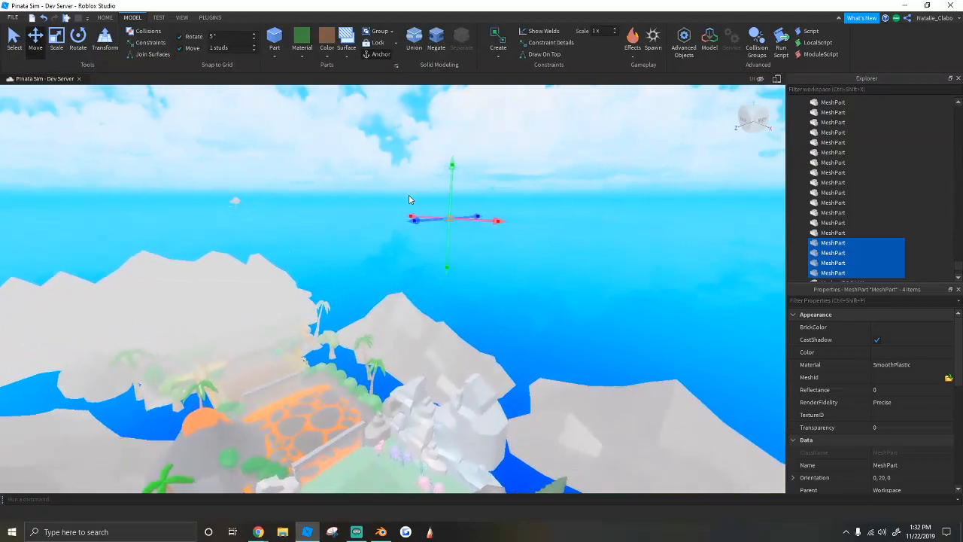
key("w")
left_click_drag(431, 208, 357, 294)
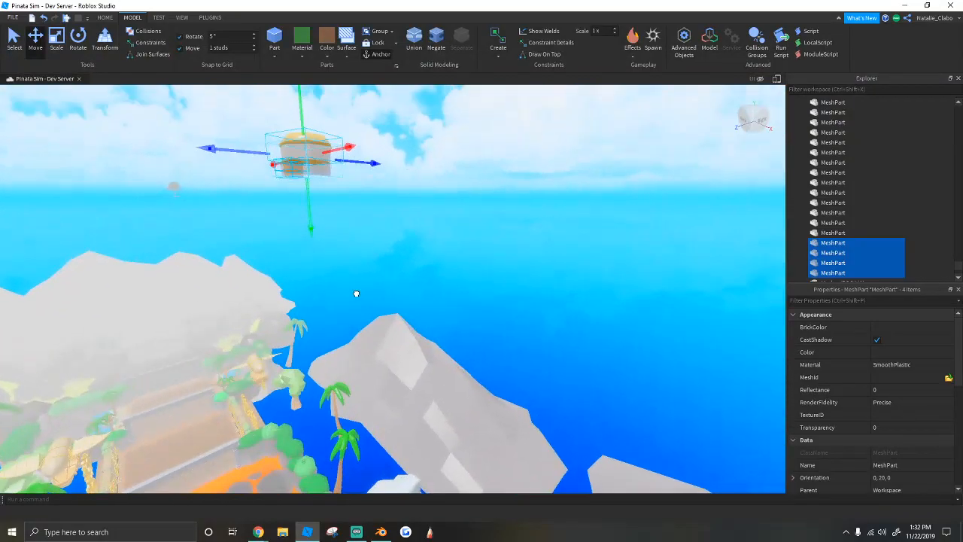
right_click_drag(356, 294, 361, 292)
left_click_drag(378, 290, 374, 370)
right_click_drag(375, 370, 406, 331)
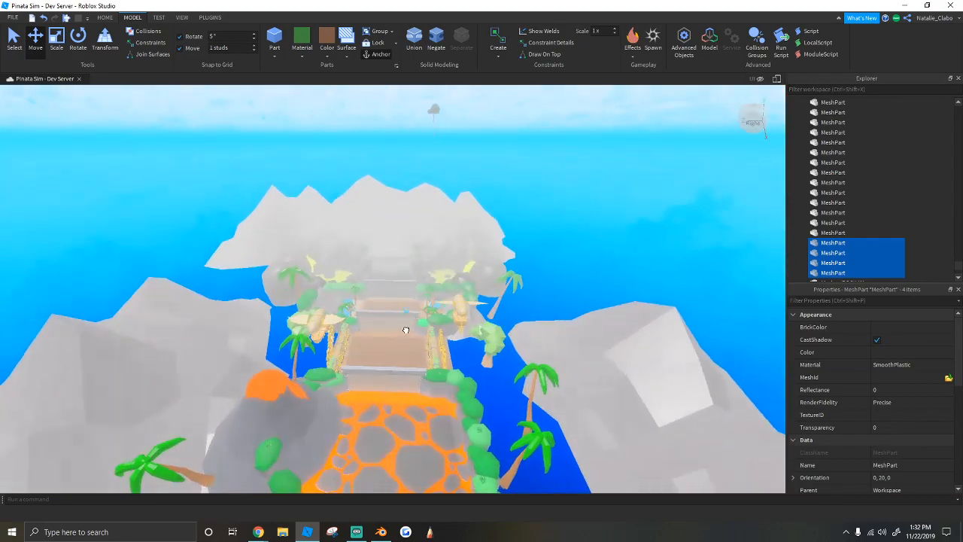
key("w")
right_click_drag(400, 274, 443, 265)
key("w")
key("w")
key("w")
key("s")
key("s")
key("w")
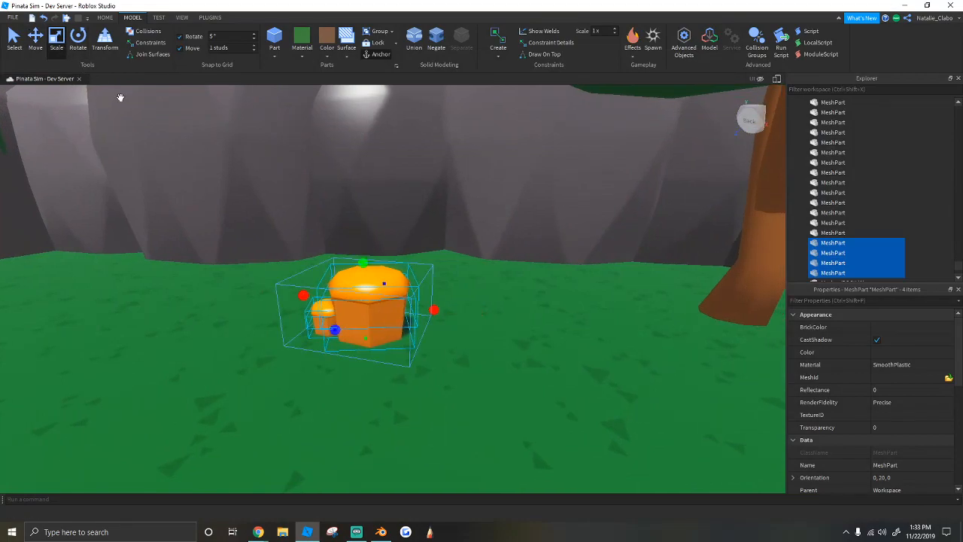
key("d")
right_click_drag(367, 234, 364, 232)
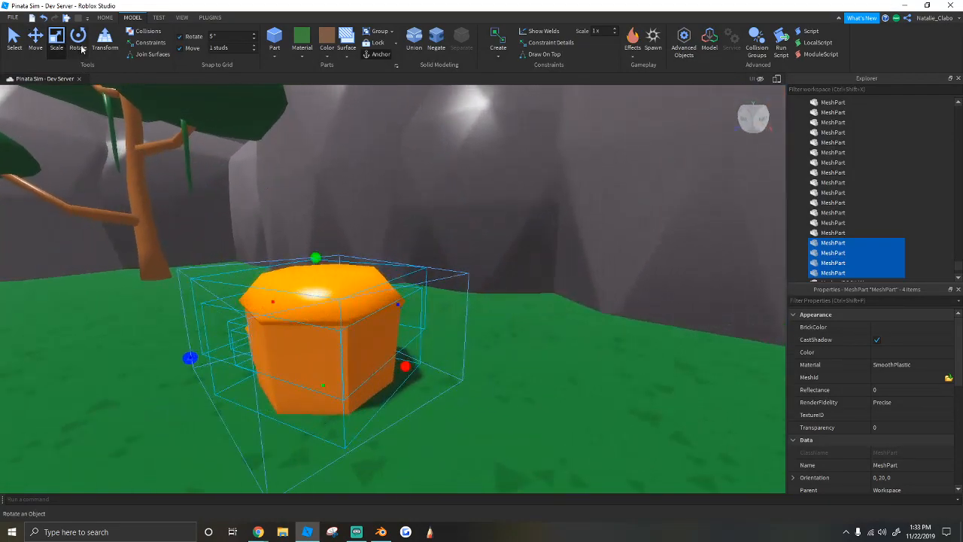
Step: Recolor the base of the large copied rock Smoky grey
left_click(38, 45)
right_click_drag(457, 325, 422, 295)
key("a")
left_click(382, 339)
left_click(457, 292)
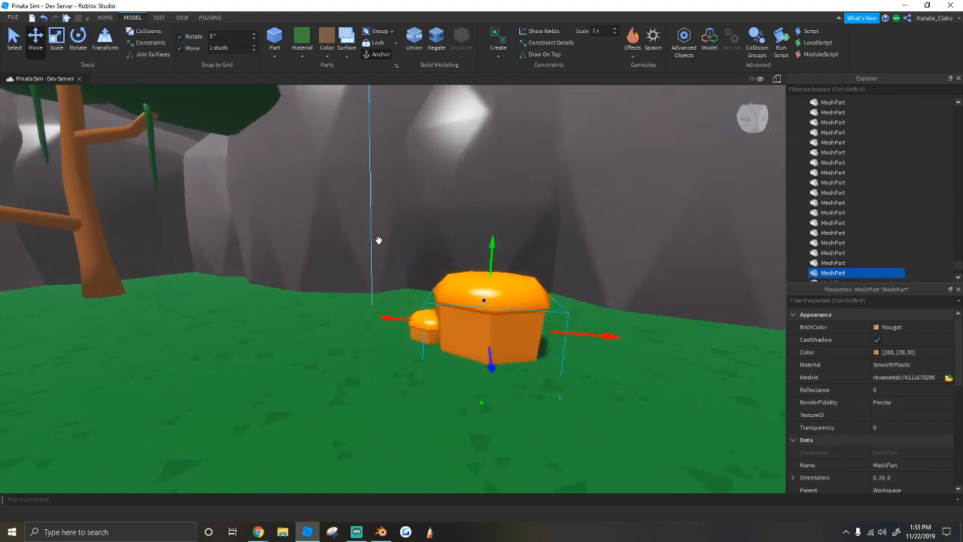
key("w")
left_click(326, 41)
left_click(433, 231)
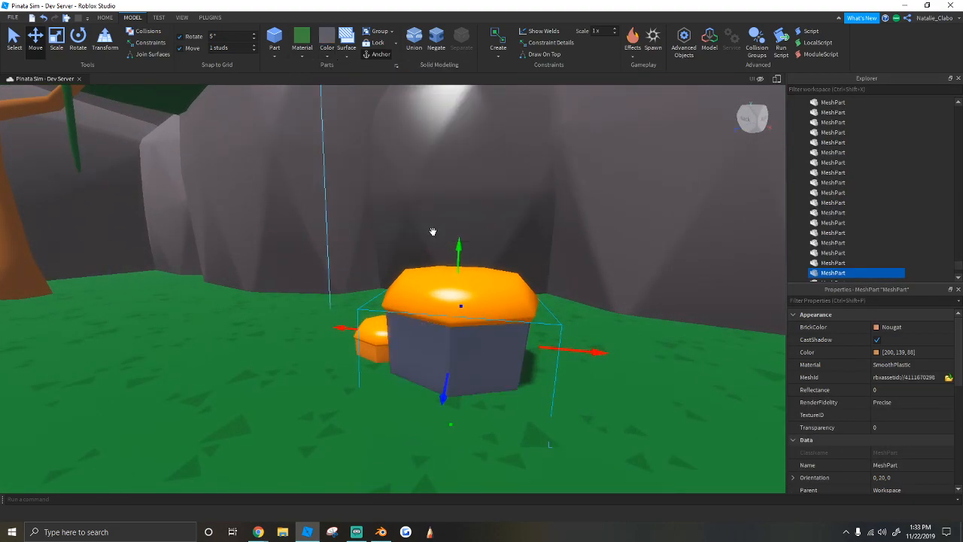
Step: Recolor the caps of both copied rocks, trying Smoky grey and settling on dark green
left_click(311, 304)
left_click(367, 324)
left_click(416, 283, "shift")
key("s")
left_click(327, 42)
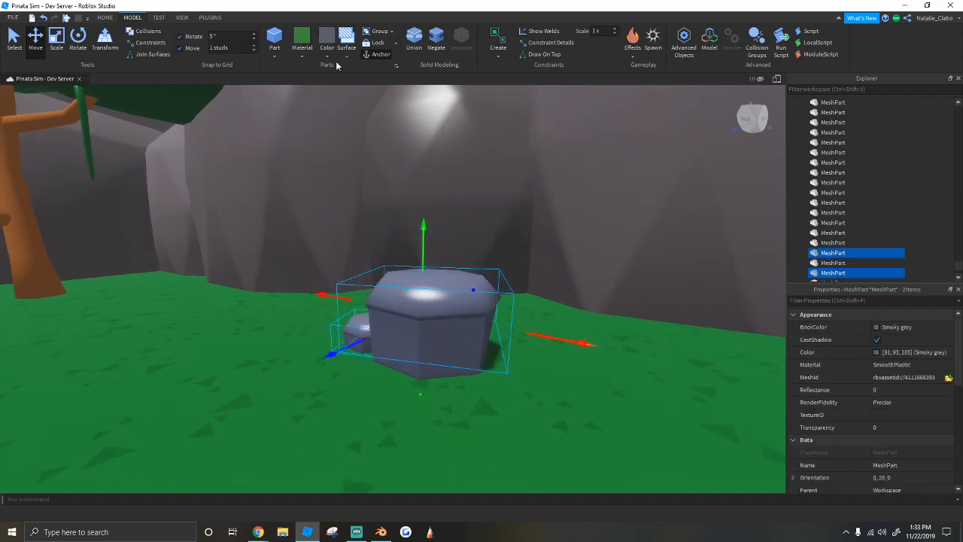
left_click(326, 41)
left_click(368, 72)
Step: Recolor the bases of both rocks, first Fossil and finally a custom purplish grey of RGB 124, 115, 123
right_click_drag(381, 226, 374, 260)
scroll(379, 251, "down", 4)
scroll(374, 261, "up", 4)
scroll(375, 260, "down", 3)
right_click_drag(340, 213, 337, 221)
left_click(341, 408)
left_click(352, 335)
right_click_drag(351, 336, 352, 342)
scroll(352, 342, "up", 3)
scroll(351, 342, "up", 2)
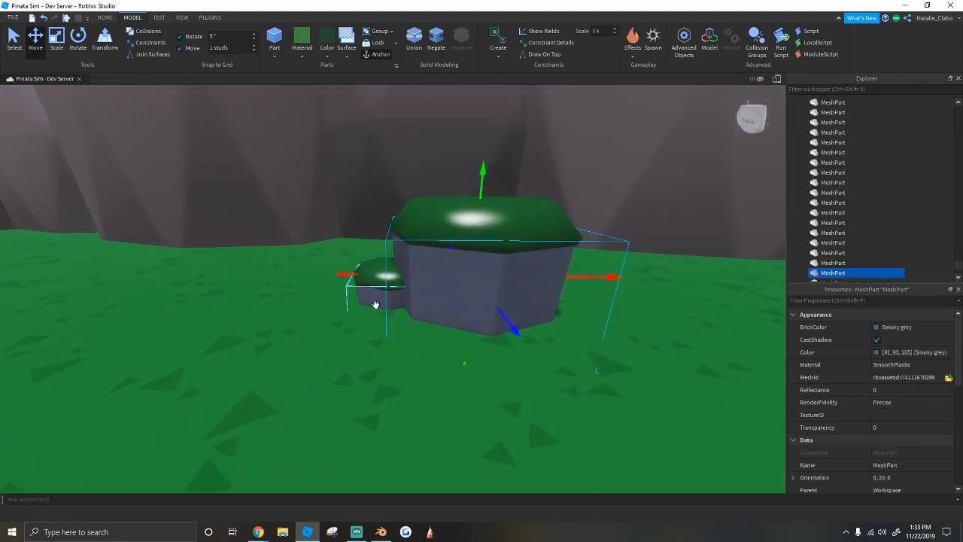
left_click(377, 300, "ctrl")
scroll(376, 301, "down", 2)
left_click(327, 53)
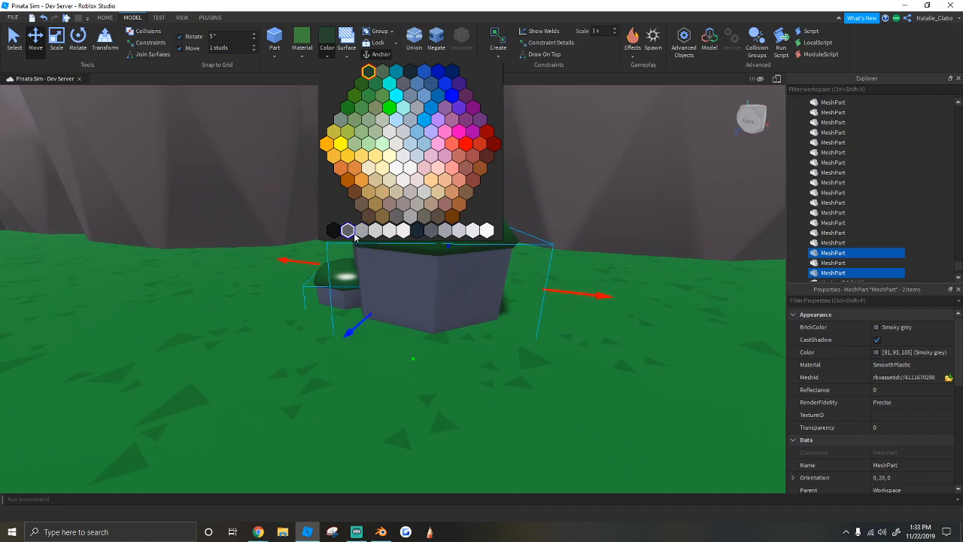
left_click(444, 236)
scroll(419, 243, "down", 2)
right_click_drag(635, 266, 639, 272)
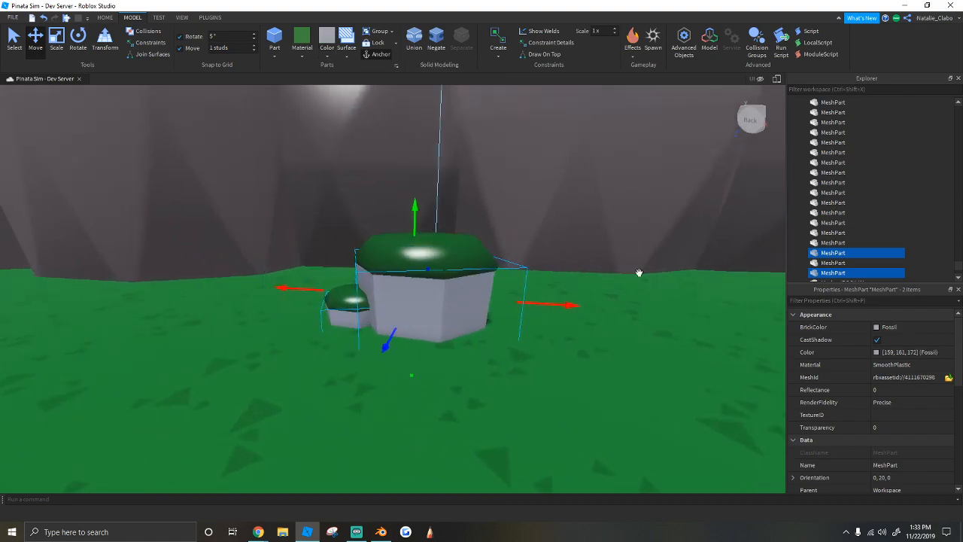
left_click(877, 353)
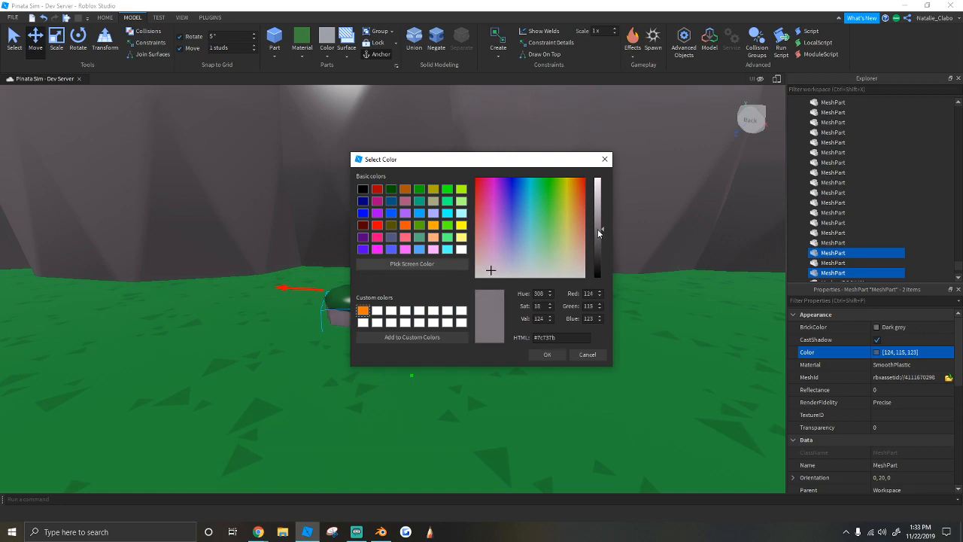
left_click(547, 354)
Step: Select all four parts of the green-capped rock pair and scale them up slightly
left_click(477, 369)
scroll(477, 369, "down", 6)
scroll(437, 348, "up", 2)
scroll(440, 353, "up", 3)
left_click(423, 344)
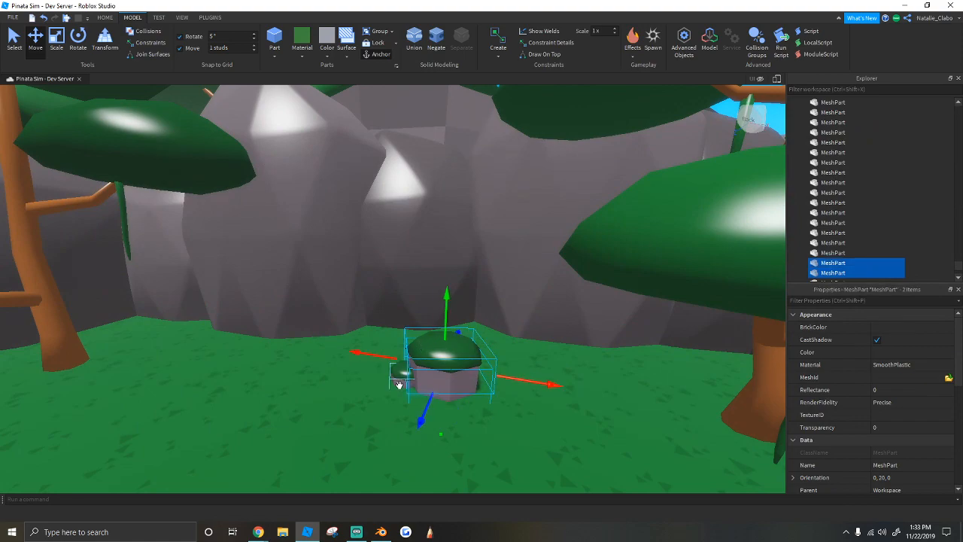
scroll(395, 366, "down", 2)
left_click(56, 39)
scroll(390, 275, "down", 1)
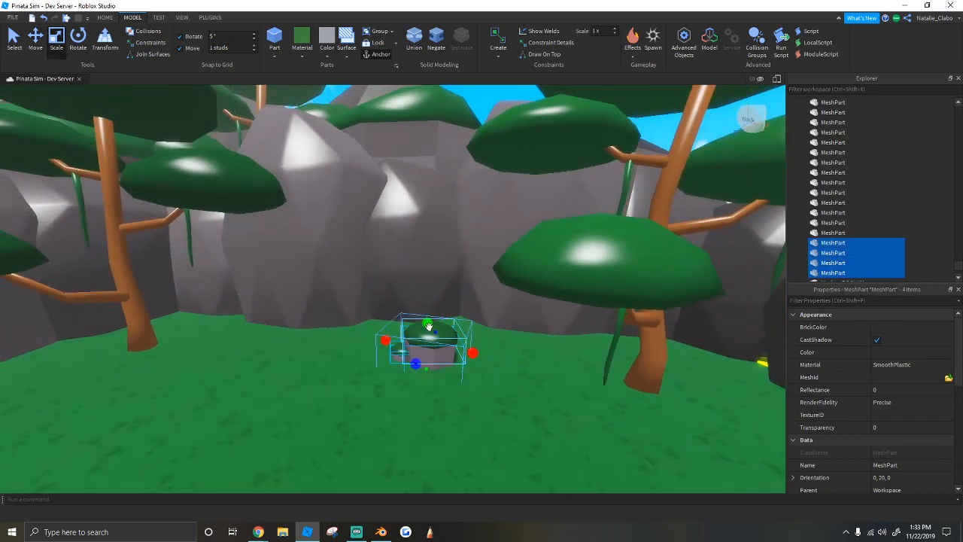
left_click_drag(428, 326, 429, 296)
scroll(432, 299, "down", 3)
scroll(427, 288, "up", 2)
scroll(425, 286, "down", 1)
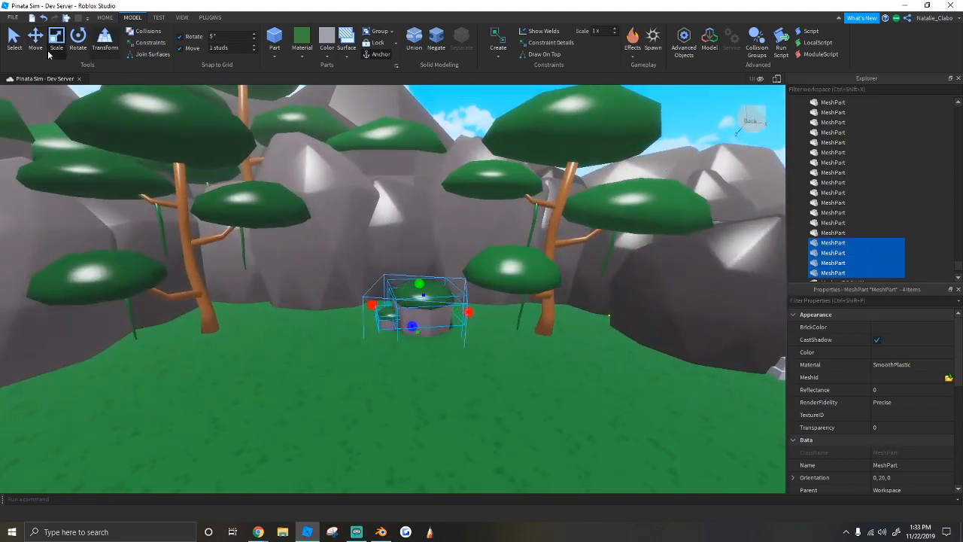
Step: Move the enlarged rock pair back against the rock wall between the trees
scroll(377, 294, "up", 4)
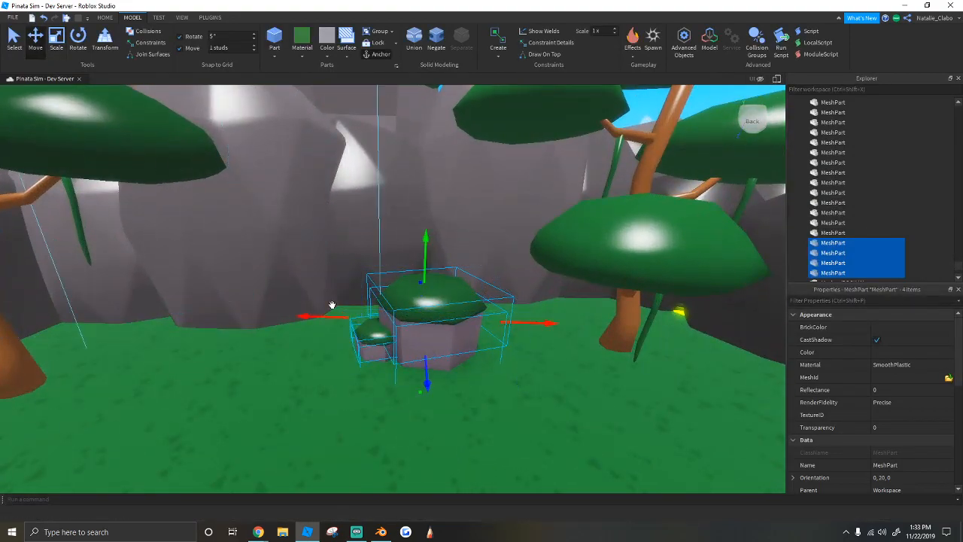
left_click_drag(431, 384, 426, 311)
scroll(418, 308, "down", 5)
right_click_drag(417, 307, 416, 307)
scroll(420, 306, "up", 2)
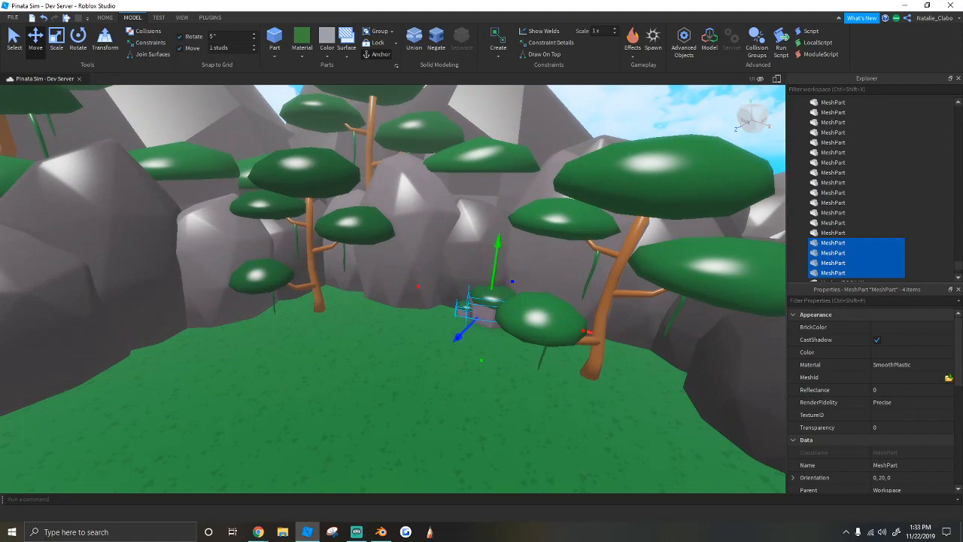
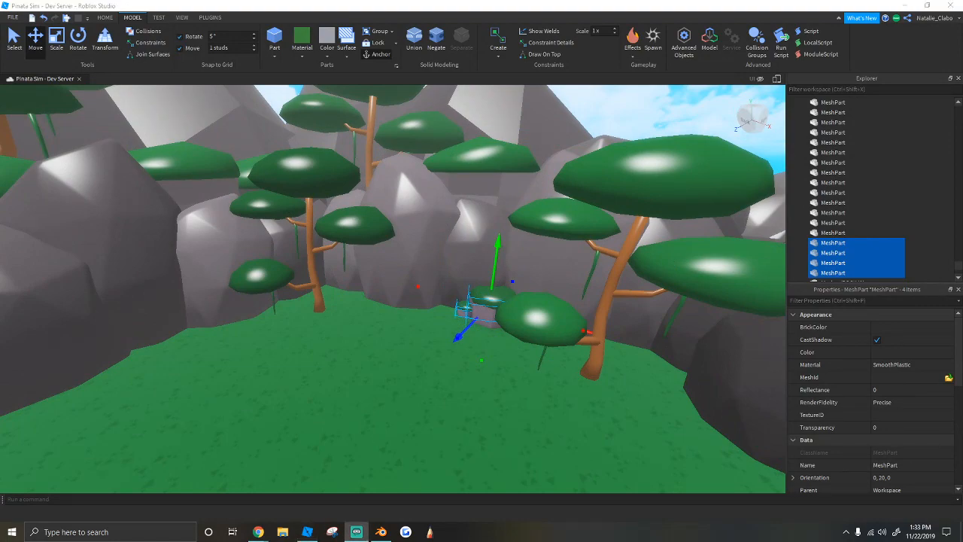
Step: Duplicate the rock pair, turn the copy around, and place it along the wall on the clearing's opposite side
scroll(475, 353, "up", 5)
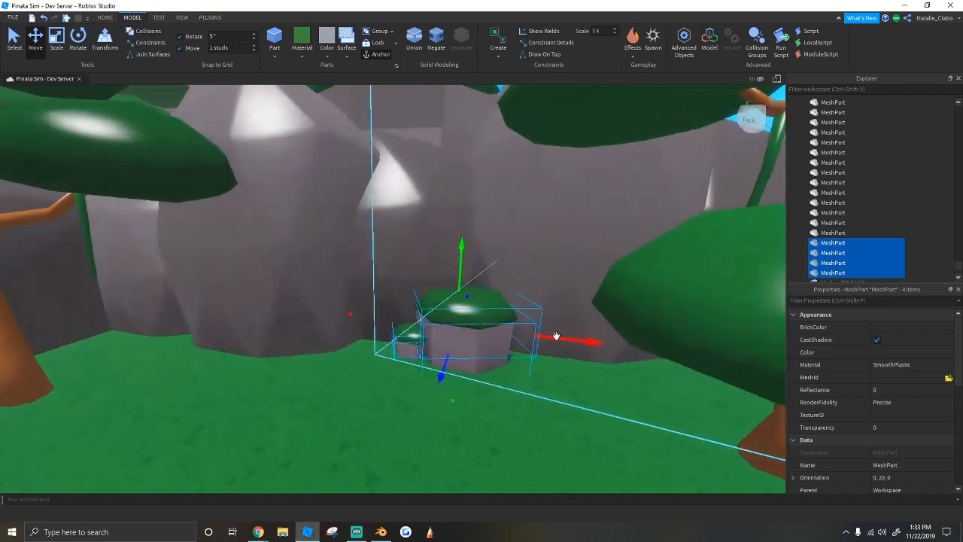
scroll(524, 340, "down", 5)
right_click_drag(513, 342, 450, 317)
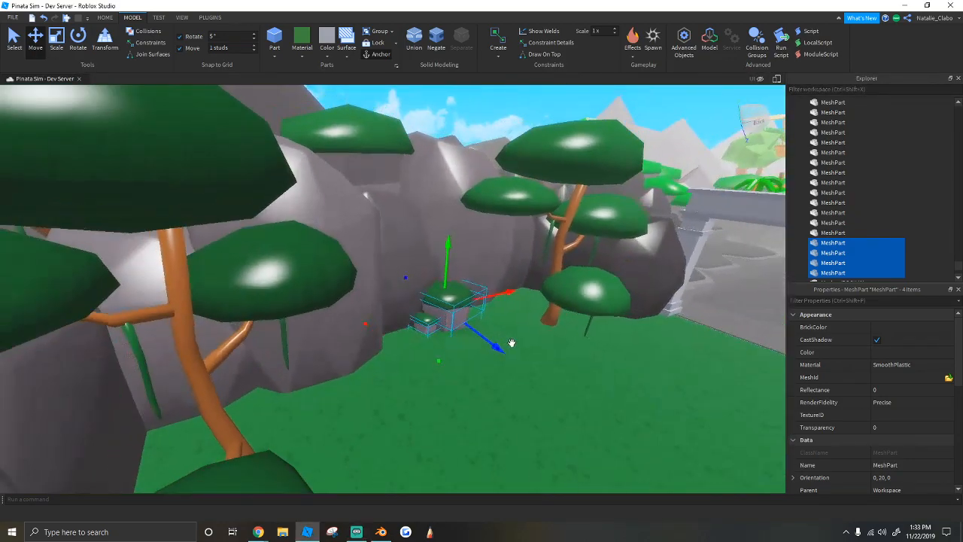
key("w")
key("ctrl+d")
left_click_drag(449, 317, 315, 361)
right_click_drag(314, 361, 315, 360)
left_click_drag(314, 361, 313, 253)
right_click_drag(313, 253, 314, 252)
left_click_drag(314, 254, 369, 276)
right_click_drag(370, 275, 466, 342)
key("w")
left_click_drag(482, 358, 484, 359)
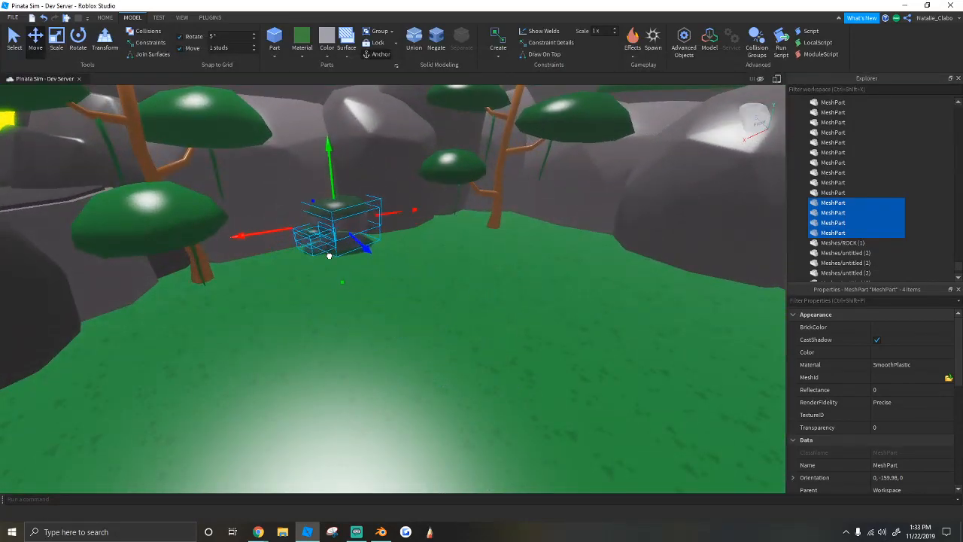
Step: Switch to Blender and examine the finished tree's trunk, branches, vines and foliage from several sides
key("alt+Tab")
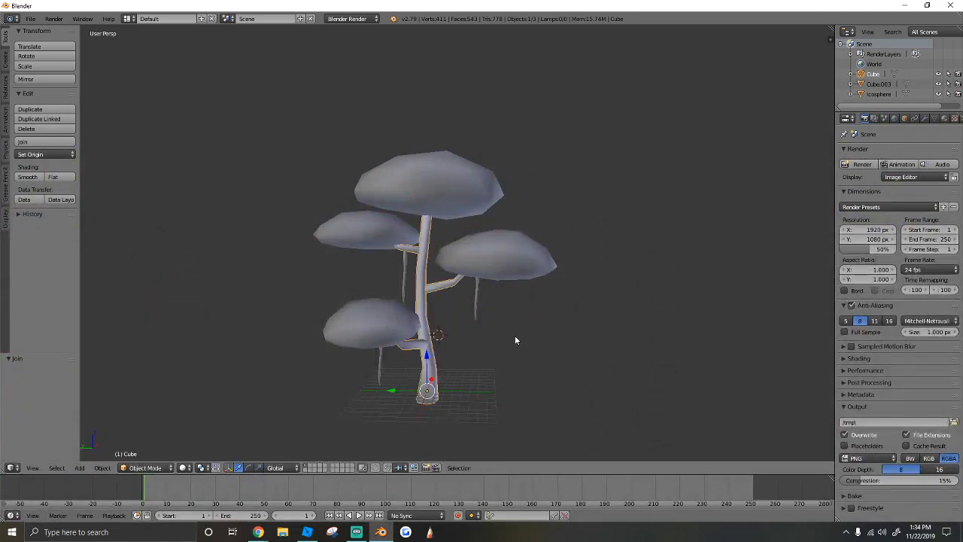
key("g")
left_click(537, 348)
key("shift+f")
key("w")
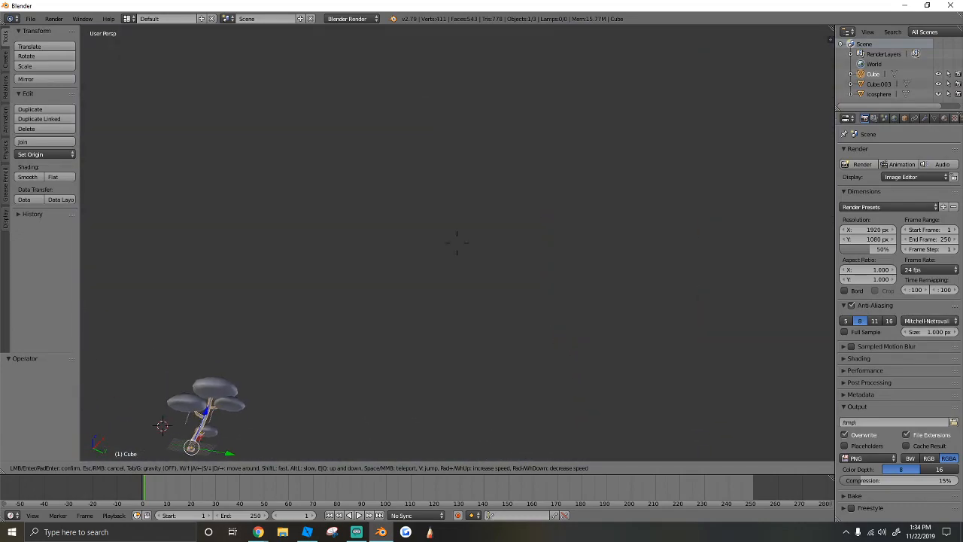
key("w")
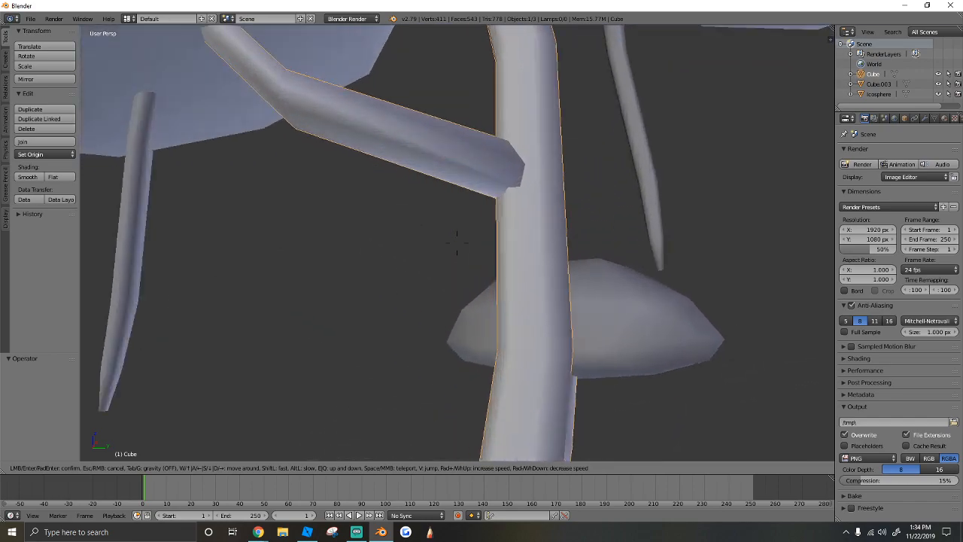
key("s")
key("w")
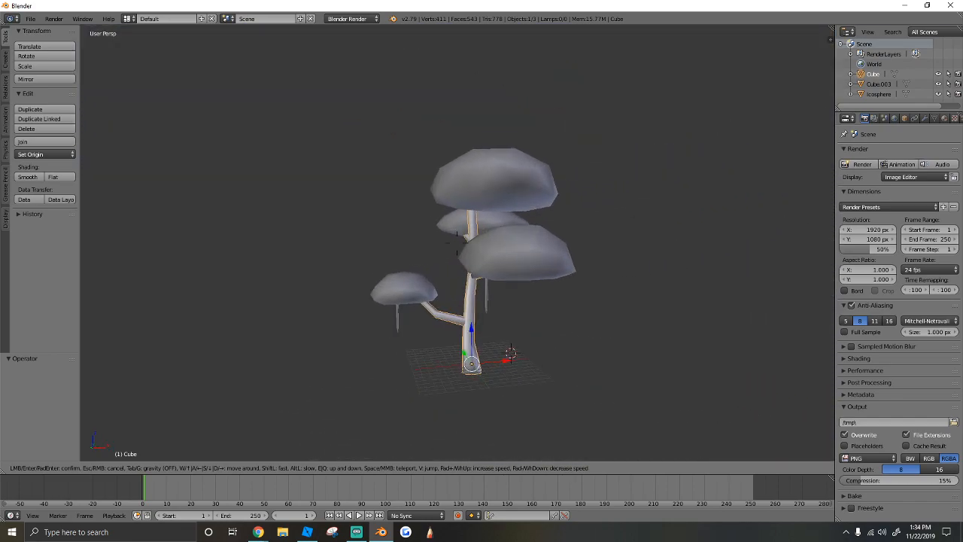
key("s")
left_click(466, 246)
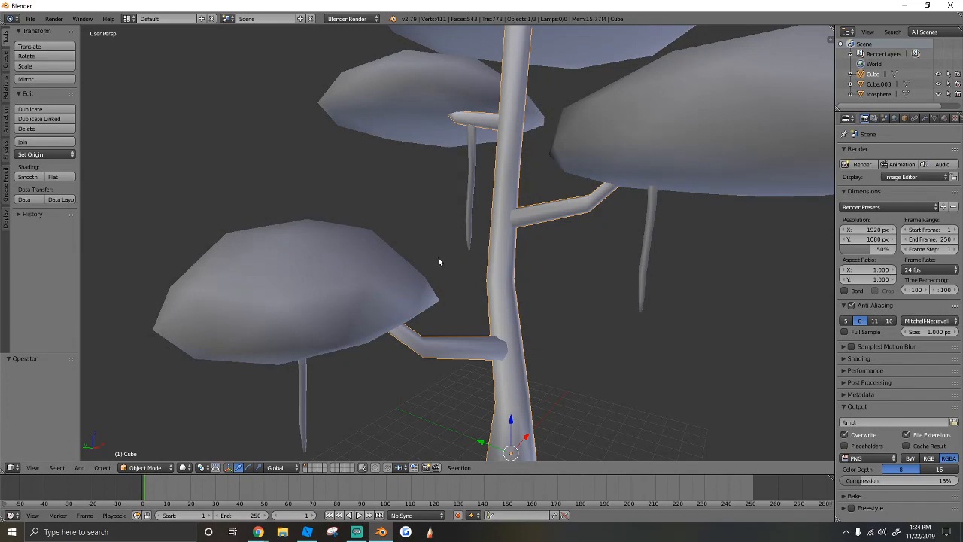
key("a")
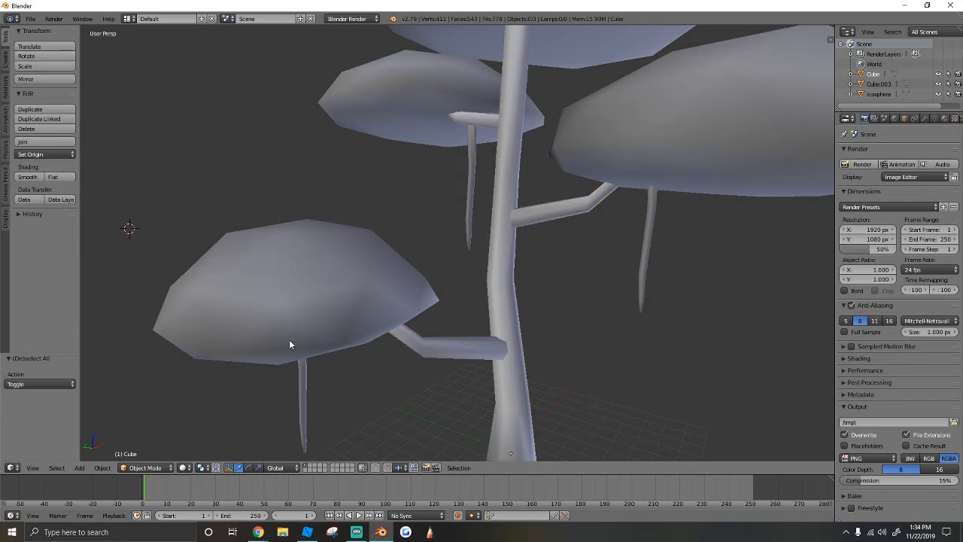
Step: Return to Roblox Studio and turn off CastShadow on all four parts of the duplicated rock pair
left_click(315, 537)
right_click_drag(407, 292, 389, 254)
scroll(394, 303, "up", 3)
left_click_drag(390, 254, 391, 262)
left_click(876, 339)
scroll(458, 337, "up", 5)
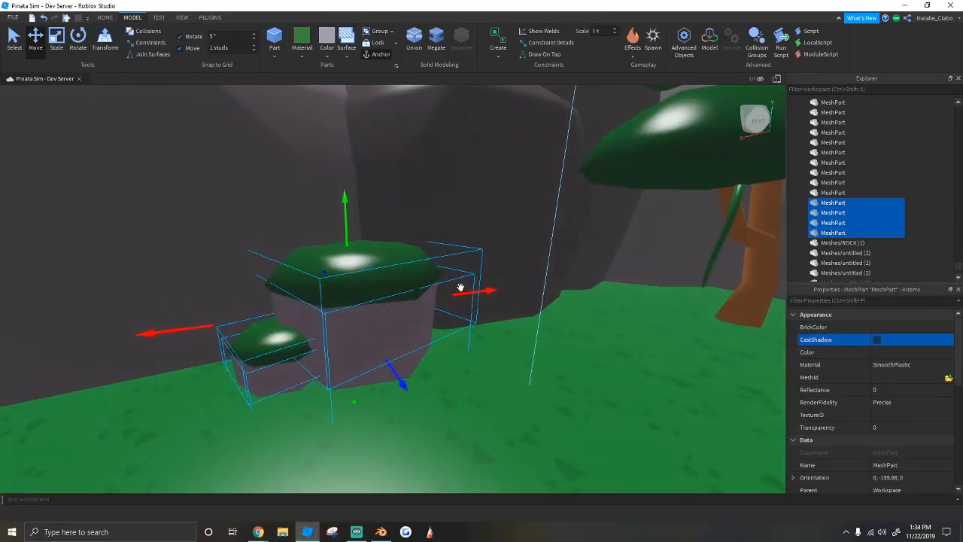
left_click_drag(472, 369, 425, 359)
scroll(466, 320, "up", 1)
left_click_drag(512, 279, 505, 286)
right_click_drag(500, 289, 489, 299)
scroll(488, 299, "down", 6)
Step: Turn off CastShadow on all four parts of the original rock pair on the clearing's opposite side
left_click(307, 187)
right_click_drag(434, 223, 436, 225)
scroll(434, 223, "up", 4)
scroll(507, 268, "up", 2)
right_click_drag(432, 305, 430, 305)
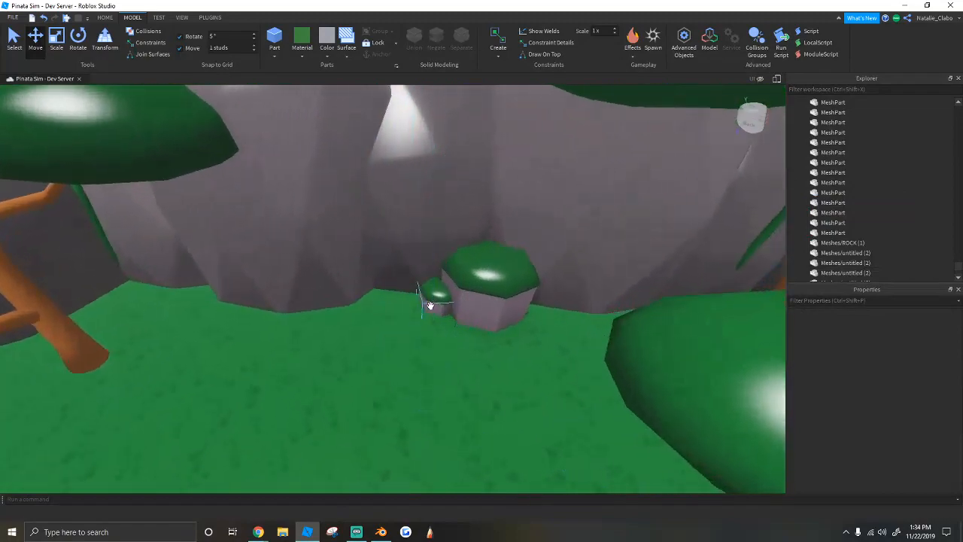
scroll(482, 305, "up", 2)
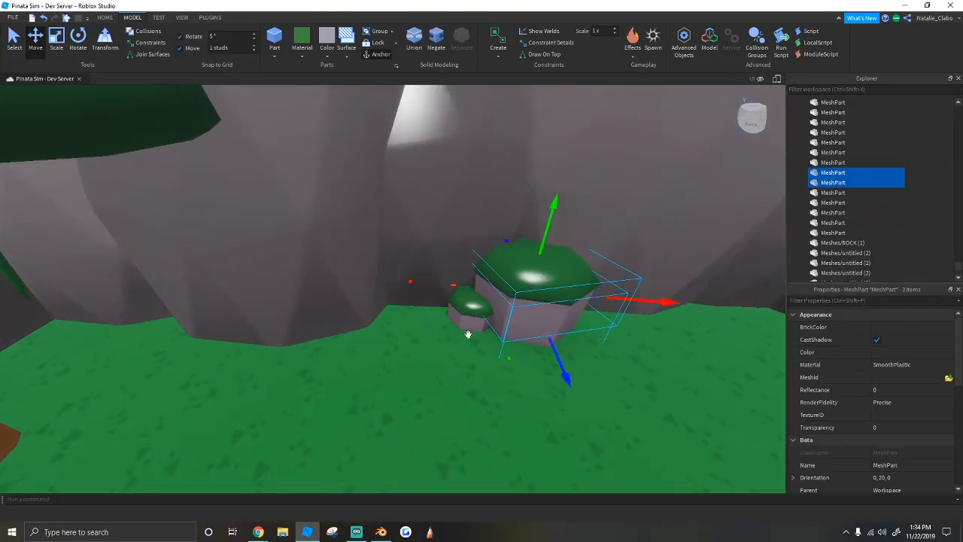
key("s")
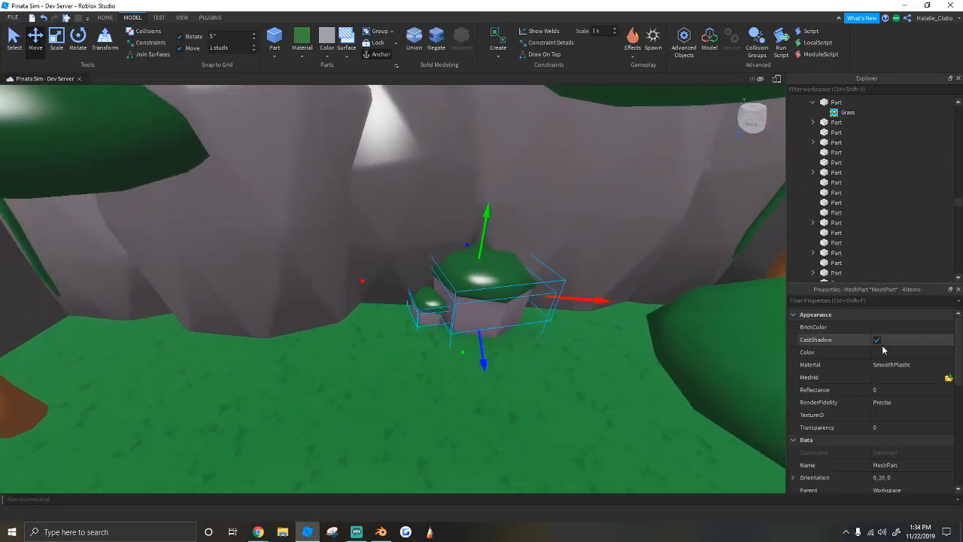
left_click(877, 340)
Step: Place a copy of the rock pair, turned 90°, against an empty stretch of the rock wall beside a tree
right_click_drag(439, 286, 410, 264)
key("s")
key("w")
key("ctrl+d")
key("s")
key("w")
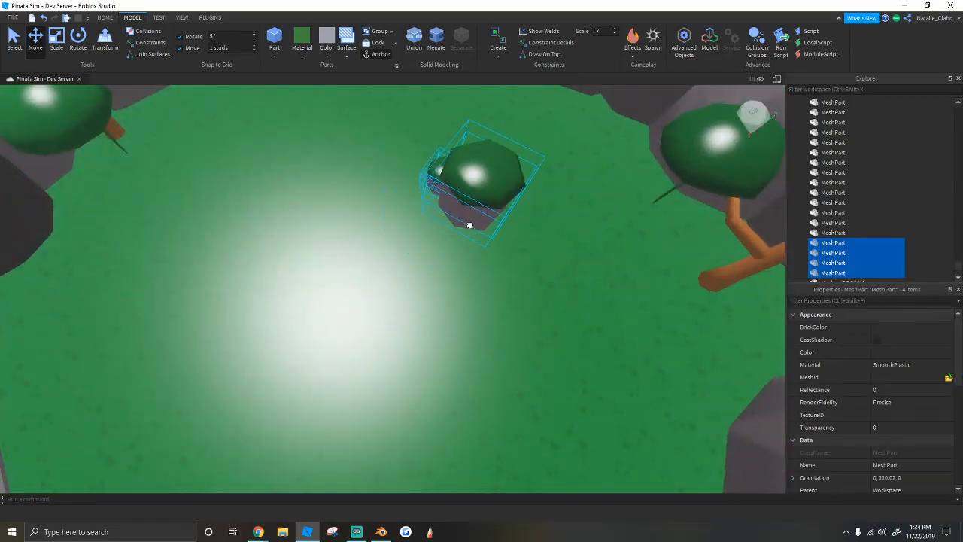
right_click_drag(467, 226, 472, 218)
mouse_move(516, 194)
right_mouse_down()
mouse_move(529, 180)
mouse_move(520, 176)
right_mouse_up()
key("w")
left_click_drag(520, 176, 517, 183)
right_click_drag(516, 190, 517, 219)
key("s")
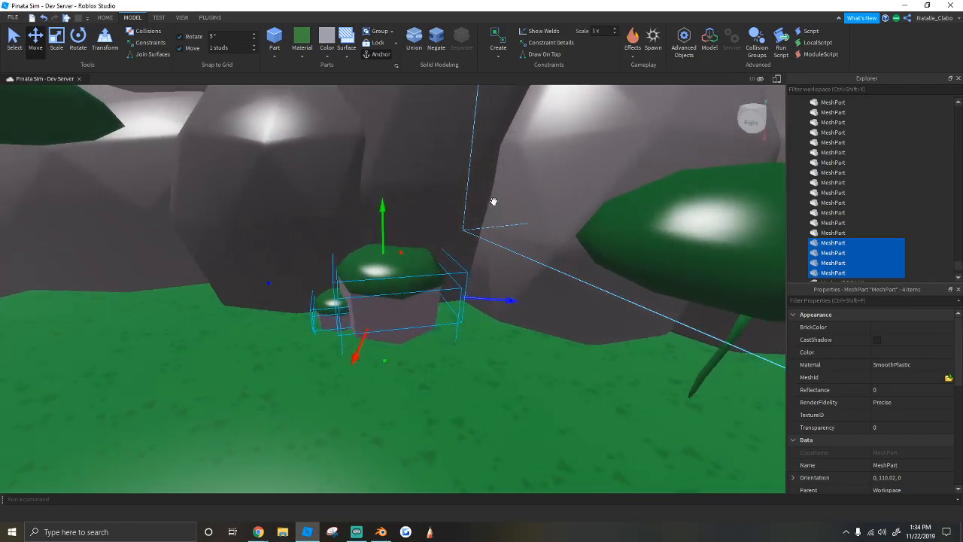
key("s")
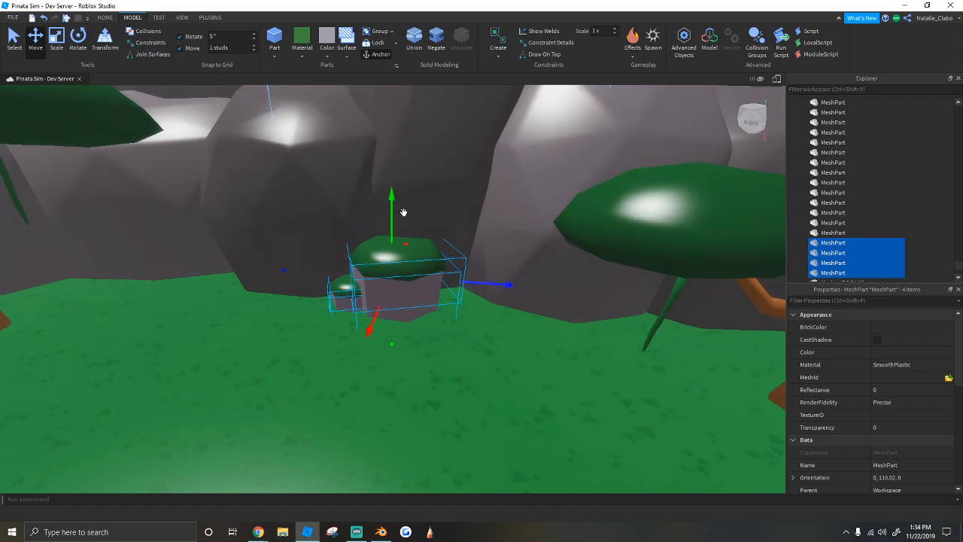
key("s")
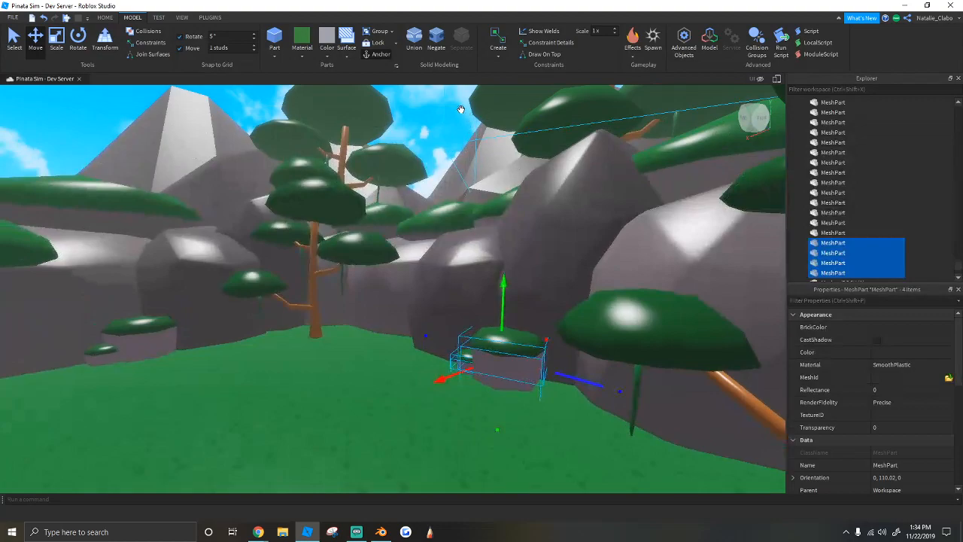
Step: Look over the trees, mountains and rocks surrounding the clearing
left_click(408, 113)
left_click(422, 127)
right_click_drag(423, 128, 434, 144)
left_click(434, 144)
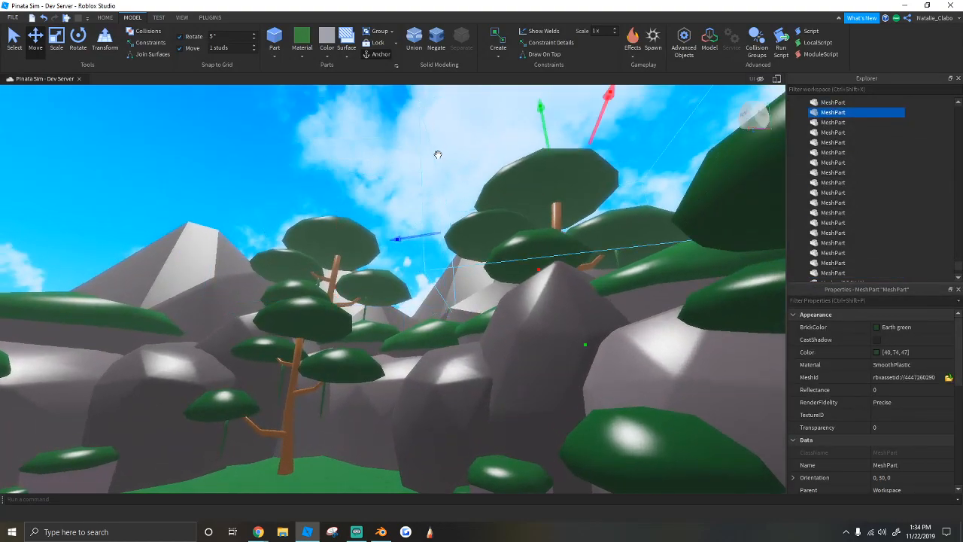
left_click(382, 122)
right_click_drag(382, 123, 389, 137)
key("s")
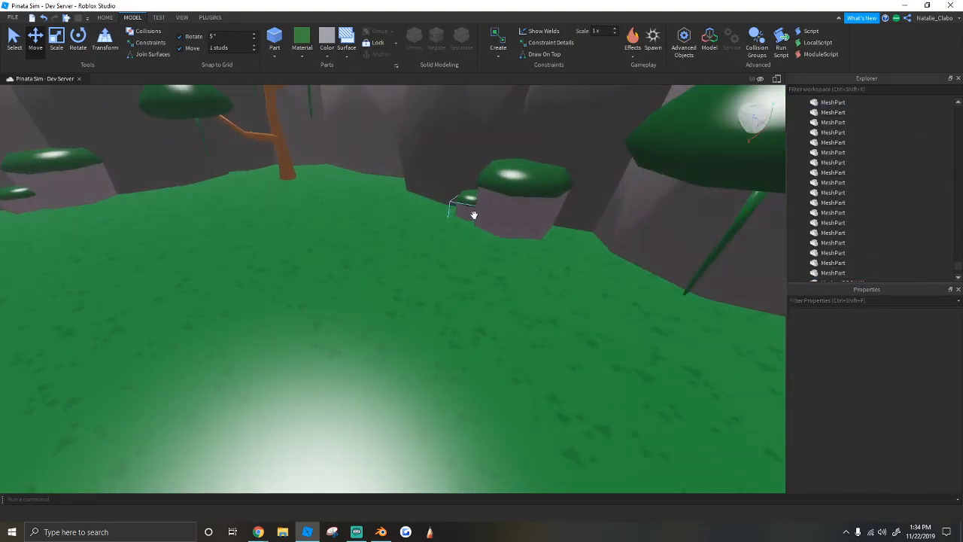
left_click(464, 212)
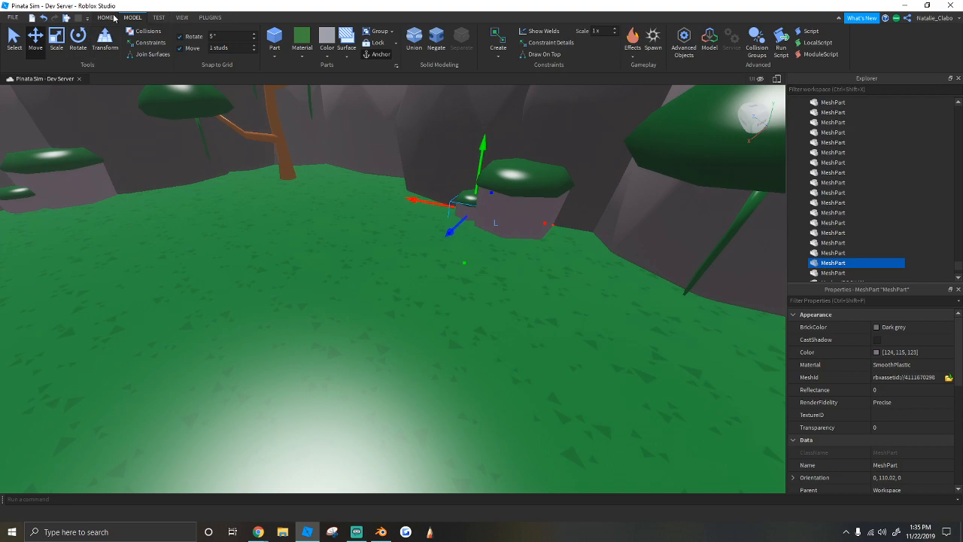
Step: Search the model library for pinata and insert the first pinata model into the middle of the clearing
left_click(111, 16)
left_click(247, 40)
left_click(67, 113)
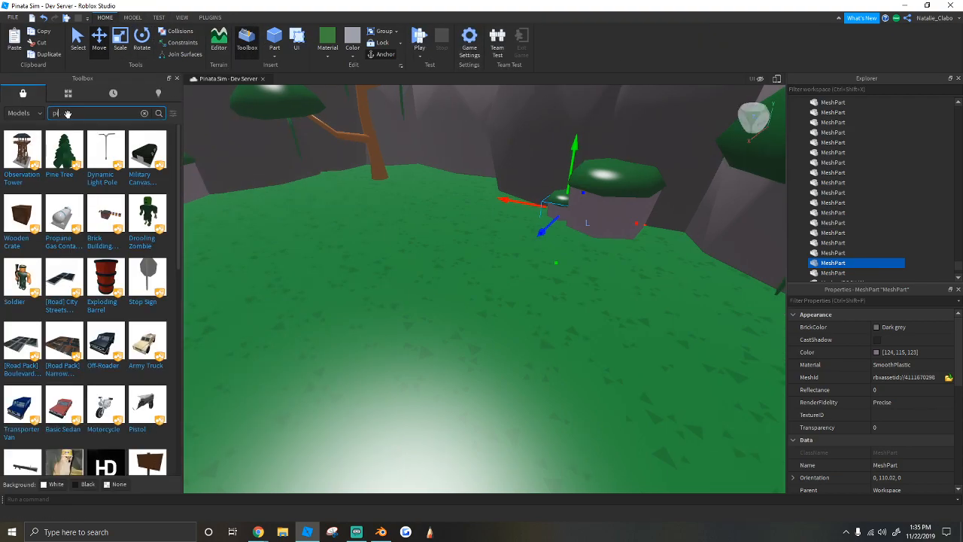
type("pinata")
key("Return")
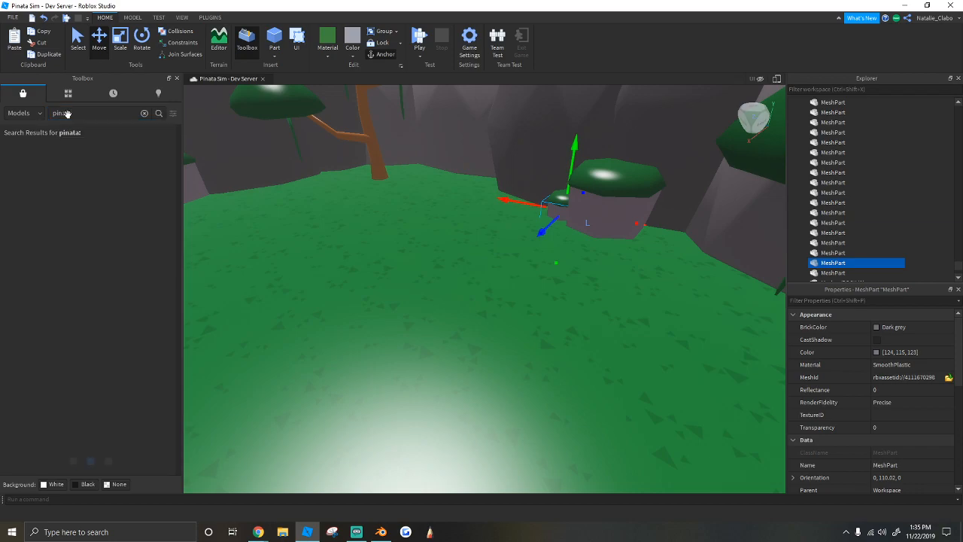
right_click_drag(340, 218, 376, 236)
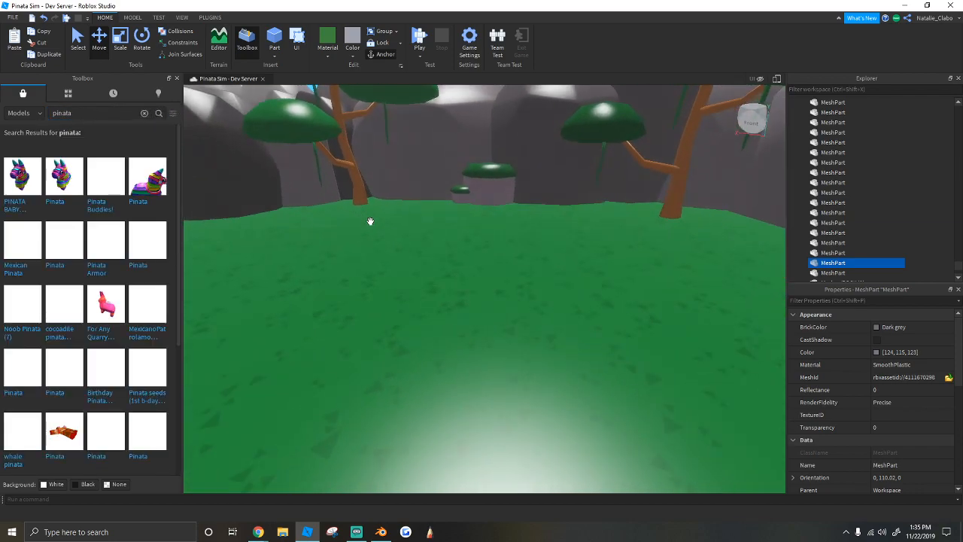
left_click(17, 175)
left_click(176, 78)
right_click_drag(444, 215, 517, 217)
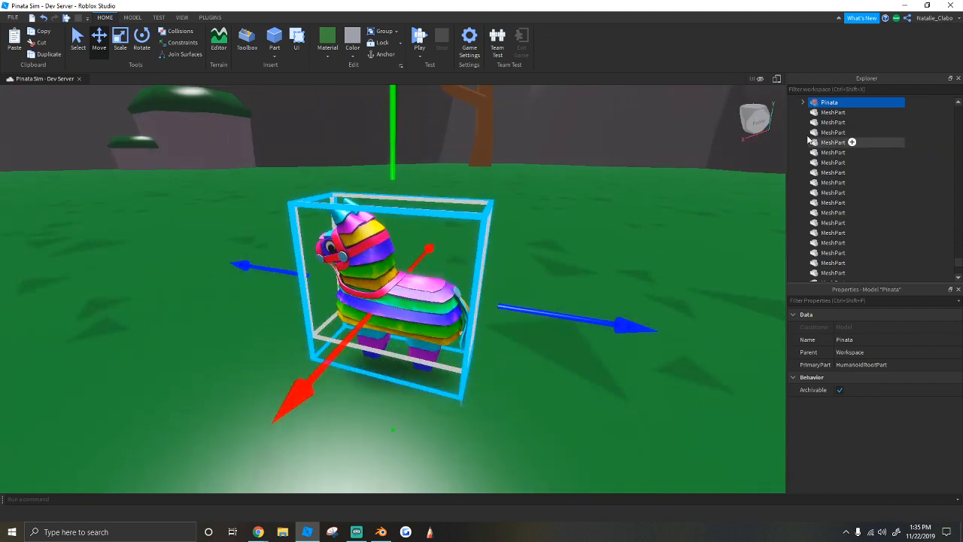
Step: Replace the Pinata model with pasted copies of its Torso, Head and HumanoidRootPart in the workspace
left_click(803, 102)
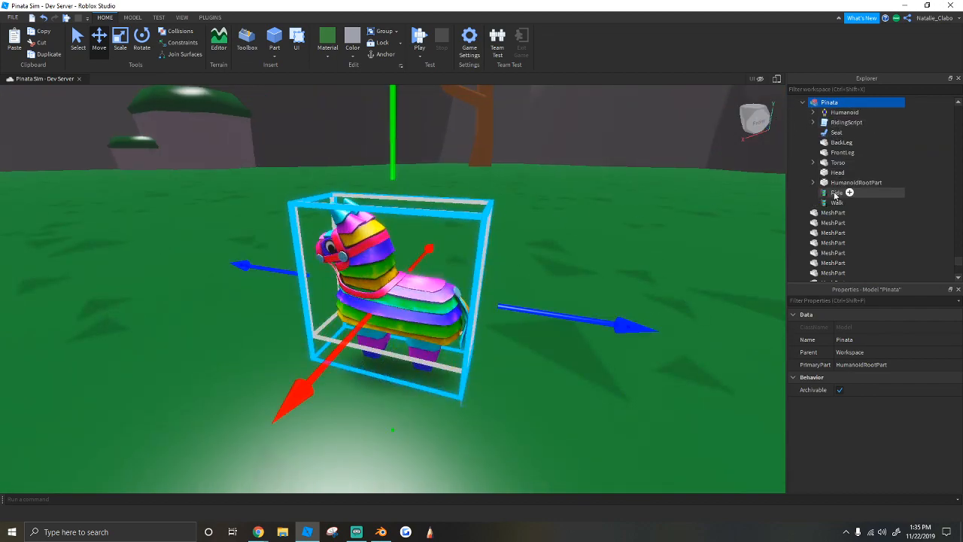
left_click(837, 163)
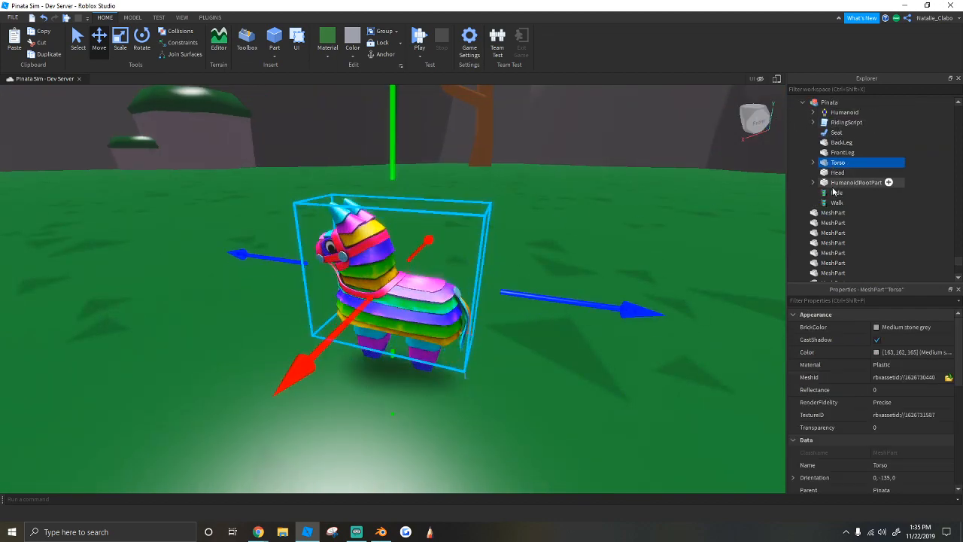
left_click(838, 173, "shift")
right_click(834, 177)
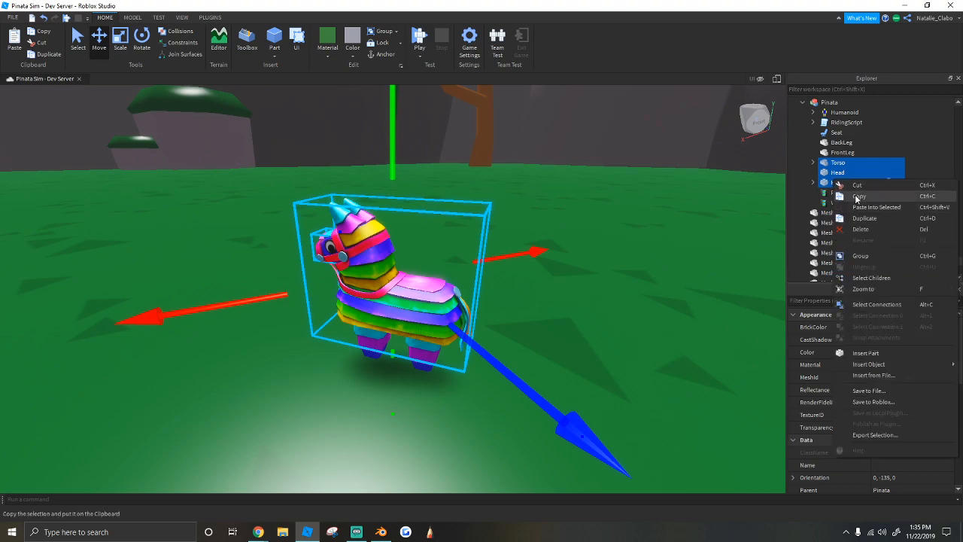
left_click(828, 102)
right_click(828, 103)
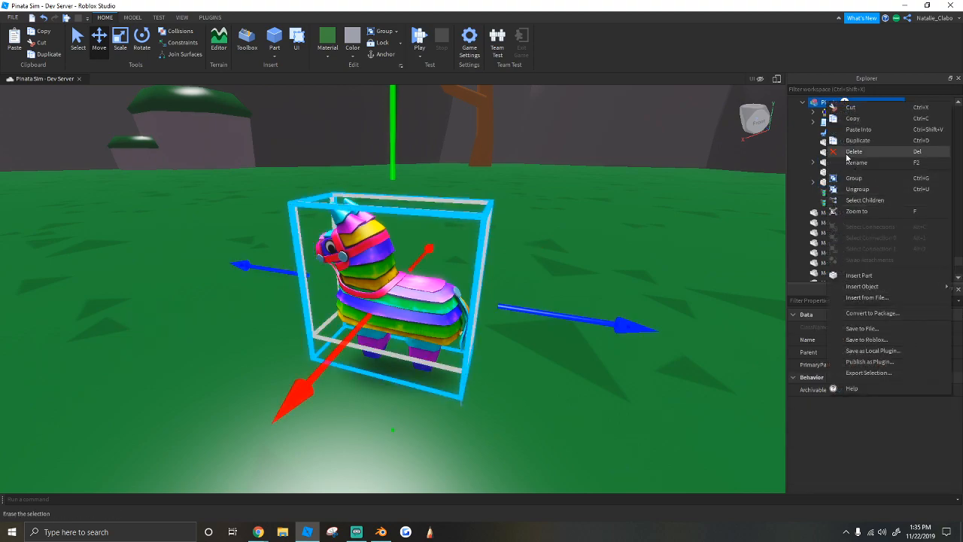
left_click(849, 107)
right_click(570, 254)
left_click(597, 280)
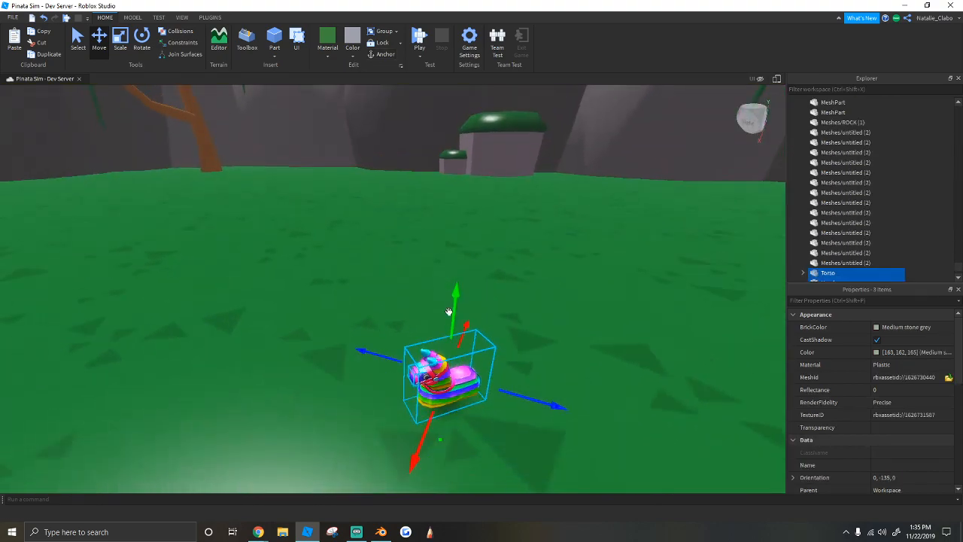
Step: Reposition the three pasted pinata parts on the grass and turn them around by 180°
scroll(449, 311, "up", 3)
left_click_drag(453, 418, 437, 342)
key("ctrl+r")
key("ctrl+r")
key("f")
scroll(437, 341, "up", 3)
right_click_drag(438, 339, 458, 301)
scroll(852, 259, "down", 2)
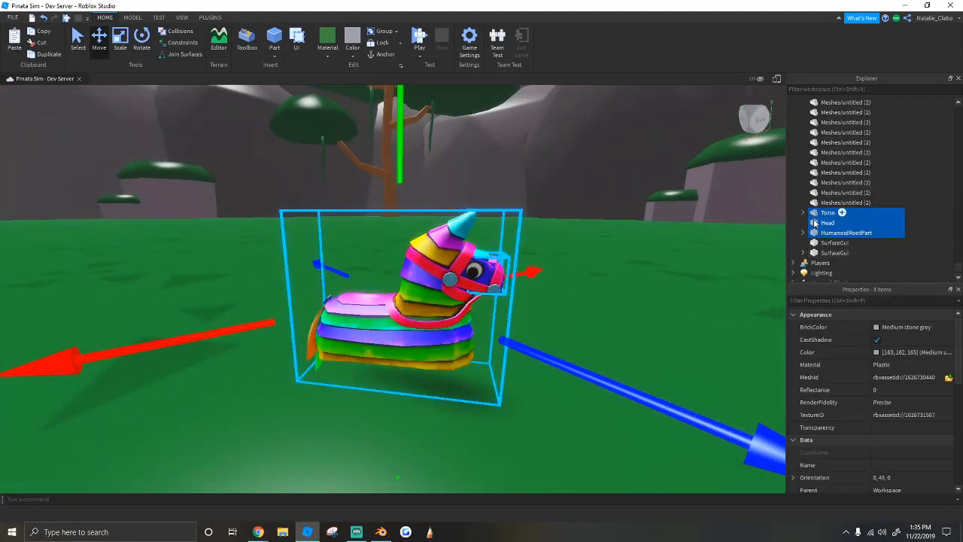
Step: Clear the pinata Torso's TextureID and give it a SmoothPlastic material in Shamrock green
left_click(813, 222)
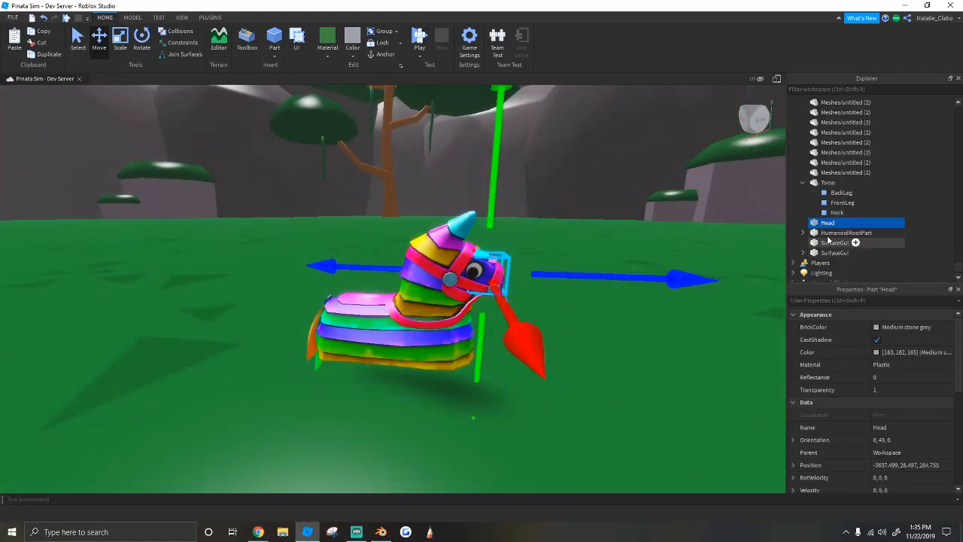
left_click(827, 183)
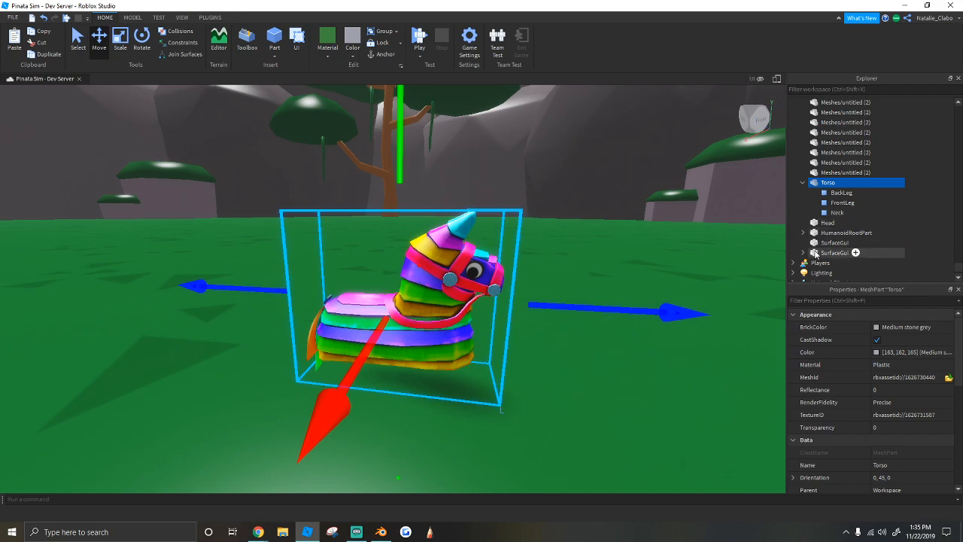
left_click(902, 415)
key("BackSpace")
key("Return")
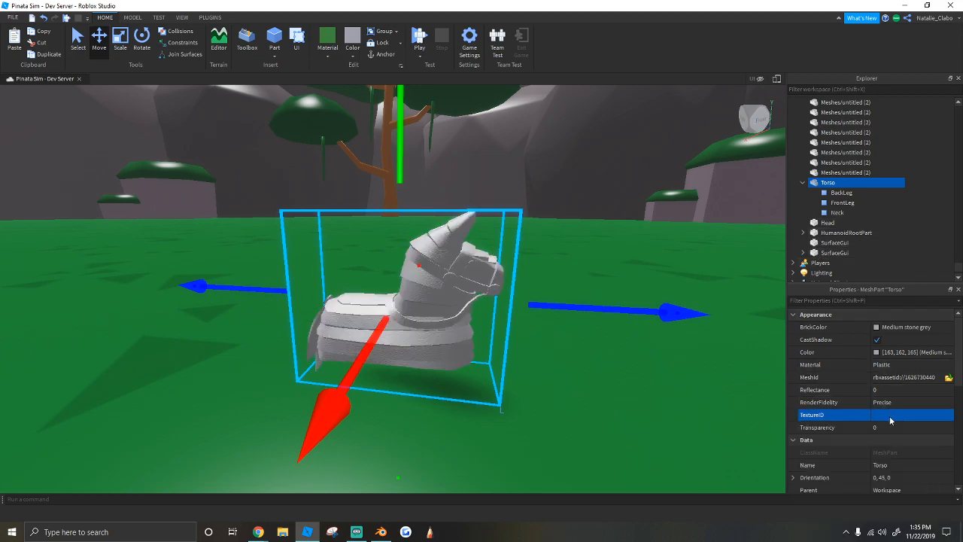
left_click(327, 38)
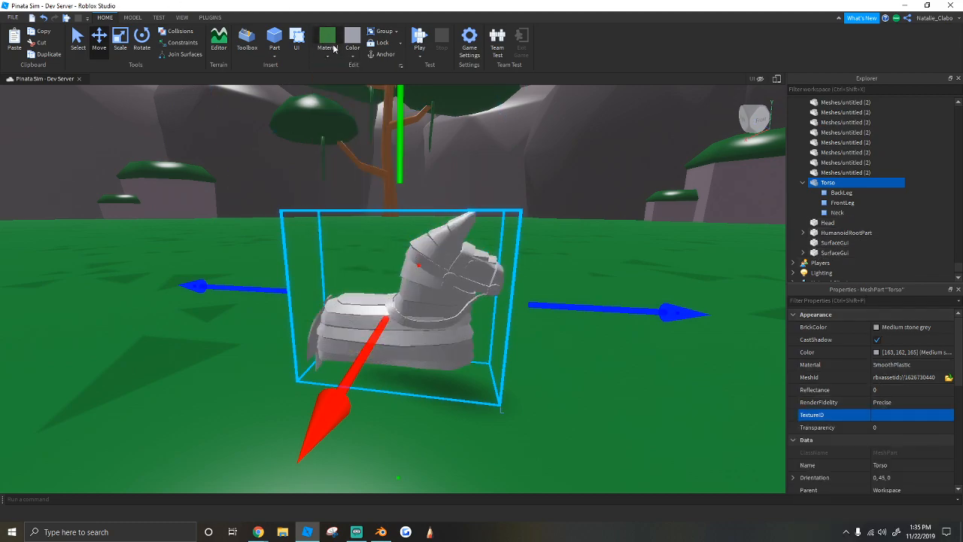
left_click(353, 56)
left_click(409, 96)
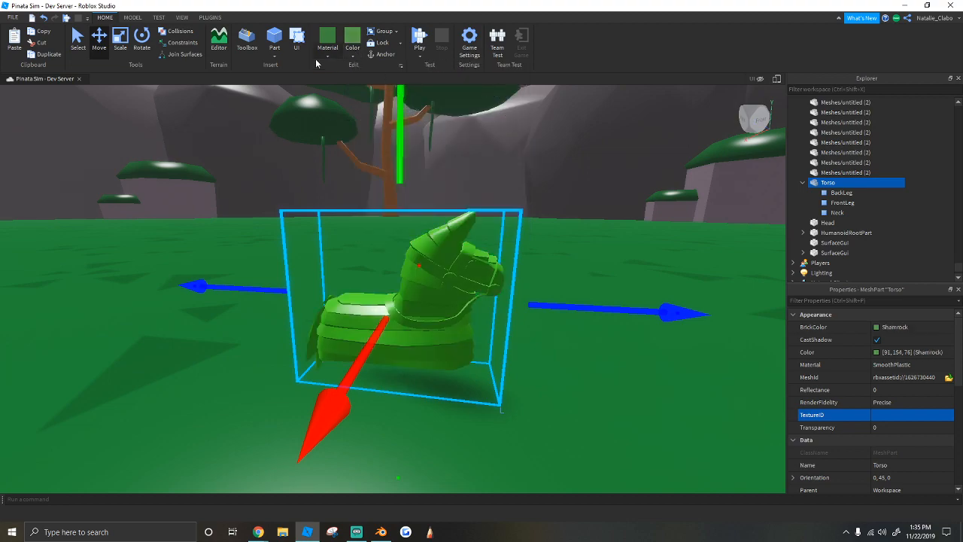
Step: Set the pinata Torso's material to Neon and its transparency to 0.8
left_click(329, 56)
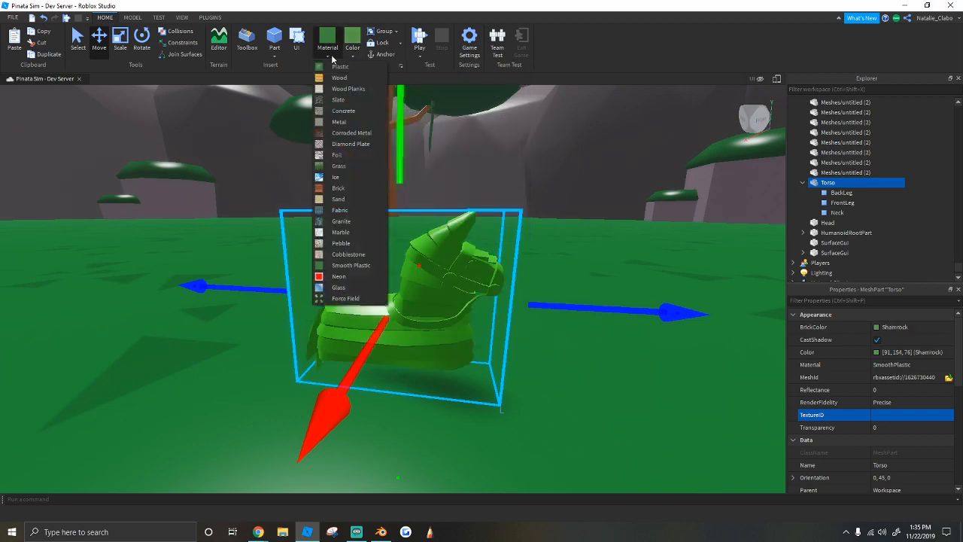
left_click(336, 277)
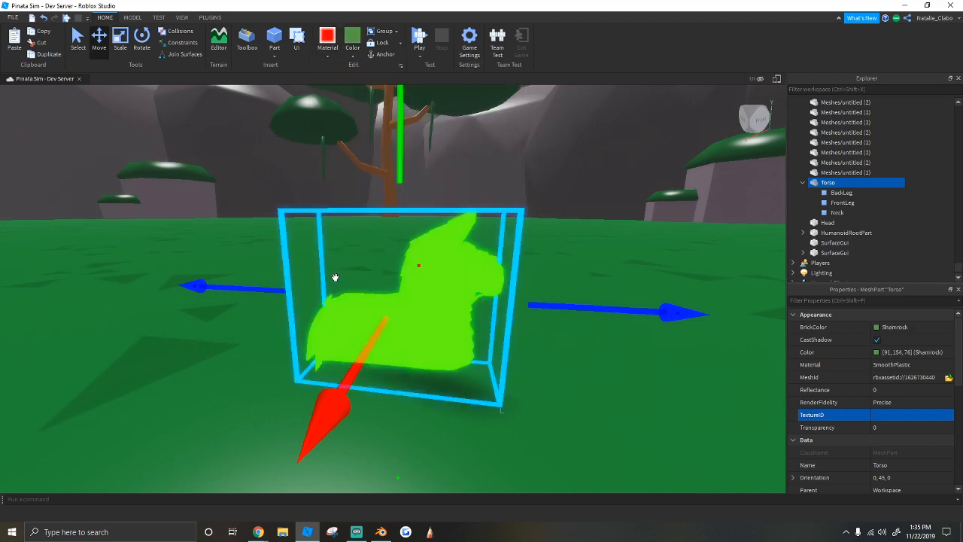
left_click(885, 427)
type("0.9")
key("BackSpace")
type("8")
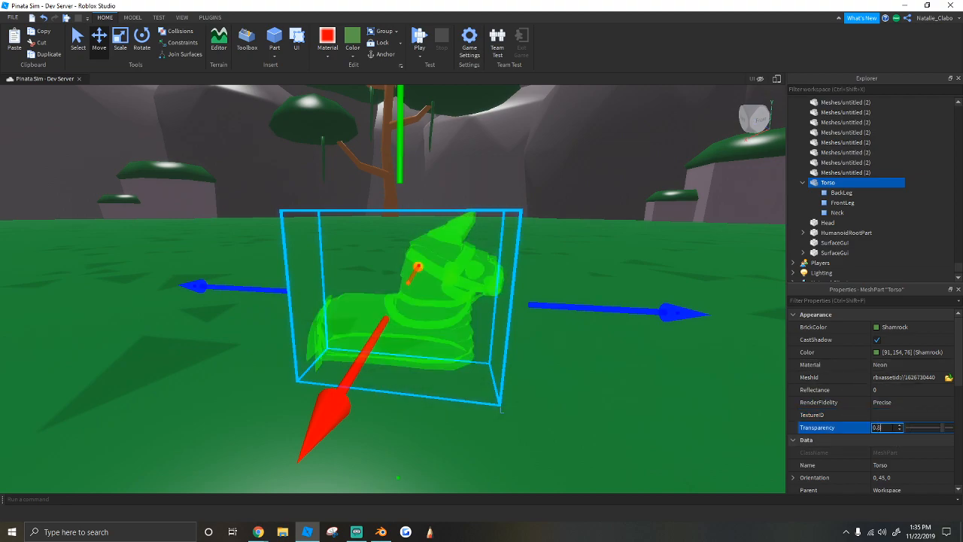
key("BackSpace")
type("67")
key("BackSpace")
key("BackSpace")
type("8")
Step: Restyle the pinata Torso as fully opaque CorrodedMetal with transparency 0 and the Lime green color
left_click(326, 51)
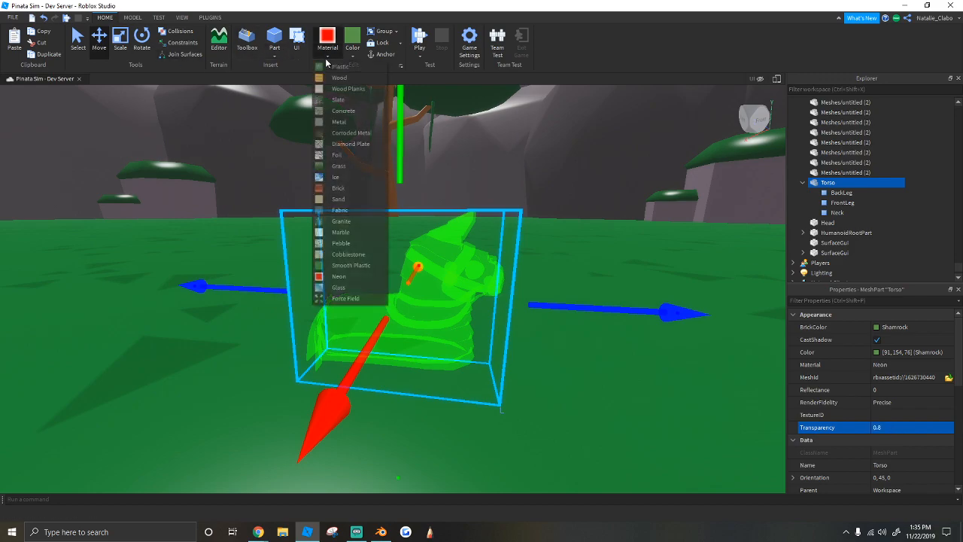
left_click(351, 132)
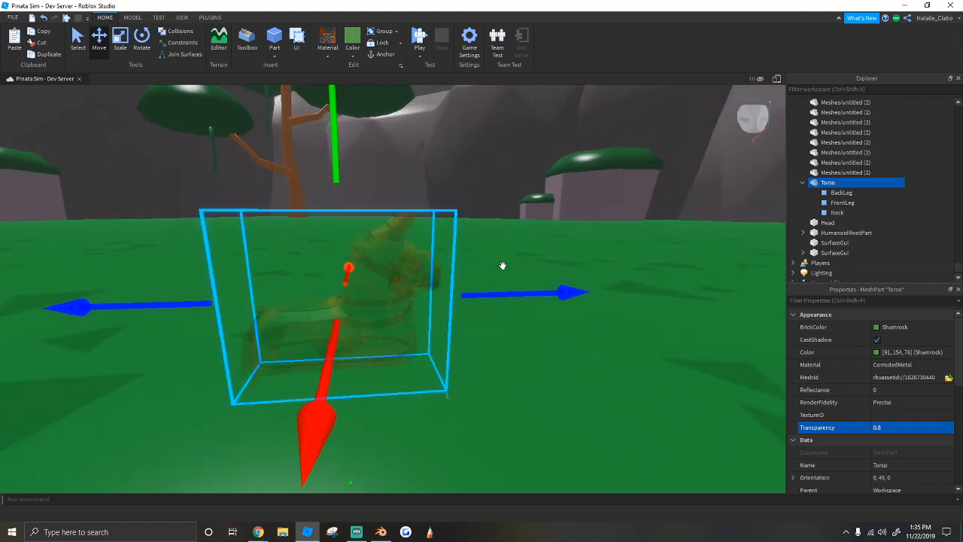
type("0")
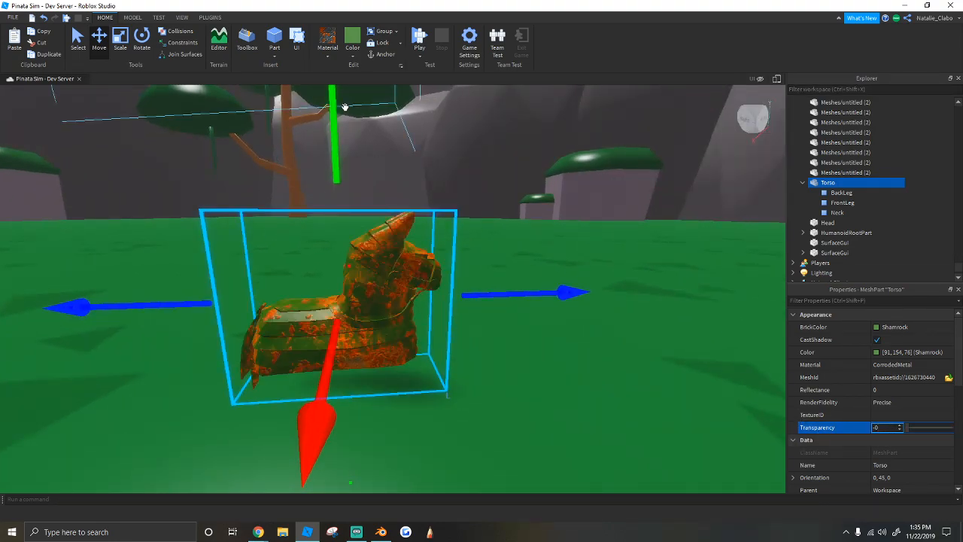
left_click(358, 57)
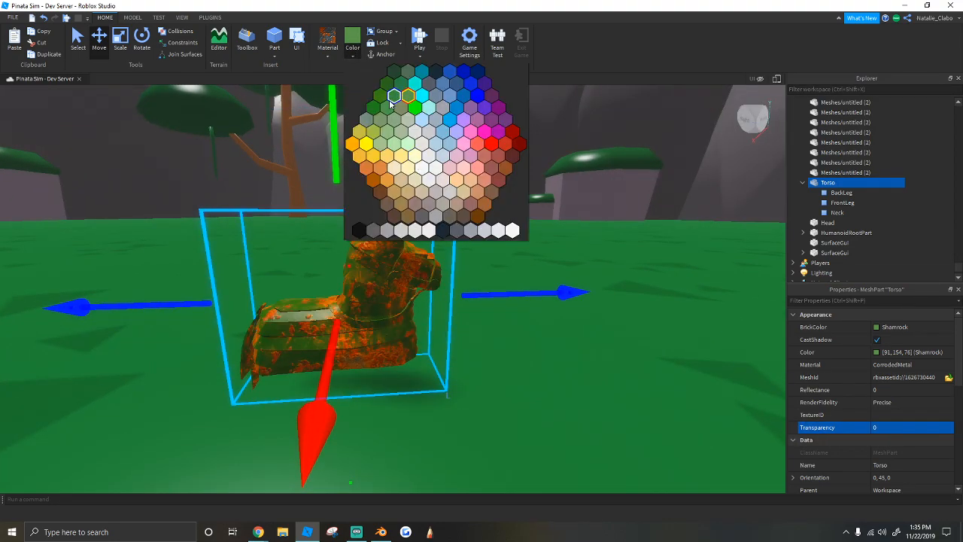
left_click(414, 108)
Step: Inspect the corroded pinata Torso from the front and side, and delete it from the clearing
scroll(408, 172, "down", 5)
scroll(409, 172, "up", 6)
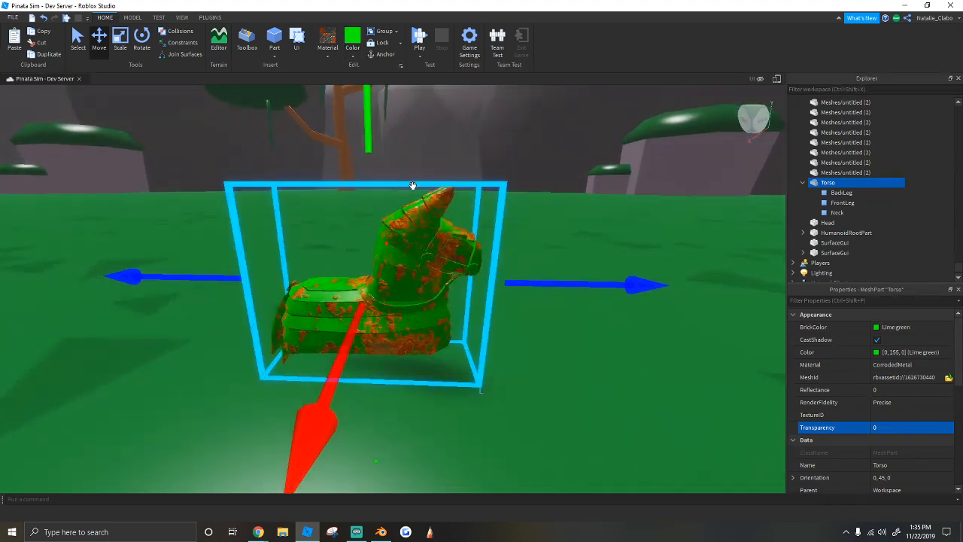
key("d")
right_click_drag(412, 185, 410, 189)
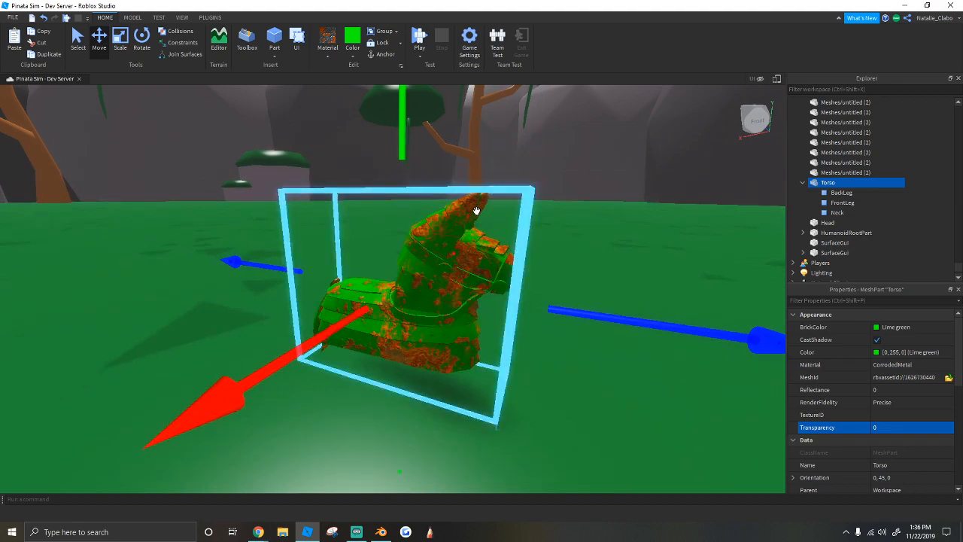
right_click(457, 288)
left_click(498, 348)
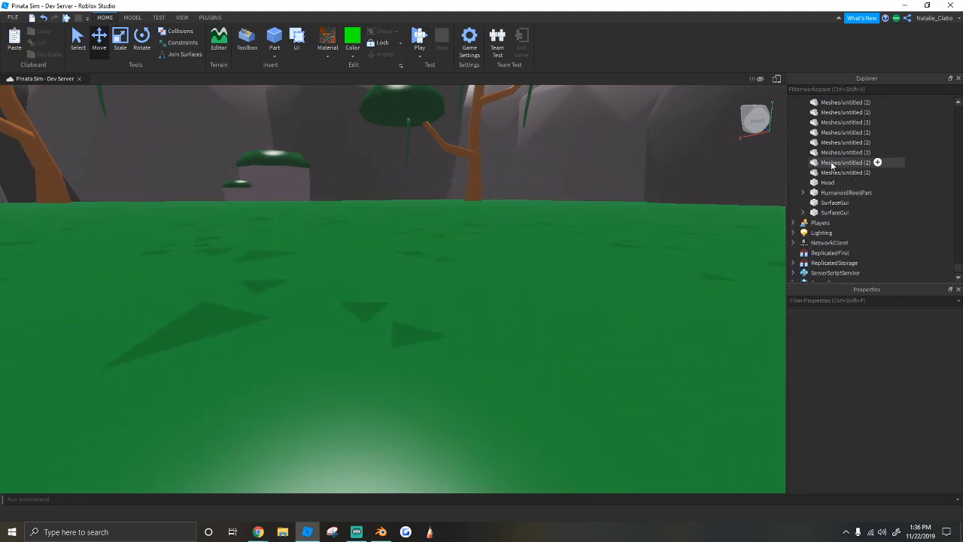
Step: Delete the leftover Head and HumanoidRootPart of the pinata model from the workspace
left_click(825, 213)
left_click(826, 224, "ctrl")
right_click(826, 224)
left_click(842, 273)
Step: Look over the clearing's trees, cliffs and green-capped rocks from several angles
right_click_drag(392, 209, 400, 213)
scroll(438, 121, "down", 3)
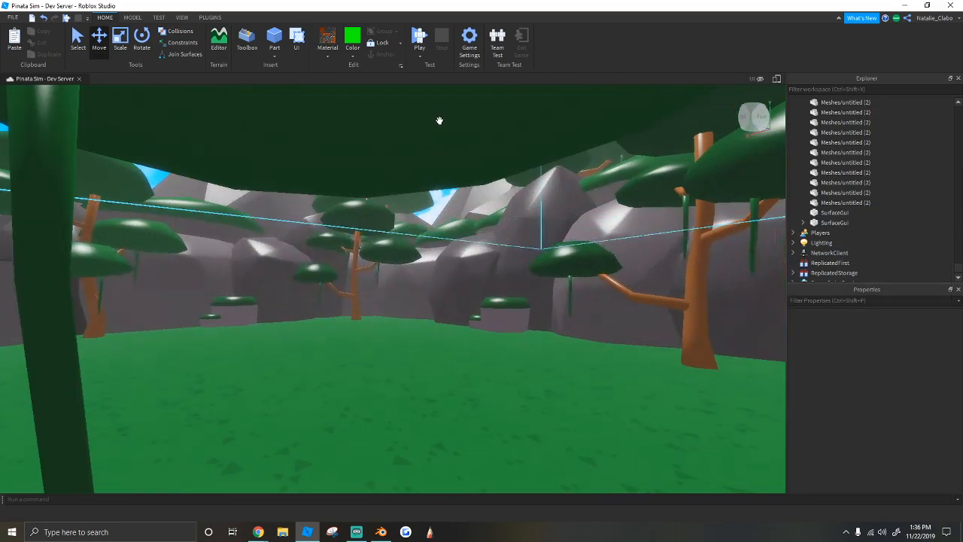
scroll(426, 140, "up", 5)
scroll(426, 140, "down", 6)
scroll(426, 141, "up", 4)
right_click_drag(427, 141, 473, 137)
left_click(485, 142)
left_click(404, 123)
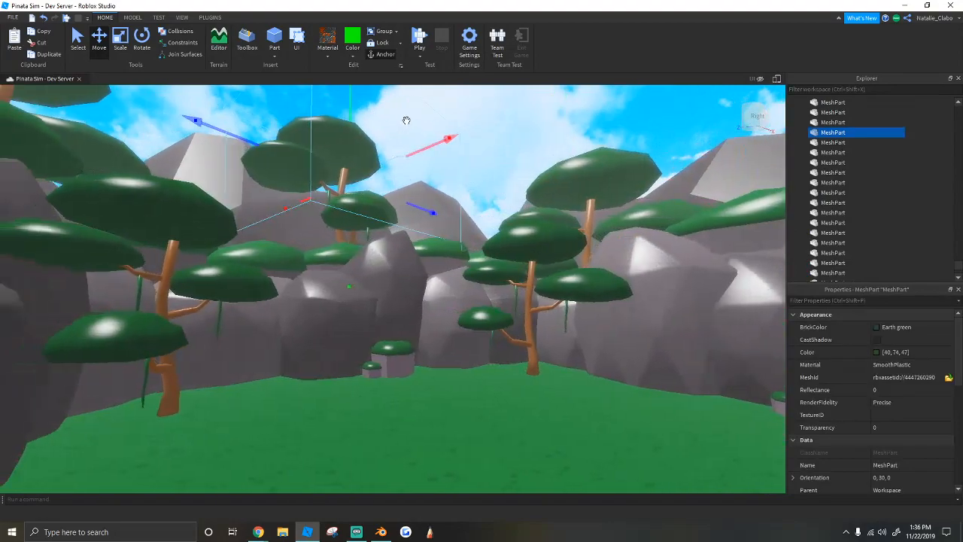
right_click_drag(404, 122, 426, 112)
left_click(426, 112)
scroll(427, 112, "down", 3)
scroll(427, 112, "up", 2)
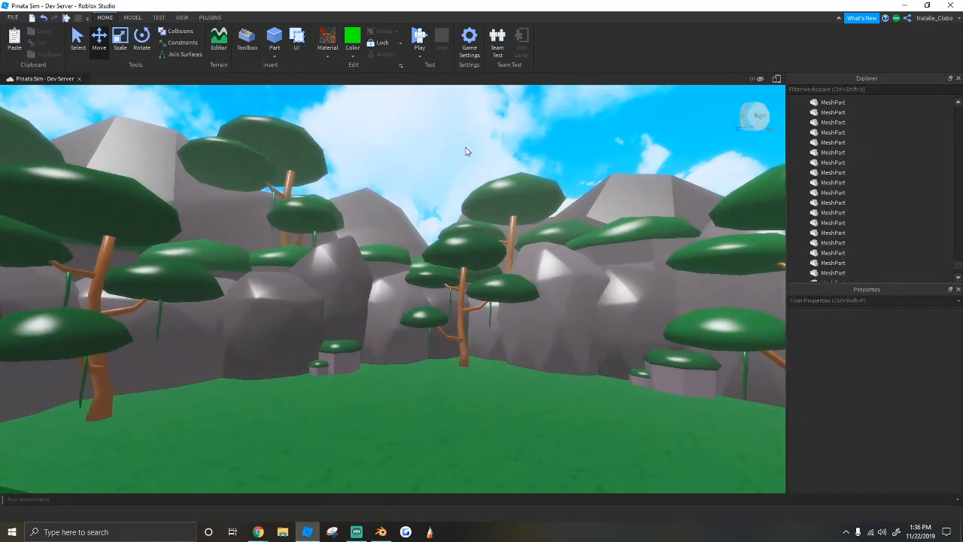
scroll(464, 146, "up", 5)
scroll(398, 279, "up", 10)
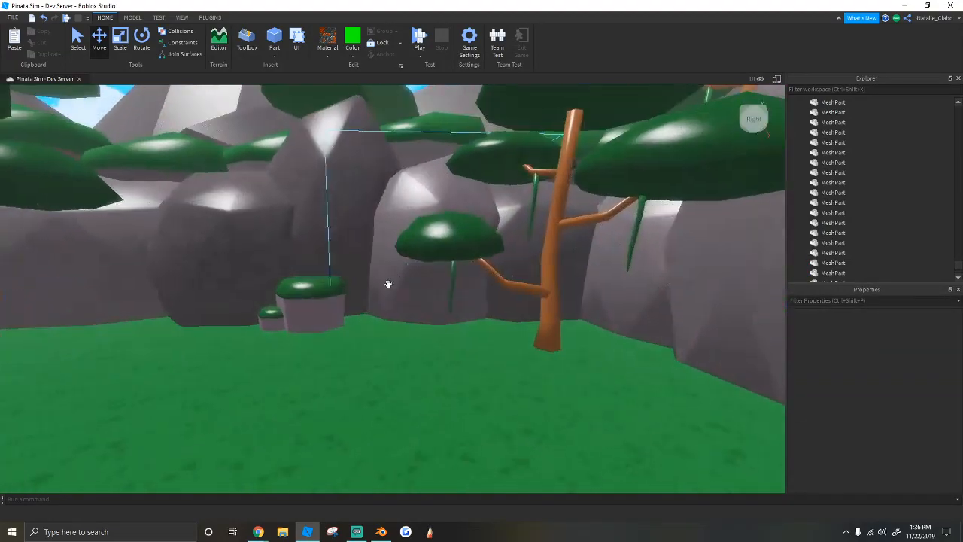
Step: Duplicate the large and small green-capped rock pair at the clearing's back wall, including all four of its parts
left_click(436, 300)
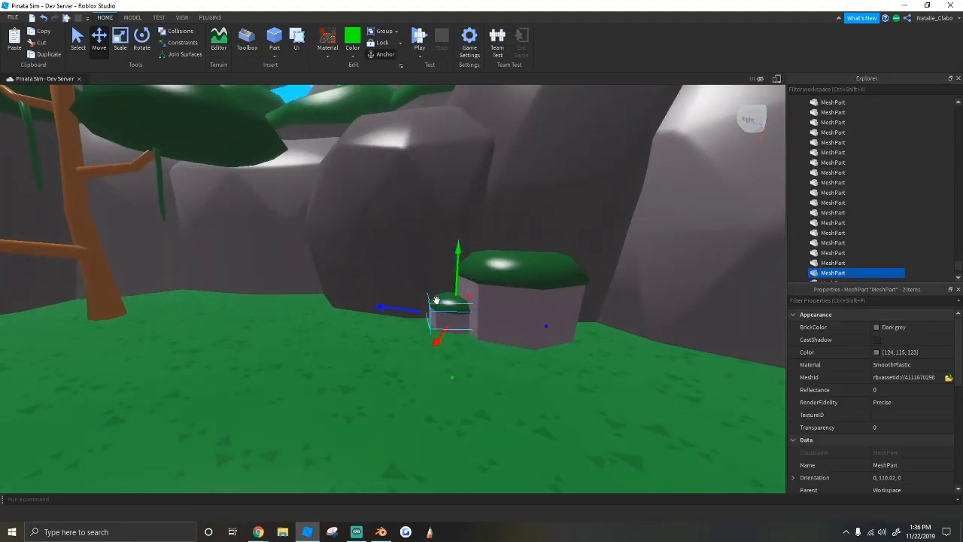
key("w")
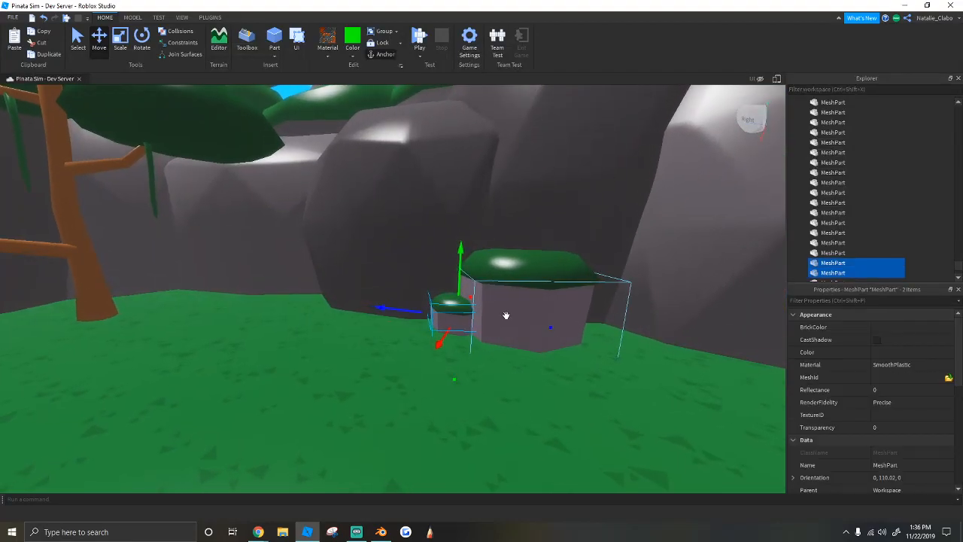
left_click(511, 263, "shift")
key("ctrl+d")
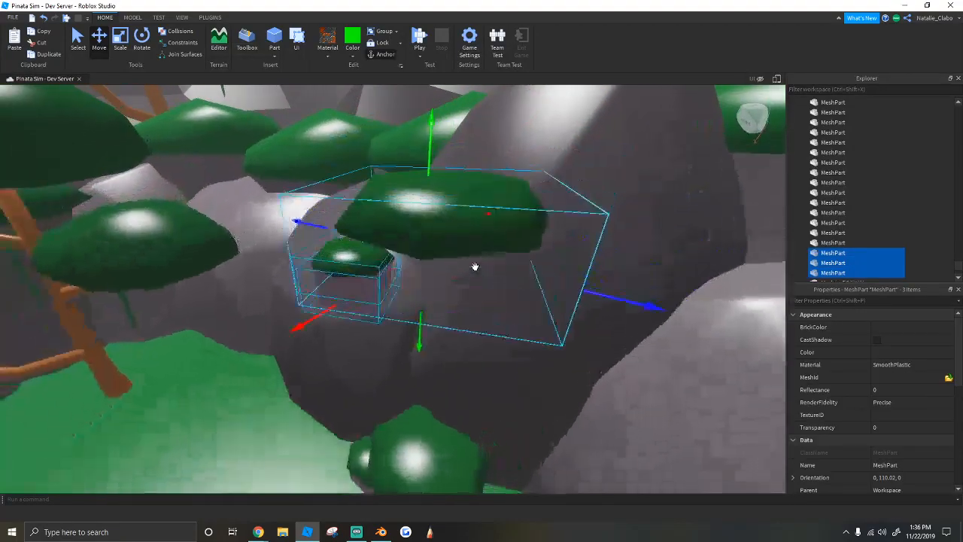
key("ctrl+z")
scroll(411, 258, "down", 5)
key("a")
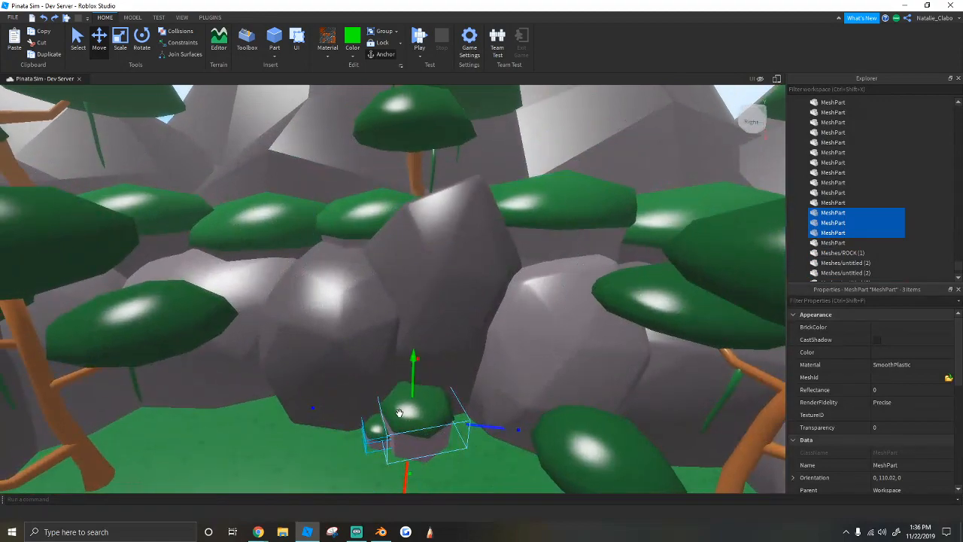
left_click(407, 412, "shift")
key("w")
right_click_drag(432, 394, 435, 400)
key("w")
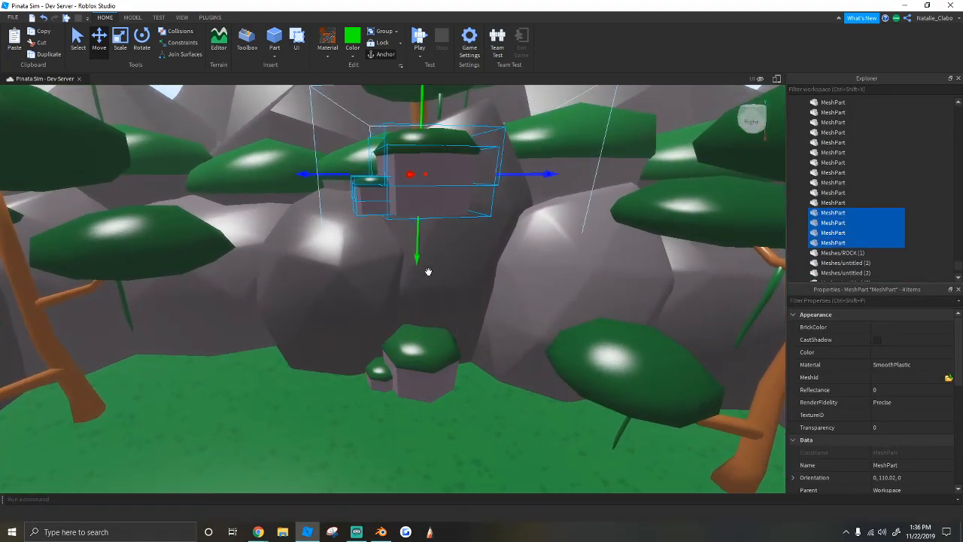
Step: Turn the duplicated rock pair by 180 degrees and bring it down onto the grass beside the original pair
key("a")
left_click_drag(434, 181, 381, 296)
key("ctrl+r")
key("ctrl+r")
key("a")
left_click(121, 40)
key("w")
key("a")
left_click_drag(460, 285, 506, 227)
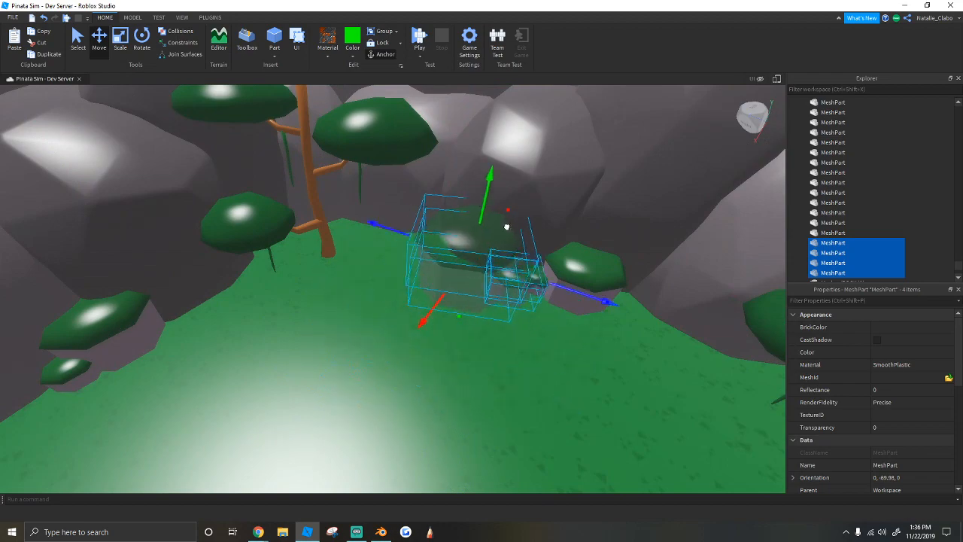
left_click_drag(611, 289, 441, 236)
Step: Rotate the duplicated rock pair slightly and push it back against the cliff next to the tree
key("w")
left_click(143, 39)
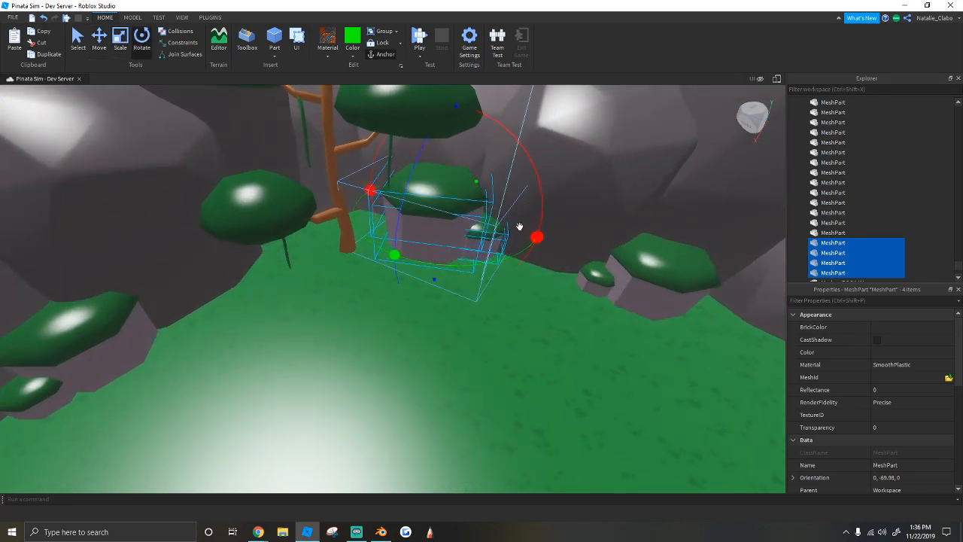
left_click_drag(475, 179, 484, 187)
key("w")
left_click(101, 39)
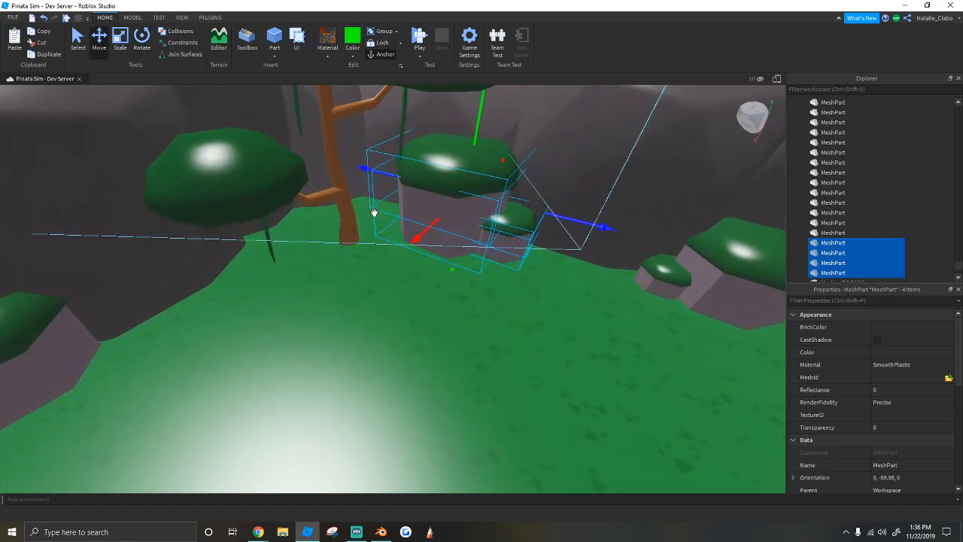
left_click_drag(424, 238, 441, 216)
Step: Lower the duplicated green-capped rocks slightly so they sit in the grass
right_click_drag(451, 209, 406, 173)
key("w")
left_click(403, 171)
left_click(414, 288)
left_click(344, 214, "ctrl")
left_click(379, 222)
right_click_drag(379, 222, 380, 230)
key("s")
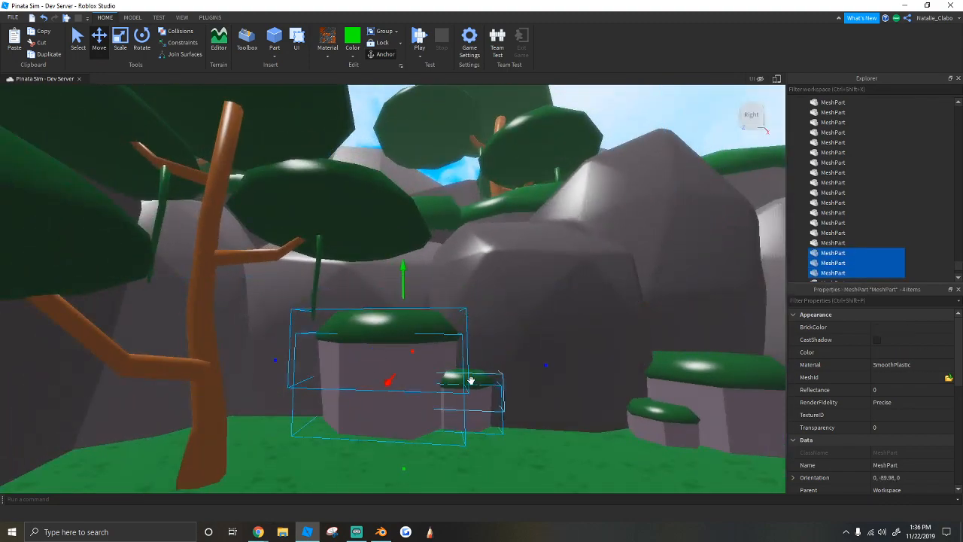
left_click_drag(402, 269, 399, 301)
key("s")
right_click_drag(400, 300, 421, 136)
key("s")
left_click(411, 178)
left_click(415, 118)
key("s")
key("w")
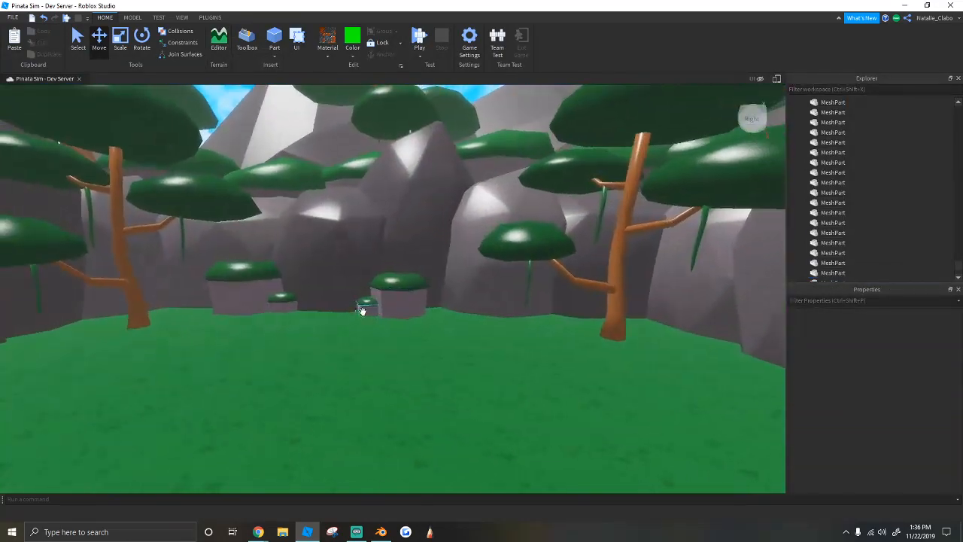
Step: Recolor the bases of the four small green-capped rocks around the clearing to RGB 103, 96, 102
key("w")
left_click(378, 314)
left_click(209, 311, "shift")
right_click_drag(218, 313, 250, 321)
right_click_drag(328, 328, 378, 316)
key("w")
left_click(369, 315, "shift")
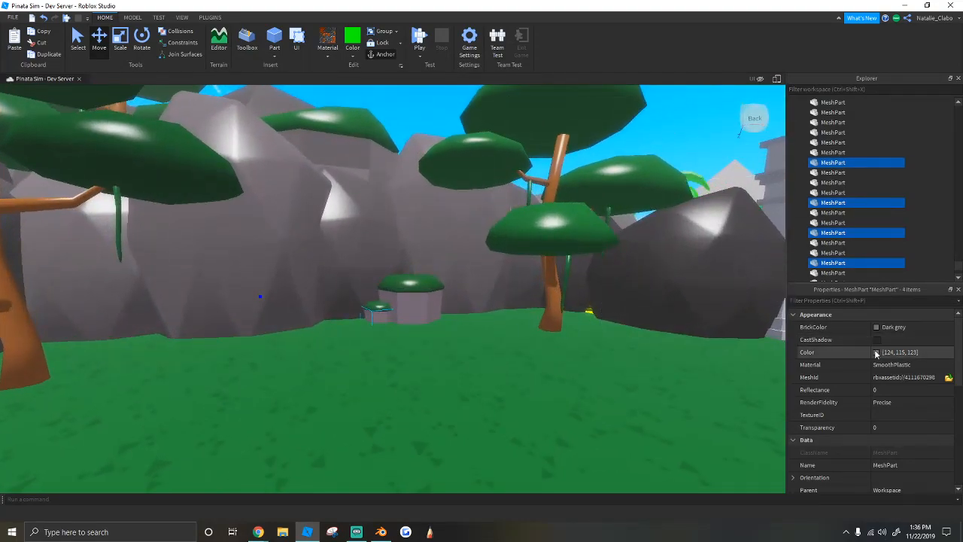
left_click(876, 352)
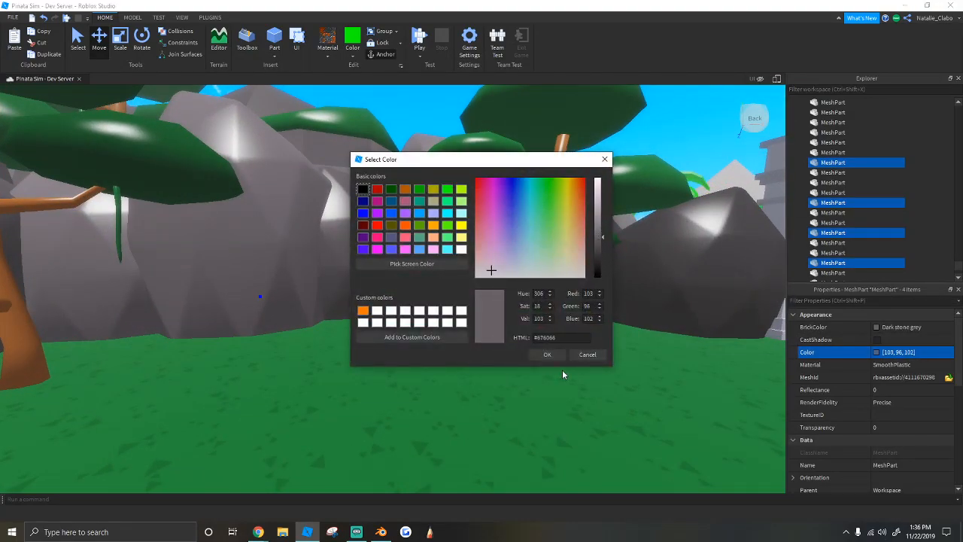
left_click(546, 355)
Step: Examine the recolored small rocks and the whole clearing from inside and from above the entrance gate
key("s")
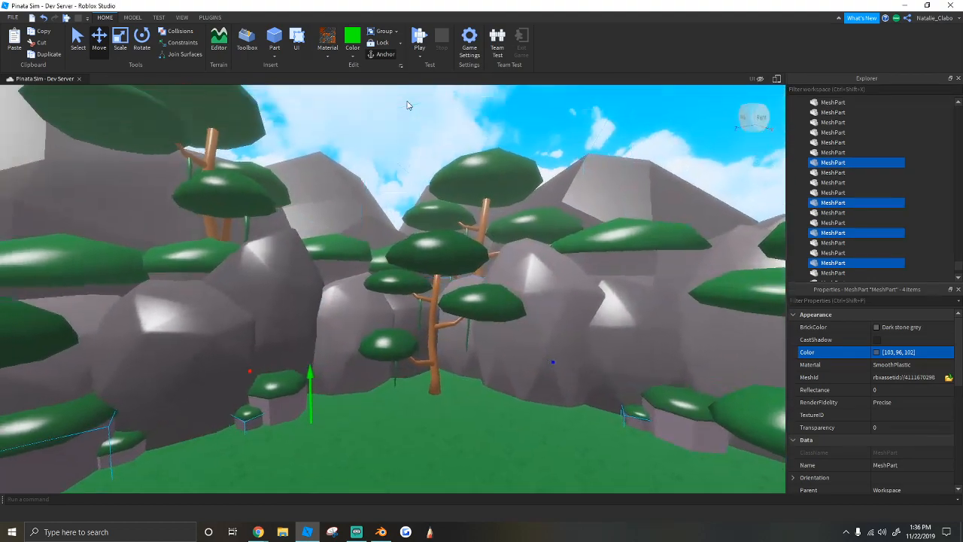
key("w")
left_click(382, 96)
right_click_drag(385, 105, 378, 147)
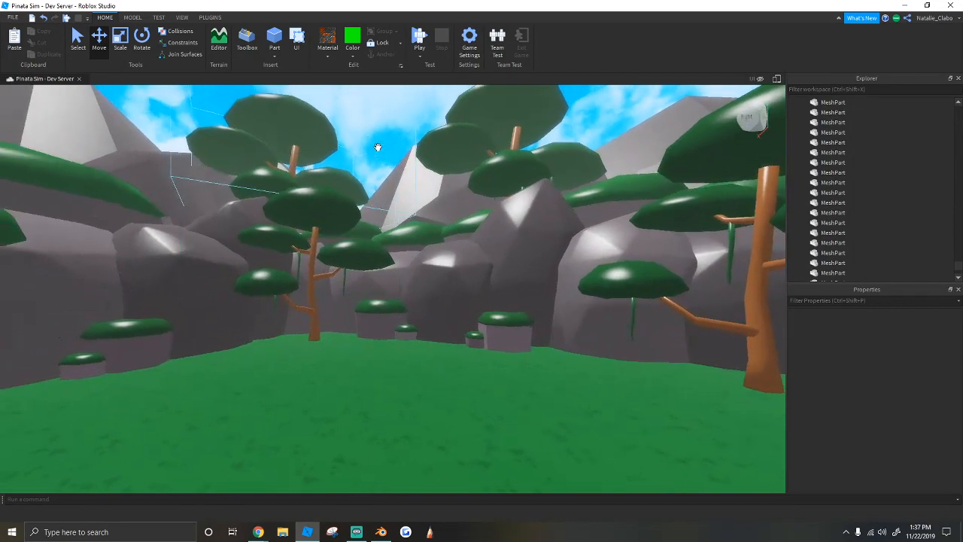
right_click_drag(407, 196, 427, 238)
key("w")
key("w")
key("s")
key("s")
right_click(182, 538)
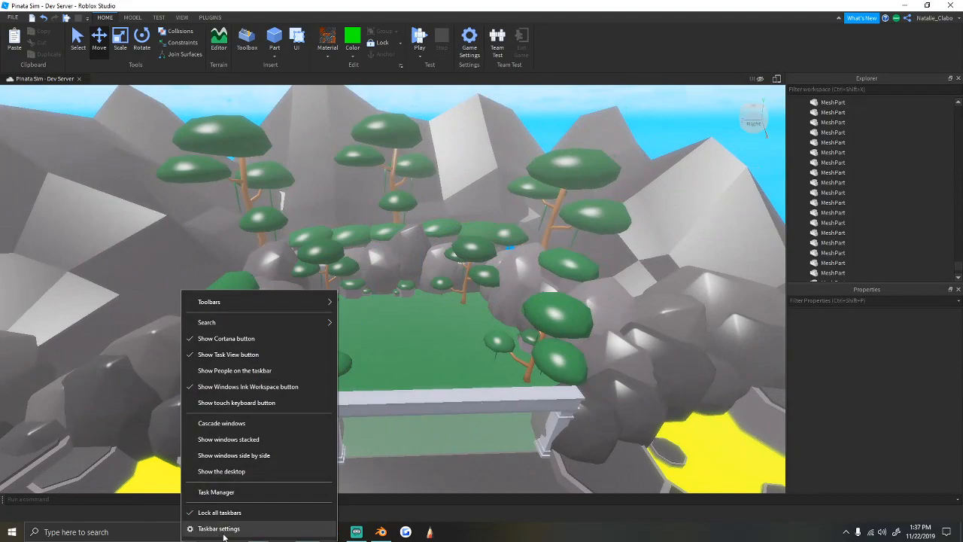
left_click(461, 525)
mouse_move(258, 532)
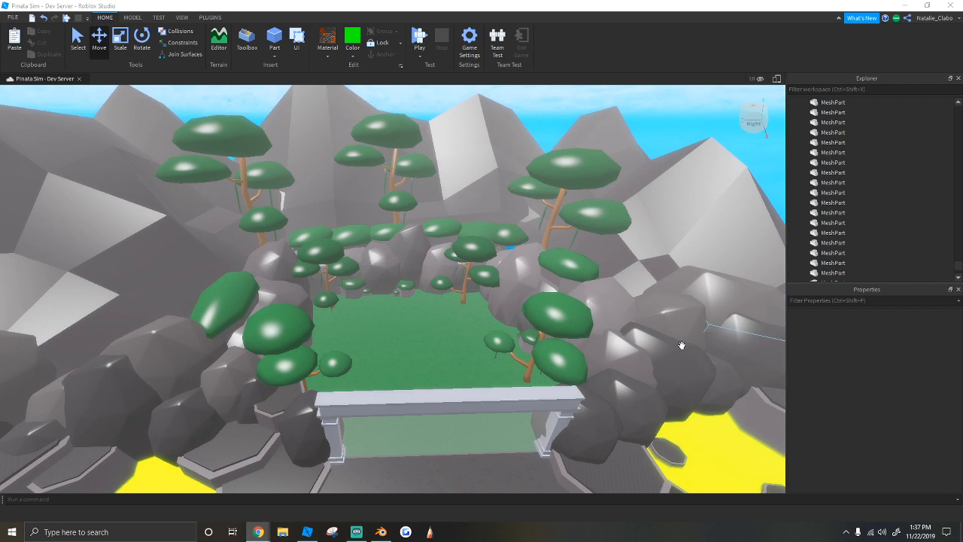
Step: Darken the clearing's grass floor part to RGB 36, 67, 43
right_click_drag(324, 229, 343, 227)
scroll(461, 260, "up", 3)
right_click_drag(462, 260, 453, 240)
scroll(474, 205, "up", 2)
right_click_drag(474, 204, 473, 200)
scroll(473, 201, "up", 4)
scroll(473, 201, "down", 2)
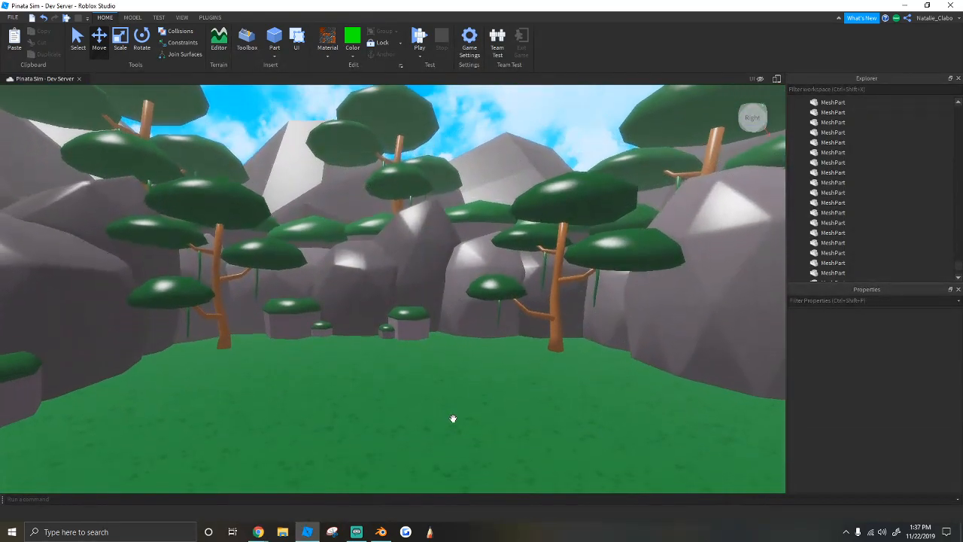
left_click(453, 418)
scroll(453, 404, "up", 2)
scroll(455, 404, "down", 2)
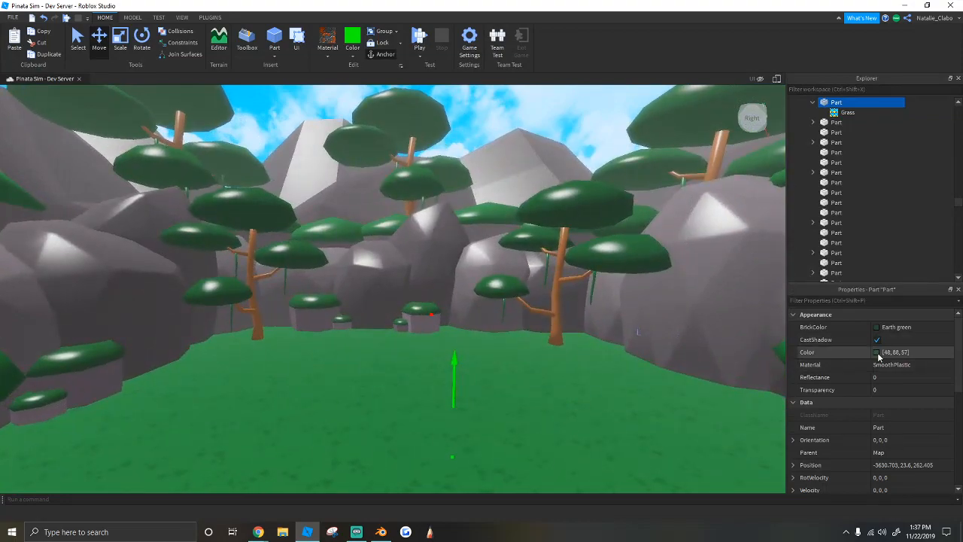
left_click_drag(599, 242, 597, 253)
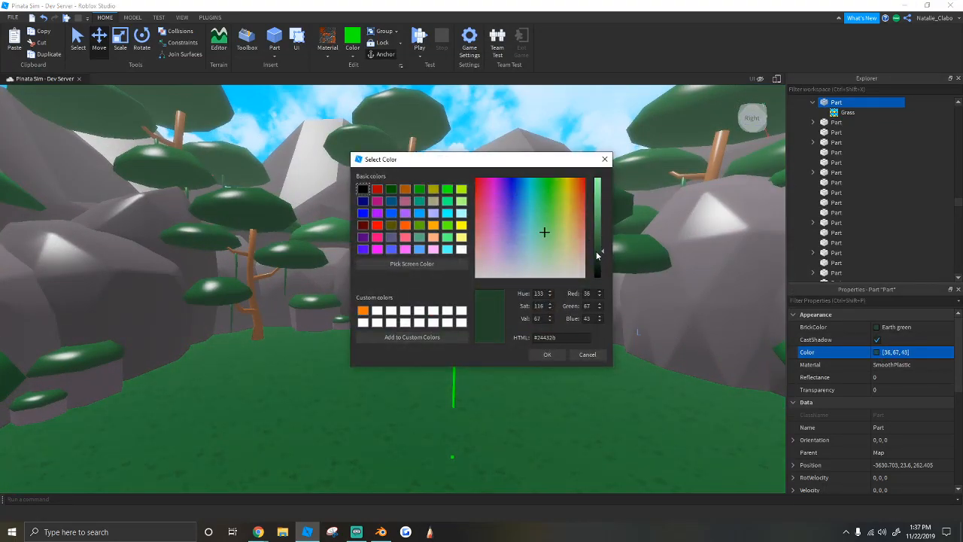
left_click(549, 358)
scroll(359, 140, "down", 3)
left_click(359, 139)
Step: Copy a plant, a lowpoly grass tuft and a rock from the mushroom area of the map
scroll(359, 141, "down", 5)
right_click_drag(358, 142, 356, 152)
scroll(356, 152, "up", 5)
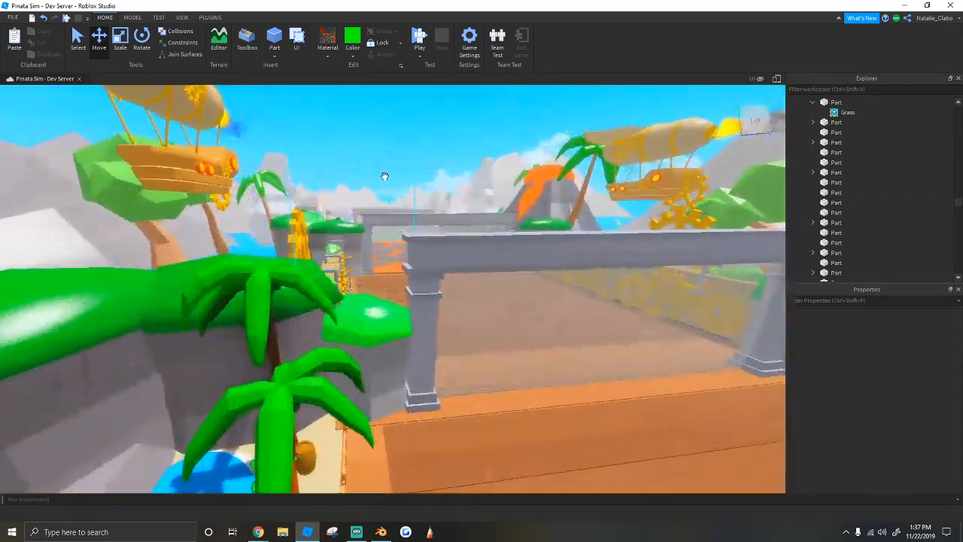
right_click_drag(384, 176, 376, 185)
scroll(386, 180, "up", 4)
scroll(340, 250, "up", 2)
left_click(340, 249)
right_click_drag(349, 247, 359, 242)
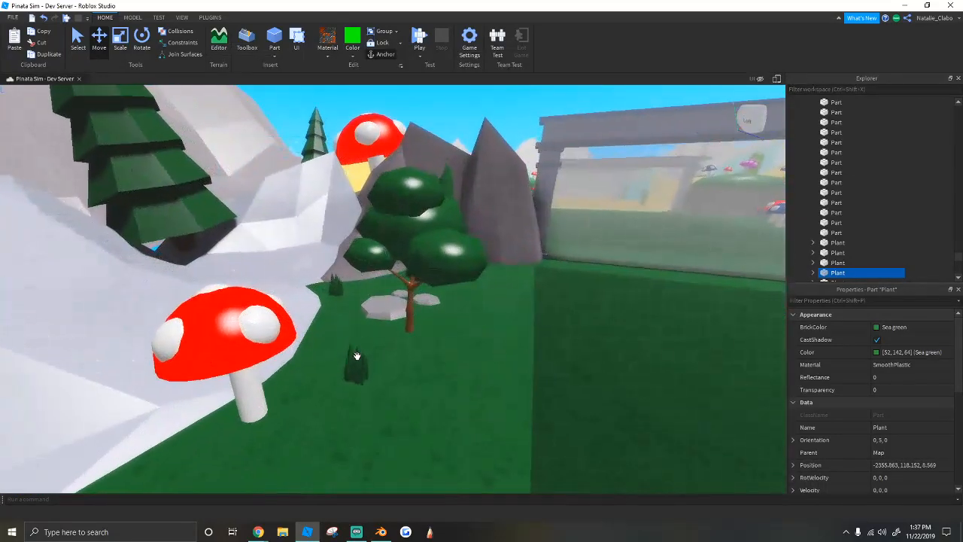
left_click(356, 355)
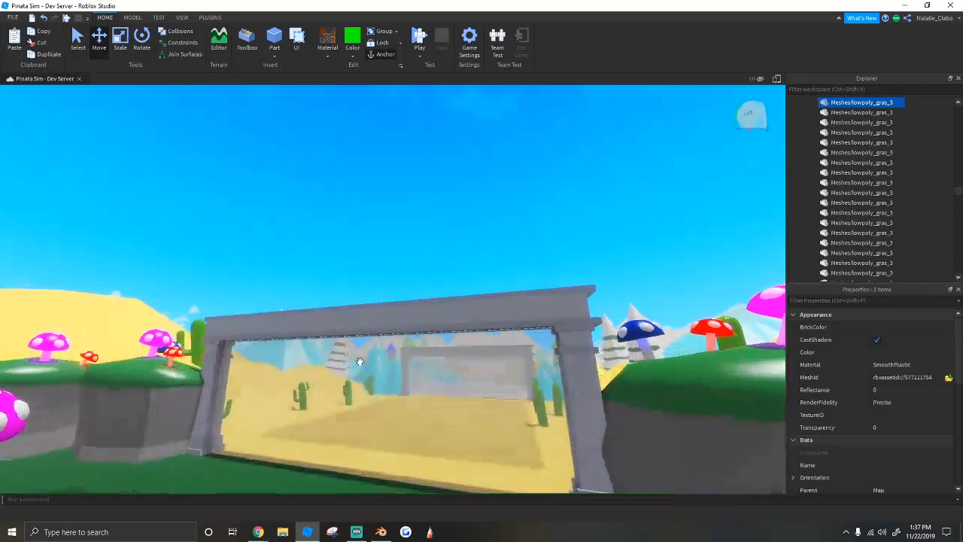
mouse_move(359, 361)
right_mouse_down()
mouse_move(342, 358)
mouse_move(368, 344)
right_mouse_up()
left_click(402, 340)
Step: Paste the copied plant, grass tuft and rock into the workspace, undoing the surplus copies
key("ctrl+v")
mouse_move(421, 309)
right_mouse_down()
mouse_move(425, 301)
mouse_move(435, 316)
right_mouse_up()
left_click(435, 312)
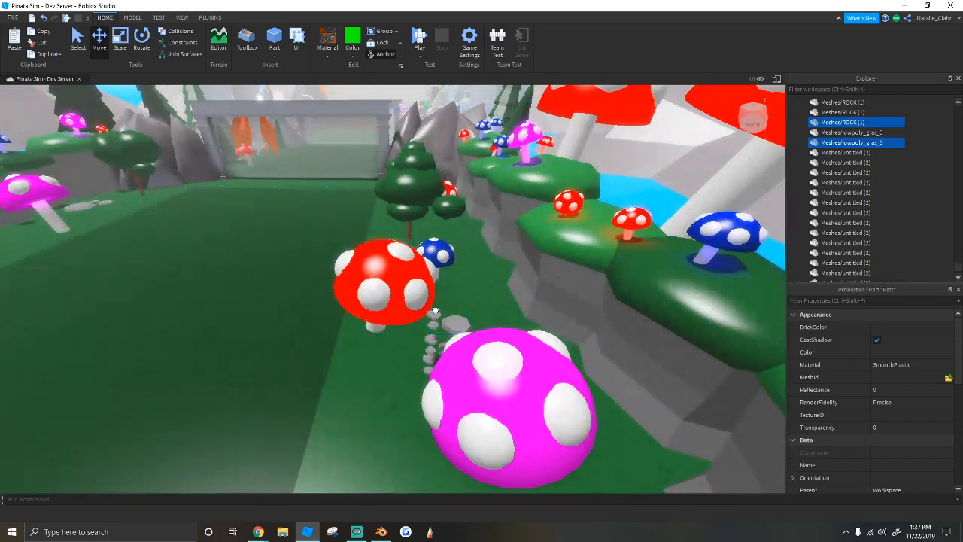
left_click_drag(435, 312, 433, 304)
key("ctrl+z")
left_click(434, 314)
key("ctrl+z")
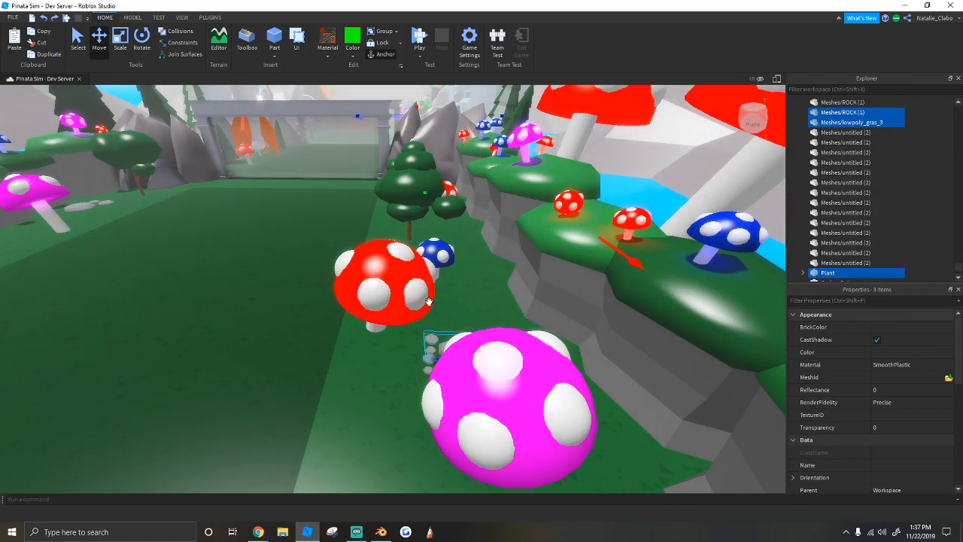
Step: Select the pasted plant and grass tuft floating in the sky and shift them toward the dark-rock clearing
right_click_drag(439, 315, 384, 318)
key("w")
scroll(391, 331, "up", 12)
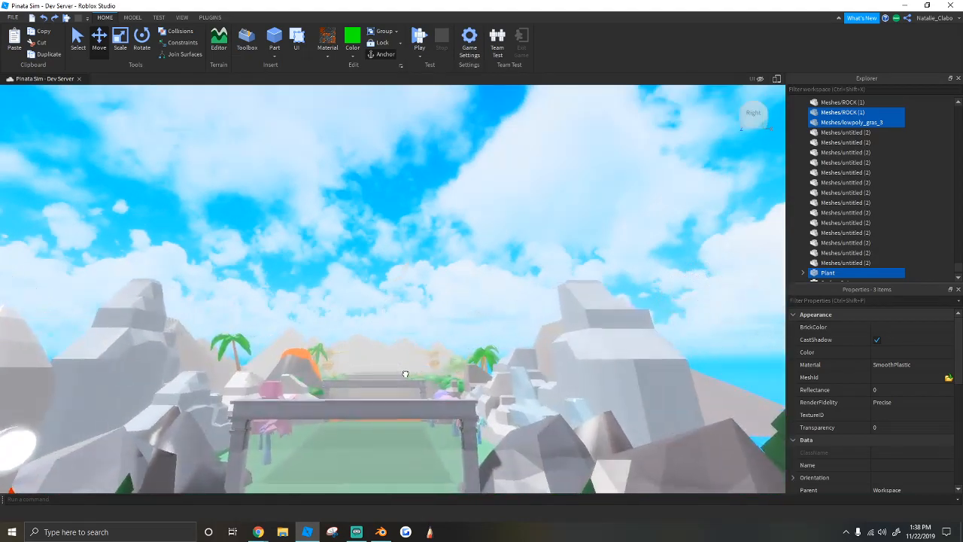
scroll(404, 369, "up", 10)
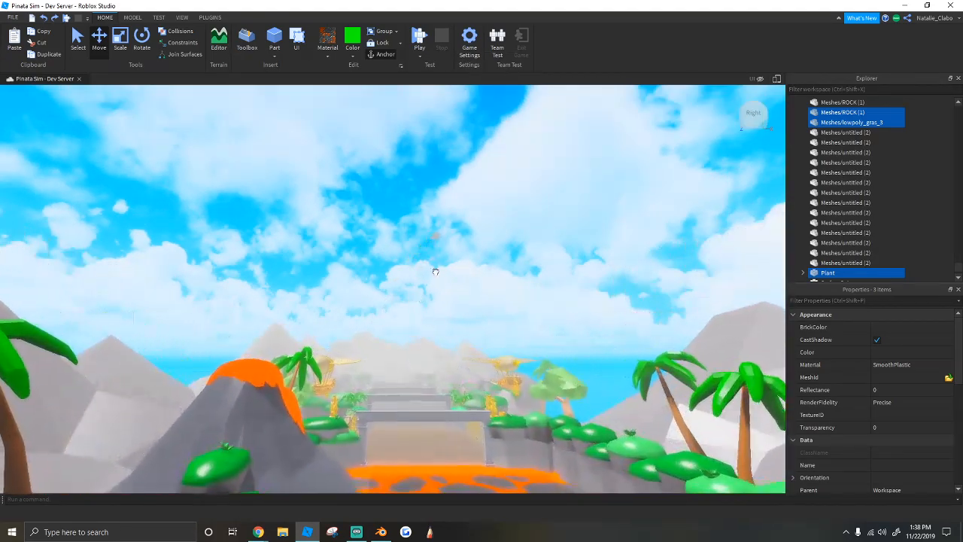
right_click_drag(434, 275, 437, 265)
scroll(443, 282, "up", 8)
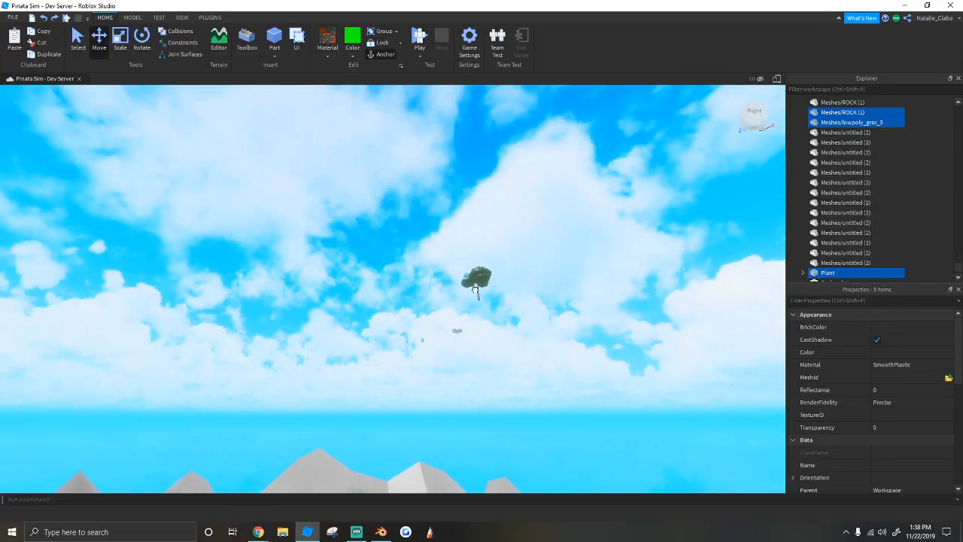
scroll(389, 276, "up", 5)
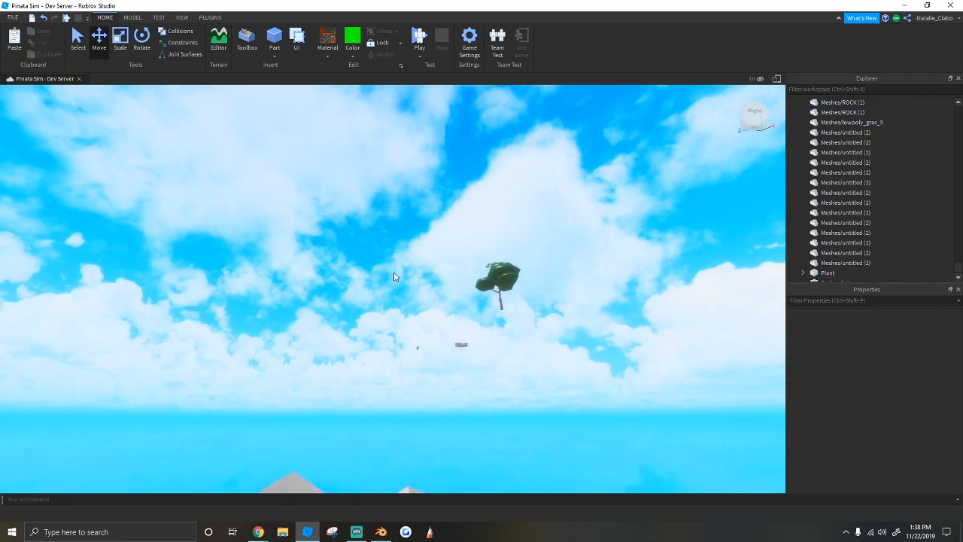
left_click(429, 370, "ctrl")
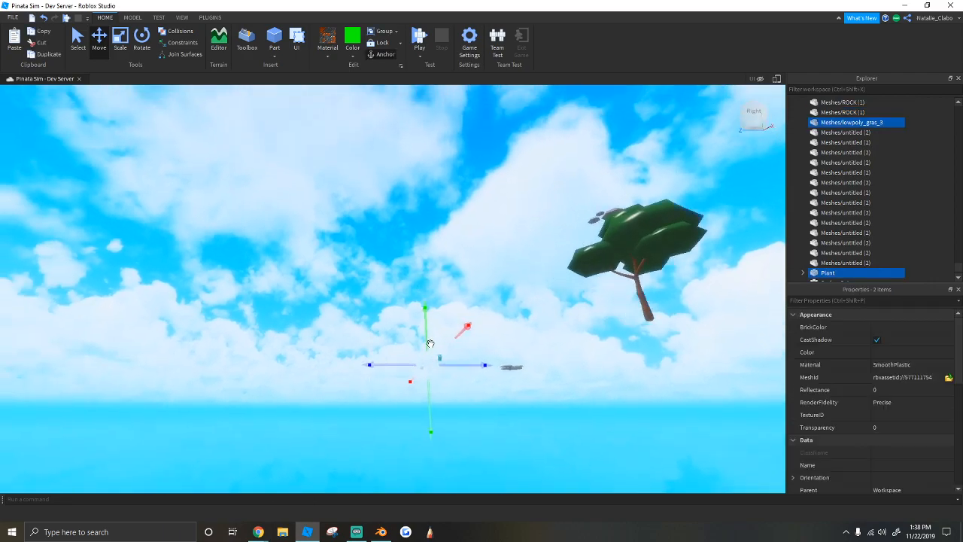
scroll(430, 344, "up", 3)
right_click_drag(429, 343, 376, 234)
scroll(374, 230, "down", 2)
left_click_drag(351, 192, 354, 195)
right_click_drag(353, 195, 319, 205)
Step: Move the pasted plant across the sky to sit close to the floating grass tuft and tree
left_click(414, 241)
left_click(124, 134)
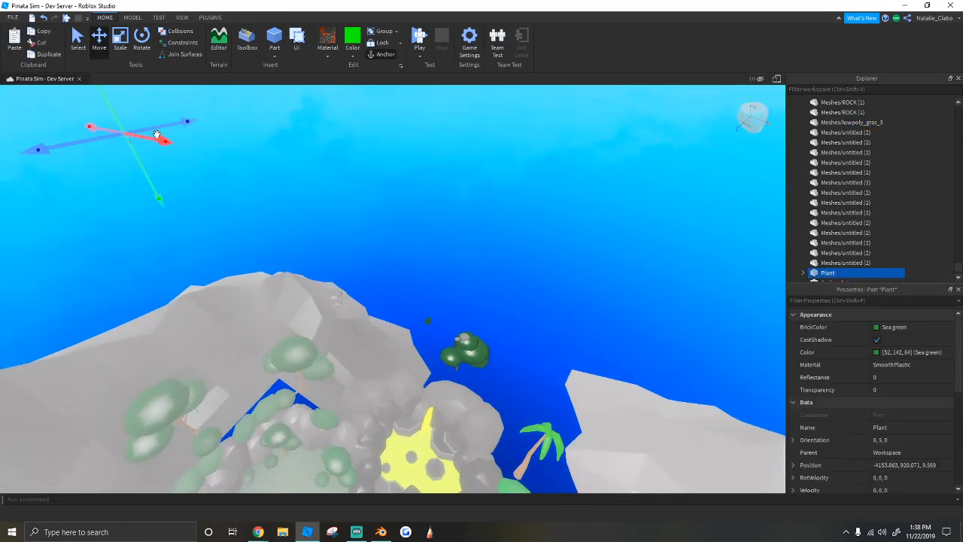
left_click_drag(505, 264, 506, 264)
right_click_drag(506, 265, 422, 192)
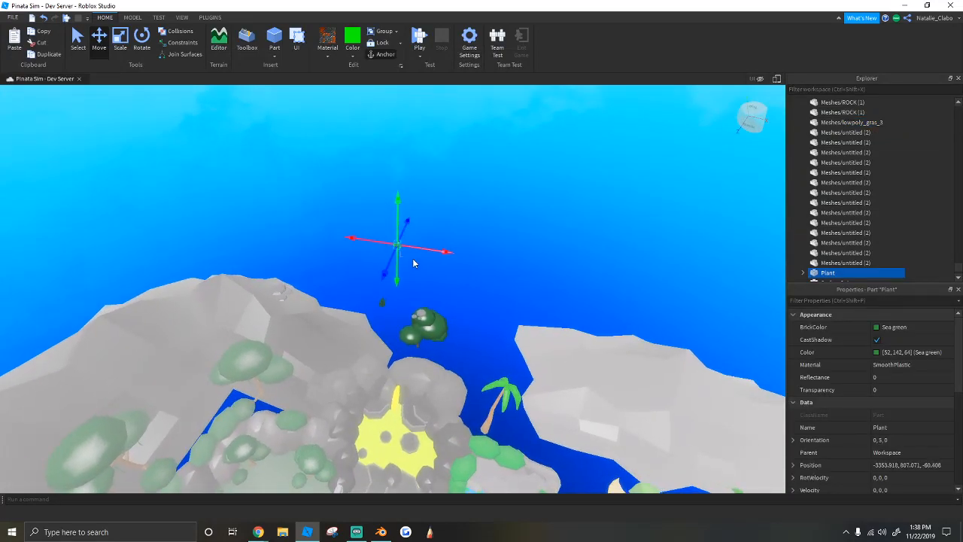
scroll(370, 252, "up", 2)
scroll(394, 323, "up", 5)
left_click(388, 324)
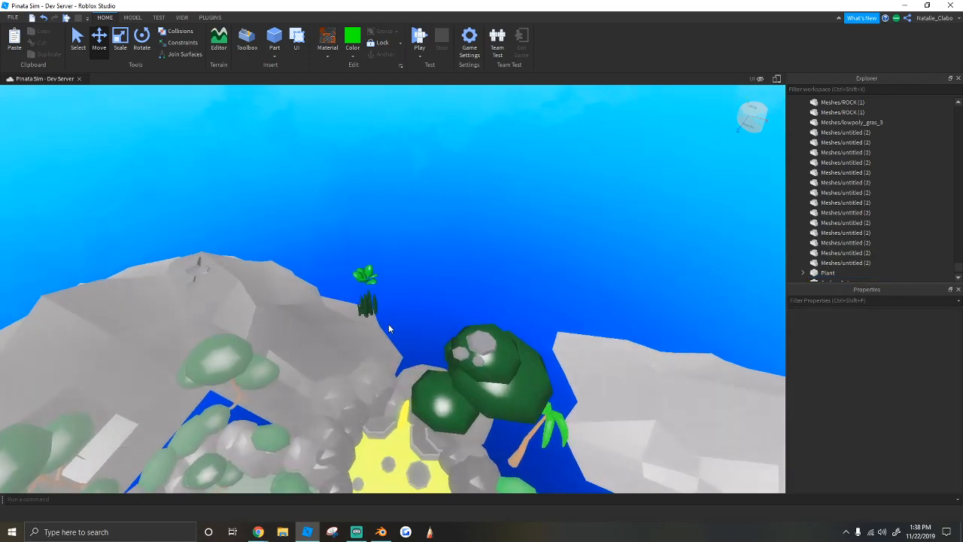
Step: Select the floating plant, grass tuft, rock and tree and move them together down into the dark-rock clearing
right_click(588, 353)
left_click(625, 166)
right_click_drag(624, 167, 391, 295)
scroll(390, 295, "down", 3)
left_click_drag(168, 238, 581, 392)
right_click_drag(519, 330, 426, 354)
left_click_drag(432, 262, 378, 396)
right_click_drag(428, 332, 377, 397)
scroll(410, 335, "up", 5)
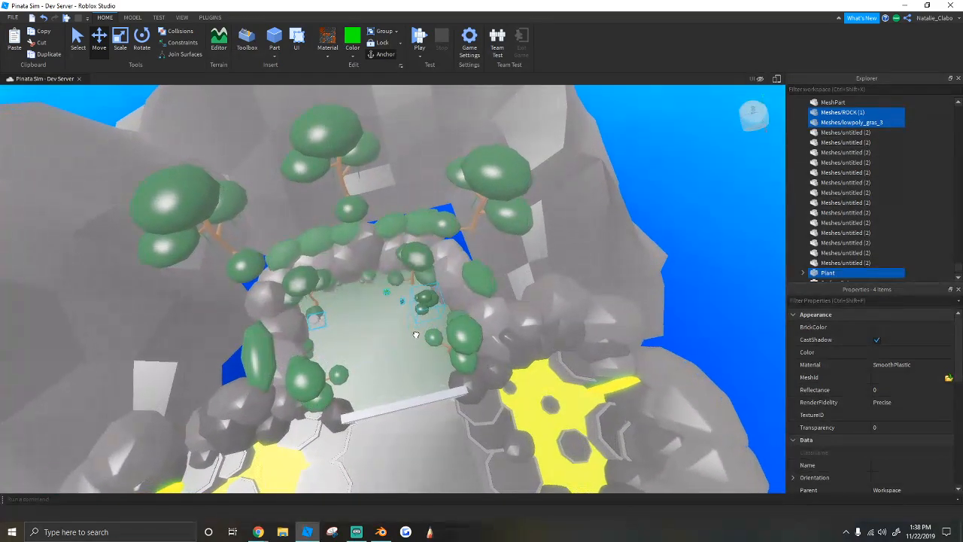
scroll(415, 335, "up", 6)
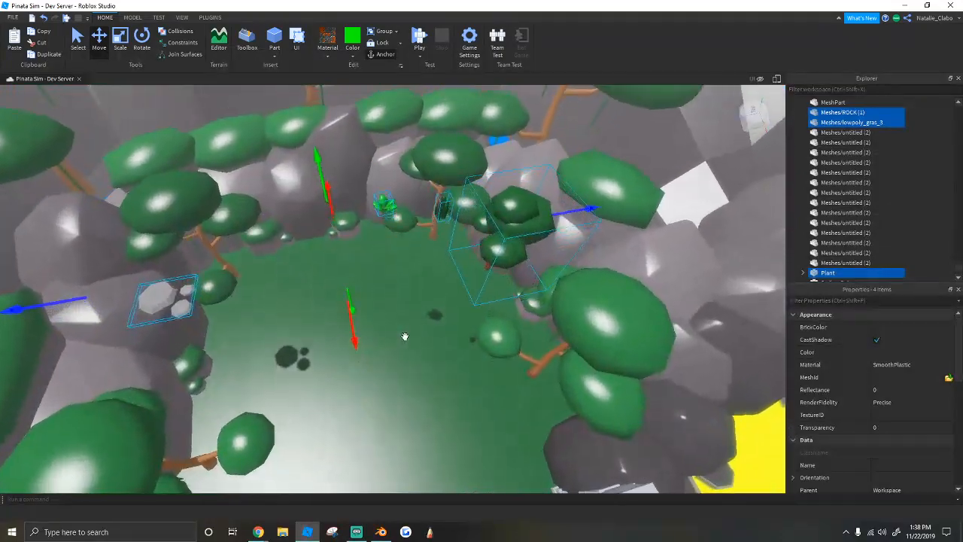
right_click_drag(405, 336, 405, 336)
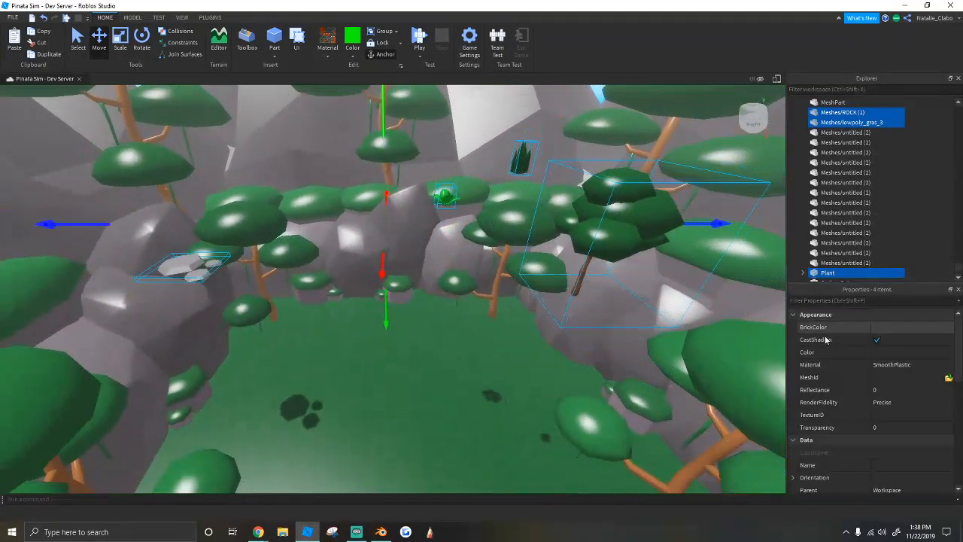
Step: Turn off shadow casting for the four selected decoration pieces and deselect them
left_click(877, 339)
right_click_drag(465, 323, 445, 157)
left_click(444, 157)
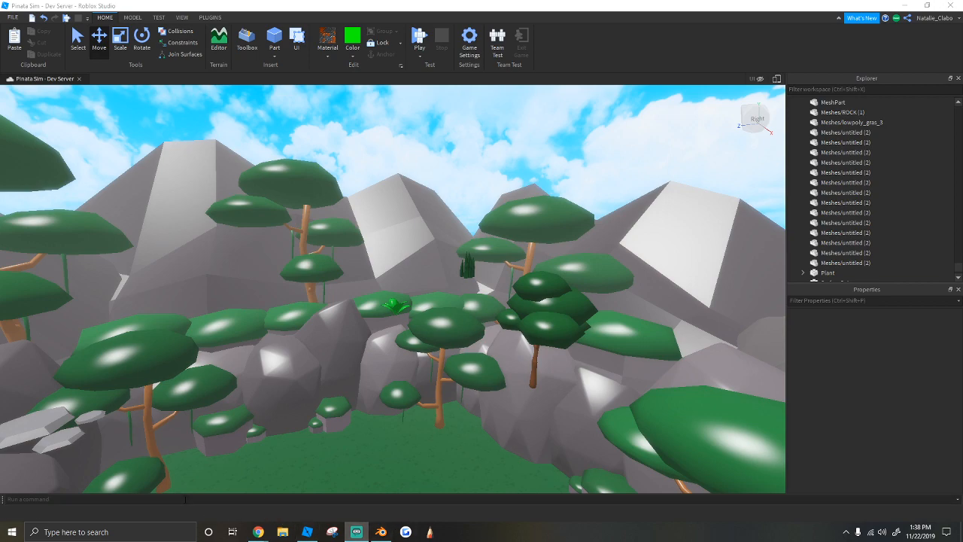
Step: Copy the colour value 40, 74, 47 from the tree canopy behind the clearing and turn off its shadow casting
left_click(404, 300)
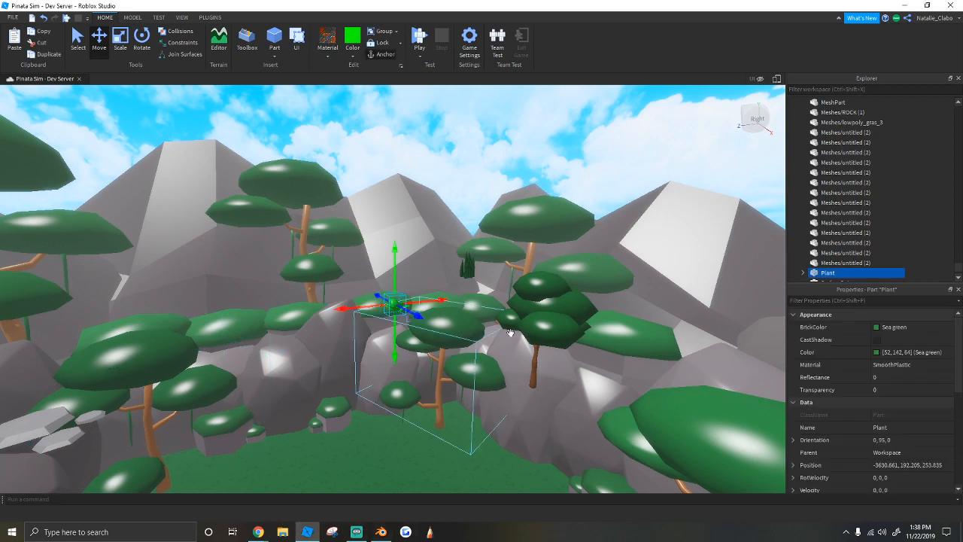
left_click(837, 352)
left_click(576, 331)
left_click(538, 199)
left_click(892, 352)
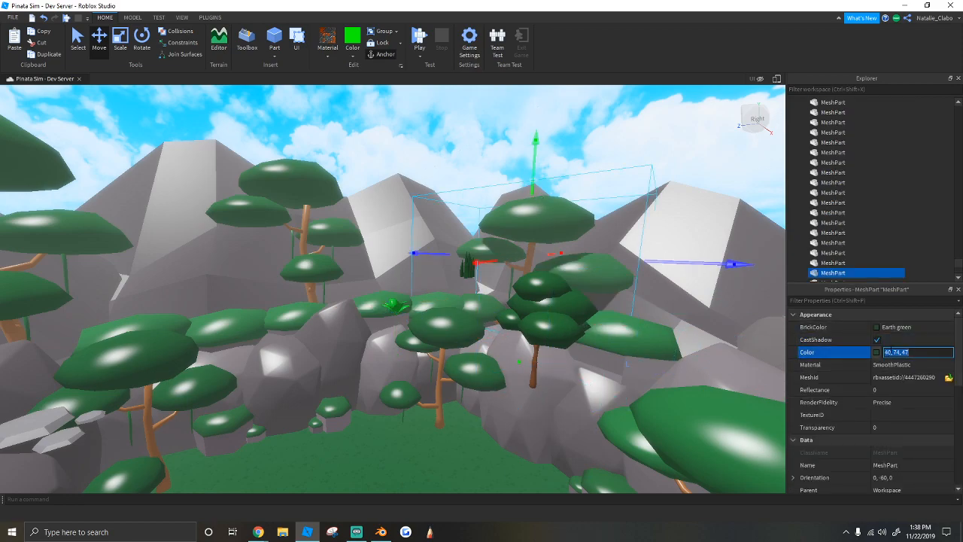
left_click(892, 352)
left_click(918, 397)
scroll(441, 328, "up", 2)
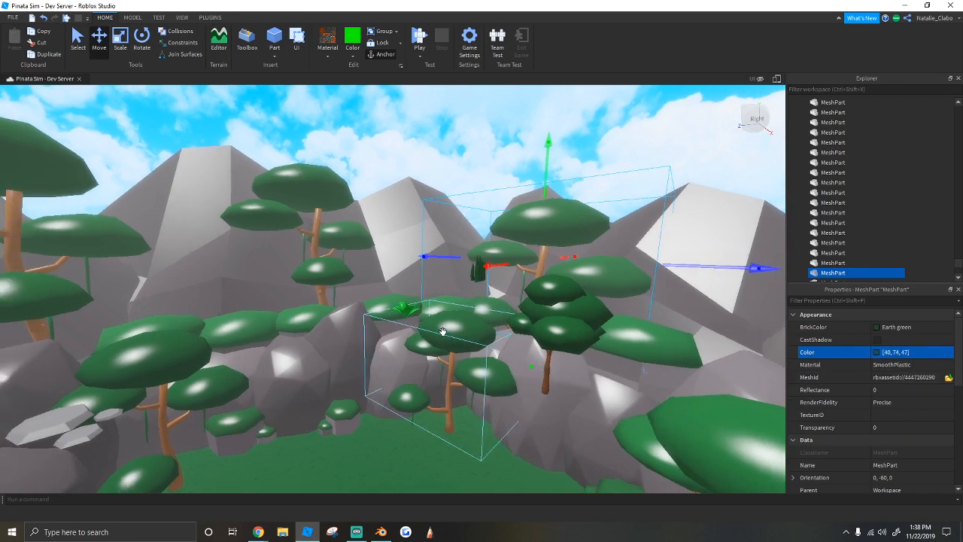
Step: Set the floating plant's colour to RGB 40, 74, 47
left_click(409, 311)
left_click(910, 353)
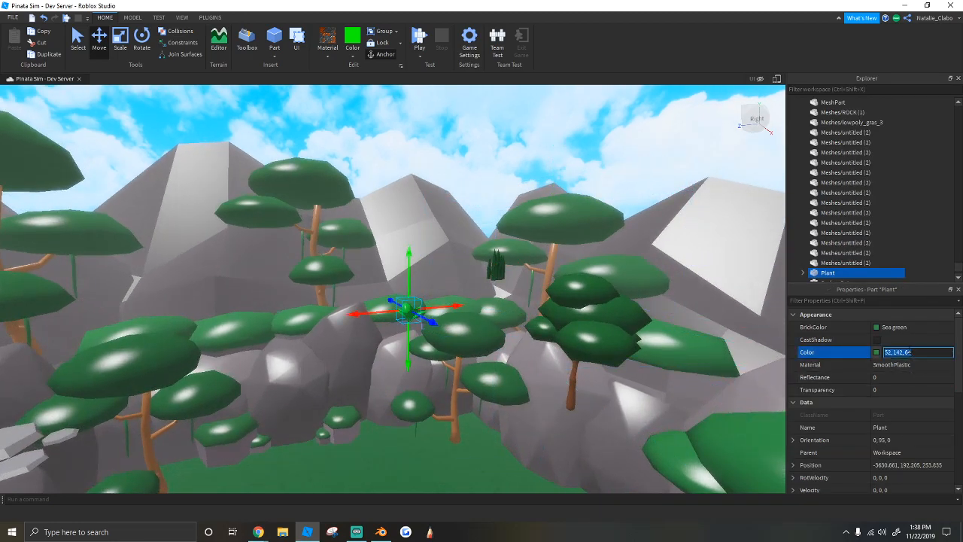
key("w")
right_click_drag(432, 267, 435, 270)
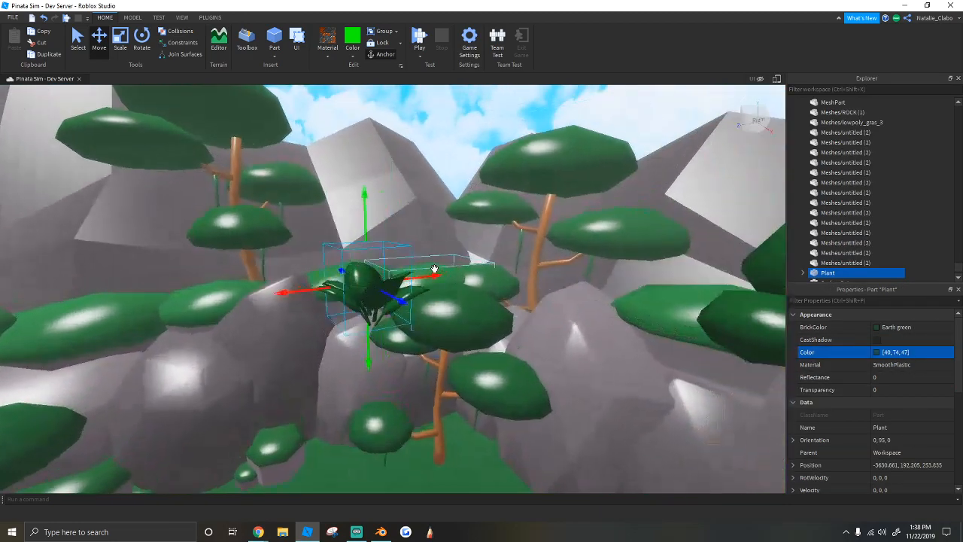
key("a")
Step: Adjust the plant's colour to the green RGB 53, 99, 62
left_click(876, 352)
left_click_drag(479, 158, 130, 166)
left_click_drag(252, 257, 251, 249)
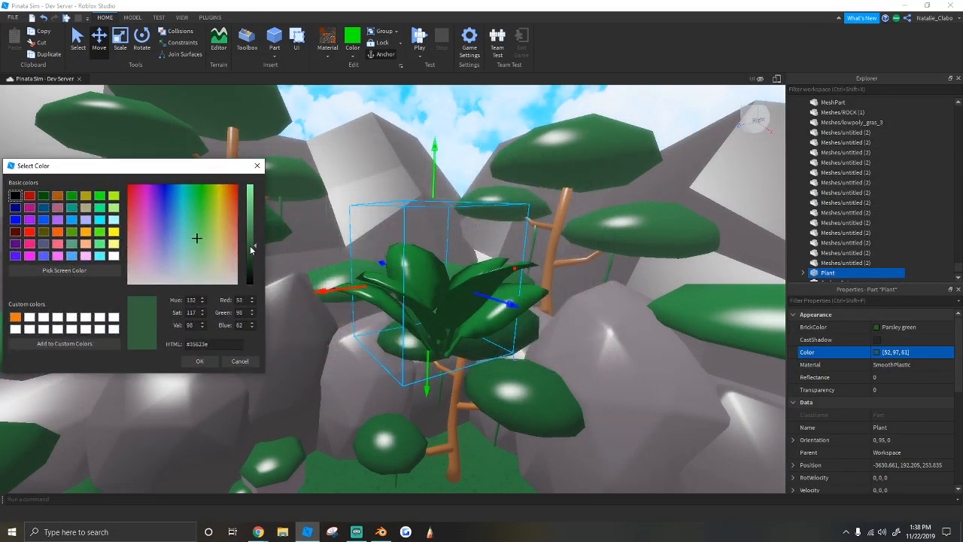
left_click(199, 362)
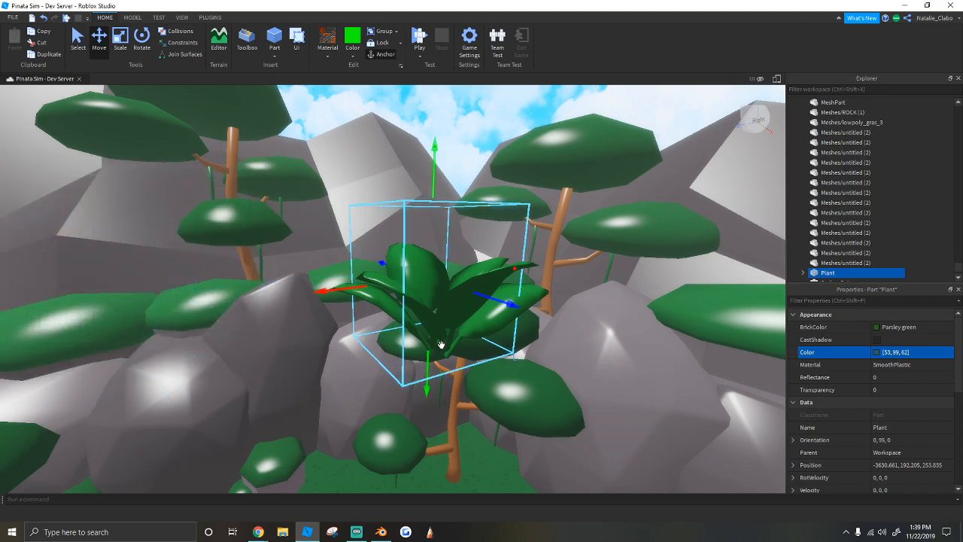
Step: Move the plant down onto the grass beside the small green-capped rocks and try to resize it
left_click_drag(441, 318, 458, 339)
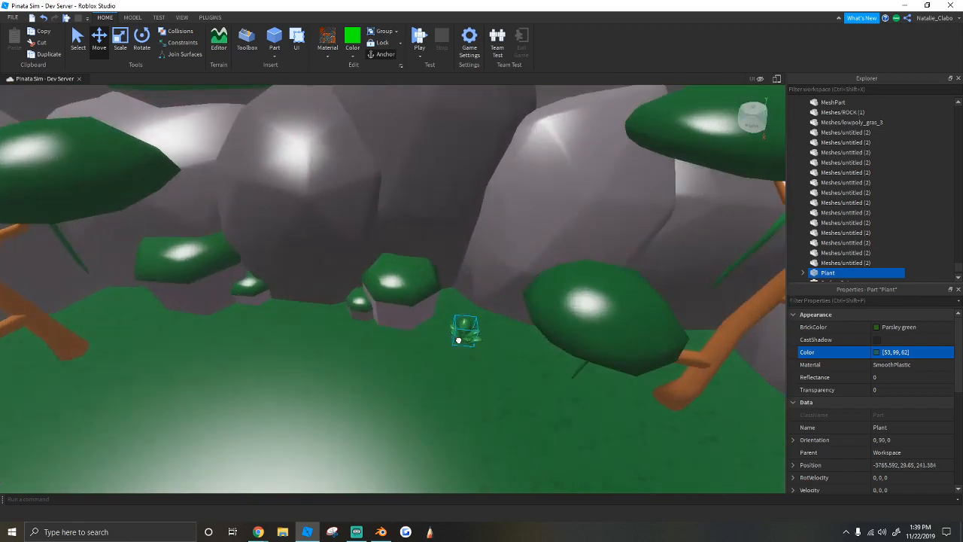
right_click_drag(458, 340, 451, 319)
left_click(121, 41)
left_click_drag(326, 349, 329, 329, "shift")
right_click_drag(328, 329, 373, 315)
key("ctrl+z")
scroll(373, 315, "down", 3)
scroll(805, 259, "down", 1)
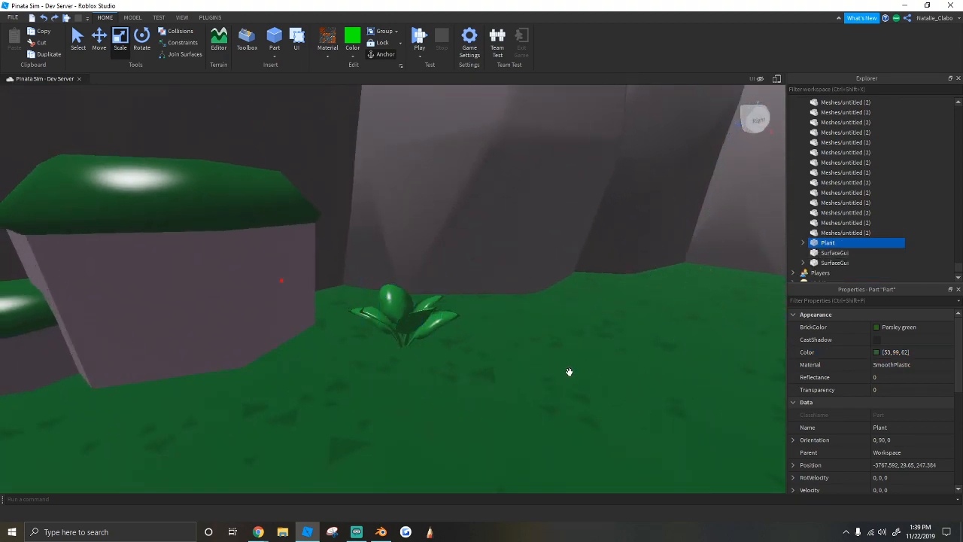
right_click_drag(568, 372, 573, 370)
left_click(375, 302)
right_click_drag(374, 302, 376, 306)
right_click(443, 329)
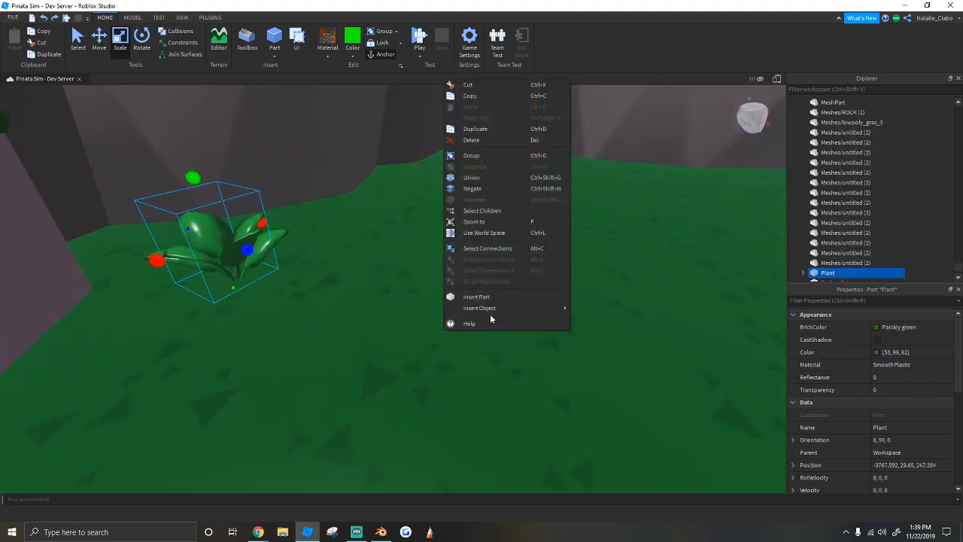
mouse_move(491, 313)
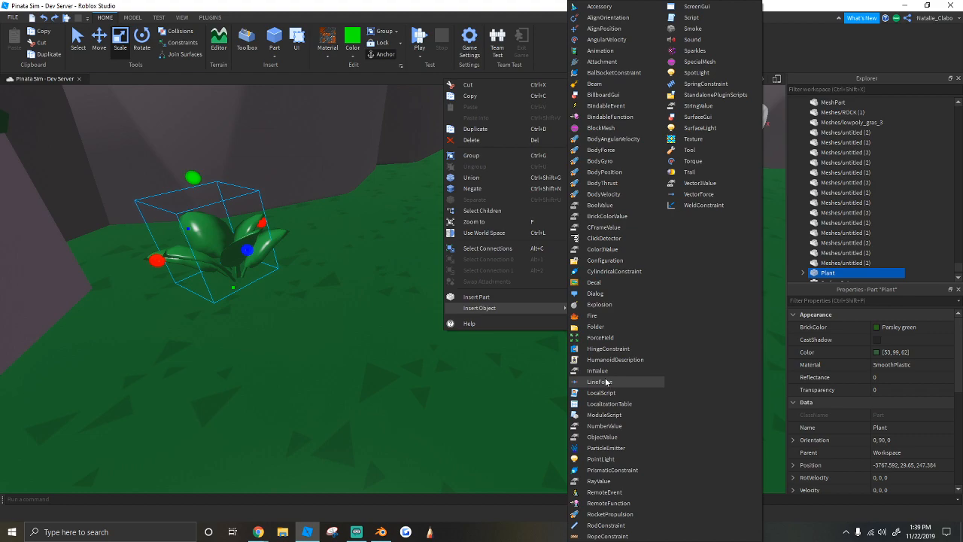
left_click(356, 323)
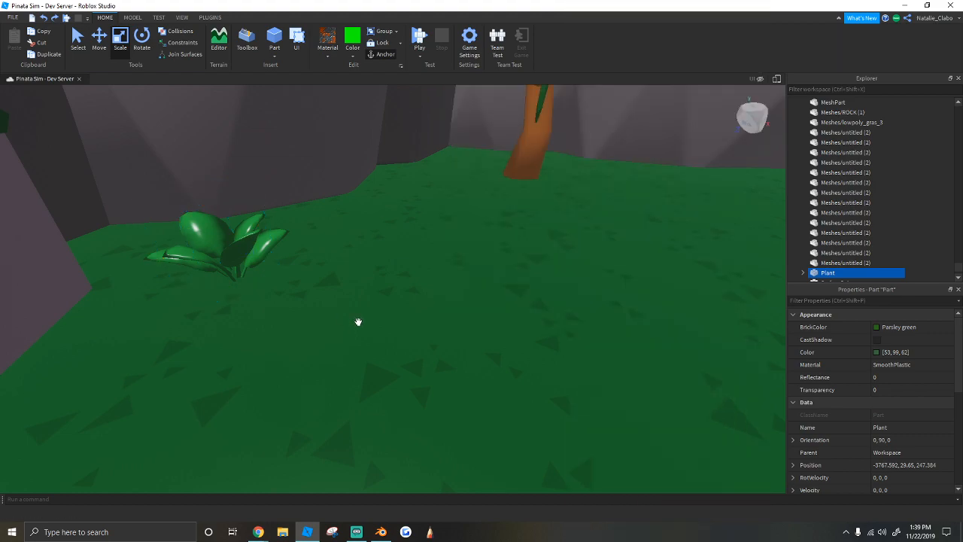
Step: Insert a MeshPart on the grass beside the plant and set its material to SmoothPlastic
left_click(427, 318)
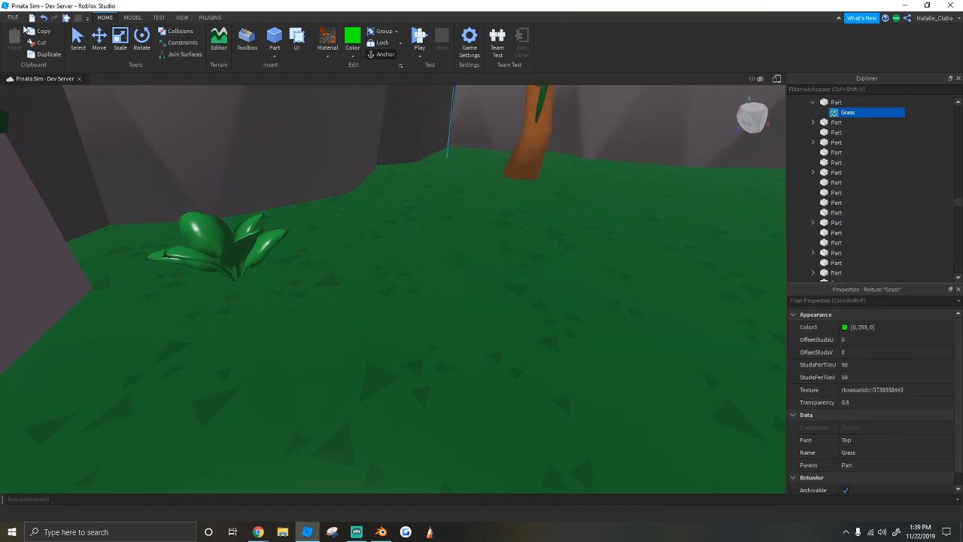
left_click(417, 299)
right_click(459, 331)
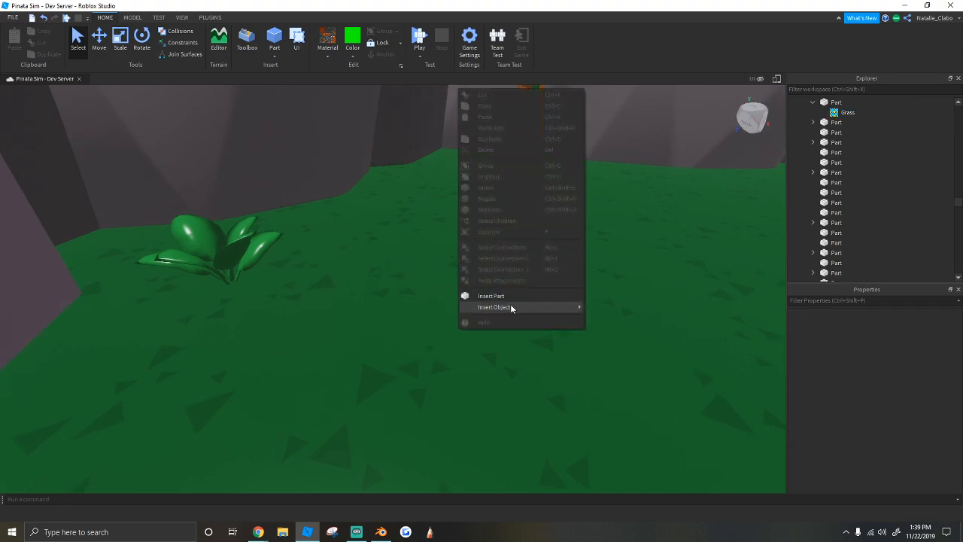
mouse_move(524, 309)
left_click(613, 348)
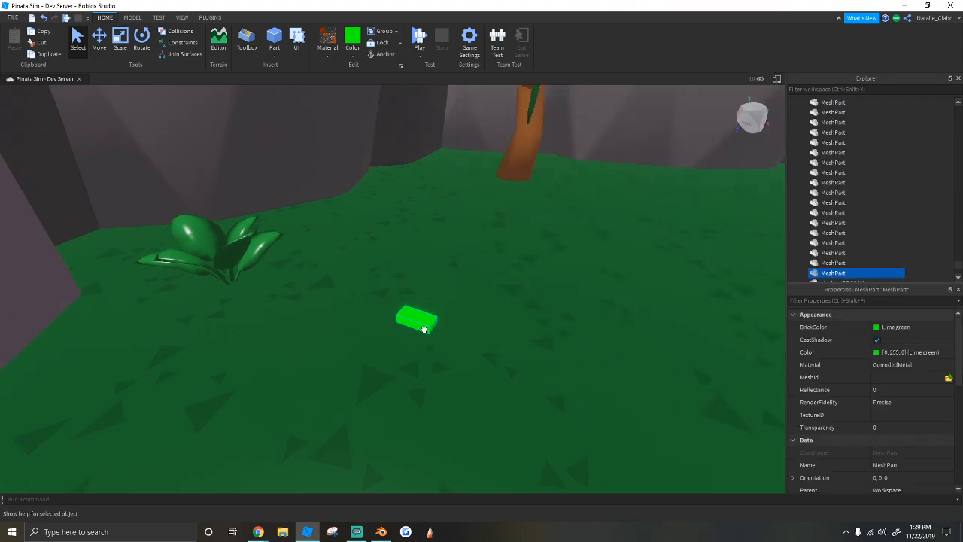
left_click(327, 53)
left_click(330, 268)
Step: Copy the MeshId from the plant's Mesh object and paste it into the new MeshPart's MeshId
left_click(247, 247)
scroll(813, 258, "down", 2)
left_click(802, 213)
left_click(837, 223)
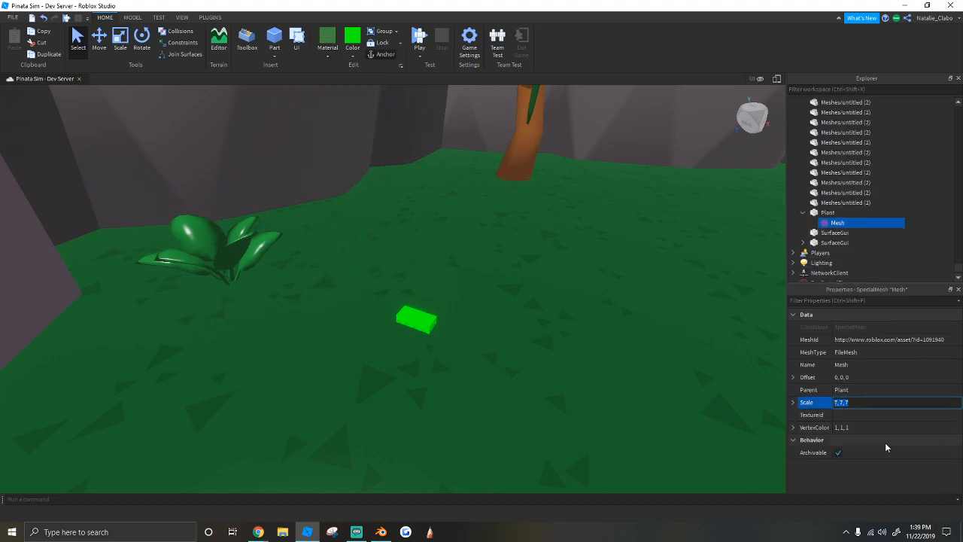
left_click(871, 339)
right_click(871, 343)
left_click(891, 384)
left_click(431, 328)
left_click(890, 377)
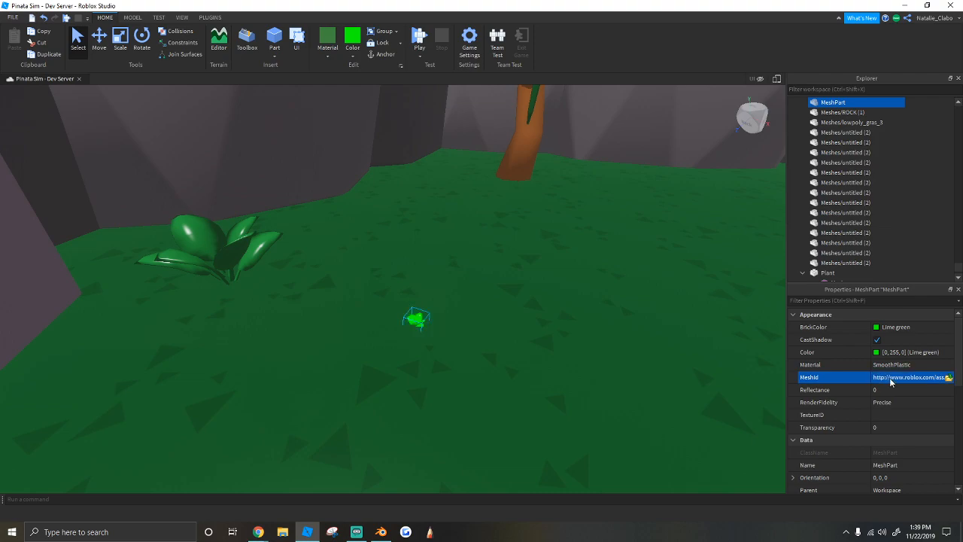
Step: Delete the original plant from the clearing, keeping the new MeshPart
scroll(444, 307, "up", 3)
right_click_drag(444, 307, 424, 359)
scroll(424, 359, "down", 4)
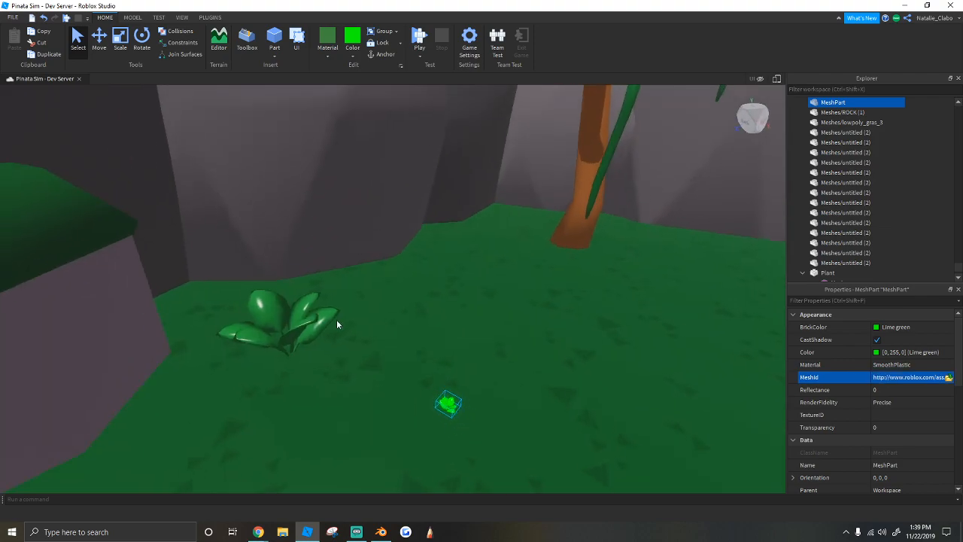
left_click(278, 320)
right_click(266, 318)
left_click(308, 140)
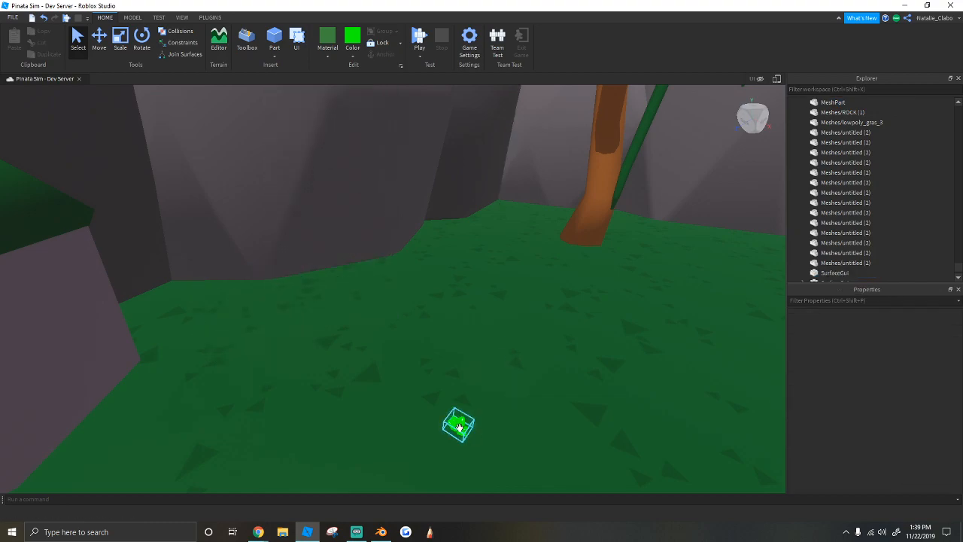
Step: Recolour the small plant-shaped MeshPart to dark green RGB 29, 85, 45
left_click(459, 425)
left_click(877, 352)
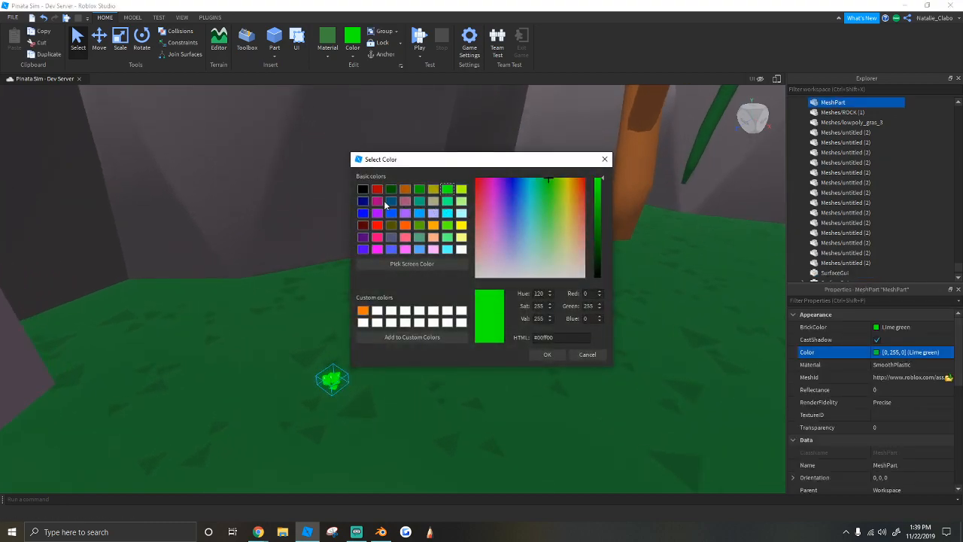
left_click(392, 225)
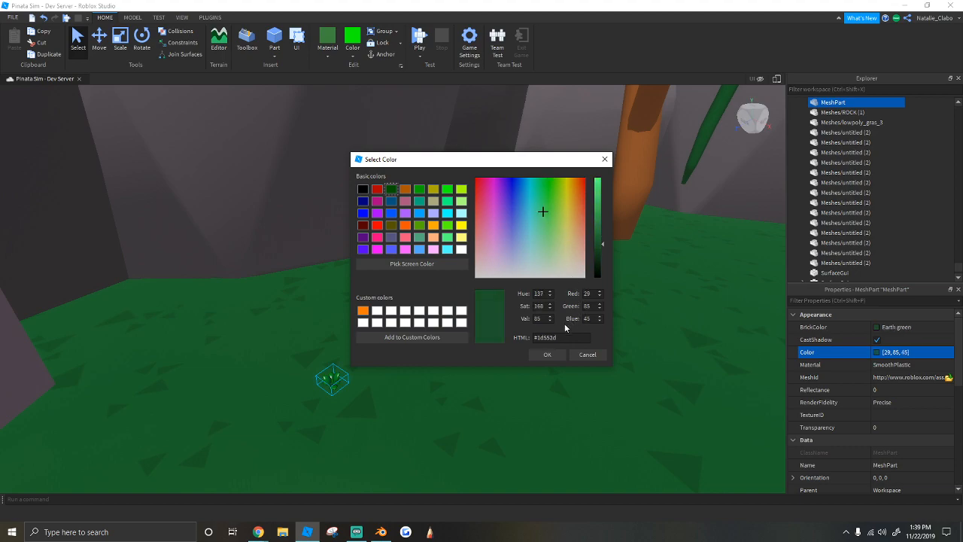
left_click(548, 354)
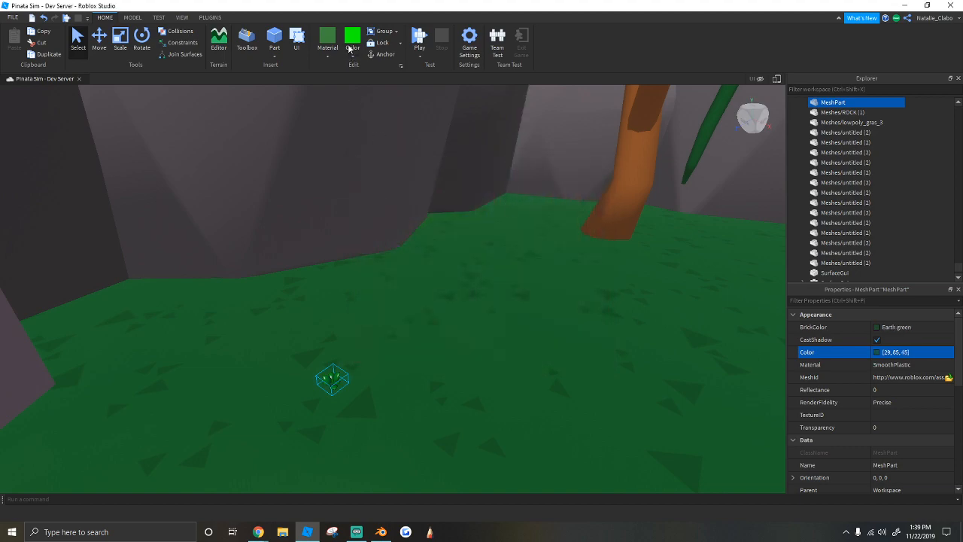
Step: Scale the plant MeshPart up to several times its size on the grass
left_click(117, 48)
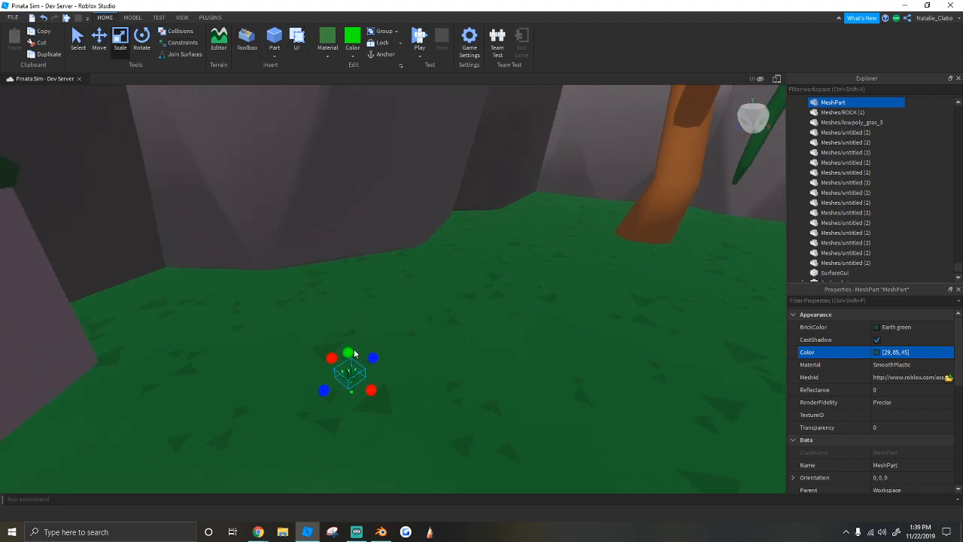
left_click(352, 368)
left_click(350, 372)
left_click_drag(349, 354, 349, 274)
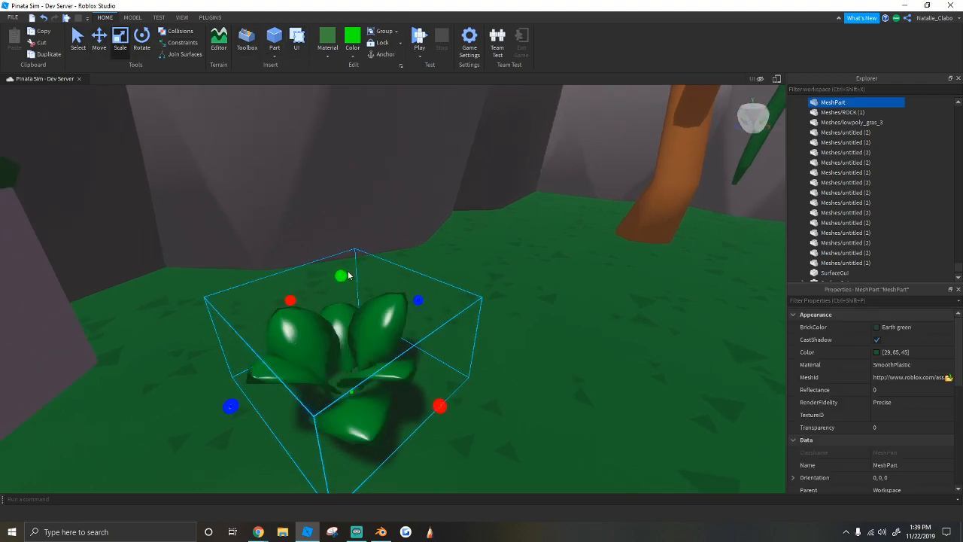
scroll(351, 289, "down", 3)
right_click_drag(350, 289, 351, 291)
Step: Position the plant MeshPart beside the green-capped rock and lower it toward the grass
scroll(352, 292, "up", 3)
left_click_drag(370, 338, 341, 307)
scroll(343, 305, "up", 2)
left_click_drag(379, 271, 382, 284)
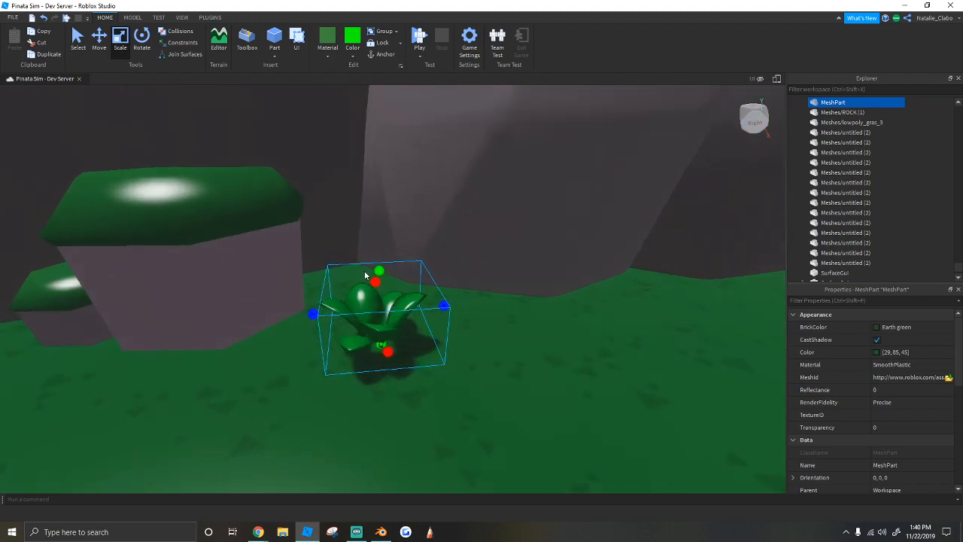
key("w")
key("q")
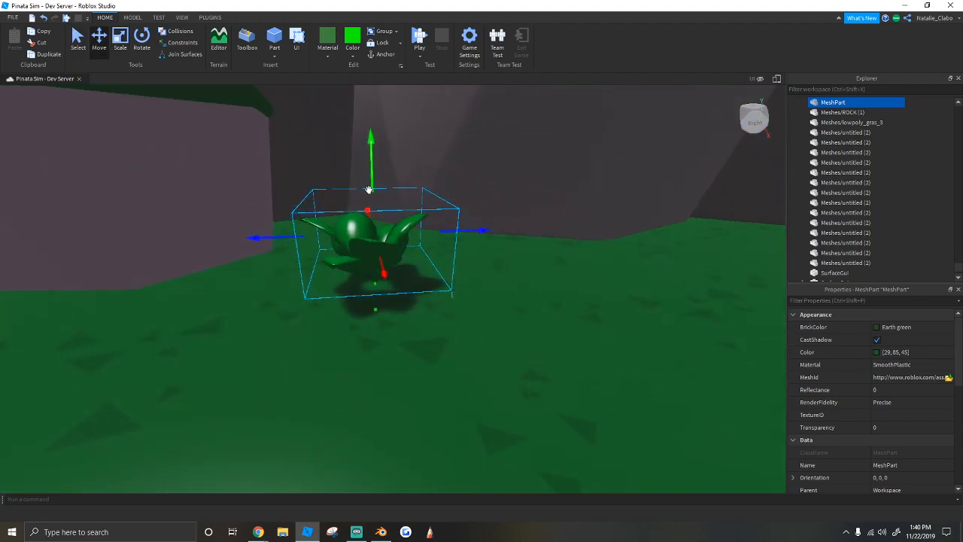
left_click_drag(372, 188, 371, 200)
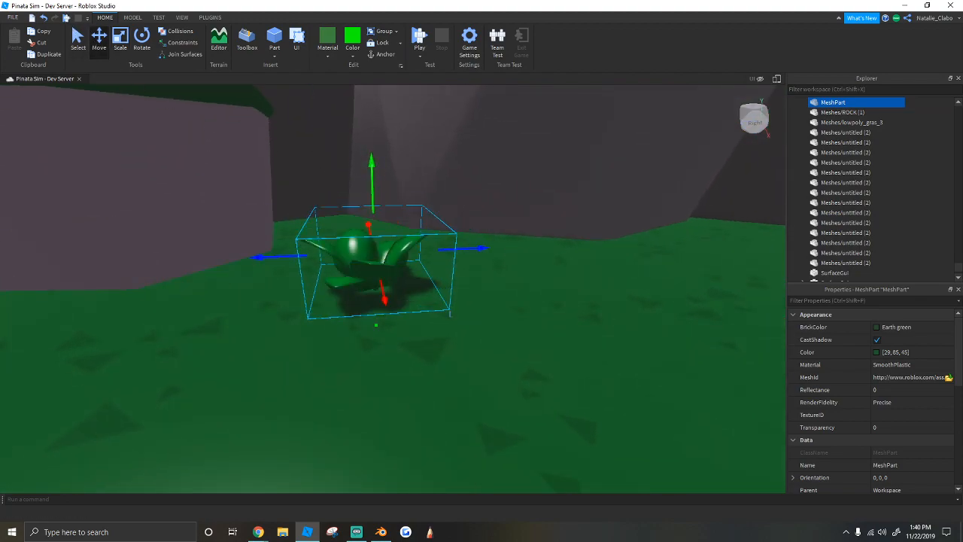
Step: Turn off shadow casting for the plant MeshPart beside the green-capped rock
left_click(878, 340)
key("a")
right_click_drag(408, 263, 401, 241)
key("w")
key("d")
right_click_drag(537, 262, 536, 258)
key("s")
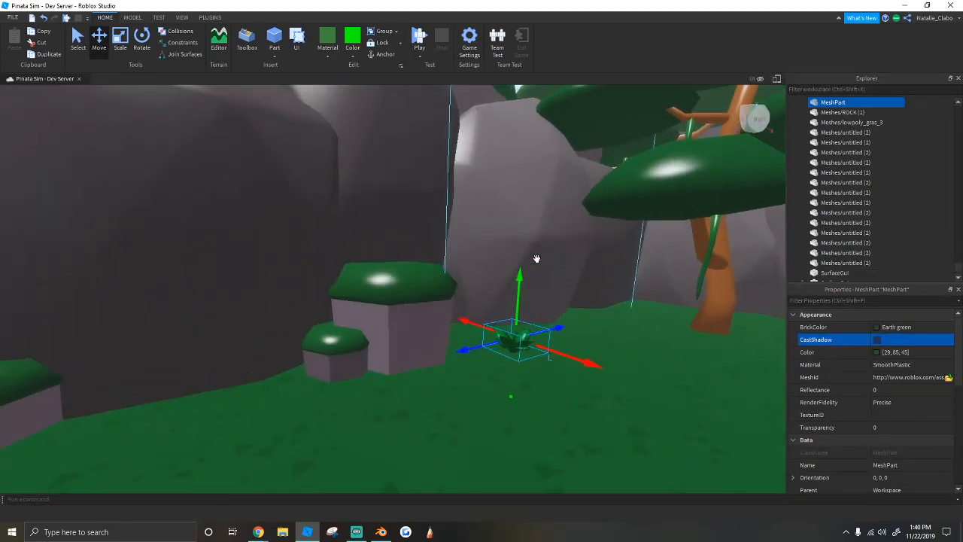
Step: Recolour the small plant MeshPart to RGB 39, 70, 45, copied from the neighbouring rock's green cap
left_click(428, 282)
left_click(893, 352)
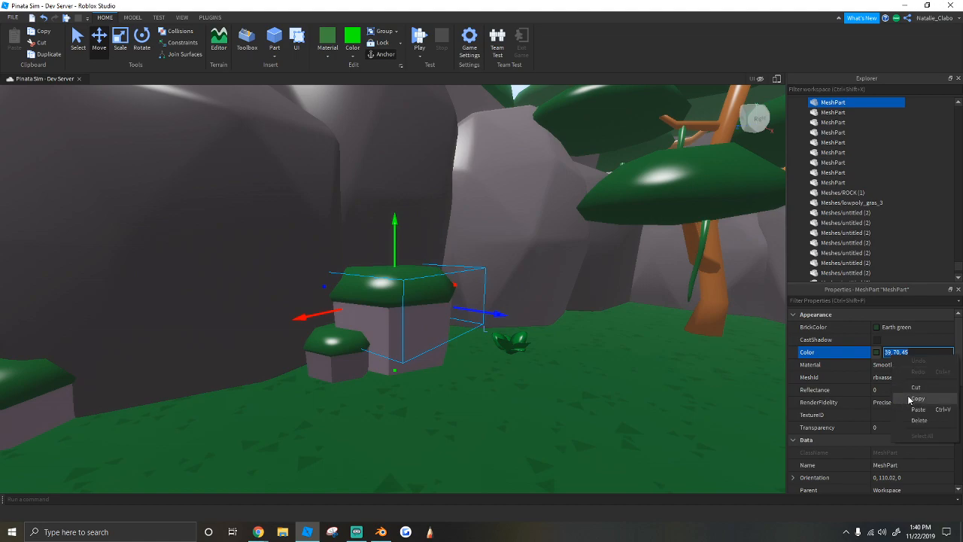
left_click(519, 369)
key("f")
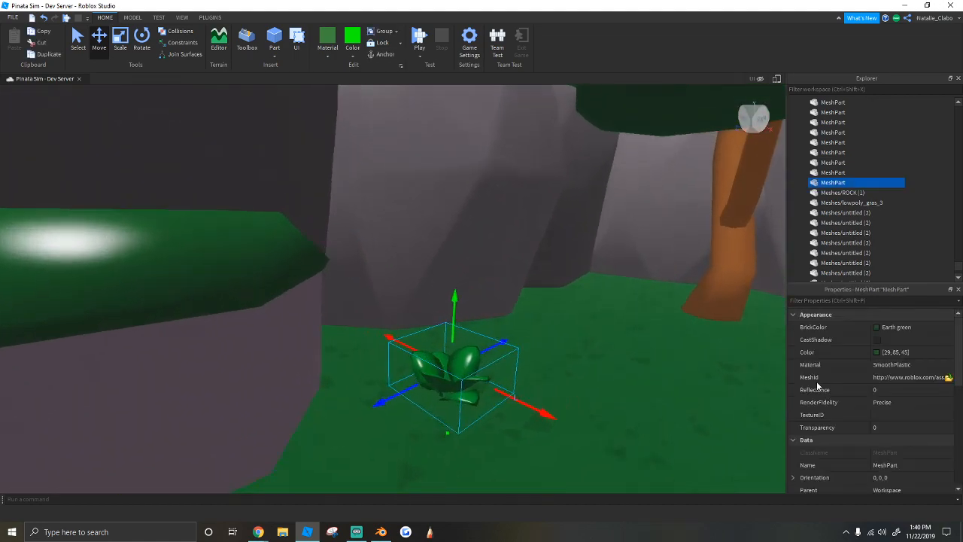
left_click(905, 352)
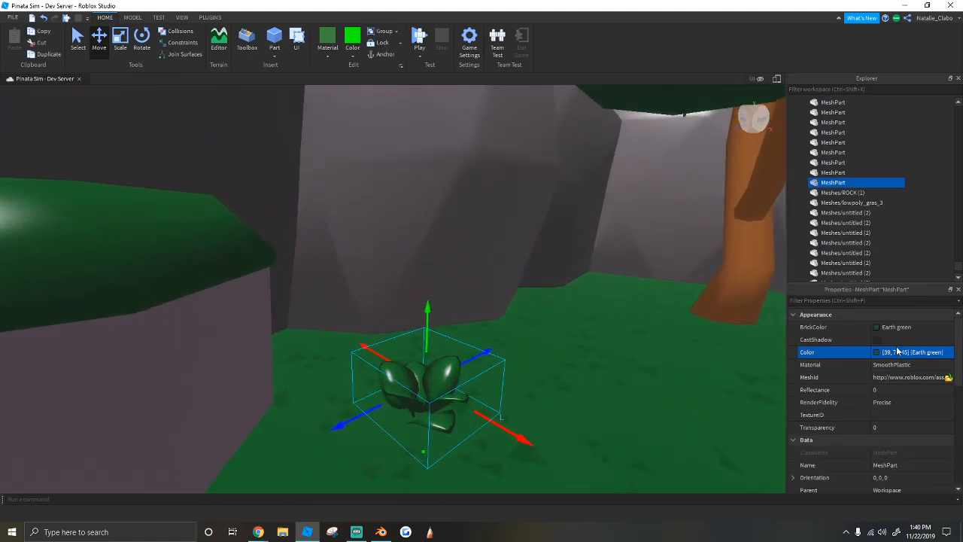
key("s")
right_click_drag(446, 383, 452, 385)
key("w")
key("w")
left_click_drag(450, 382, 341, 283)
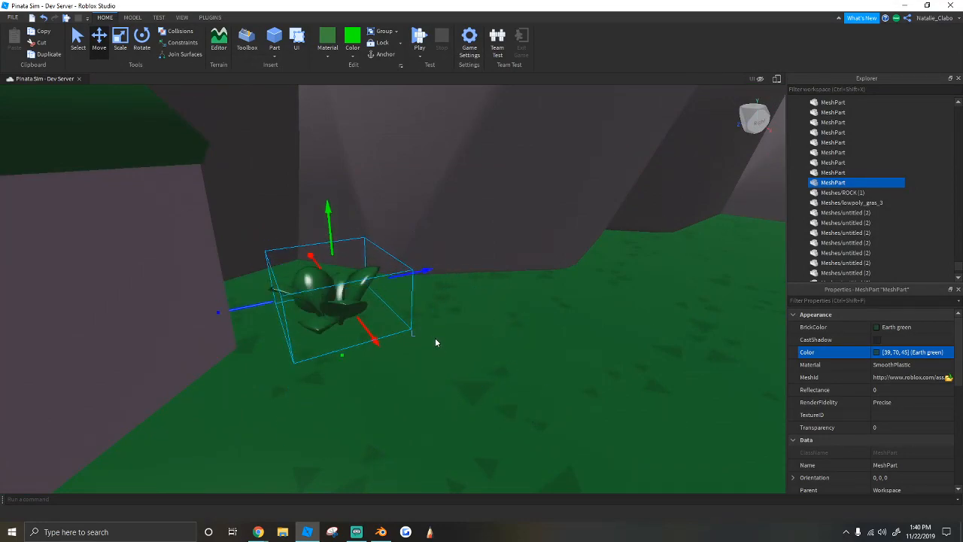
Step: Copy the small plant and place the copy, turned 90 degrees, on top of the adjacent large green-capped rock
key("ctrl+c")
key("ctrl+v")
key("s")
left_click_drag(360, 276, 404, 266)
key("w")
key("s")
key("w")
right_click_drag(404, 266, 401, 261)
key("s")
key("s")
key("s")
scroll(373, 249, "up", 10)
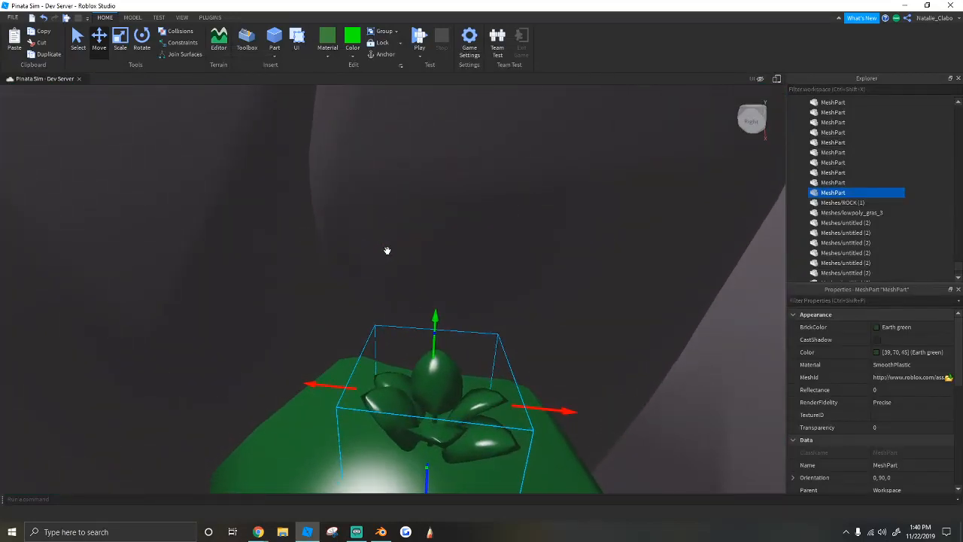
Step: Duplicate the plant and move the copy to the foot of the other large green-capped rock near the tree
key("ctrl+d")
left_click_drag(427, 366, 363, 313)
right_click_drag(364, 313, 363, 314)
left_click_drag(363, 314, 323, 413)
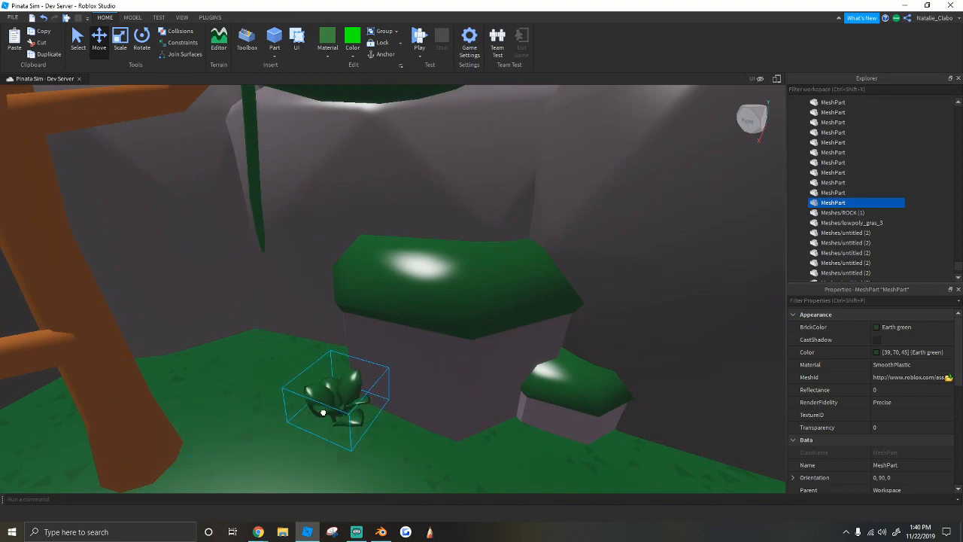
scroll(345, 416, "down", 2)
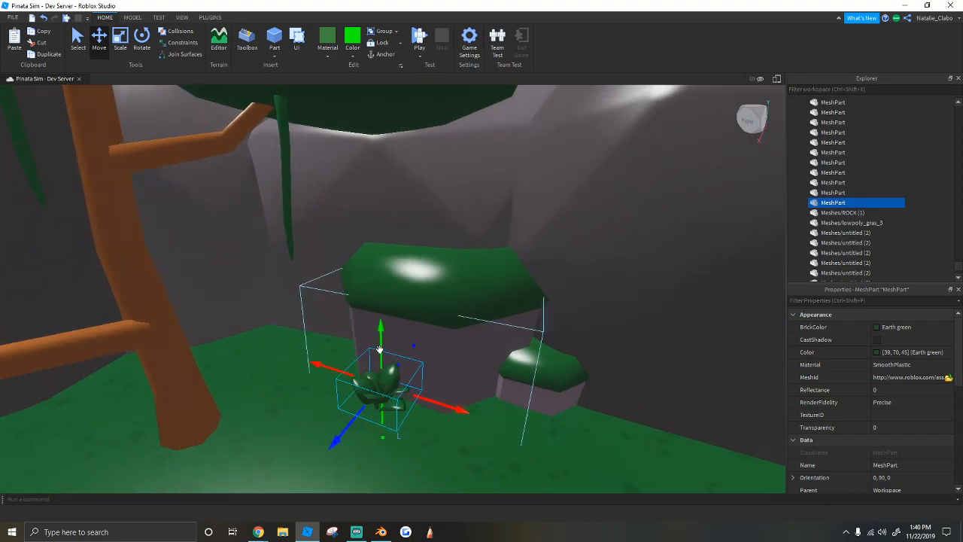
Step: Raise the plant copy onto that rock's green cap and shift it across the top
left_click_drag(380, 349, 387, 275)
right_click_drag(387, 275, 380, 322)
scroll(380, 322, "down", 3)
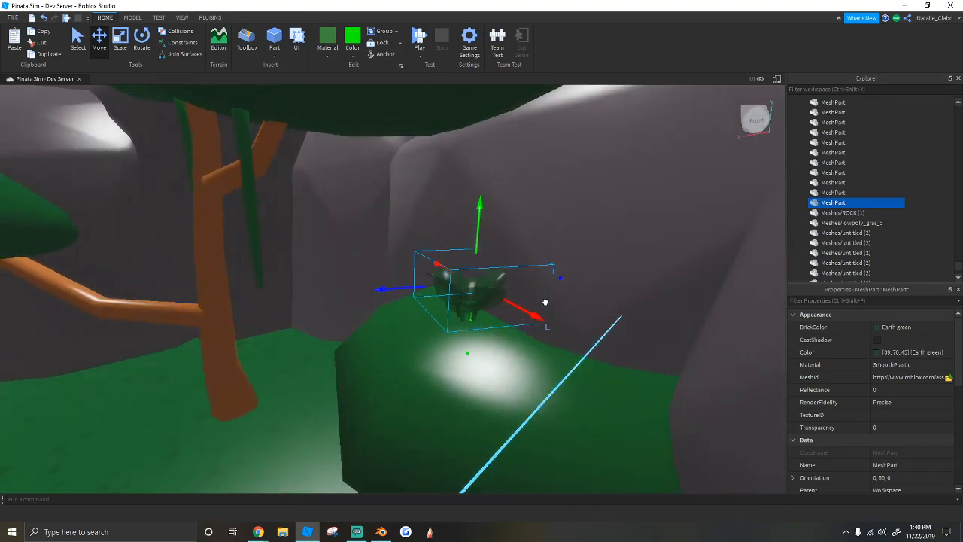
scroll(474, 257, "down", 1)
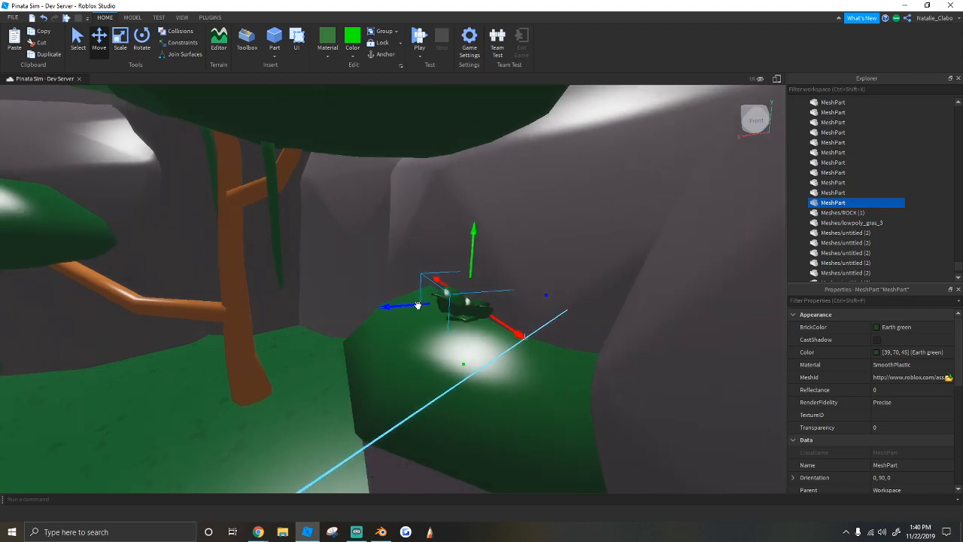
left_click_drag(419, 303, 380, 311)
right_click_drag(380, 311, 379, 311)
scroll(379, 311, "down", 4)
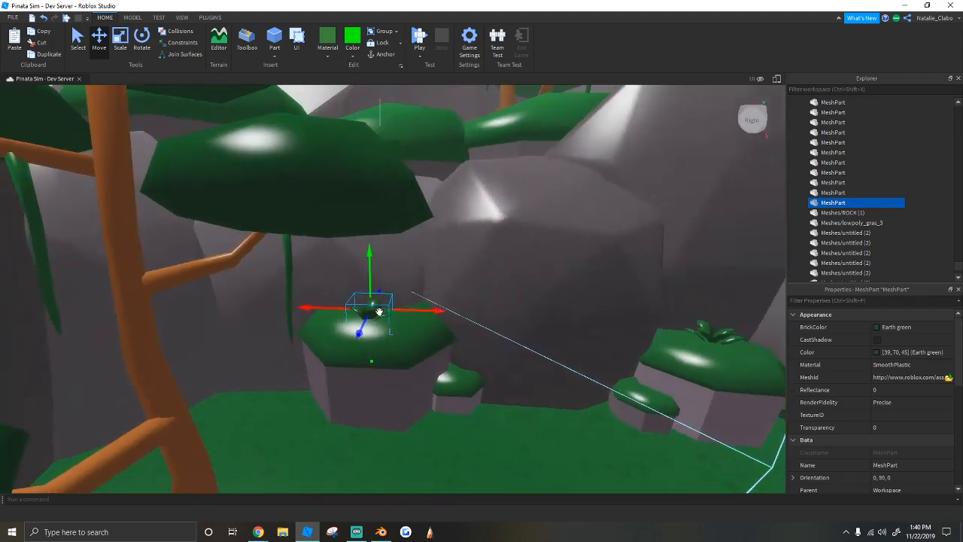
key("s")
key("d")
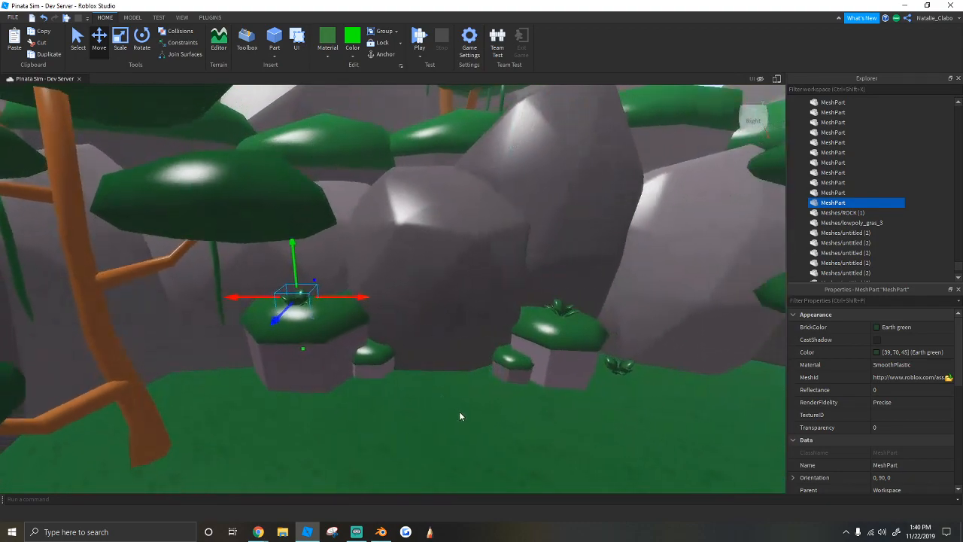
Step: Duplicate the plant and position the new copy among the clearing's green-capped rocks
right_click_drag(450, 401, 462, 333)
key("ctrl+d")
left_click_drag(489, 292, 441, 350)
right_click_drag(441, 349, 485, 256)
left_click_drag(491, 278, 506, 321)
key("s")
right_click_drag(505, 320, 509, 319)
key("d")
Step: Duplicate the plant again and set this copy on the green cap of a rock against the dark wall
key("ctrl+d")
left_click_drag(276, 295, 456, 309)
right_click_drag(453, 331, 456, 309)
left_click_drag(456, 308, 353, 308)
key("w")
right_click_drag(353, 308, 283, 329)
key("w")
left_click_drag(283, 329, 327, 339)
right_click_drag(326, 338, 546, 414)
key("w")
left_click_drag(546, 414, 320, 395)
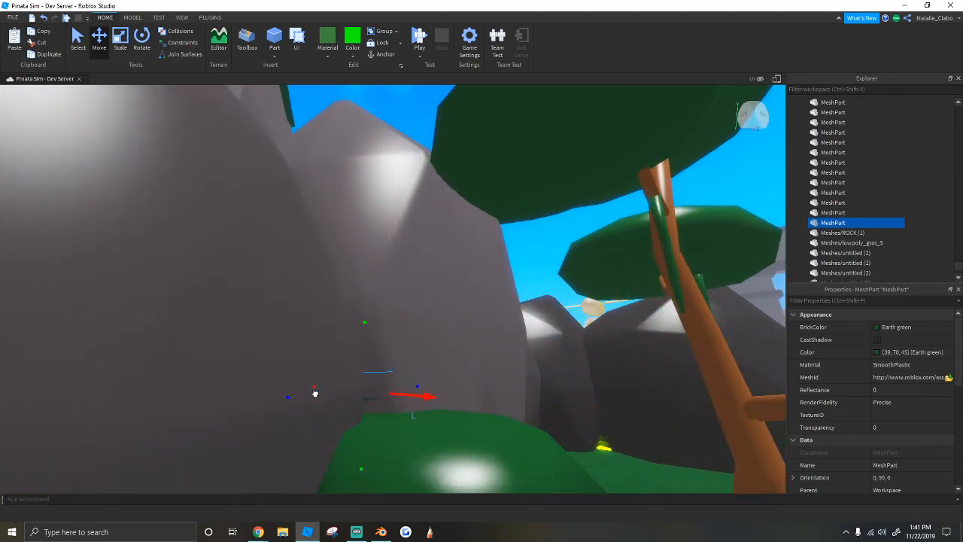
left_click_drag(397, 406, 422, 401)
key("d")
right_click_drag(429, 392, 430, 390)
Step: Duplicate the plant once more and place the copy on the grass beside the small green-capped rock
key("ctrl+d")
key("d")
left_click_drag(397, 301, 261, 364)
right_click_drag(259, 365, 261, 364)
left_click_drag(261, 364, 426, 295)
key("a")
key("a")
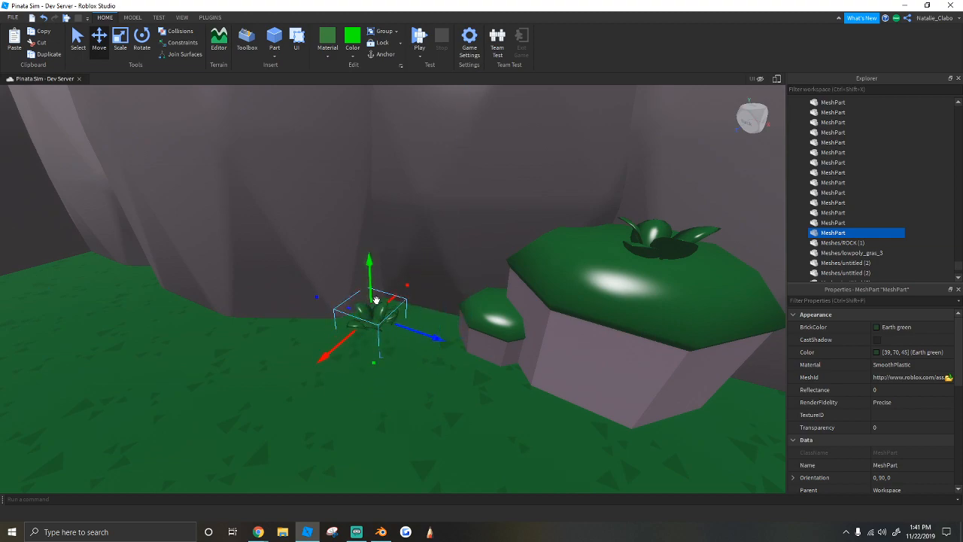
right_click_drag(376, 300, 374, 298)
key("a")
Step: Move the round-leaved tree model from above the rocks down into the clearing
right_click_drag(502, 328, 500, 325)
key("s")
key("s")
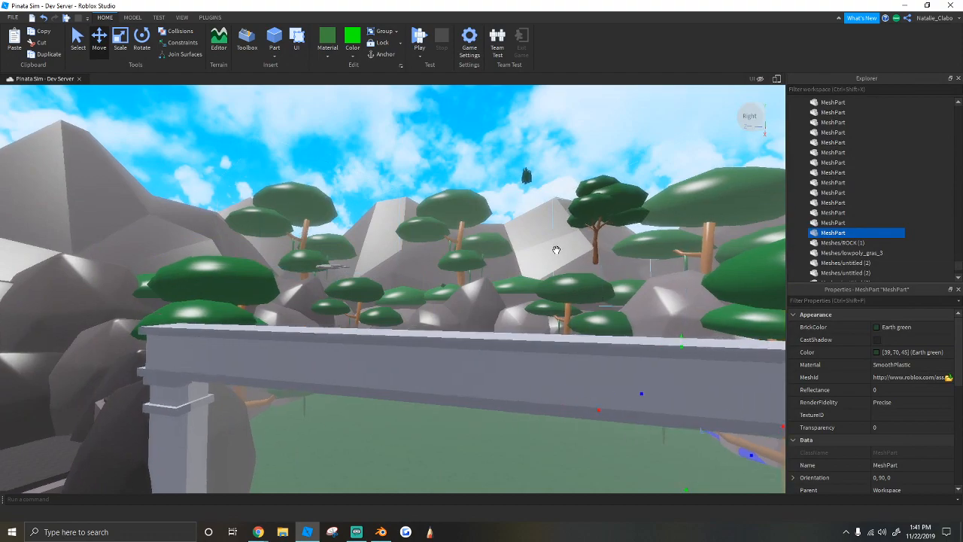
key("w")
left_click_drag(498, 271, 391, 380)
right_click_drag(342, 313, 283, 177)
key("f")
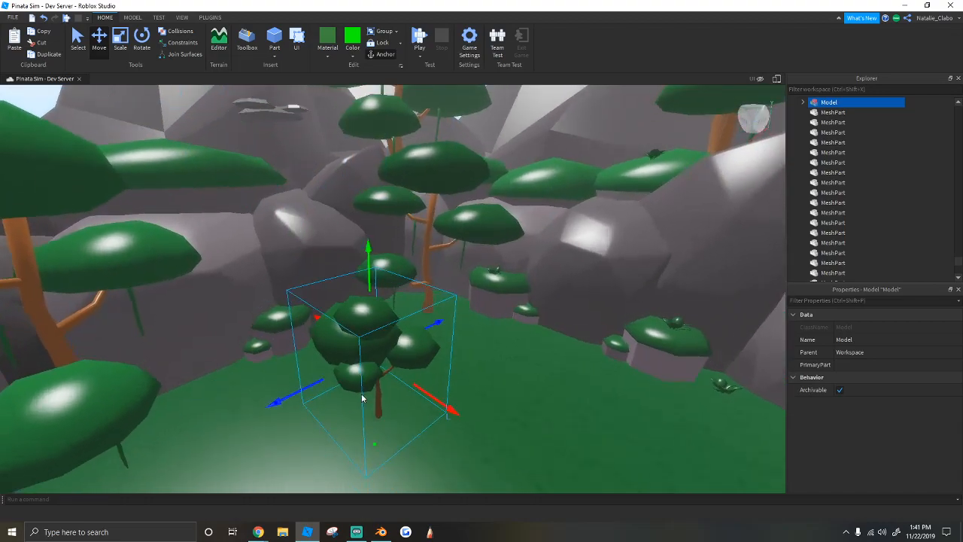
Step: Scale up the round-leaved tree model and reposition it on the clearing's grass
left_click_drag(424, 267, 419, 218)
key("s")
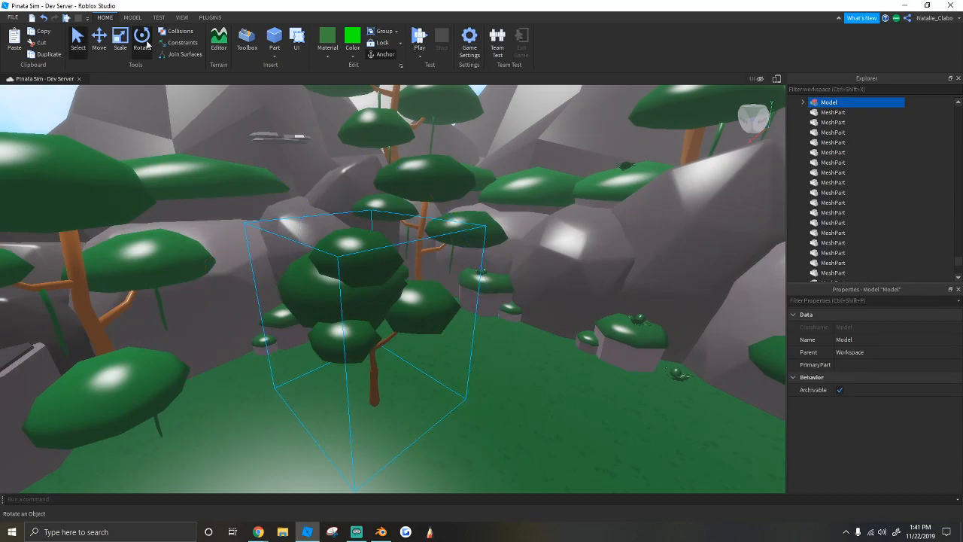
left_click_drag(499, 391, 338, 226)
key("w")
right_click_drag(311, 215, 335, 243)
left_click(98, 41)
right_click_drag(387, 263, 368, 215)
key("s")
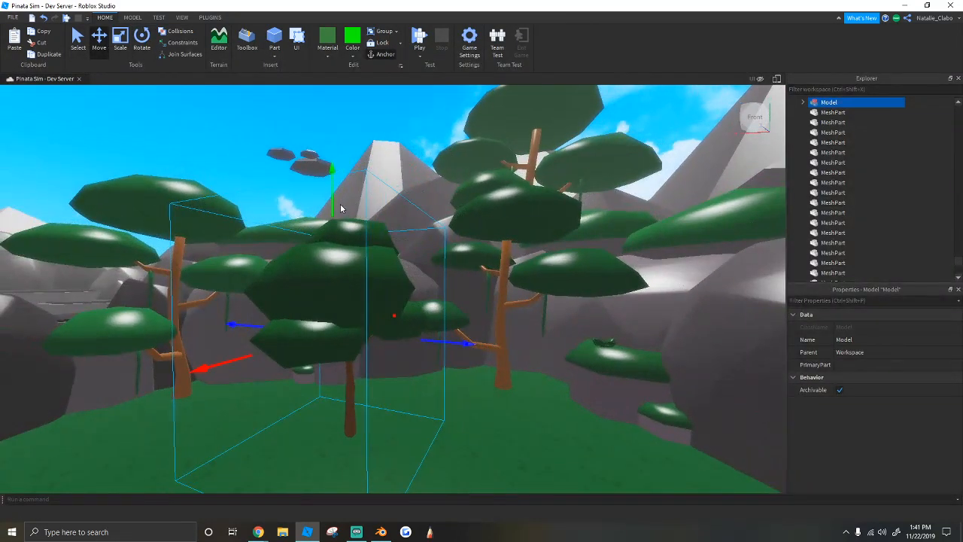
left_click_drag(334, 212, 335, 221)
right_click_drag(334, 221, 516, 284)
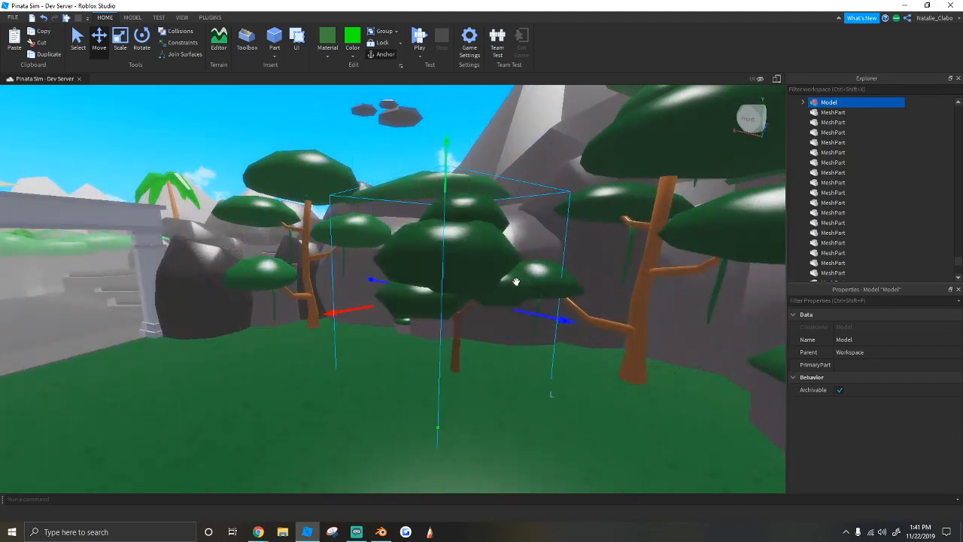
Step: Enlarge the round-leaved tree further to match the surrounding trees, and ungroup its model
left_click_drag(494, 310, 493, 309)
key("s")
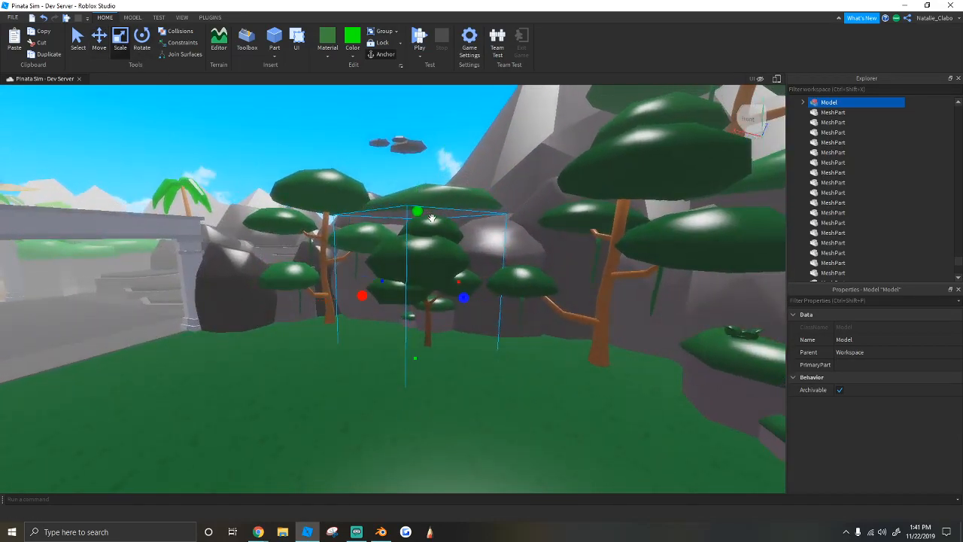
key("w")
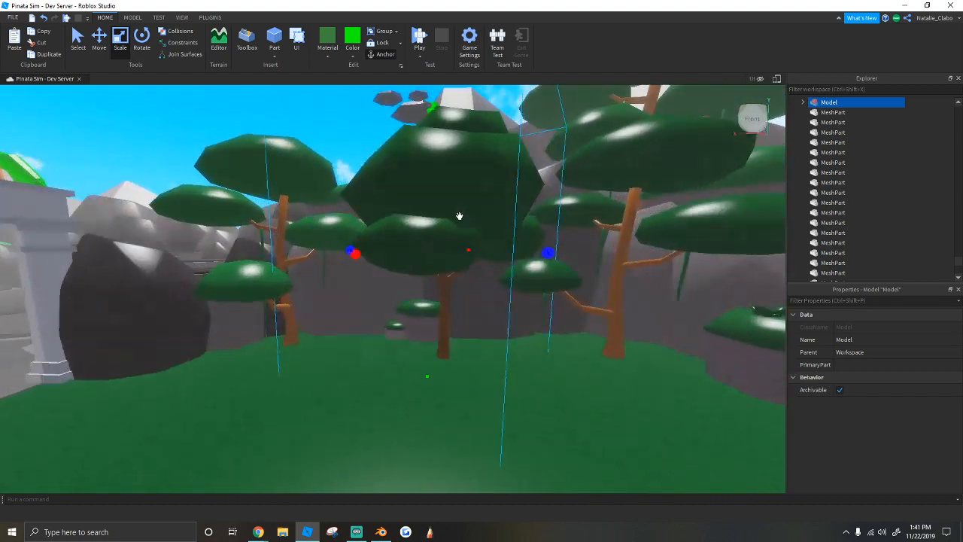
right_click(472, 228)
left_click(527, 318)
key("w")
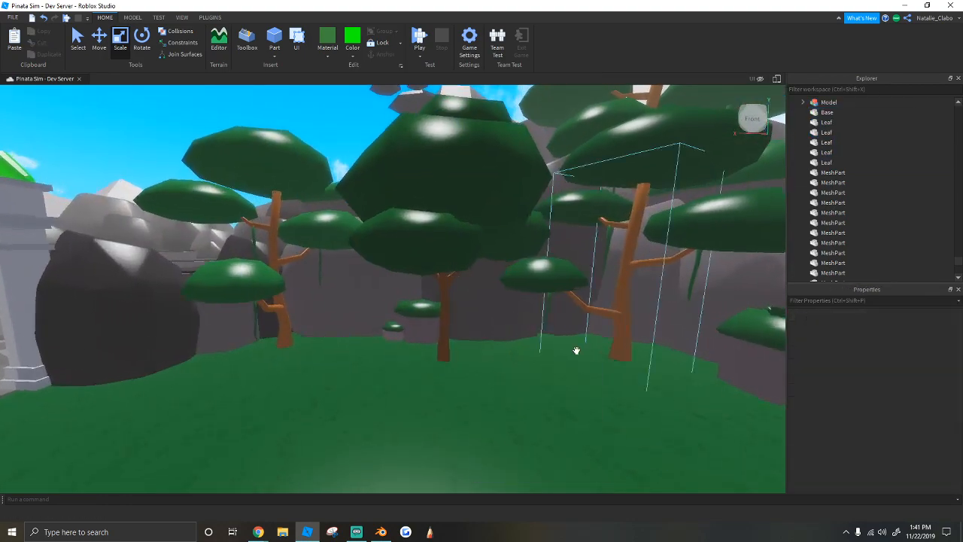
Step: Recolour the round-leaved tree's trunk to RGB 124, 92, 70, copied from a neighbouring tree trunk
left_click(615, 338)
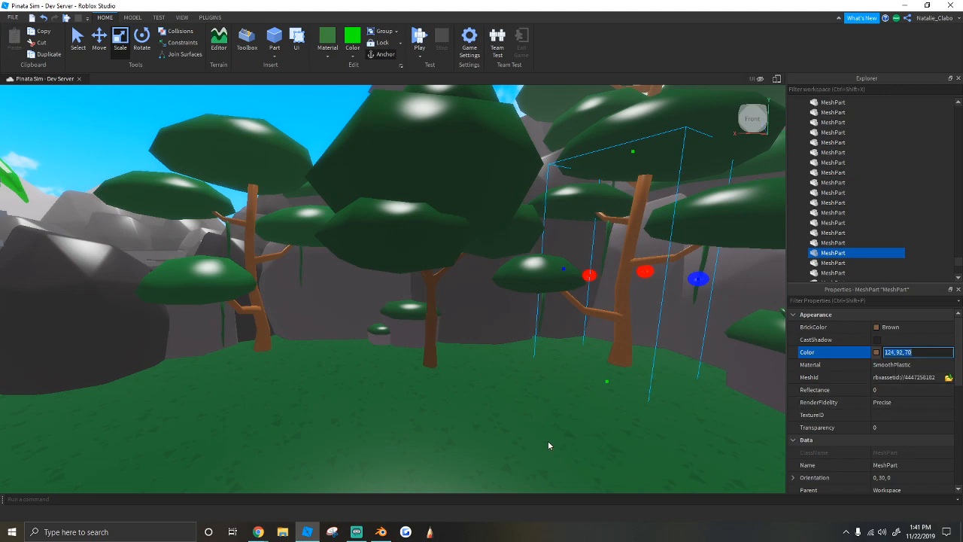
left_click(570, 404)
right_click_drag(570, 405, 570, 405)
key("w")
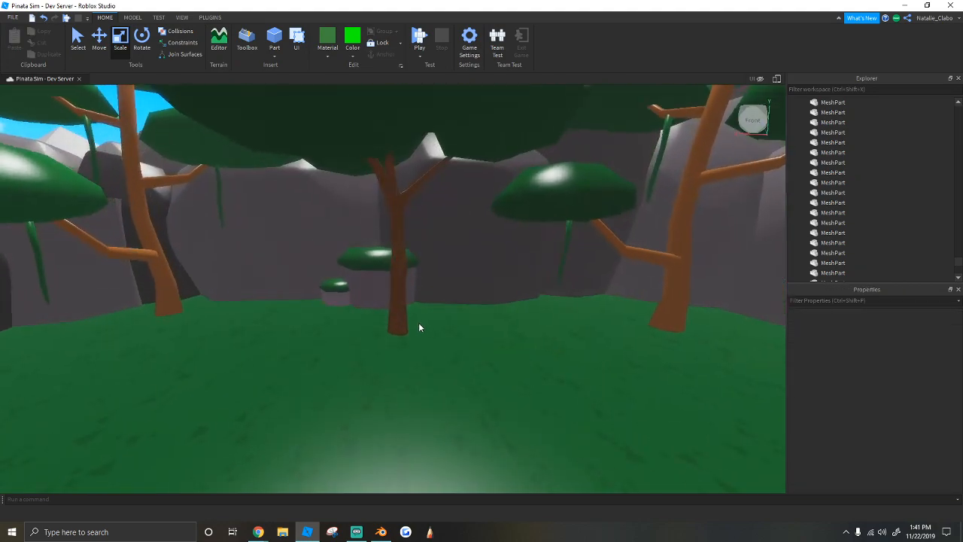
left_click(401, 317)
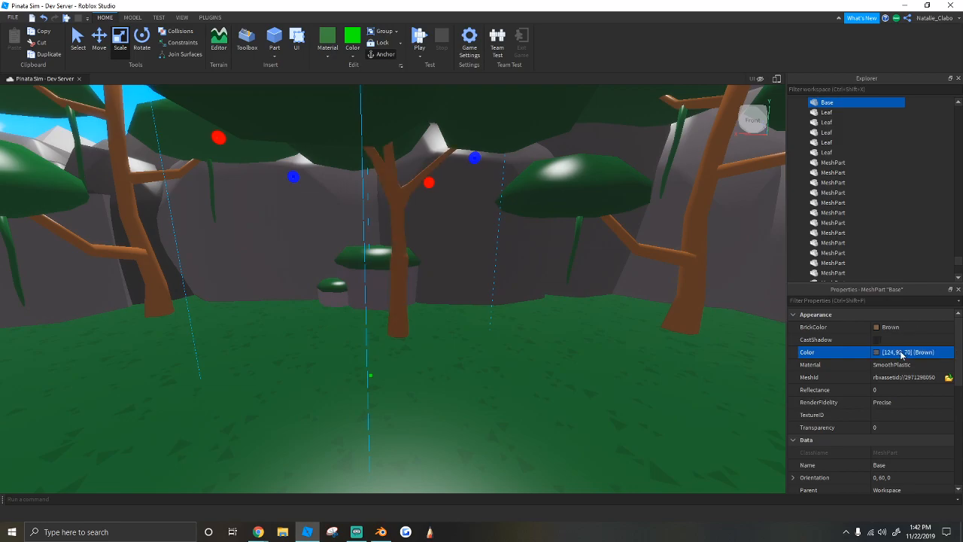
left_click(514, 354)
Step: Examine the clearing's trees and the edges between the surrounding dark rocks
key("s")
right_click_drag(498, 330, 497, 330)
left_click_drag(536, 363, 431, 244)
right_click_drag(380, 178, 432, 245)
left_click_drag(432, 245, 464, 315)
right_click_drag(431, 245, 464, 315)
key("w")
left_click_drag(464, 315, 517, 300)
right_click_drag(509, 331, 517, 301)
left_click_drag(517, 301, 299, 434)
right_click_drag(517, 301, 299, 434)
left_click_drag(299, 434, 455, 361)
right_click_drag(299, 434, 456, 361)
key("w")
left_click_drag(455, 361, 558, 316)
key("w")
right_click_drag(559, 316, 559, 316)
scroll(530, 328, "up", 1)
left_click(530, 329)
scroll(501, 299, "down", 2)
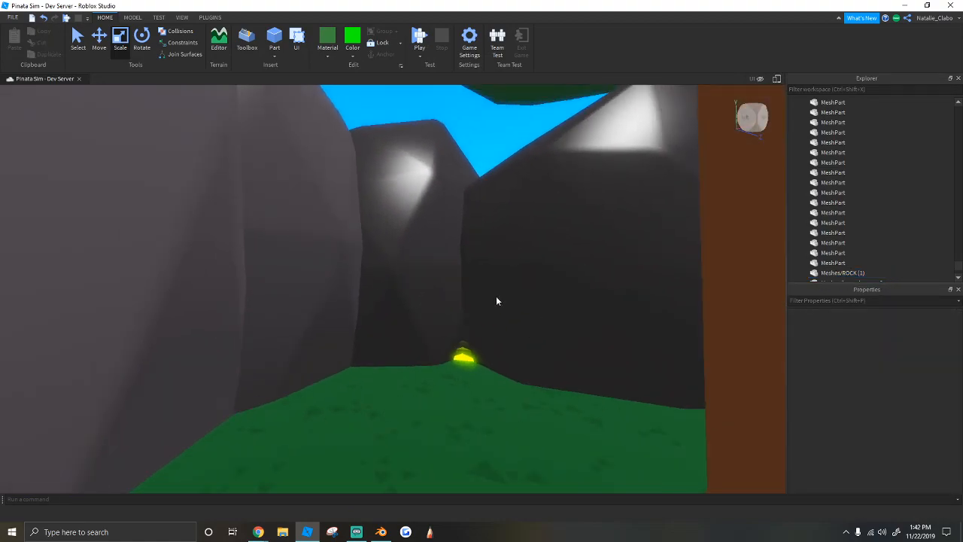
Step: Resize the dark rock at the gap between the clearing and the yellow area
scroll(497, 293, "up", 2)
scroll(496, 294, "down", 4)
right_click_drag(497, 293, 496, 294)
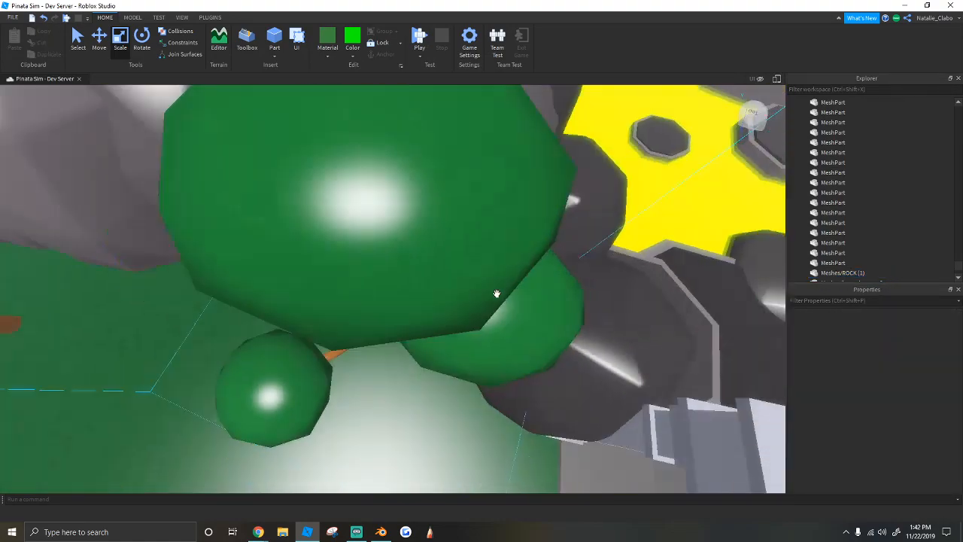
scroll(496, 293, "down", 2)
key("w")
key("d")
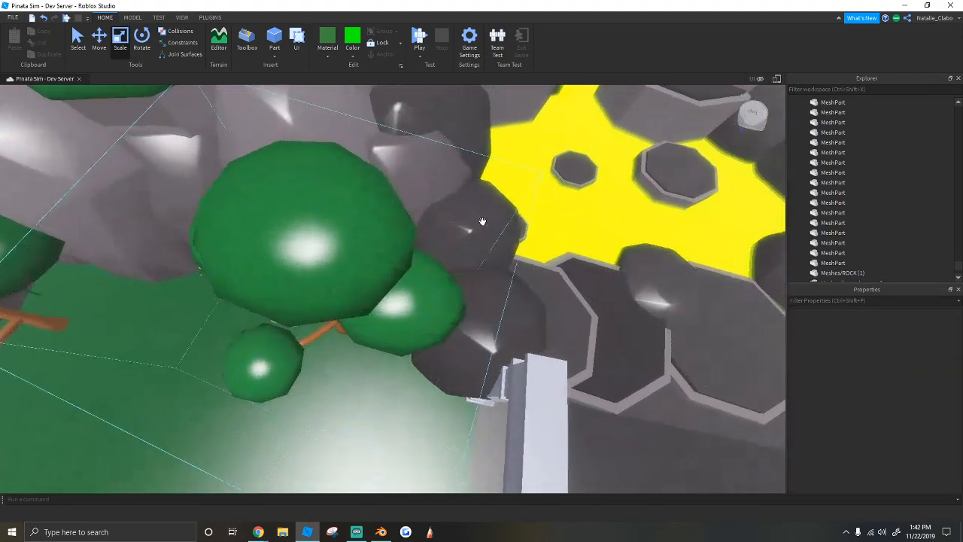
key("w")
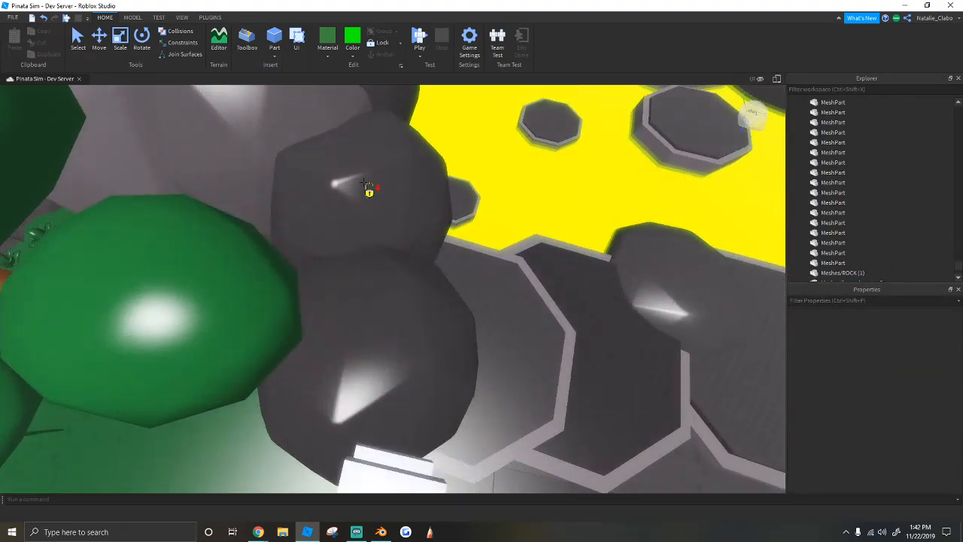
left_click(118, 39)
left_click(366, 195)
key("w")
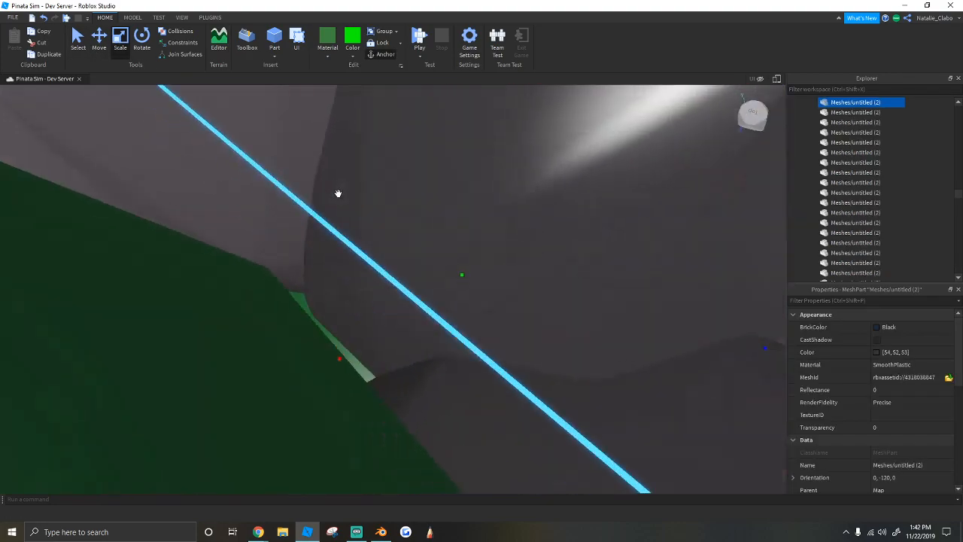
left_click_drag(472, 402, 513, 407)
key("s")
right_click_drag(513, 407, 509, 398)
Step: Darken the flat grey stones beside the green-capped rock to RGB 83, 83, 84
left_click(446, 223)
key("w")
right_click_drag(445, 223, 461, 301)
key("w")
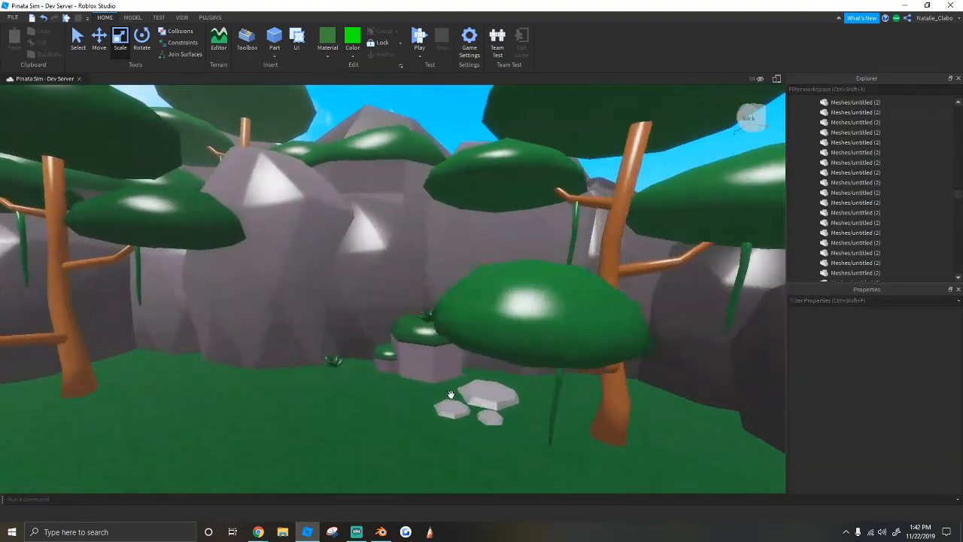
left_click(722, 433)
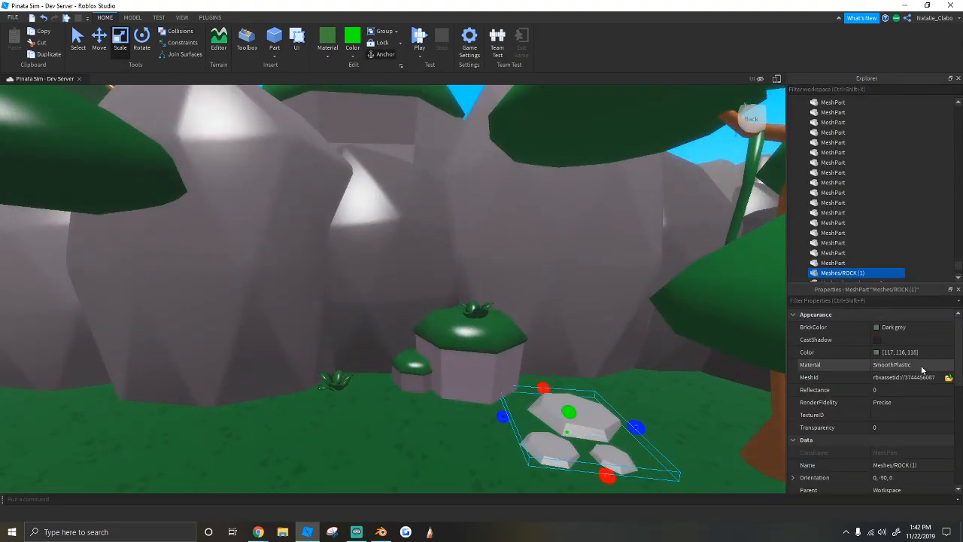
left_click(877, 352)
left_click_drag(598, 239, 591, 245)
left_click(546, 354)
Step: Move the flat stones to the rock wall beside the grass plant and rotate them to orientation 0, 0, 0
key("s")
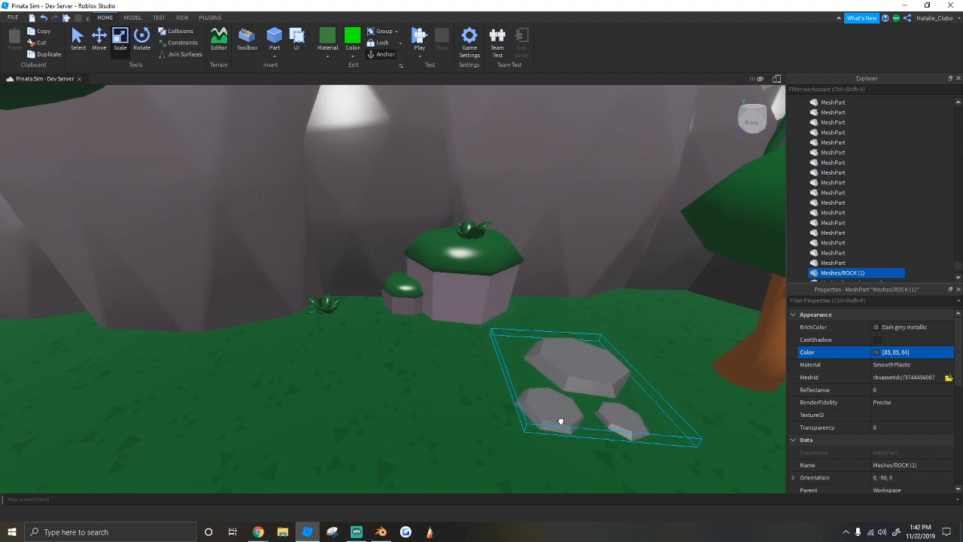
right_click_drag(490, 386, 466, 410)
left_click_drag(467, 411, 479, 204)
left_click_drag(592, 203, 592, 213)
right_click_drag(591, 212, 600, 197)
key("w")
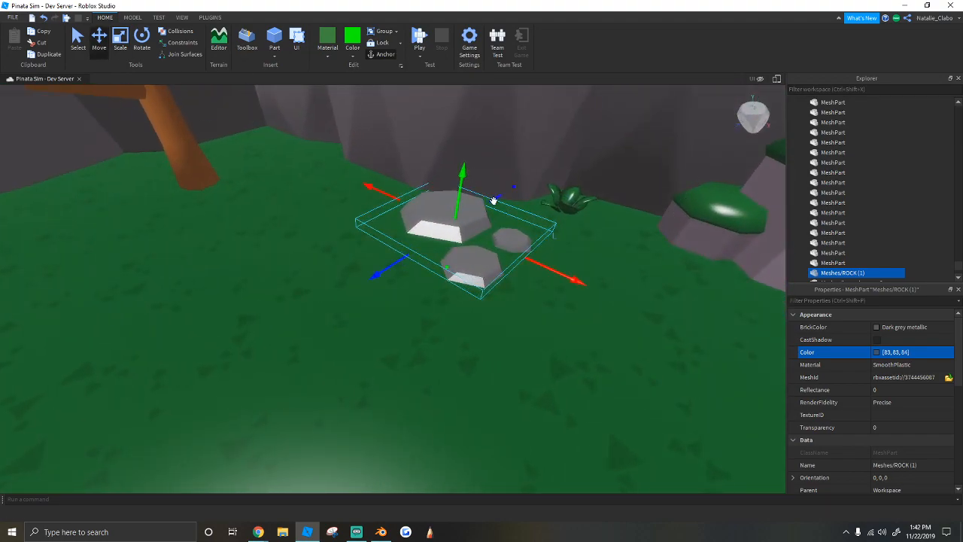
Step: Copy the flat stones and place the copy between the green-capped rocks by the wall, rotated to orientation 0, 90, 0
right_click_drag(510, 201, 514, 230)
key("ctrl+c")
key("ctrl+v")
key("f")
right_click_drag(456, 255, 350, 281)
left_click_drag(351, 281, 468, 289)
key("w")
key("ctrl+r")
key("w")
key("ctrl+r")
right_click_drag(410, 301, 429, 303)
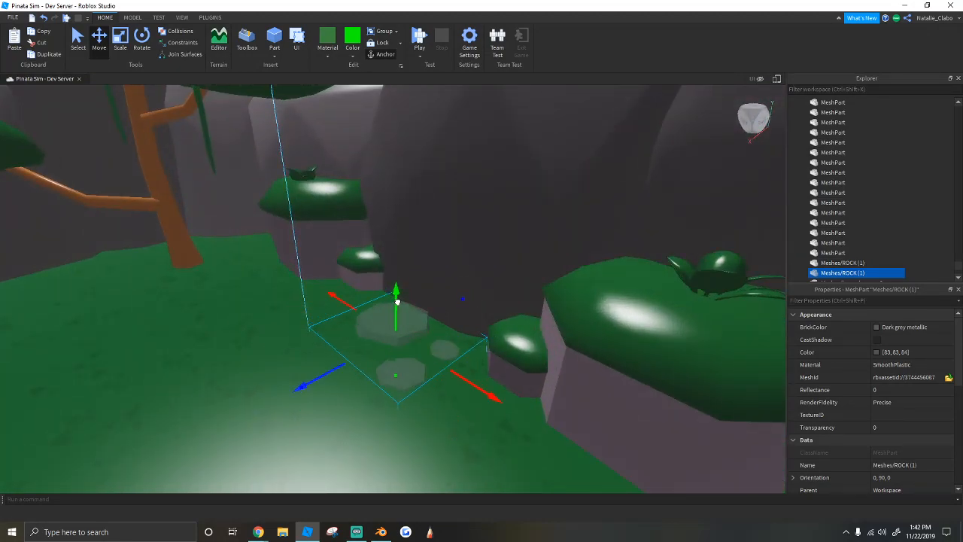
right_click_drag(400, 298, 424, 314)
Step: Paste another copy of the flat stones between the trees at the rock wall, rotated to orientation 0, 180, 0
key("ctrl+v")
key("f")
right_click_drag(444, 260, 325, 292)
left_click_drag(326, 291, 325, 292)
right_click_drag(325, 291, 325, 291)
right_click_drag(603, 250, 561, 279)
key("w")
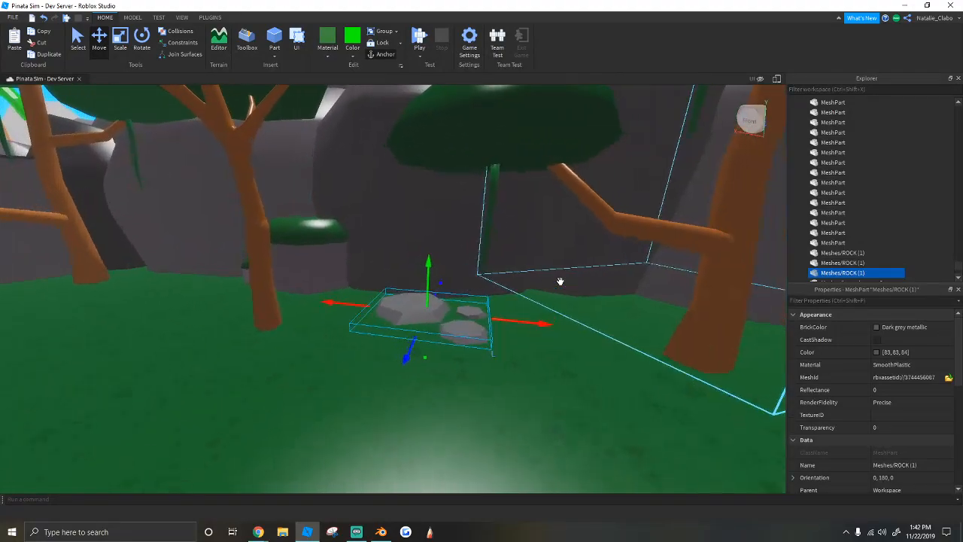
key("s")
Step: Copy the tall grass clump from the mountain top and place the copy on the clearing's floor
left_click(490, 403)
right_click_drag(489, 404, 472, 272)
key("s")
left_click(627, 279)
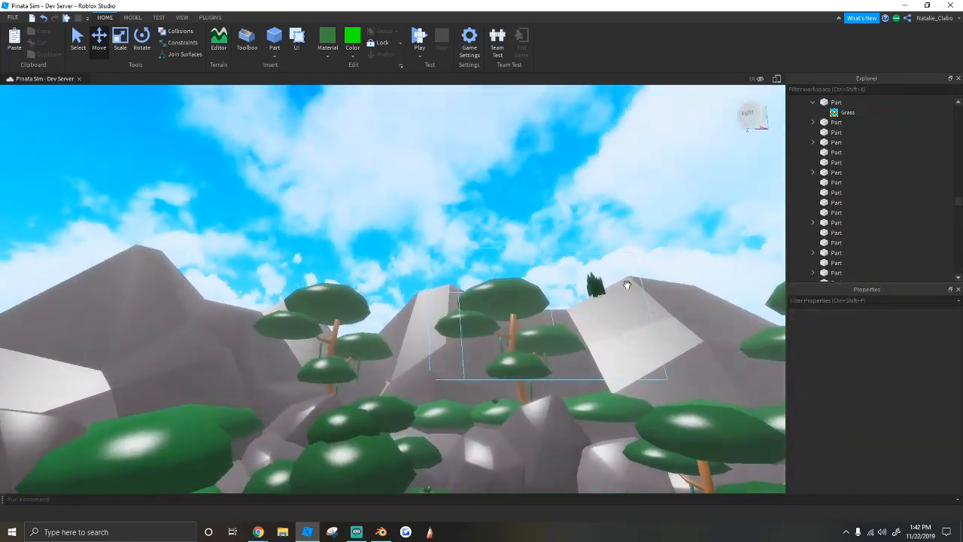
key("w")
left_click_drag(576, 290, 539, 333)
right_click_drag(577, 290, 540, 333)
left_click_drag(540, 333, 440, 273)
key("w")
right_click_drag(441, 273, 440, 272)
key("s")
Step: Recolour the copied grass clump to RGB 65, 118, 75
left_click(876, 354)
left_click_drag(535, 162, 252, 176)
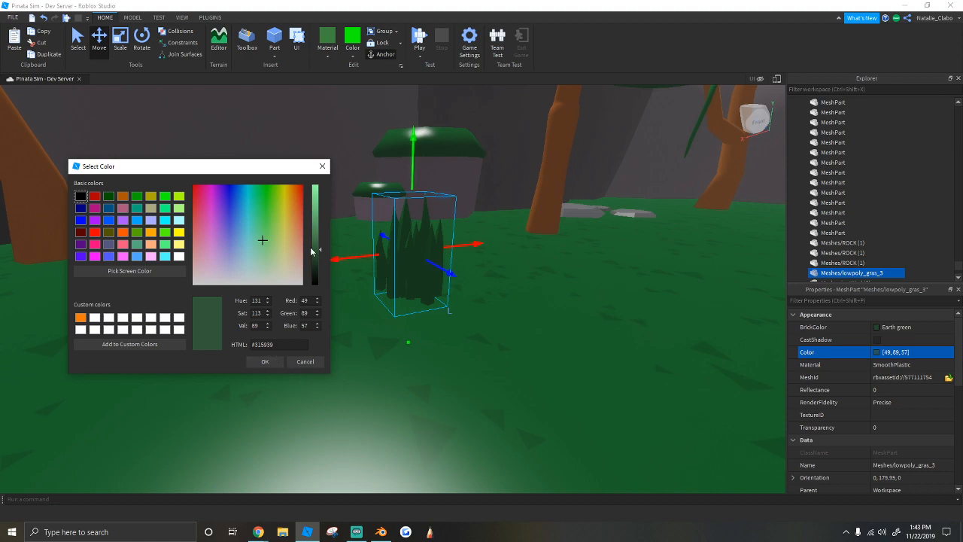
left_click(265, 361)
right_click_drag(335, 340, 335, 339)
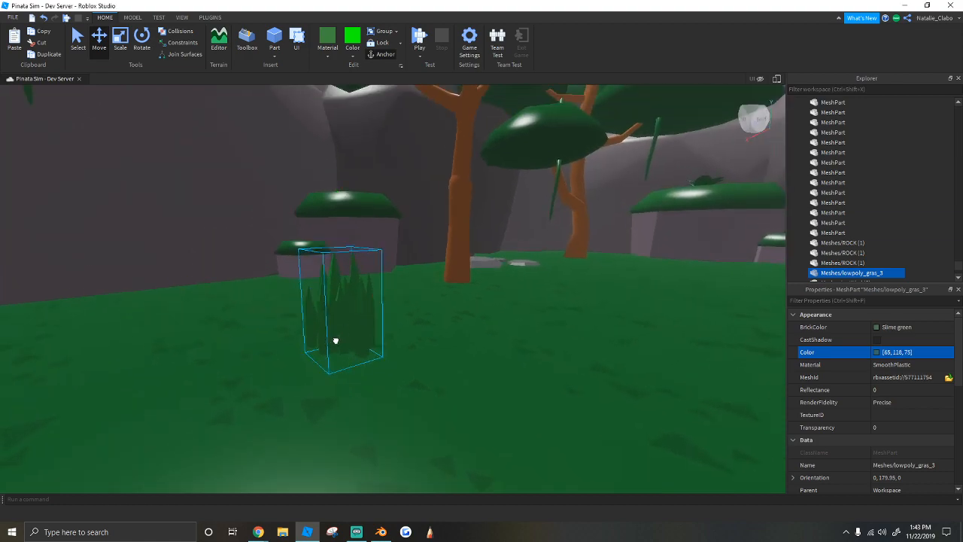
Step: Duplicate the grass clump, place the copy beside the original and rotate it to orientation 0, -130.05, 0.01
left_click_drag(335, 339, 249, 324)
right_click_drag(249, 324, 282, 293)
key("s")
key("a")
left_click_drag(495, 248, 492, 253)
right_click_drag(492, 253, 443, 253)
key("d")
key("s")
mouse_move(459, 321)
right_mouse_down()
mouse_move(467, 352)
mouse_move(461, 322)
right_mouse_up()
key("w")
left_click_drag(530, 343, 426, 343)
left_click_drag(350, 456, 351, 381)
key("d")
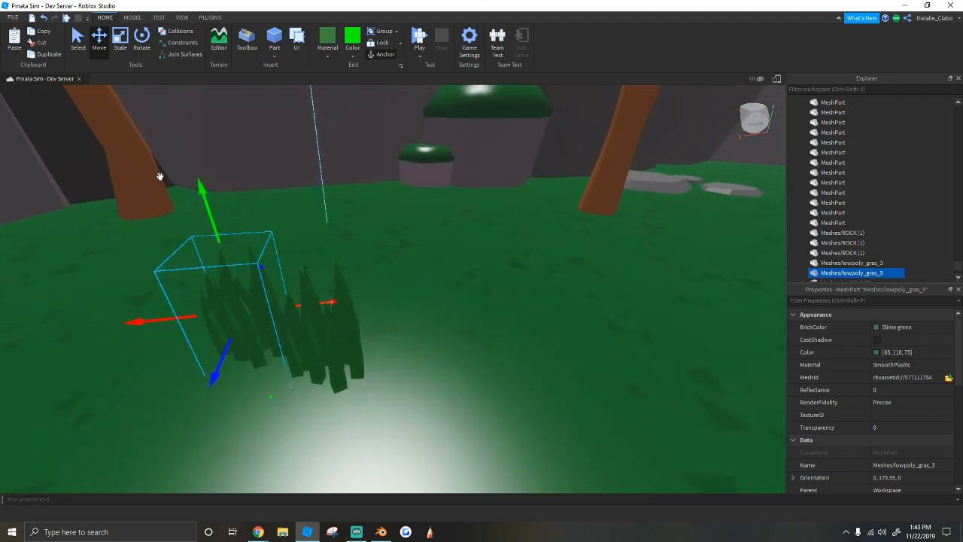
right_click_drag(150, 168, 211, 148)
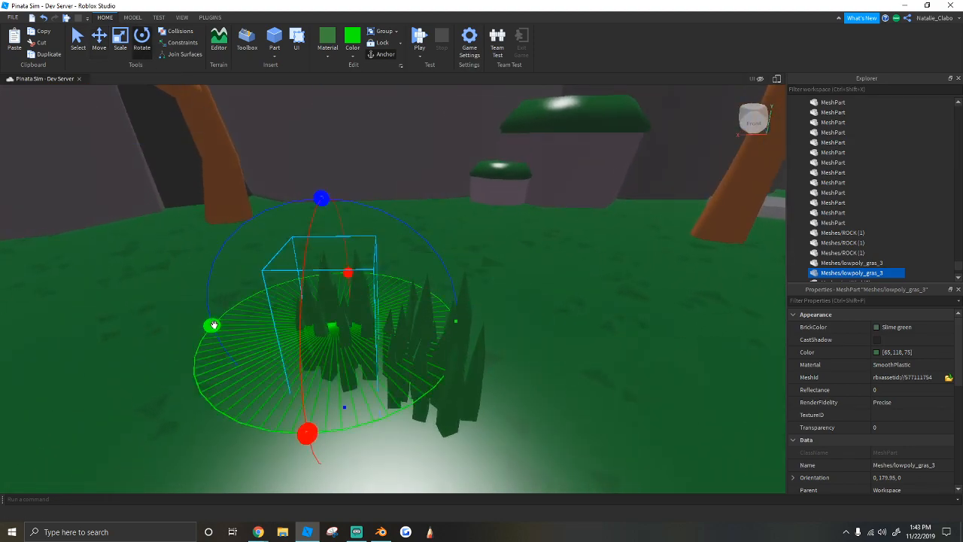
left_click(320, 311)
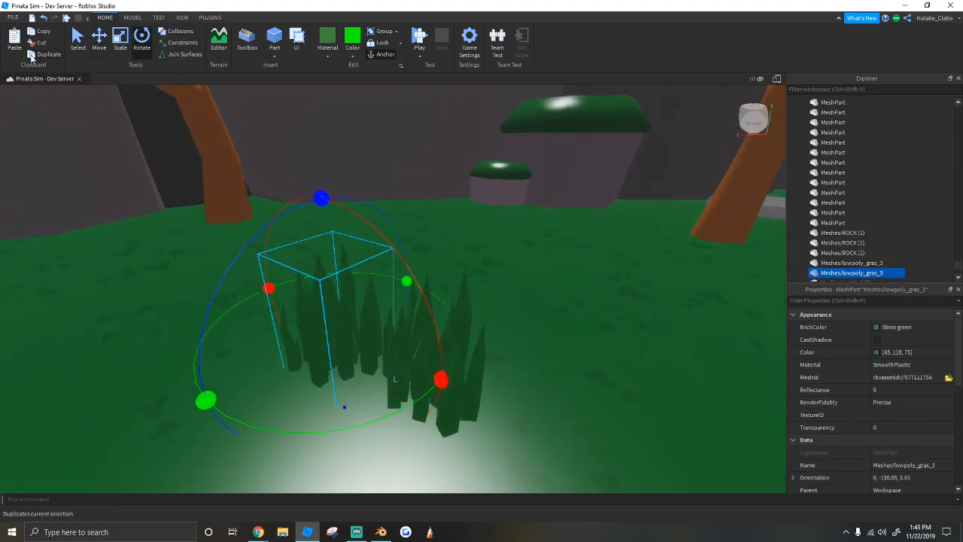
Step: Duplicate the rotated grass clump and place the copy beside the other two as a third clump
left_click(415, 289)
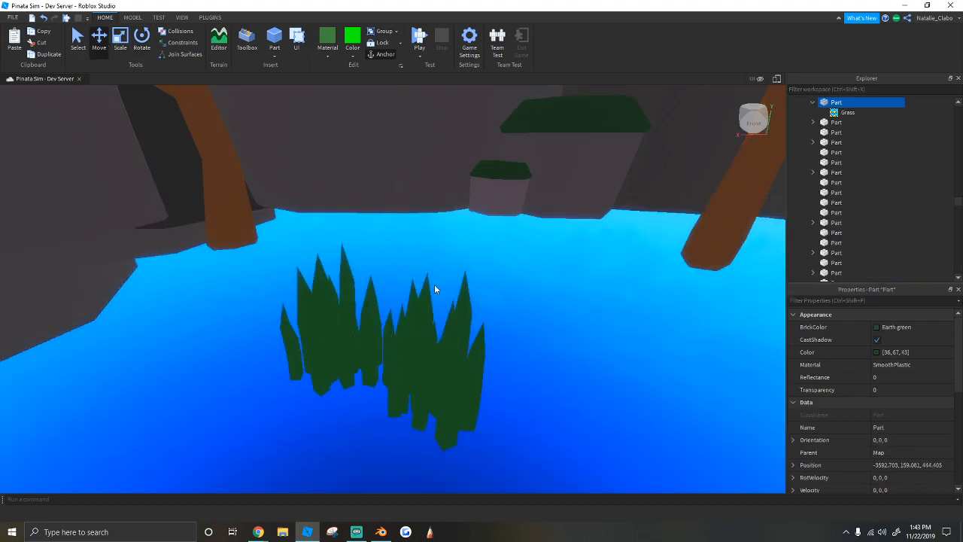
left_click(372, 333)
key("a")
right_click_drag(429, 359, 456, 363)
left_click(456, 364)
key("d")
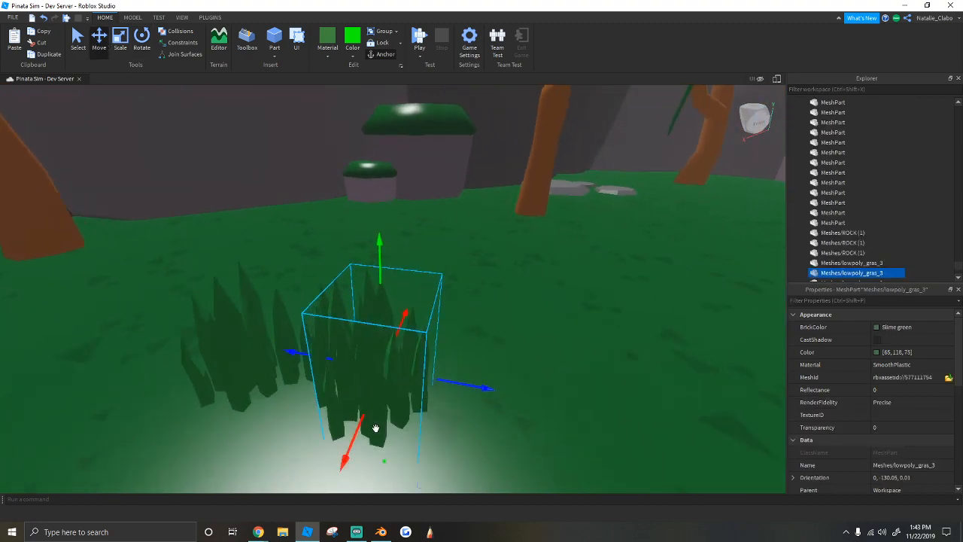
left_click_drag(403, 357, 417, 341)
right_click_drag(416, 342, 405, 328)
Step: Select all three grass clumps and move them together toward the rock wall beside the tree
left_click(376, 371, "ctrl")
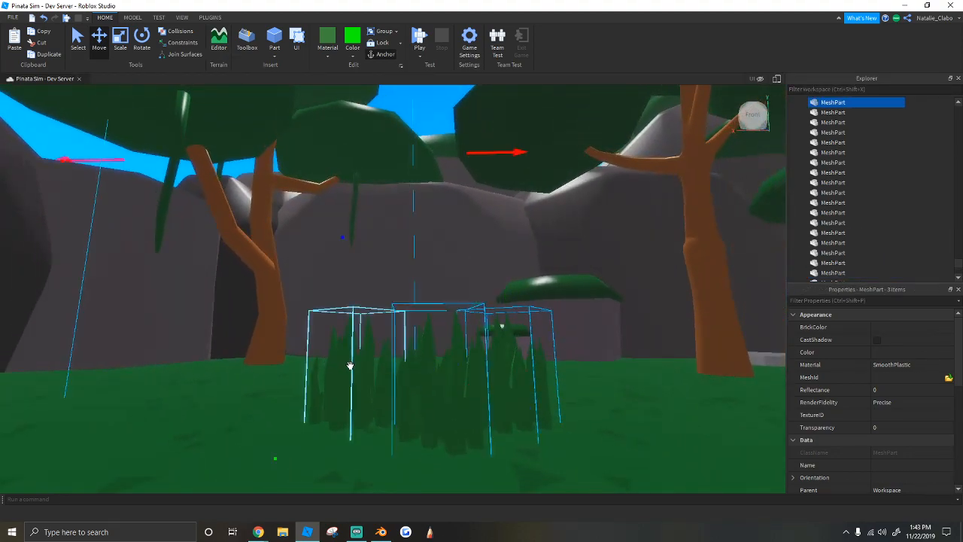
left_click(267, 310, "ctrl")
key("s")
right_click_drag(267, 310, 268, 304)
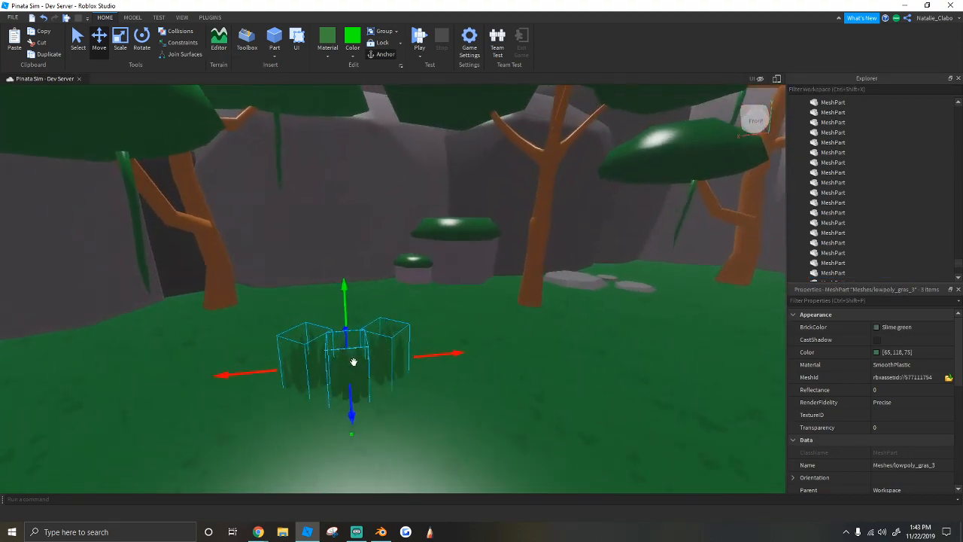
left_click_drag(368, 410, 350, 337)
scroll(351, 337, "up", 2)
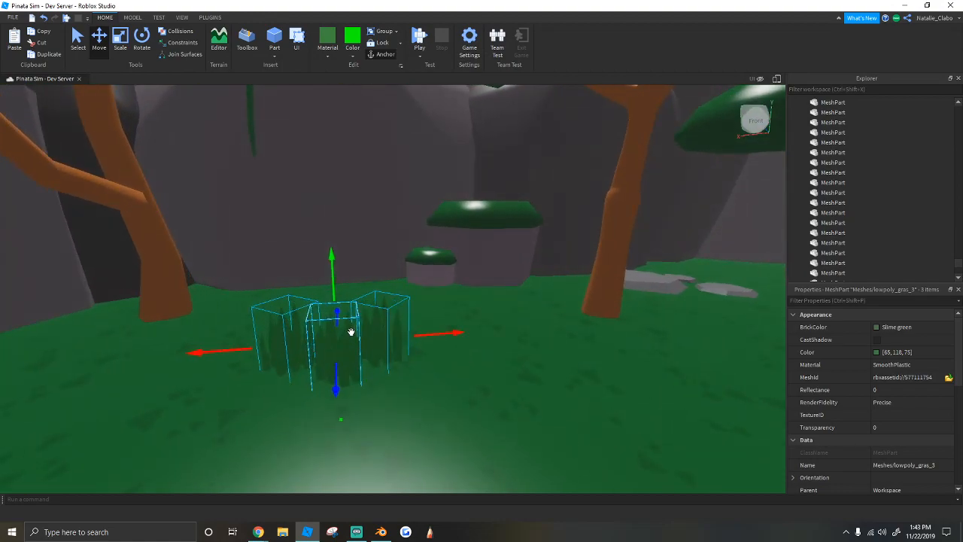
right_click_drag(360, 329, 360, 329)
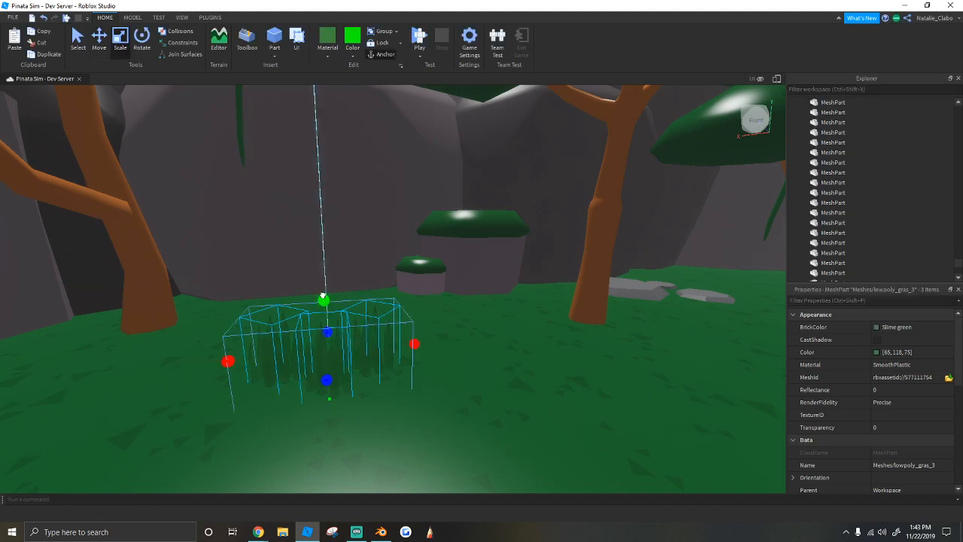
scroll(324, 276, "down", 5)
right_click_drag(324, 276, 306, 289)
left_click(99, 43)
left_click_drag(386, 365, 384, 351)
right_click_drag(385, 350, 404, 325)
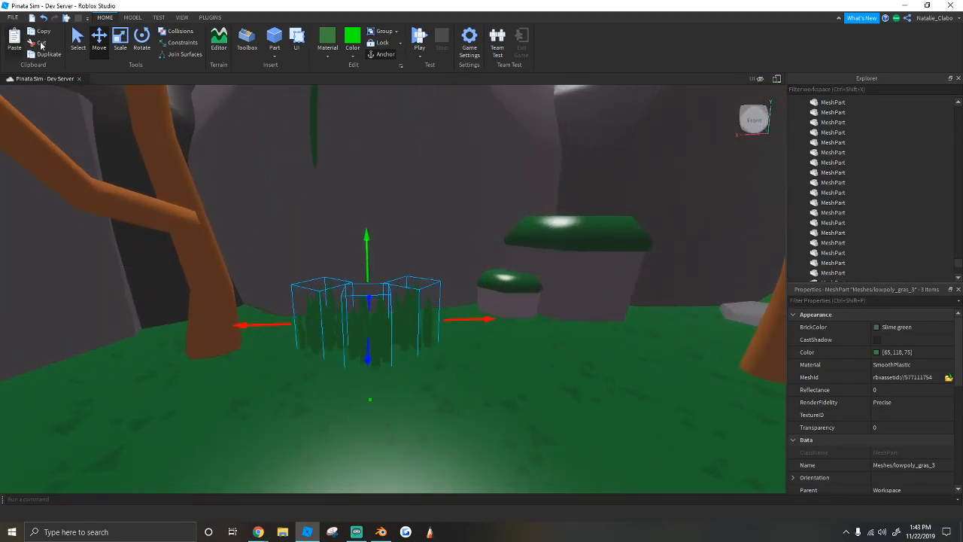
Step: Duplicate the three grass clumps, place the copies between the flat stones and the tree, and rotate them
key("ctrl+d")
left_click_drag(276, 324, 618, 300)
key("d")
key("d")
left_click_drag(677, 331, 622, 313)
key("d")
key("w")
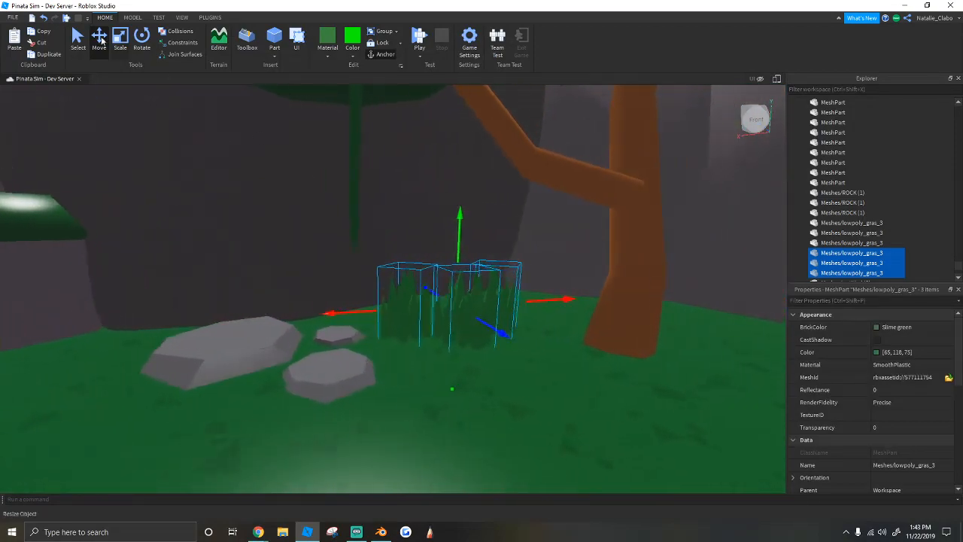
key("s")
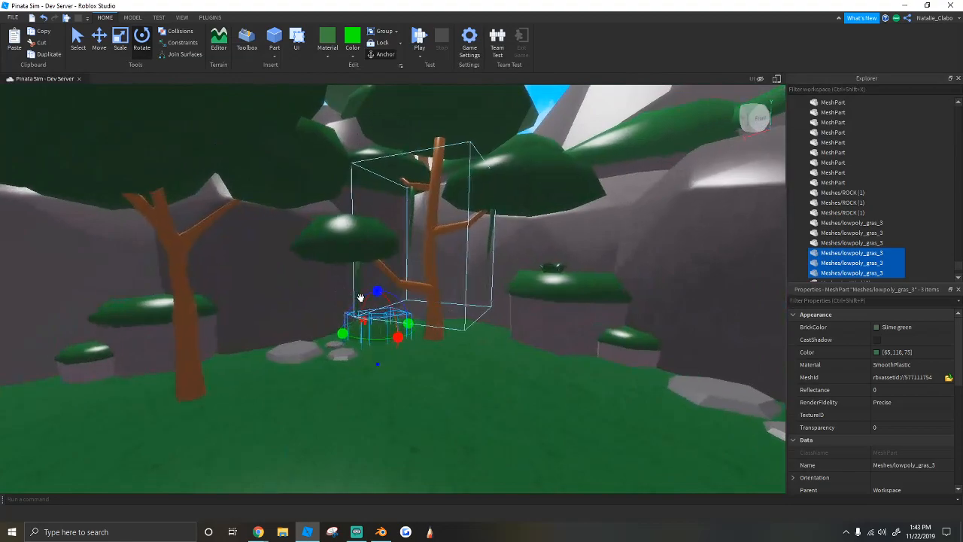
key("w")
Step: Duplicate the three grass clumps again and move the copies across the clearing, in front of the green-capped rock beside the flat stones
right_click_drag(360, 298, 47, 72)
key("w")
key("a")
right_click_drag(322, 281, 314, 279)
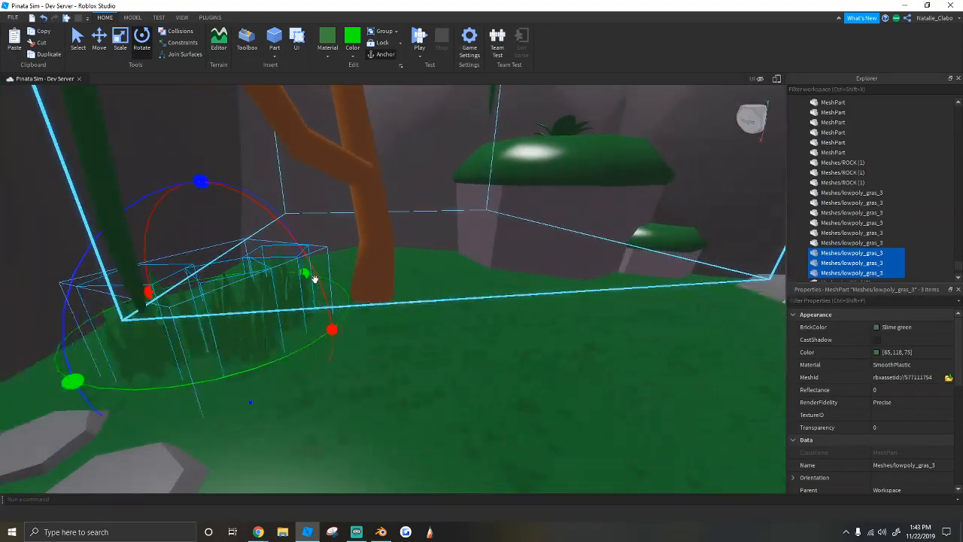
key("s")
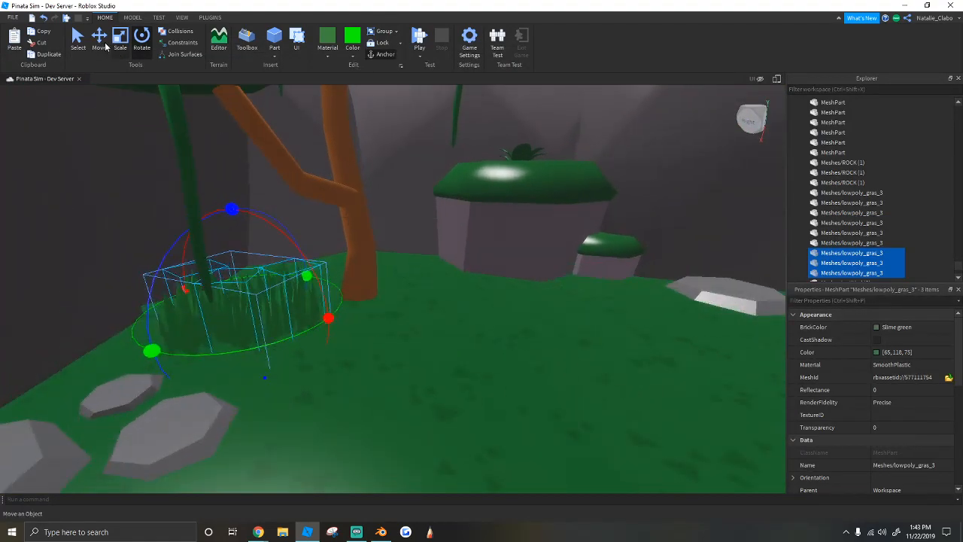
key("s")
right_click_drag(336, 292, 352, 324)
left_click_drag(353, 324, 621, 281)
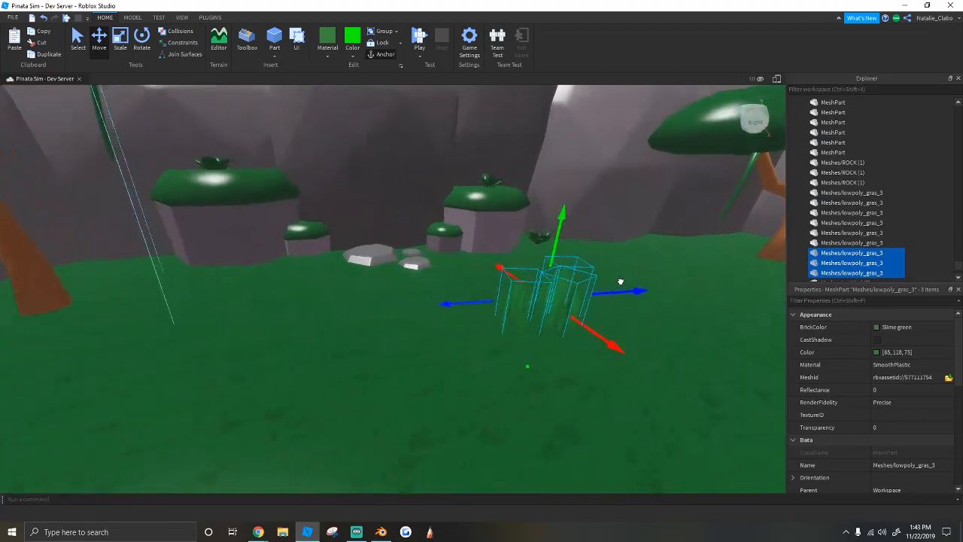
key("w")
key("w")
key("d")
right_click_drag(468, 260, 449, 253)
key("w")
key("a")
key("s")
key("w")
key("d")
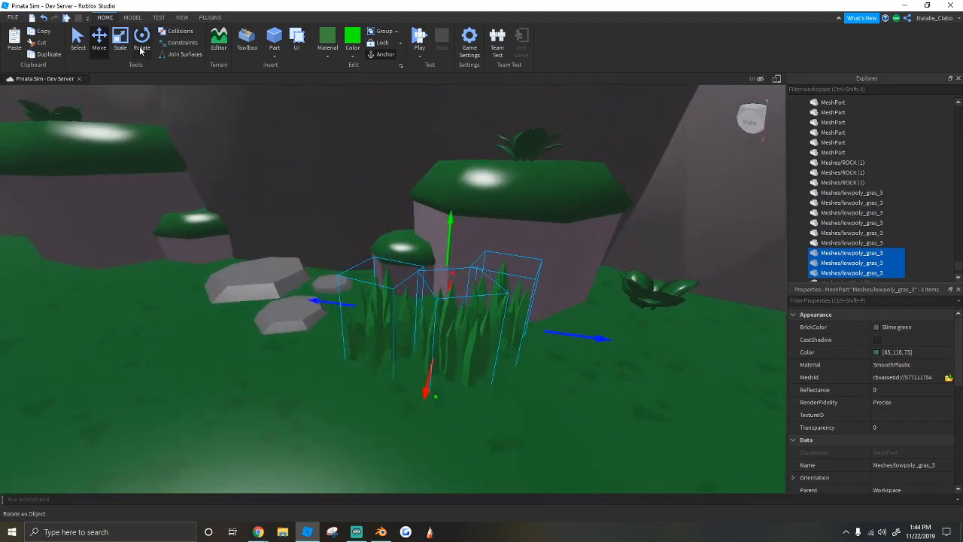
Step: Rotate the three grass clumps in front of the green-capped rock about their vertical axis
left_click(416, 406)
scroll(416, 406, "up", 3)
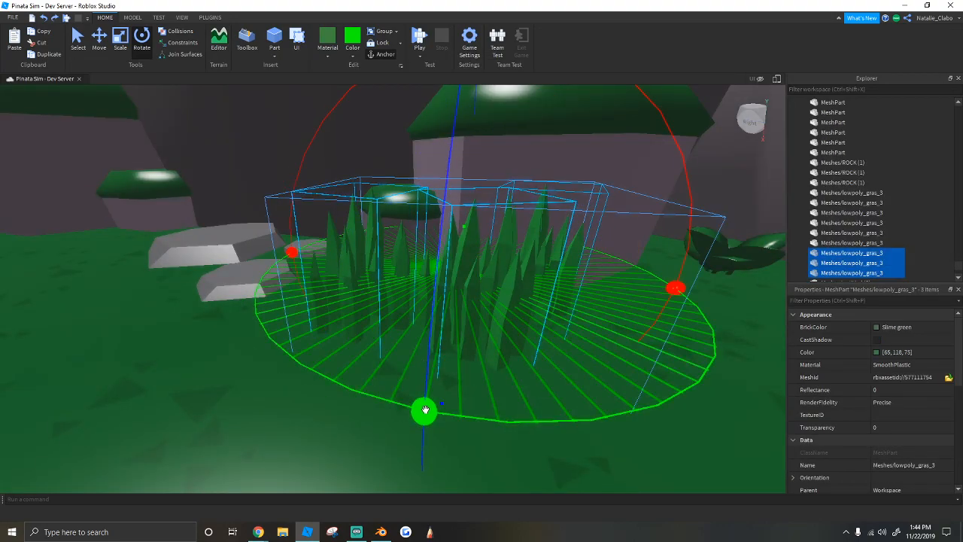
scroll(423, 409, "down", 5)
scroll(316, 302, "up", 2)
right_click_drag(318, 302, 319, 303)
Step: Move the three grass clumps along the rock wall to the far side of the small leafy plant and rotate them
key("a")
left_click(98, 45)
right_click_drag(500, 279, 503, 279)
left_click_drag(565, 294, 704, 301)
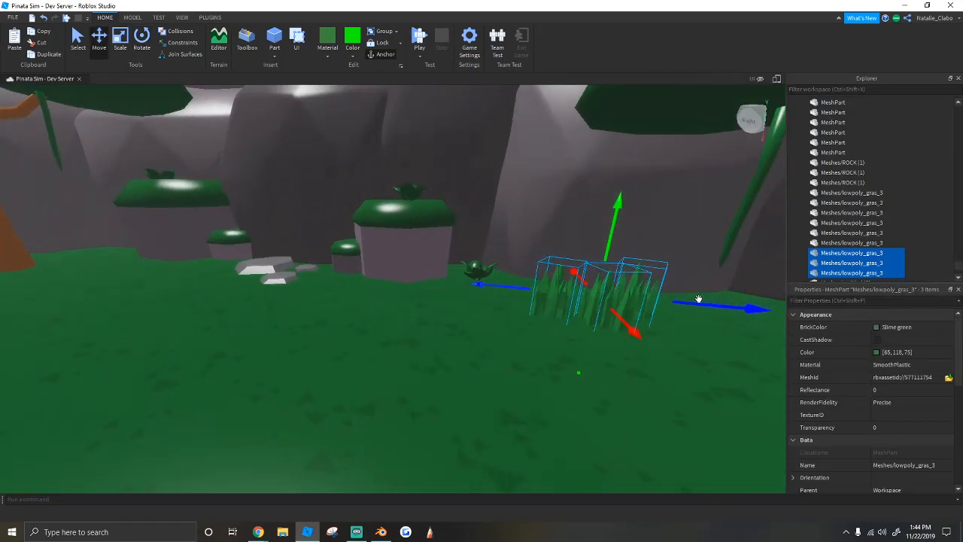
key("d")
key("w")
key("d")
key("w")
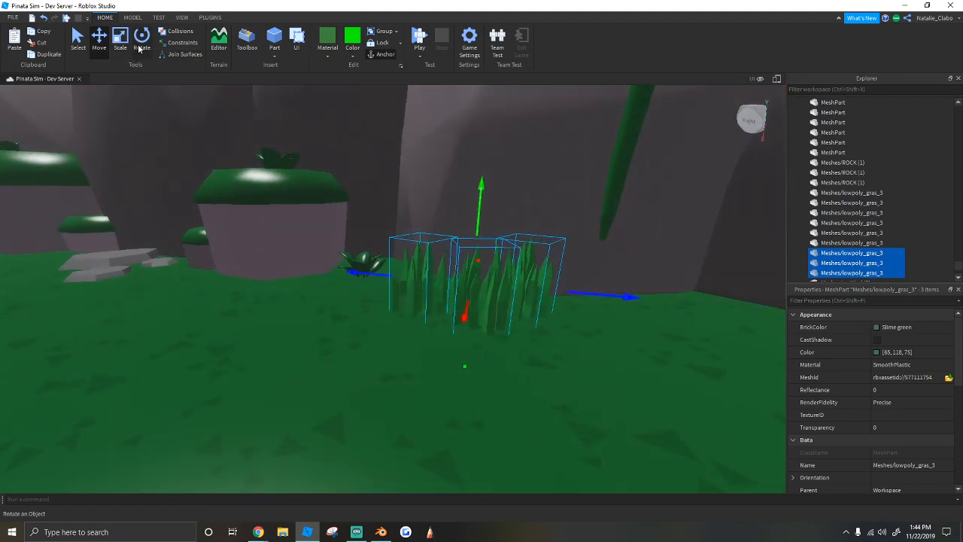
left_click_drag(419, 319, 428, 317)
key("s")
right_click_drag(428, 317, 422, 288)
key("w")
key("s")
key("w")
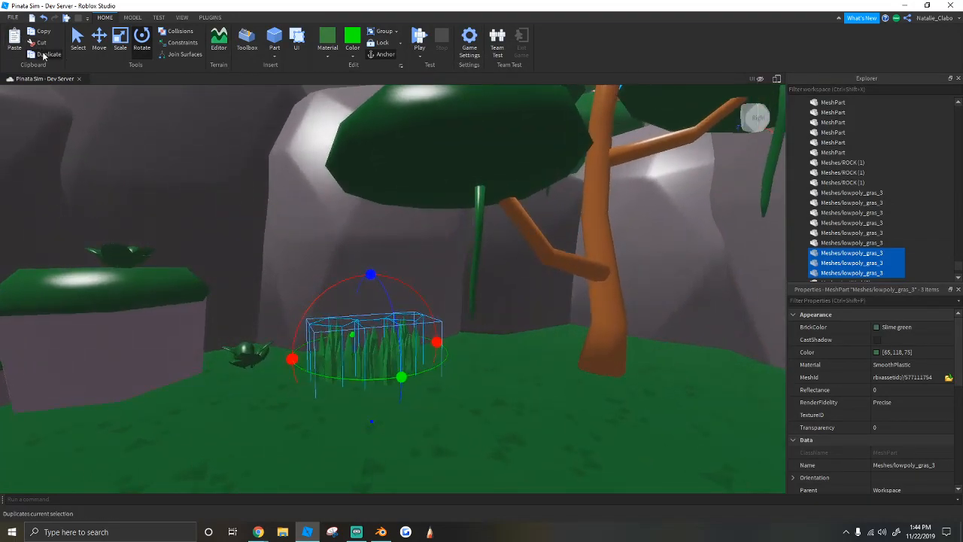
Step: Duplicate the three grass clumps, place the copies between the next tree and the flat stones, and rotate them
left_click(43, 55)
key("q")
key("s")
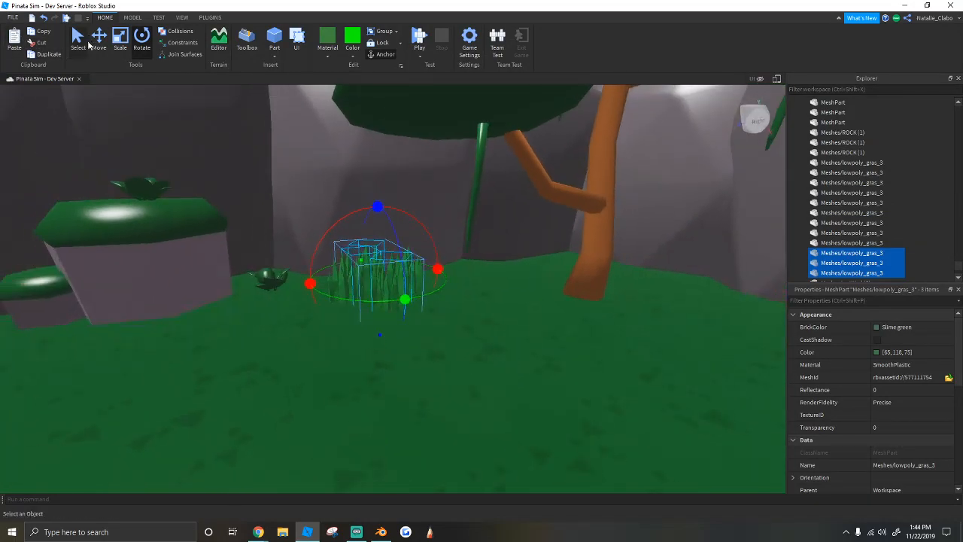
key("s")
left_click_drag(406, 307, 483, 344)
right_click_drag(483, 344, 483, 344)
left_click_drag(382, 333, 503, 268)
key("w")
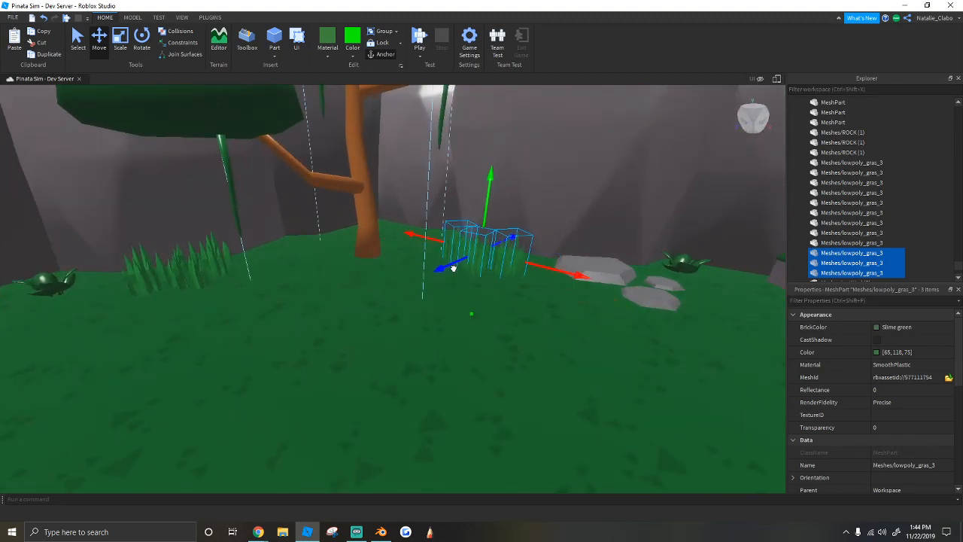
key("w")
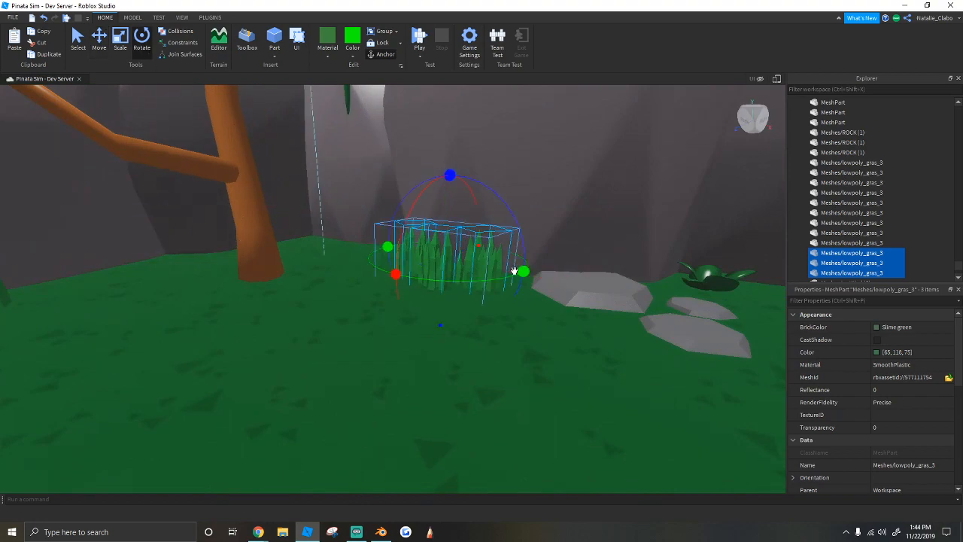
key("d")
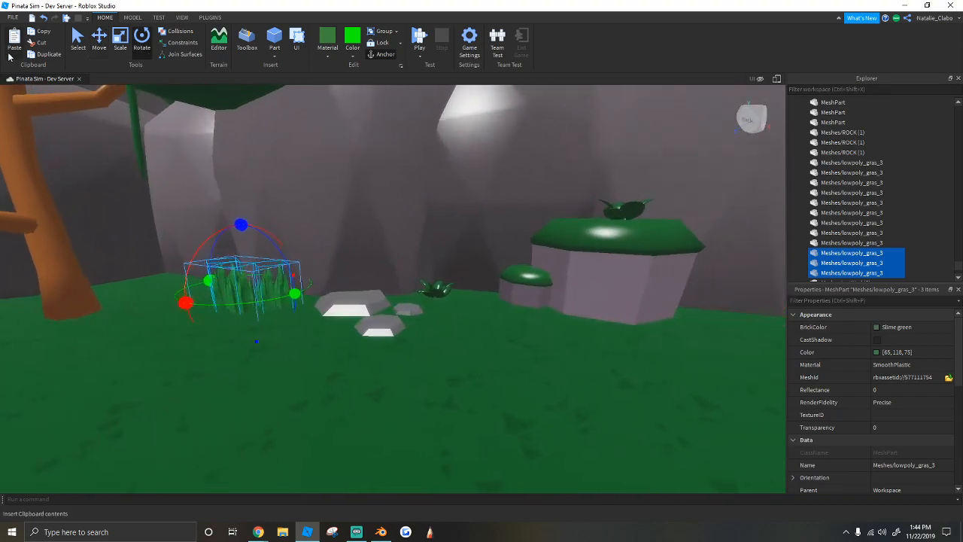
Step: Duplicate the three grass clumps again and place the copies between the next green-capped rock and the tree
key("d")
left_click_drag(302, 299, 591, 329)
key("w")
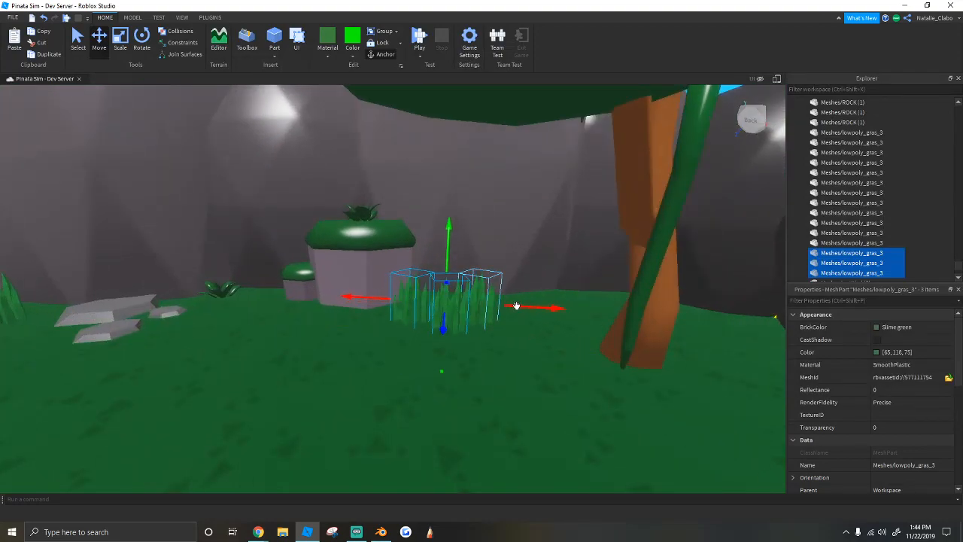
left_click_drag(515, 305, 558, 308)
key("w")
left_click_drag(505, 329, 499, 321)
key("s")
key("w")
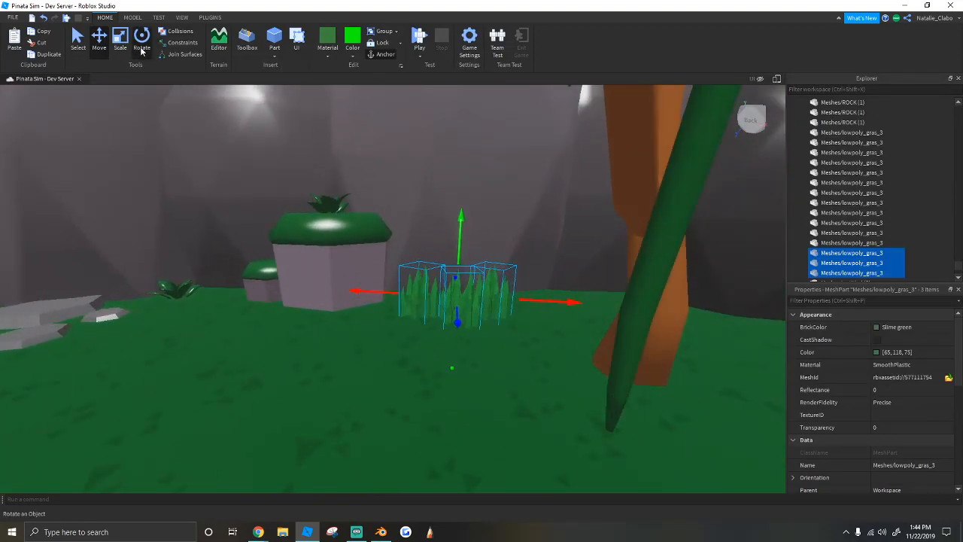
right_click_drag(458, 298, 457, 298)
key("s")
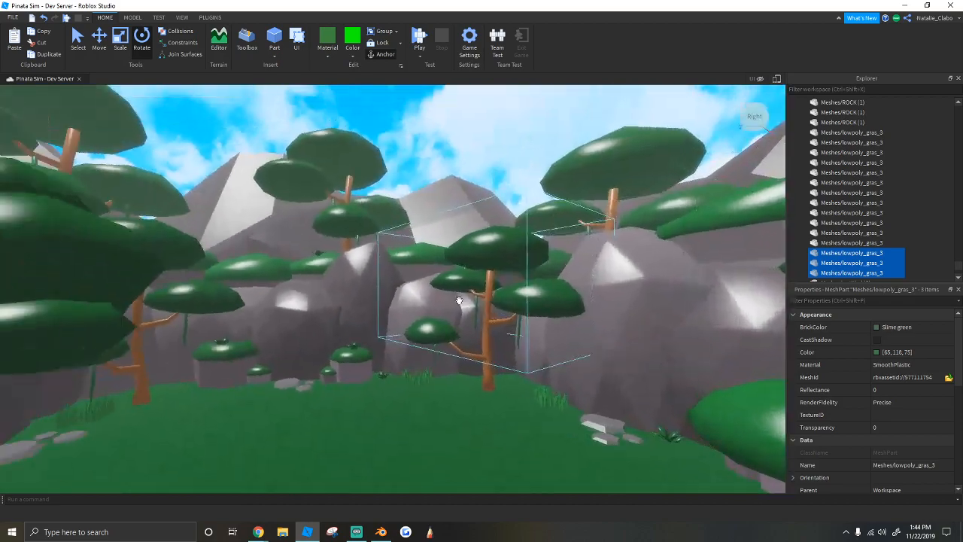
Step: Stretch the three grass clumps between the small leafy plant and the tree to make them taller
left_click(466, 122)
right_click_drag(416, 327, 417, 327)
key("s")
key("w")
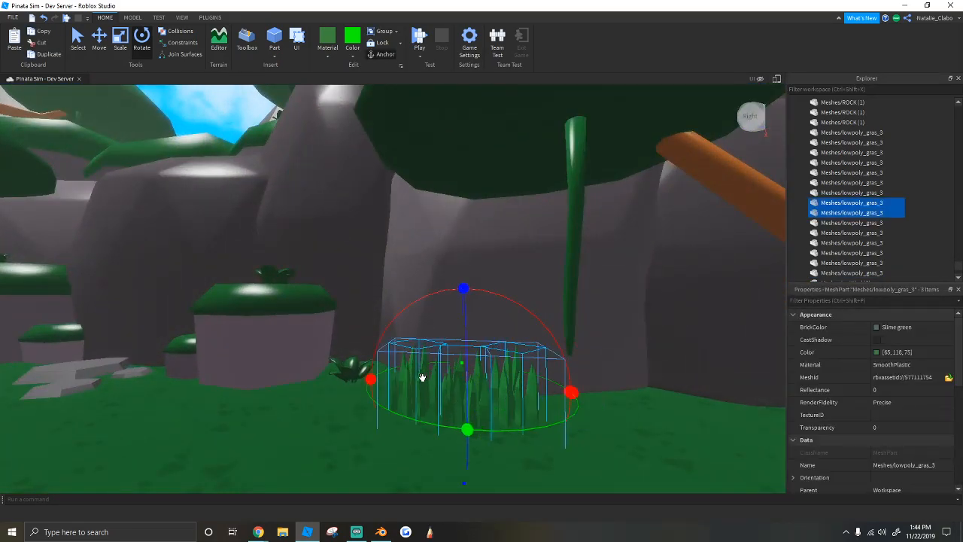
right_click_drag(422, 377, 422, 378)
key("s")
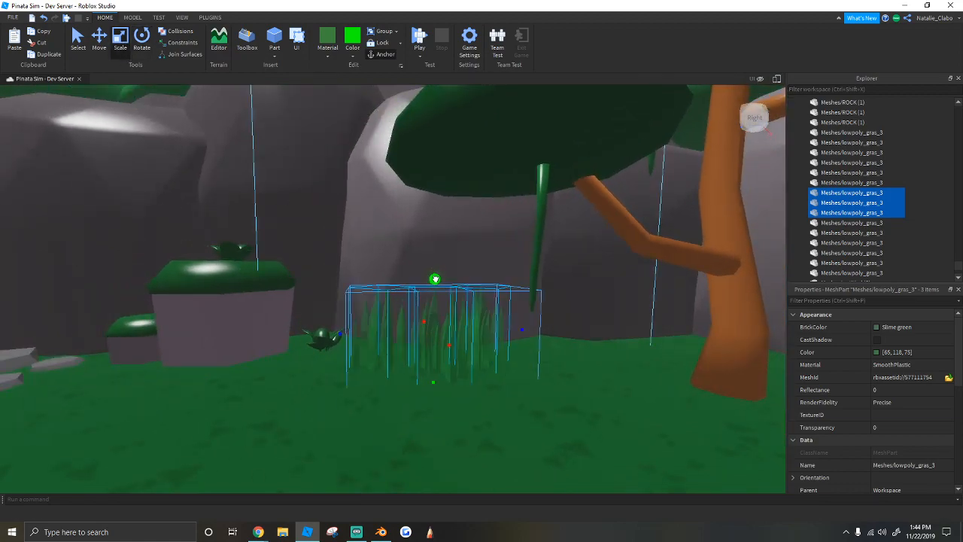
key("s")
right_click_drag(411, 286, 410, 206)
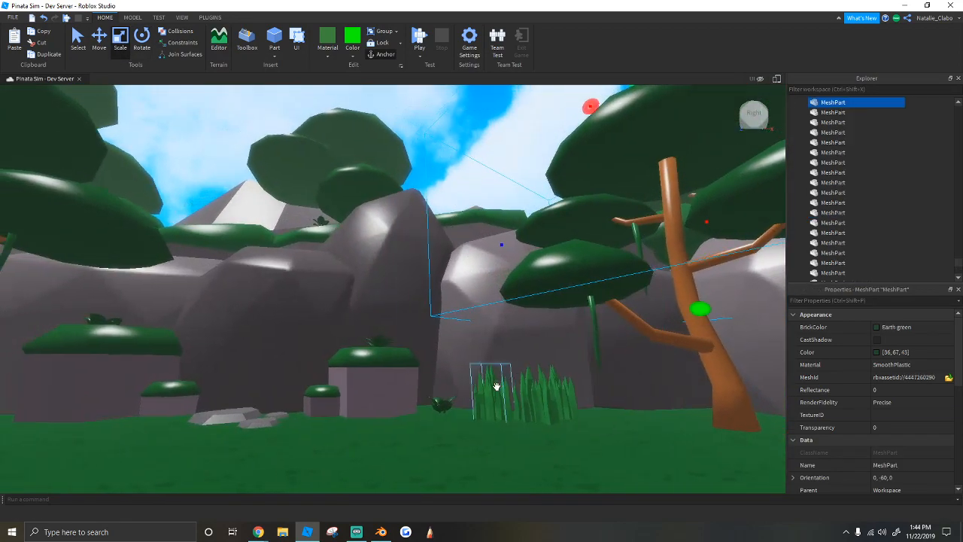
Step: Reduce the height of the two outer grass clumps in that group of three
left_click(570, 406)
scroll(535, 368, "down", 2)
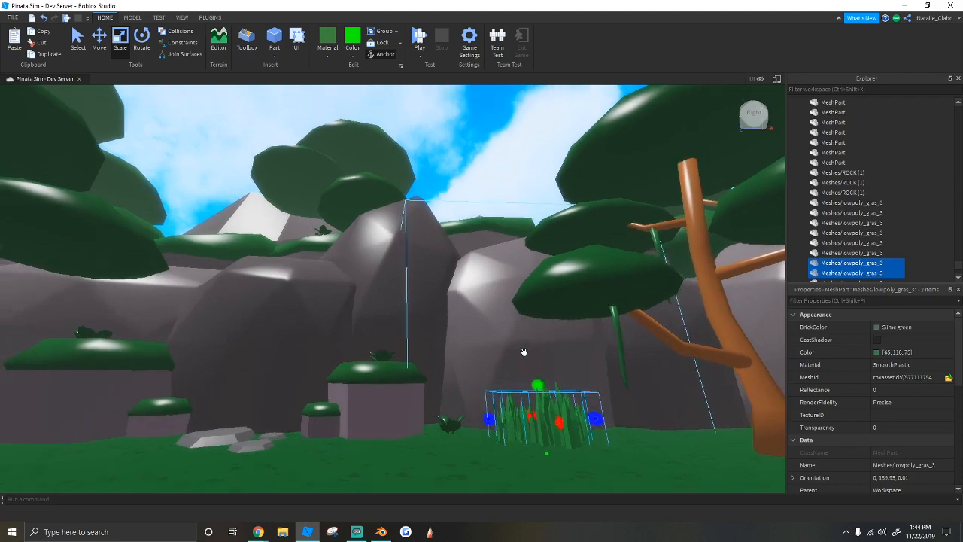
left_click(461, 226)
right_click_drag(459, 224, 467, 175)
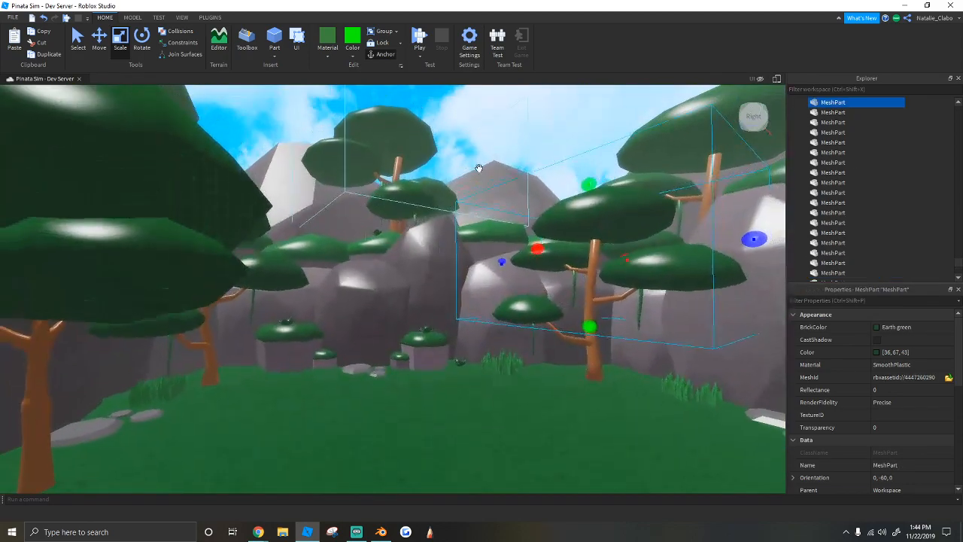
left_click(512, 129)
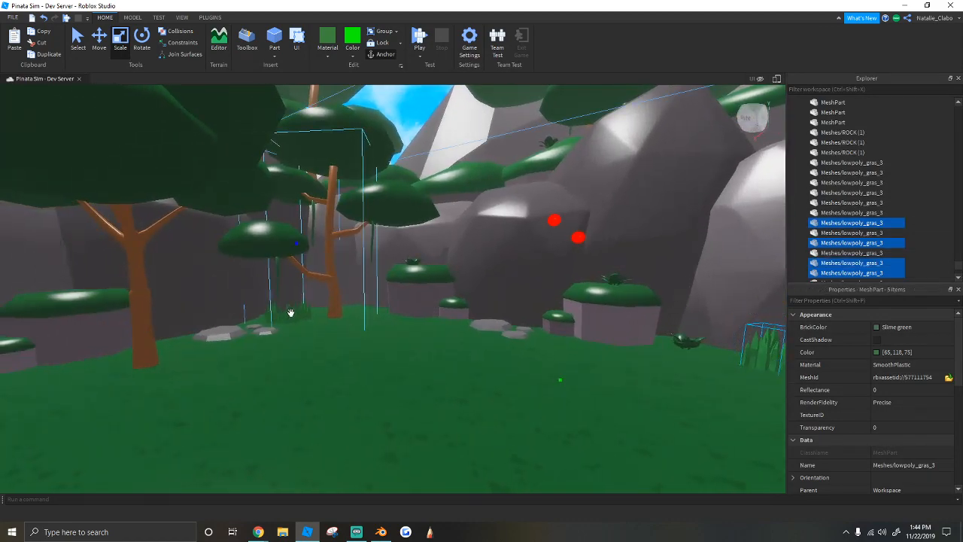
key("w")
right_click_drag(315, 312, 379, 337)
left_click(309, 324, "ctrl")
key("w")
key("w")
right_click_drag(400, 288, 574, 339)
key("s")
left_click(522, 318, "ctrl")
key("s")
left_click(458, 390, "ctrl")
left_click(509, 333, "ctrl")
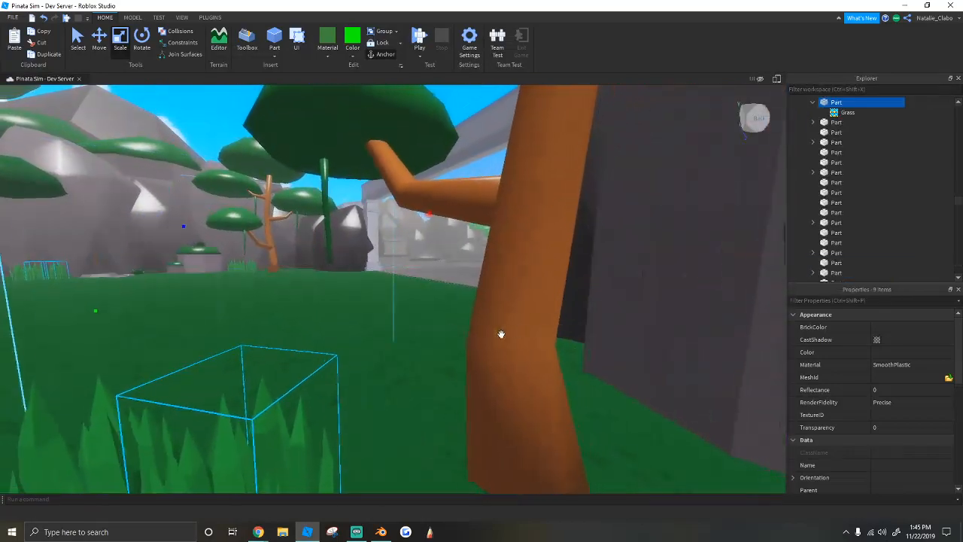
right_click_drag(509, 334, 434, 329)
key("w")
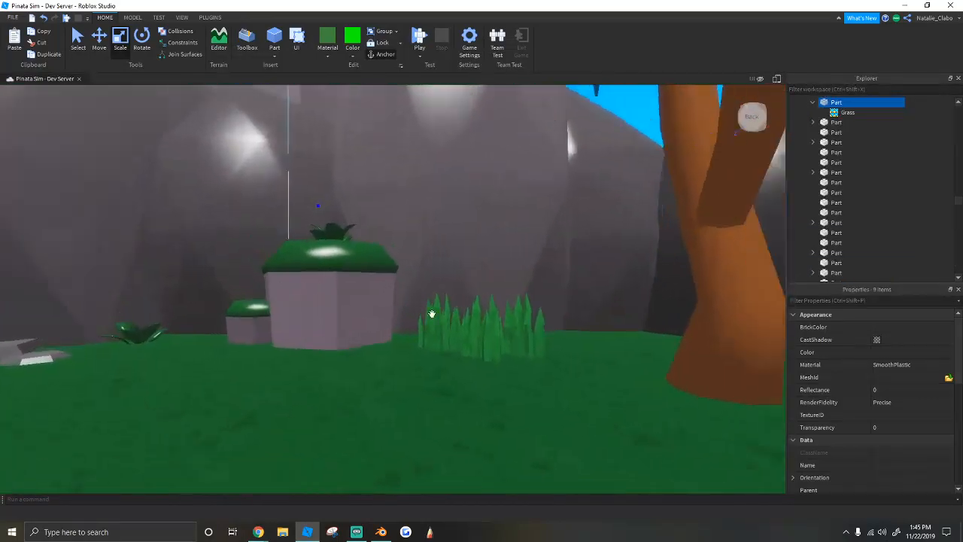
left_click(447, 320, "ctrl")
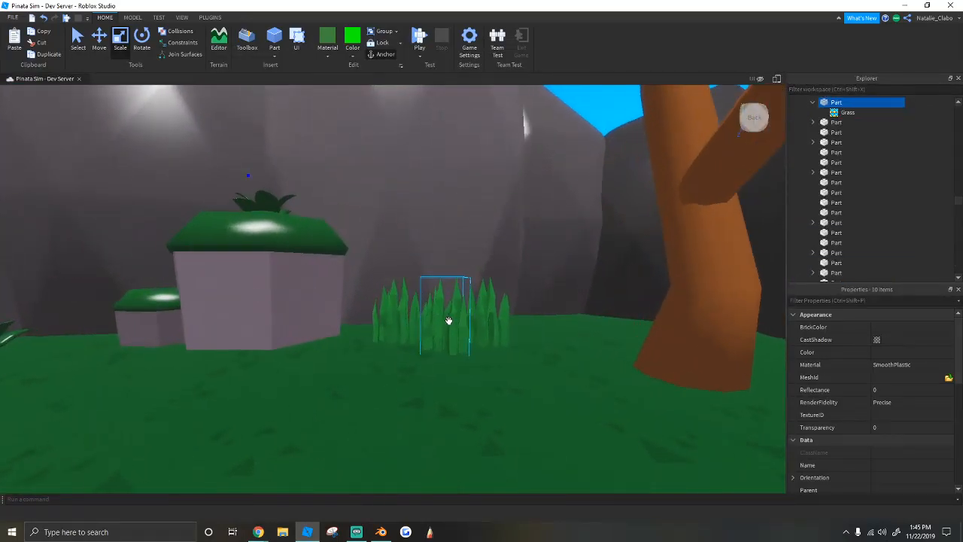
key("s")
key("w")
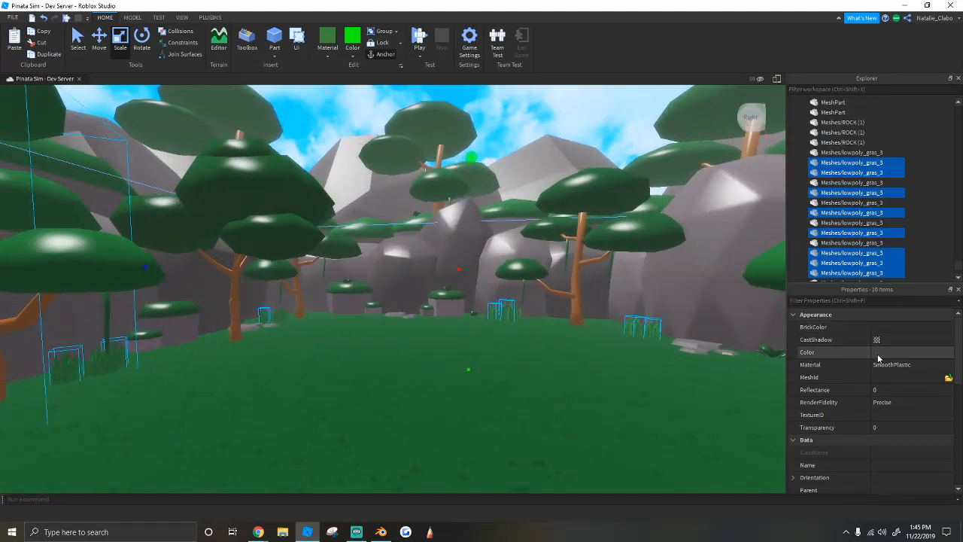
left_click(877, 353)
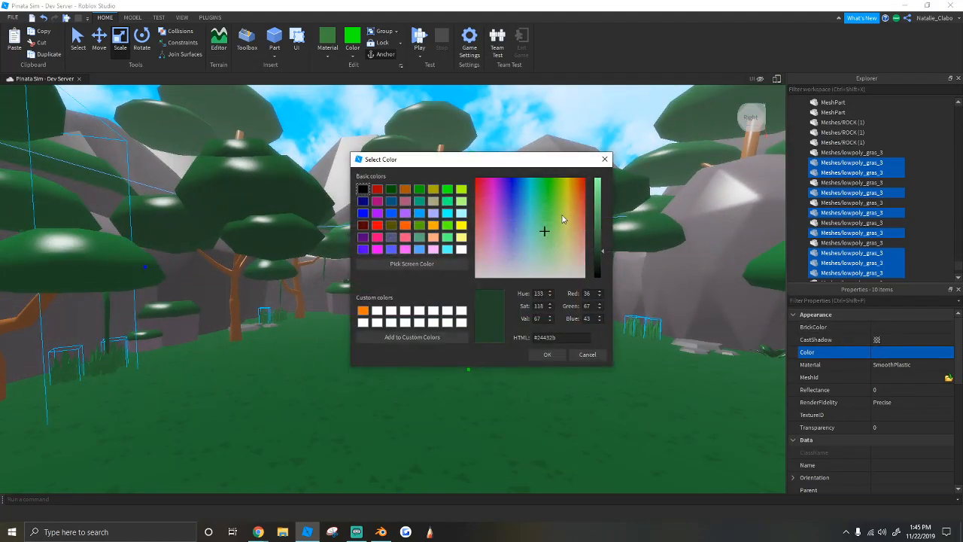
left_click(597, 251)
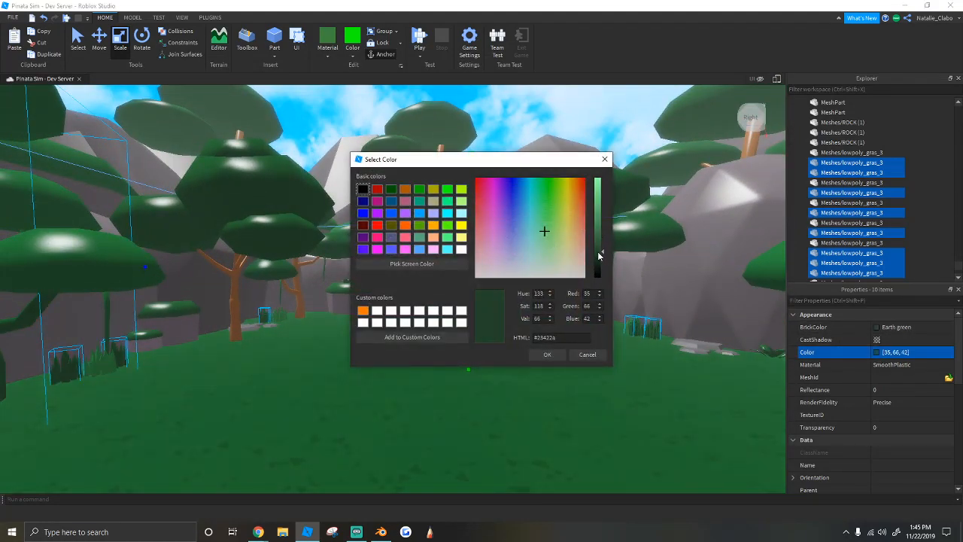
left_click(586, 354)
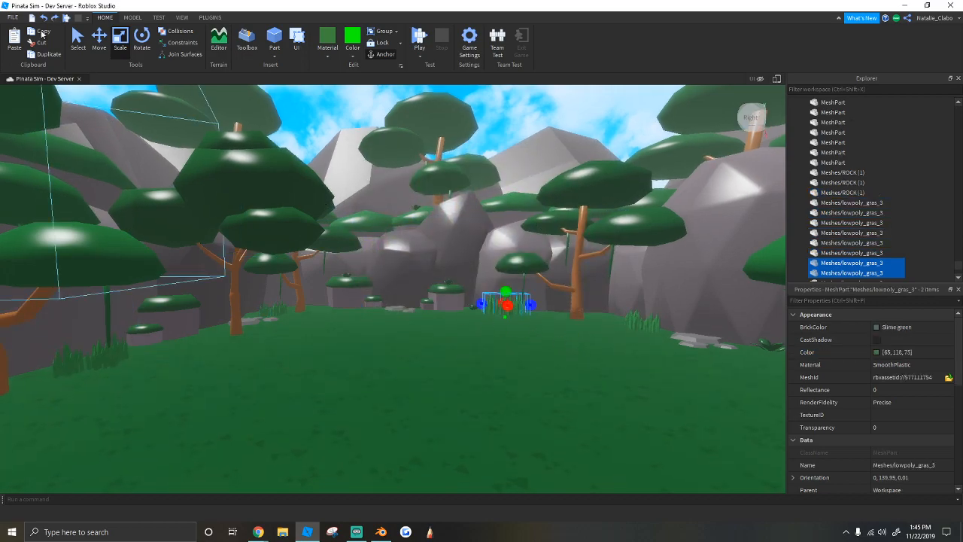
Step: Select seven grass clumps across the groups around the clearing and set their color to 57, 103, 65
right_click_drag(248, 311, 413, 337)
key("w")
left_click(308, 310, "ctrl")
key("w")
key("s")
left_click(514, 374, "ctrl")
left_click(514, 372, "ctrl")
right_click_drag(514, 371, 410, 235)
left_click(411, 237, "ctrl")
key("w")
right_click_drag(468, 286, 434, 292)
key("w")
left_click(429, 318, "ctrl")
left_click(306, 333, "ctrl")
right_click_drag(307, 332, 331, 337)
key("w")
left_click(404, 398, "ctrl")
key("s")
right_click_drag(404, 397, 405, 391)
key("s")
left_click(872, 352)
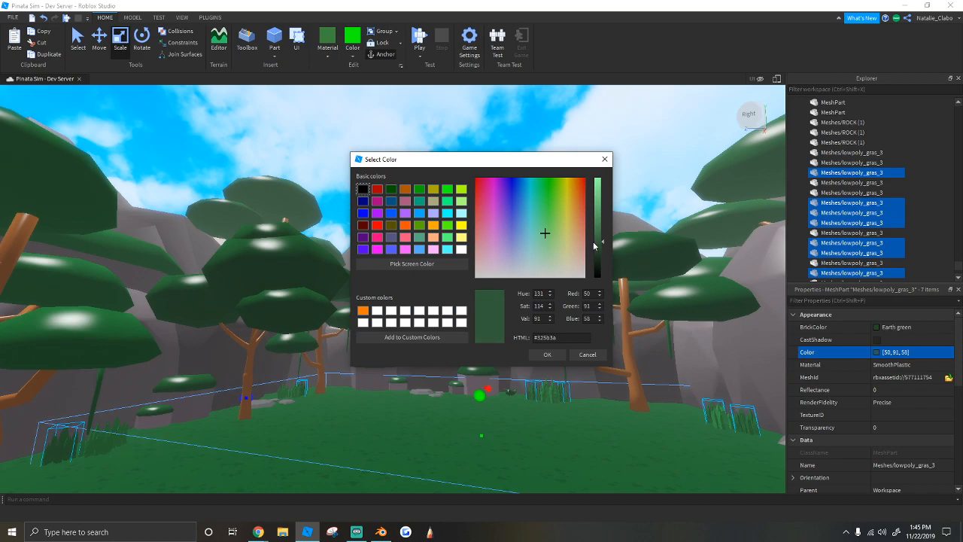
left_click(541, 356)
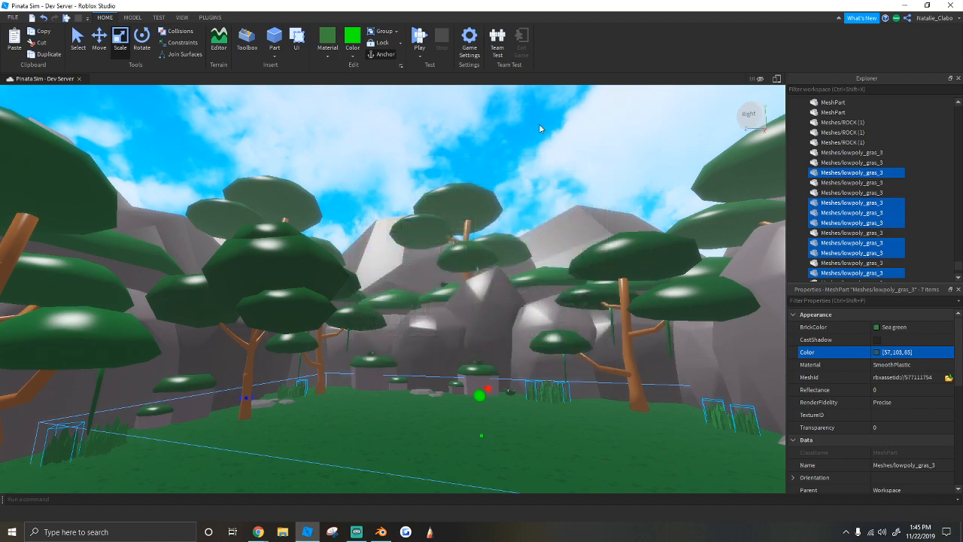
Step: Deselect the grass clumps and check the recolored grass around the clearing
left_click(553, 161)
right_click_drag(554, 164, 555, 164)
key("s")
key("w")
key("w")
key("s")
key("w")
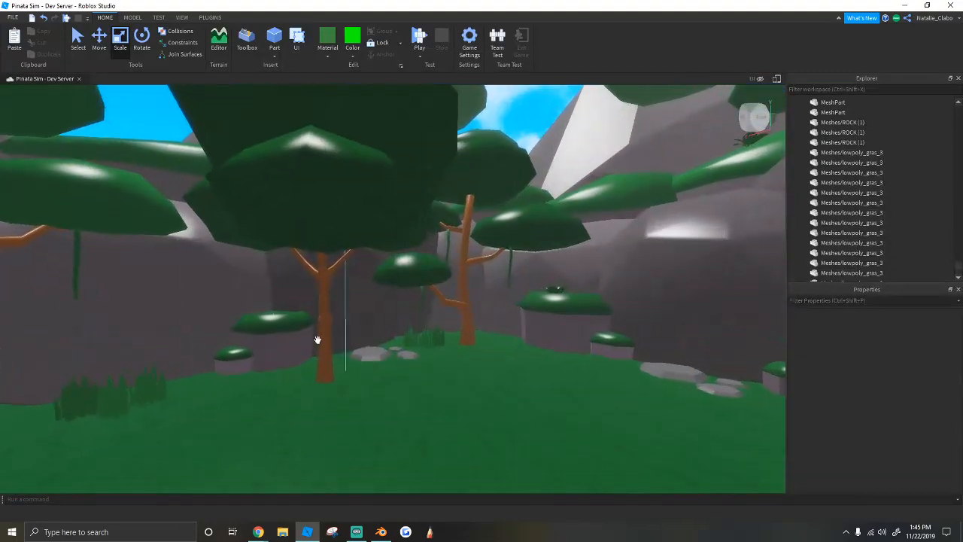
Step: Select the trunks of seven trees around the grassy clearing and set their color to Brown
left_click(316, 344)
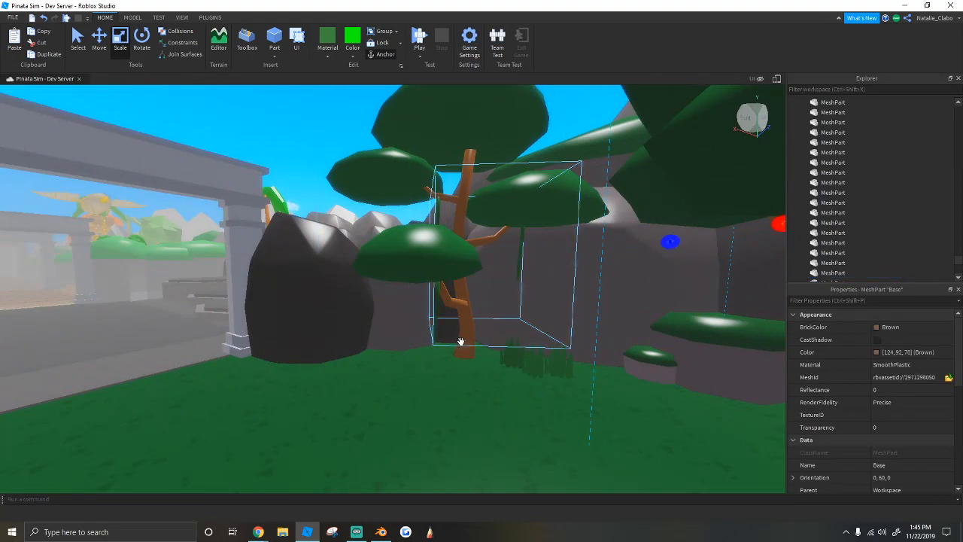
left_click(467, 360, "shift")
right_click_drag(457, 344, 458, 344)
right_click_drag(509, 309, 485, 326)
left_click(511, 308, "shift")
left_click(543, 330, "shift")
key("w")
left_click(467, 396, "shift")
right_click_drag(464, 395, 447, 383)
right_click_drag(457, 310, 458, 310)
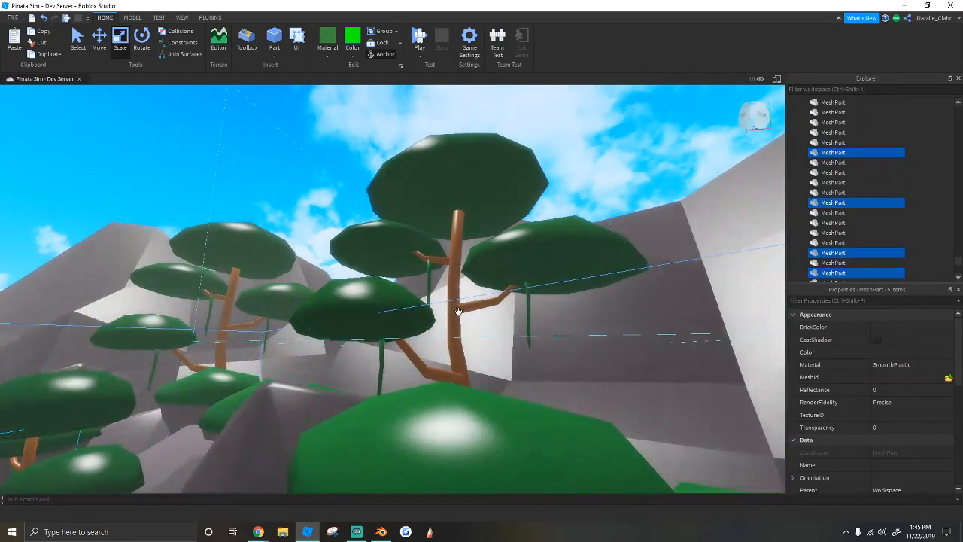
left_click(467, 356, "shift")
key("w")
right_click_drag(449, 350, 458, 379)
left_click(407, 149, "shift")
key("w")
right_click_drag(406, 147, 406, 147)
key("s")
key("w")
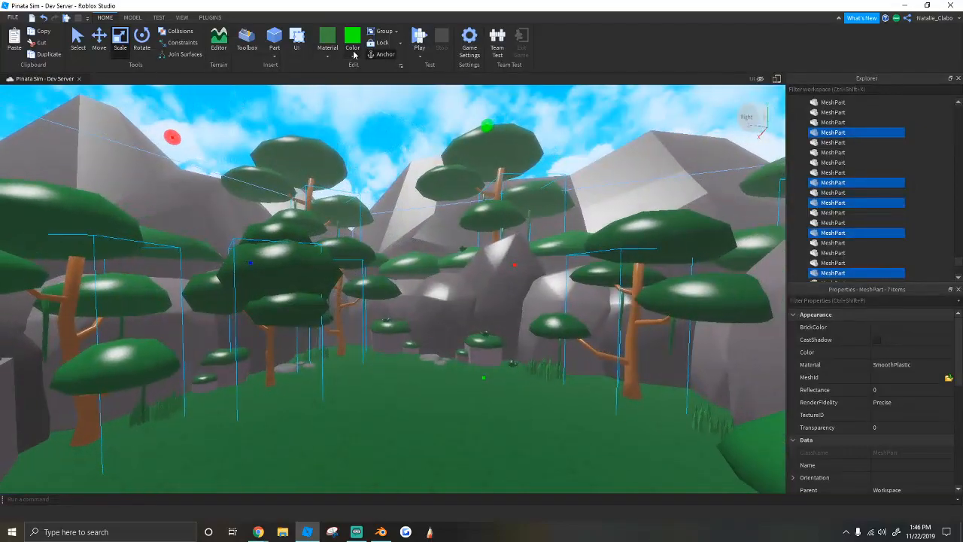
right_click_drag(459, 184, 447, 178)
key("w")
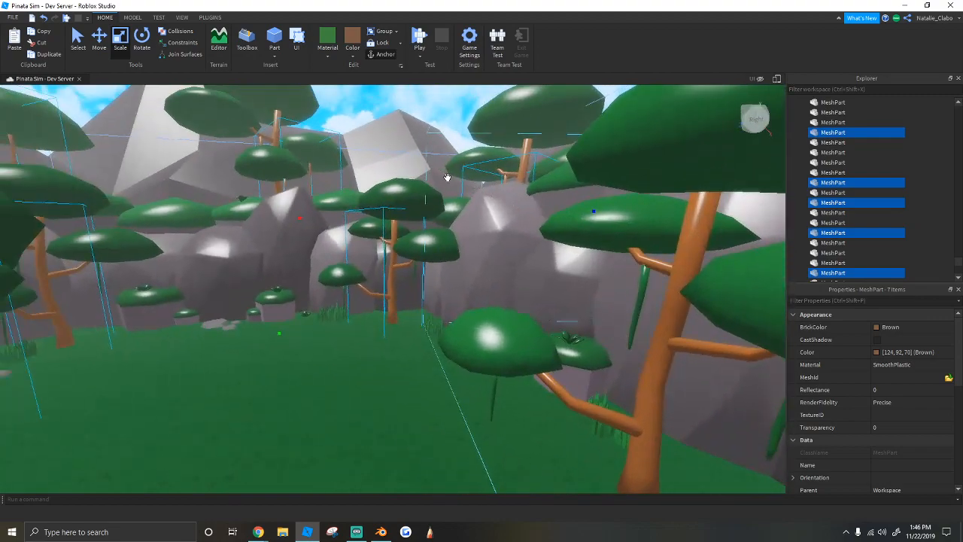
Step: Try a darker brown with RGB 89, 66, 50 on the selected tree trunks
left_click(890, 351)
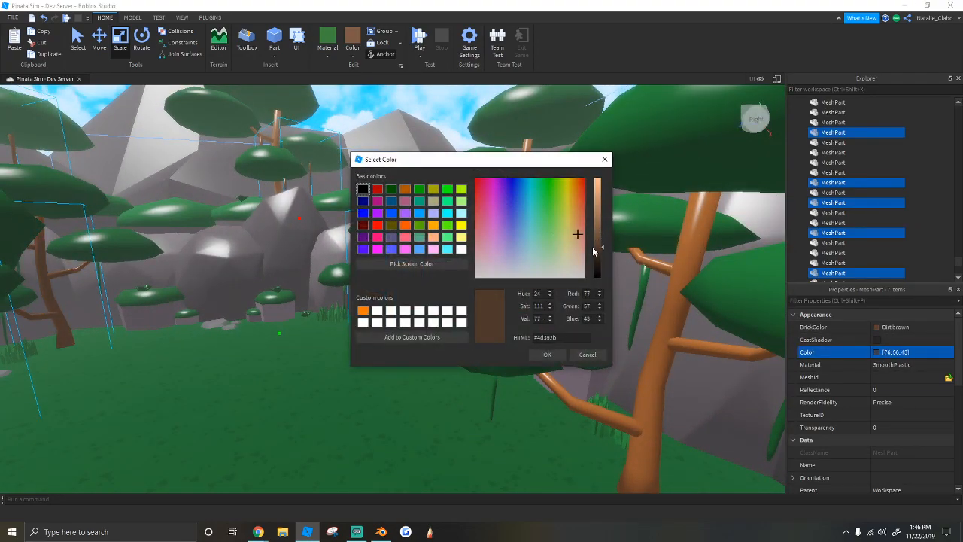
left_click_drag(593, 245, 595, 242)
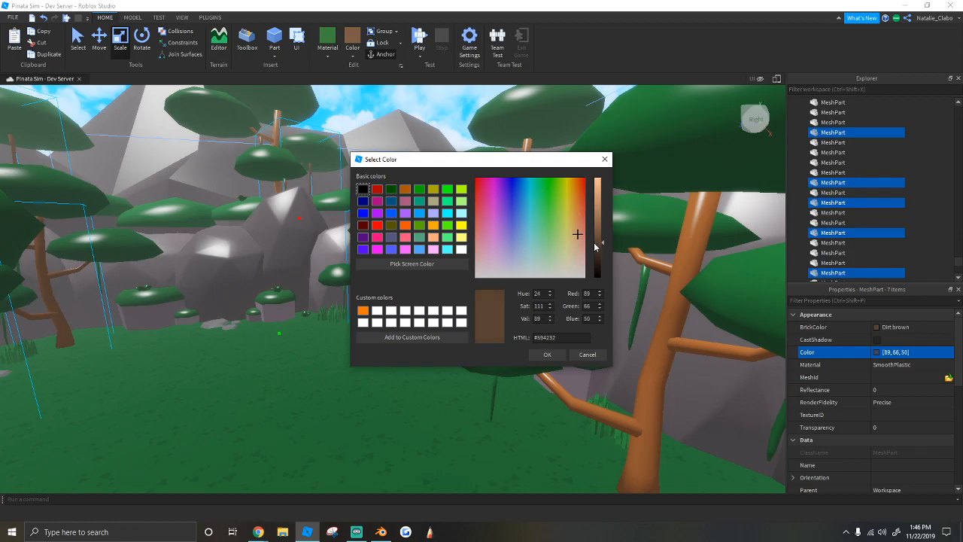
left_click(554, 355)
right_click_drag(552, 322, 487, 287)
key("w")
key("w")
key("w")
key("s")
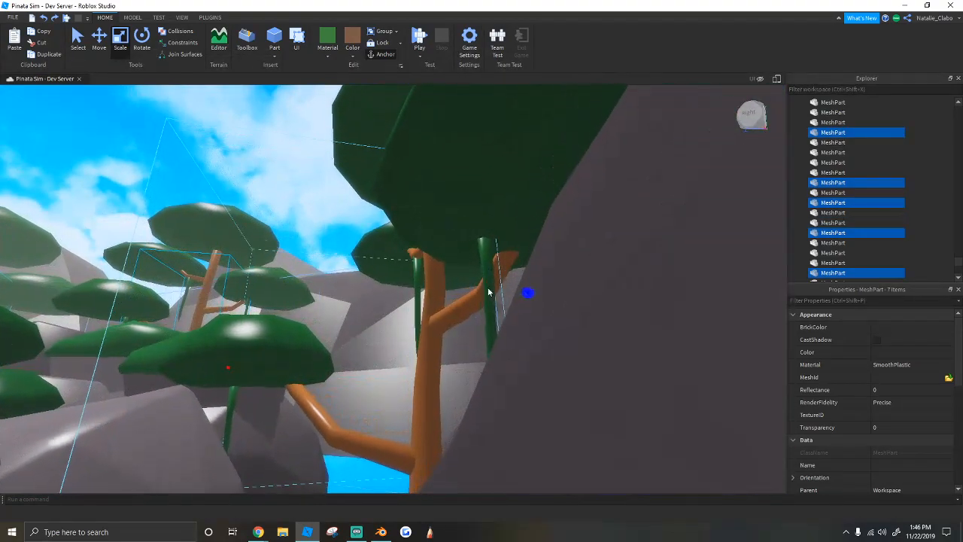
key("s")
right_click_drag(476, 346, 440, 389)
Step: Select the tree trunks around the clearing again, try to recolor them with 124, 92, 70, and undo it
left_click(399, 214)
right_click_drag(399, 214, 391, 220)
key("w")
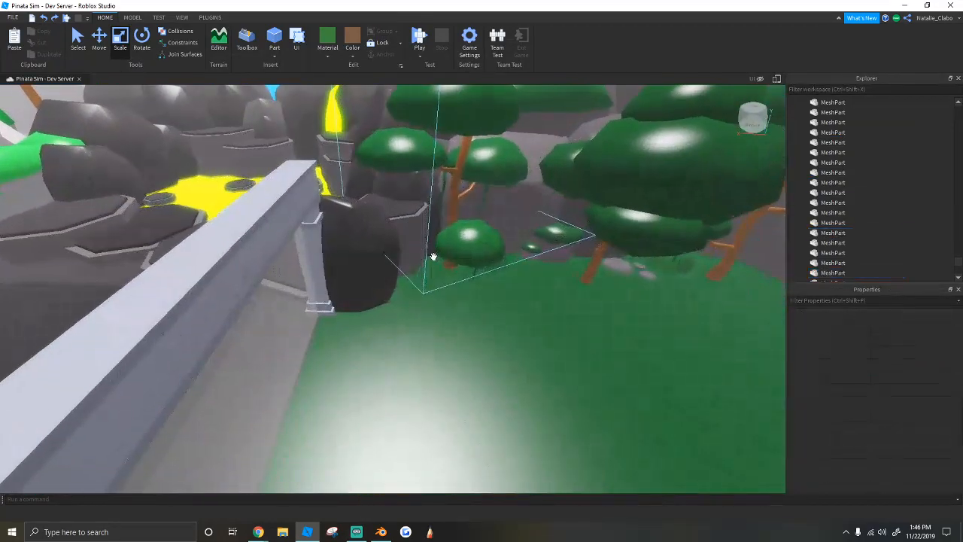
key("w")
key("w")
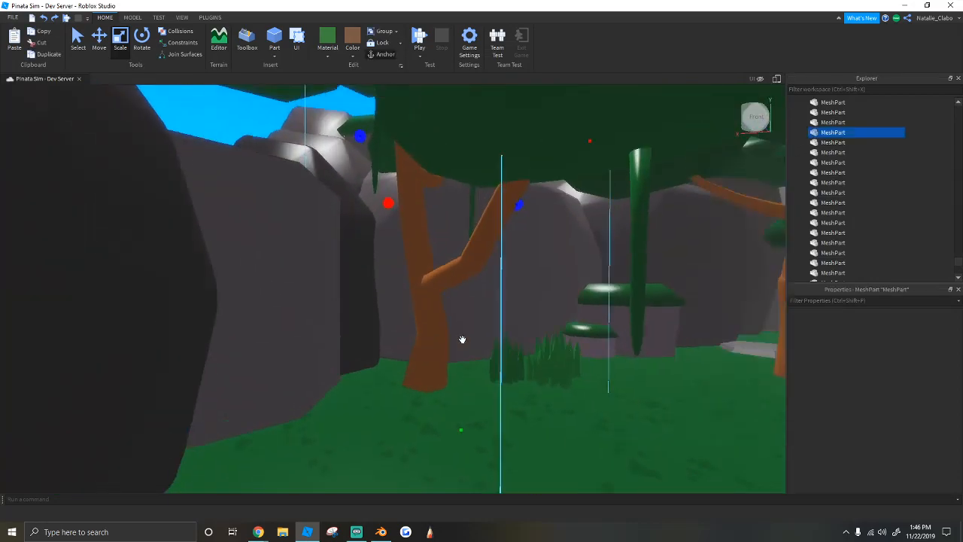
left_click(442, 348)
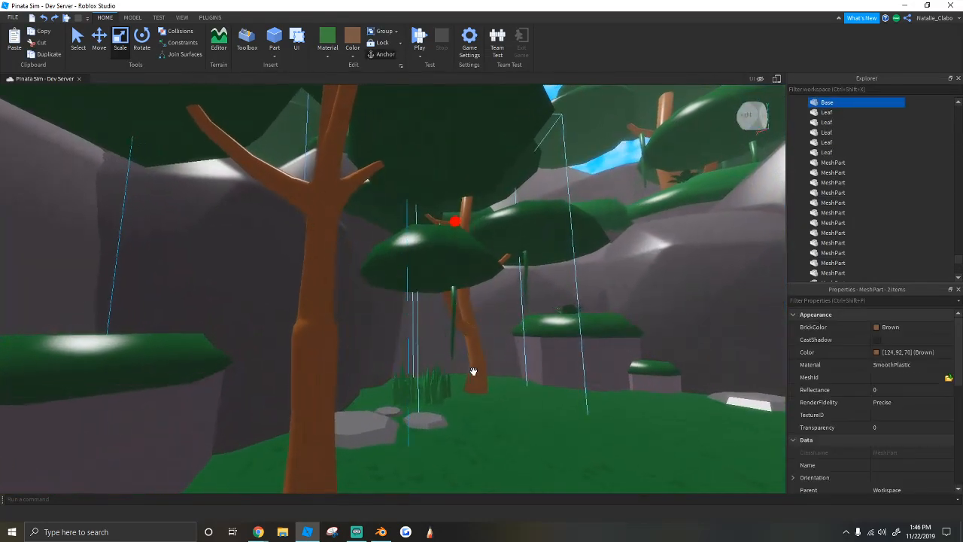
left_click(473, 372, "ctrl")
right_click_drag(474, 372, 475, 371)
key("w")
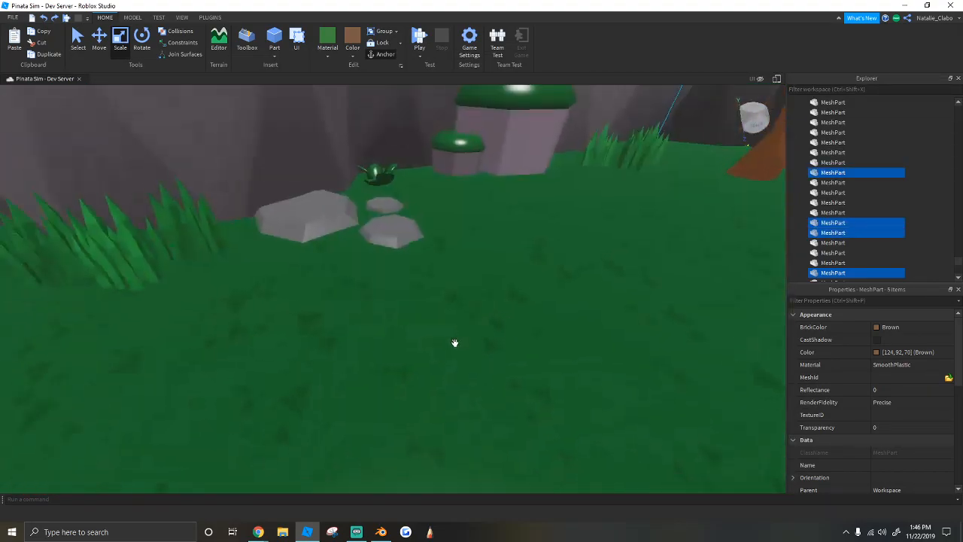
key("s")
right_click_drag(454, 342, 463, 334)
key("w")
left_click(464, 336, "ctrl")
key("w")
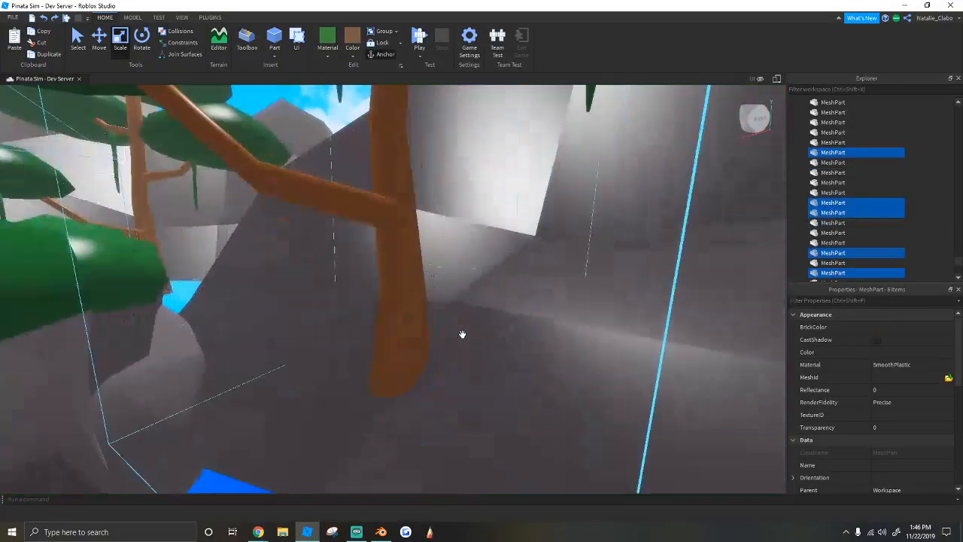
left_click(511, 441, "ctrl")
key("w")
right_click_drag(511, 441, 436, 402)
left_click(443, 404, "ctrl")
key("w")
key("s")
key("s")
right_click_drag(474, 280, 475, 281)
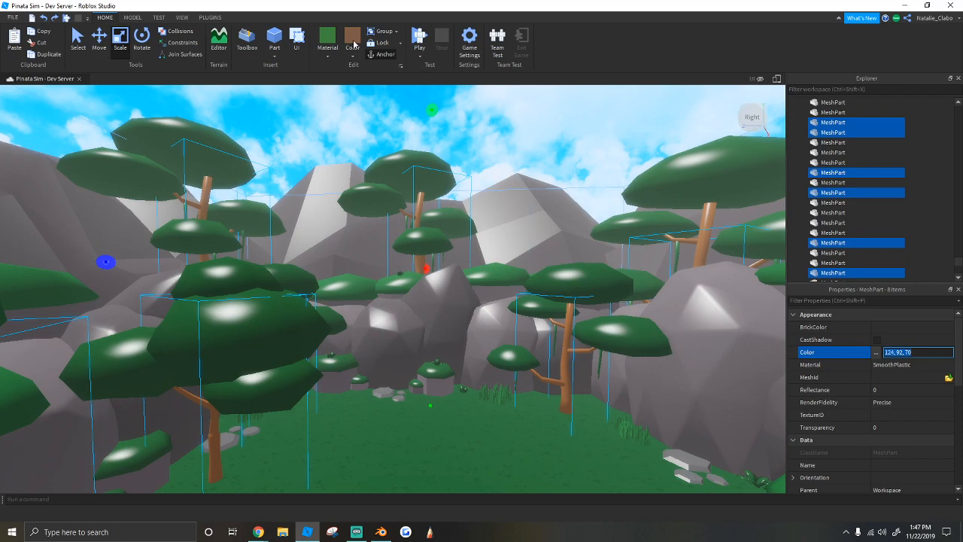
right_click_drag(660, 288, 659, 288)
key("ctrl+z")
left_click(320, 123)
Step: Set the color of a single tree trunk beside the clearing to dark brown, RGB 84, 62, 47
right_click_drag(519, 339, 520, 339)
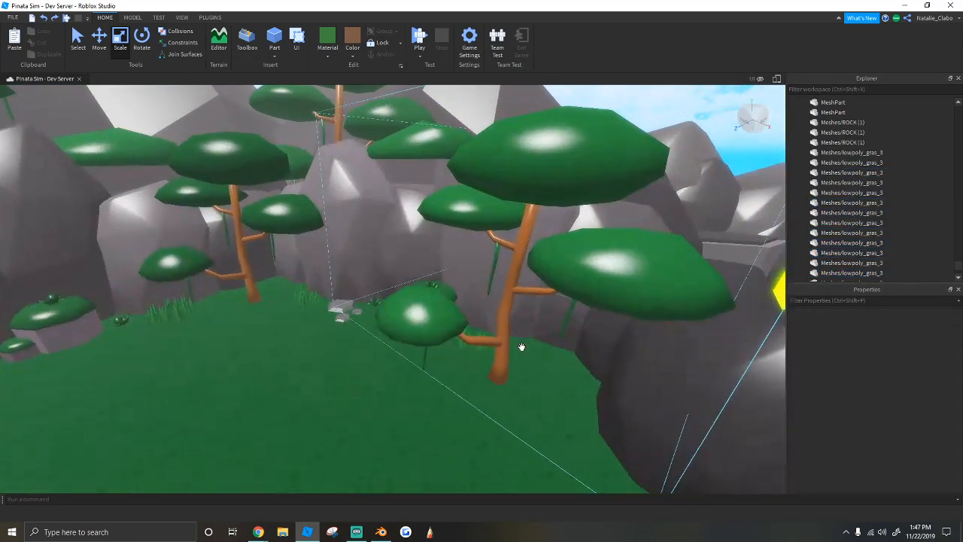
key("w")
right_click_drag(365, 274, 384, 290)
left_click(55, 20)
key("w")
left_click(422, 223)
right_click_drag(421, 223, 406, 290)
left_click(402, 281)
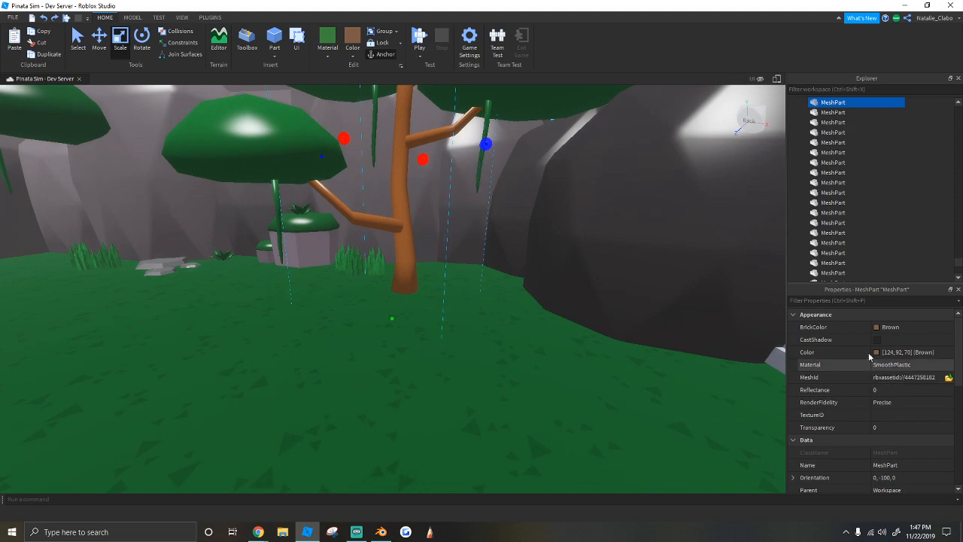
left_click(877, 352)
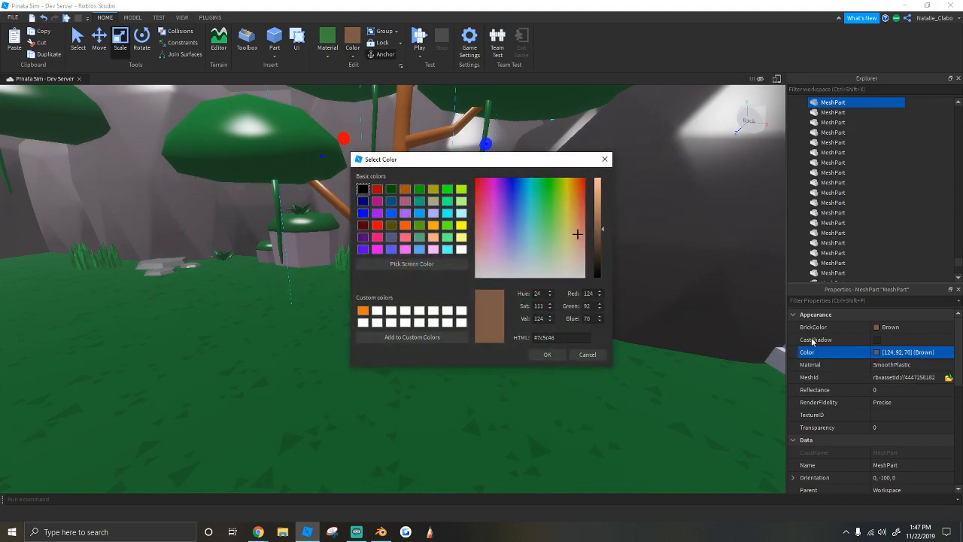
left_click_drag(598, 243, 598, 249)
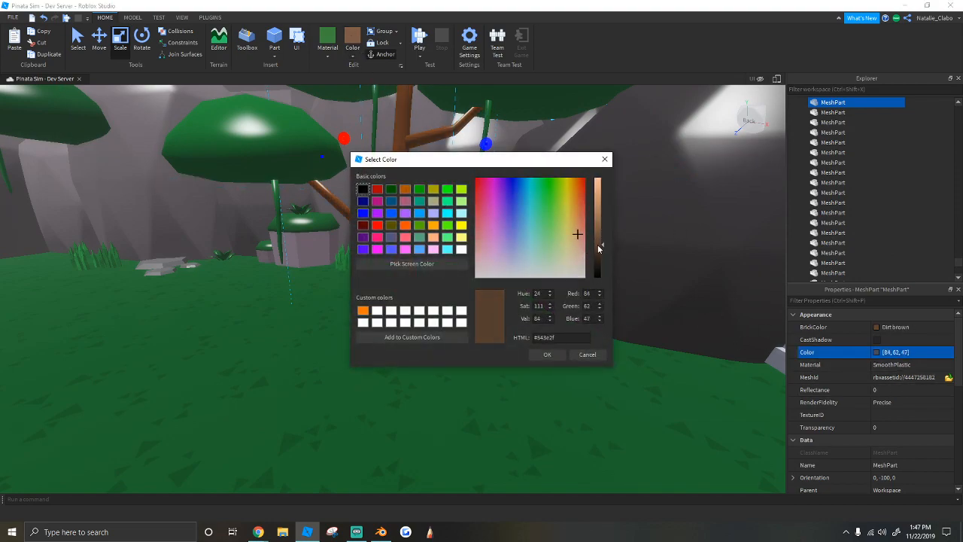
left_click(547, 354)
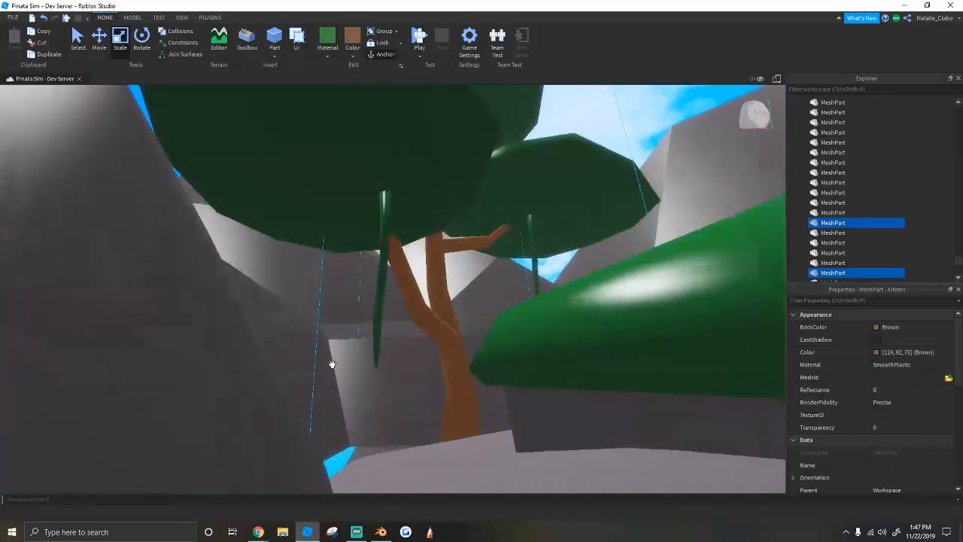
Step: Select the remaining tree trunks around the clearing and recolor them a darker brown
key("w")
right_click_drag(332, 364, 352, 380)
left_click(352, 382, "ctrl")
key("w")
key("w")
left_click(378, 350, "ctrl")
right_click_drag(377, 350, 378, 348)
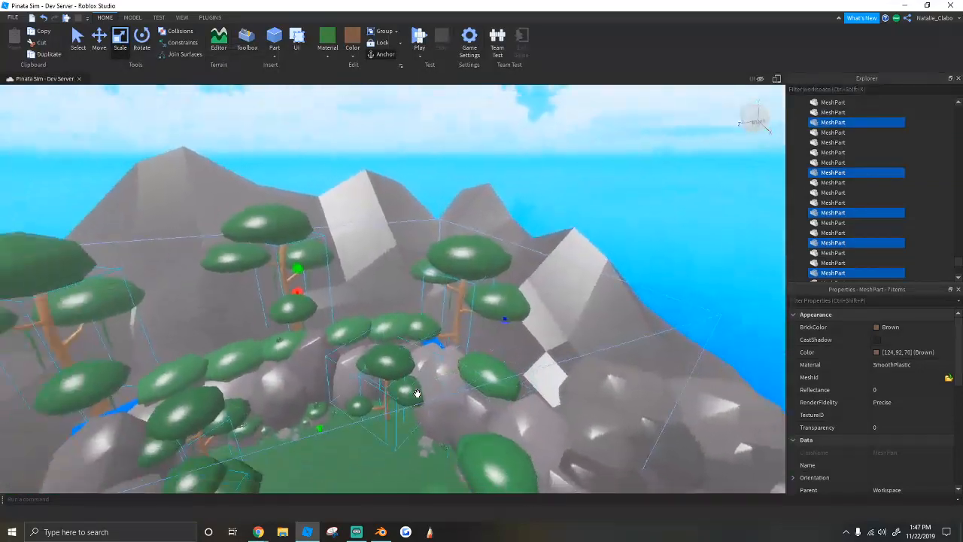
right_click_drag(417, 393, 421, 394)
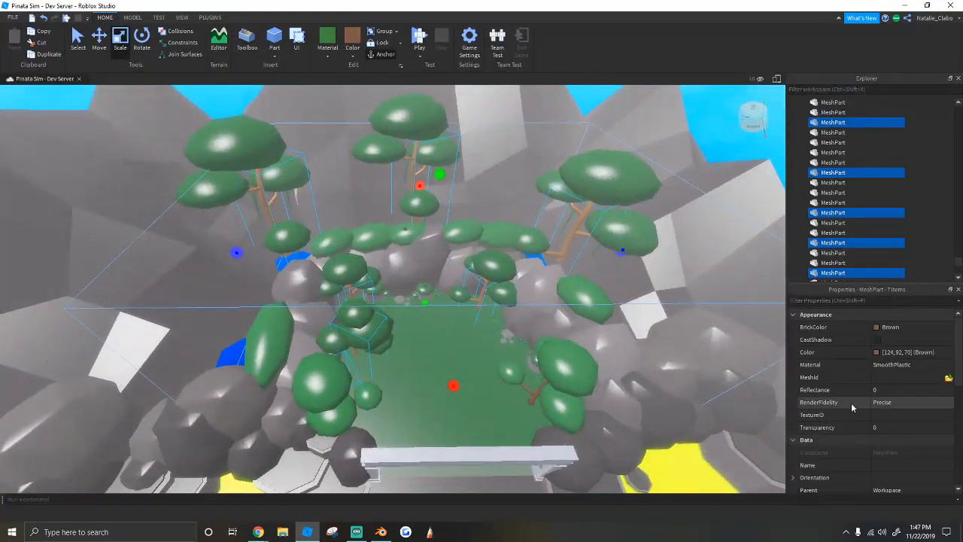
right_click_drag(389, 223, 389, 220)
left_click(424, 181)
Step: Examine the recolored trunks among the trees and rocks from ground level and from above the clearing
right_click_drag(431, 264, 433, 267)
scroll(433, 267, "up", 3)
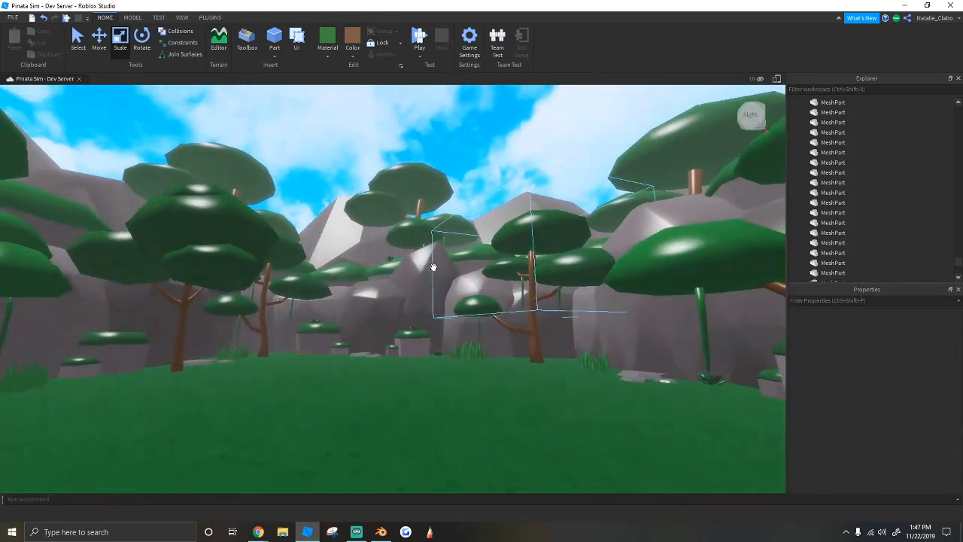
scroll(433, 267, "down", 4)
scroll(194, 279, "up", 3)
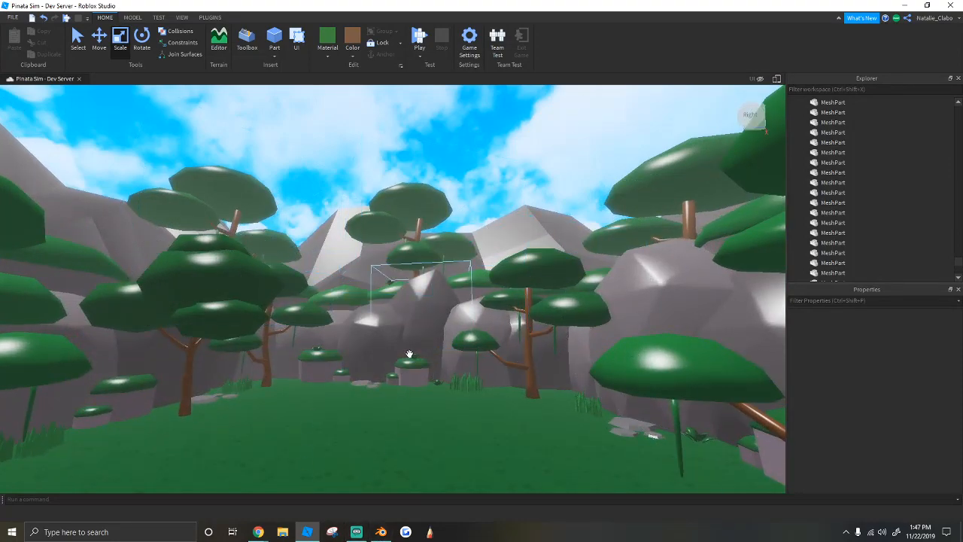
right_click_drag(420, 328, 419, 328)
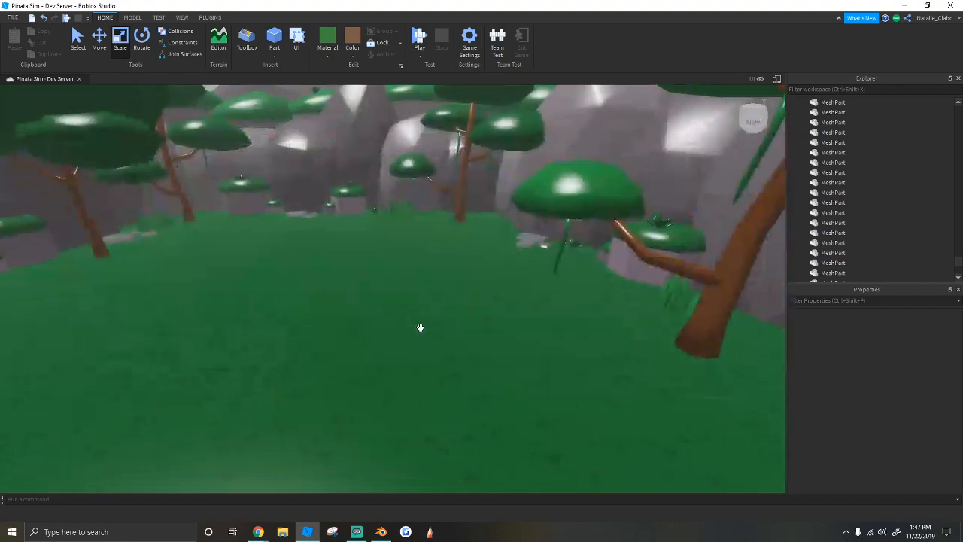
scroll(419, 328, "down", 8)
scroll(298, 120, "up", 3)
scroll(298, 121, "up", 5)
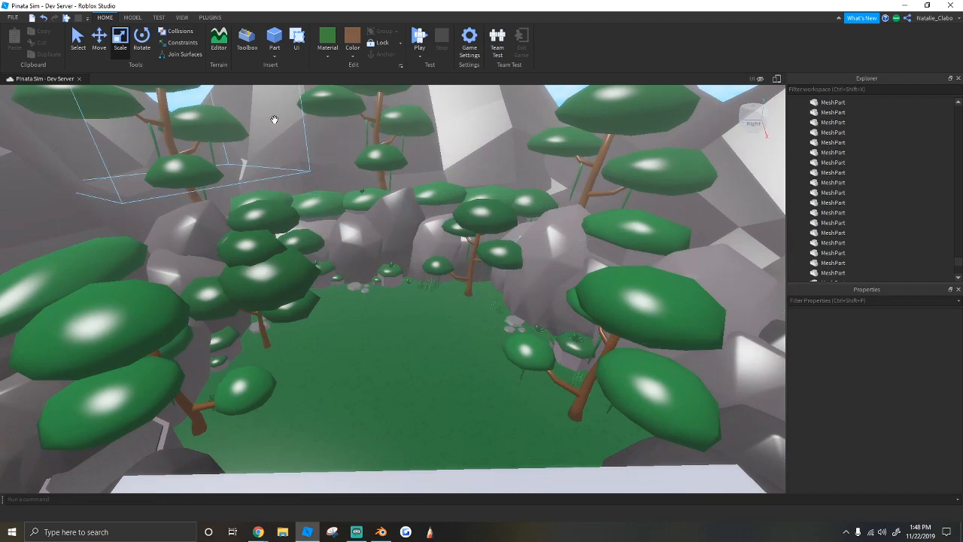
left_click(246, 42)
left_click(144, 113)
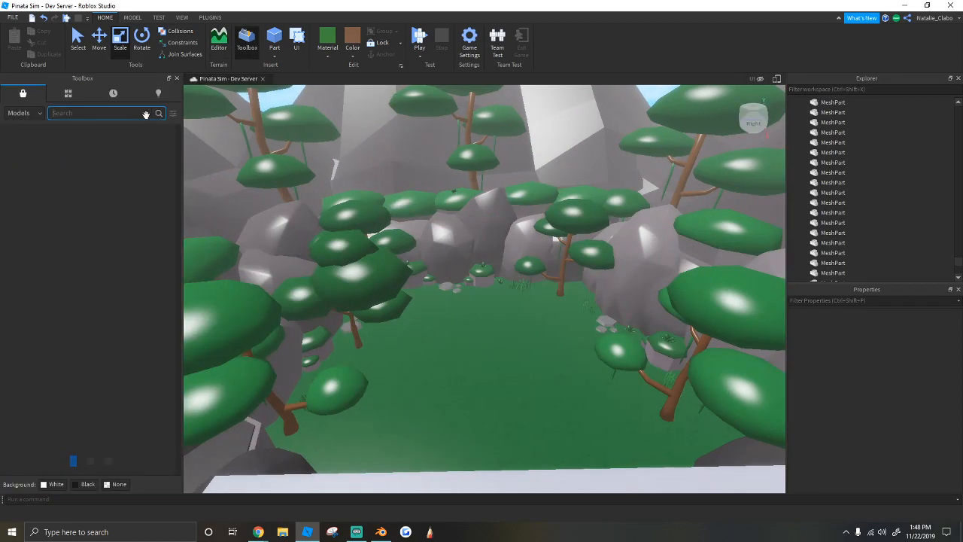
left_click(177, 78)
right_click_drag(324, 209, 333, 219)
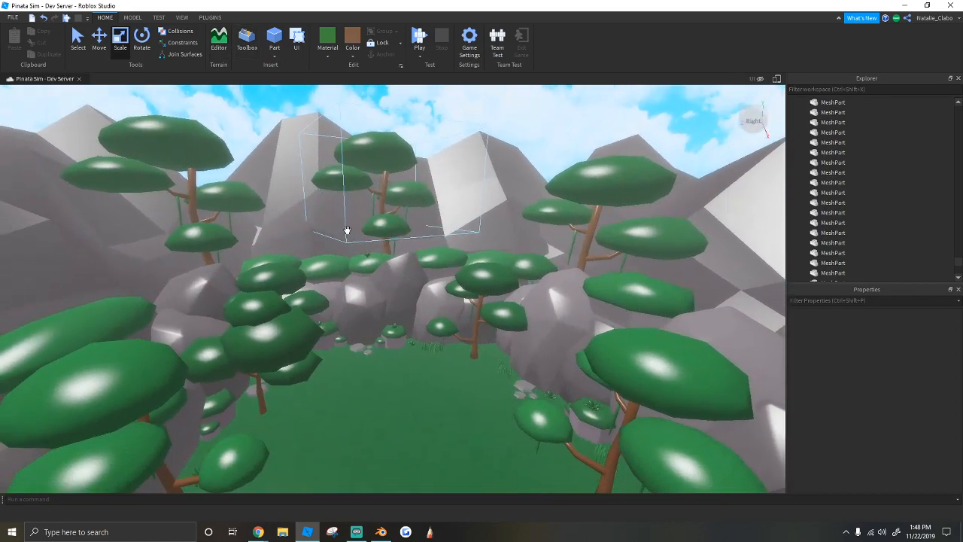
right_click_drag(433, 352, 424, 379)
Step: Switch to Blender and delete all objects of the tree model from the scene
left_click(376, 534)
scroll(411, 267, "down", 8)
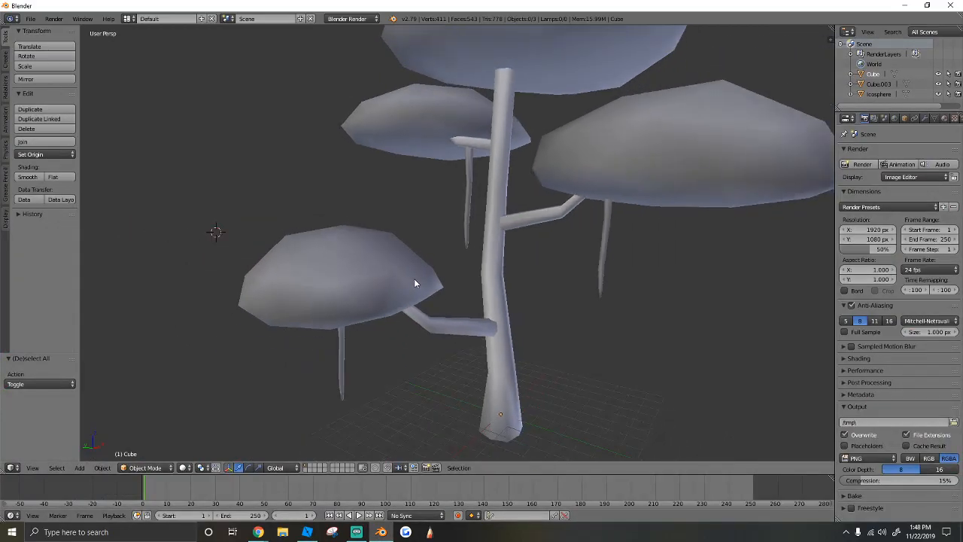
key("z")
key("z")
key("x")
left_click(443, 259)
key("shift+f")
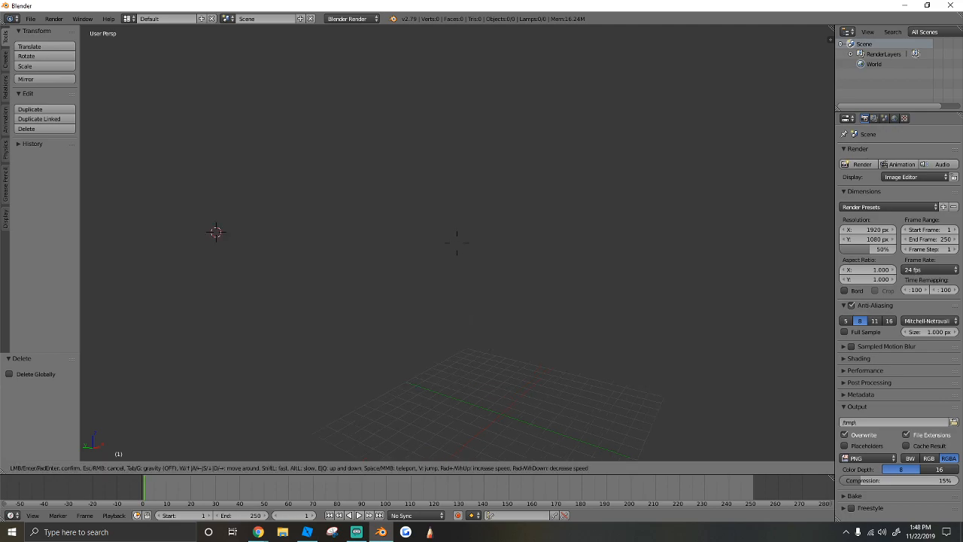
key("Escape")
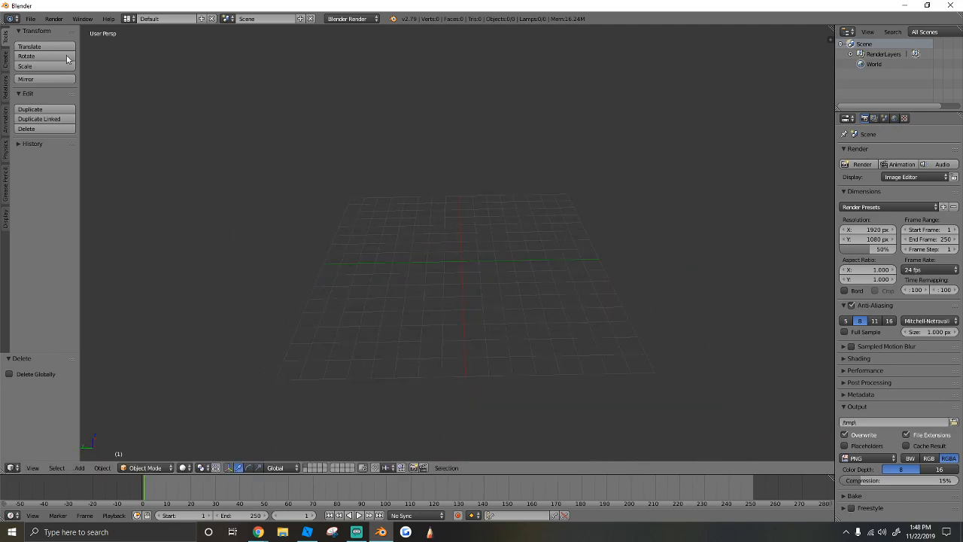
left_click(5, 60)
left_click(43, 67)
scroll(204, 194, "down", 3)
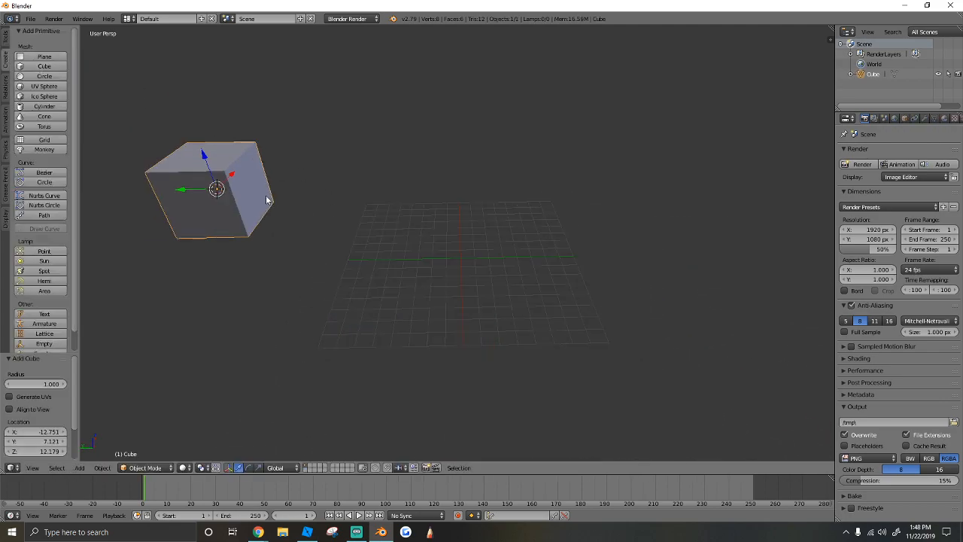
key("g")
key("y")
left_click(567, 207)
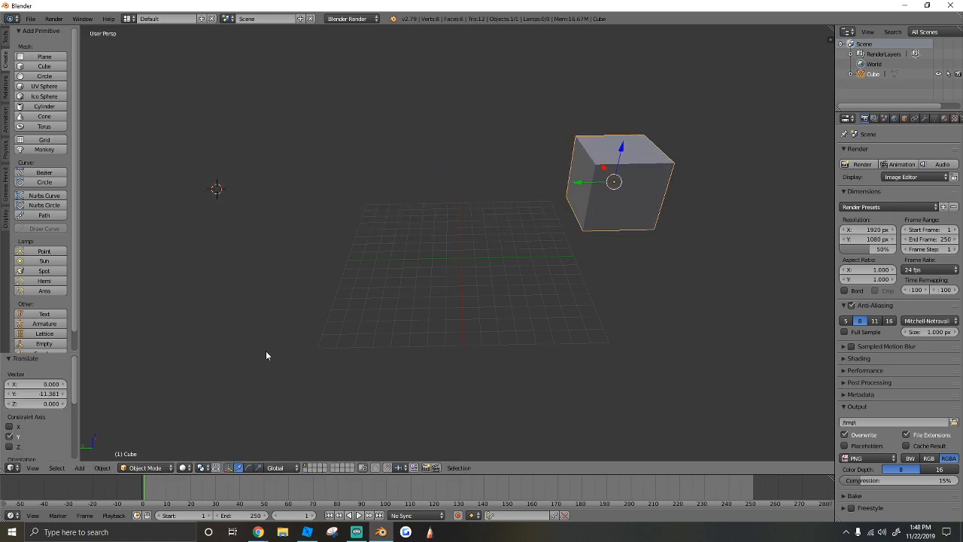
key("x")
left_click(423, 279)
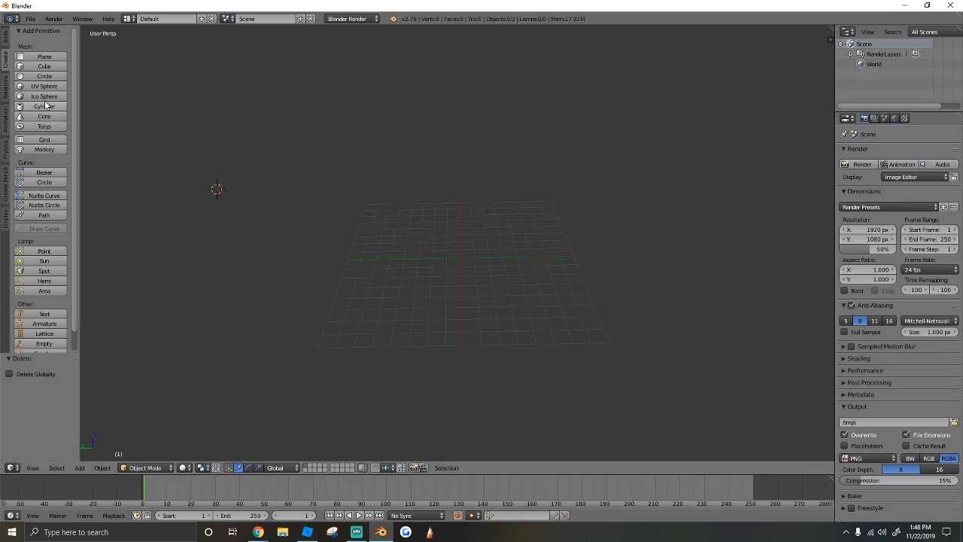
Step: Add a cylinder mesh and rotate it 90° about the global X axis
left_click(45, 106)
type("rx")
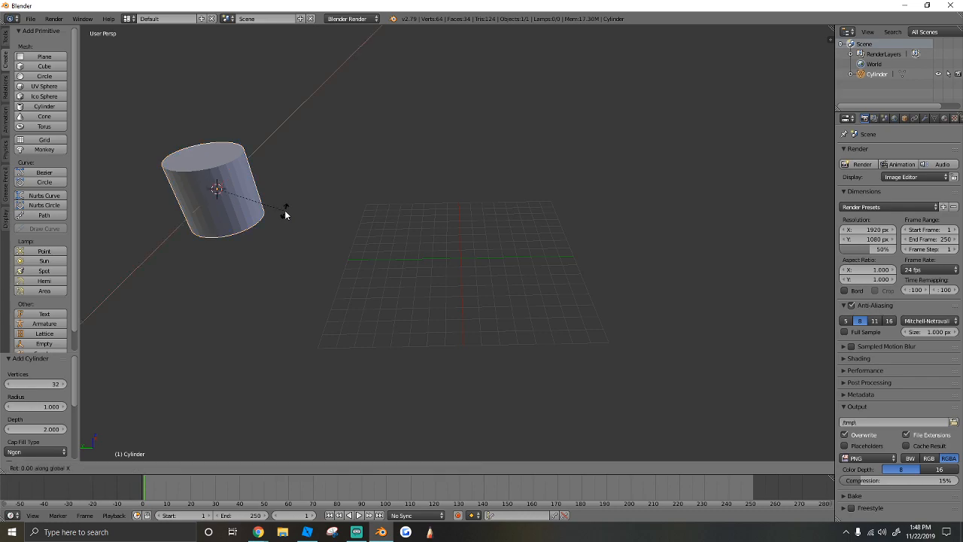
type("90")
key("Return")
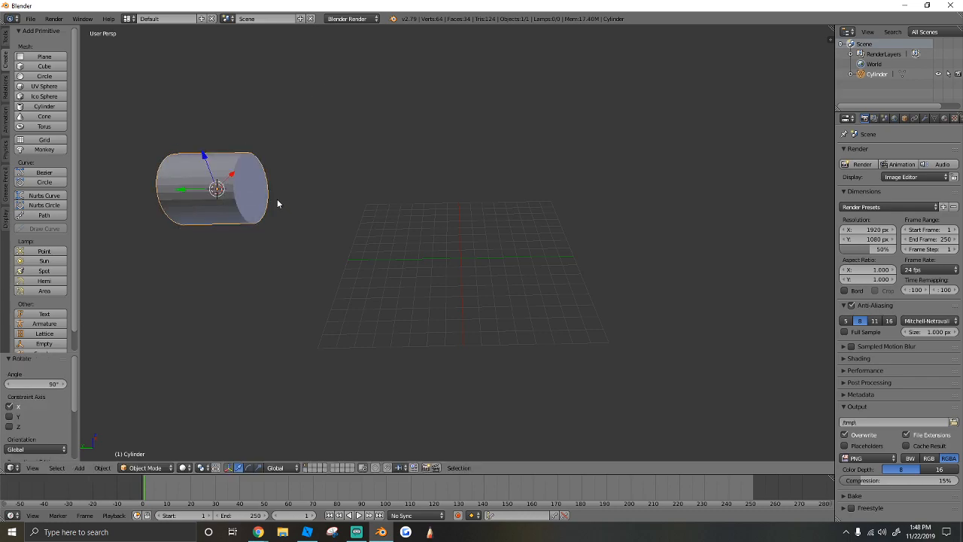
Step: Delete the rotated cylinder and add a new one with 9 vertices
key("x")
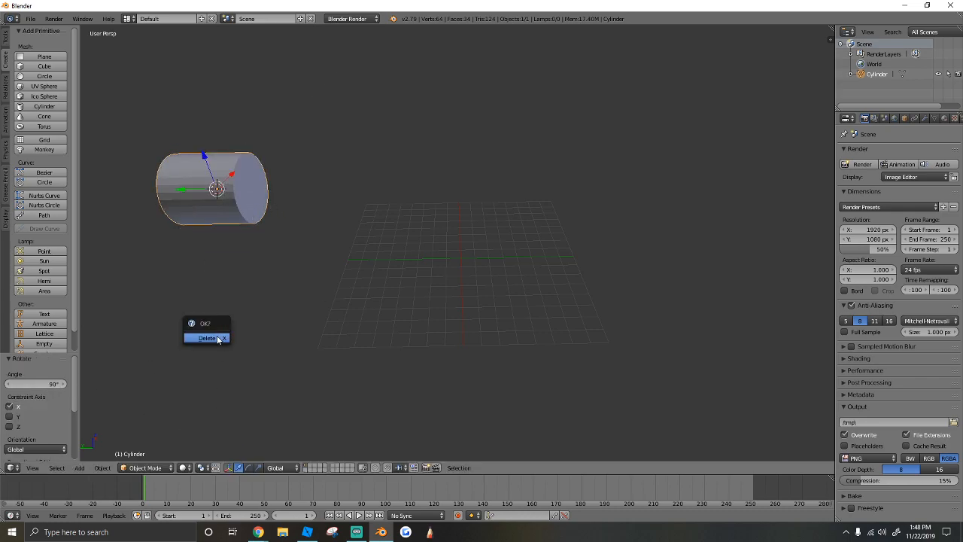
left_click(207, 338)
left_click(37, 107)
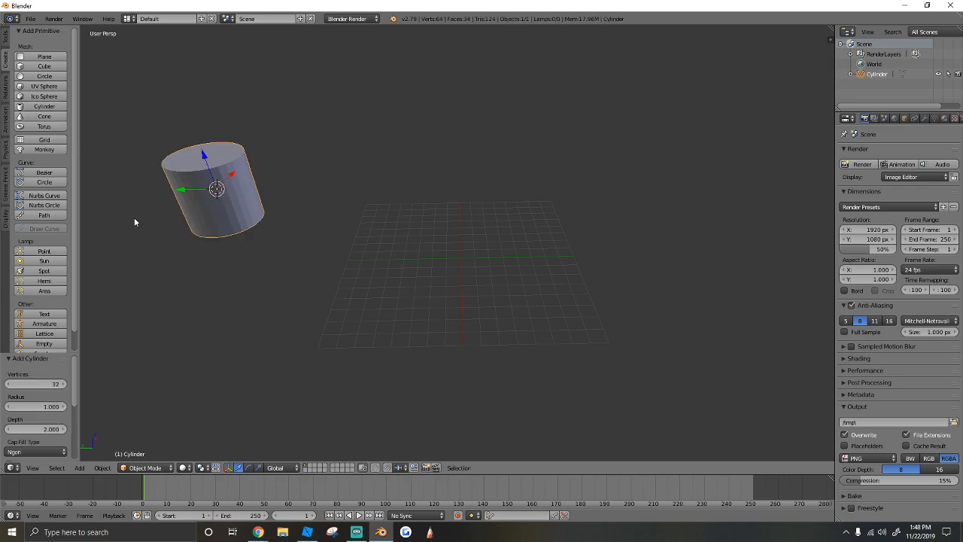
left_click_drag(34, 385, 31, 384)
Step: Rotate the 9-sided cylinder 90° about the global X axis
key("r")
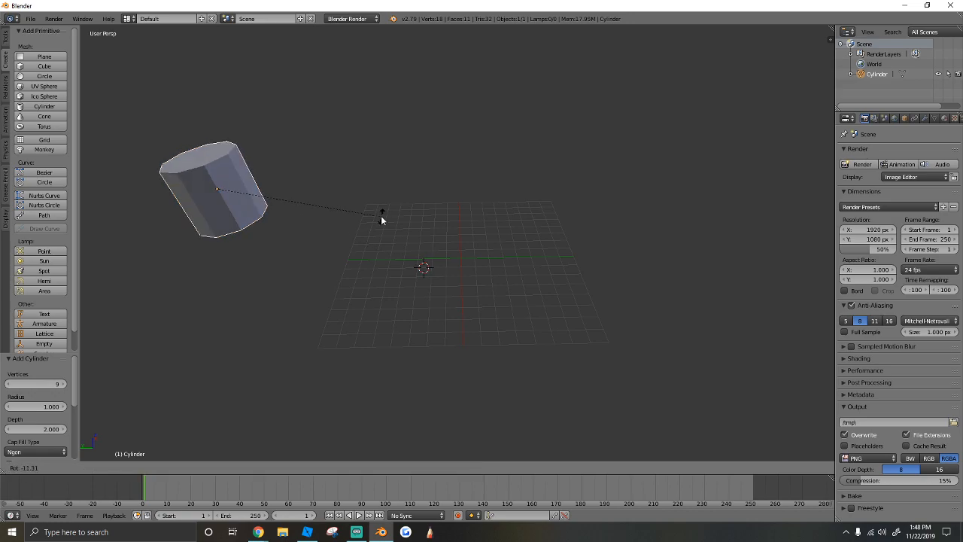
left_click(381, 220)
key("r")
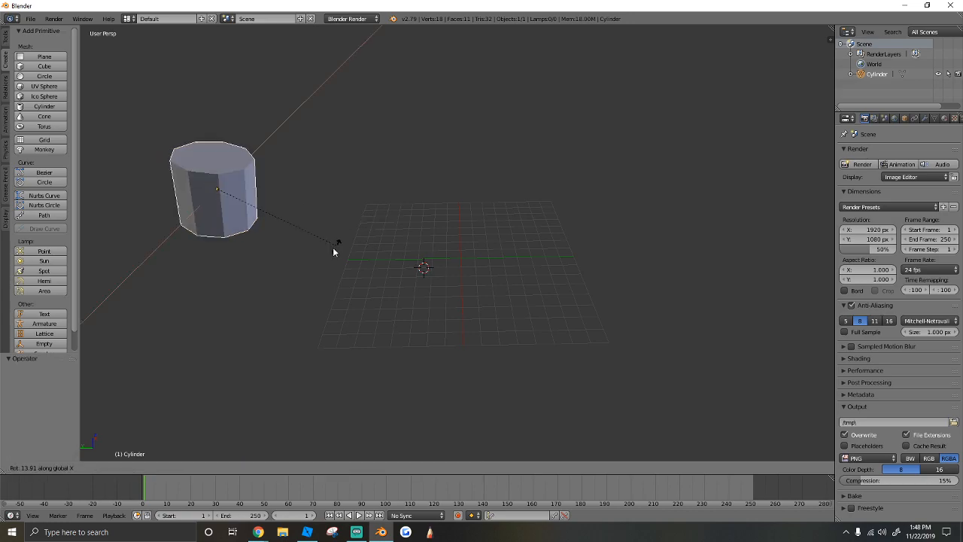
right_click(319, 247)
type("rx")
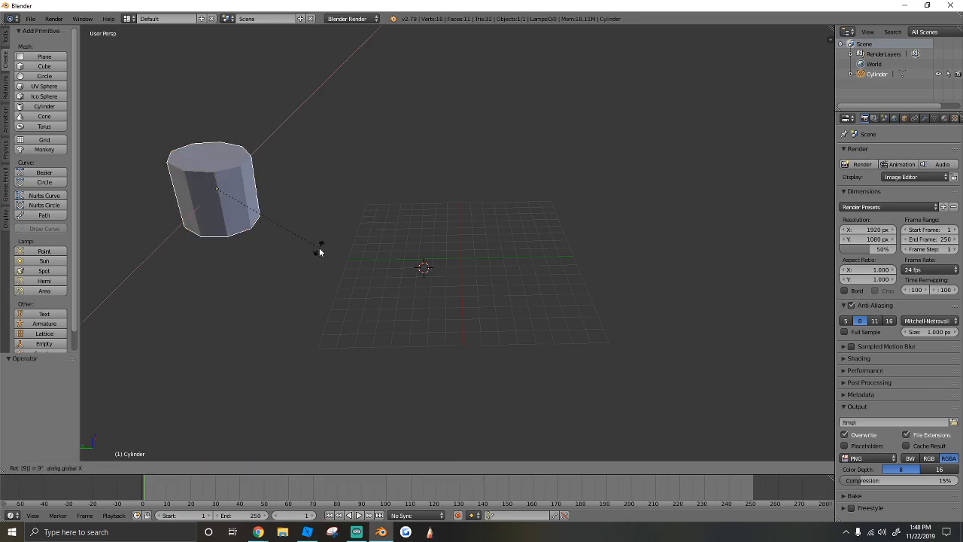
type("90")
key("Return")
Step: Enter Edit Mode, select the cylinder's whole mesh and scale it down
left_click(145, 467)
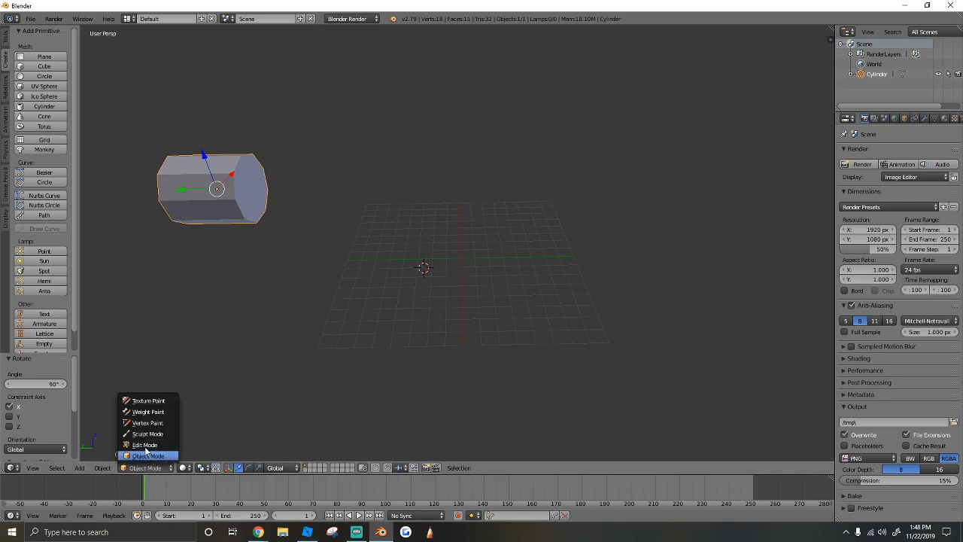
left_click(151, 442)
right_click(250, 190)
key("a")
key("a")
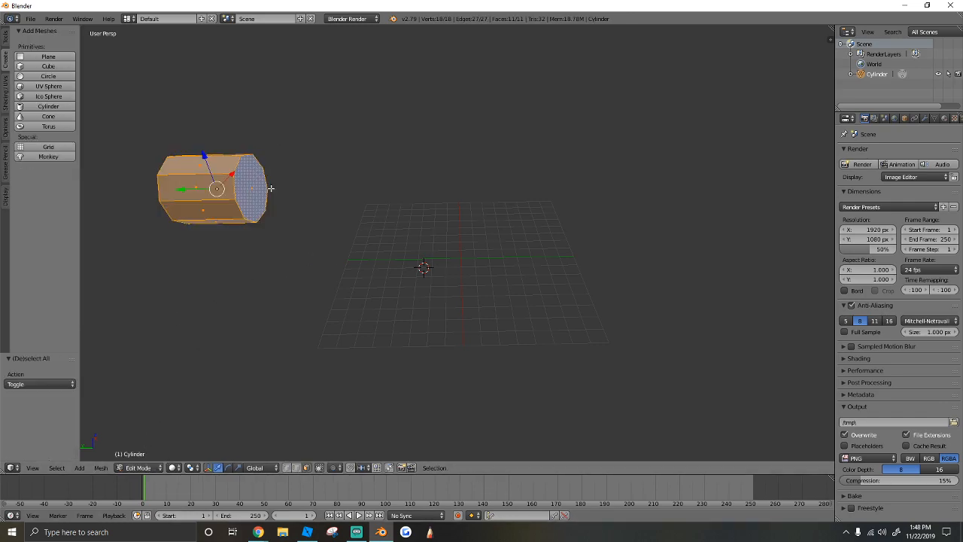
key("s")
left_click(237, 188)
Step: Move the cylinder's end face outward about 1.3 units along Y and extrude it twice to lengthen the rod
right_click(232, 189)
left_click_drag(202, 188, 242, 188)
key("shift+f")
key("s")
key("w")
left_click(456, 243)
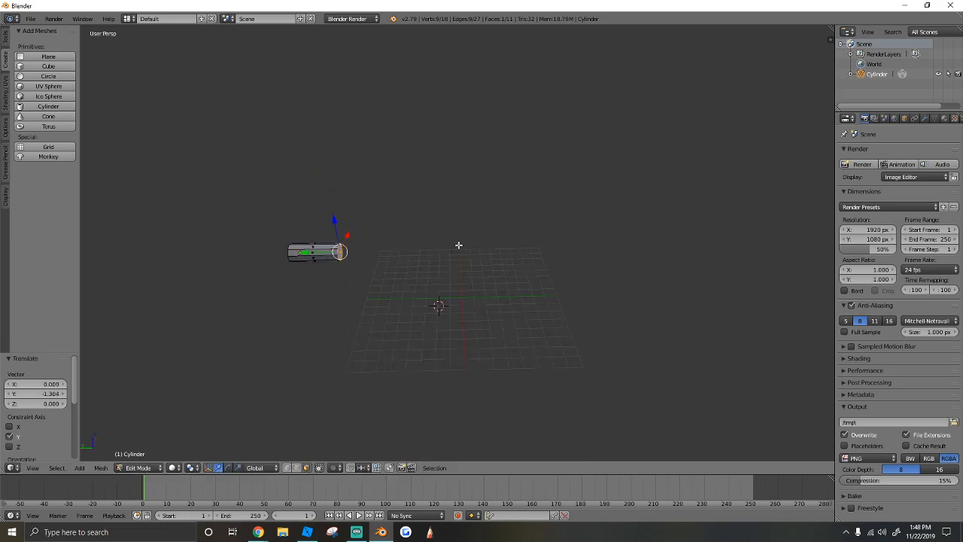
key("e")
left_click(520, 243)
key("e")
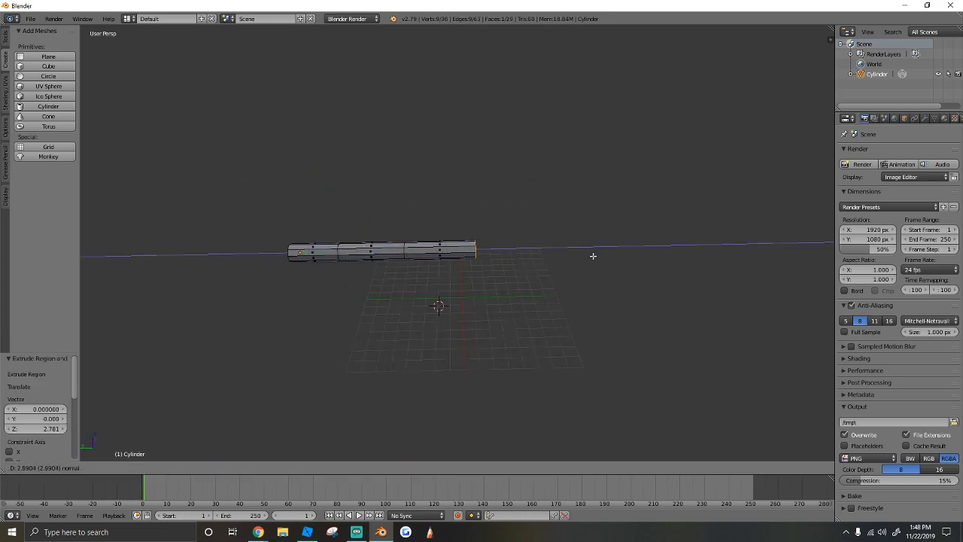
left_click(687, 259)
Step: Extrude the rod's end face repeatedly in the same direction to form a long rod of many segments
key("shift+f")
key("s")
left_click(457, 243)
key("e")
left_click(493, 244)
key("e")
left_click(560, 244)
key("e")
left_click(693, 233)
key("e")
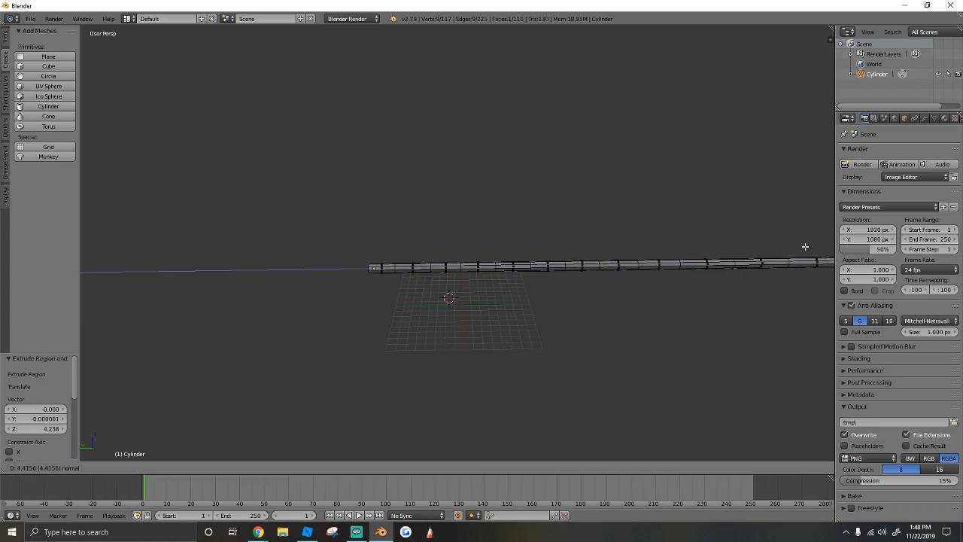
left_click(785, 244)
Step: Select the whole rod mesh, move it about 7.2 units along Y and deselect it
key("shift+f")
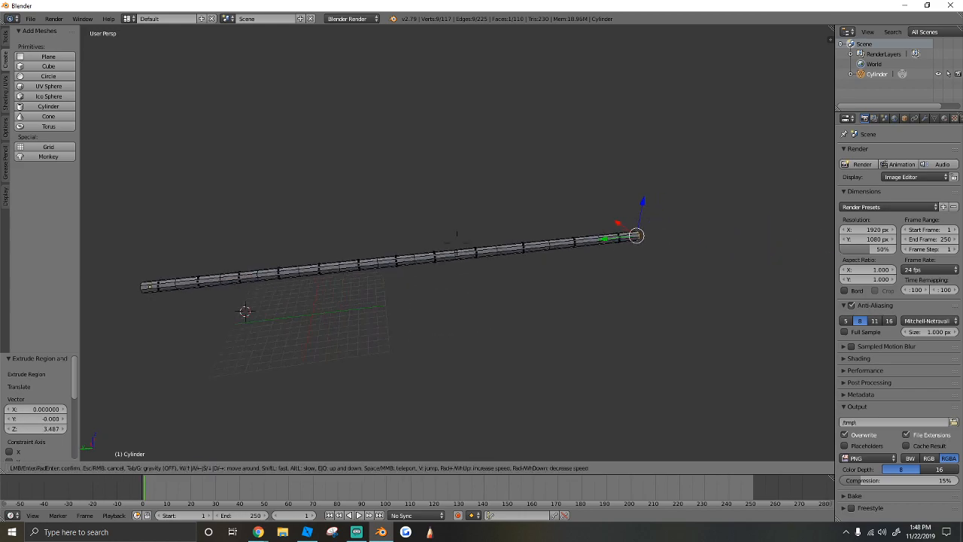
left_click(456, 242)
key("a")
key("s")
left_click(520, 242)
key("shift+f")
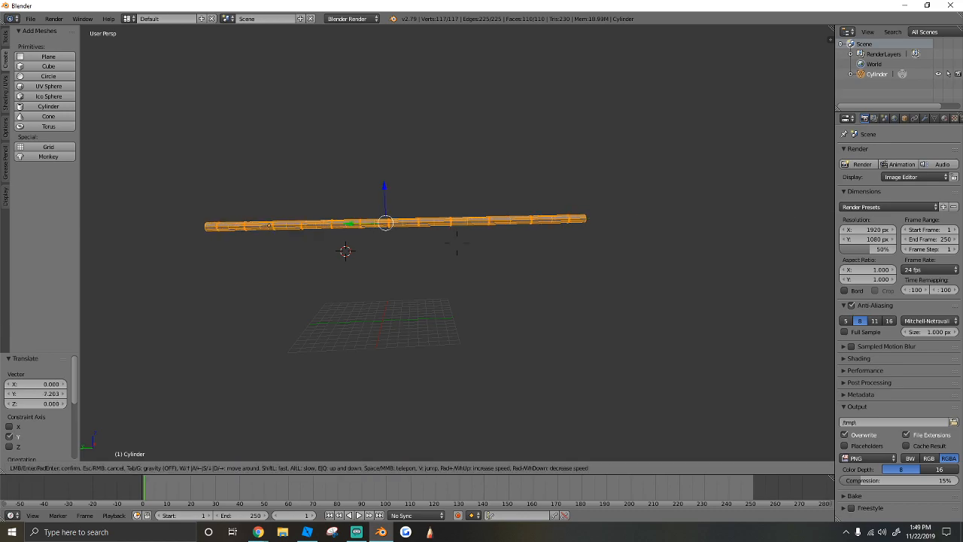
left_click(454, 246)
key("a")
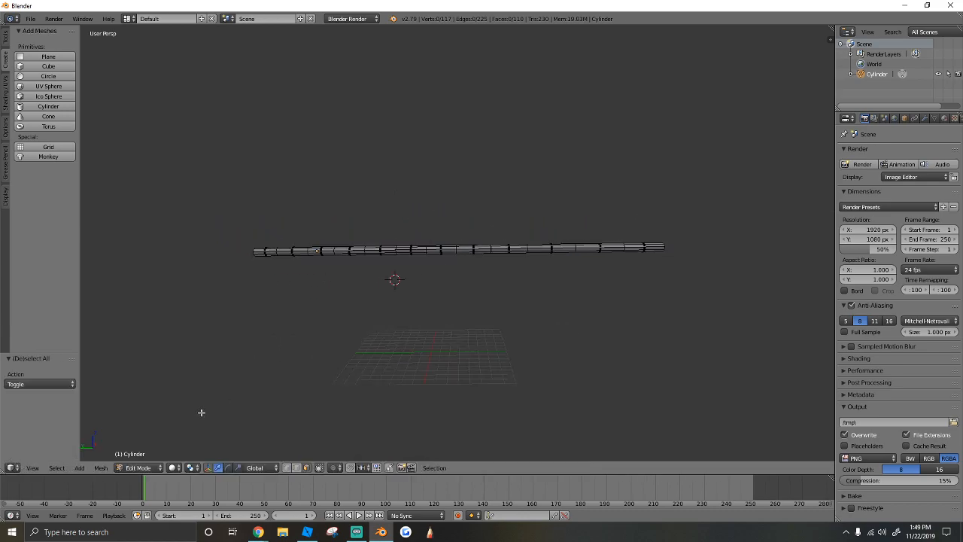
Step: Show the rod in the left orthographic view and switch it to Sculpt Mode
left_click(34, 468)
left_click(50, 392)
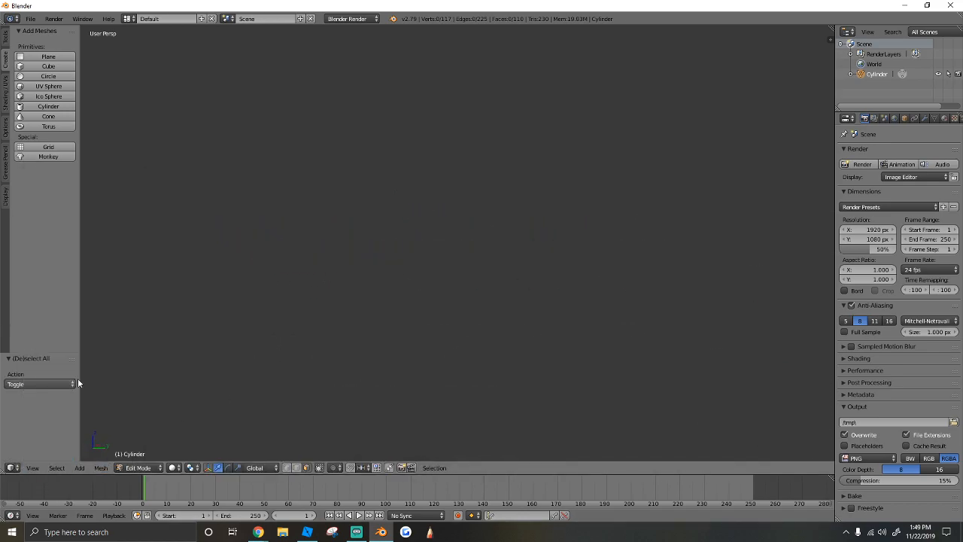
left_click(27, 468)
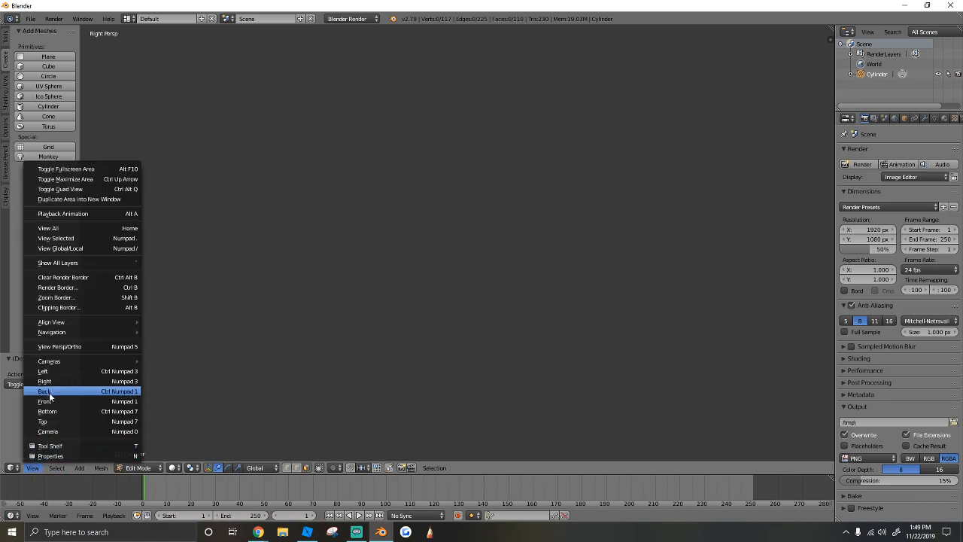
left_click(43, 370)
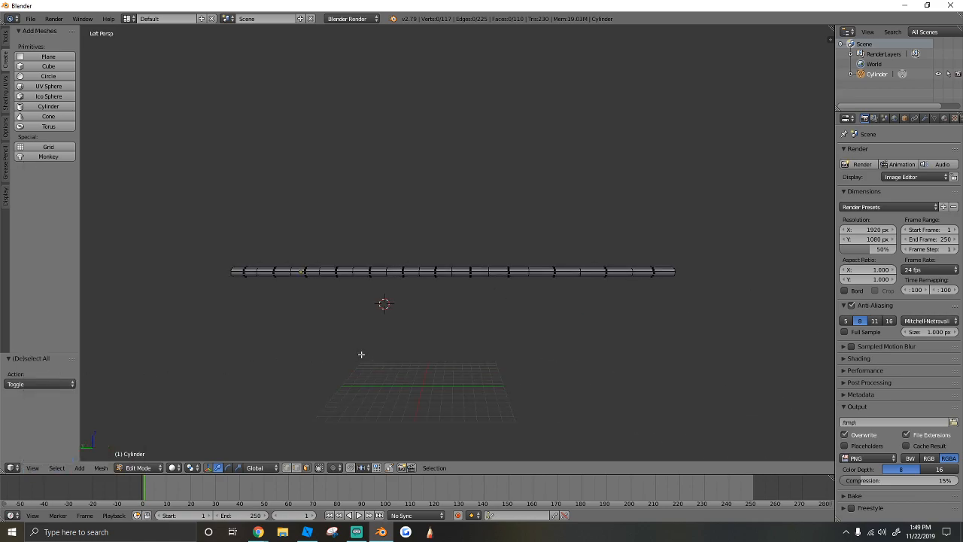
left_click(33, 469)
left_click(45, 346)
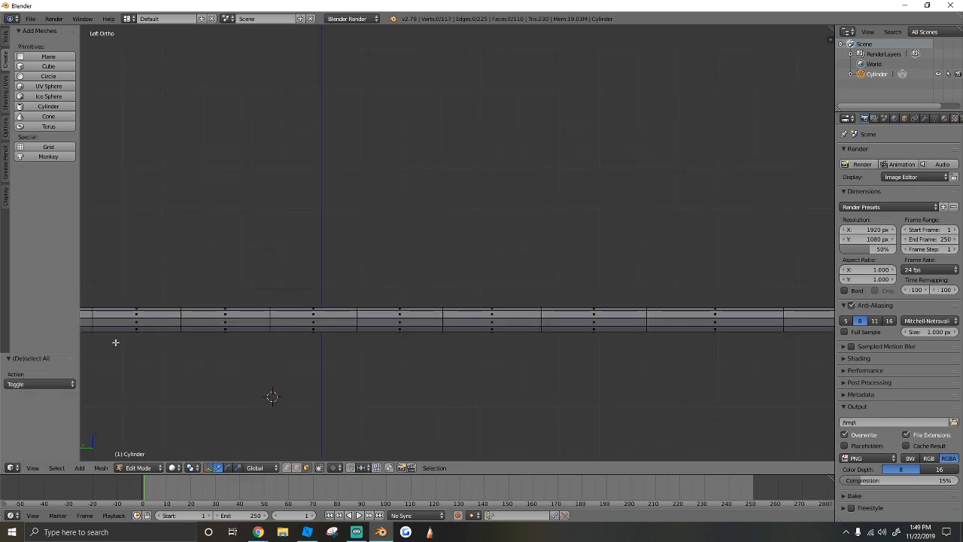
scroll(248, 341, "down", 3)
scroll(279, 329, "up", 2)
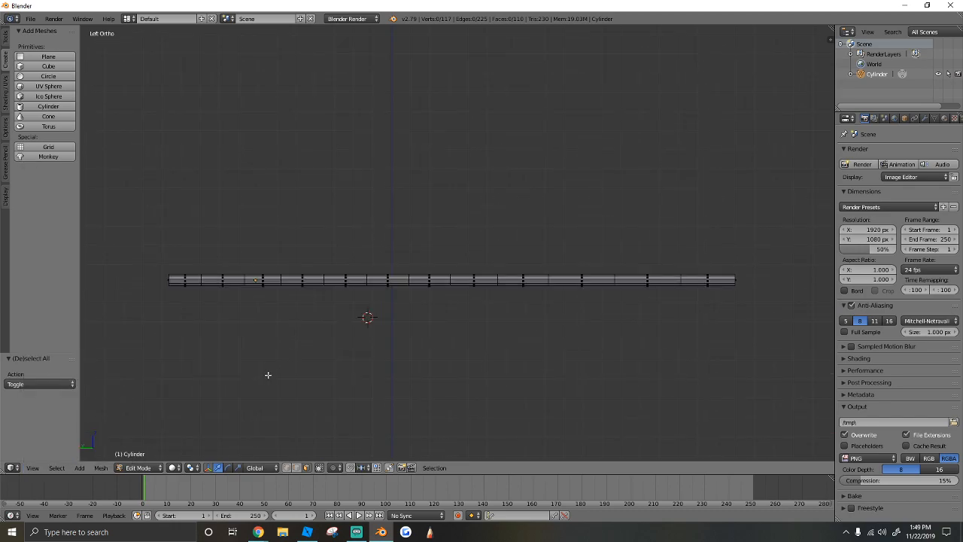
left_click(138, 468)
left_click(143, 420)
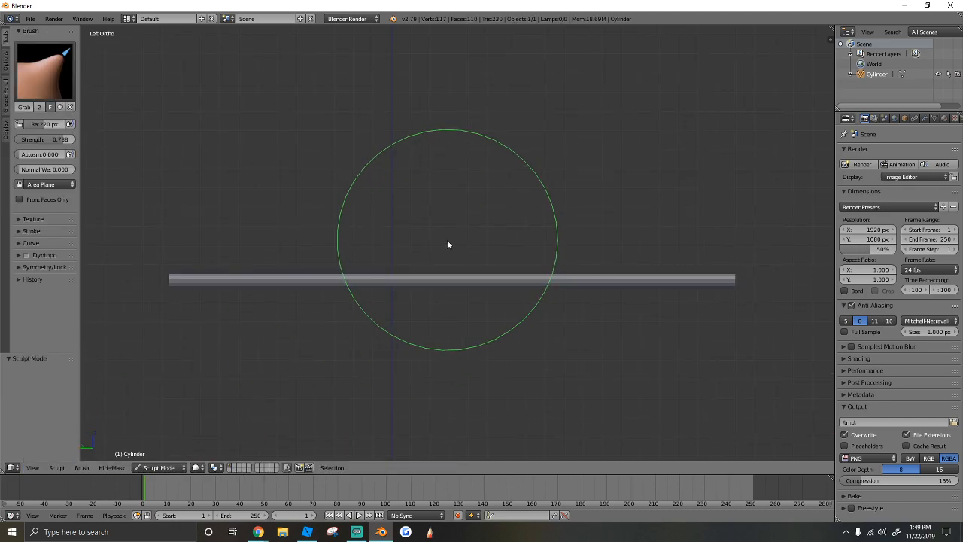
Step: Try bending the middle of the rod downward with the Grab brush at a 220 px radius, and undo the strokes
left_click_drag(444, 243, 444, 294)
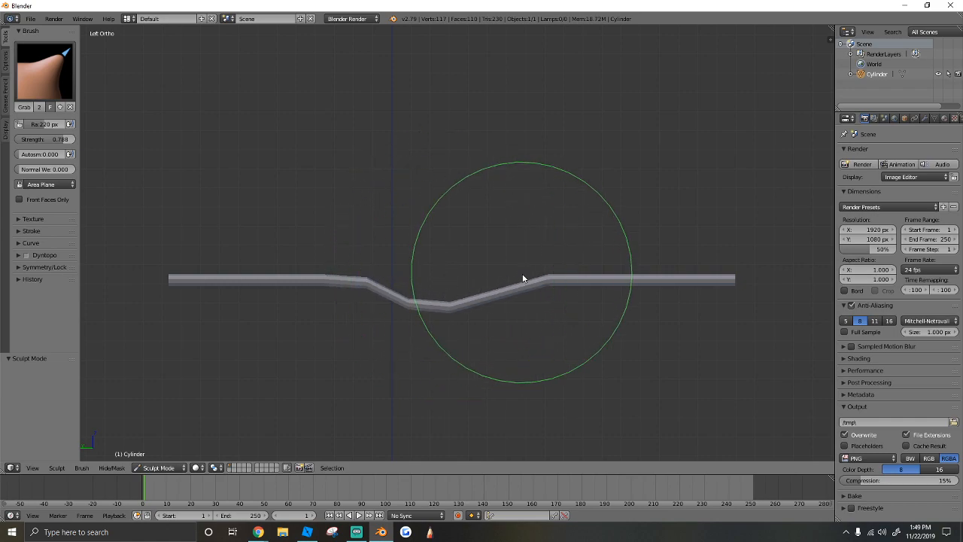
mouse_move(545, 273)
left_mouse_down()
mouse_move(545, 286)
mouse_move(590, 288)
left_mouse_up()
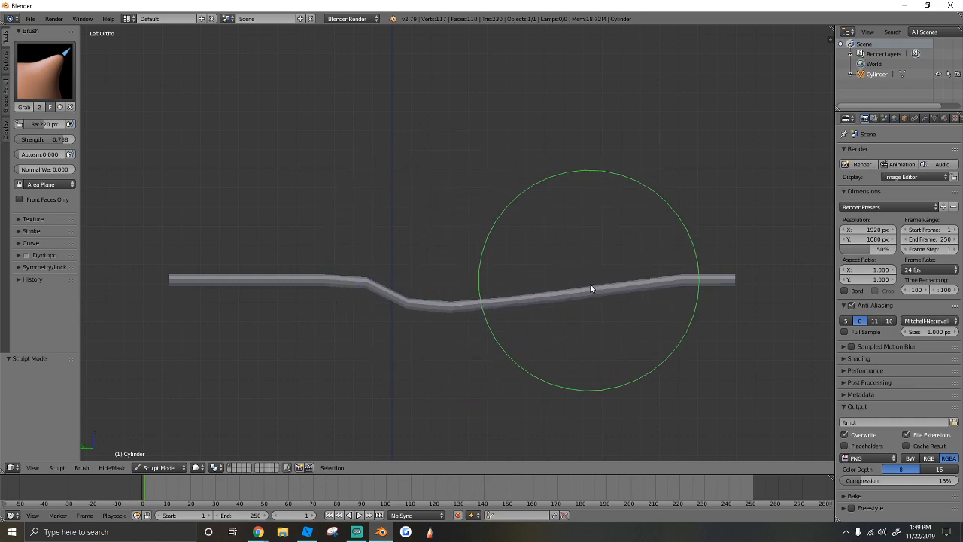
left_click_drag(372, 281, 368, 290)
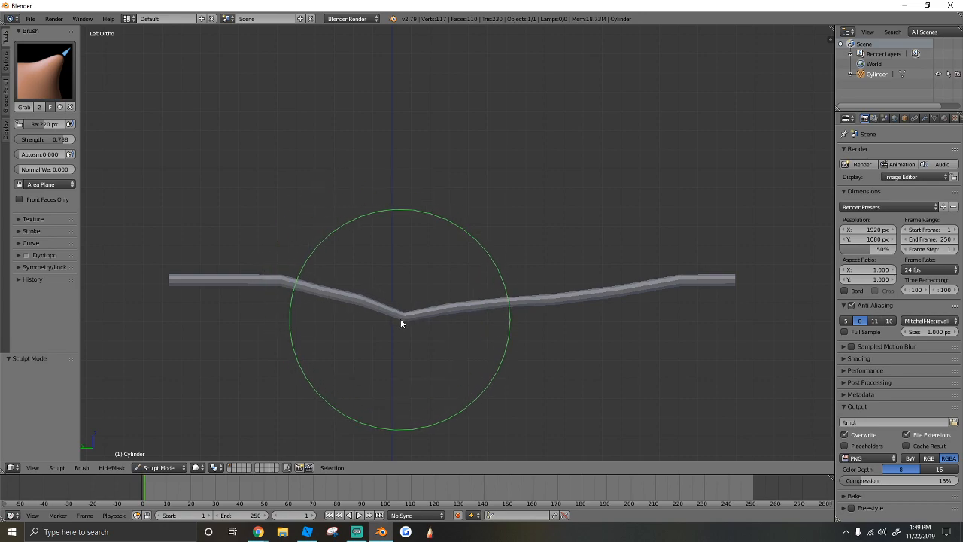
key("ctrl+z")
key("ctrl+z")
key("ctrl+z")
key("ctrl+z")
key("ctrl+z")
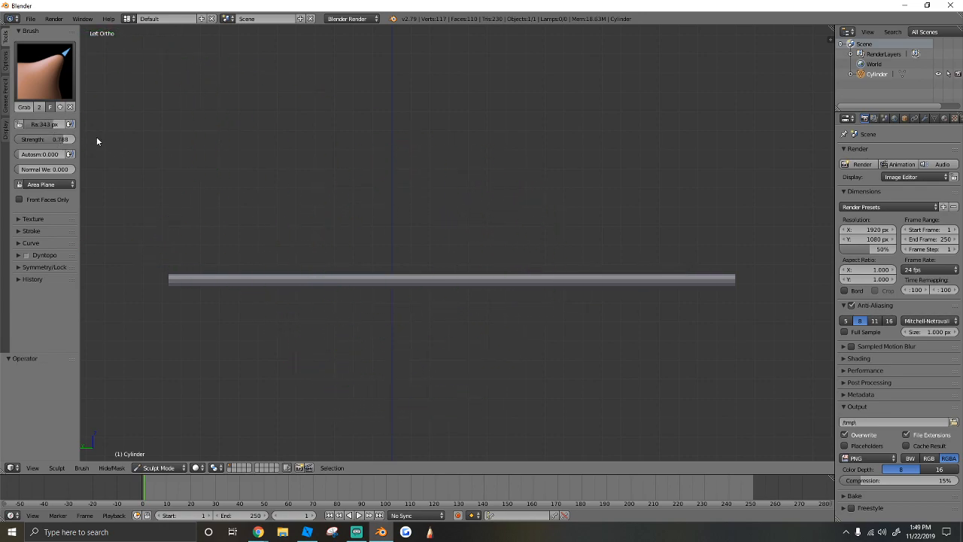
Step: Set the Grab brush radius to about 398 px and pull the middle of the rod down into a deep sag
left_click_drag(54, 124, 57, 124)
left_click_drag(454, 273, 459, 305)
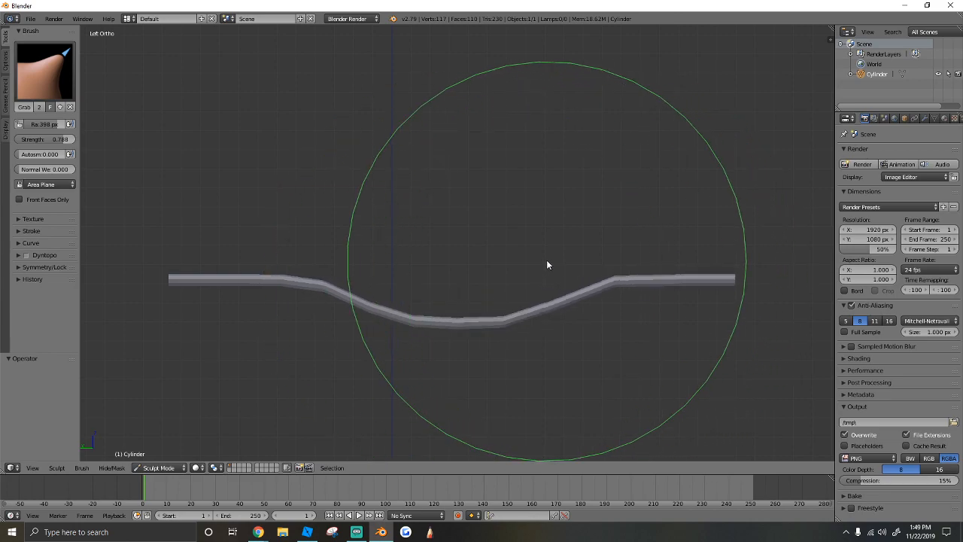
left_click_drag(313, 280, 314, 282)
key("ctrl+z")
left_click_drag(400, 309, 400, 333)
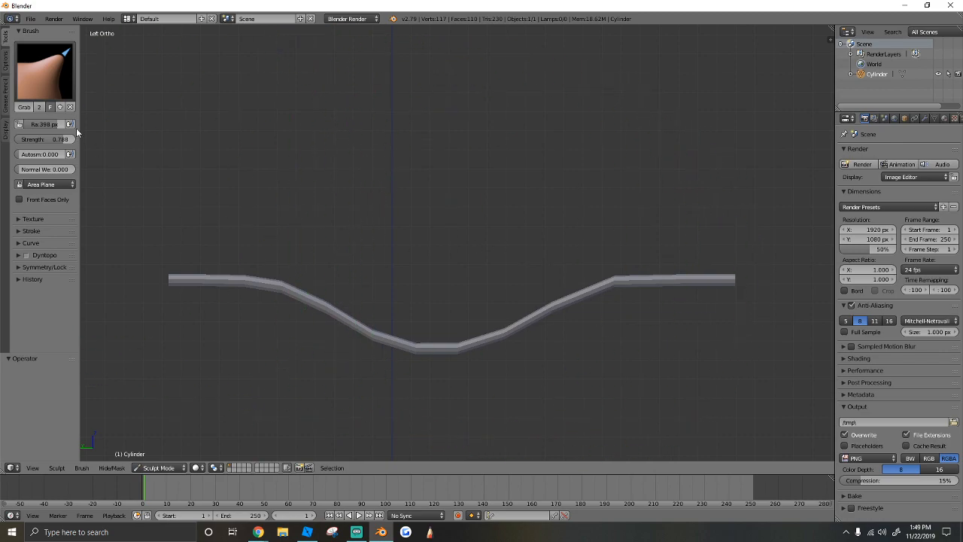
Step: Return to Edit Mode and lower two neighbouring edge loops on the rod's left slope about 0.3 units each to smooth the curve
left_click(160, 467)
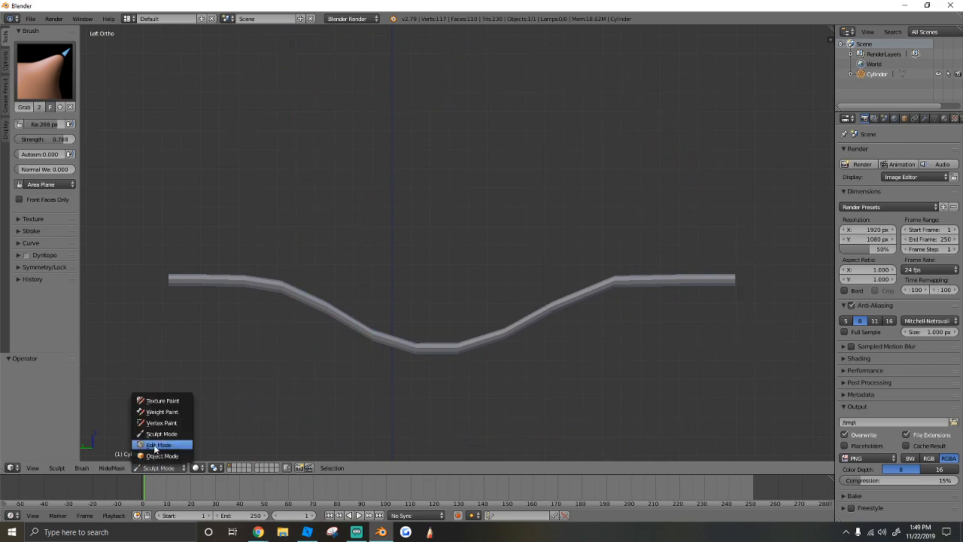
left_click(161, 447)
scroll(304, 309, "up", 1)
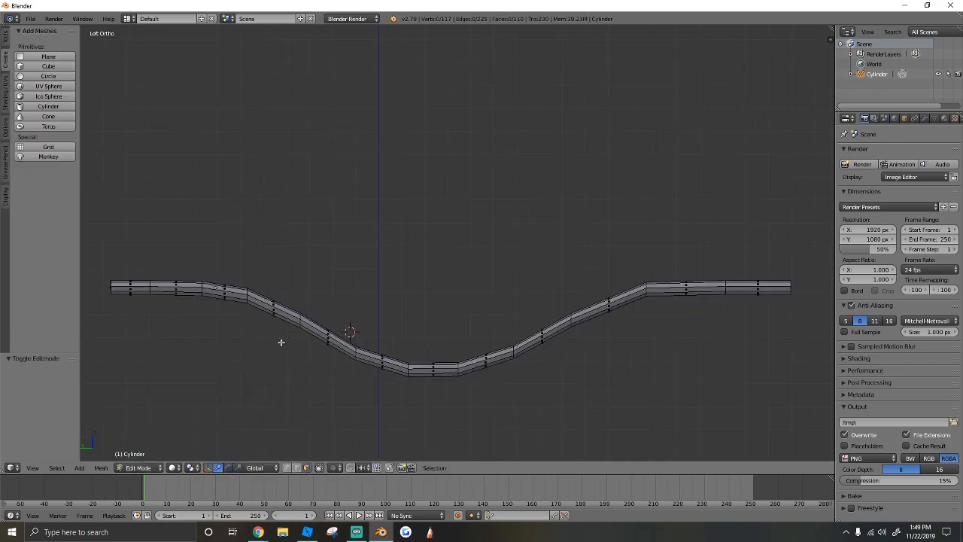
key("a")
right_click(246, 295, "alt")
left_click_drag(247, 274, 247, 282)
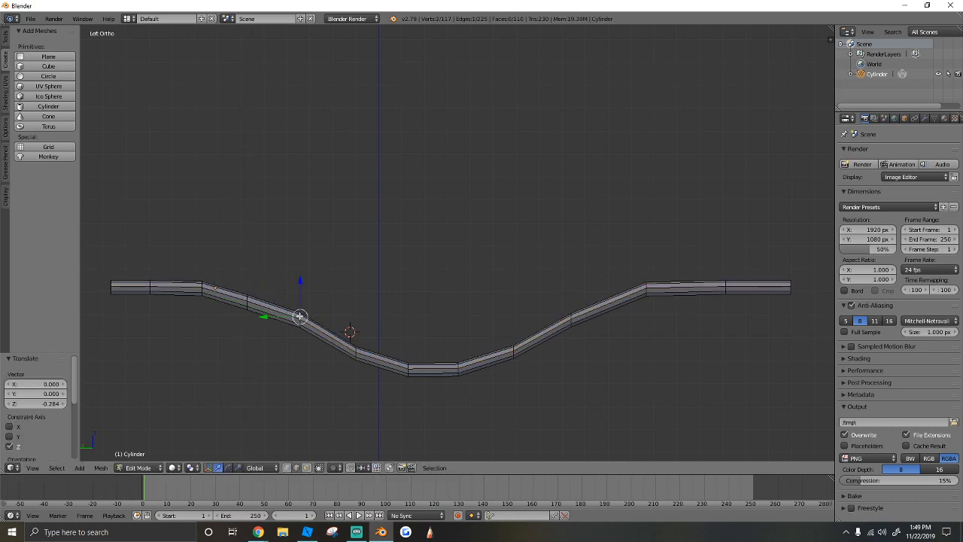
left_click_drag(304, 302, 301, 314)
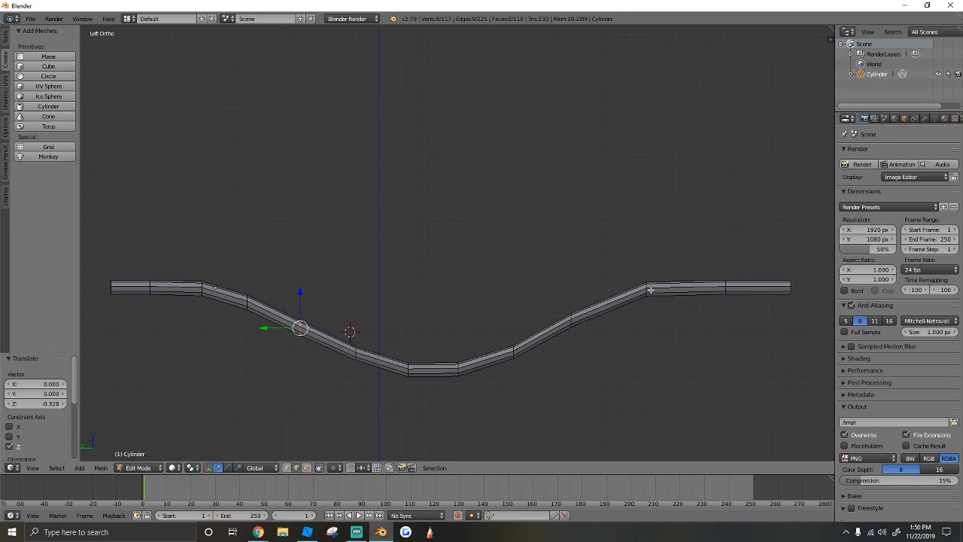
Step: Lower the right shoulder's edge loop about 0.57 units, plus the adjacent right-slope loop and the uneven left-slope loops, to even out the sag
left_click_drag(647, 264, 581, 324)
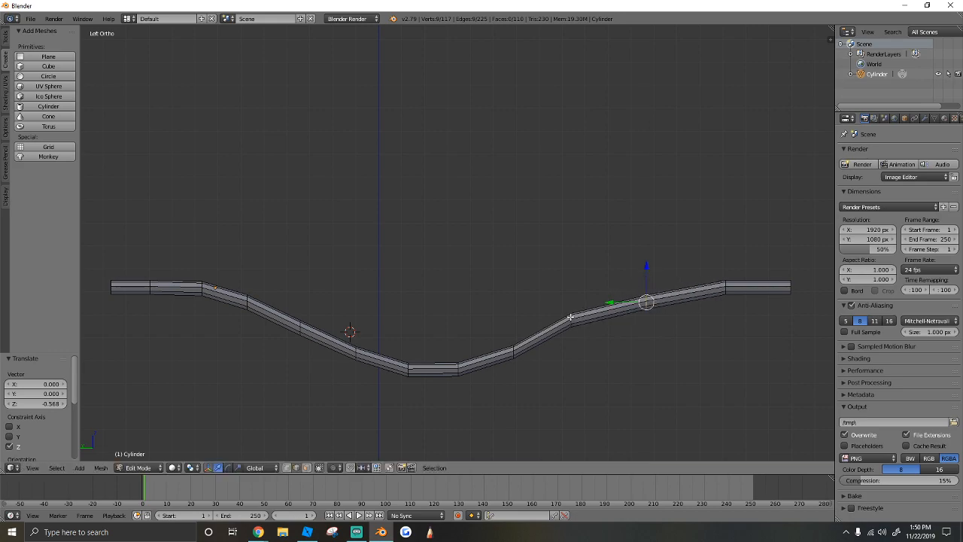
left_click_drag(572, 289, 573, 306)
left_click_drag(202, 272, 323, 319)
mouse_move(356, 352)
left_mouse_down()
mouse_move(355, 333)
mouse_move(356, 343)
left_mouse_up()
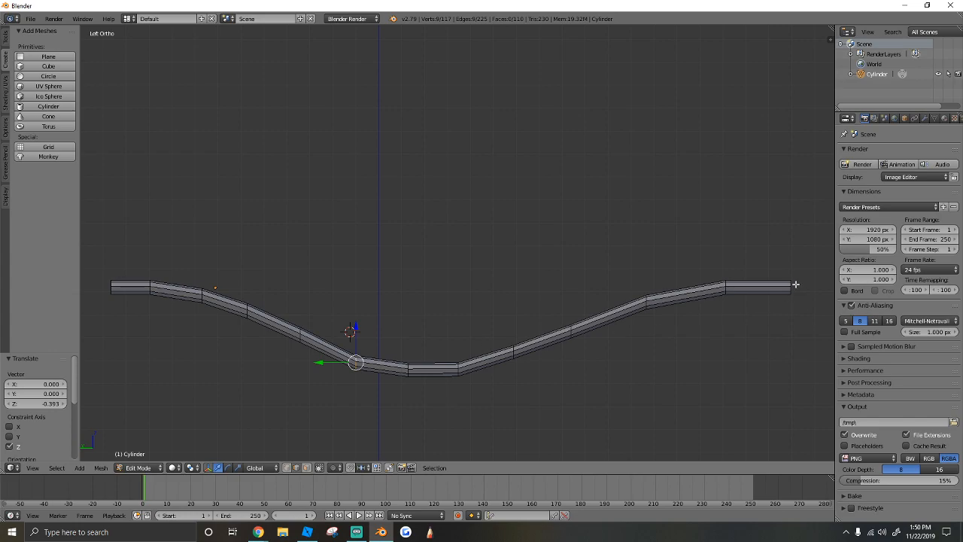
Step: Adjust the heights of the rod's right and left end loops so both ends of the curve level off
left_click_drag(793, 272, 792, 260)
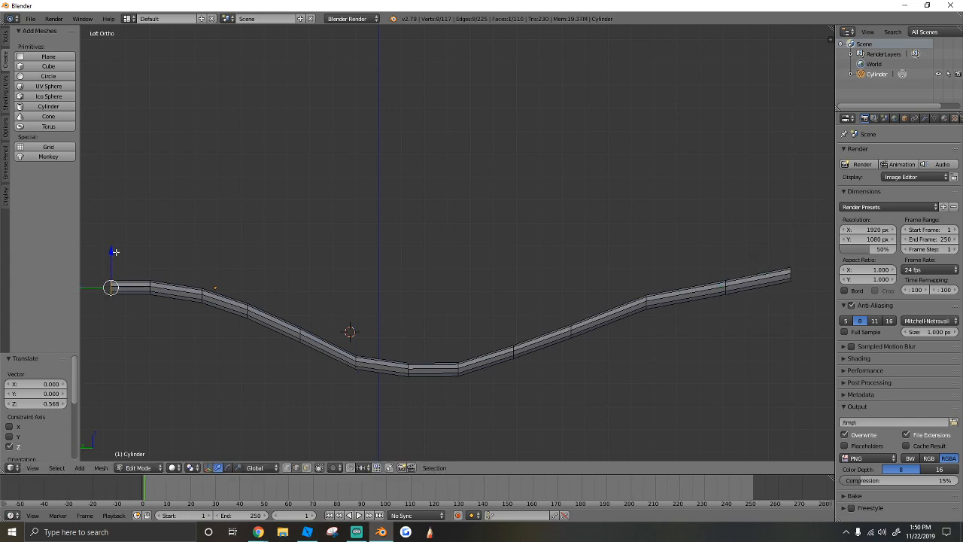
left_click_drag(110, 248, 111, 242)
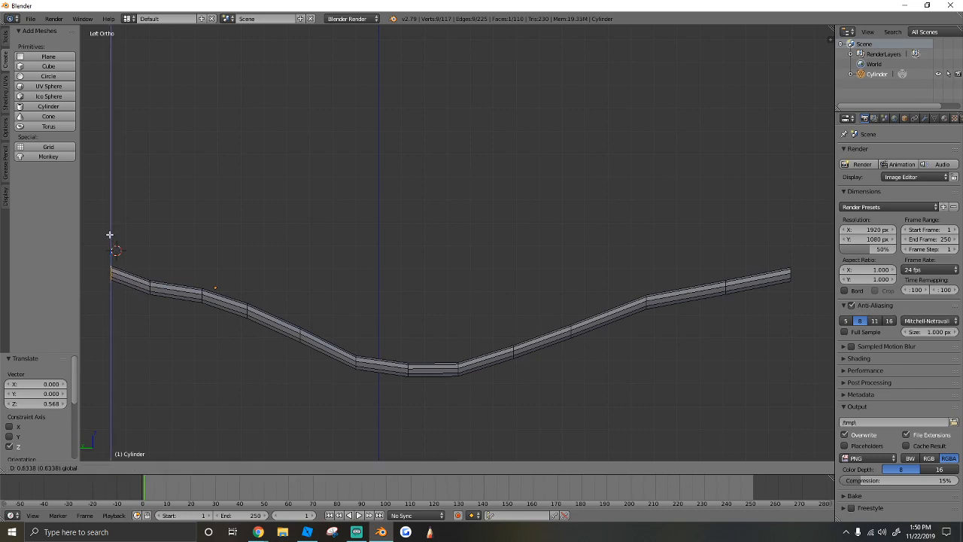
left_click_drag(107, 249, 109, 252)
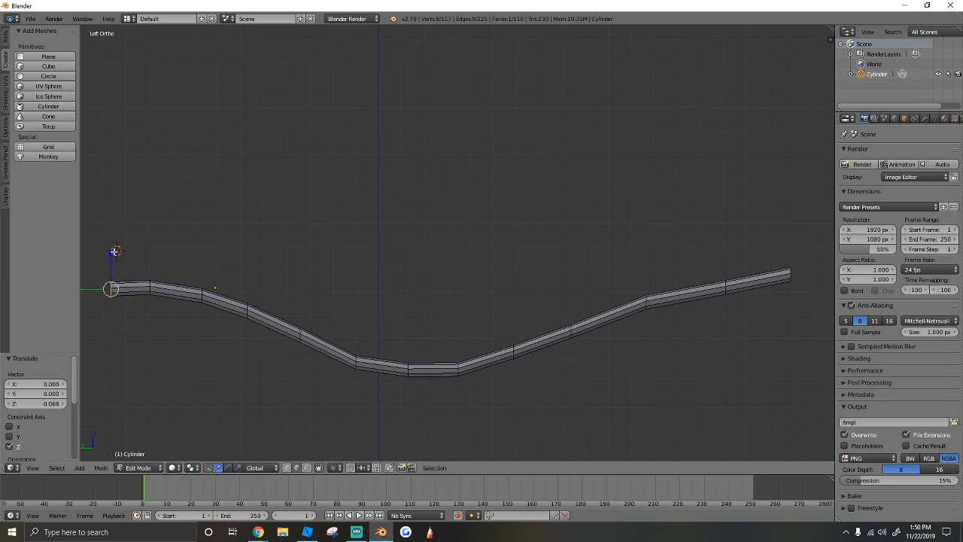
left_click_drag(793, 265, 793, 273)
Step: View the curved rod in Object Mode from a perspective angle, return to Edit Mode and select the entire mesh
left_click(139, 471)
left_click(141, 456)
key("shift+f")
key("w")
key("s")
left_click(173, 426)
left_click(145, 467)
left_click(145, 445)
key("a")
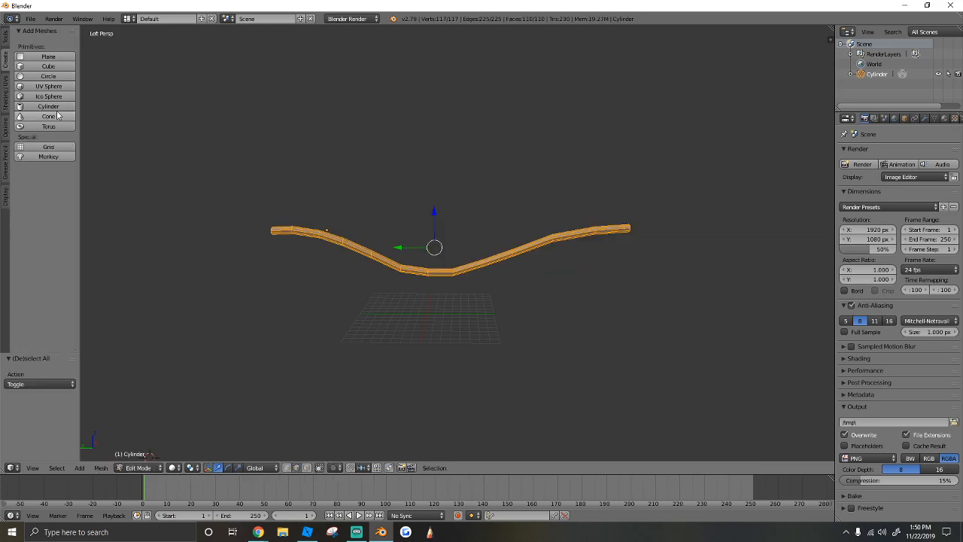
Step: Return the rod to Object Mode and export it to the Documents folder as treebase.obj
left_click(6, 85)
left_click(138, 467)
left_click(141, 456)
key("shift+f")
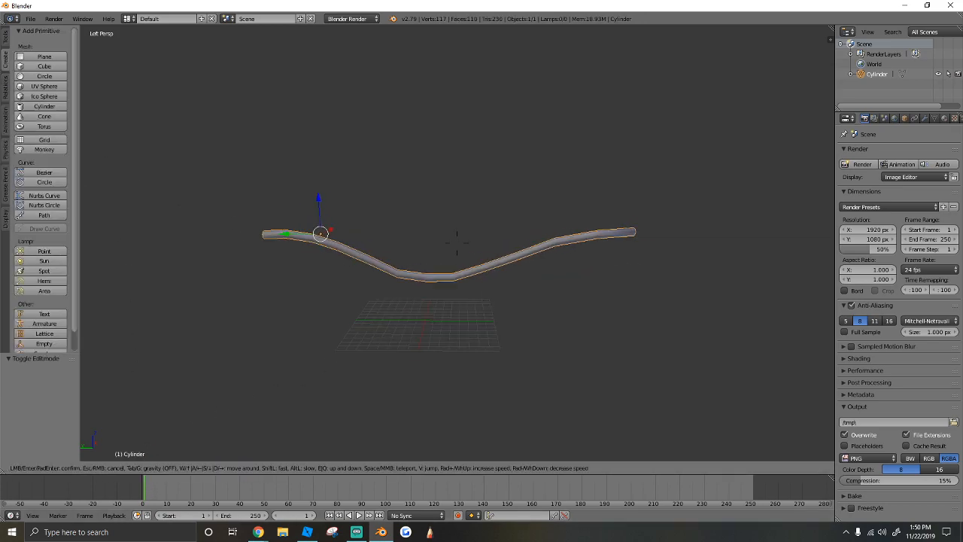
key("w")
left_click(454, 242)
left_click(30, 18)
mouse_move(96, 222)
left_click(167, 279)
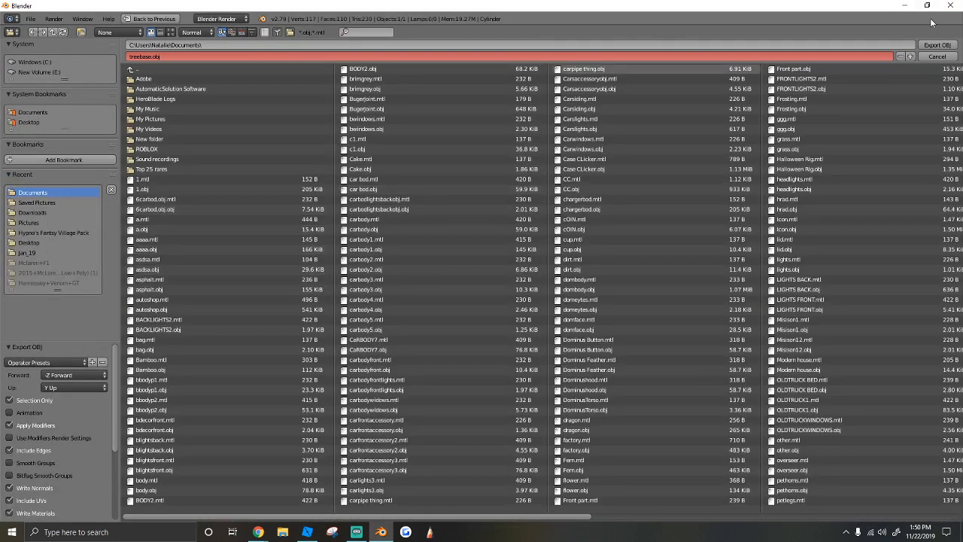
left_click(929, 44)
Step: Switch to Roblox Studio and insert a new MeshPart in the forest area
left_click(309, 532)
scroll(389, 401, "down", 1)
scroll(436, 363, "up", 5)
scroll(437, 361, "up", 3)
left_click(429, 313)
right_click(430, 315)
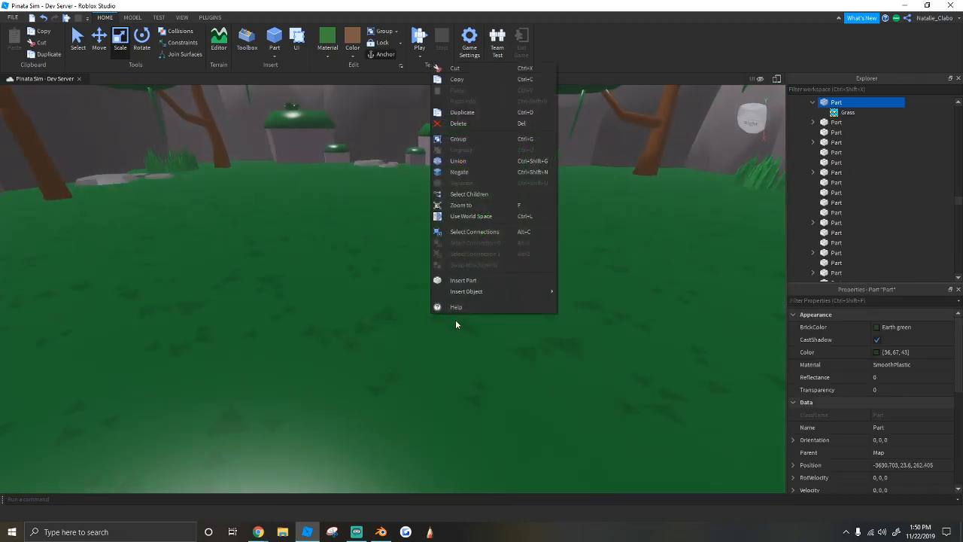
right_click_drag(343, 248, 358, 159)
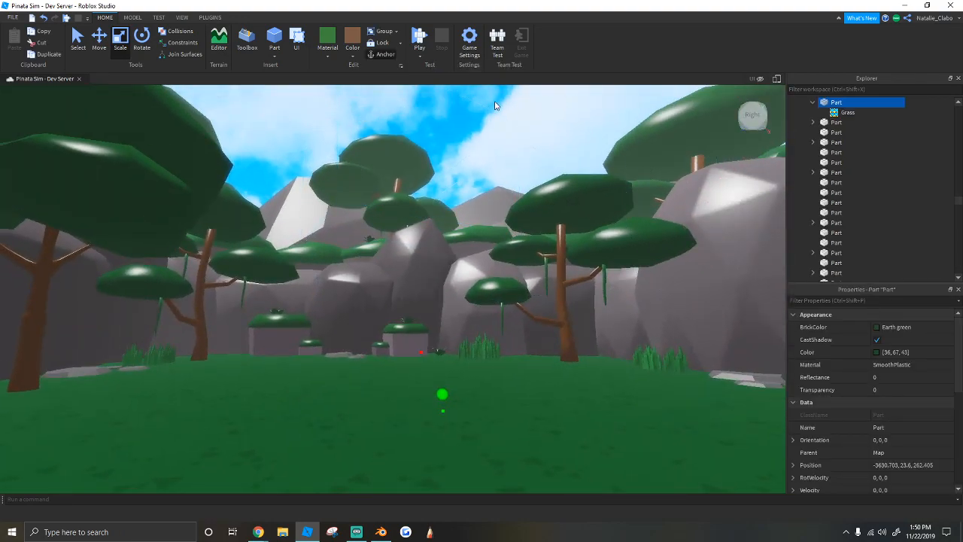
right_click_drag(497, 105, 483, 128)
left_click(484, 129)
right_click(420, 200)
left_click(467, 130)
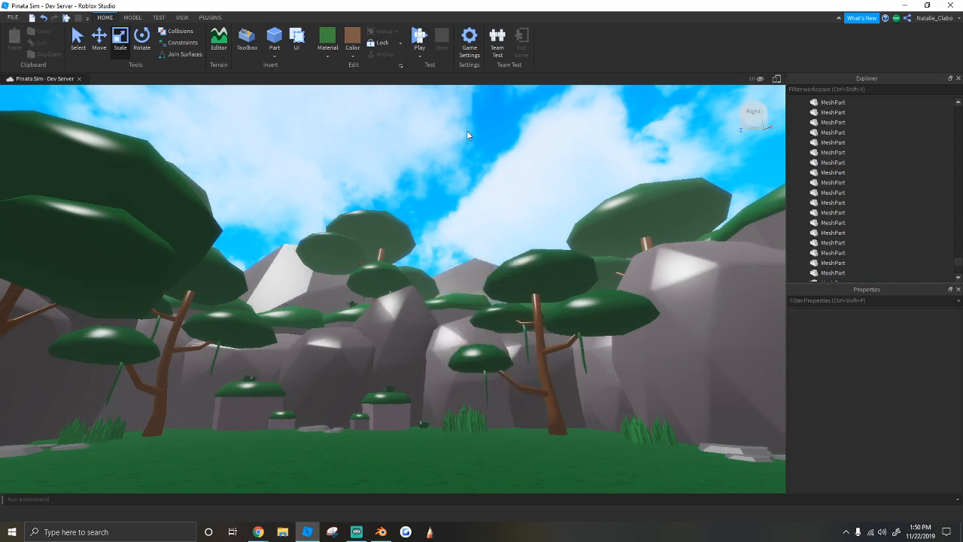
right_click(467, 130)
mouse_move(502, 360)
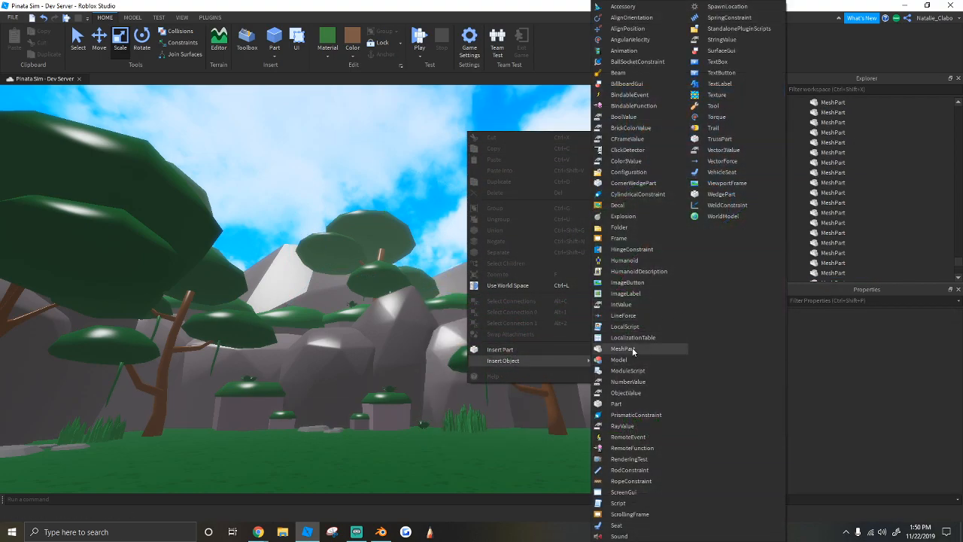
left_click(630, 349)
Step: Color the new MeshPart Earth green
key("w")
right_click_drag(481, 326, 486, 322)
key("w")
left_click_drag(323, 316, 234, 344)
right_click_drag(234, 344, 236, 344)
left_click_drag(236, 344, 355, 305)
left_click(352, 54)
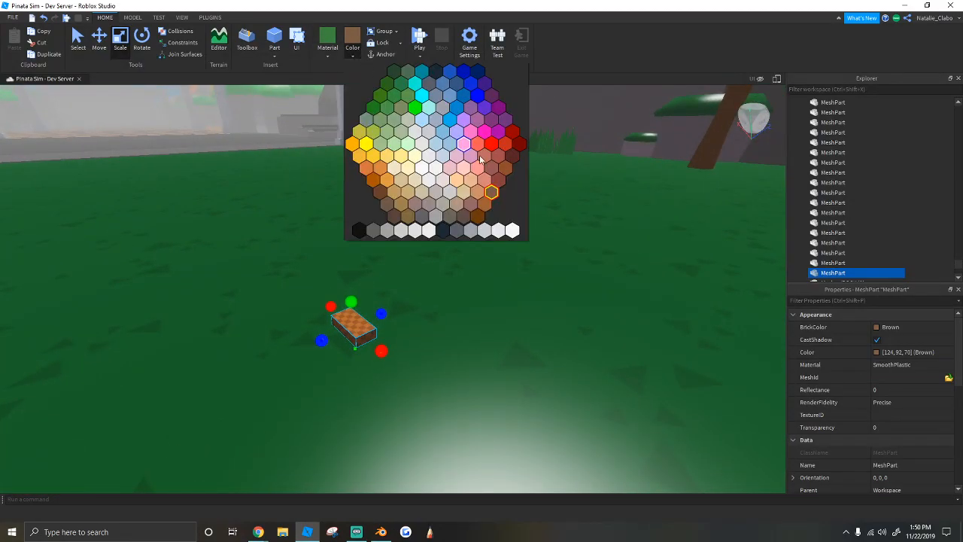
left_click(401, 84)
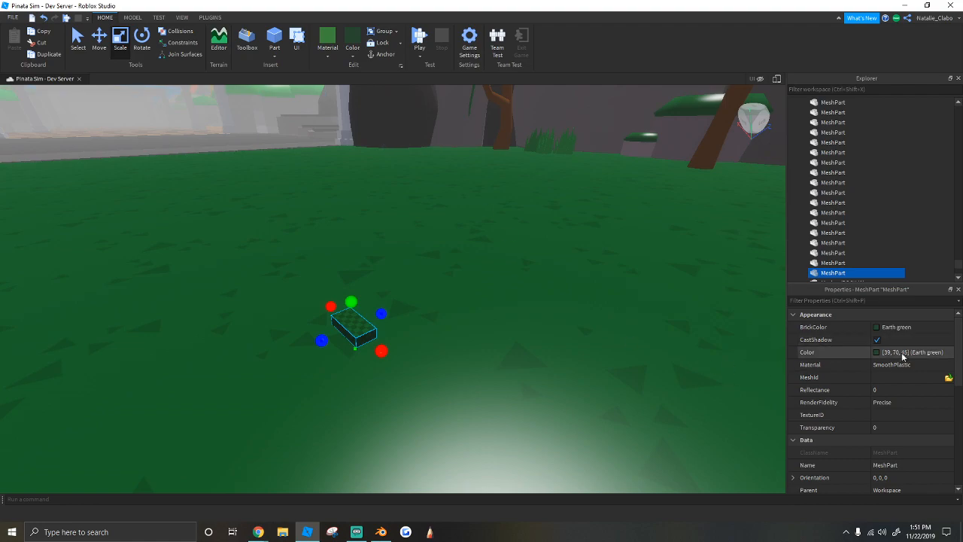
Step: Load the treebase mesh file into the green MeshPart and accept moving it to its stored location
left_click(948, 377)
scroll(278, 192, "down", 10)
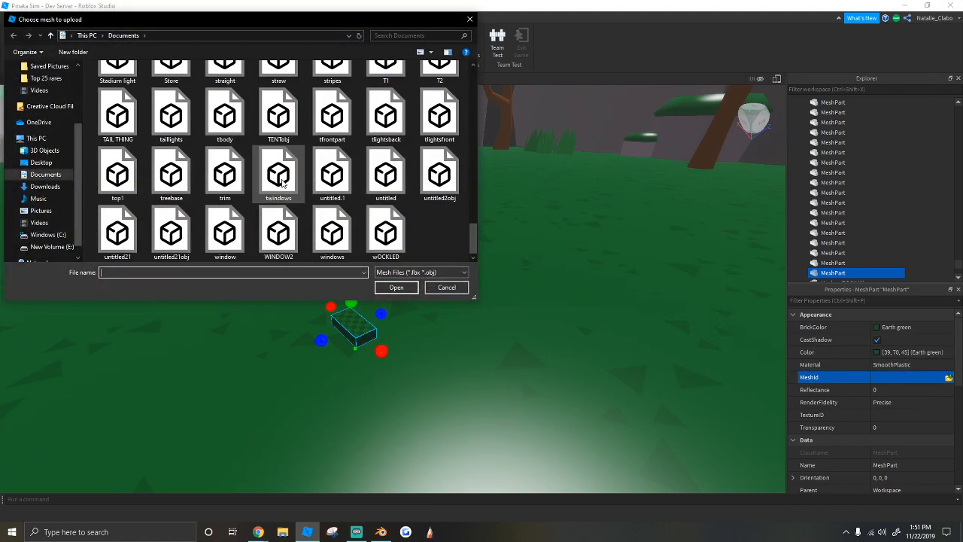
left_click(167, 180)
left_click(396, 287)
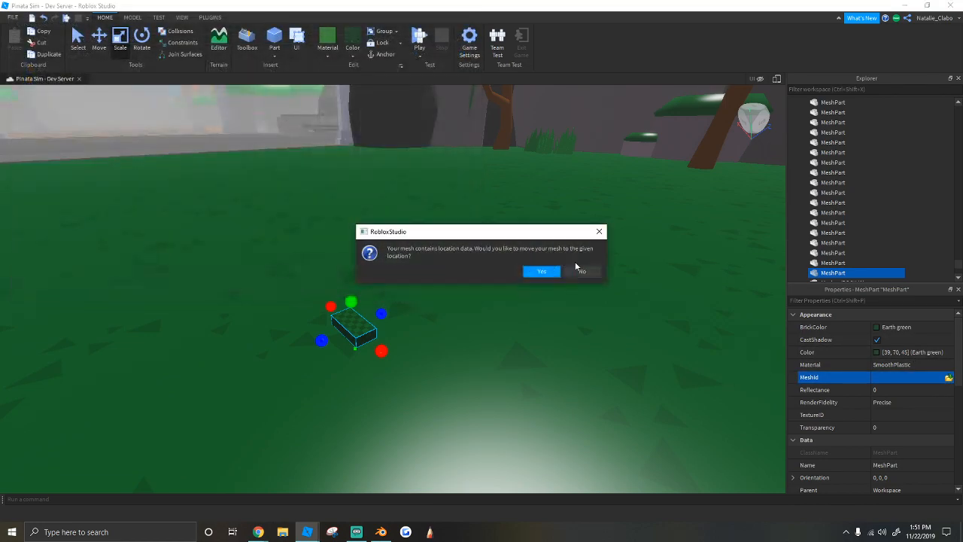
left_click(530, 272)
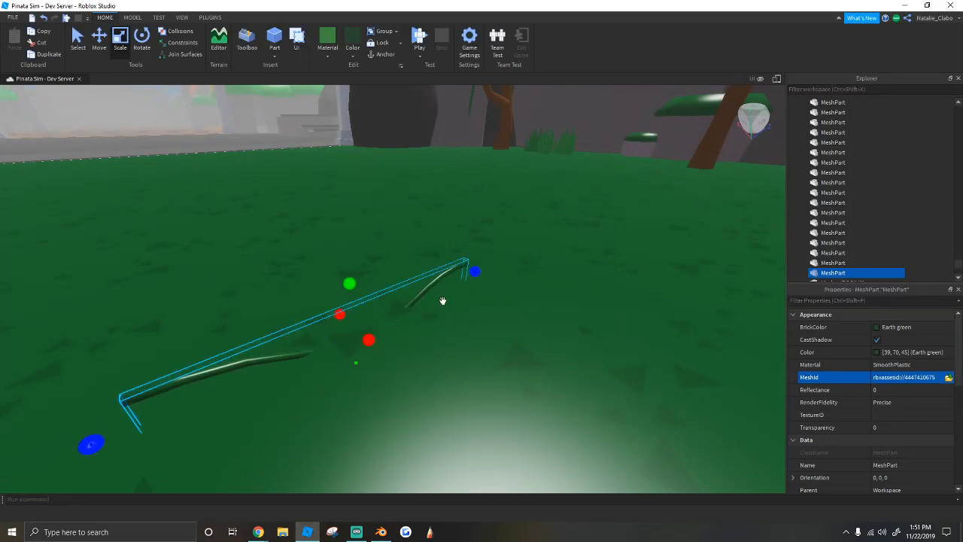
Step: Try stretching the rope mesh taller and longer, and undo both size changes
scroll(428, 285, "down", 3)
right_click_drag(429, 284, 378, 262)
scroll(378, 263, "down", 3)
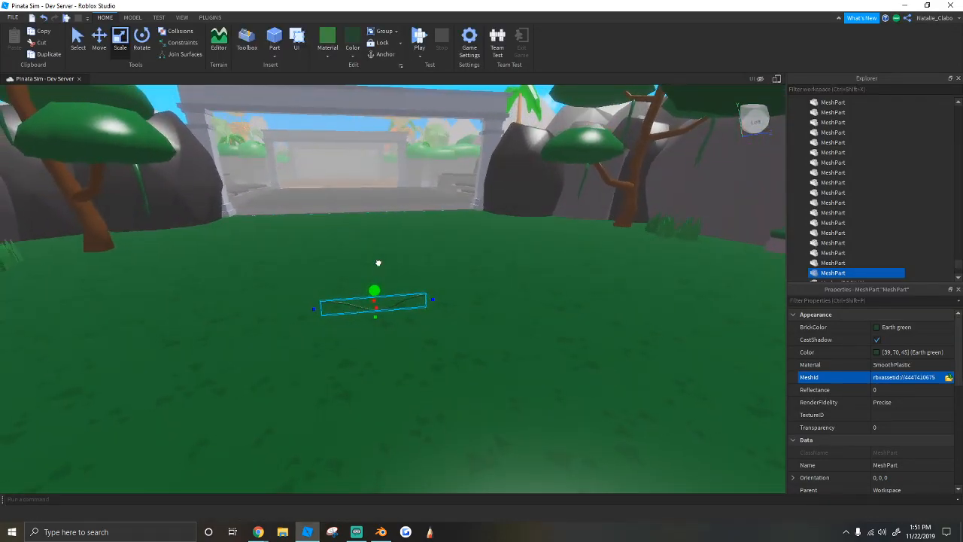
left_click_drag(378, 263, 383, 236)
scroll(378, 238, "down", 2)
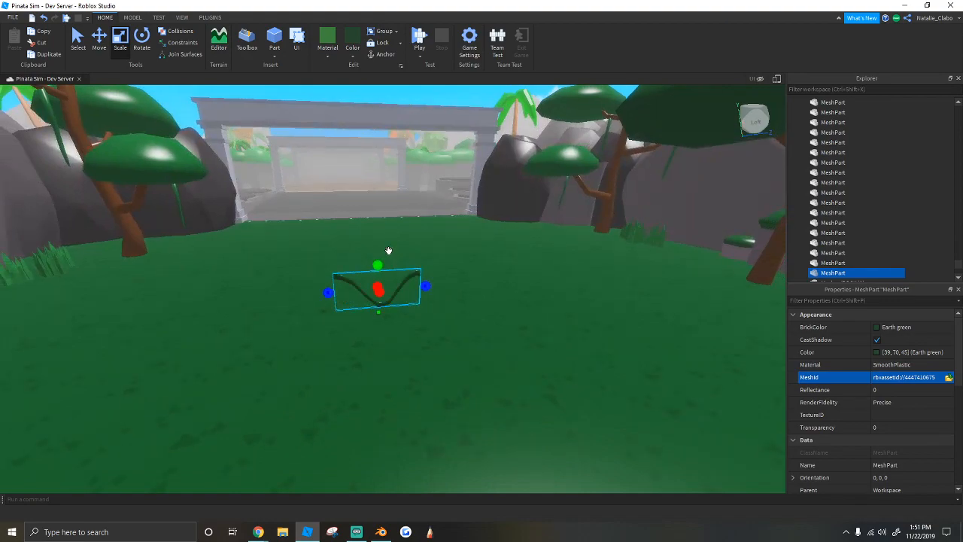
left_click_drag(426, 286, 531, 275)
right_click_drag(531, 275, 453, 266)
key("ctrl+z")
key("ctrl+z")
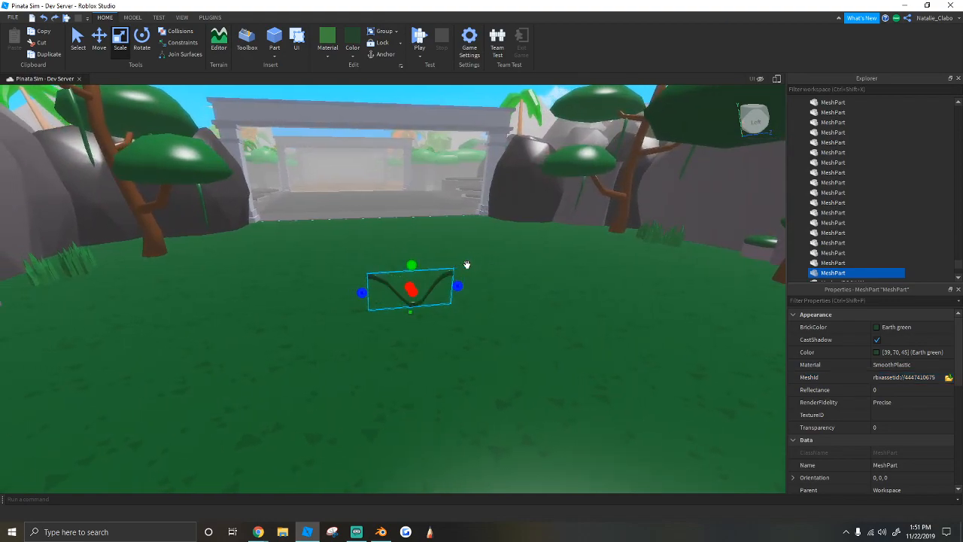
Step: Raise the rope mesh above the grass
left_click(97, 41)
left_click_drag(414, 273, 415, 237)
right_click_drag(412, 265, 359, 247)
Step: Scale the rope mesh to several times its length so it stretches across the clearing
key("ctrl+3")
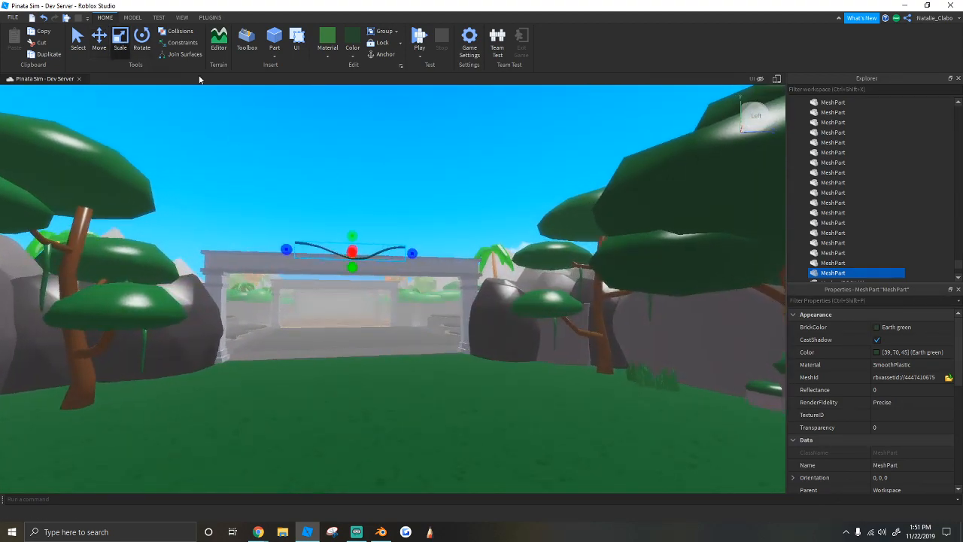
left_click(132, 17)
key("q")
key("e")
right_click_drag(241, 114, 240, 114)
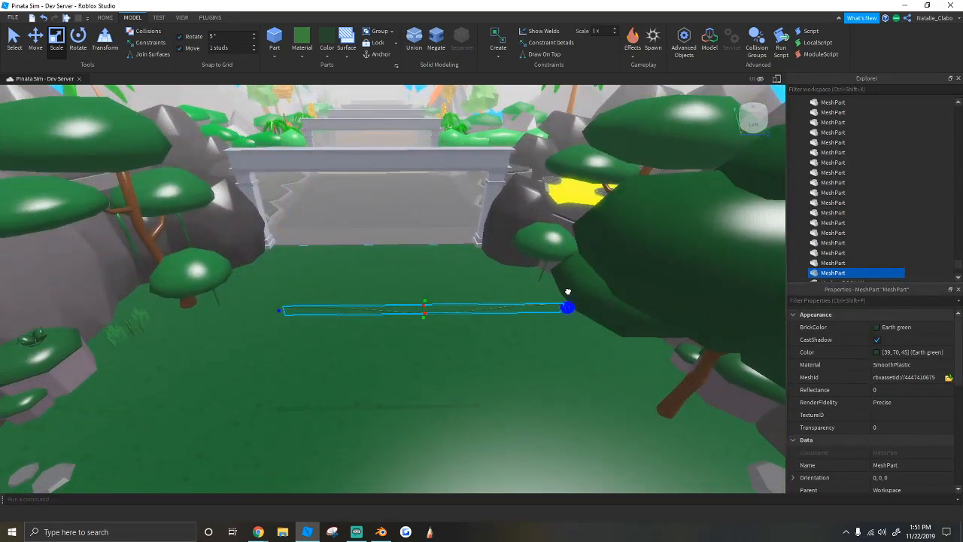
scroll(430, 302, "up", 1)
Step: Scale the rope mesh taller for a deeper sag and adjust its thickness
left_click_drag(426, 299, 435, 260)
scroll(434, 270, "up", 1)
right_click_drag(435, 271, 436, 269)
left_click_drag(457, 252, 441, 256)
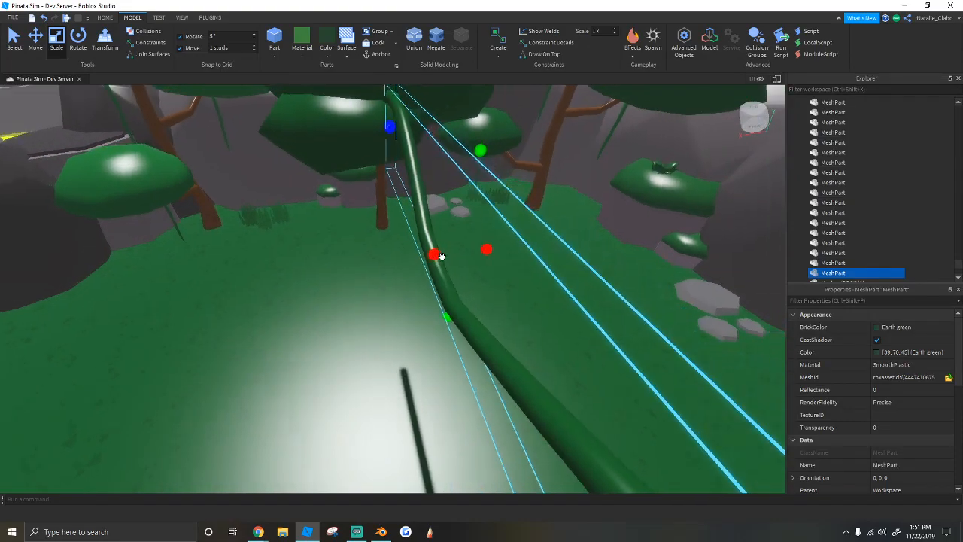
right_click_drag(441, 255, 447, 258)
scroll(447, 258, "down", 2)
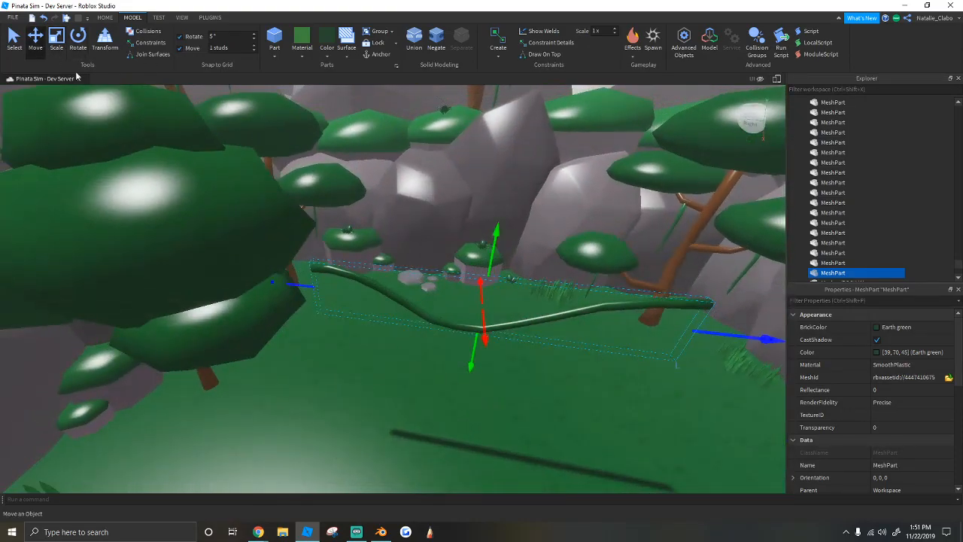
Step: Turn off CastShadow for the rope mesh
right_click_drag(640, 330, 105, 99)
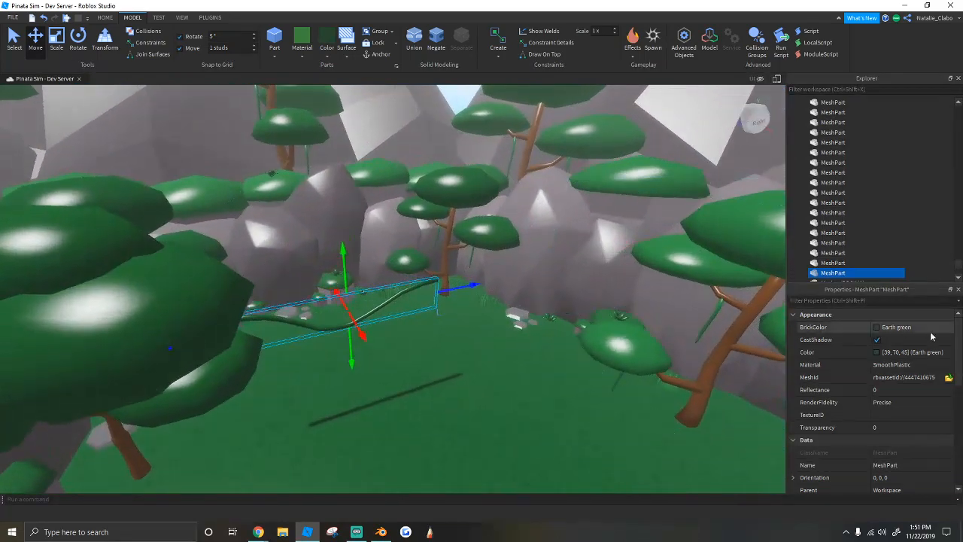
scroll(543, 321, "up", 5)
right_click_drag(543, 322, 541, 353)
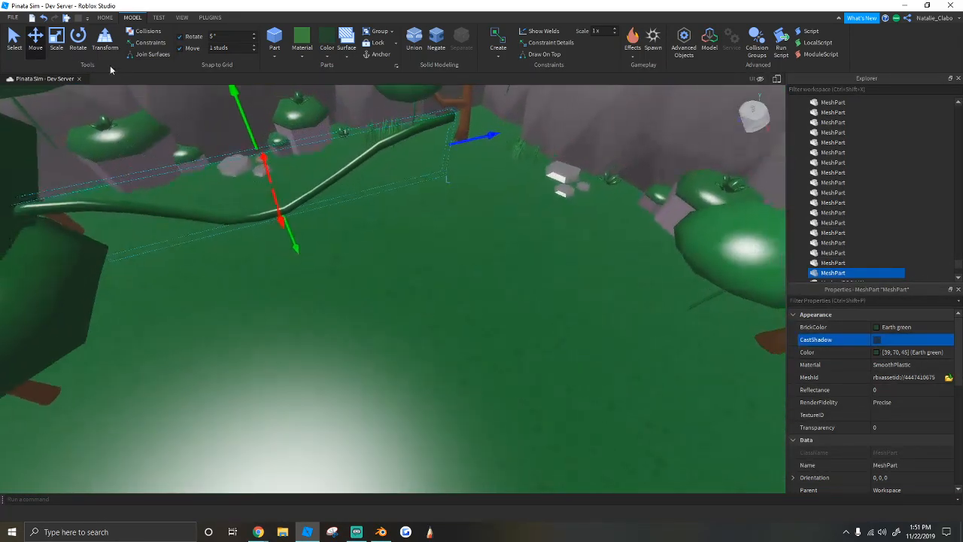
Step: Rotate the rope mesh about the vertical axis to an orientation of 0, -20, 0
scroll(310, 213, "down", 5)
left_click_drag(291, 172, 288, 169)
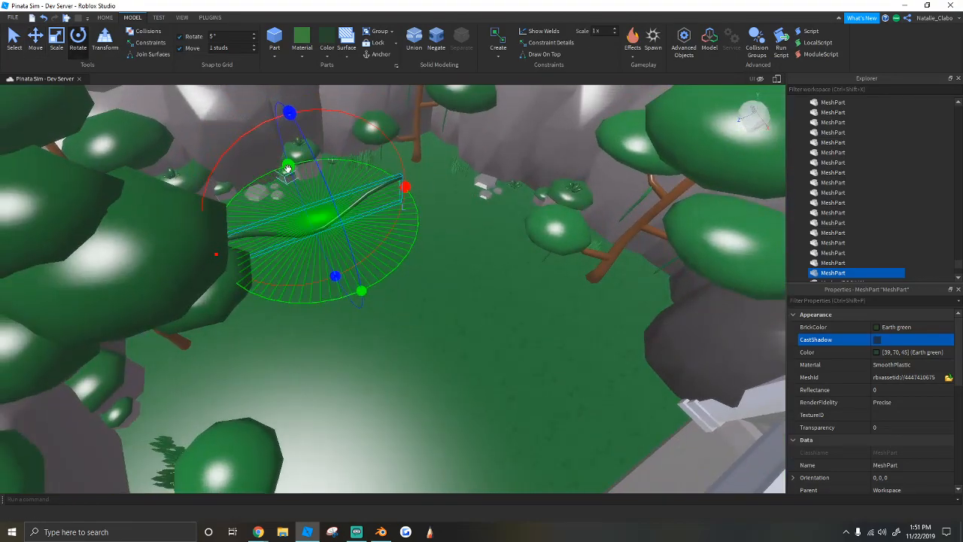
right_click_drag(316, 197, 309, 189)
scroll(316, 197, "up", 3)
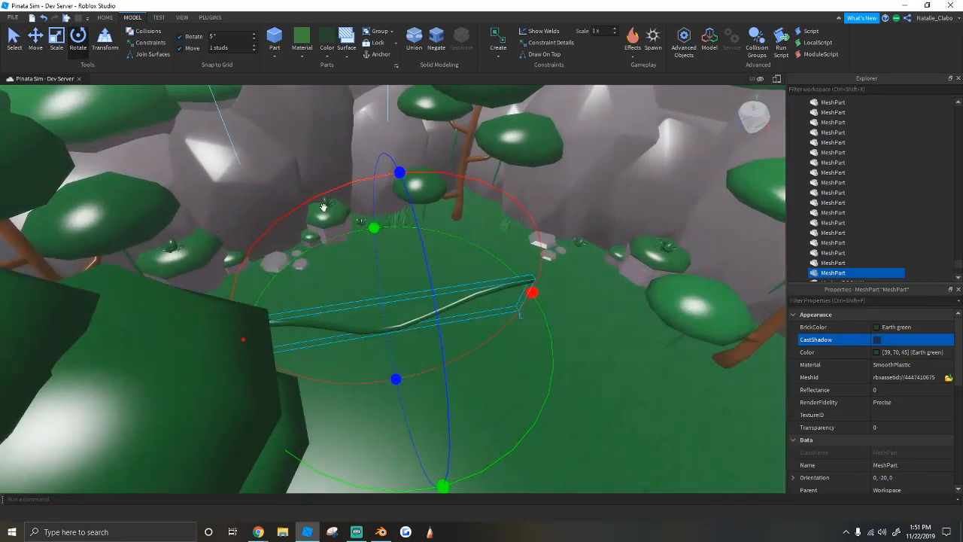
scroll(318, 200, "down", 1)
Step: Scale the rope mesh longer and taller so it reaches from the left tree's canopy toward the right-hand trees
left_click(35, 41)
right_click_drag(433, 357, 448, 368)
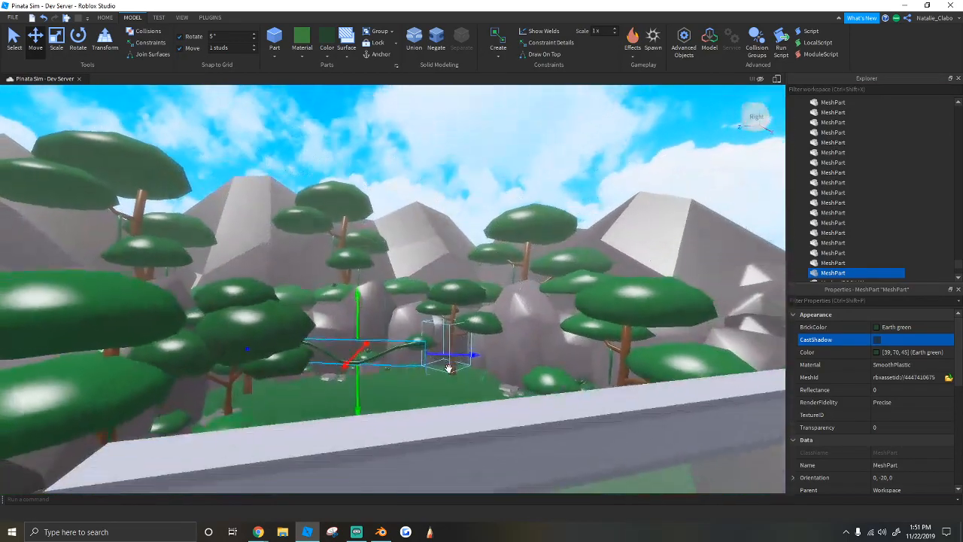
key("q")
key("w")
key("e")
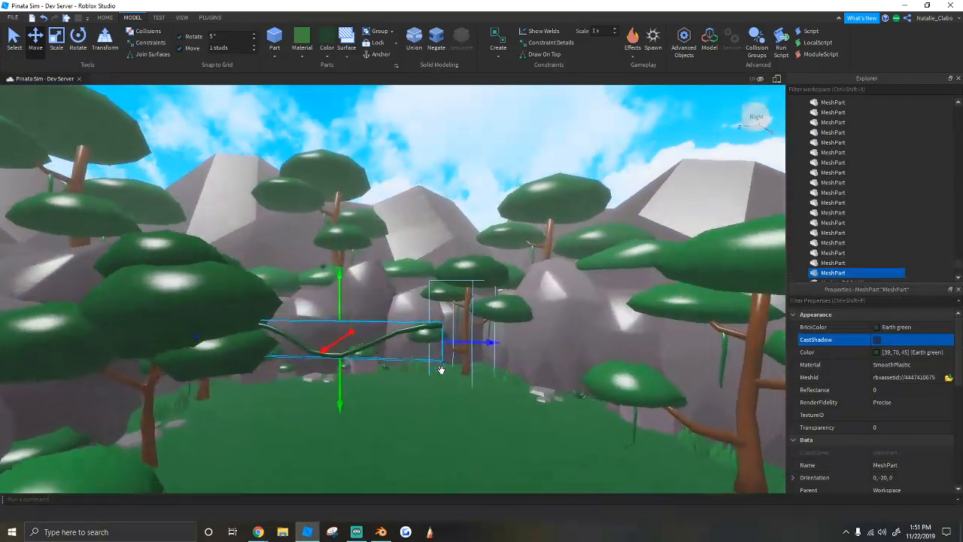
key("w")
key("s")
left_click(57, 42)
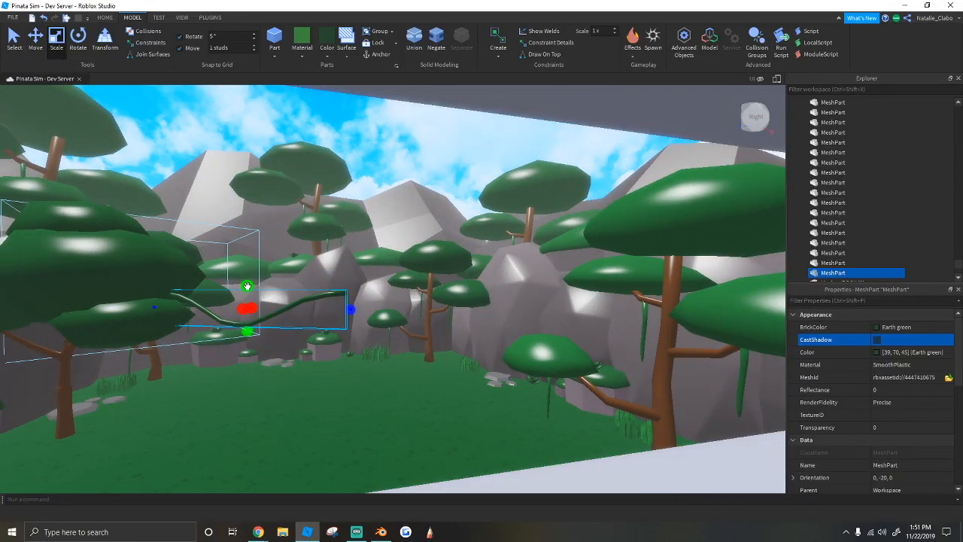
key("w")
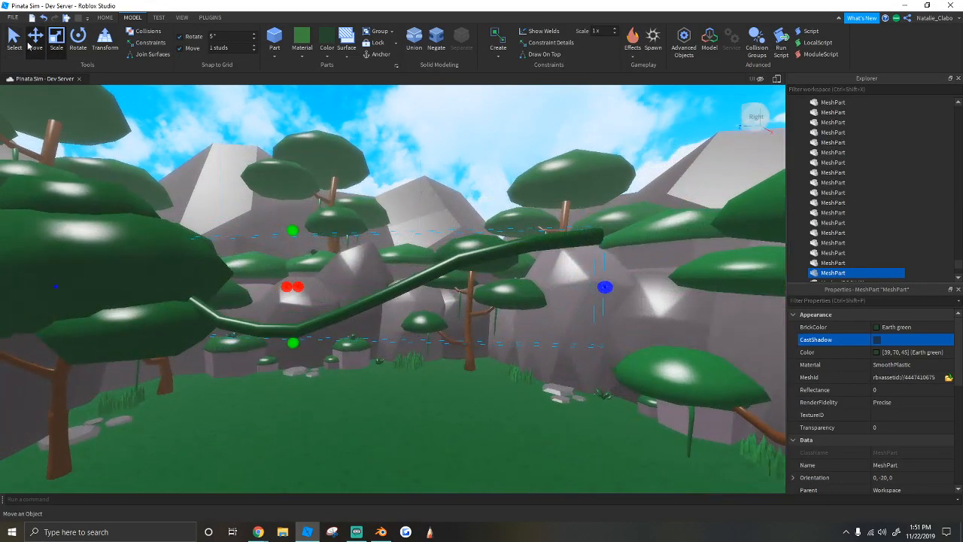
Step: Move the rope mesh up and sideways so it hangs between the canopies of the two large trees
key("ctrl+2")
key("a")
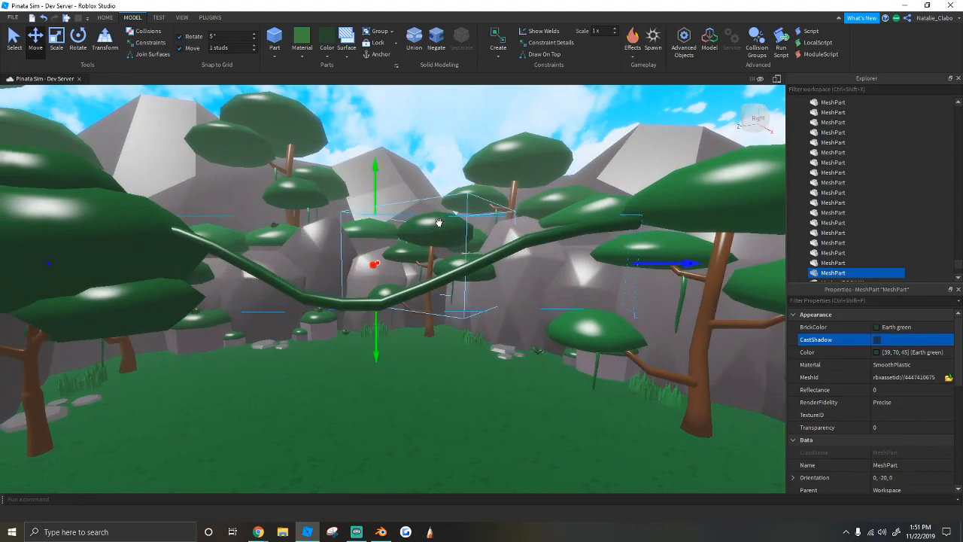
key("s")
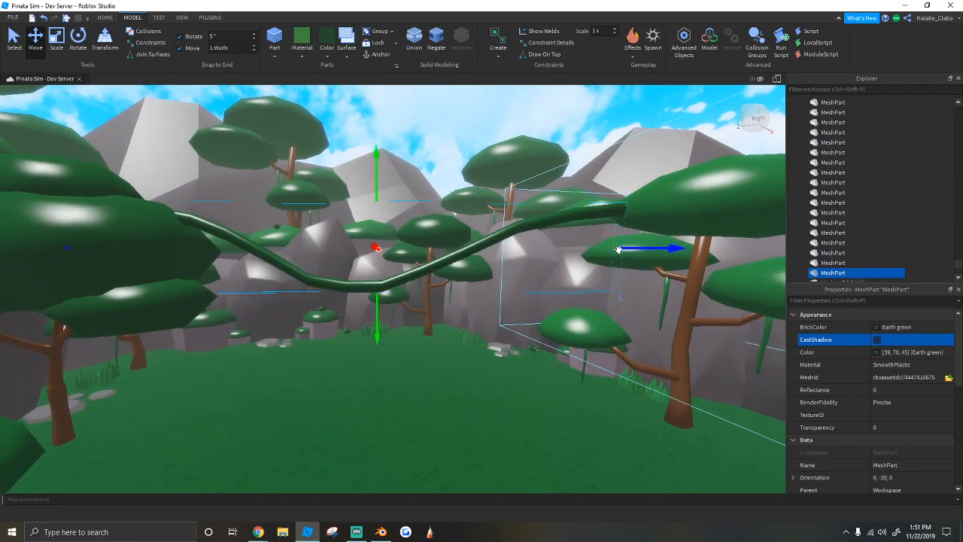
key("a")
key("w")
right_click_drag(324, 161, 354, 132)
key("s")
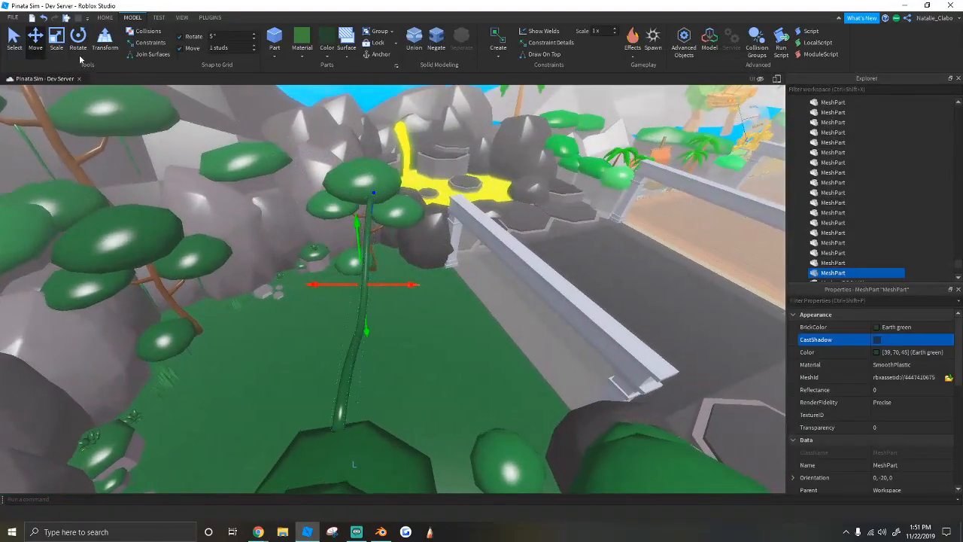
Step: Rotate the rope mesh about the vertical axis to an orientation of 0, -15, 0
left_click(55, 43)
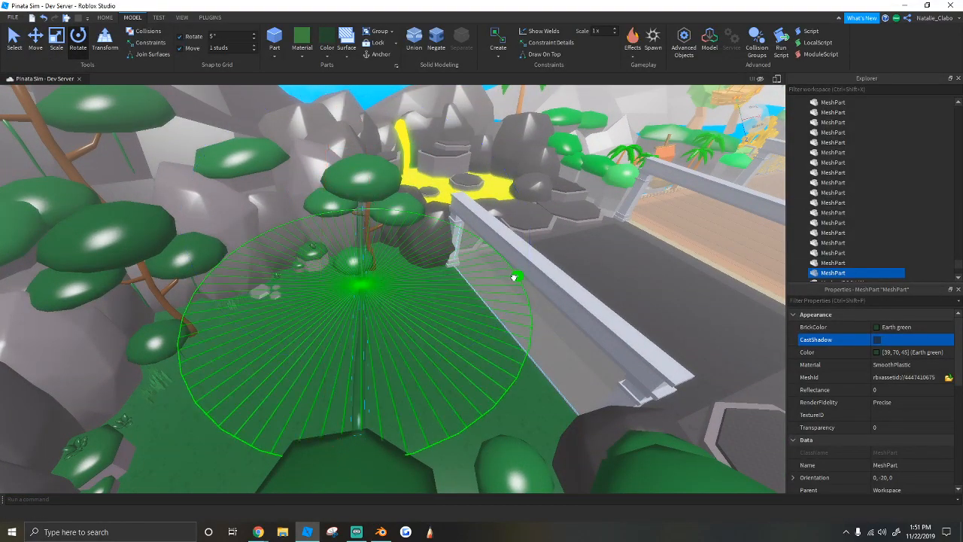
key("w")
right_click_drag(425, 328, 425, 331)
key("w")
key("d")
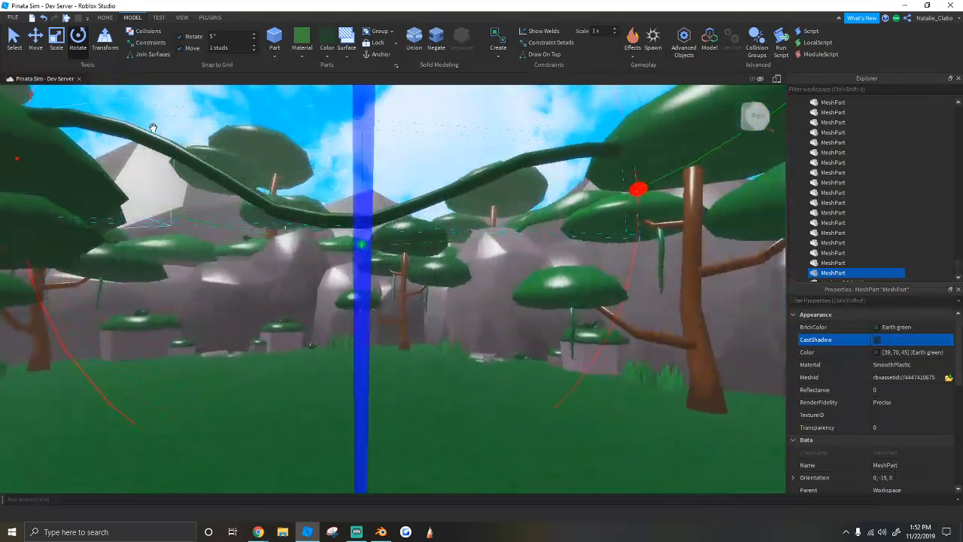
Step: Set the movement snap to 0.1 studs and scale the rope mesh thinner with a shallower sag
key("s")
key("a")
left_click(59, 43)
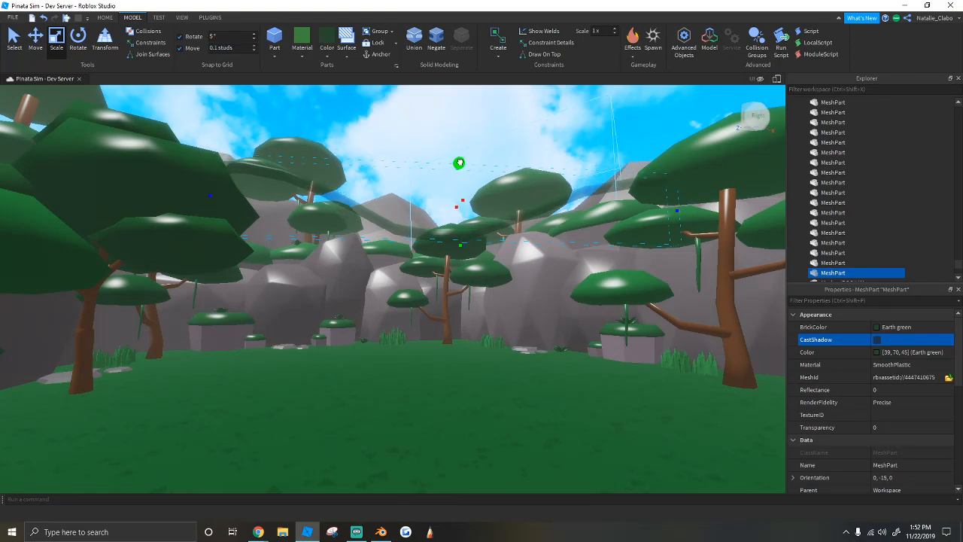
key("w")
right_click_drag(459, 172, 461, 175)
left_click_drag(378, 208, 363, 209)
right_click_drag(362, 210, 358, 213)
key("s")
key("w")
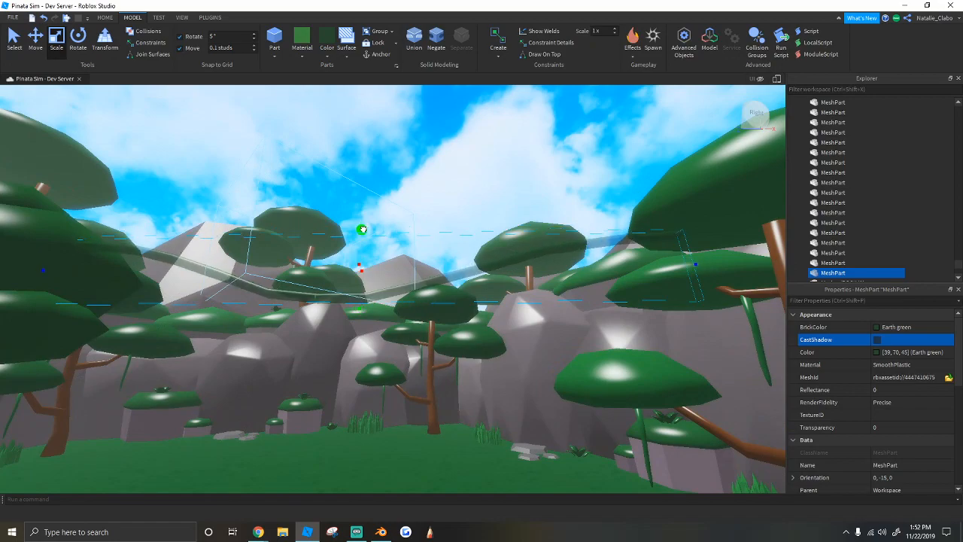
Step: Tilt the rope mesh 5° to an orientation of 5, -15, 0, matching the height of the two canopies
key("s")
right_click_drag(498, 249, 499, 249)
left_click_drag(647, 275, 628, 239)
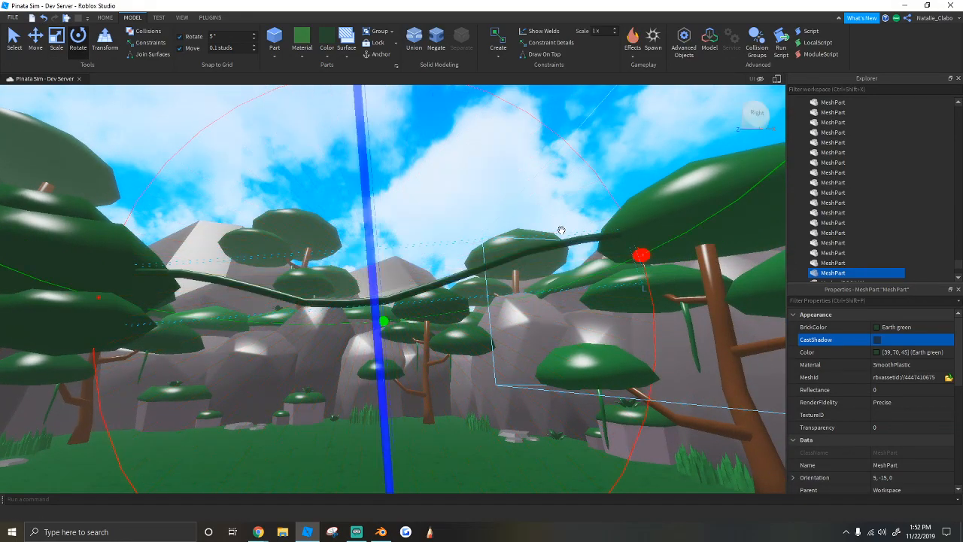
Step: Duplicate the vine that hangs between the canopies of the two large trees
key("w")
right_click_drag(468, 225, 469, 225)
key("s")
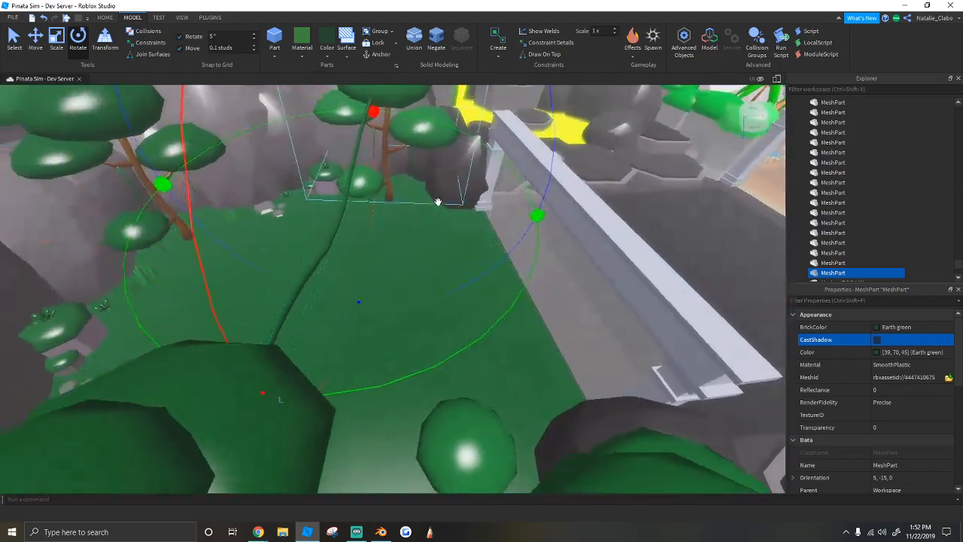
key("w")
right_click_drag(419, 180, 423, 184)
key("s")
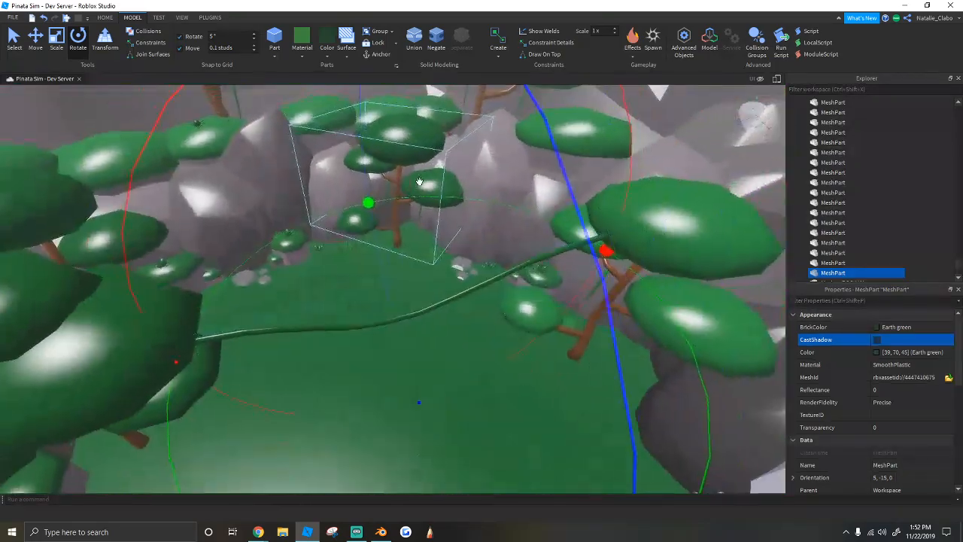
key("w")
left_click(104, 19)
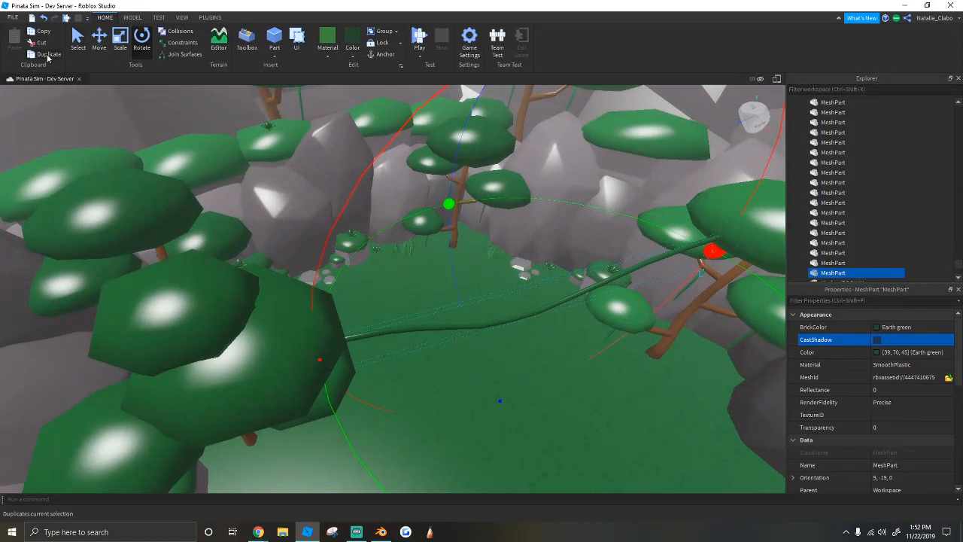
Step: Rotate the copied vine to an orientation of 4.33, -45.09, -2.5 and move it up toward the rear tree
right_click_drag(391, 197, 391, 198)
key("s")
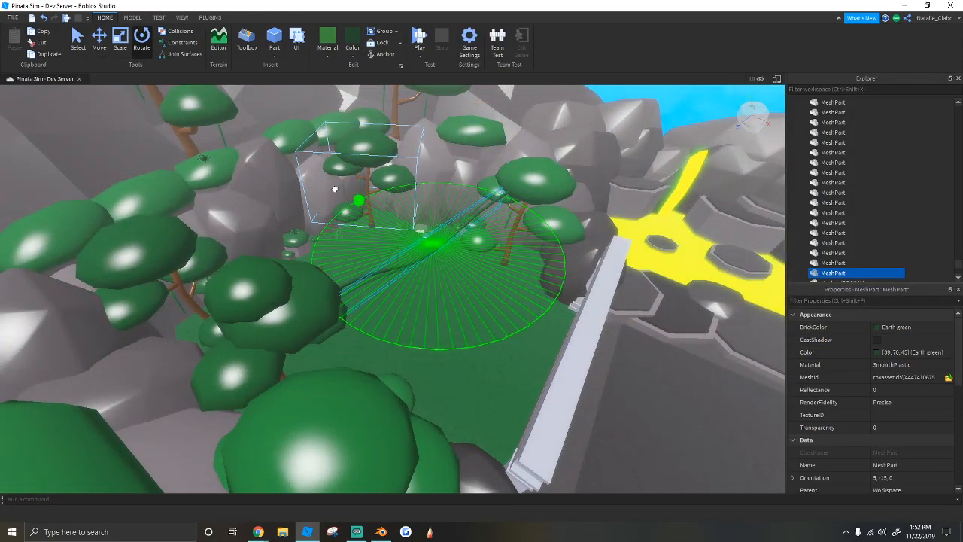
key("w")
left_click_drag(322, 184, 411, 173)
left_click(100, 40)
key("w")
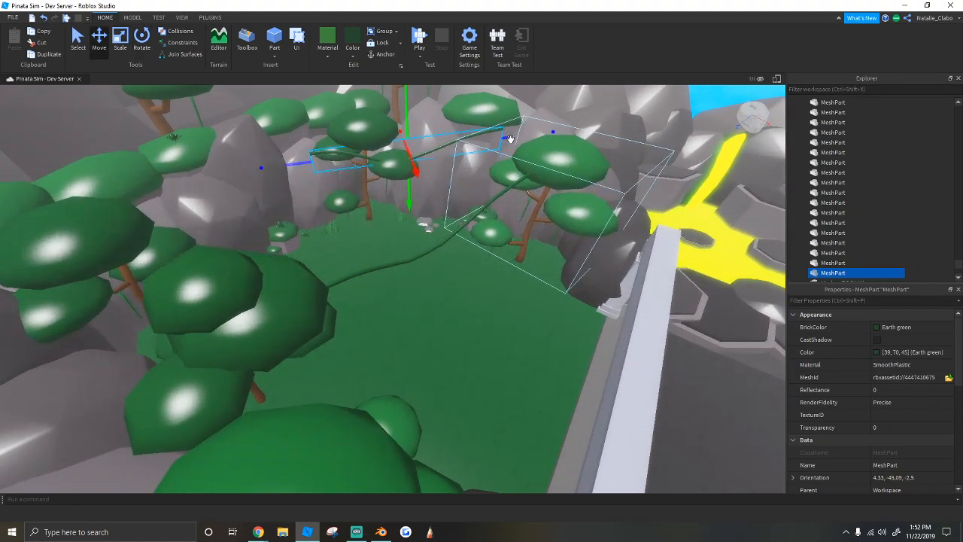
Step: Position the copied vine beside the rear tree, level with its upper canopy
key("w")
right_click_drag(396, 148, 396, 149)
key("s")
key("w")
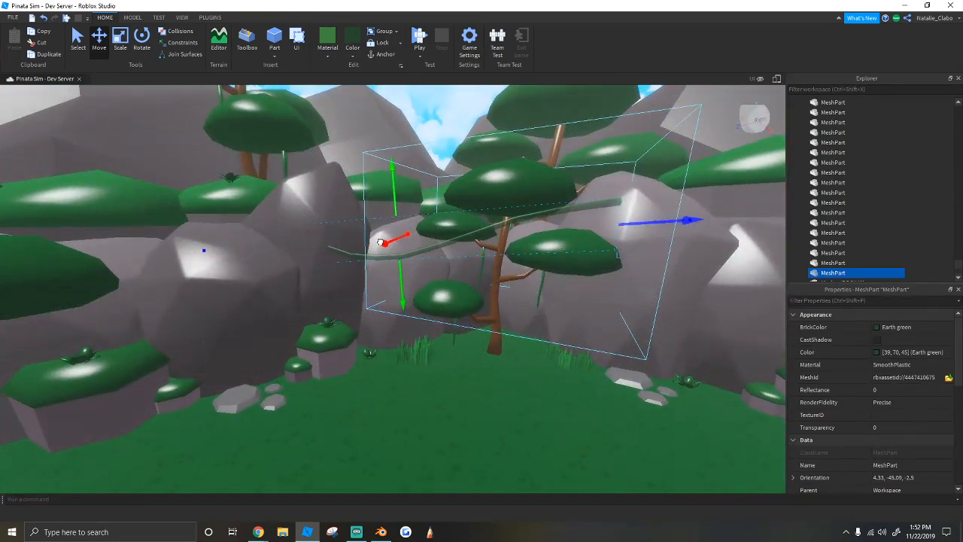
key("w")
right_click_drag(606, 266, 606, 266)
key("a")
key("s")
Step: Turn the copied vine to an orientation of 4.92, -25.04, -0.87 and slide its end into the rear tree's upper canopy
left_click_drag(400, 213, 321, 206)
key("w")
key("s")
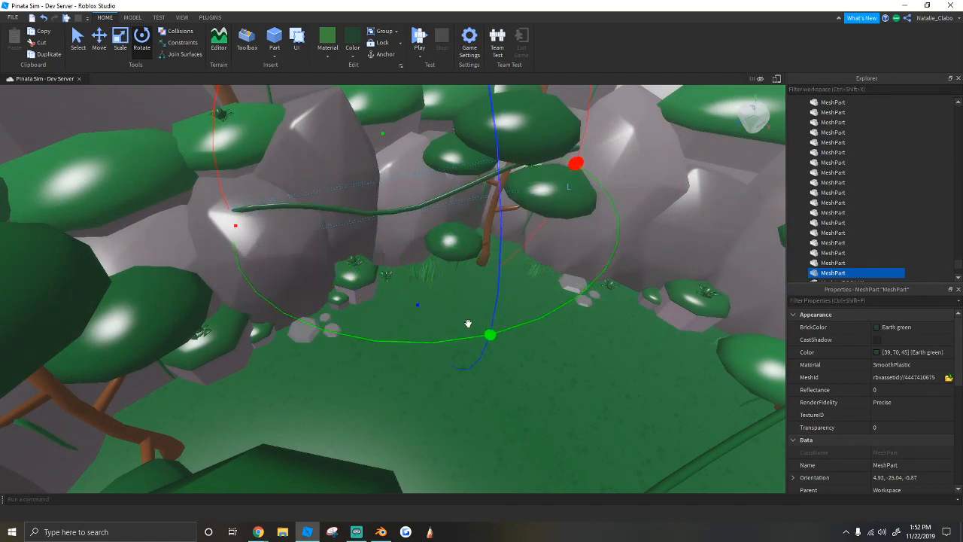
key("w")
key("a")
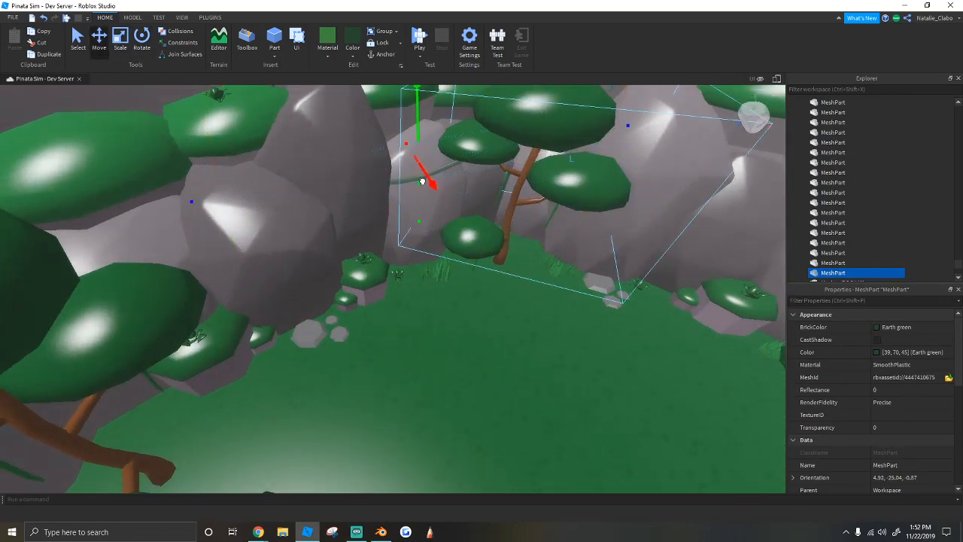
left_click_drag(422, 181, 432, 193)
key("w")
right_click_drag(432, 193, 433, 193)
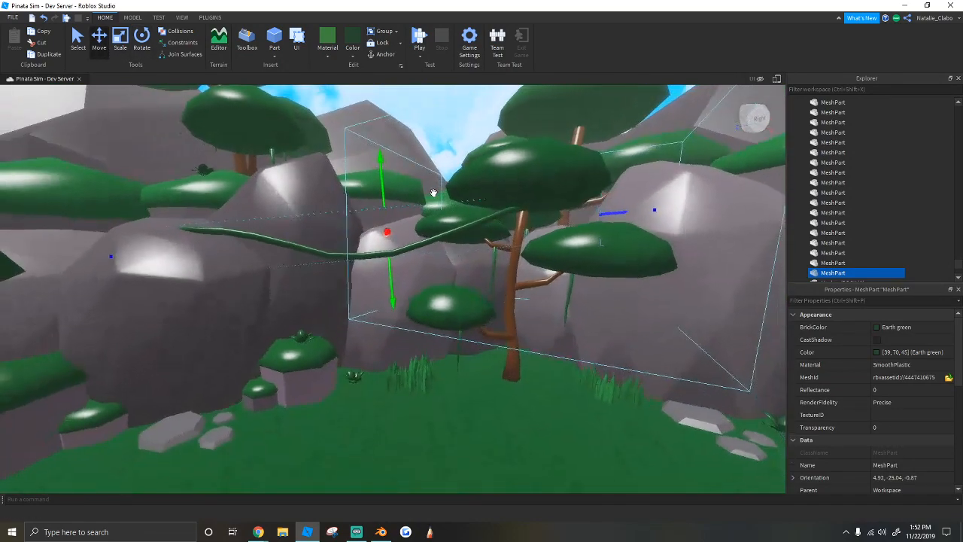
key("w")
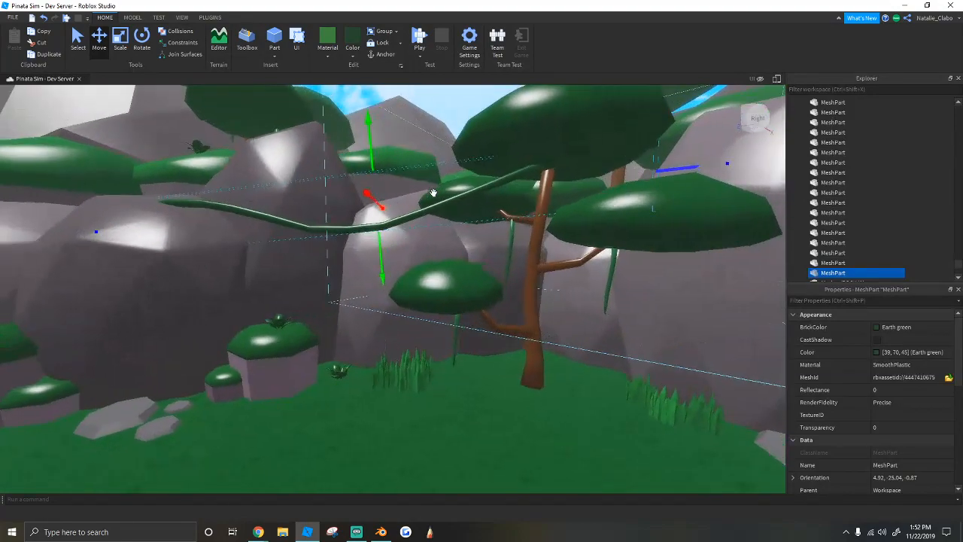
Step: Add another copy of the vine with an orientation of 0, 15, 0 near the large tree's canopy
key("s")
right_click_drag(444, 241, 443, 240)
key("w")
key("s")
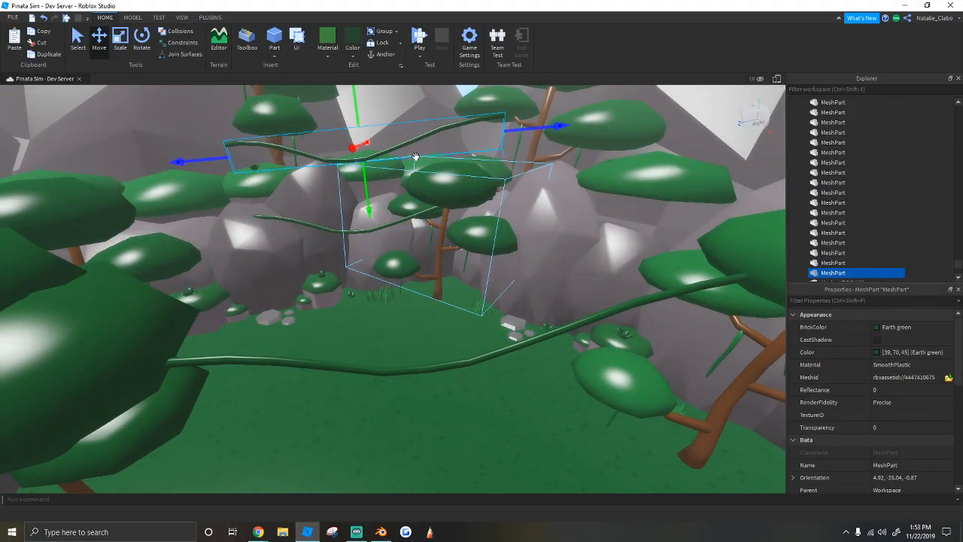
left_click(524, 260)
key("w")
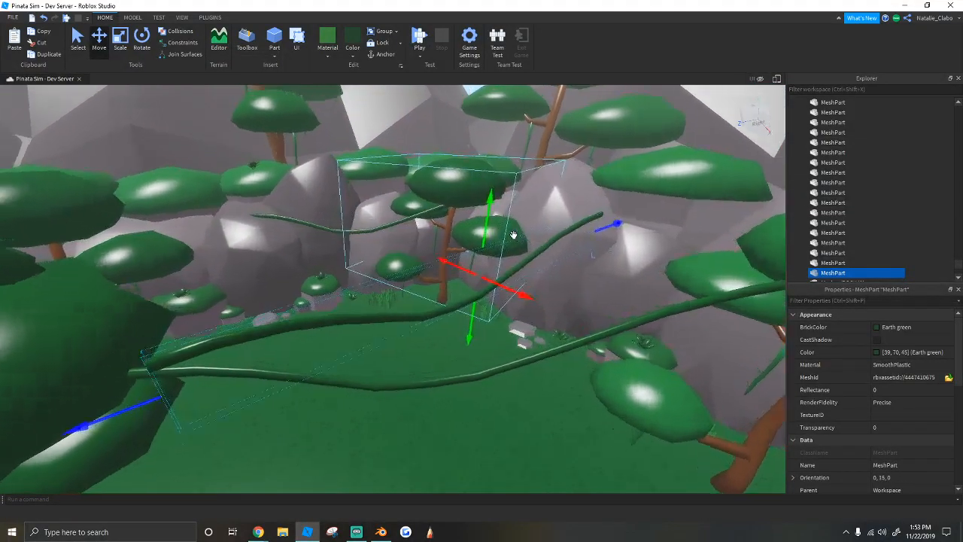
Step: Rotate the new vine about the vertical axis to an orientation of 0, -30, 0
right_click_drag(512, 234, 511, 234)
key("s")
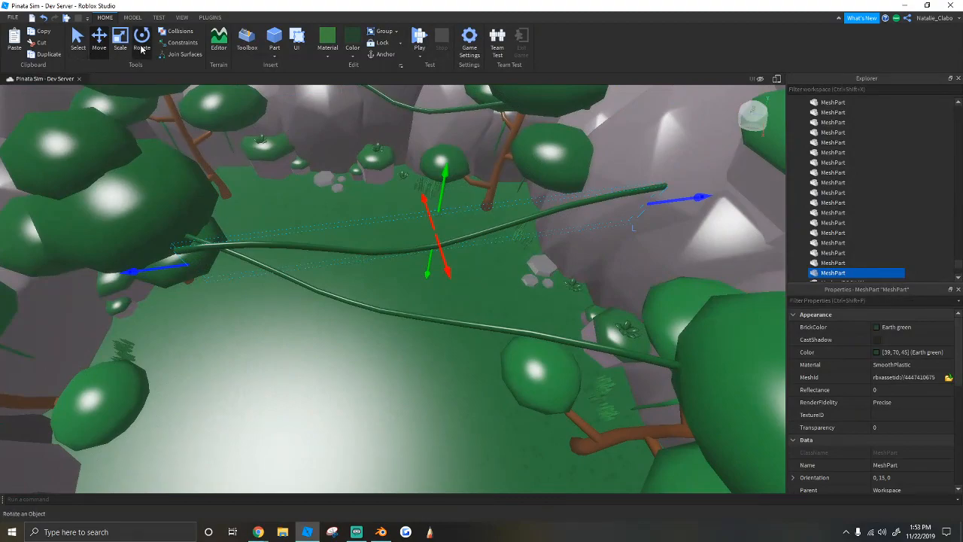
left_click(142, 47)
left_click_drag(489, 200, 467, 195)
key("w")
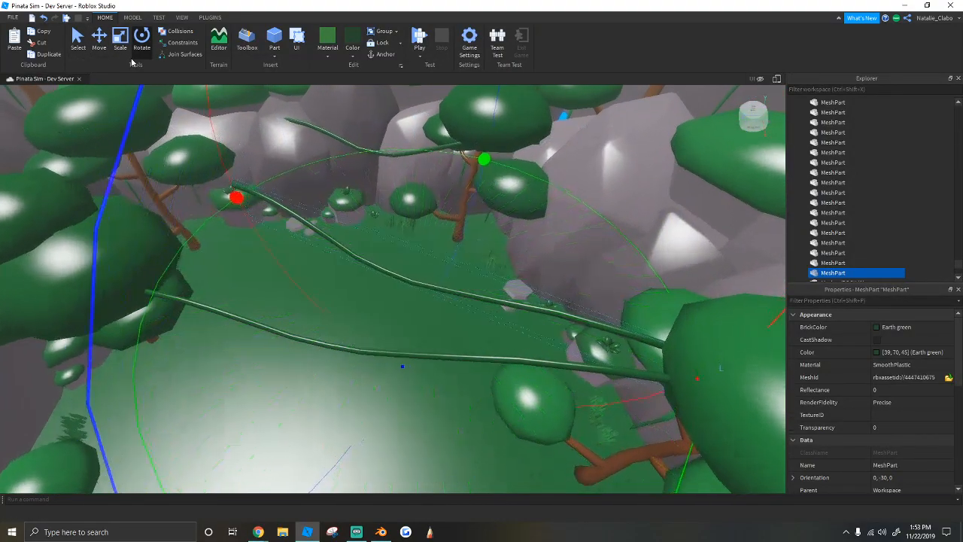
key("d")
Step: Move the new vine back to the canopies of the rear tree
left_click(100, 47)
key("w")
right_click_drag(520, 170, 519, 170)
key("s")
left_click_drag(262, 273, 366, 243)
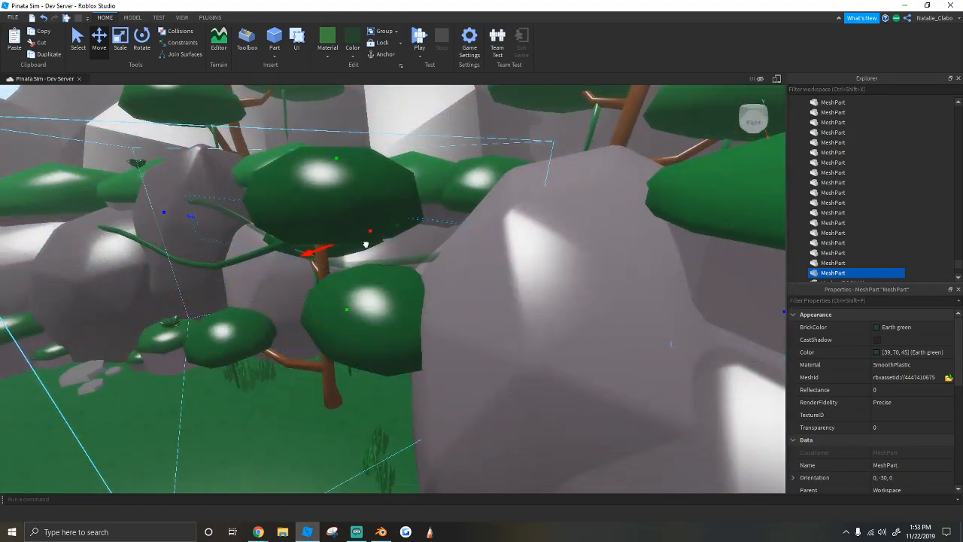
key("a")
Step: Shorten the new vine to roughly the width of the rear tree's lower canopy and place it over that canopy
left_click(122, 46)
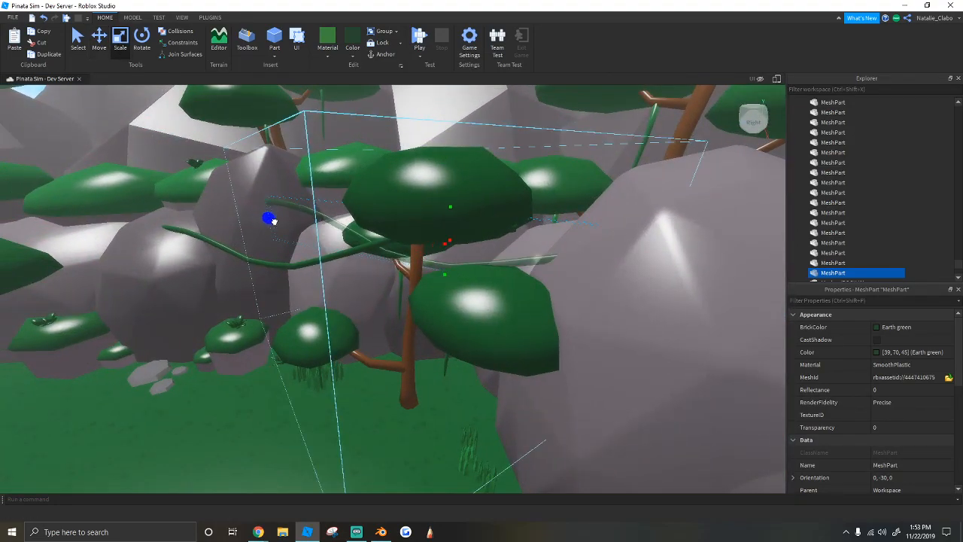
key("w")
right_click_drag(434, 249, 509, 281)
key("s")
left_click(100, 47)
key("s")
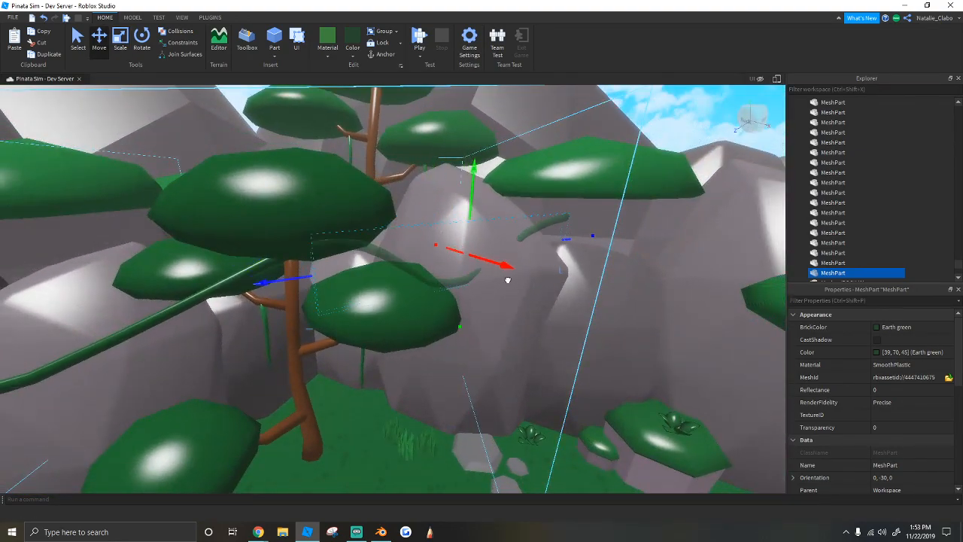
key("s")
key("d")
key("w")
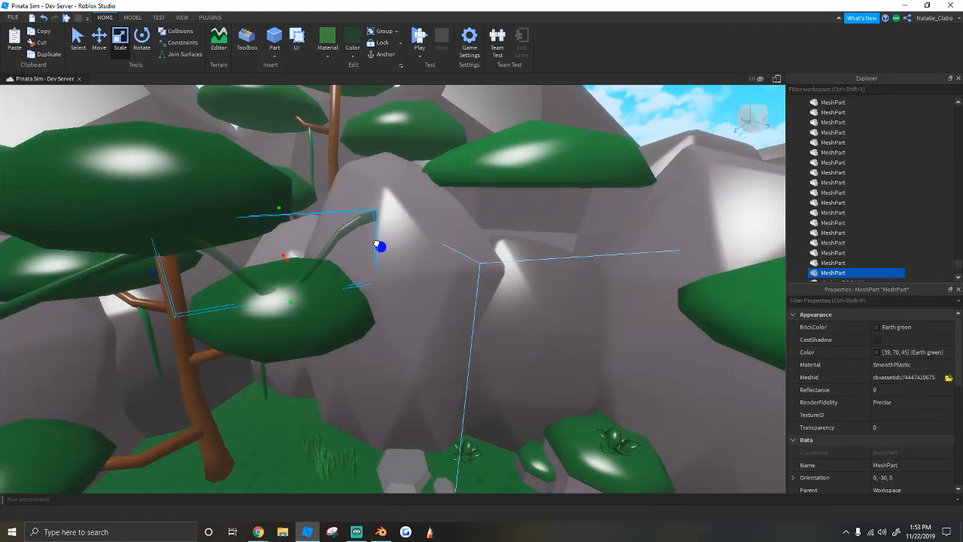
left_click_drag(364, 241, 361, 241)
key("s")
key("a")
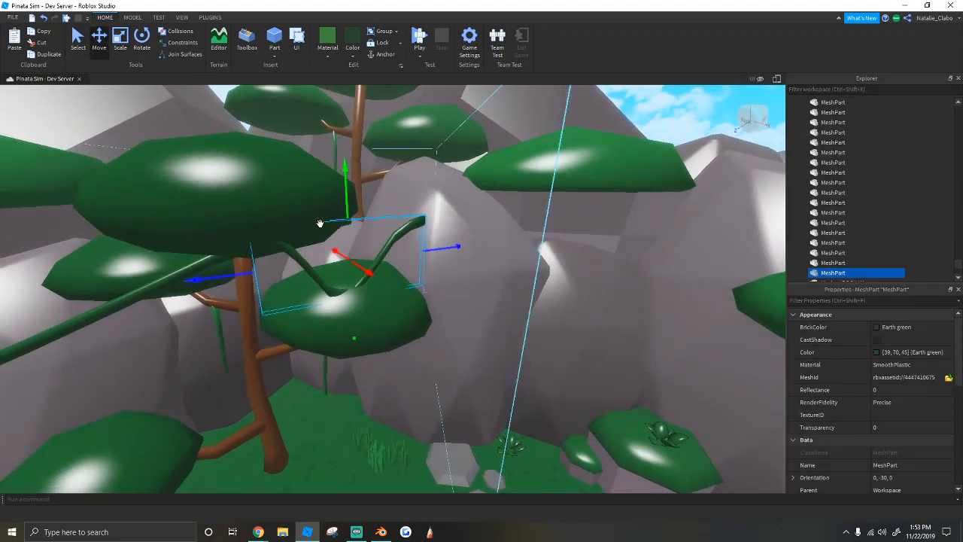
Step: Lower the short vine beneath the rear tree's lower canopy and stretch it vertically for a deeper sag
key("w")
right_click_drag(364, 293, 385, 285)
key("d")
key("s")
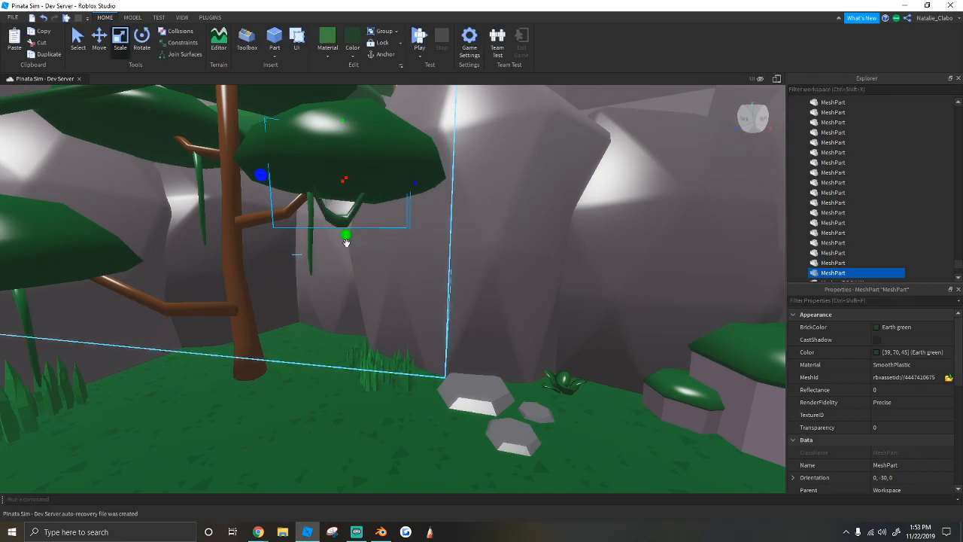
key("s")
right_click_drag(347, 271, 349, 257)
key("w")
key("s")
key("w")
right_click_drag(411, 275, 413, 269)
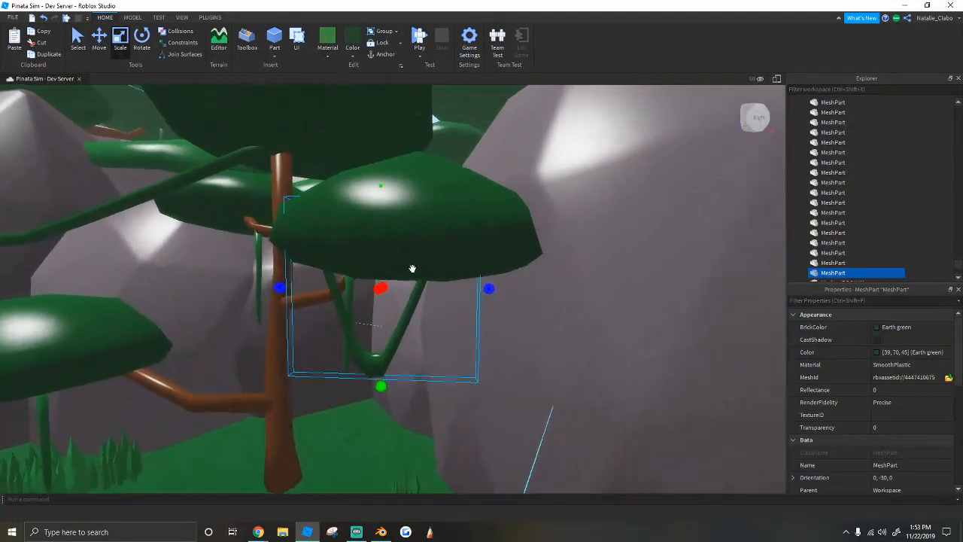
key("s")
key("s")
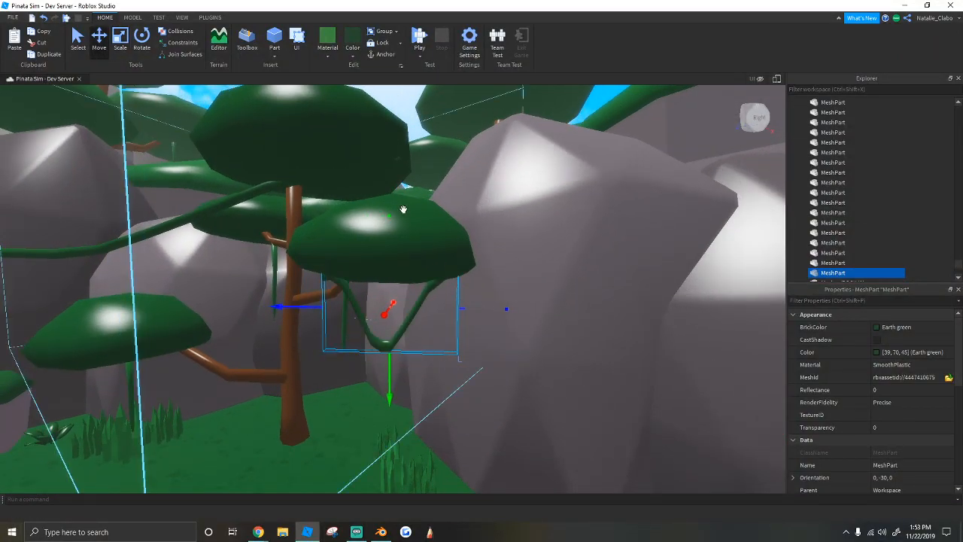
Step: Place a copy of the short vine at the neighbouring large tree's canopy with an orientation of 0, -60, 0
right_click_drag(432, 275, 379, 340)
key("s")
key("w")
left_click_drag(379, 340, 417, 248)
key("w")
key("w")
right_click_drag(417, 247, 407, 266)
key("s")
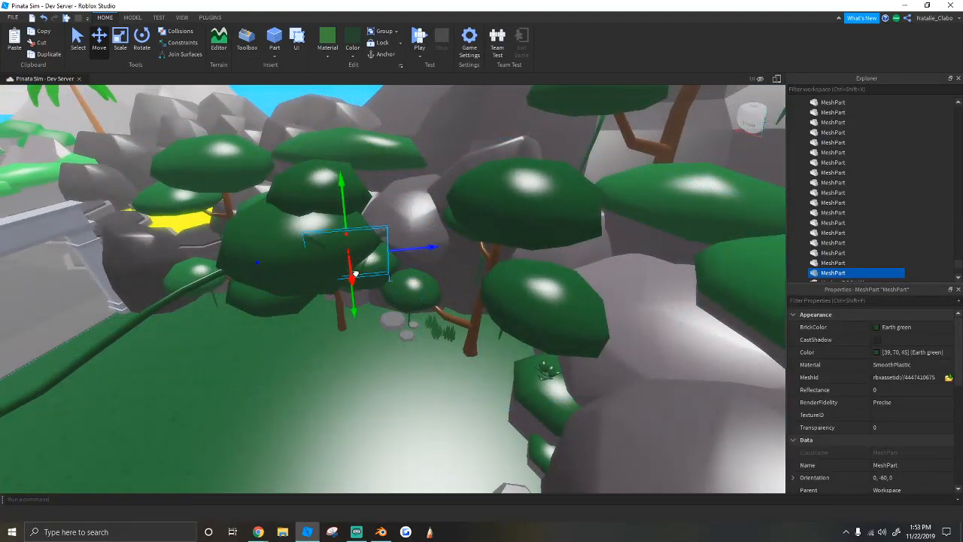
Step: Lengthen the copied short vine and reposition it across the long vine attached to the rear tree
key("w")
key("ctrl+3")
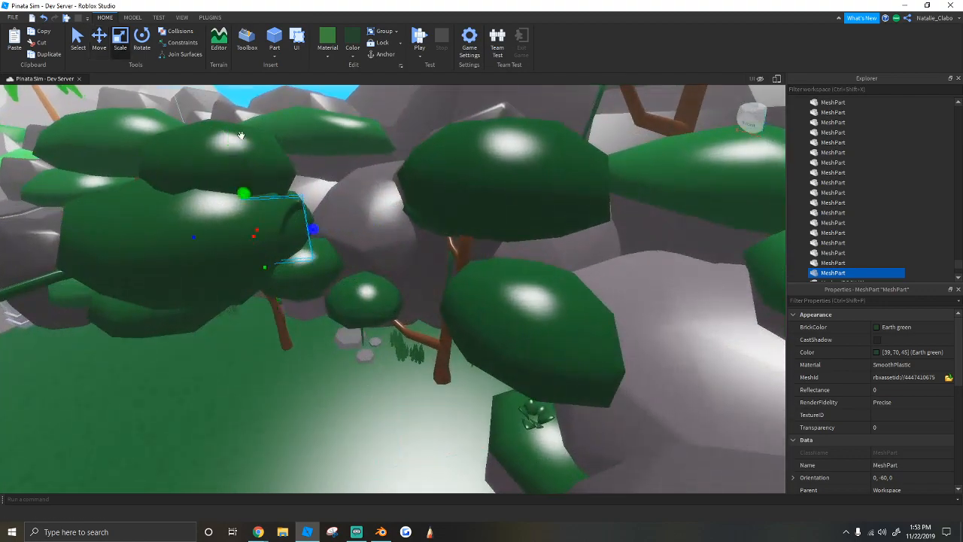
right_click_drag(473, 213, 427, 230)
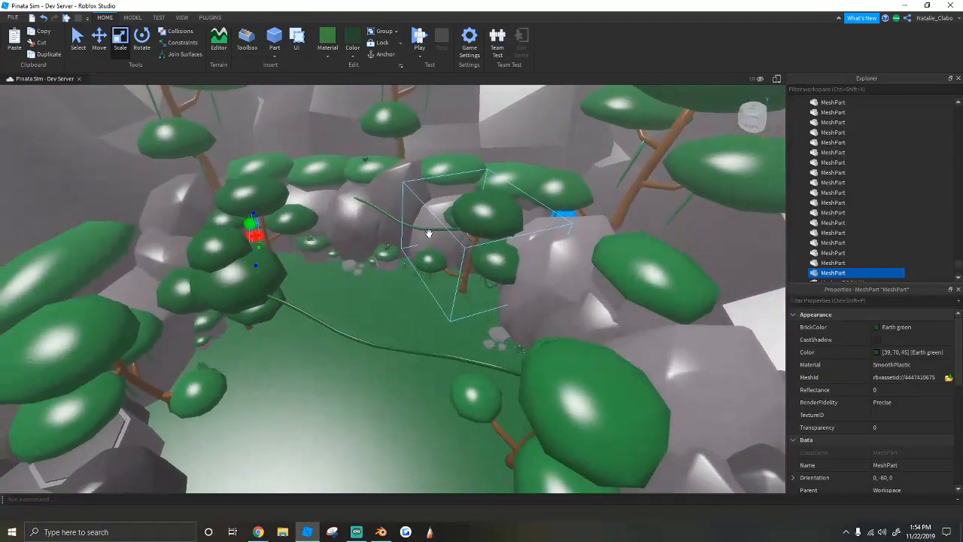
right_click_drag(316, 238, 305, 224)
key("w")
left_click_drag(355, 230, 530, 271)
key("s")
key("w")
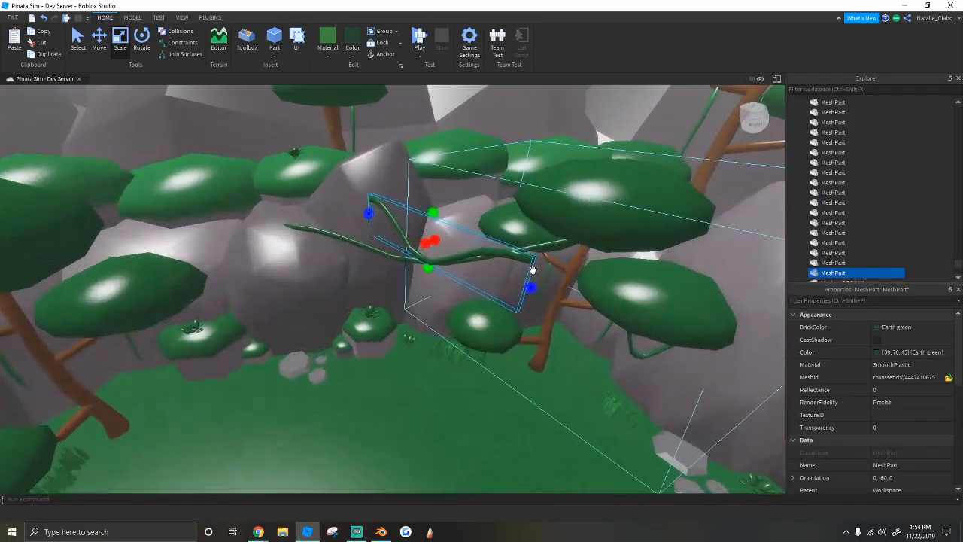
right_click_drag(384, 191, 388, 191)
key("w")
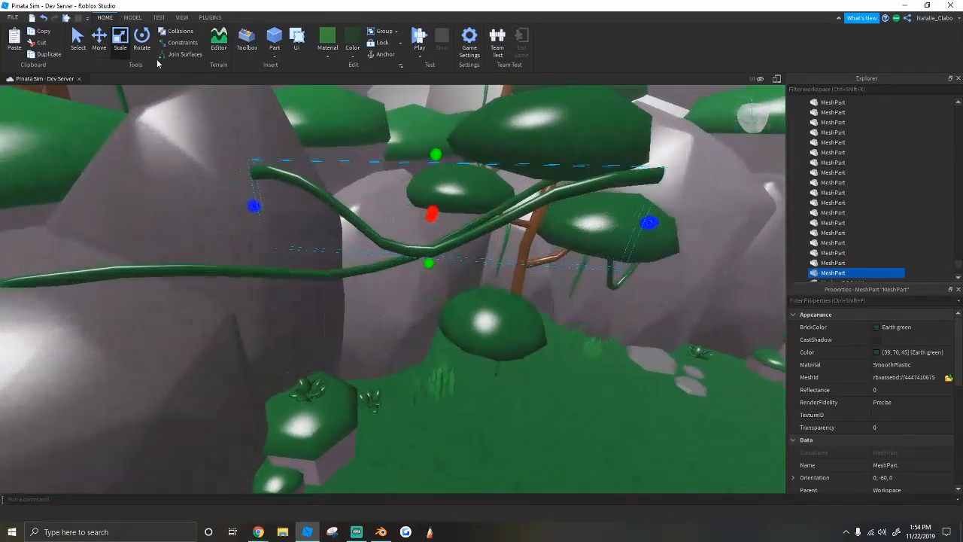
Step: Move the copied vine toward the rocks beside the rear tree and rotate it to an orientation of 0, -75, 0
key("ctrl+2")
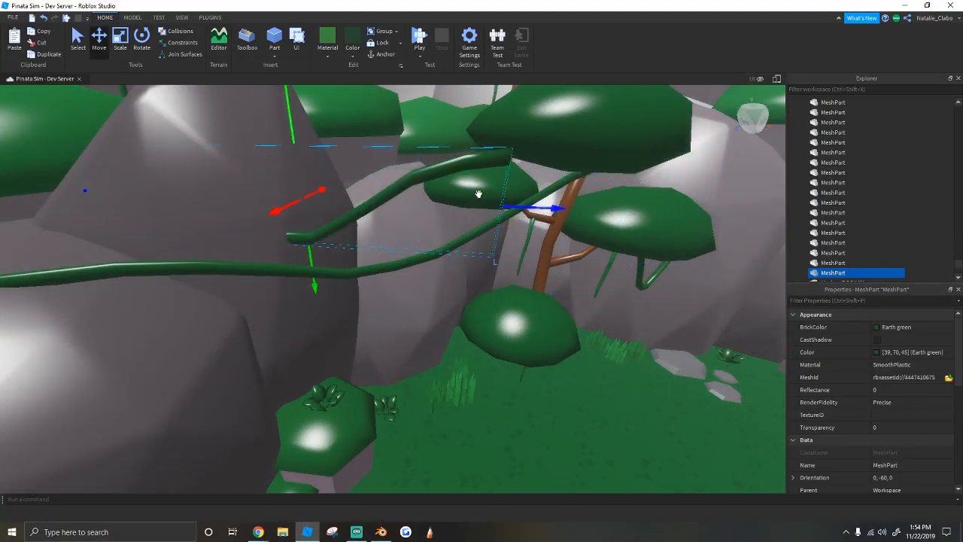
key("w")
right_click_drag(297, 203, 304, 221)
key("s")
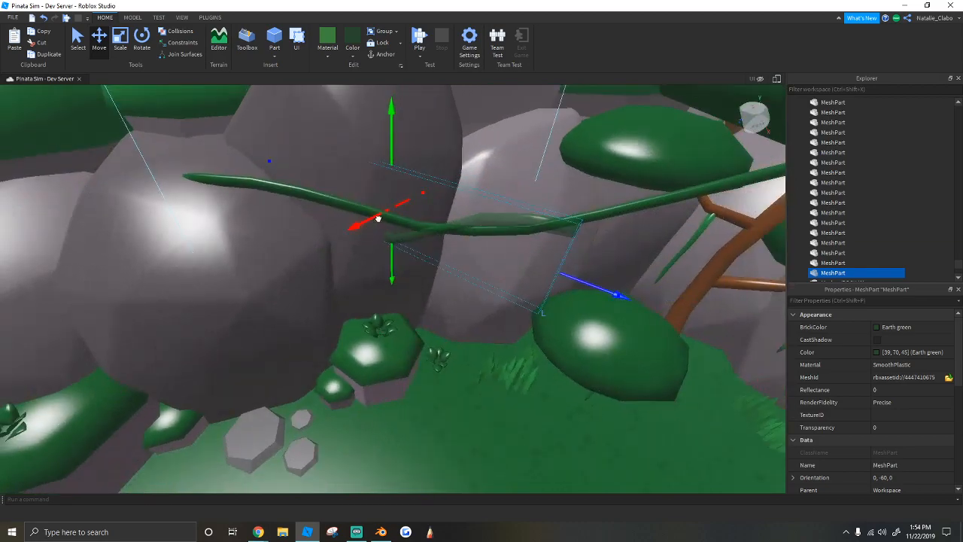
key("s")
right_click_drag(433, 221, 447, 243)
Step: Shift the rotated vine further against the rock next to the rear tree's long vine
right_click(93, 42)
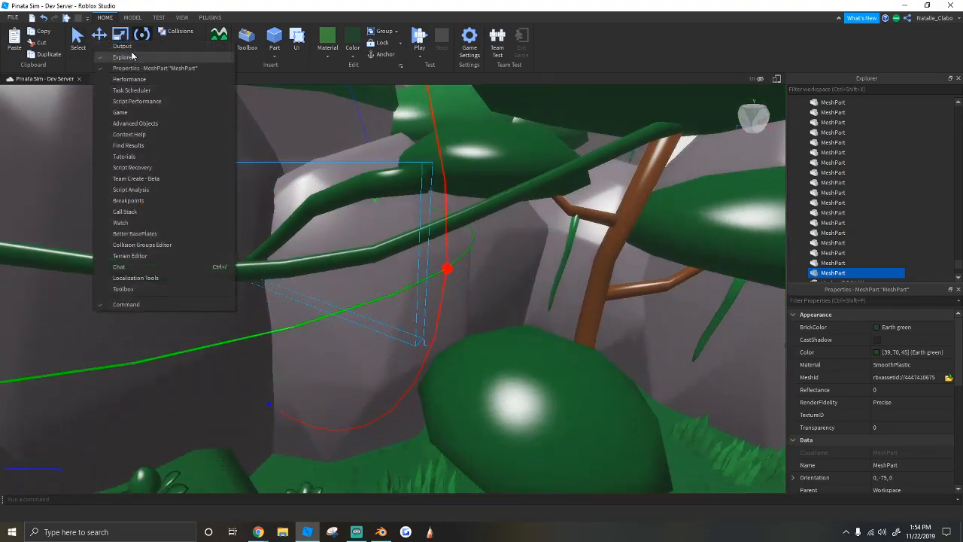
left_click(118, 39)
mouse_move(356, 231)
right_mouse_down()
mouse_move(345, 244)
mouse_move(360, 223)
right_mouse_up()
key("a")
left_click(105, 42)
key("w")
right_click_drag(198, 240, 280, 255)
right_click_drag(289, 290, 485, 393)
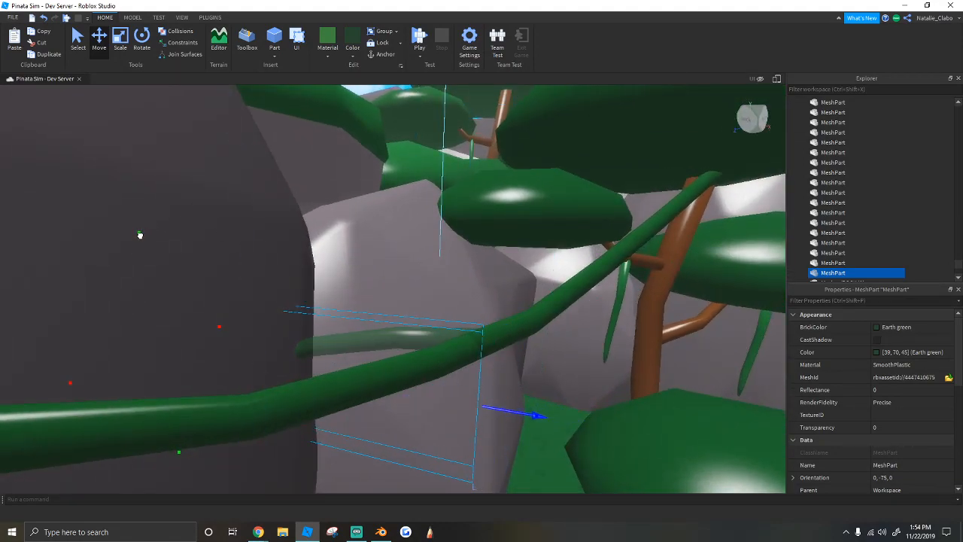
Step: Rotate the vine to an orientation of 0, -90, 0 and move it across the clearing toward the bridge
scroll(158, 241, "down", 6)
scroll(159, 241, "up", 4)
right_click_drag(159, 241, 159, 241)
scroll(159, 242, "down", 5)
scroll(471, 239, "down", 5)
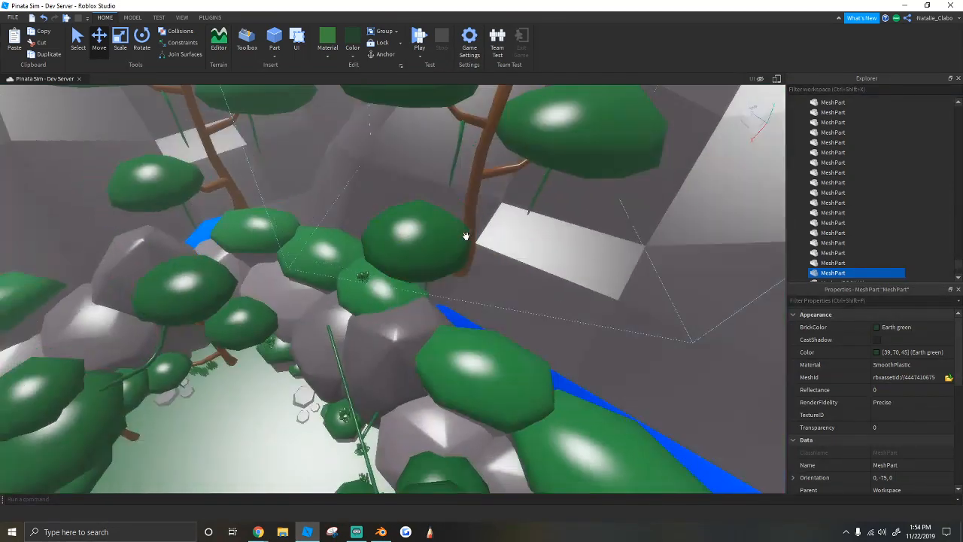
right_click_drag(471, 239, 454, 244)
left_click_drag(453, 244, 378, 301)
right_click_drag(434, 273, 379, 301)
left_click_drag(378, 301, 380, 254)
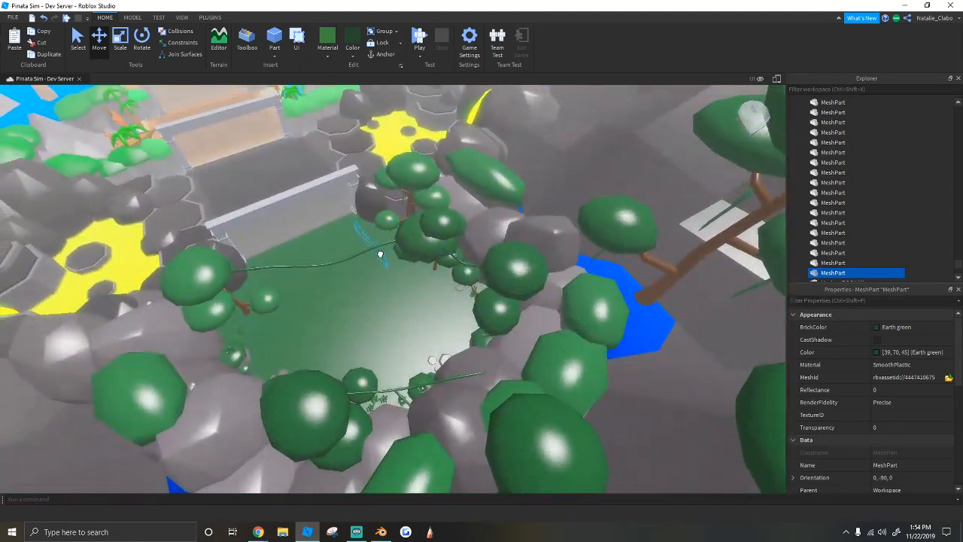
Step: Rotate the selected vine to an orientation of 0, -110, 0 and lengthen it across the trees near the bridge
scroll(388, 225, "up", 8)
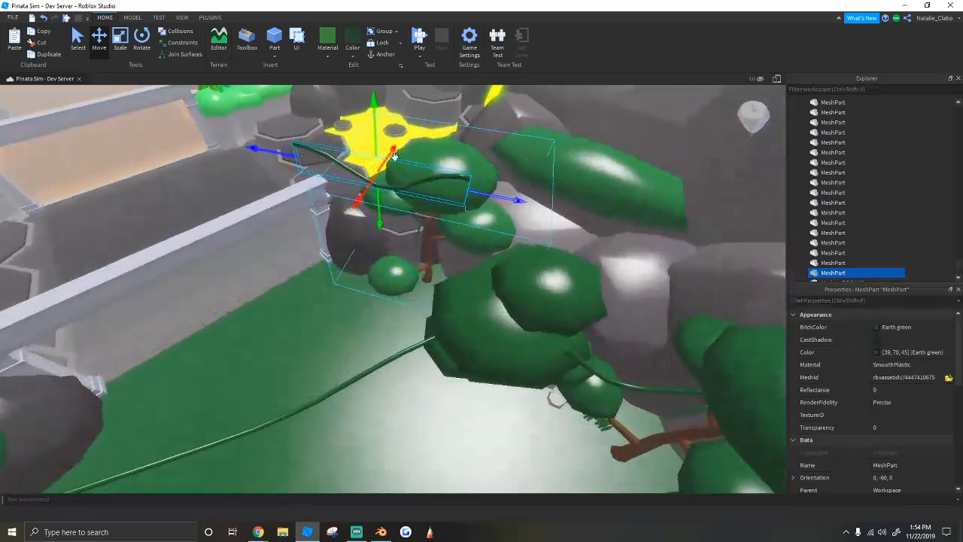
right_click_drag(394, 155, 394, 154)
left_click(141, 41)
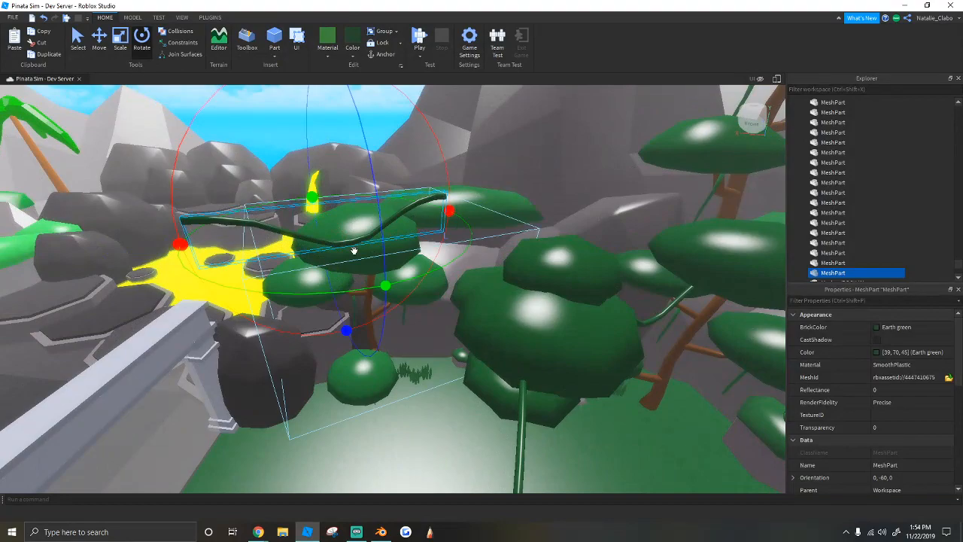
left_click_drag(264, 256, 323, 263)
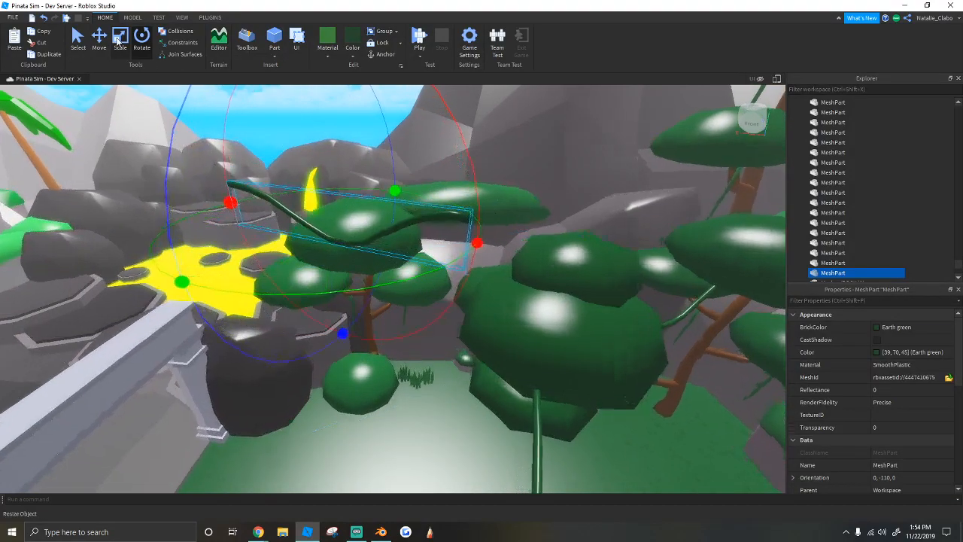
key("ctrl+2")
left_click_drag(551, 258, 640, 260)
key("ctrl+l")
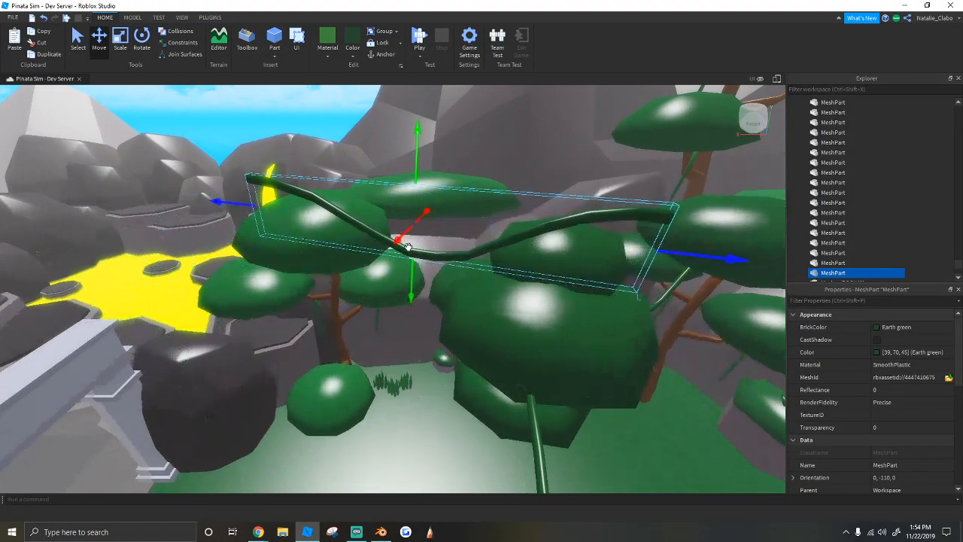
Step: Move the lengthened vine down into the clearing beside the bridge and tilt it to an orientation of 0, -105, -5
left_click_drag(448, 218, 461, 198)
scroll(467, 137, "up", 1)
left_click_drag(467, 138, 449, 185)
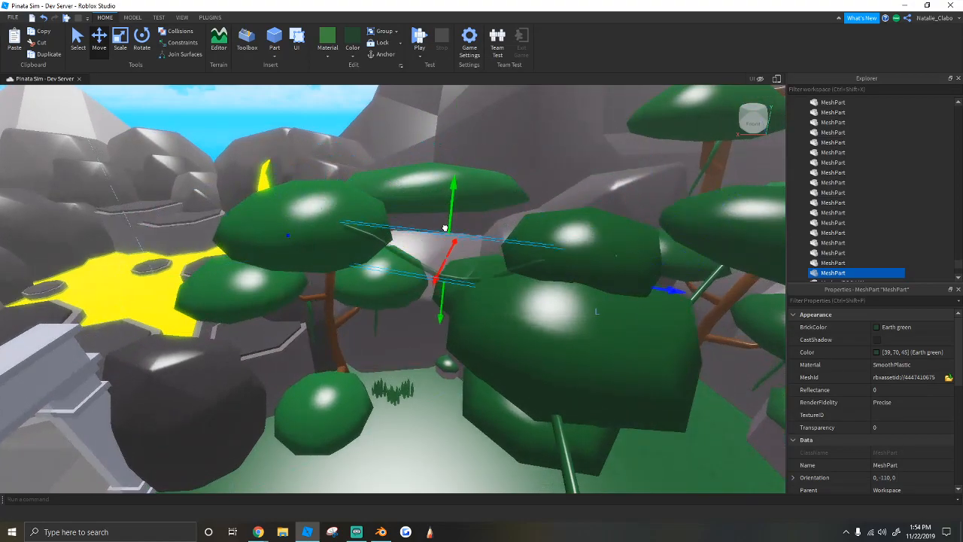
middle_click_drag(641, 281, 356, 281)
right_click_drag(357, 281, 322, 236)
left_click_drag(391, 143, 372, 231)
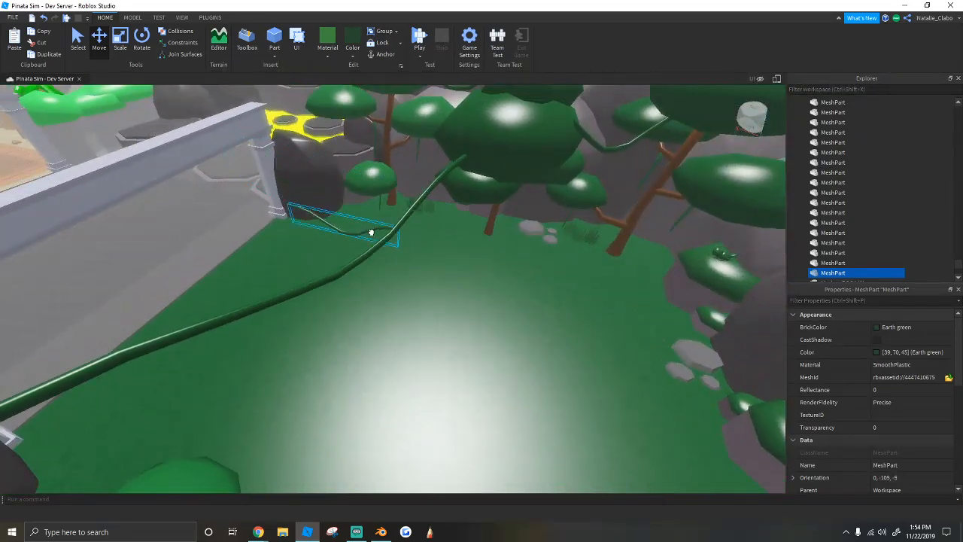
right_click_drag(396, 224, 398, 221)
Step: Move the tilted vine across the clearing to the rocks on the far side and lower it
left_click_drag(441, 268, 468, 264)
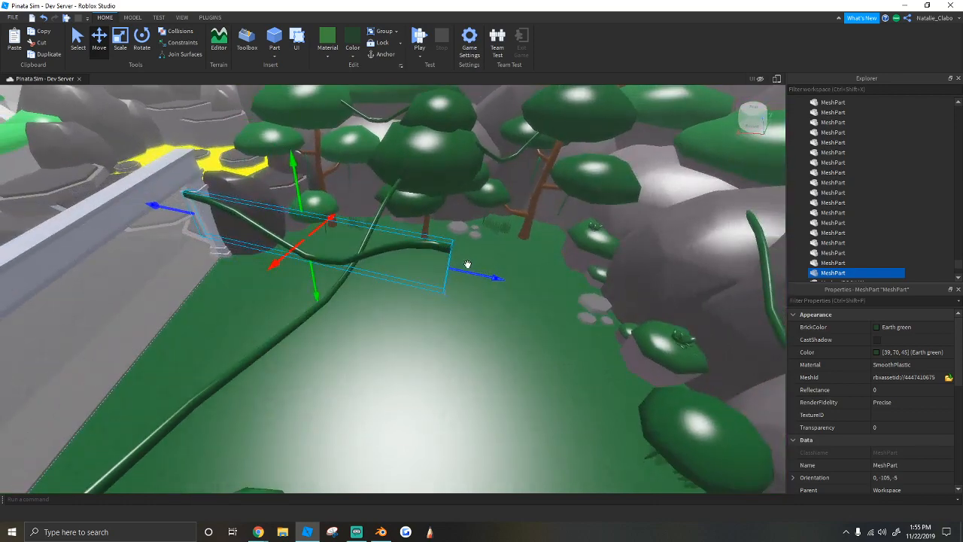
right_click_drag(469, 264, 486, 277)
left_click_drag(488, 260, 688, 278)
right_click_drag(548, 286, 453, 278)
left_click_drag(485, 270, 560, 272)
left_click(120, 39)
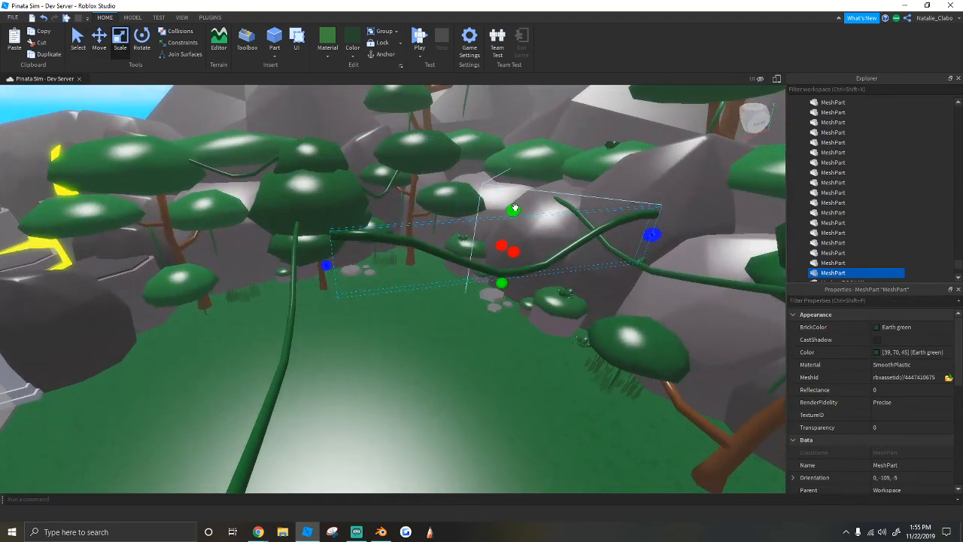
key("ctrl+2")
right_click_drag(521, 194, 495, 230)
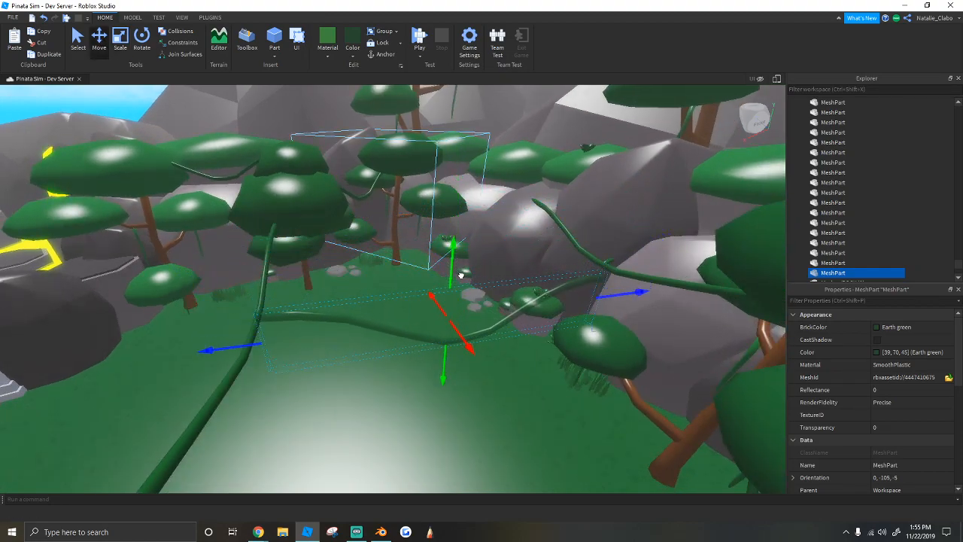
right_click_drag(460, 283, 413, 316)
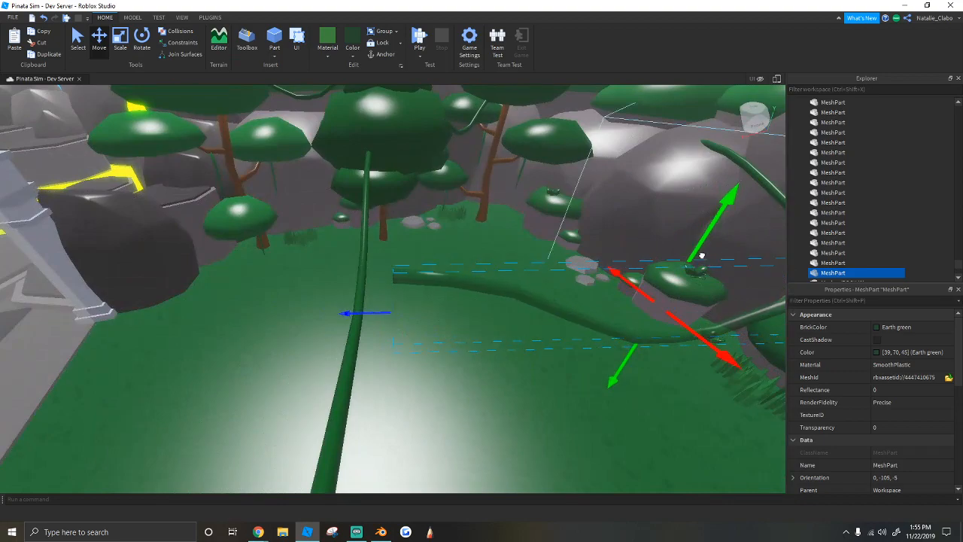
Step: Stretch the vine's ends so it spans from the long hanging vine to the rocks
key("f")
right_click_drag(382, 275, 349, 287)
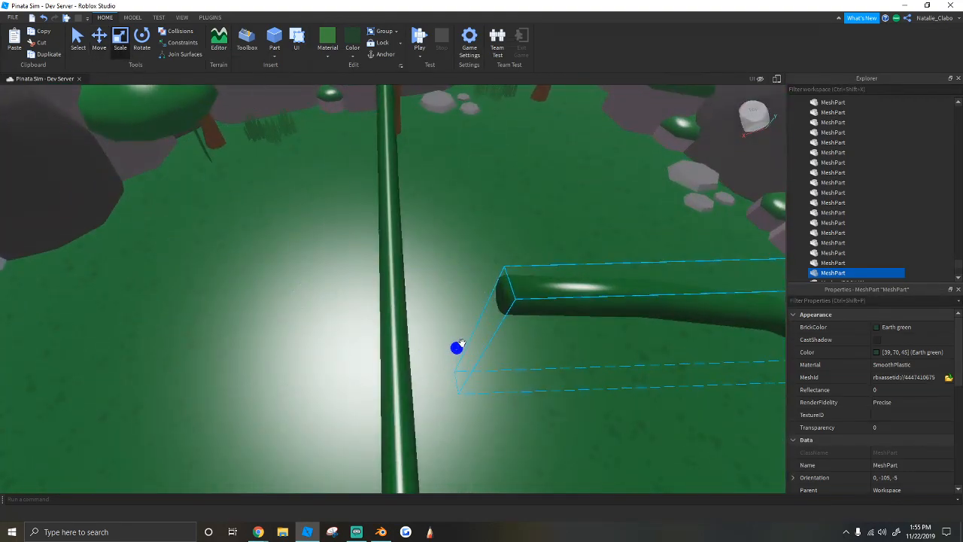
right_click_drag(391, 352, 387, 356)
scroll(387, 356, "down", 5)
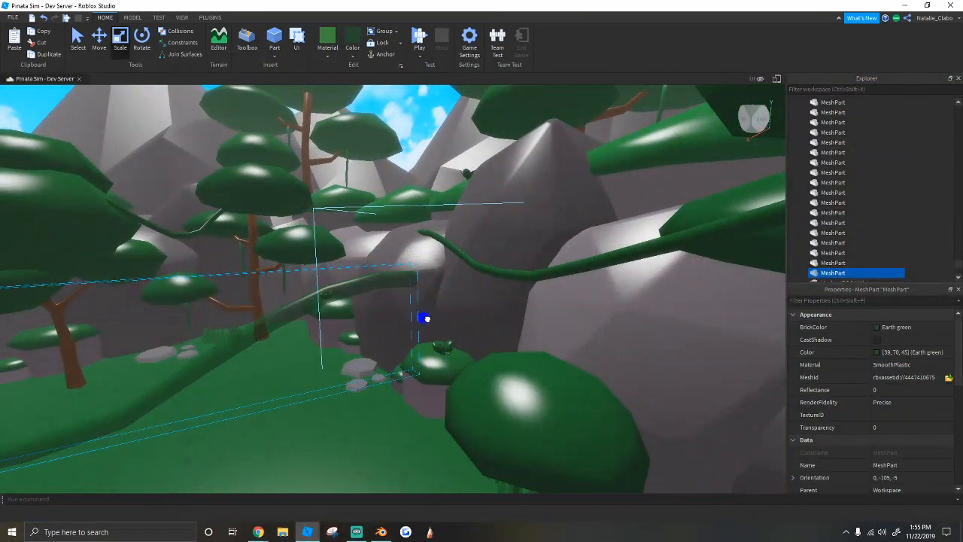
left_click_drag(580, 298, 572, 302)
right_click_drag(547, 303, 518, 279)
Step: Lower the stretched vine slightly beside the rock at the clearing's edge
left_click(102, 47)
right_click_drag(429, 216, 561, 230)
left_click_drag(603, 225, 601, 246)
right_click_drag(602, 245, 604, 242)
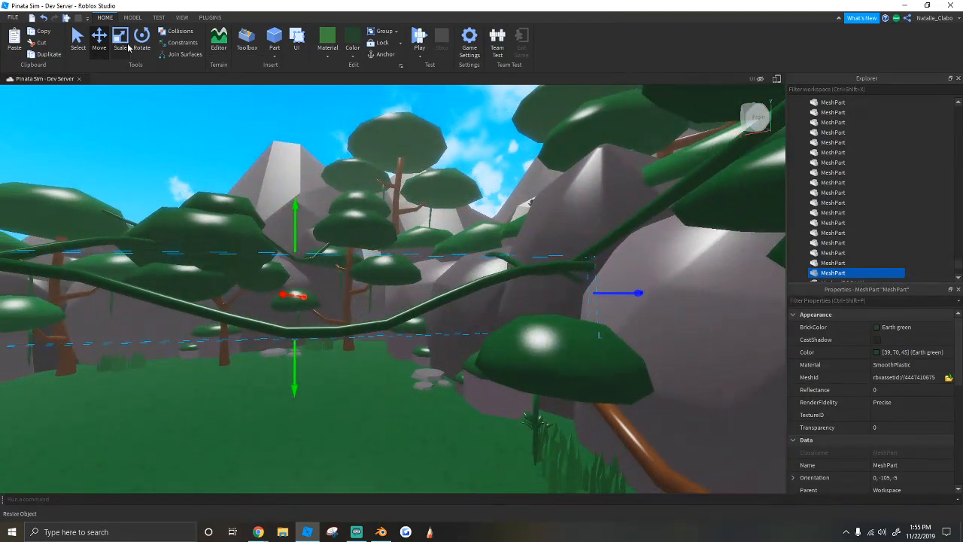
Step: Turn off rotation snapping and tilt the vine freely to an orientation of about -2.96, -104.75, -5.01
left_click(141, 47)
right_click_drag(482, 296, 485, 295)
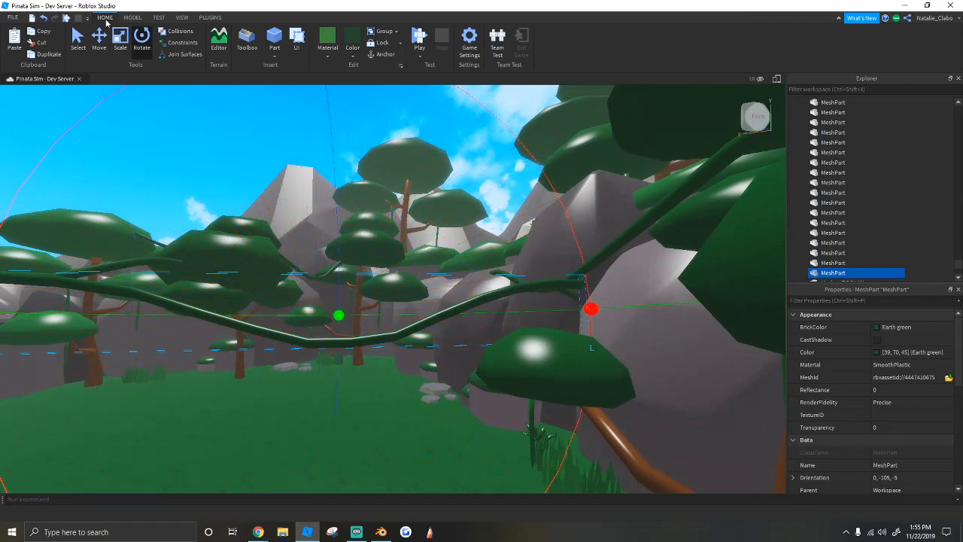
left_click(133, 18)
left_click_drag(591, 308, 590, 295)
right_click_drag(530, 292, 530, 293)
right_click_drag(467, 282, 467, 282)
Step: Adjust the vine's height and level its tilt to an orientation of about -0.76, -104.94, -5
left_click(57, 39)
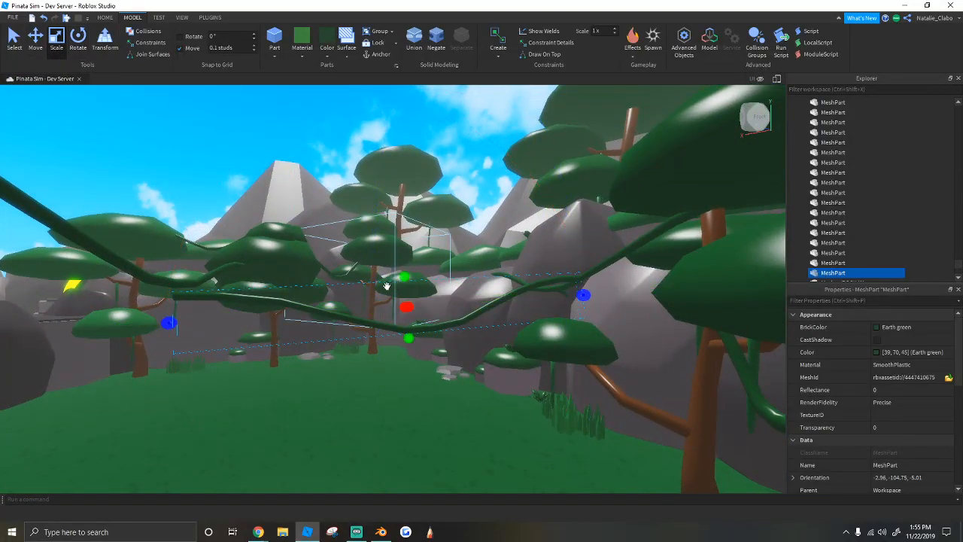
left_click(44, 50)
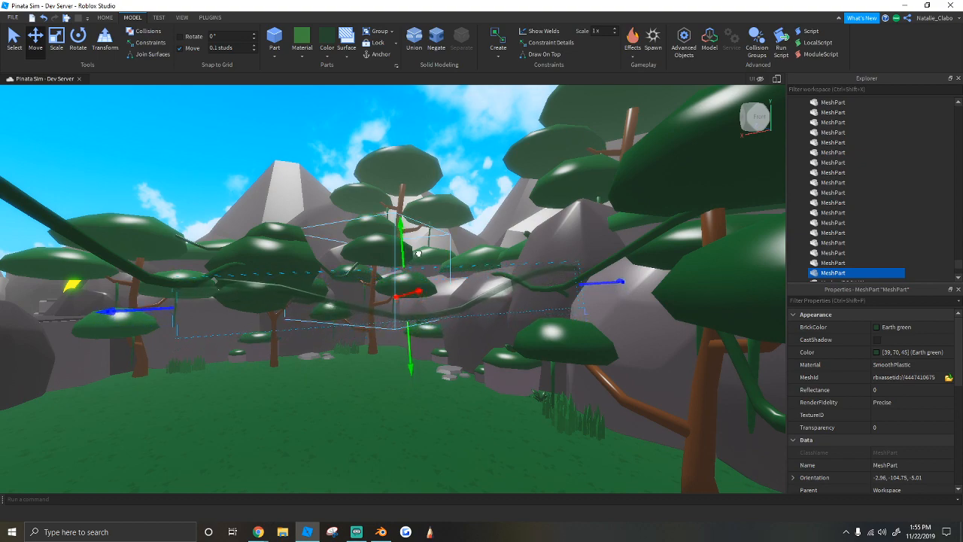
left_click(88, 56)
left_click_drag(585, 284, 581, 289)
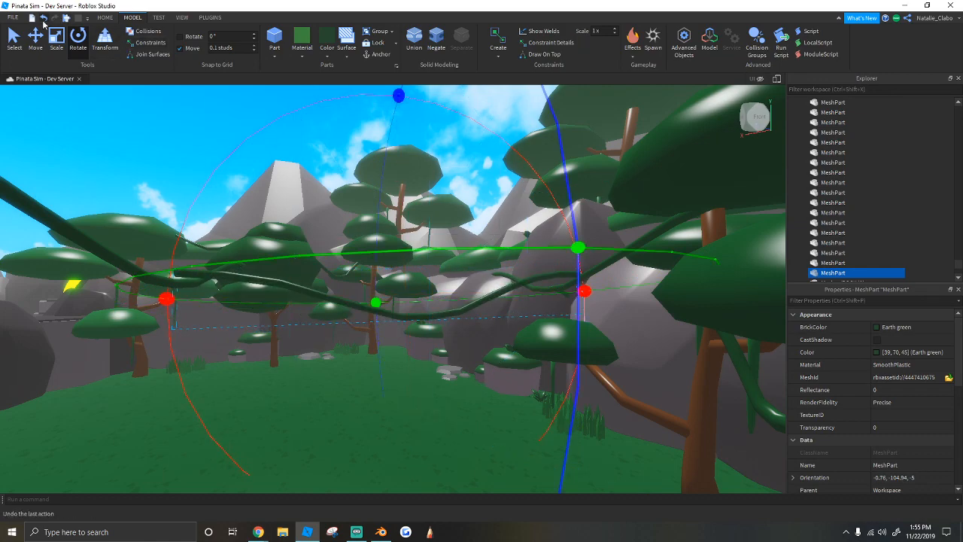
left_click(35, 39)
left_click_drag(405, 347, 404, 349)
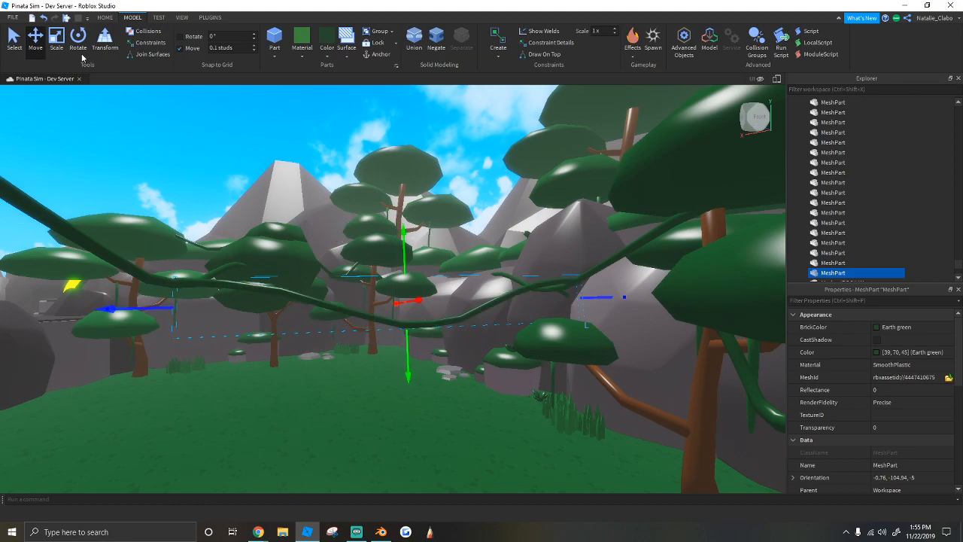
Step: Fine-tune the vine's tilt once more, deselect it and check the vines from inside the clearing
left_click(78, 38)
left_click_drag(584, 296, 585, 297)
key("w")
left_click(322, 134)
right_click_drag(322, 134, 346, 145)
key("s")
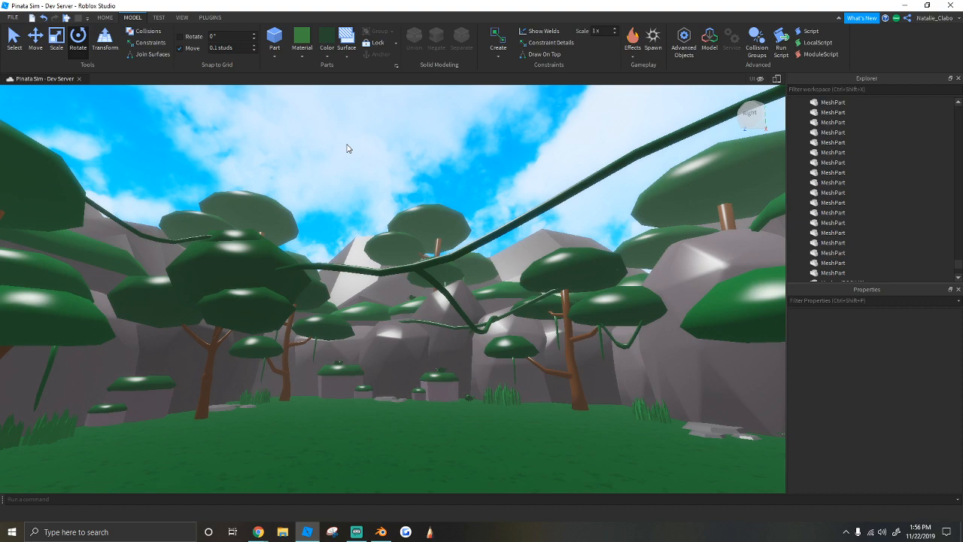
Step: Switch to Blender and delete the existing object from the scene
left_click(381, 531)
key("x")
left_click(424, 322)
key("shift+f")
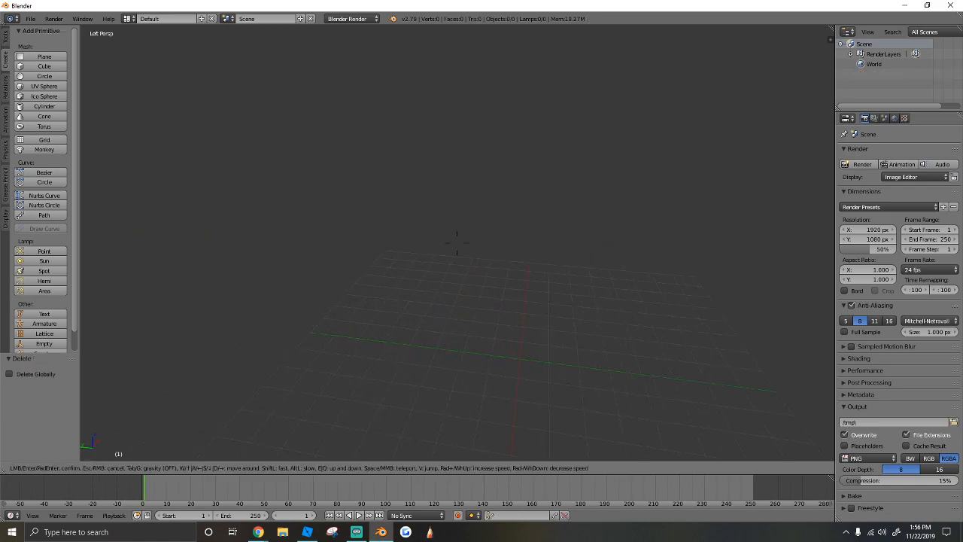
left_click(438, 239)
Step: Add a cube with a radius of 1 and move it toward the grid
left_click(42, 66)
scroll(339, 270, "down", 4)
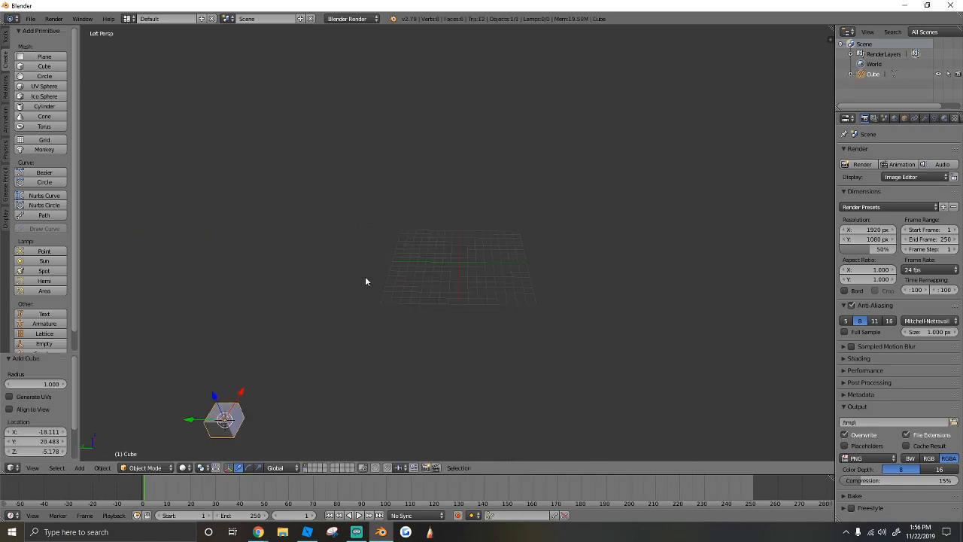
key("g")
key("x")
left_click_drag(388, 246, 394, 232)
scroll(343, 252, "up", 2)
left_click_drag(271, 254, 418, 137)
Step: Move the cube -10.872 along X to bring it near the grid's centre
key("shift+f")
key("w")
key("a")
left_click(457, 243)
key("shift+f")
key("w")
left_click(456, 243)
left_click_drag(393, 219, 525, 272)
key("shift+f")
key("w")
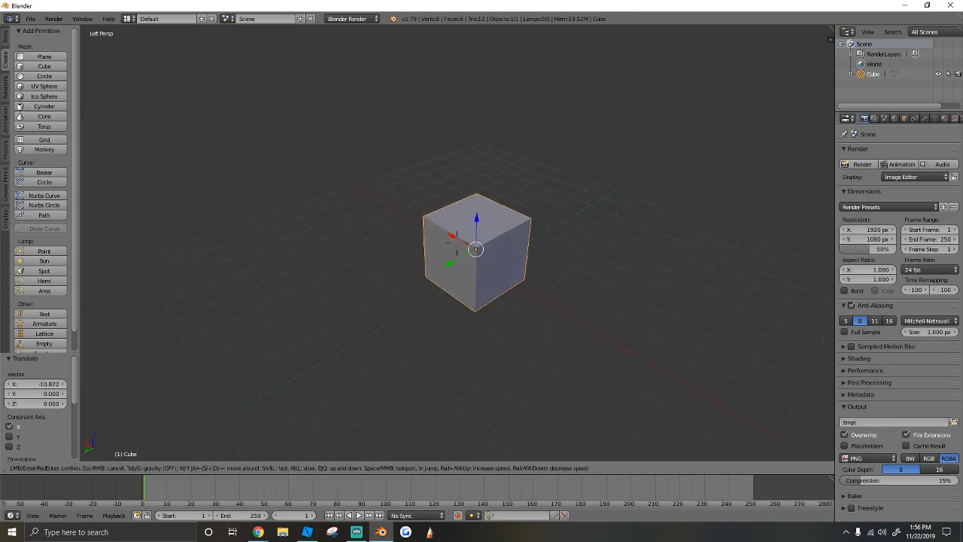
left_click(456, 243)
Step: Enter Edit Mode and add one centred horizontal loop cut around the cube
left_click(148, 468)
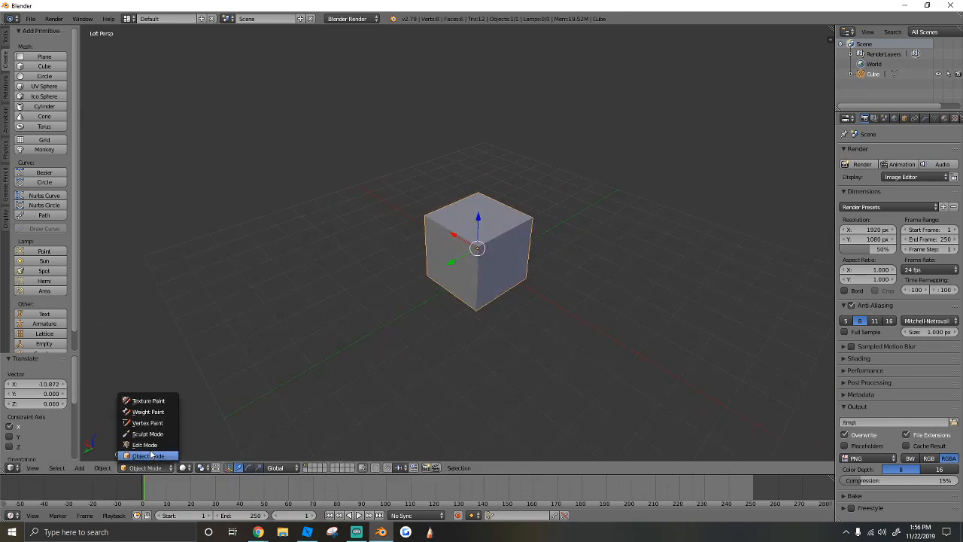
left_click(148, 467)
left_click(147, 445)
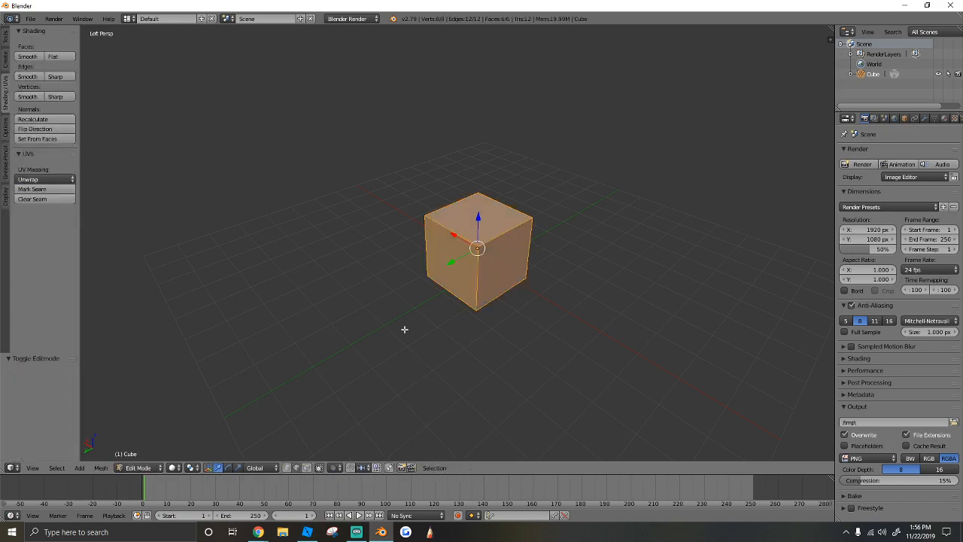
left_click(6, 41)
left_click(42, 239)
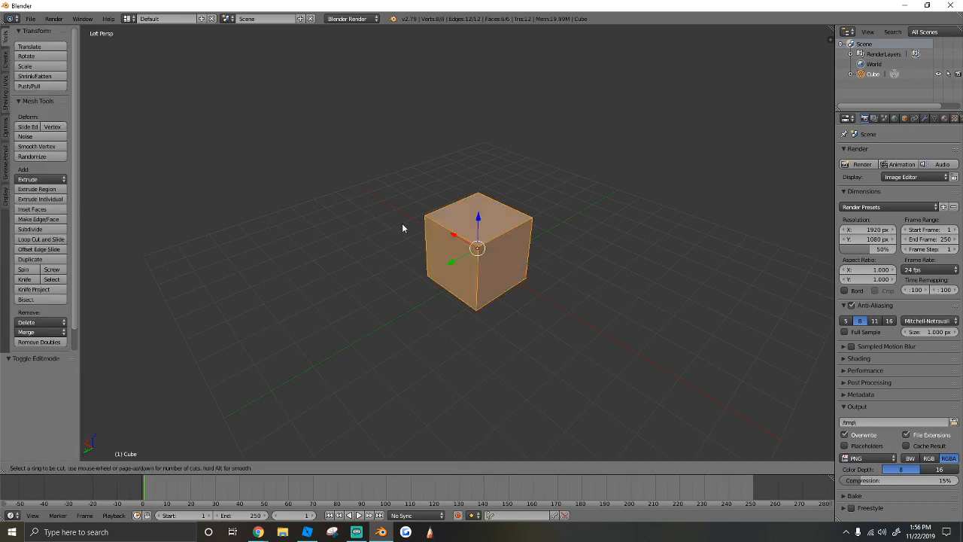
left_click(479, 261)
right_click(481, 257)
Step: Scale the horizontal edge loop by about 1.341 along Y so the cube's middle bulges outward
key("s")
key("x")
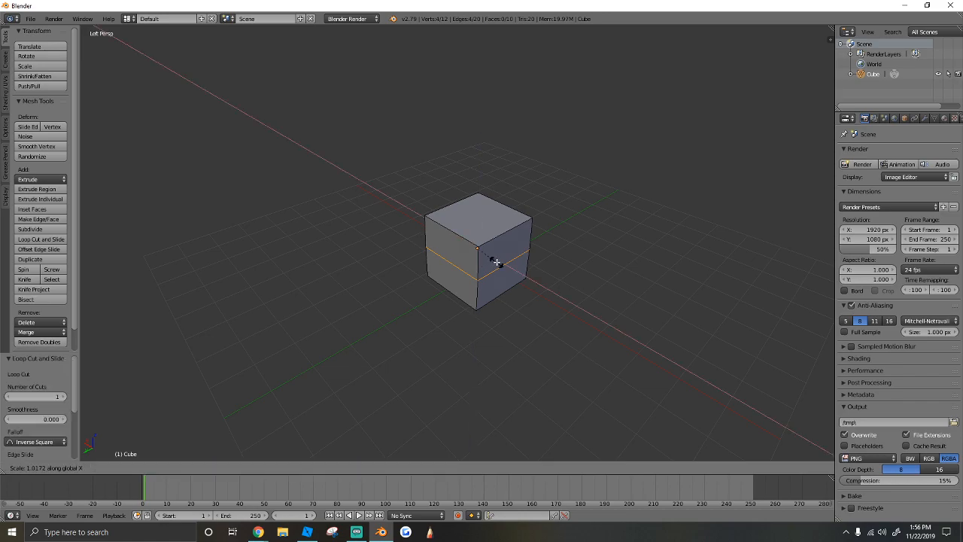
key("y")
left_click(507, 258)
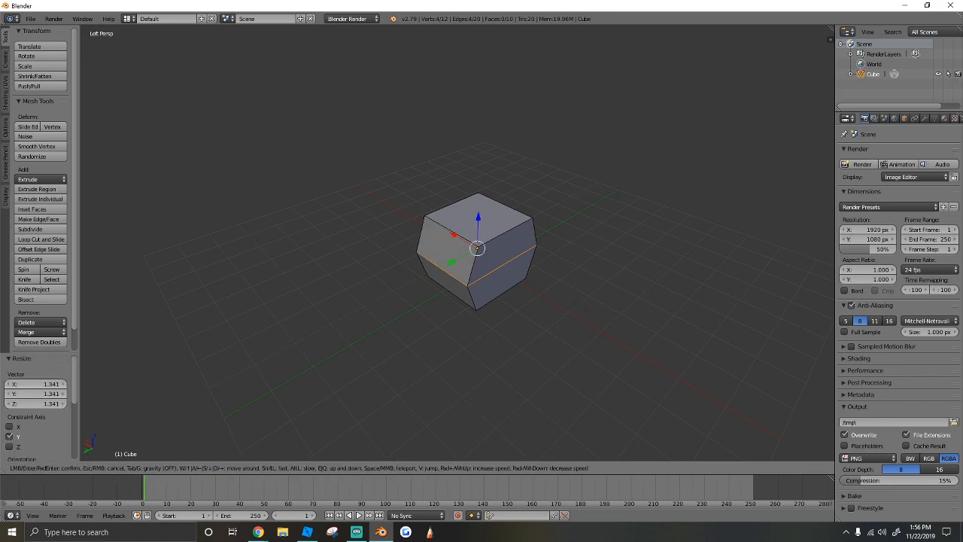
key("shift+f")
key("w")
key("s")
left_click(503, 261)
Step: Add a centred vertical loop cut across the shape and scale it by about 1.198 along Z
key("a")
key("a")
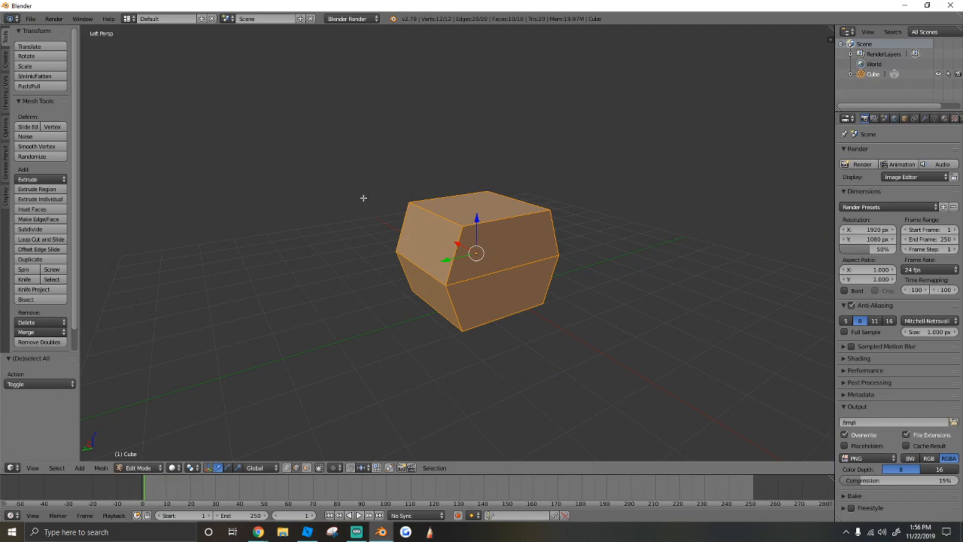
left_click(41, 240)
left_click(460, 197)
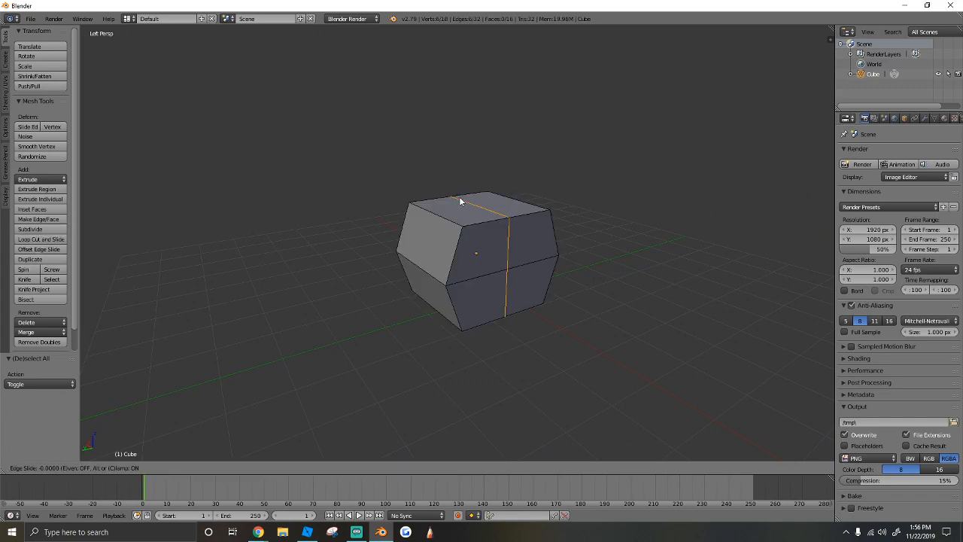
right_click(459, 197)
key("s")
key("z")
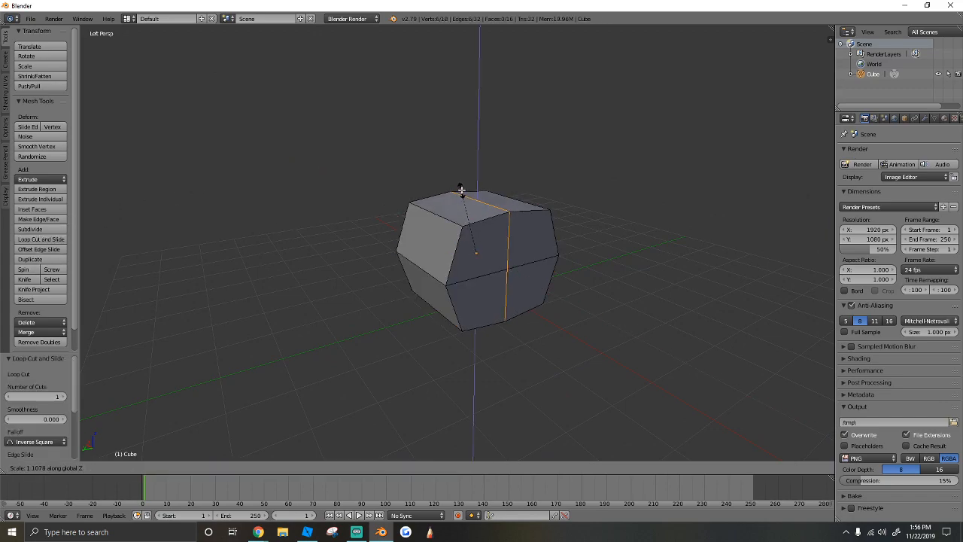
left_click(459, 185)
Step: Select the four faces on one end of the shape and extrude them outward by about 1.738
right_click(490, 289)
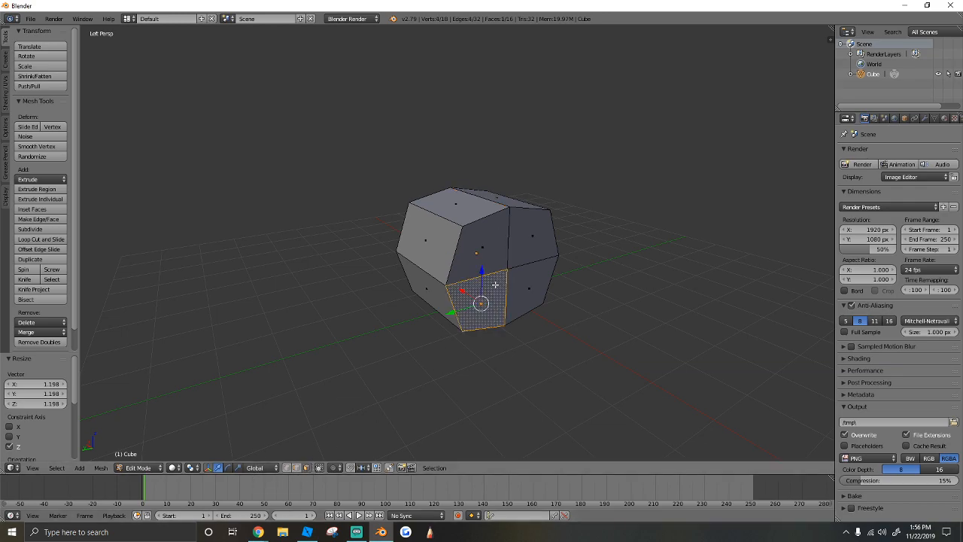
right_click(486, 249, "shift")
right_click(532, 249, "shift")
right_click(523, 291, "shift")
key("shift+f")
key("s")
key("a")
key("w")
left_click(486, 255)
key("e")
left_click(590, 286)
Step: Rotate the extruded end faces by about 10.5° around Y
key("r")
key("x")
key("z")
key("y")
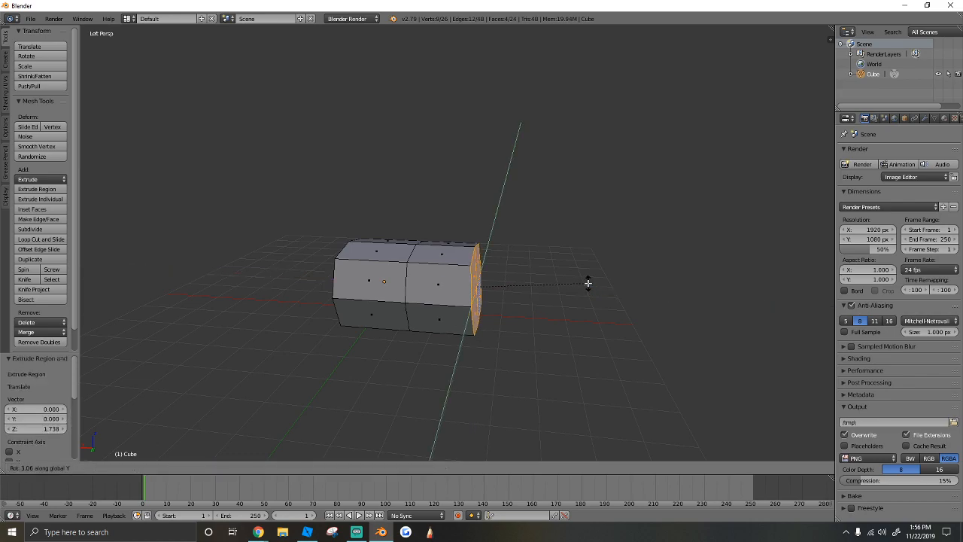
left_click(489, 254)
Step: Raise the end faces about 0.4 along Z and scale them by about 0.911
key("g")
key("z")
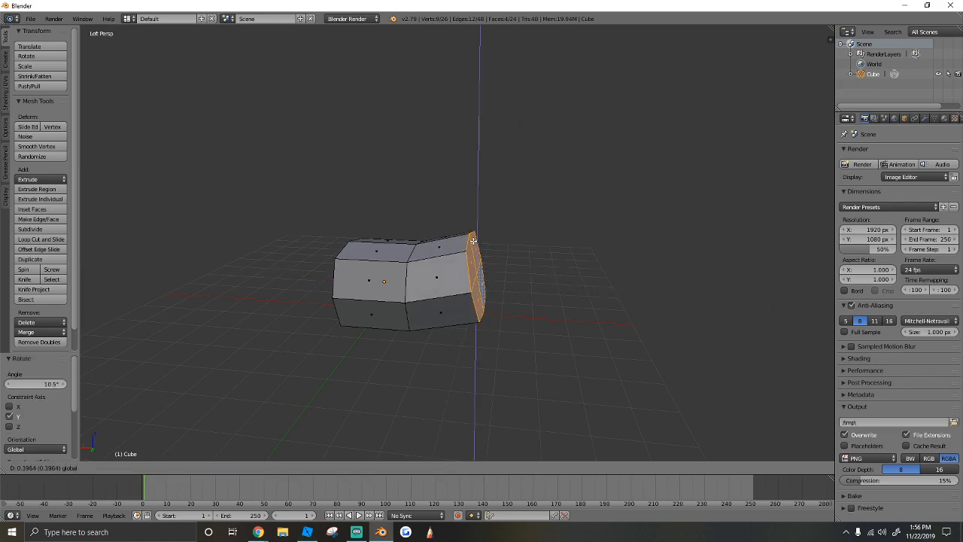
left_click(473, 239)
key("s")
left_click(519, 267)
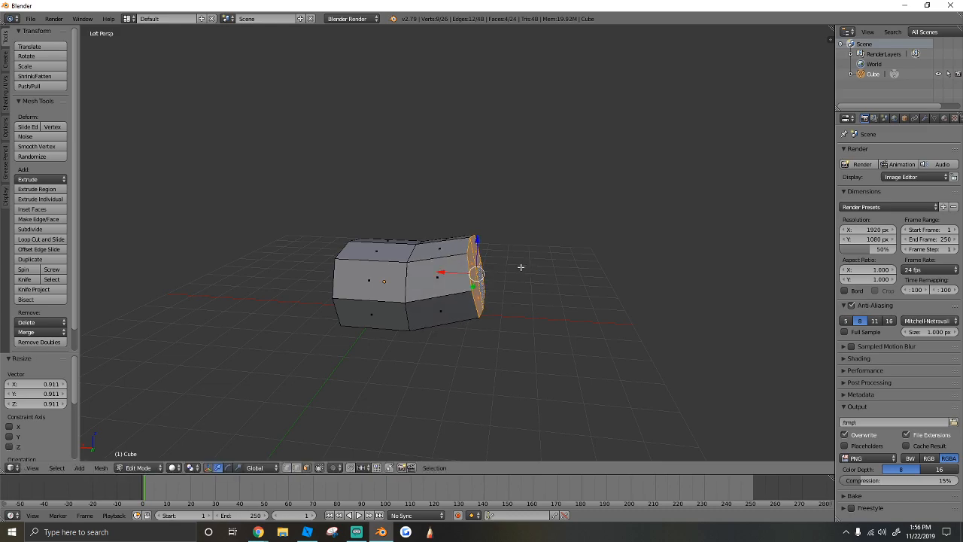
Step: Extrude the selected end faces by about 1.425 and rotate them around Y to continue the curve
key("e")
left_click(585, 273)
key("r")
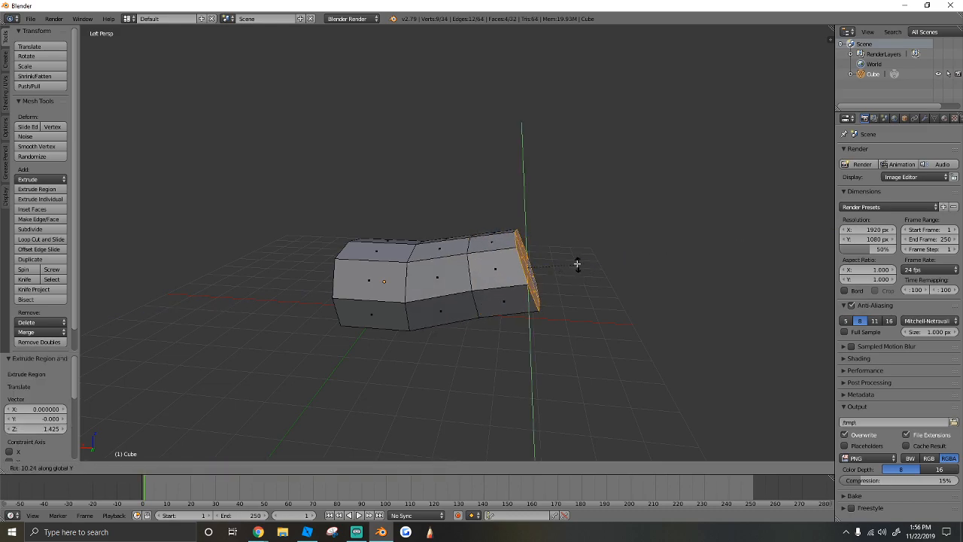
left_click(543, 251)
Step: Raise the newly extruded end faces about 0.4 along Z and scale them slightly down
key("g")
key("z")
left_click(525, 221)
key("s")
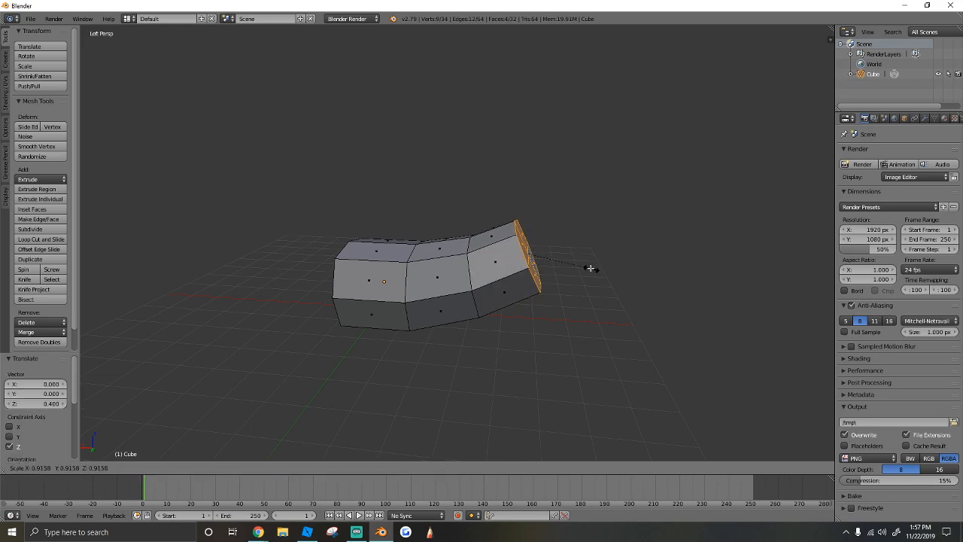
left_click(578, 265)
Step: Extrude the end faces again at a smaller scale and raise them about 0.214 along Z
key("e")
left_click(623, 283)
key("s")
left_click(618, 281)
left_click_drag(565, 222, 570, 229)
key("ctrl+b")
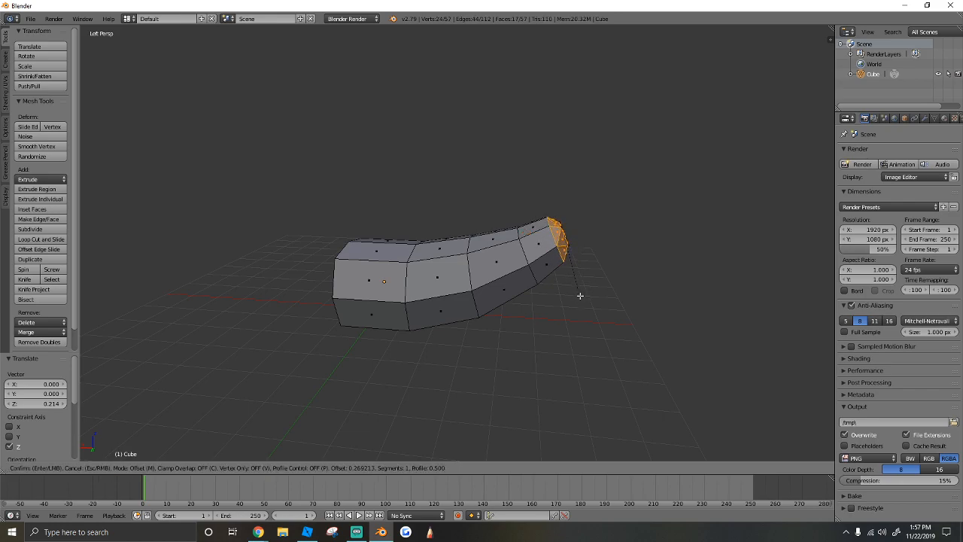
left_click(586, 287)
key("ctrl+z")
Step: Scale the four faces at the narrow tip by about 0.837
key("shift+f")
key("w")
key("s")
key("d")
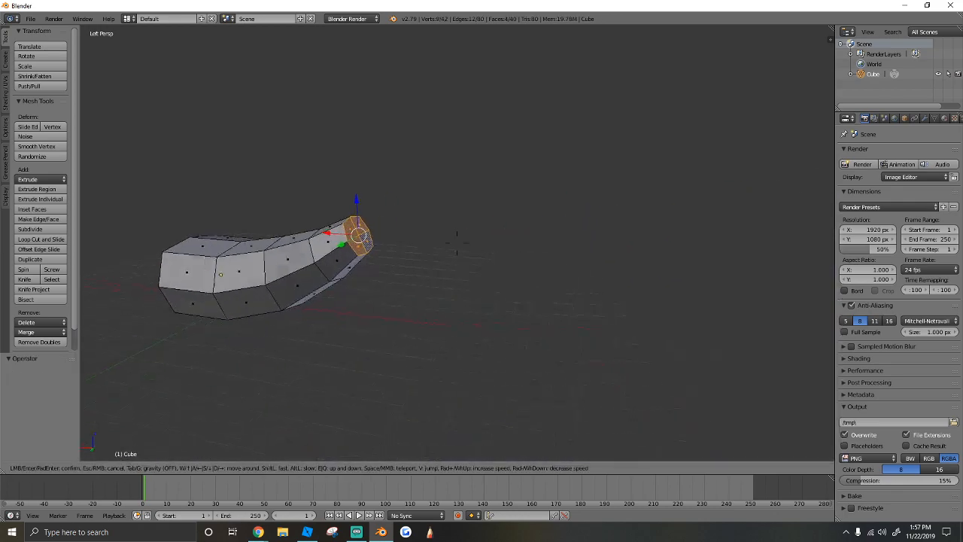
key("w")
left_click(456, 243)
key("s")
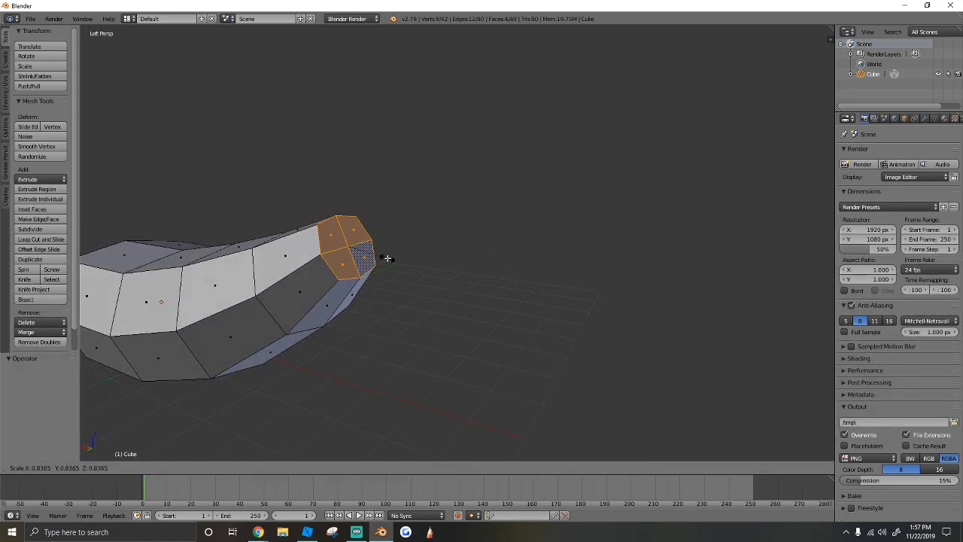
left_click(389, 260)
Step: Select the end faces on the opposite, wide side of the shape and extrude them outward by about 2.847
key("shift+f")
key("s")
left_click(507, 247)
right_click(511, 239)
right_click(521, 261, "shift")
key("shift+f")
key("d")
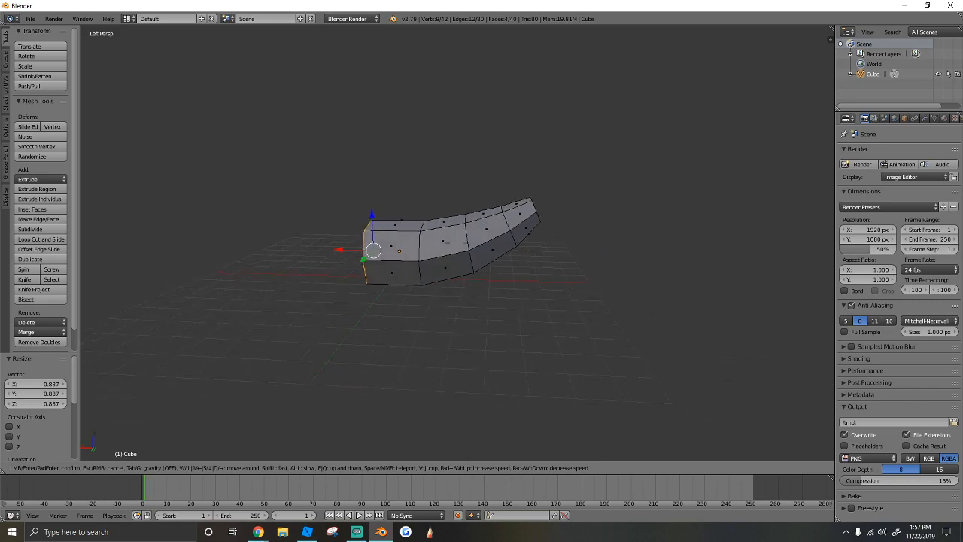
left_click(457, 243)
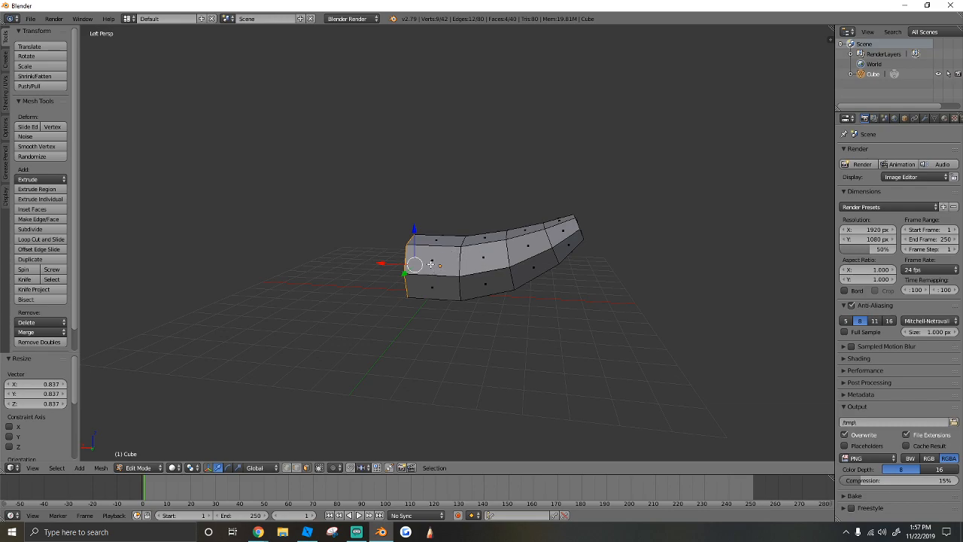
key("e")
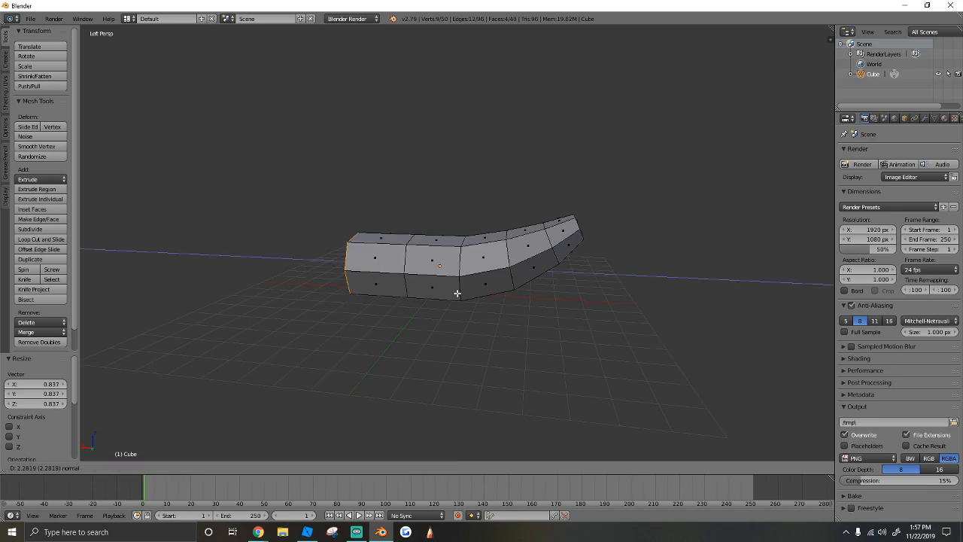
left_click(456, 291)
Step: Move the wide side's extruded end faces about -1.281 along X and rotate them about -32.4° around Y
key("shift+f")
key("w")
key("s")
key("w")
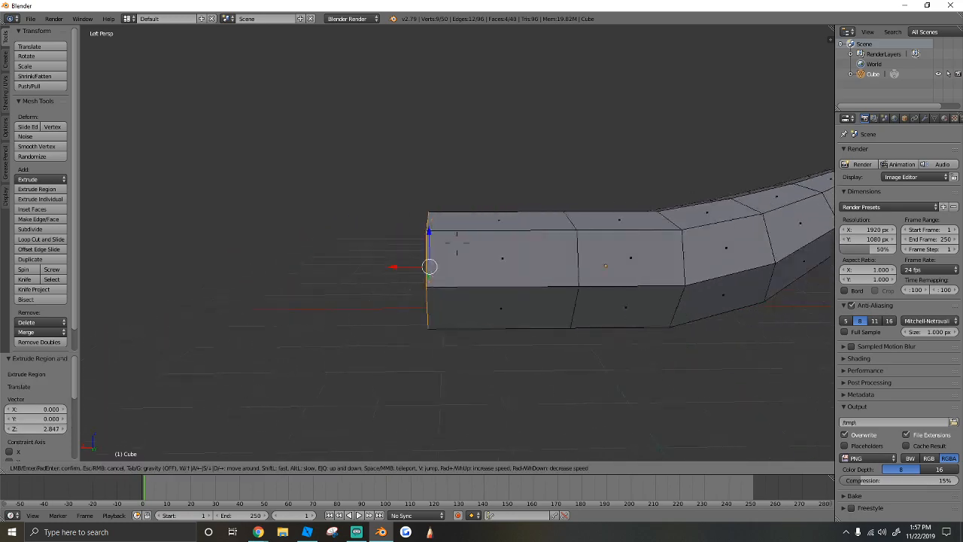
key("s")
key("w")
key("s")
left_click(457, 243)
left_click_drag(375, 250, 405, 252)
key("r")
key("y")
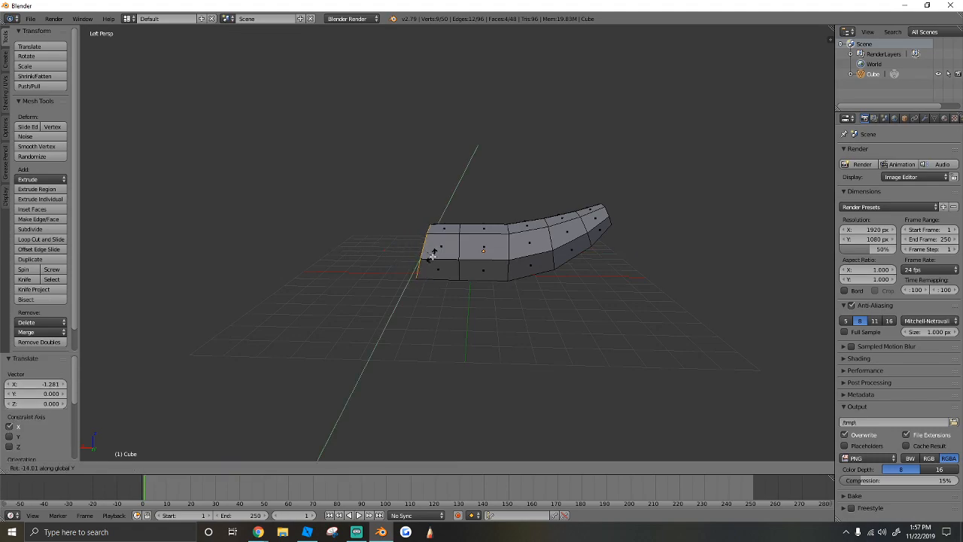
left_click(428, 255)
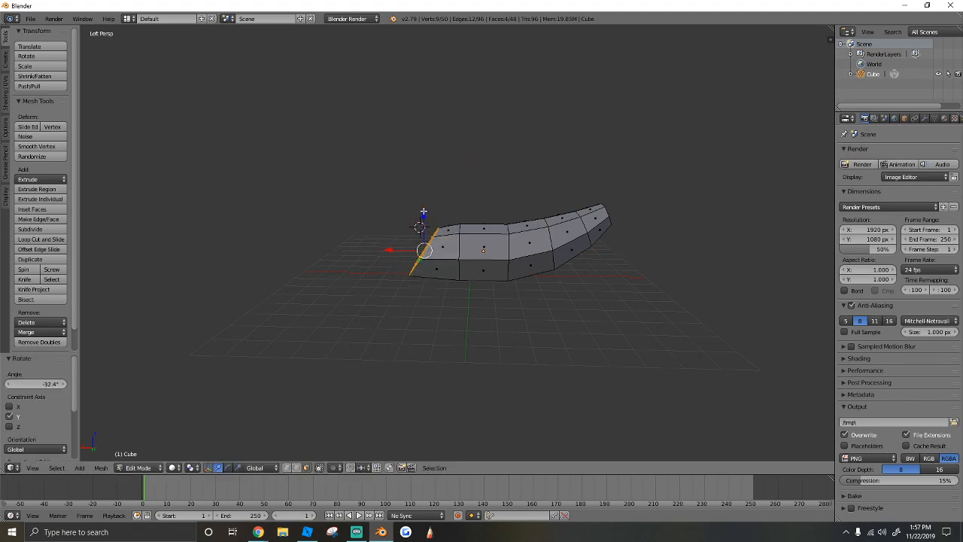
Step: Raise the tilted end faces along Z and shift them outward along X to bend the body upward
key("g")
key("z")
left_click(421, 199)
key("g")
key("x")
left_click(457, 256)
Step: Extrude the tilted end faces by about 2.055 and scale them down
key("e")
left_click(519, 264)
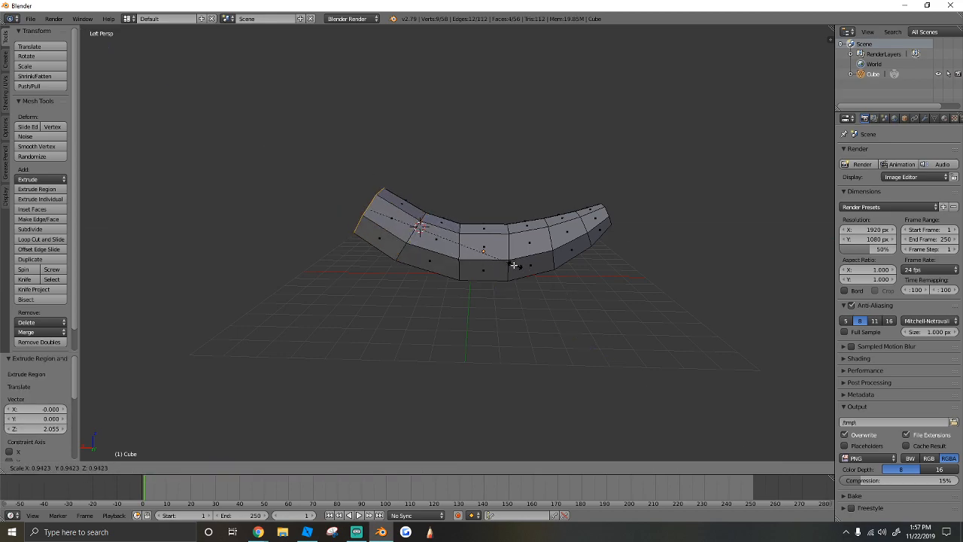
key("s")
left_click(459, 249)
Step: Reposition the raised end faces along X and scale them down to taper the body
key("g")
key("x")
left_click(340, 209)
middle_click_drag(340, 208, 494, 256)
key("s")
left_click(477, 254)
left_click_drag(379, 248, 374, 250)
Step: Extrude the tapered end faces at a smaller scale and lower them about 0.128 along Z
key("e")
left_click(511, 274)
key("s")
left_click(483, 275)
left_click_drag(350, 232, 362, 234)
left_click_drag(389, 205, 390, 207)
Step: Scale the stem-end faces and raise them about 0.706 along Z
key("shift+f")
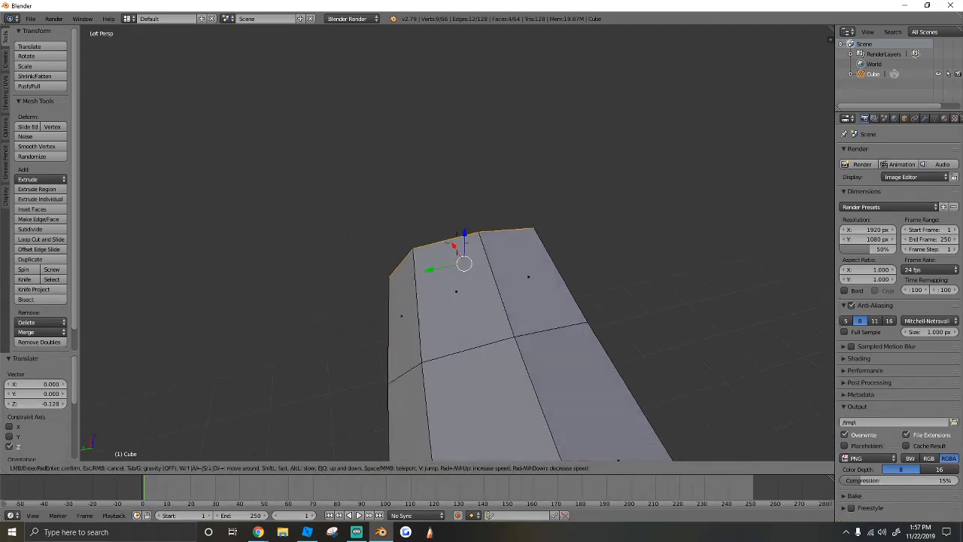
left_click(458, 245)
key("s")
left_click(501, 227)
left_click_drag(458, 215, 464, 183)
Step: Adjust the scale of the raised stem-end faces to refine the narrow neck
key("shift+f")
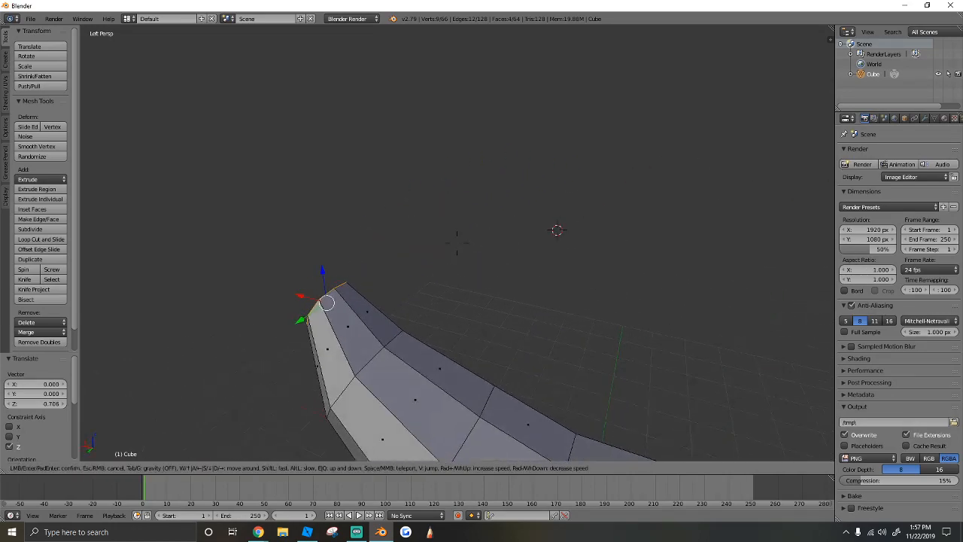
key("s")
key("w")
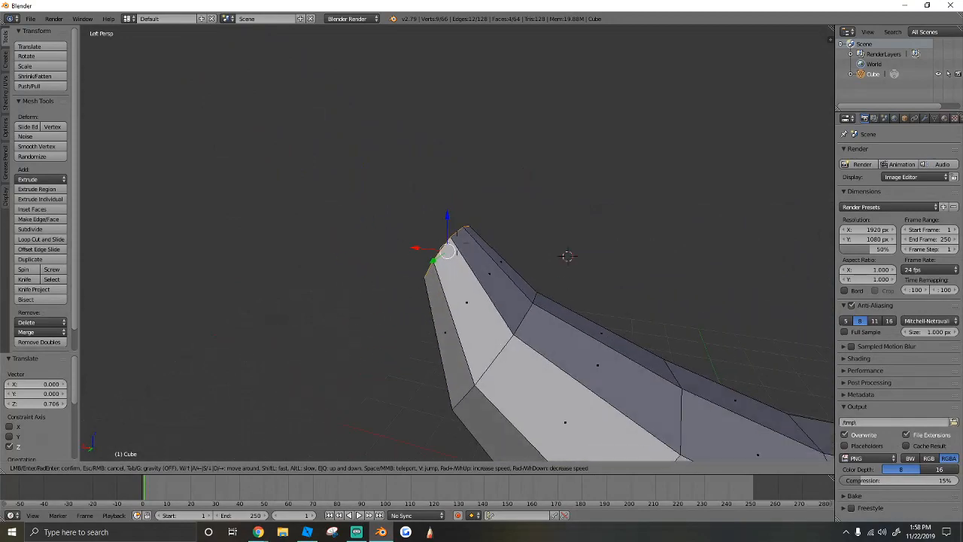
left_click(457, 243)
key("s")
left_click(493, 277)
Step: Extrude the stem-end faces upward and scale them up into a flared stem cap
key("e")
left_click(475, 244)
key("s")
left_click(493, 234)
left_click_drag(404, 218, 406, 208)
key("s")
left_click(449, 241)
key("shift+f")
key("s")
left_click(458, 243)
Step: Select the ring of eight side faces around the flared stem cap
key("a")
key("shift+f")
key("w")
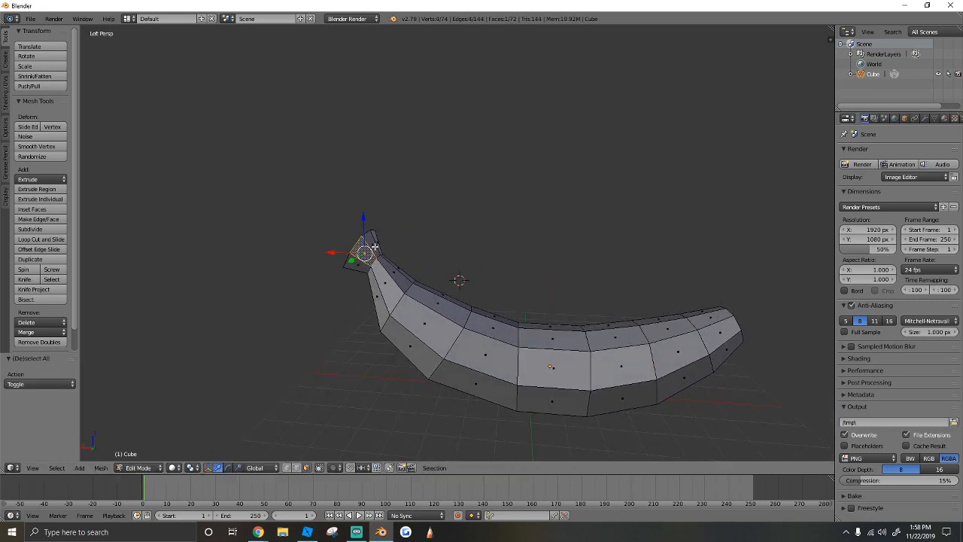
key("shift+f")
left_click(430, 265)
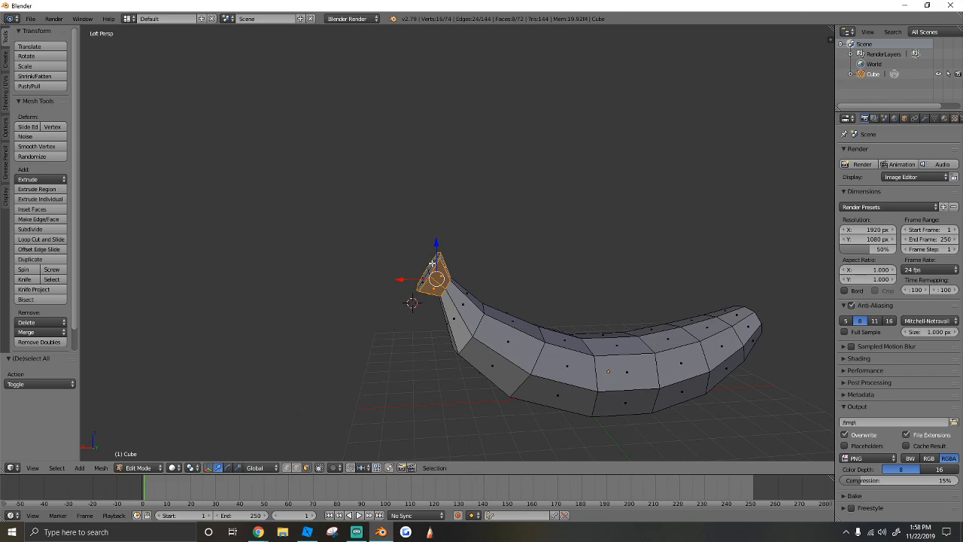
key("shift+f")
left_click(481, 281)
right_click(480, 281, "shift")
key("shift+f")
left_click(455, 242)
Step: Select the whole banana mesh and scale it by about 1.178 along Y
key("a")
key("shift+f")
left_click(456, 243)
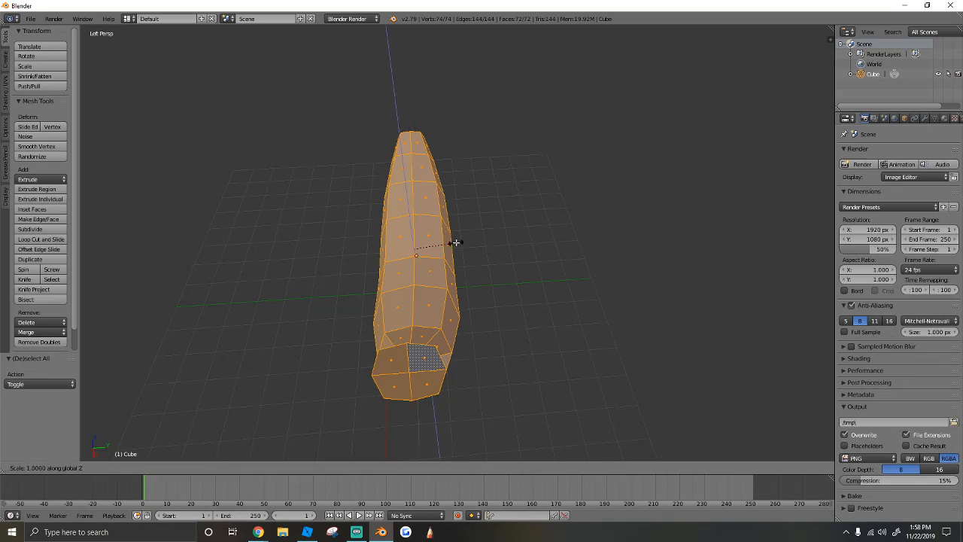
left_click(458, 241)
key("shift+f")
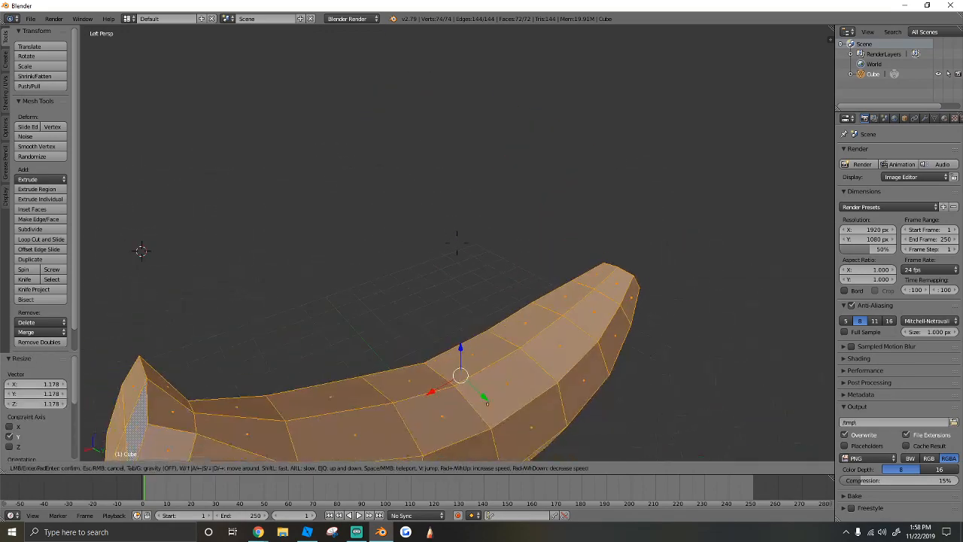
left_click(457, 242)
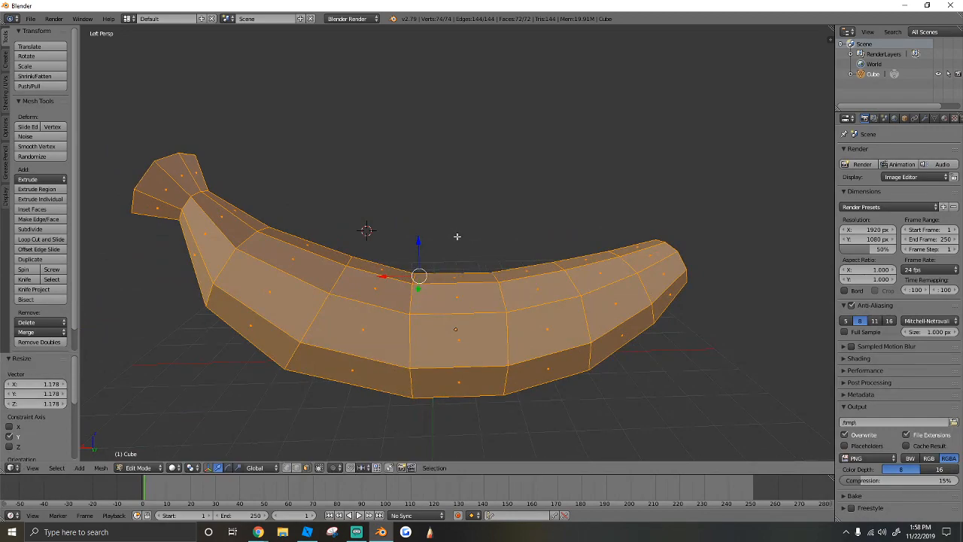
left_click(458, 239)
Step: Apply smooth shading to all faces of the banana and switch to Object Mode
key("a")
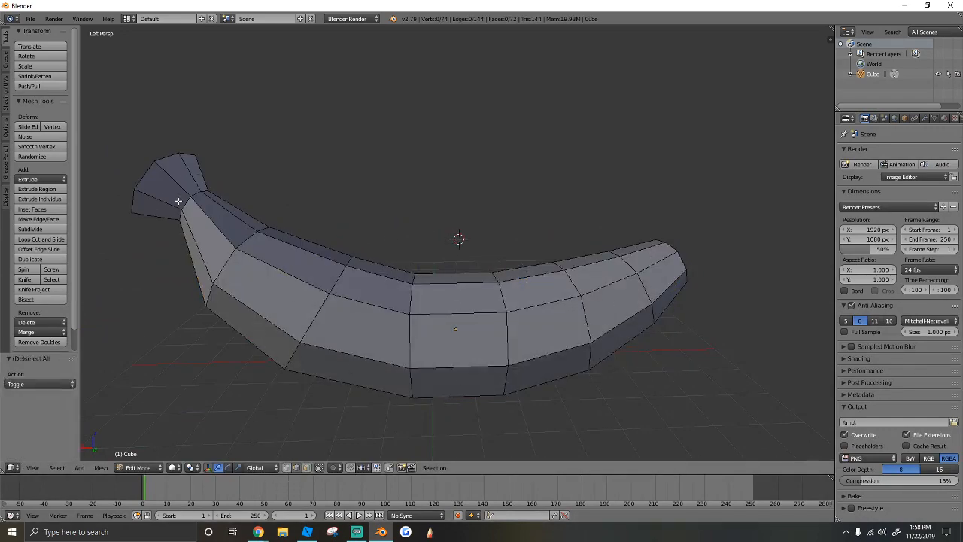
left_click(6, 87)
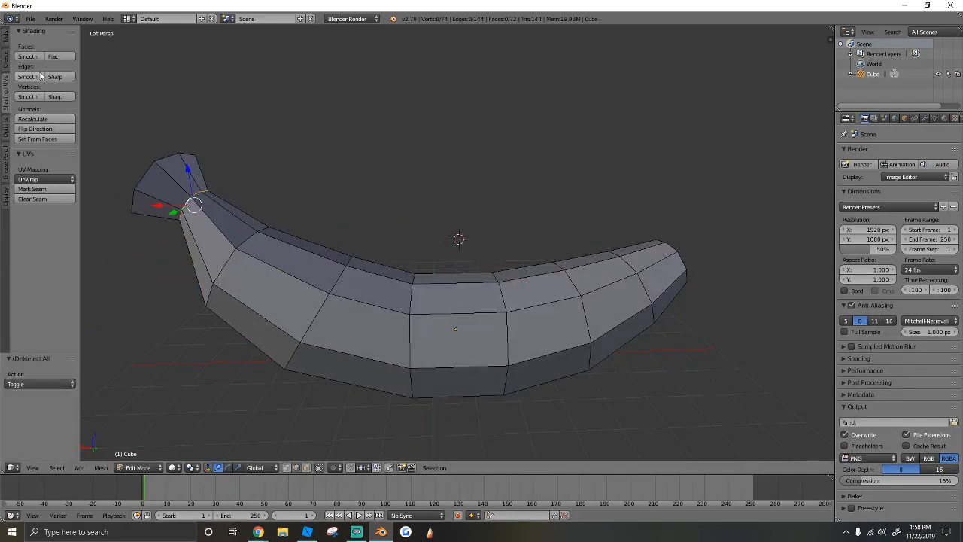
key("a")
key("a")
left_click(27, 56)
left_click(137, 467)
left_click(139, 456)
key("shift+f")
key("s")
left_click(457, 247)
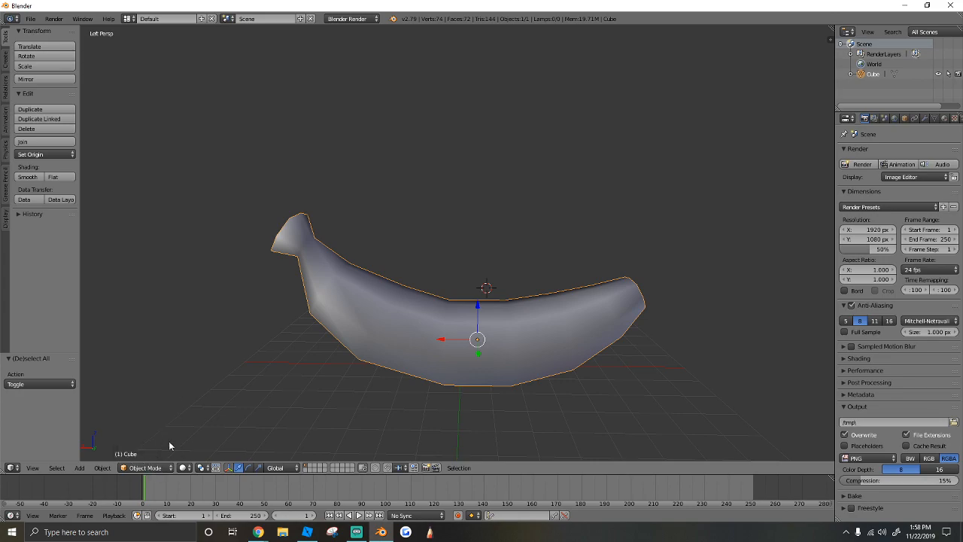
Step: Export the banana model as a Wavefront (.obj) file
left_click(31, 19)
mouse_move(51, 222)
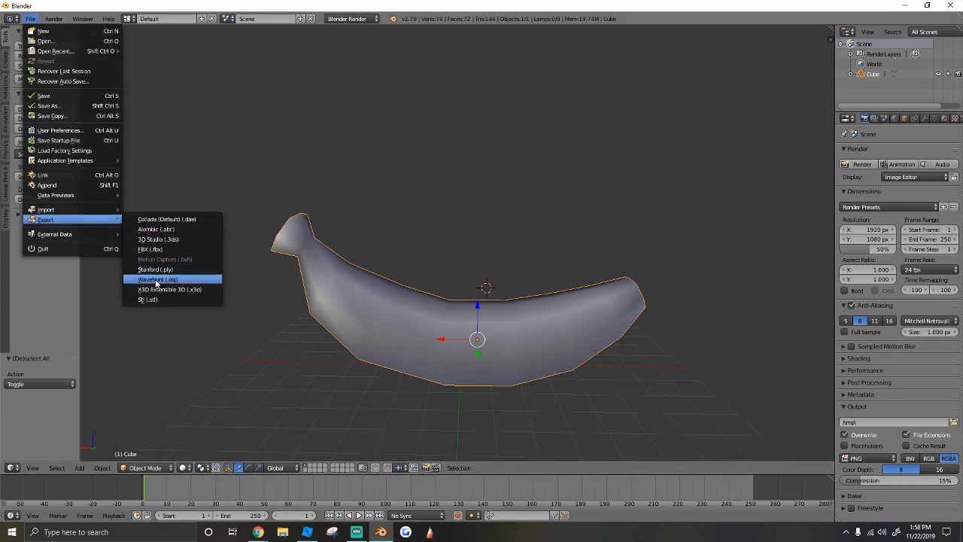
left_click(162, 280)
left_click(927, 46)
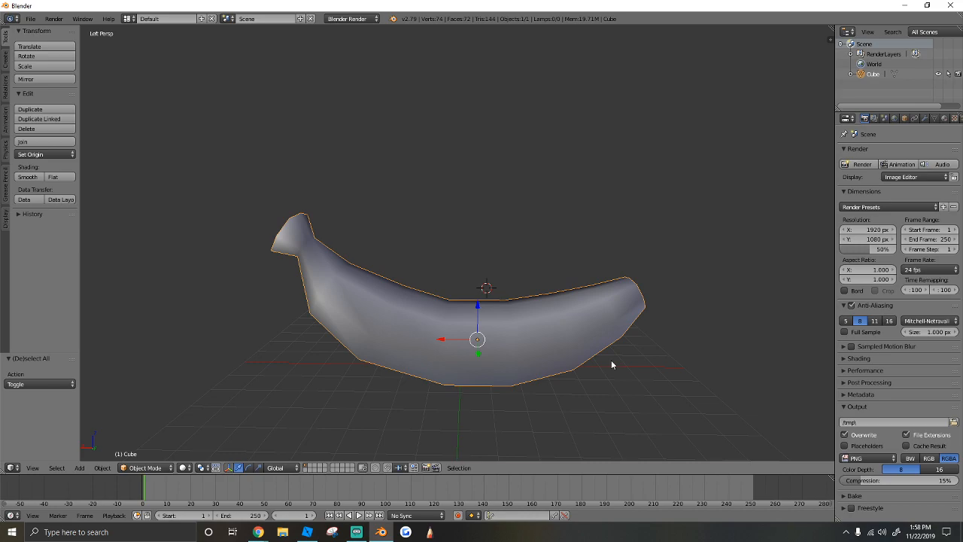
Step: Switch to Roblox Studio and insert a MeshPart on the grass in the forest area
left_click(307, 532)
right_click_drag(400, 361, 379, 340)
scroll(378, 339, "down", 5)
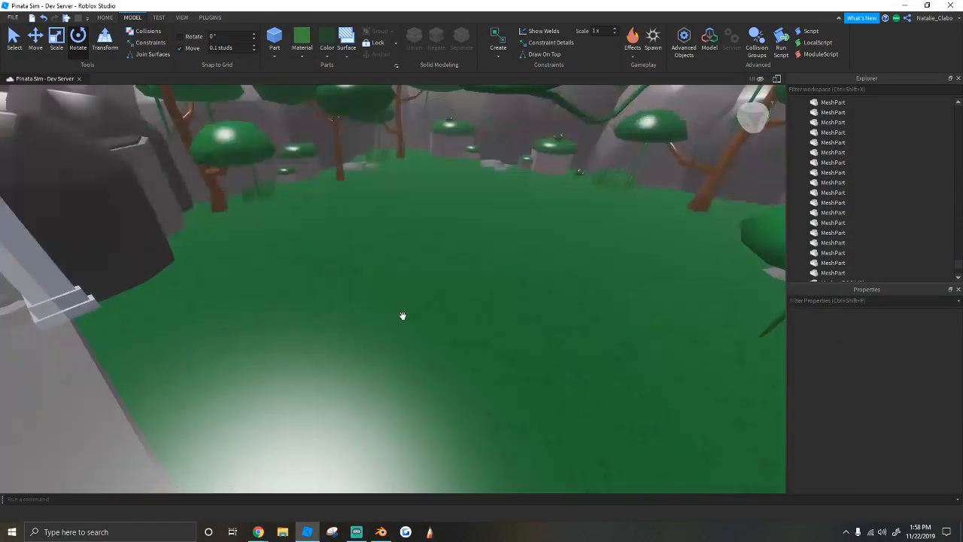
scroll(402, 316, "up", 5)
left_click(409, 310)
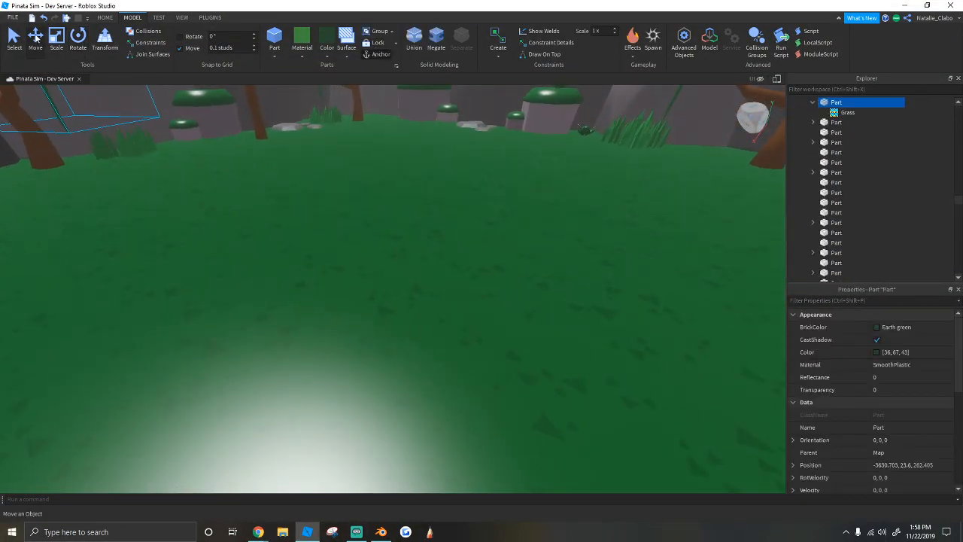
right_click(430, 319)
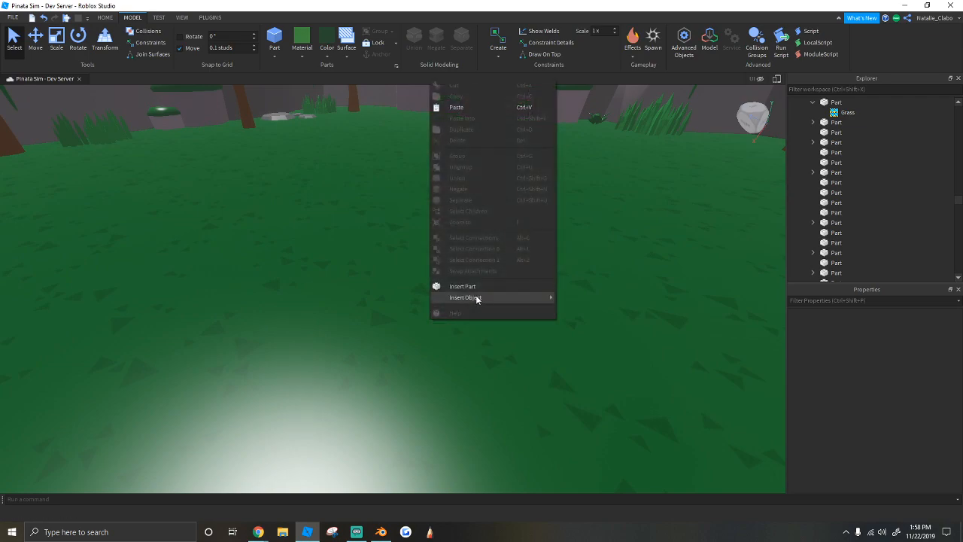
mouse_move(476, 296)
left_click(587, 348)
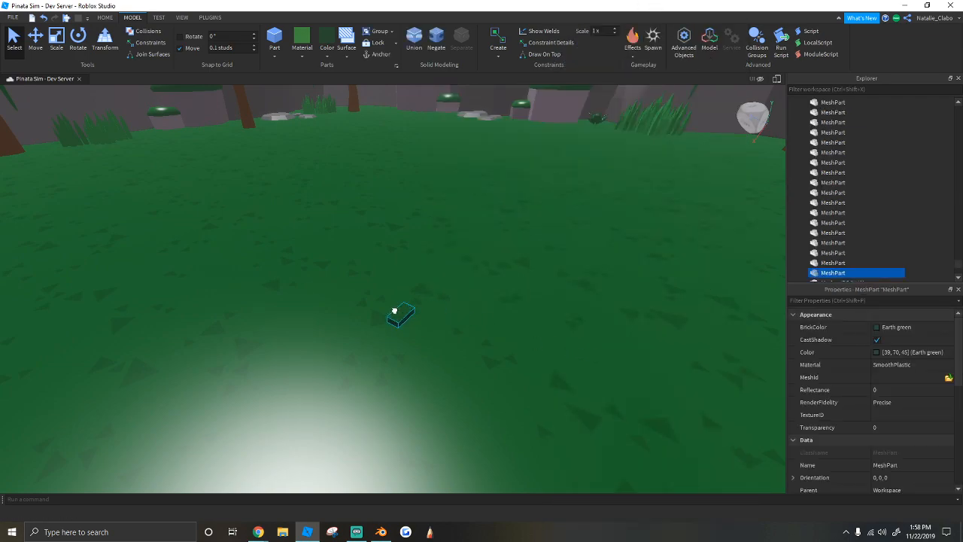
Step: Load the treebase mesh file from Documents into the MeshPart without moving it to the file's stored location
left_click(948, 377)
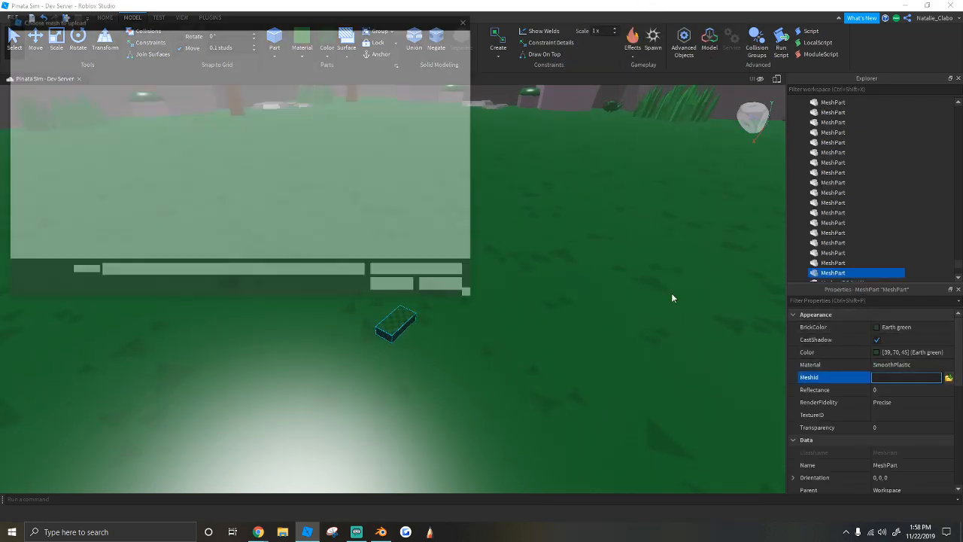
scroll(192, 203, "down", 5)
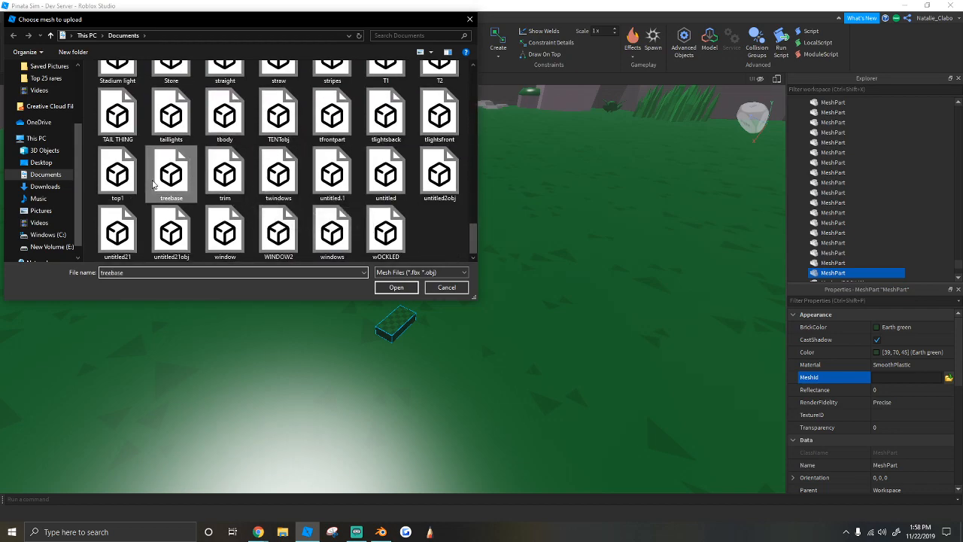
left_click(395, 288)
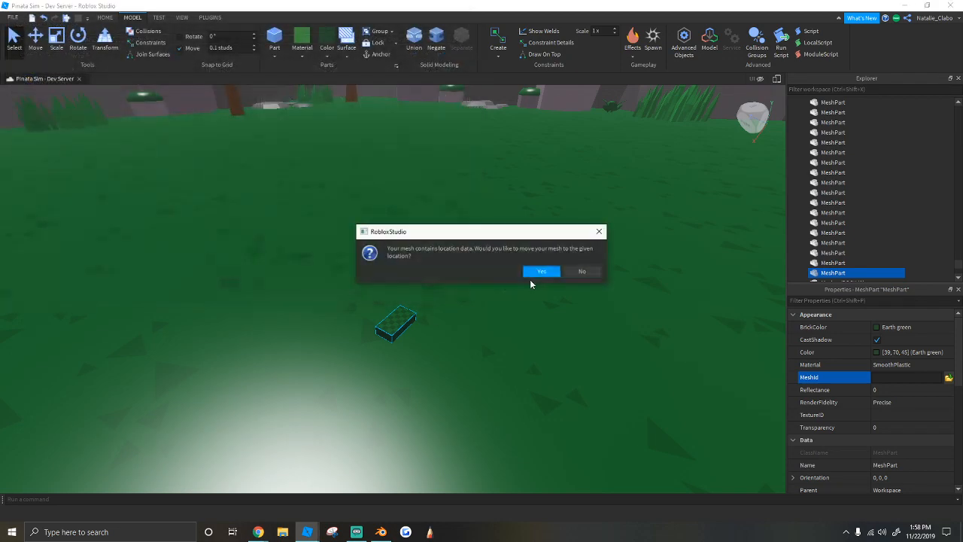
left_click(568, 272)
Step: Place the banana mesh on the grass with a Y orientation of 90° and colour it Gold
left_click_drag(396, 322, 438, 280)
key("ctrl+r")
scroll(438, 280, "up", 3)
right_click_drag(438, 280, 438, 280)
left_click(326, 56)
left_click(339, 158)
scroll(398, 232, "up", 1)
right_click_drag(398, 231, 398, 229)
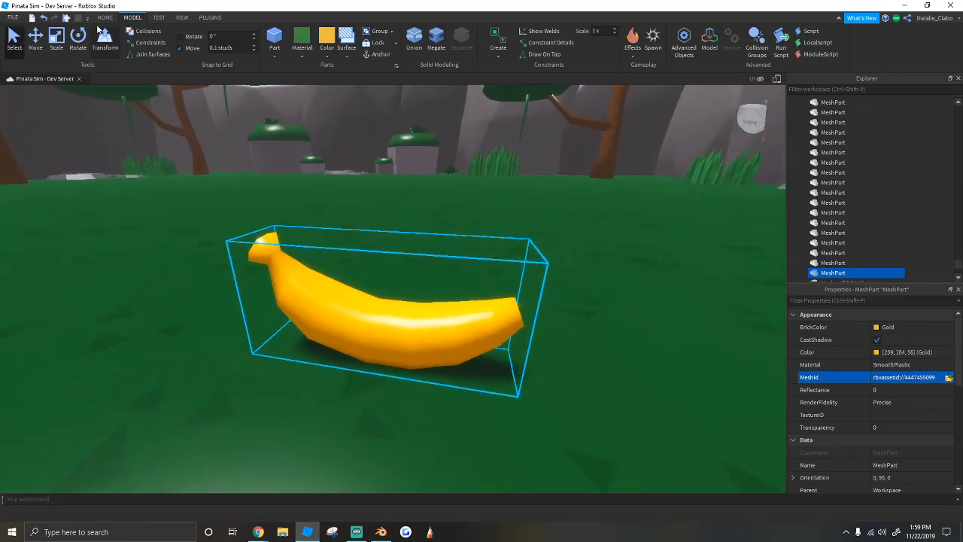
Step: Rotate a copy of the banana to a Y orientation of 70° using 5° snapping, and move it beside the original
scroll(398, 231, "down", 1)
left_click_drag(369, 197, 401, 249, "shift")
scroll(404, 264, "up", 3)
right_click_drag(404, 264, 397, 209)
key("d")
key("s")
left_click(78, 43)
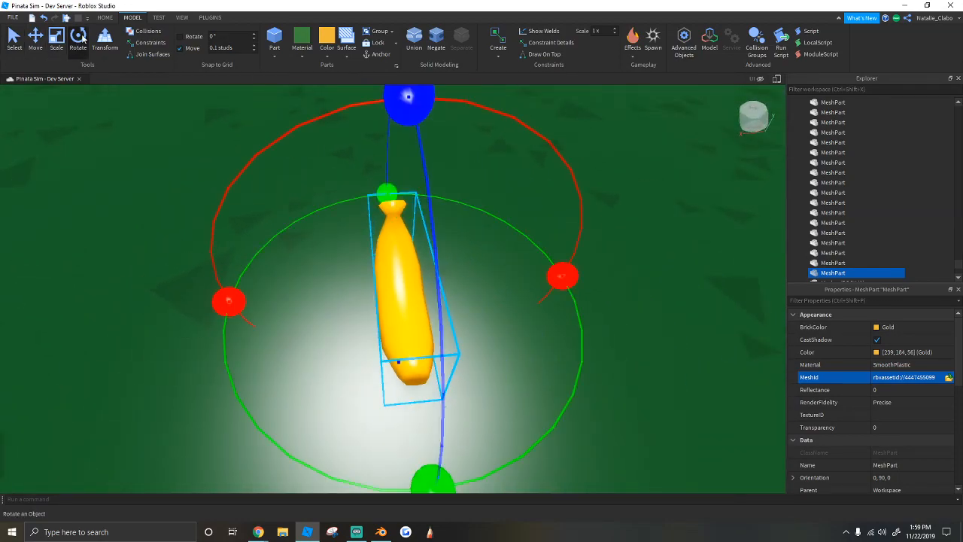
left_click(106, 19)
left_click_drag(378, 197, 419, 214)
key("ctrl+z")
left_click(133, 17)
left_click(33, 48)
left_click_drag(479, 303, 425, 293)
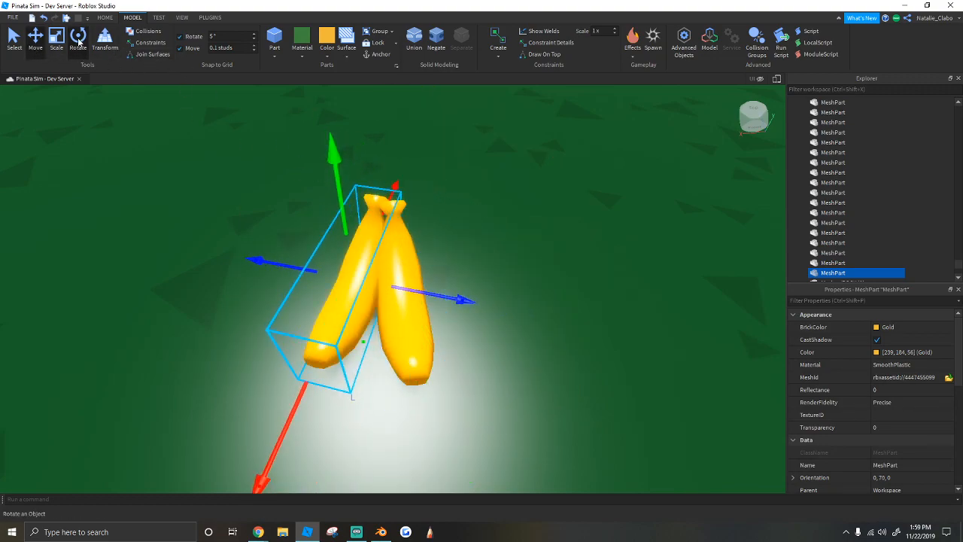
Step: Rotate the second banana to a Y orientation of 65° and a new copy of it to 105°
left_click(79, 41)
left_click_drag(393, 188, 362, 299)
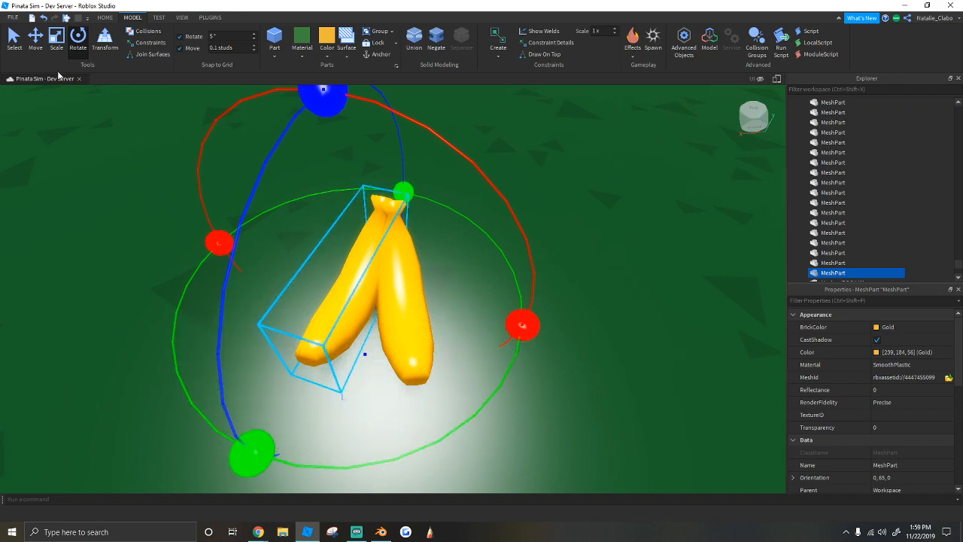
left_click(106, 19)
left_click_drag(403, 192, 310, 186)
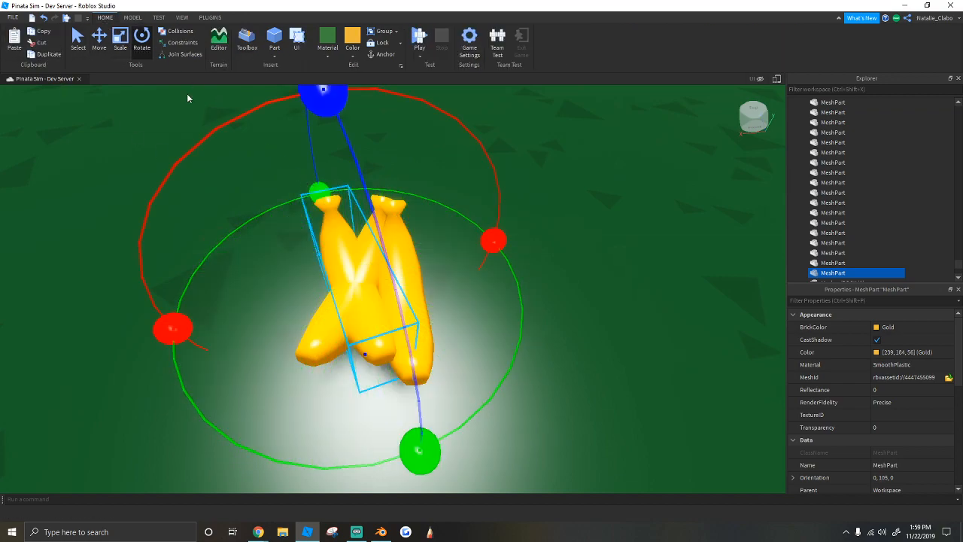
Step: Place the third banana on the other side of the original with the stems meeting, rotated to a Y orientation of 110°
left_click(100, 48)
left_click_drag(432, 257, 519, 250)
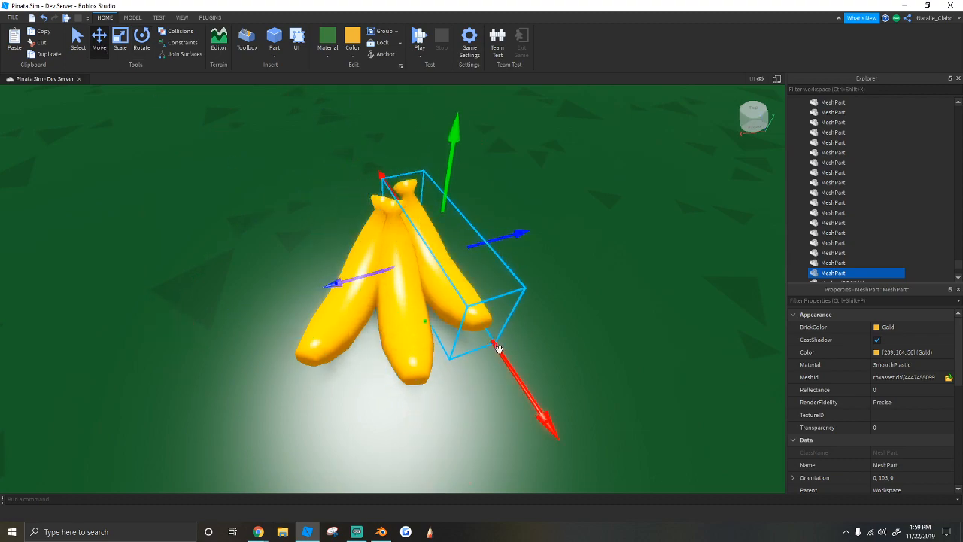
left_click_drag(497, 350, 535, 385)
left_click_drag(516, 258, 505, 261)
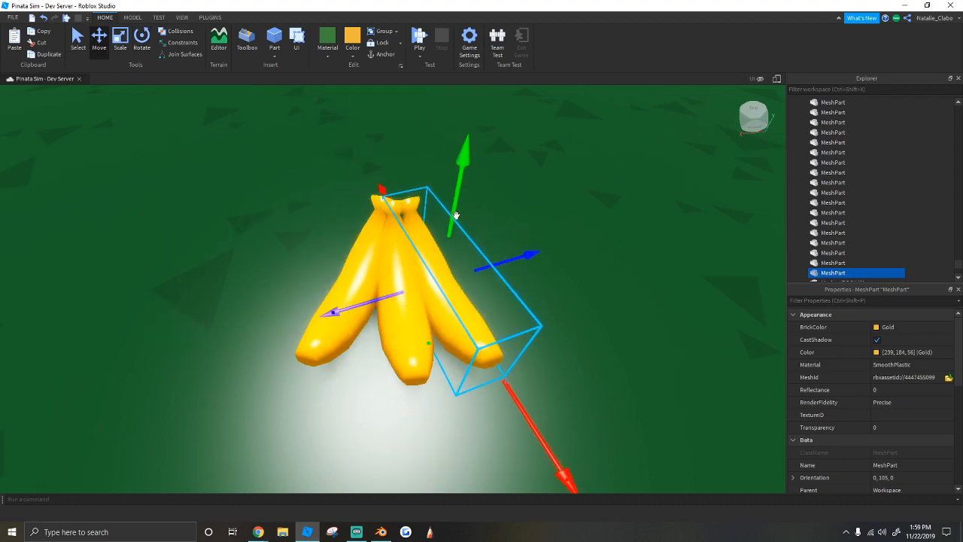
left_click(143, 39)
left_click_drag(380, 193, 352, 181)
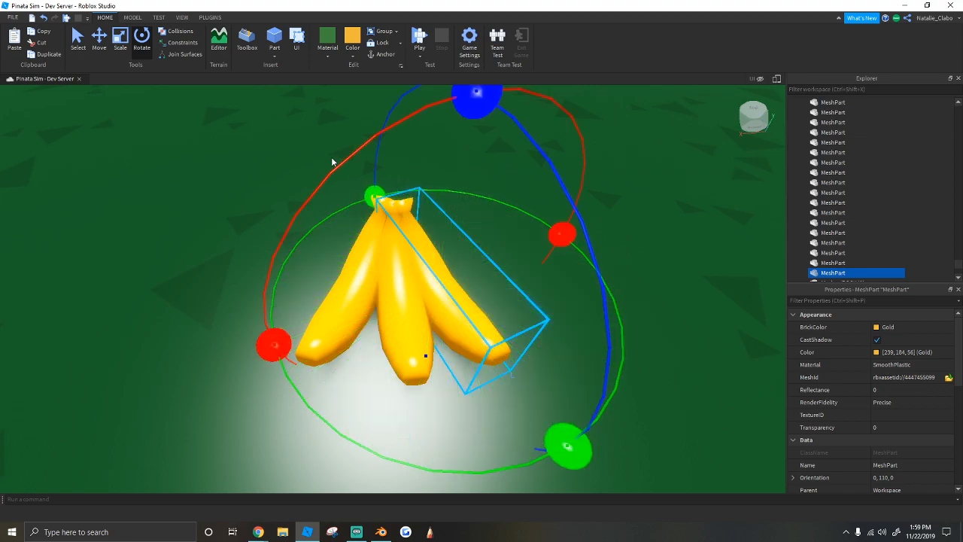
left_click(96, 43)
left_click_drag(492, 261, 497, 258)
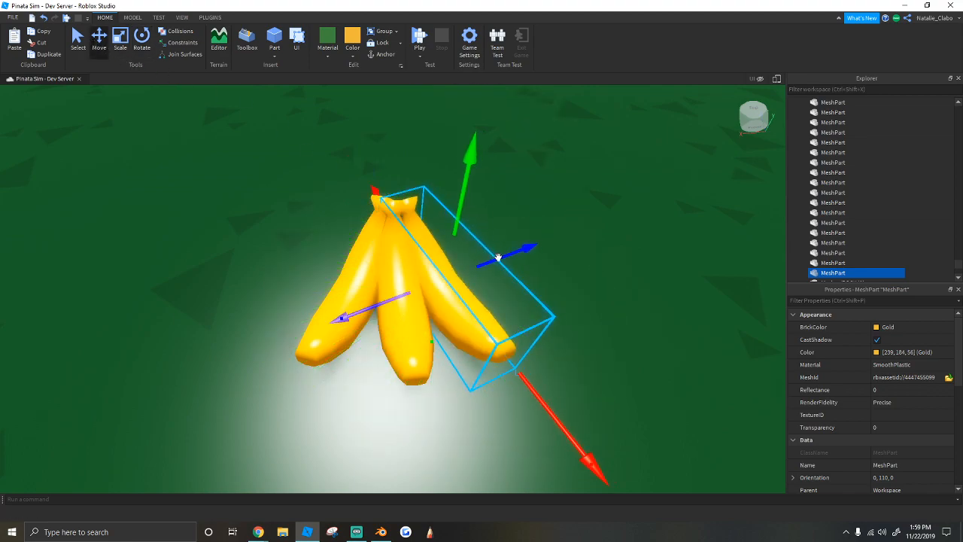
Step: Duplicate the three bananas together and tilt the copies upward
left_click(225, 218)
right_click_drag(226, 219, 225, 204)
left_click_drag(228, 200, 527, 427)
right_click_drag(301, 200, 303, 199)
left_click(139, 41)
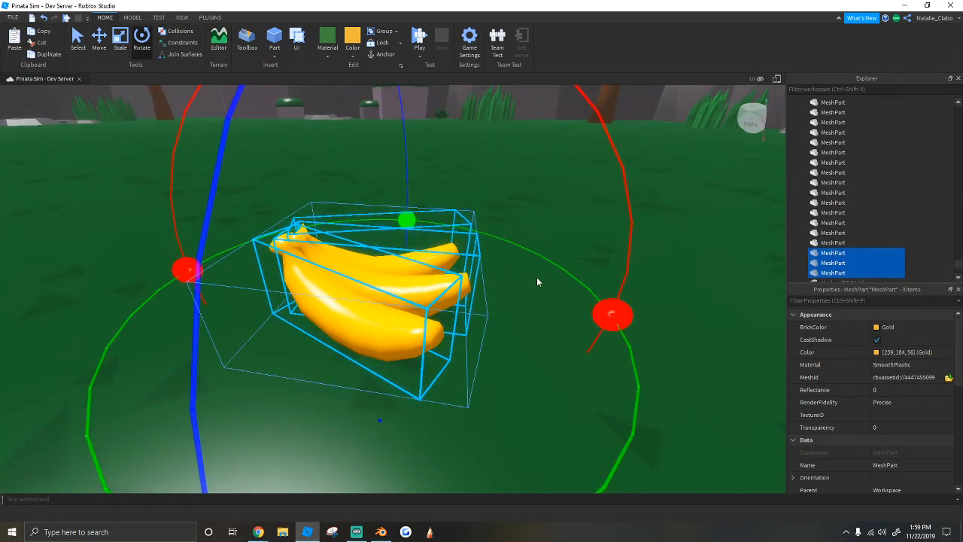
right_click_drag(529, 279, 529, 272)
left_click_drag(574, 341, 522, 242)
Step: Scale the three copied bananas down slightly
scroll(181, 84, "down", 2)
left_click(120, 44)
left_click_drag(474, 323, 430, 320)
scroll(391, 286, "up", 3)
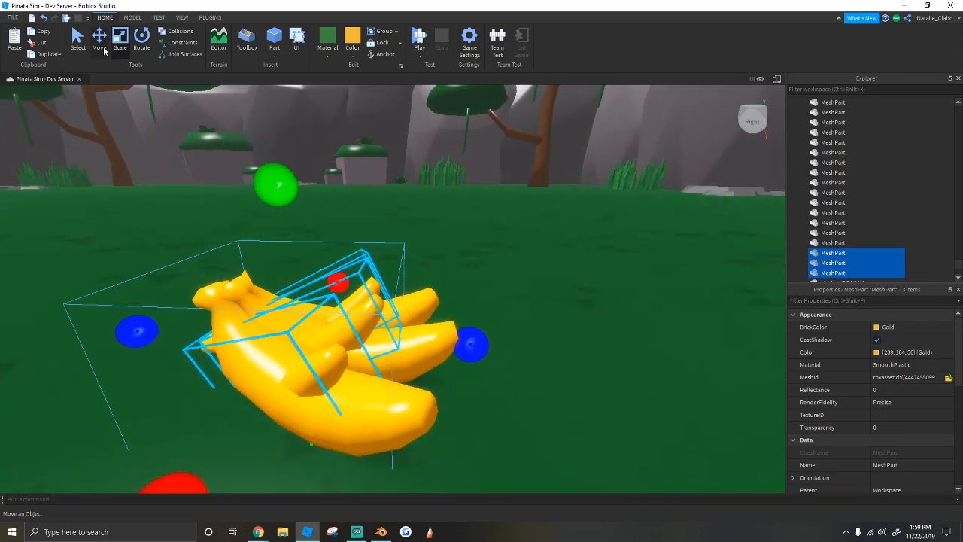
Step: Raise the copied bananas onto the lower three as a second layer and fine-tune their tilt
left_click(98, 41)
left_click_drag(296, 226, 295, 153)
left_click_drag(456, 285, 483, 306)
scroll(426, 296, "down", 3)
right_click_drag(425, 296, 425, 296)
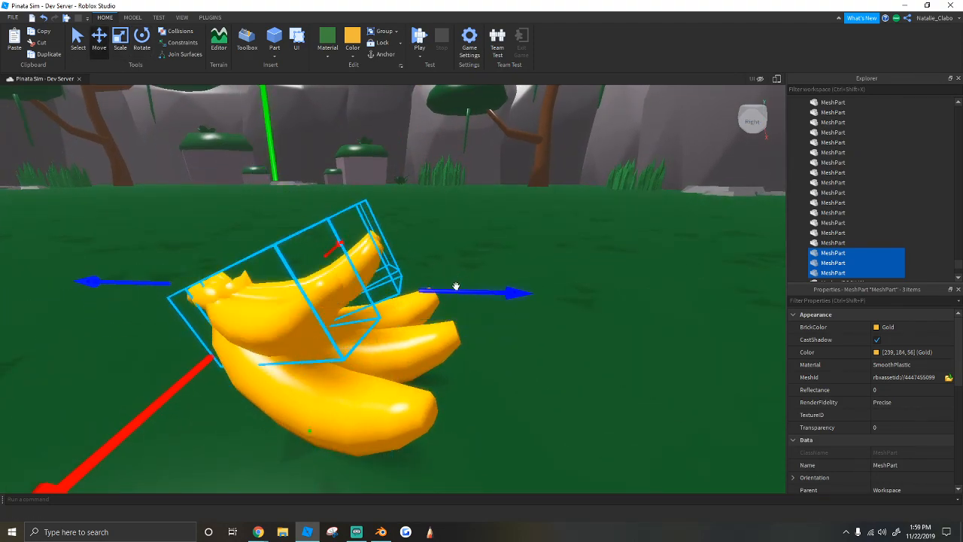
scroll(330, 226, "up", 3)
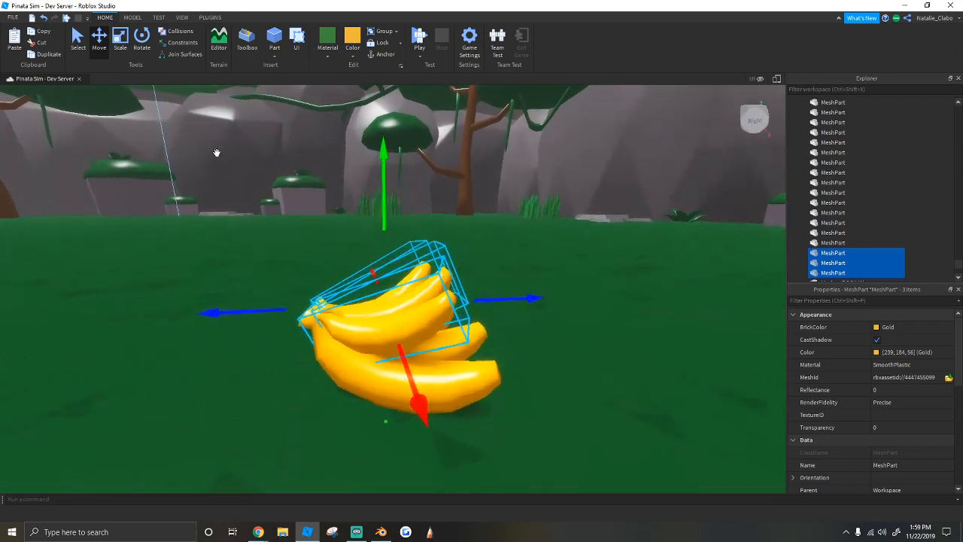
left_click(141, 42)
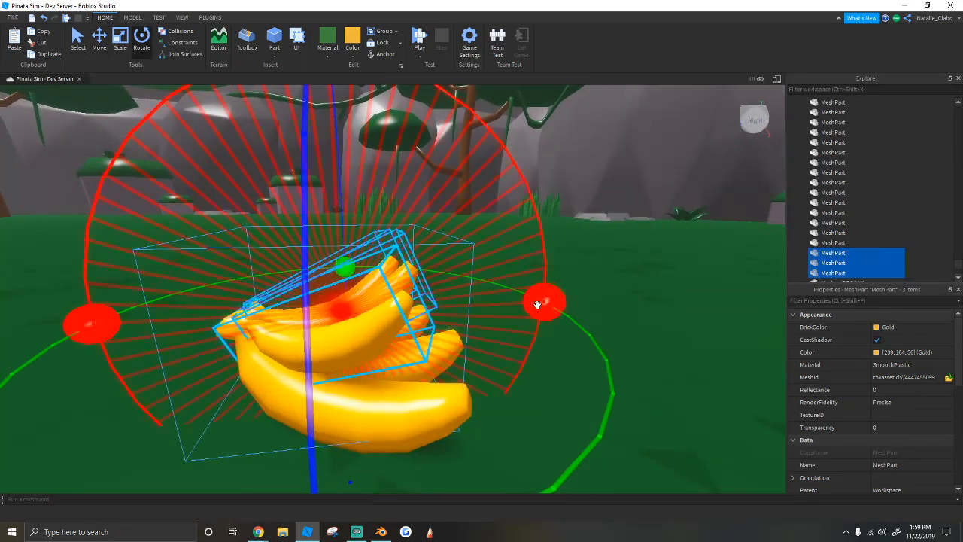
left_click_drag(537, 305, 541, 324)
Step: Select all six bananas and group them into one model
left_click(200, 257)
right_click_drag(200, 257, 198, 258)
scroll(198, 258, "down", 3)
scroll(197, 258, "down", 1)
left_click(399, 316)
right_click_drag(490, 376, 490, 376)
right_click(374, 283)
left_click(394, 367)
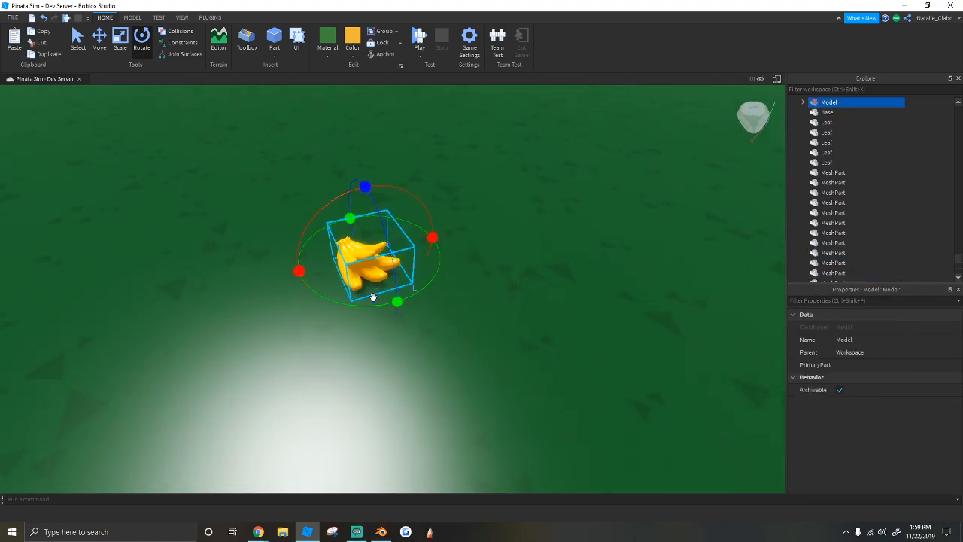
Step: Move the banana bunch from the grass up to the foliage of a nearby tree
left_click_drag(367, 270, 294, 269)
right_click_drag(295, 269, 294, 270)
left_click_drag(294, 269, 412, 301)
right_click_drag(413, 301, 413, 300)
left_click_drag(412, 301, 480, 319)
right_click_drag(480, 319, 501, 319)
left_click_drag(480, 318, 501, 318)
right_click_drag(501, 318, 494, 318)
left_click_drag(501, 319, 436, 276)
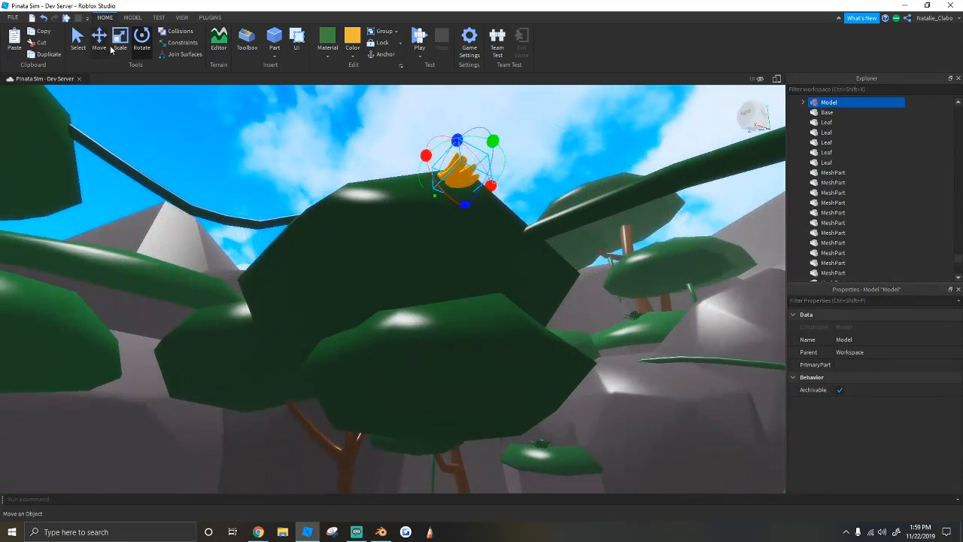
Step: Scale the banana bunch up against the tree foliage
left_click(121, 39)
left_click_drag(485, 146, 508, 127)
scroll(503, 144, "up", 3)
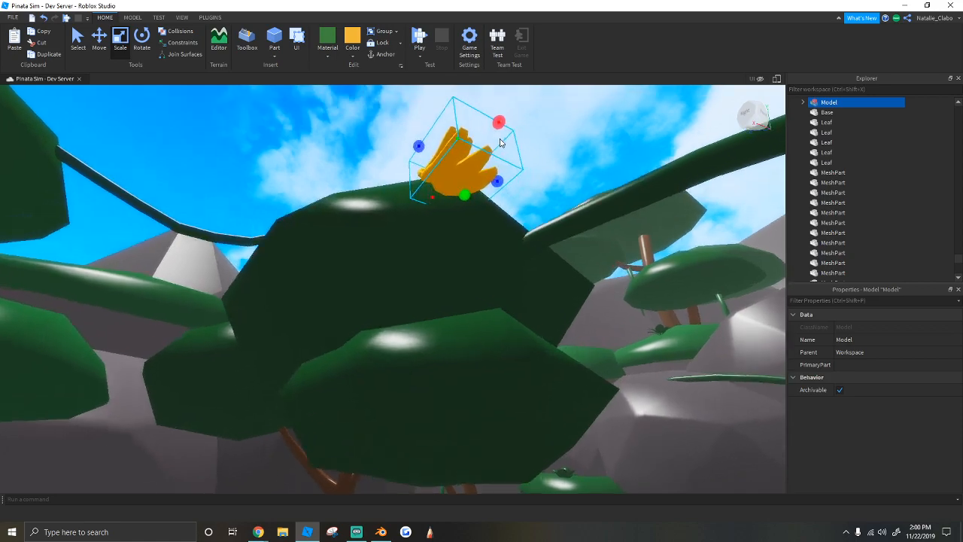
right_click_drag(503, 144, 505, 165)
scroll(504, 166, "down", 1)
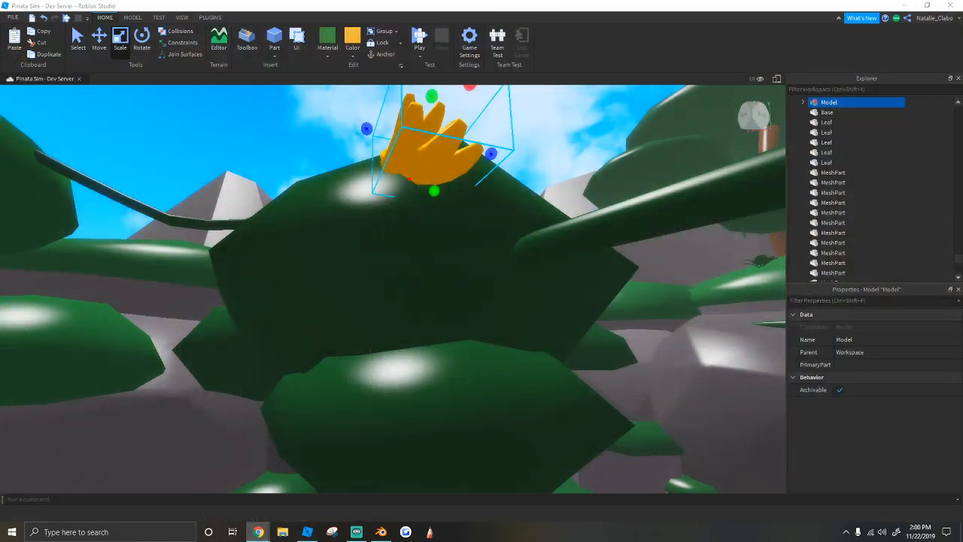
Step: Switch to Chrome and search Google Images for "banana tree"
left_click_drag(962, 143, 526, 98)
type("banana")
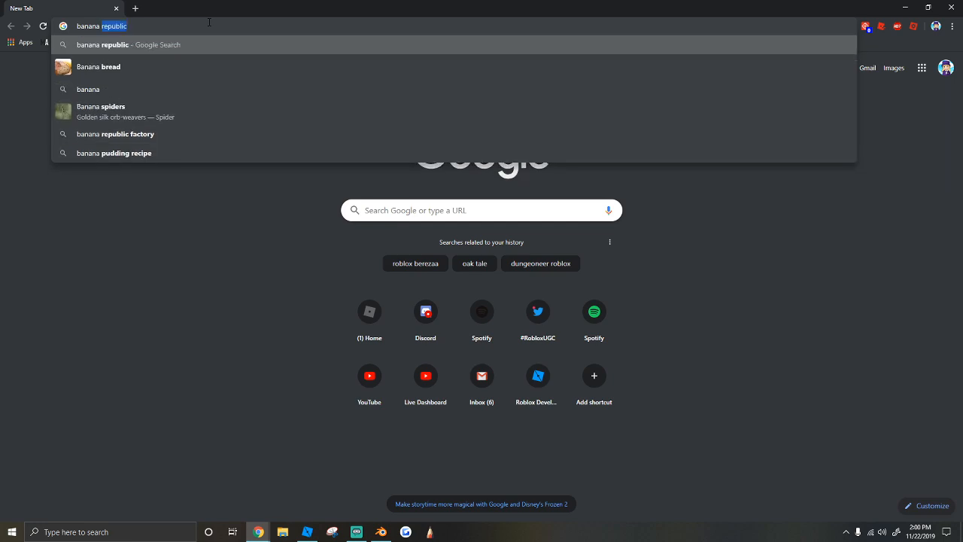
type(" tree")
key("Return")
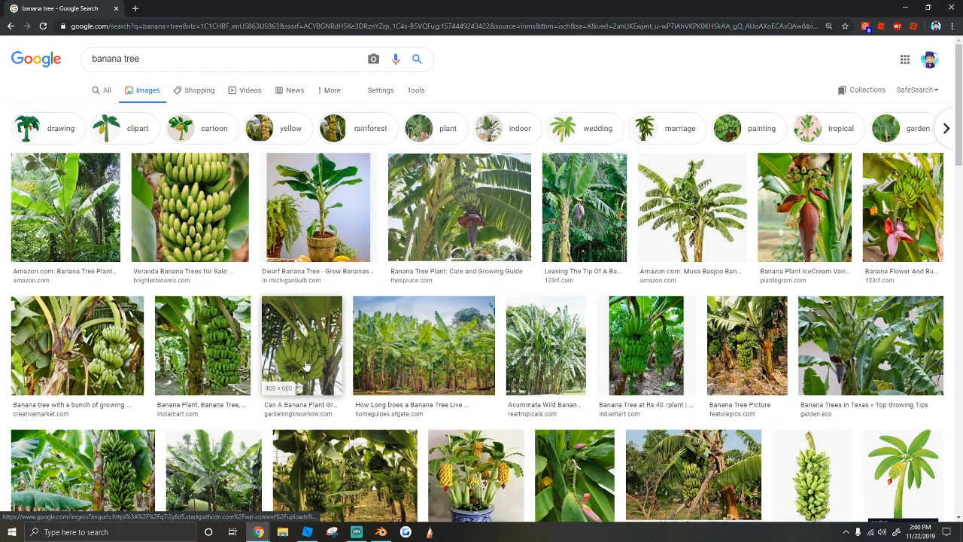
Step: Examine how banana bunches hang in the reference photos, close the search tab and return to Roblox Studio
scroll(315, 365, "down", 3)
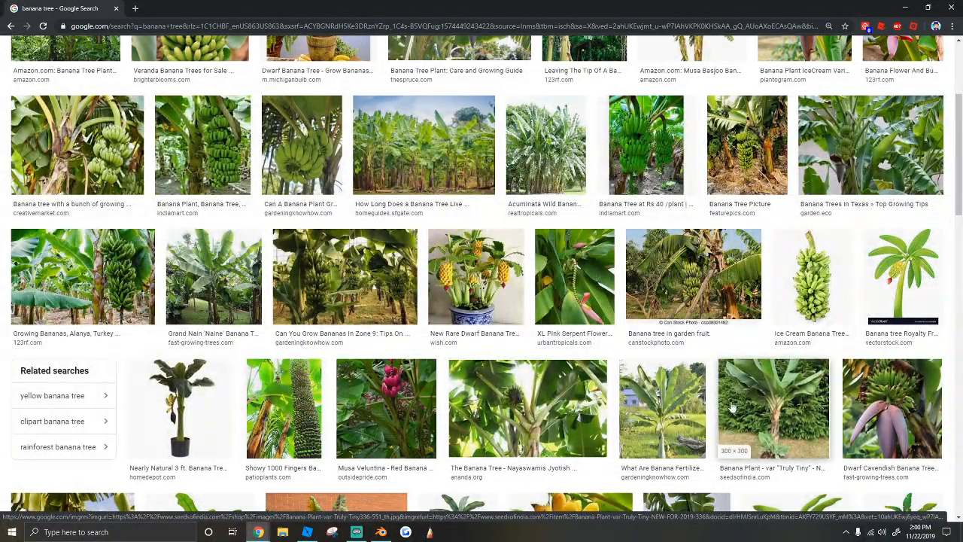
scroll(753, 406, "up", 3)
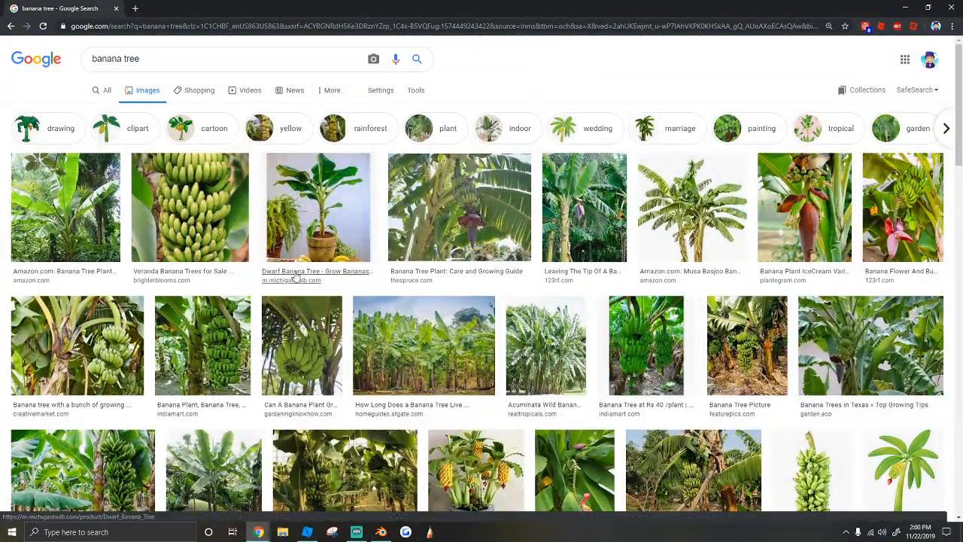
left_click(472, 210)
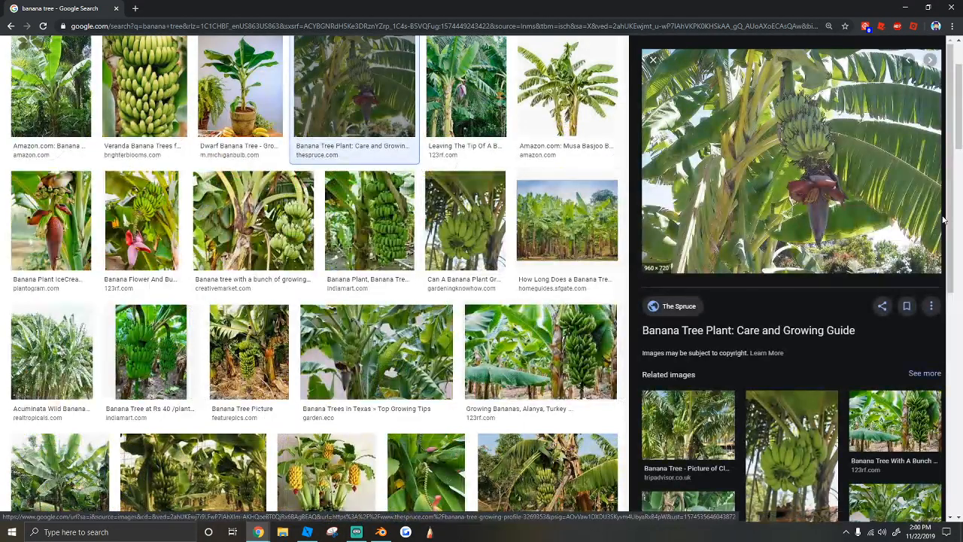
scroll(735, 404, "down", 4)
scroll(331, 343, "down", 10)
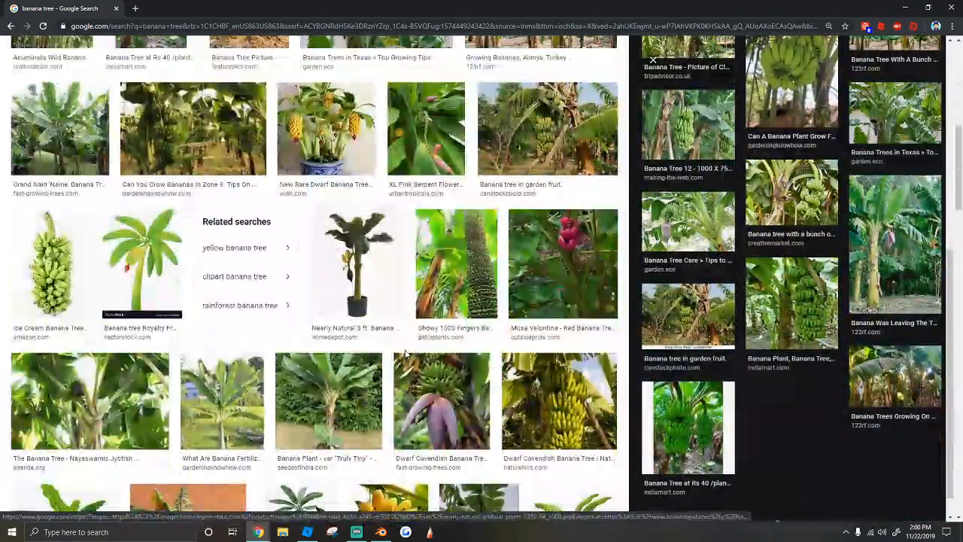
scroll(331, 343, "down", 8)
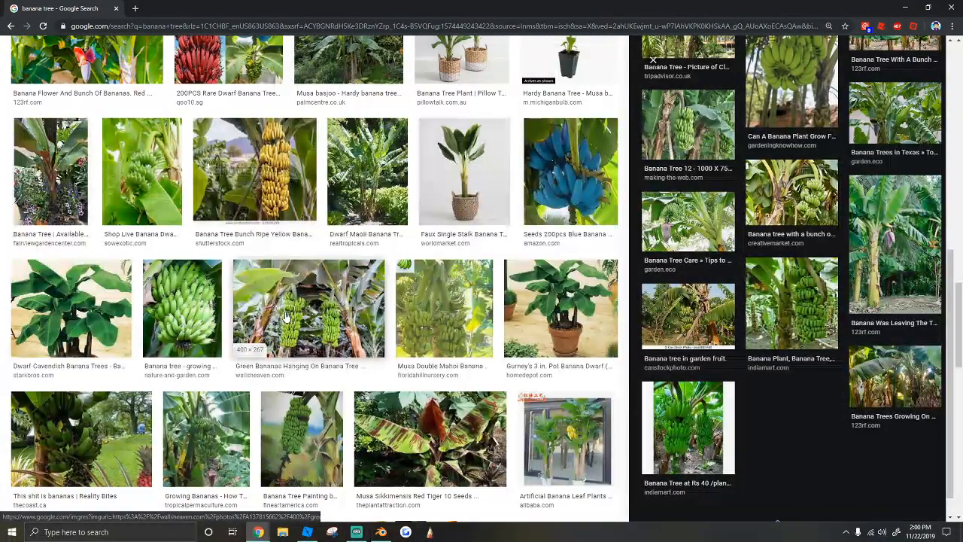
left_click(287, 317)
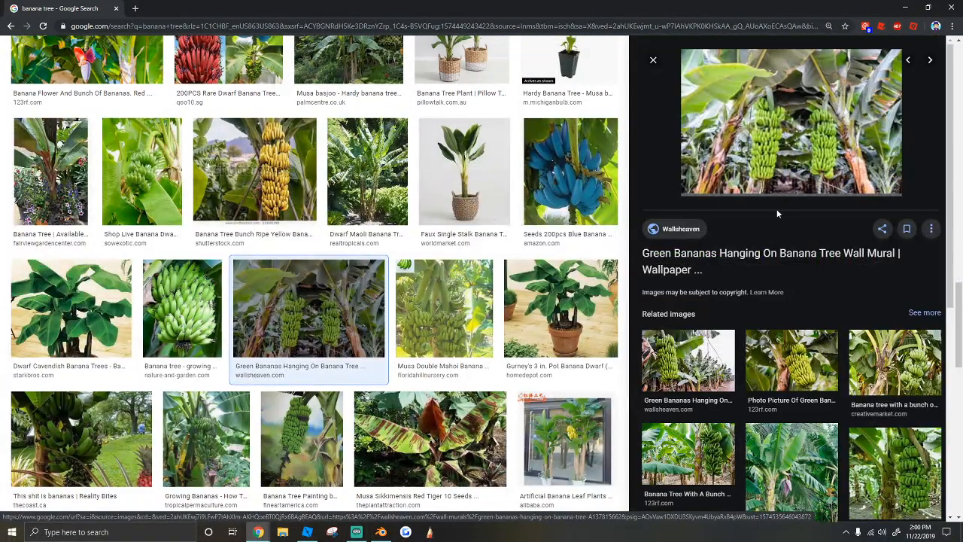
left_click(116, 8)
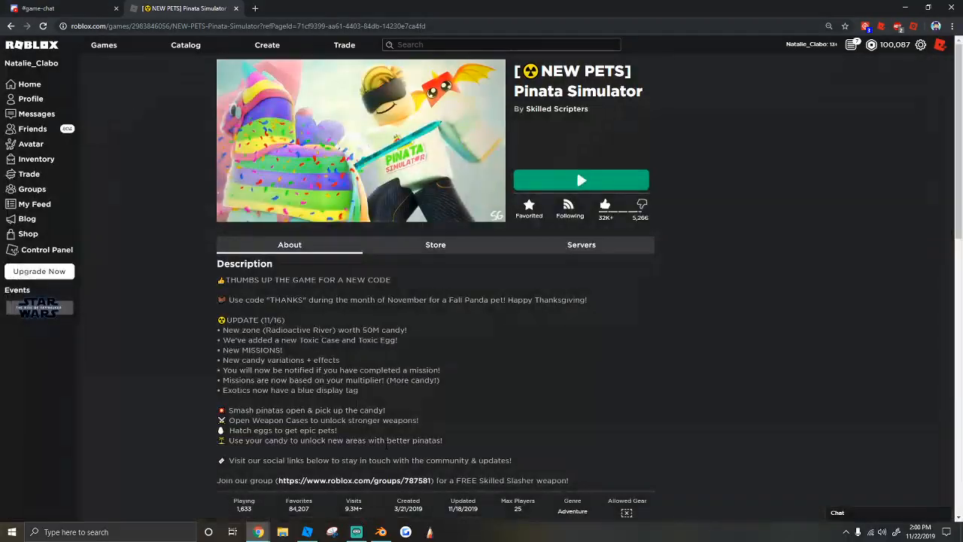
left_click(377, 535)
left_click(308, 532)
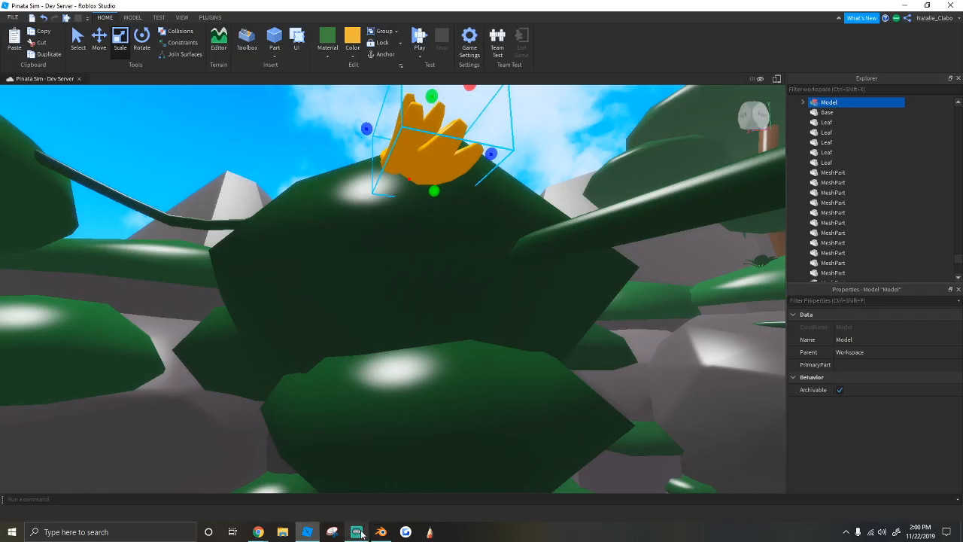
Step: Move the banana bunch from the tree foliage back down onto the grass
left_click_drag(416, 158, 430, 326)
right_click_drag(430, 327, 430, 327)
left_click_drag(431, 326, 430, 326)
right_click_drag(431, 326, 430, 326)
left_click_drag(430, 326, 384, 429)
right_click_drag(384, 430, 384, 432)
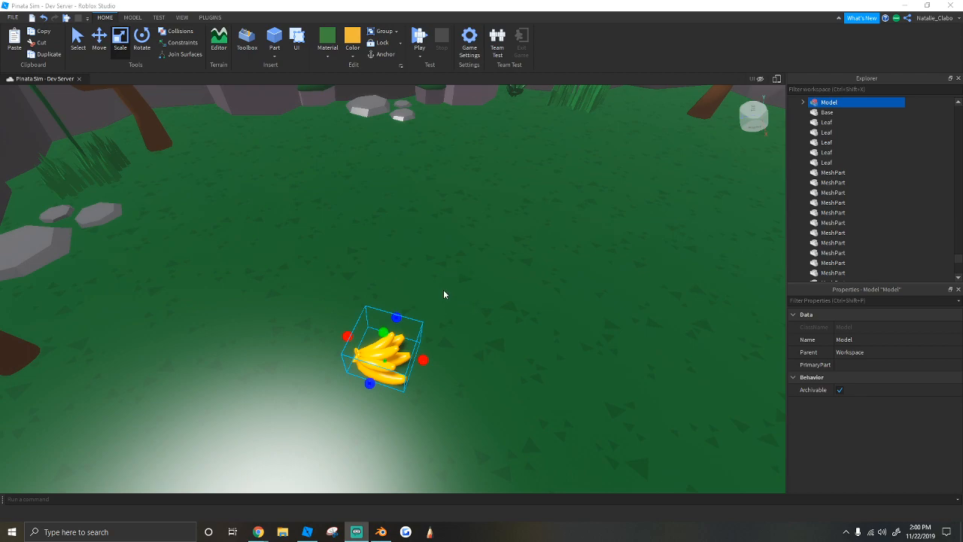
Step: Try colouring the banana bunch green and undo the colour change
right_click_drag(297, 329, 296, 329)
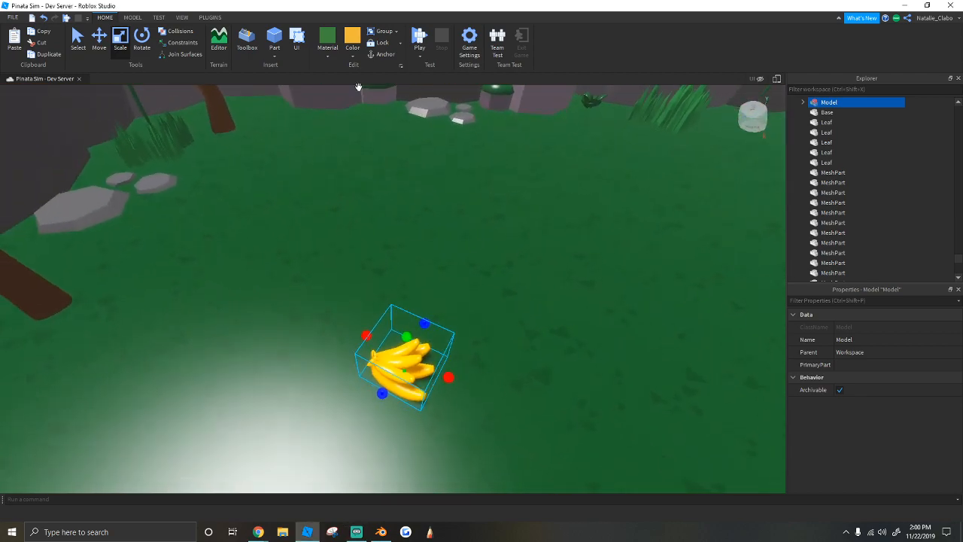
left_click(353, 55)
left_click(407, 101)
right_click_drag(401, 291, 401, 291)
key("ctrl+z")
scroll(401, 291, "up", 1)
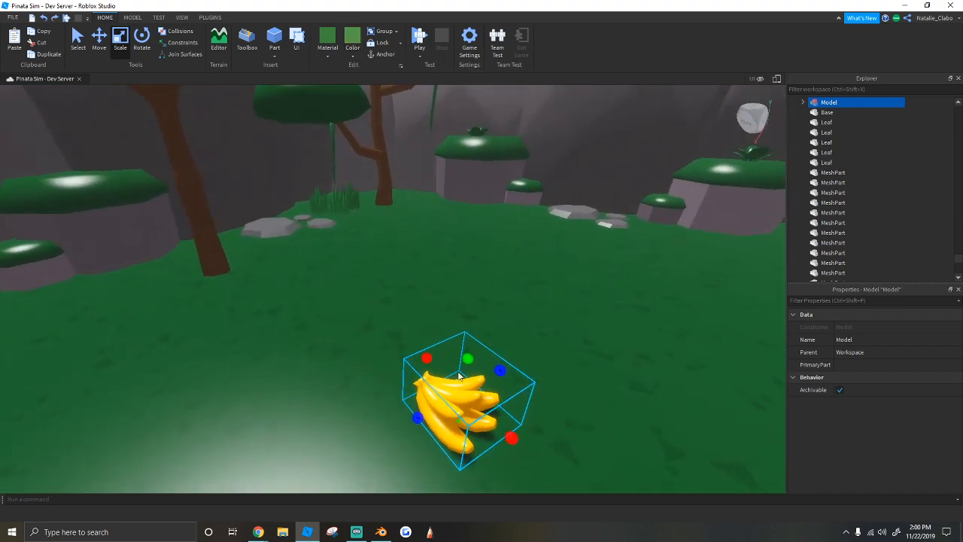
Step: Move the banana bunch off the ground to just beneath the tree's canopy
left_click_drag(463, 388, 334, 344)
right_click_drag(301, 343, 300, 343)
scroll(300, 344, "down", 1)
left_click(100, 39)
left_click_drag(384, 375, 383, 316)
right_click_drag(383, 316, 413, 269)
left_click_drag(406, 410, 406, 370)
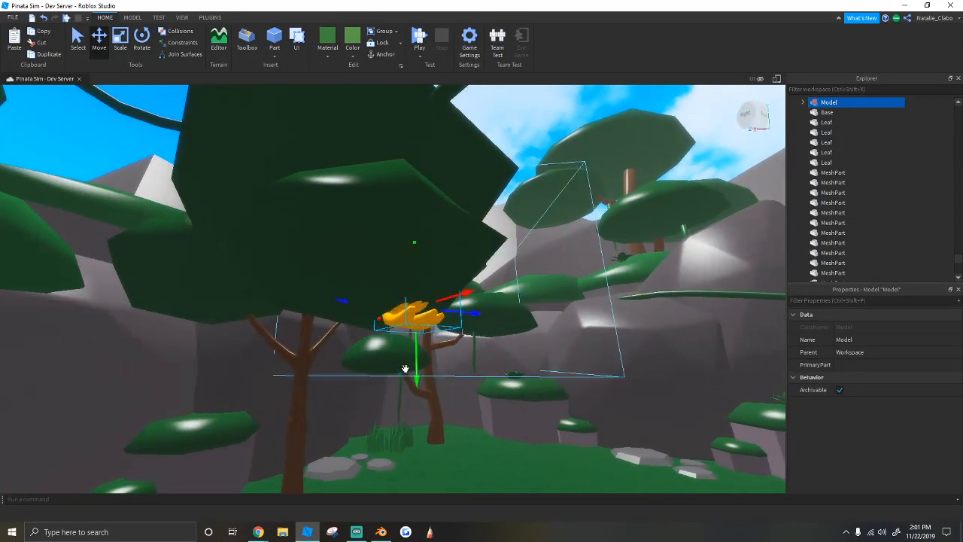
right_click_drag(406, 370, 407, 369)
Step: Rotate the banana bunch so that it hangs downward from the tree's foliage
left_click(142, 39)
right_click_drag(391, 290, 423, 251)
left_click_drag(424, 251, 427, 213)
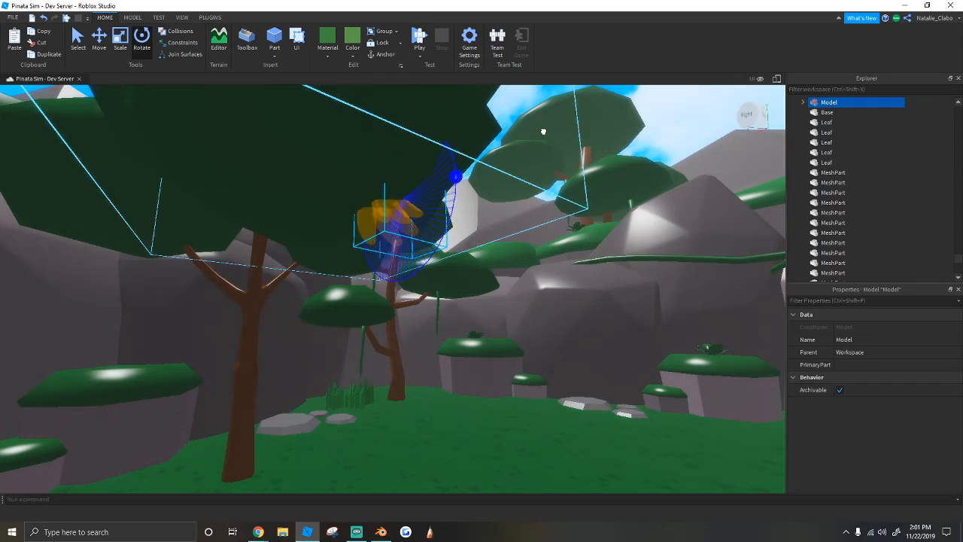
left_click_drag(543, 130, 538, 132)
right_click_drag(369, 183, 399, 179)
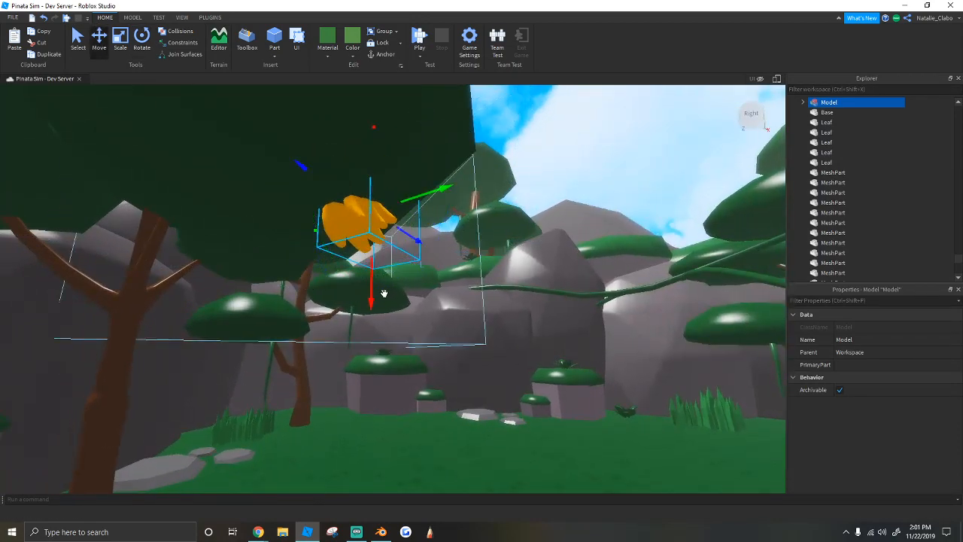
scroll(361, 317, "up", 2)
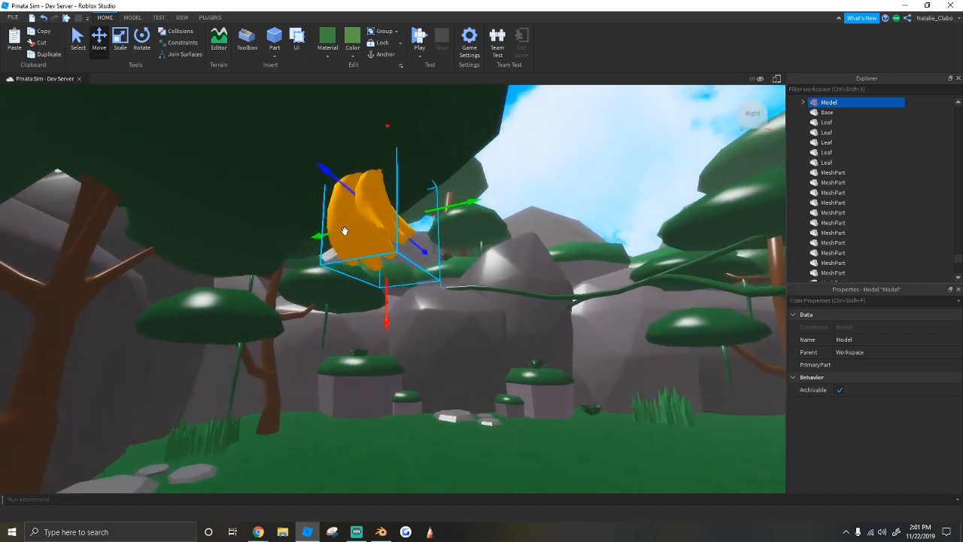
Step: Ungroup the banana bunch, turn off CastShadow for its six parts and group them into a model again
right_click(353, 234)
left_click(384, 320)
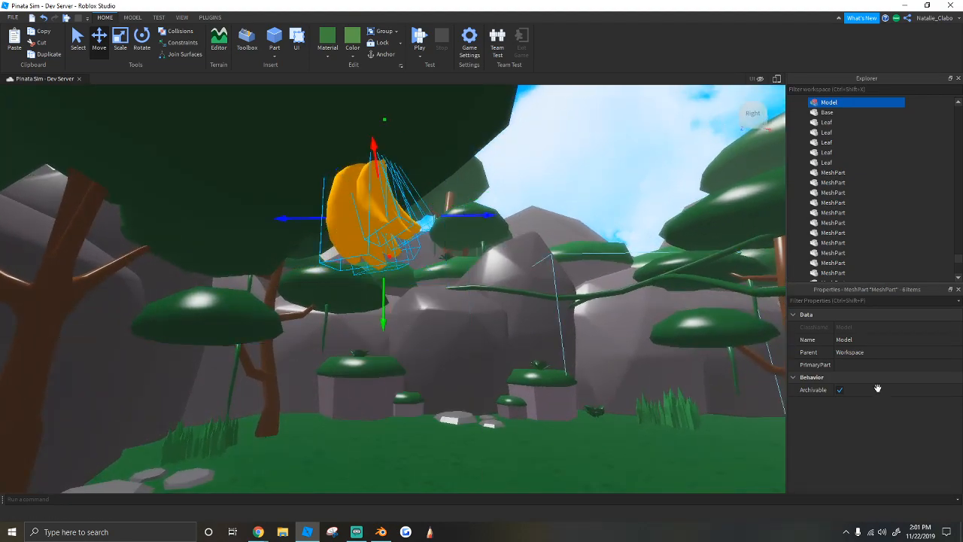
right_click(331, 216)
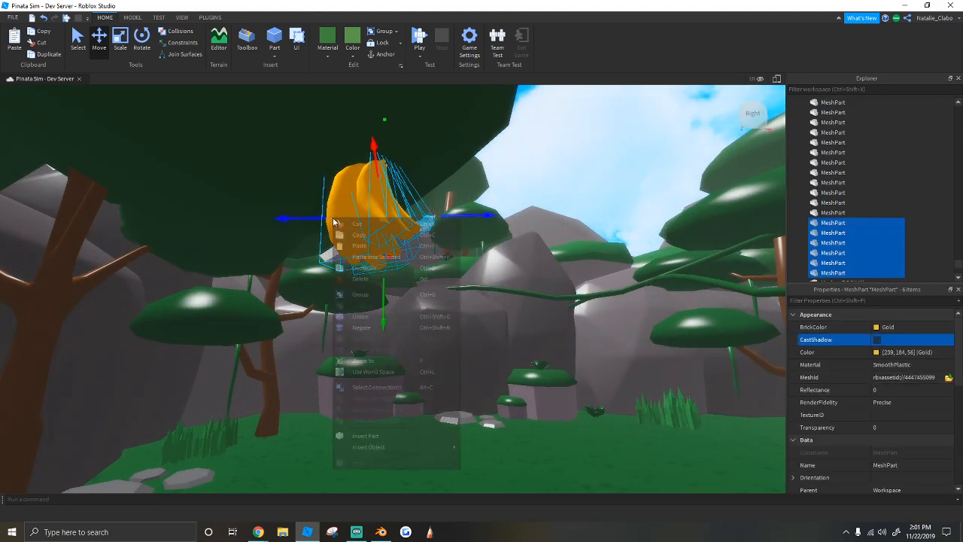
left_click(365, 238)
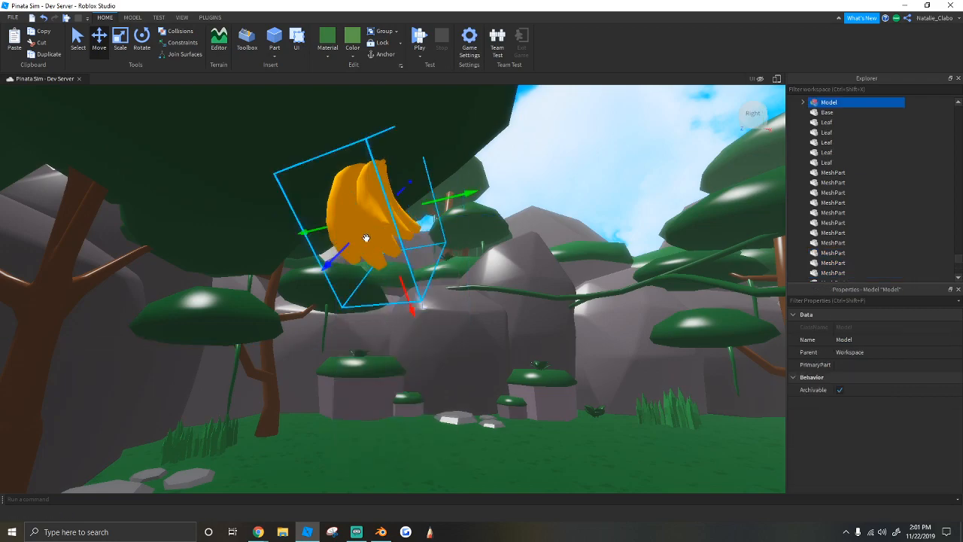
Step: Duplicate the banana bunch model and move the copy across the grass toward the tree beside the large dark rock
right_click_drag(376, 237, 376, 237)
key("s")
scroll(404, 268, "up", 3)
right_click_drag(439, 232, 455, 248)
left_click(454, 247)
key("s")
right_click_drag(333, 346, 346, 333)
scroll(348, 336, "up", 1)
right_click_drag(481, 341, 458, 373)
left_click_drag(484, 368, 300, 419)
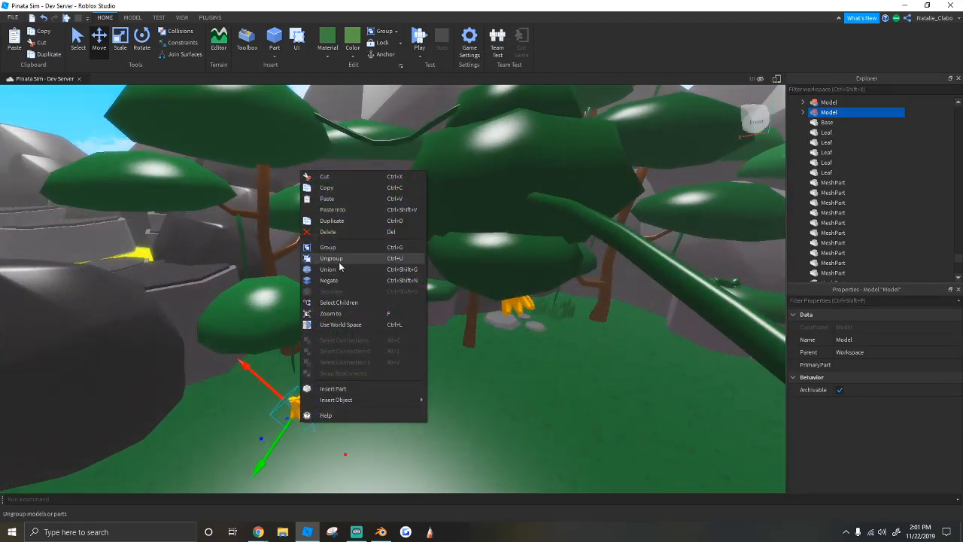
Step: Ungroup the copied banana bunch and raise its parts to hang just beneath the tree's lowest canopy
left_click(339, 301)
key("f")
scroll(481, 272, "down", 3)
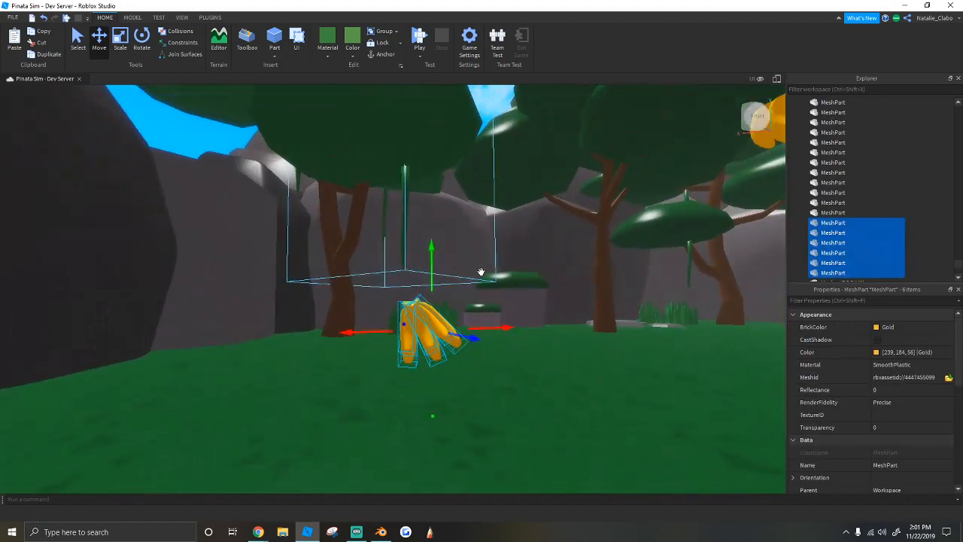
right_click_drag(431, 282, 430, 311)
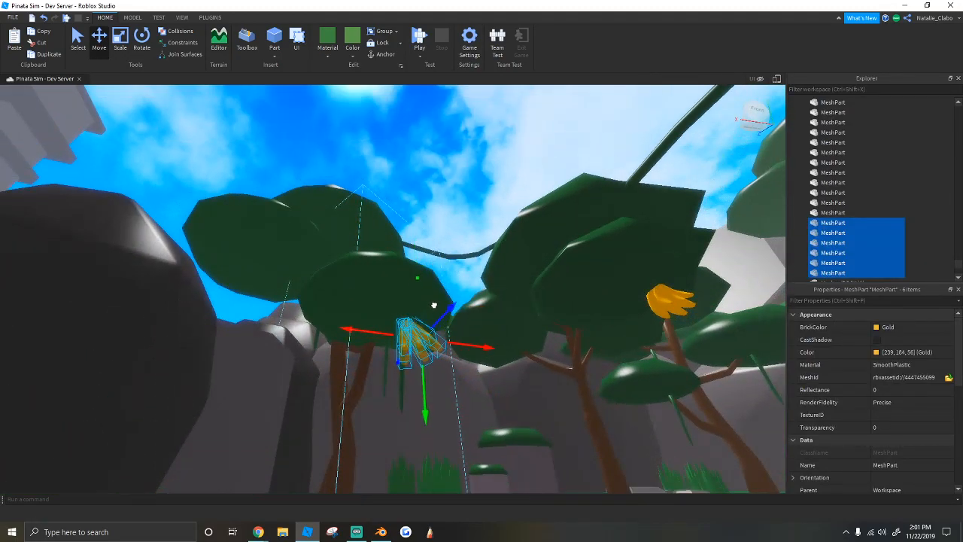
scroll(432, 288, "up", 6)
scroll(432, 288, "down", 3)
right_click_drag(432, 288, 293, 203)
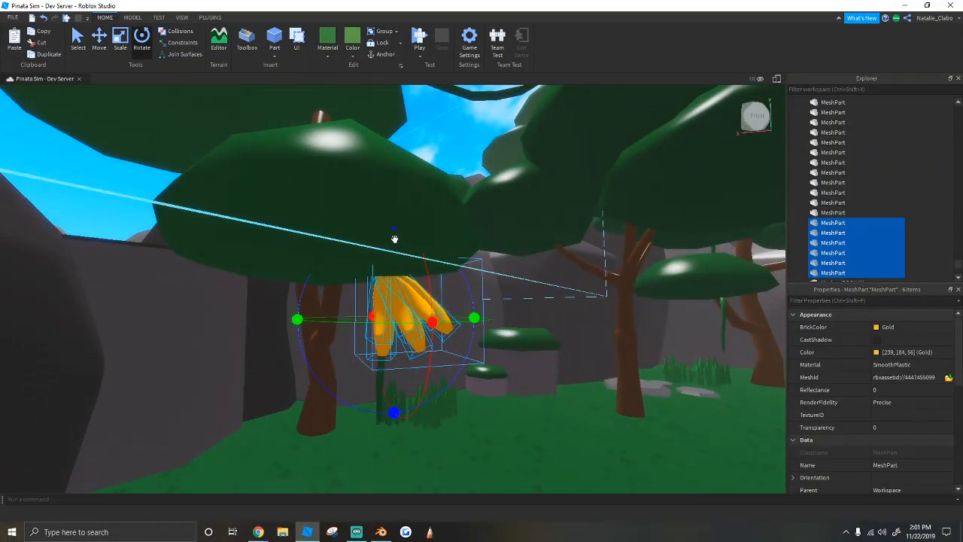
Step: Reselect all six bananas of the bunch under the tree's lowest canopy
right_click_drag(416, 331, 382, 361)
left_click(382, 361)
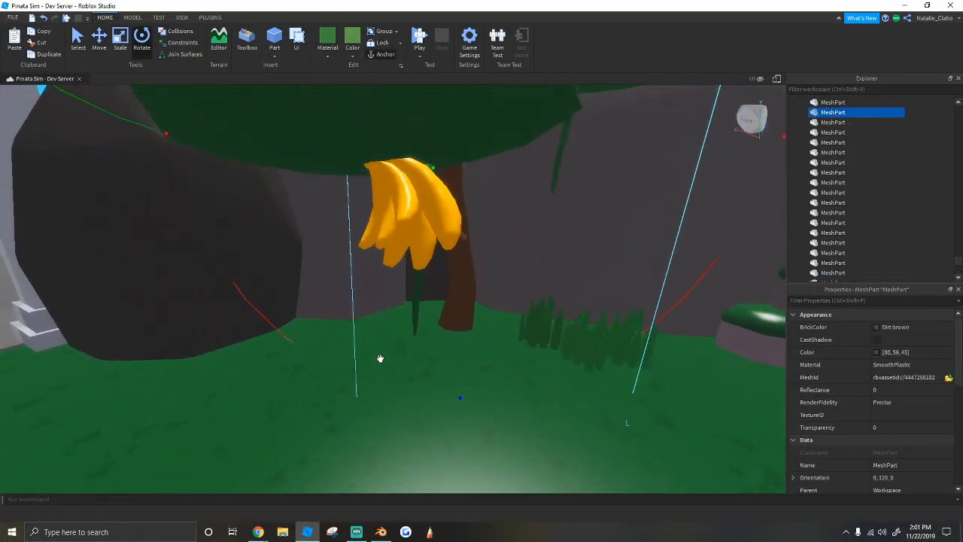
scroll(339, 350, "up", 2)
left_click(297, 337)
right_click_drag(297, 338, 325, 301)
scroll(325, 302, "up", 3)
left_click(389, 289, "ctrl")
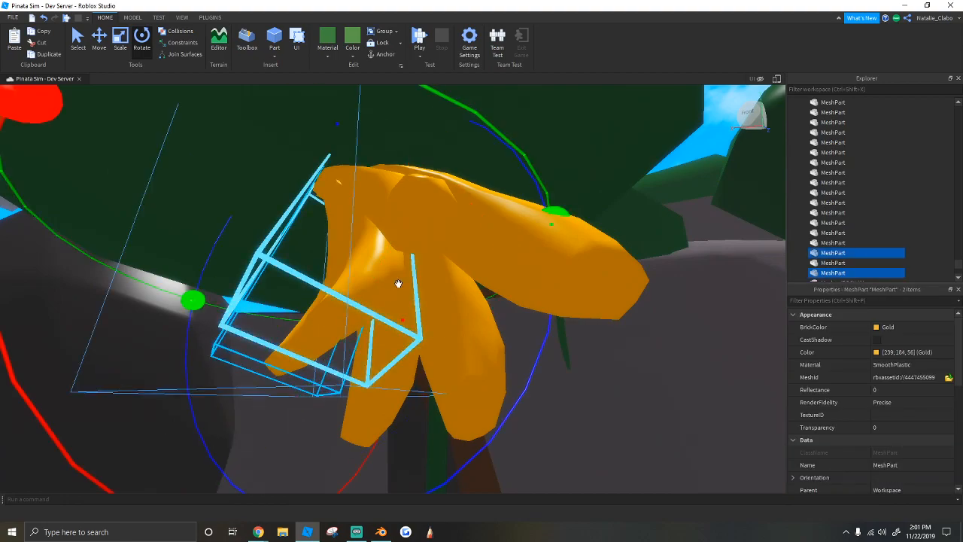
left_click(456, 258, "ctrl")
left_click(553, 271, "ctrl")
left_click(458, 396, "ctrl")
left_click(358, 413, "ctrl")
scroll(358, 409, "down", 5)
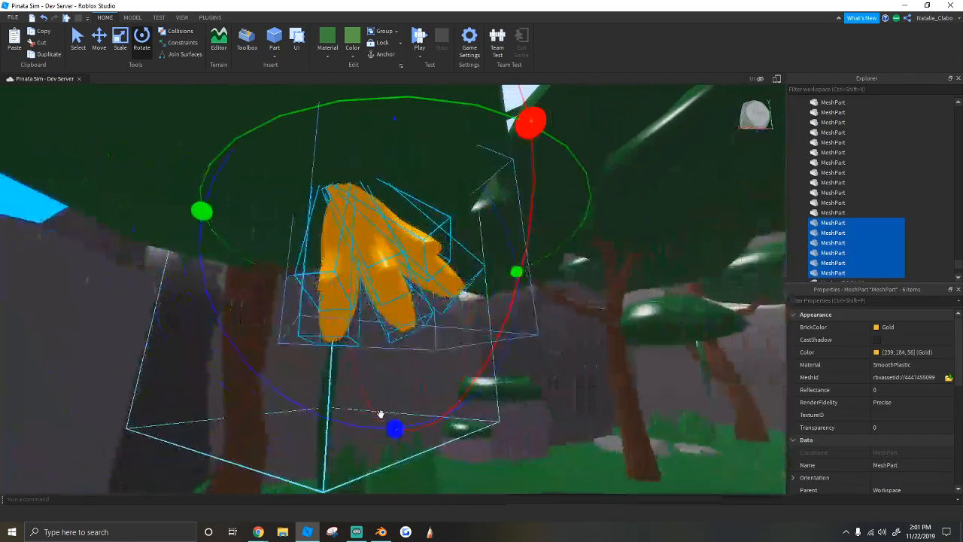
Step: Rotate the copied banana bunch around its vertical axis so it faces a different way than the first one
left_click_drag(307, 368, 306, 367)
right_click_drag(310, 352, 331, 321)
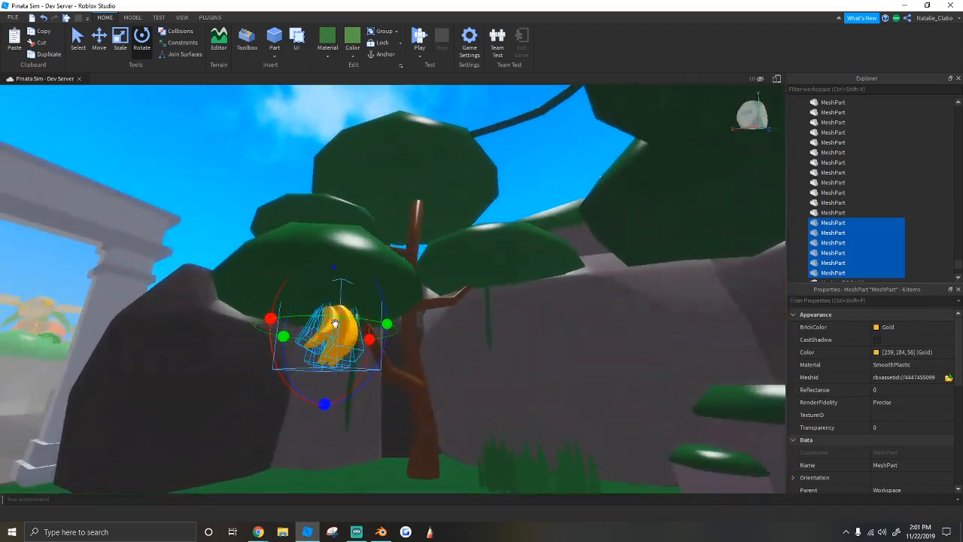
key("f")
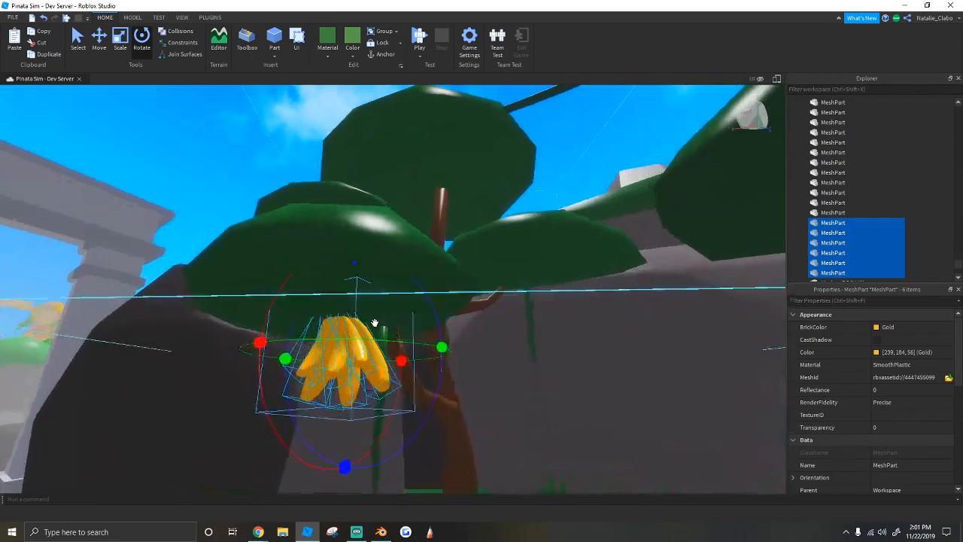
scroll(374, 323, "down", 6)
right_click_drag(375, 322, 376, 323)
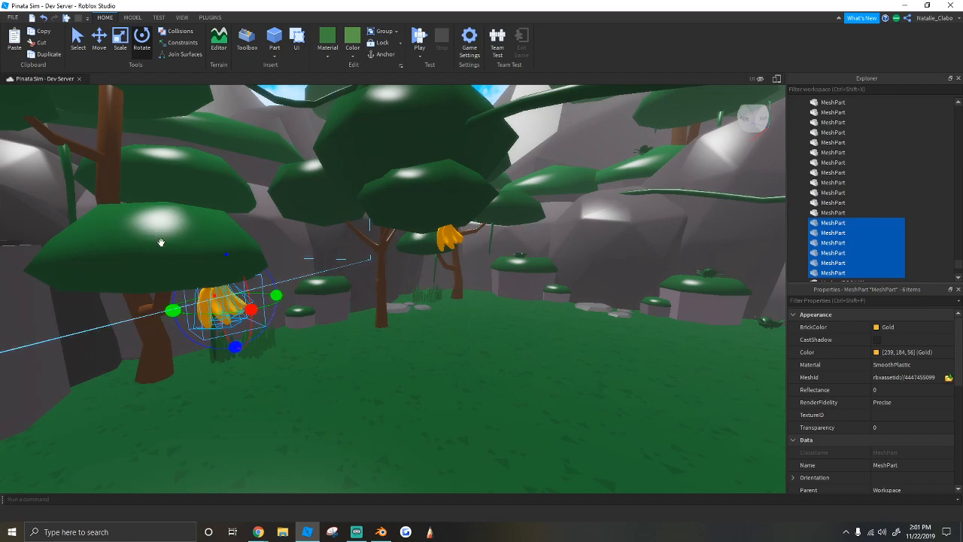
middle_click_drag(126, 291, 293, 307)
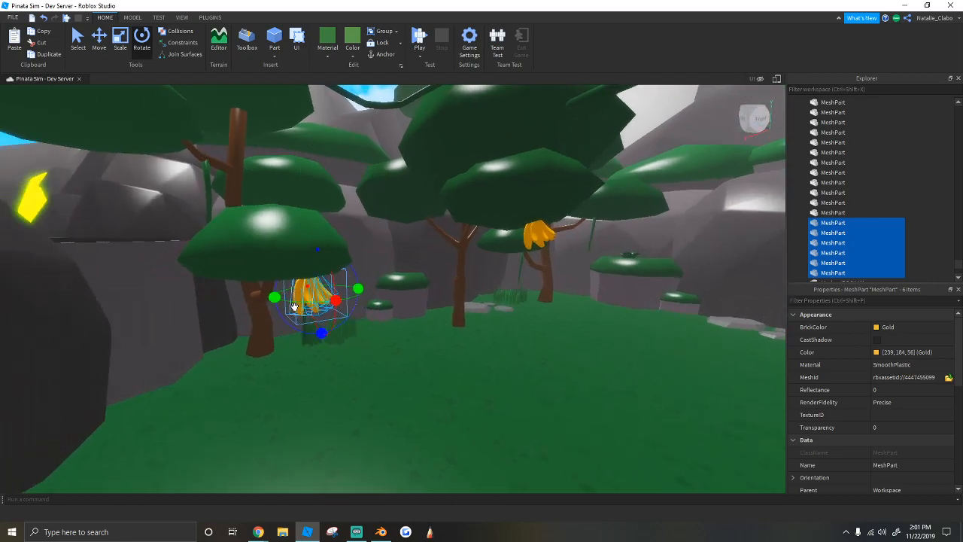
Step: Duplicate the hanging banana bunch and raise the copy above the tree's canopies
right_click_drag(381, 278, 381, 278)
left_click_drag(380, 278, 359, 302)
right_click_drag(294, 197, 295, 197)
left_click(99, 38)
right_click_drag(265, 119, 264, 119)
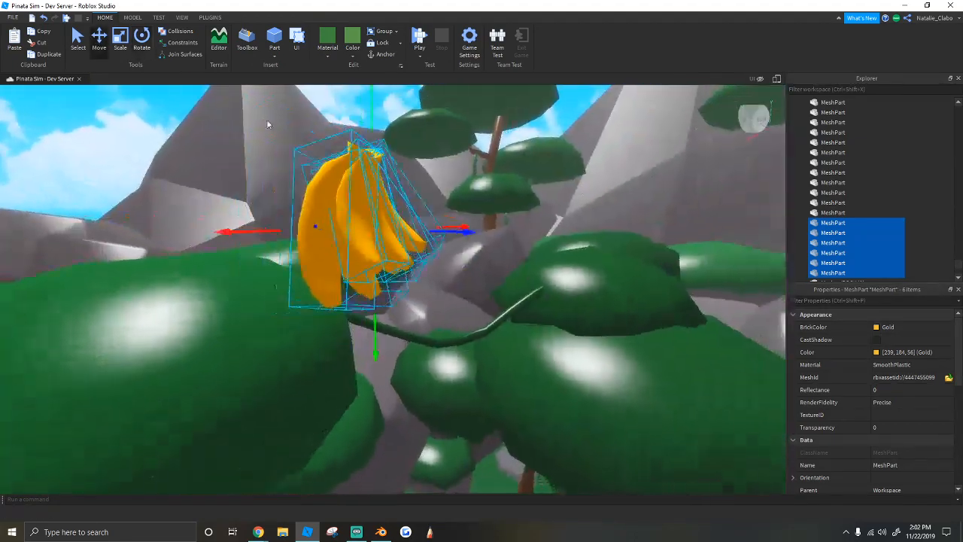
Step: Position the raised banana bunch close beneath the same tree's uppermost canopy
scroll(436, 160, "down", 2)
left_click_drag(465, 321, 464, 403)
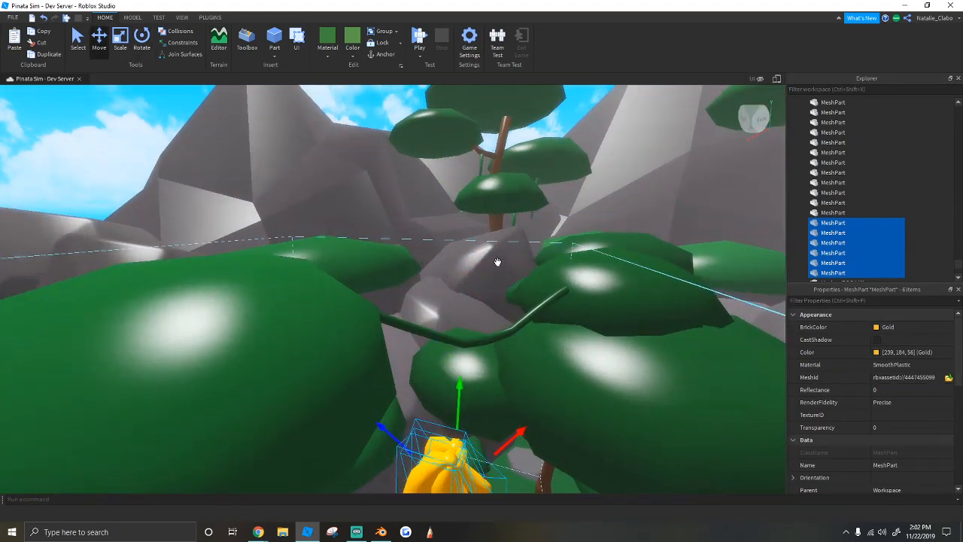
right_click_drag(484, 267, 485, 266)
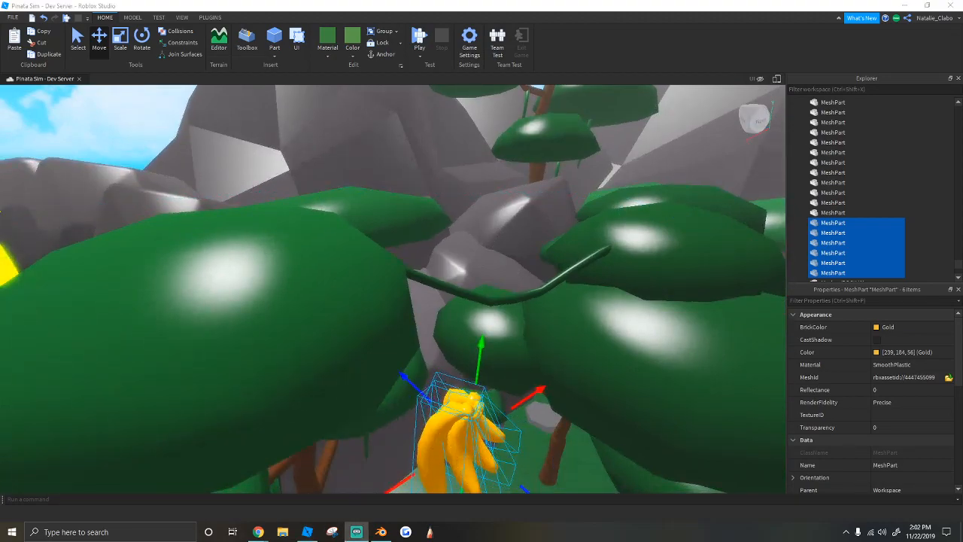
right_click_drag(731, 291, 731, 291)
right_click_drag(556, 267, 556, 266)
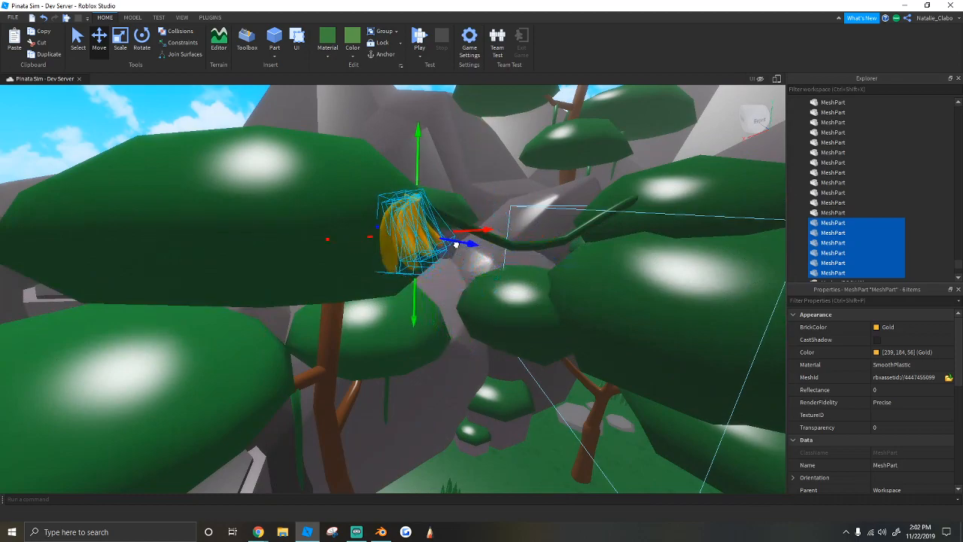
right_click_drag(417, 254, 417, 254)
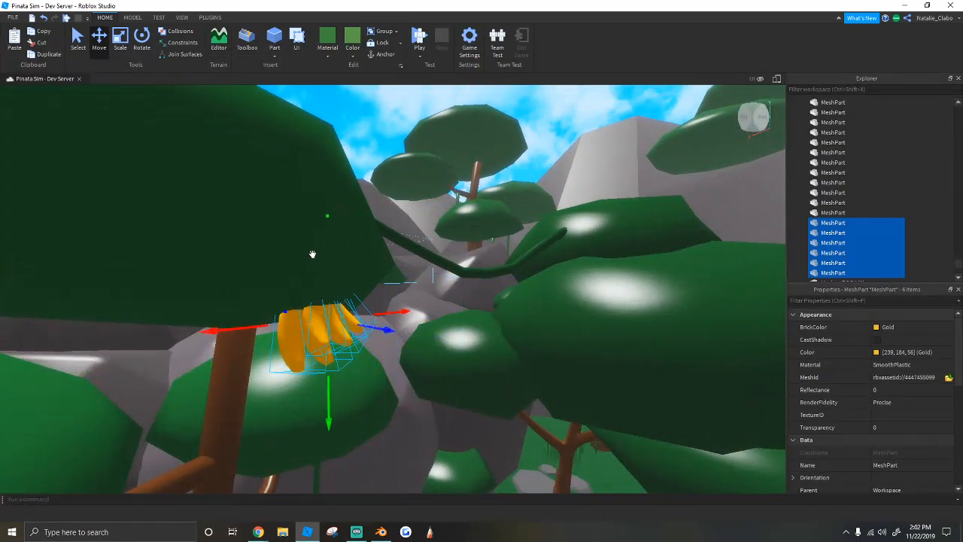
left_click_drag(325, 256, 327, 246)
Step: Duplicate the upper banana bunch and move the copy down to the grass near the tall tree farther back
right_click_drag(327, 240, 331, 240)
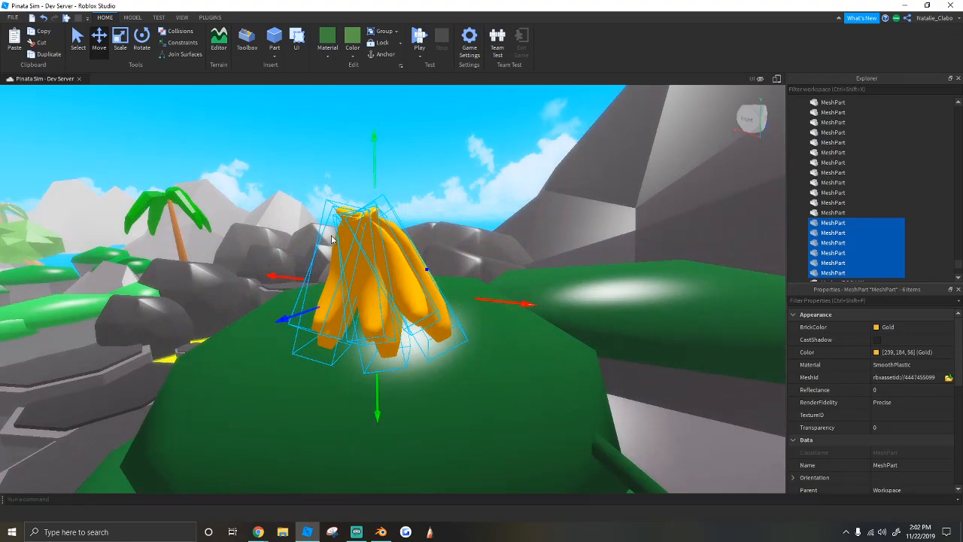
right_click_drag(411, 259, 411, 261)
left_click_drag(411, 262, 394, 297)
right_click_drag(394, 297, 489, 326)
left_click_drag(489, 326, 416, 370)
key("w")
key("w")
key("s")
left_click_drag(485, 440, 477, 342)
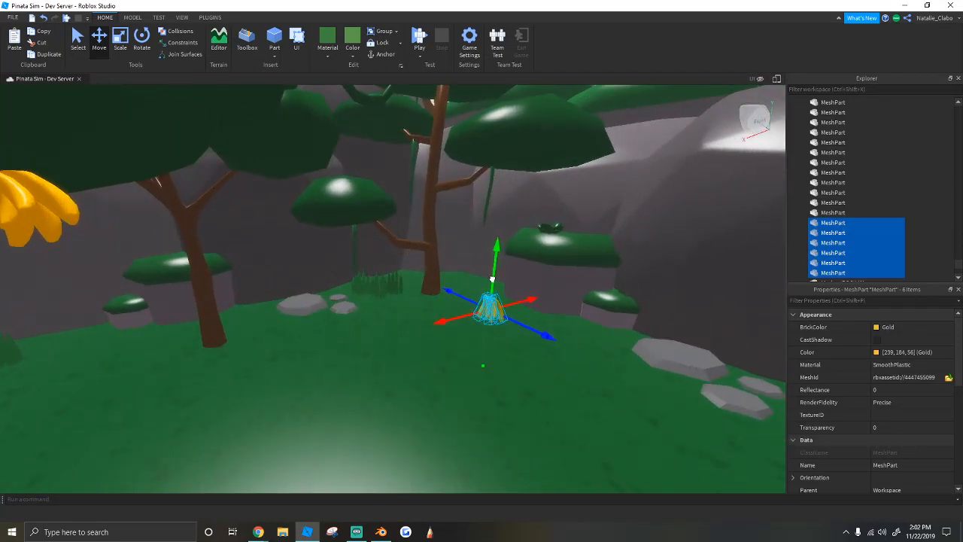
Step: Raise the new banana bunch off the grass and tuck it beneath the back tree's large canopy
key("w")
left_click_drag(490, 279, 496, 267)
key("w")
right_click_drag(502, 254, 466, 276)
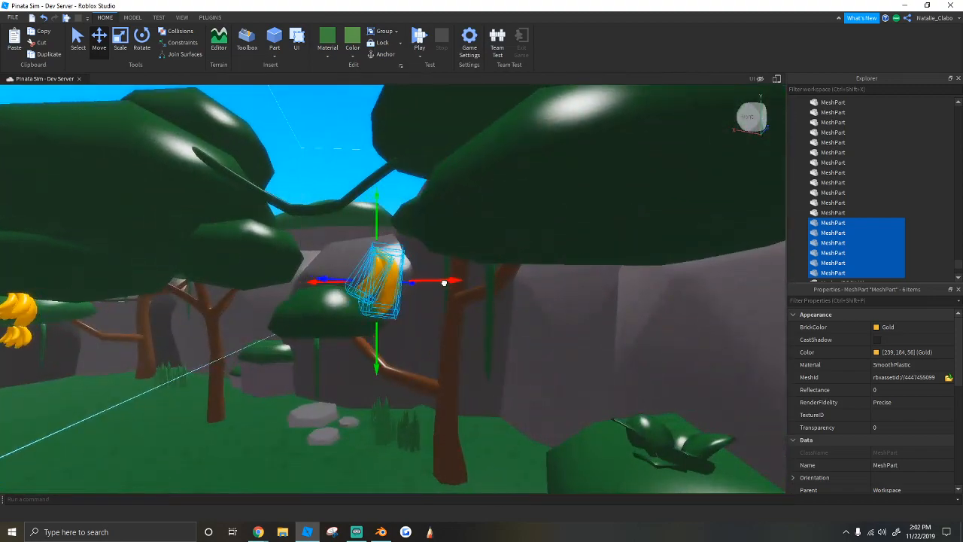
key("s")
right_click_drag(560, 275, 421, 267)
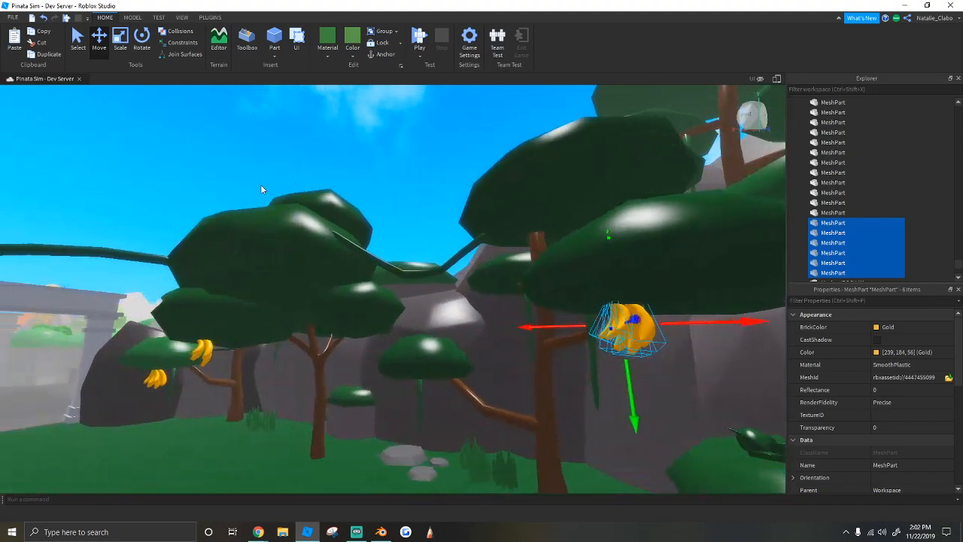
Step: Deselect the placed bunch and examine the two bunches hanging from the tree beside the dark rock
left_click(280, 167)
key("w")
right_click_drag(282, 168, 318, 359)
key("w")
key("s")
key("q")
key("w")
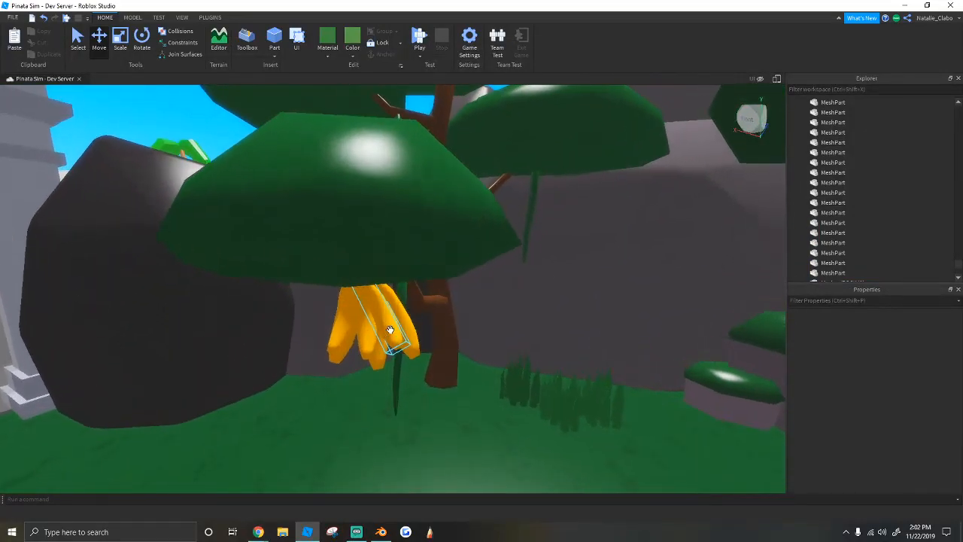
right_click_drag(395, 339, 411, 165)
key("s")
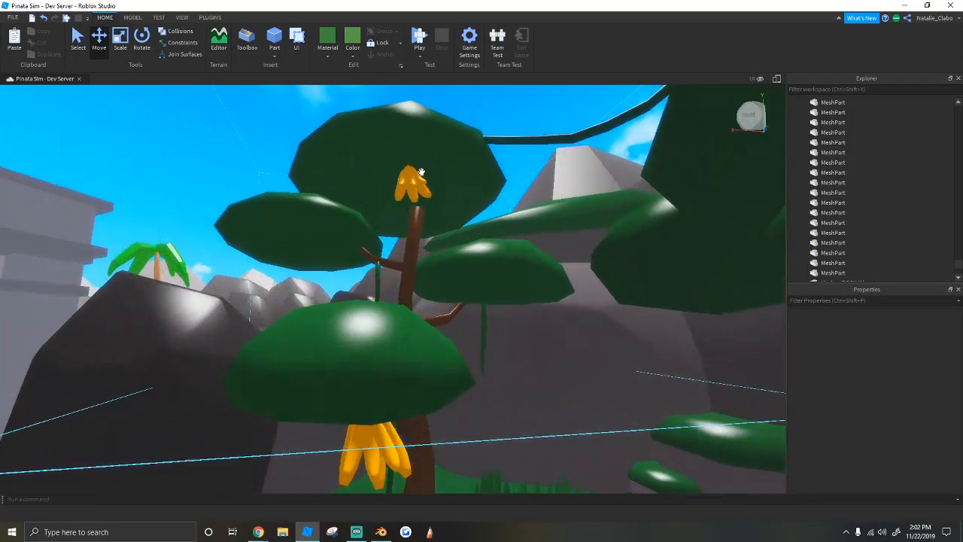
Step: Select all six bananas of the bunch under the uppermost canopy of the tree beside the dark rock
left_click(424, 430)
key("e")
key("w")
left_click(442, 353)
key("w")
left_click(473, 354)
key("s")
key("w")
right_click_drag(480, 359, 479, 354)
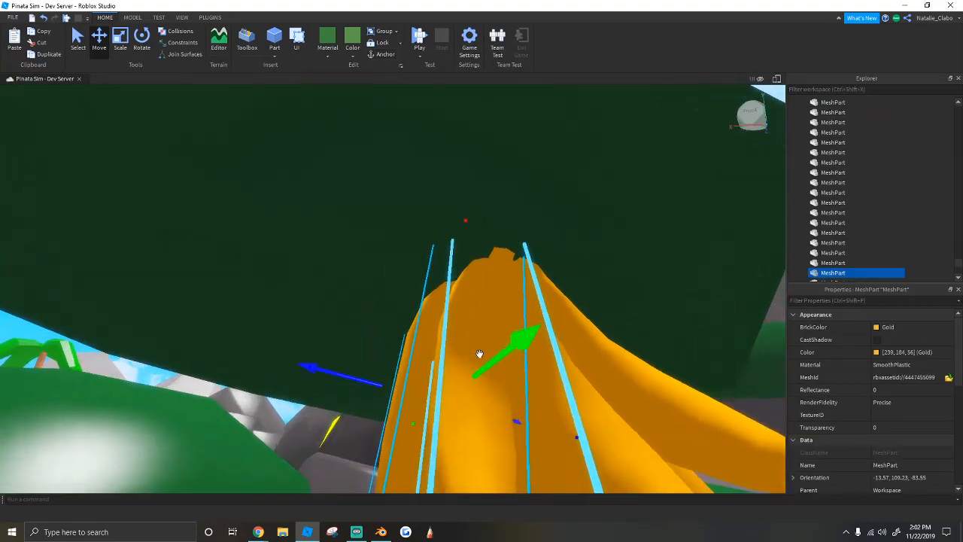
key("q")
left_click(414, 340, "ctrl")
key("s")
left_click(453, 189, "ctrl")
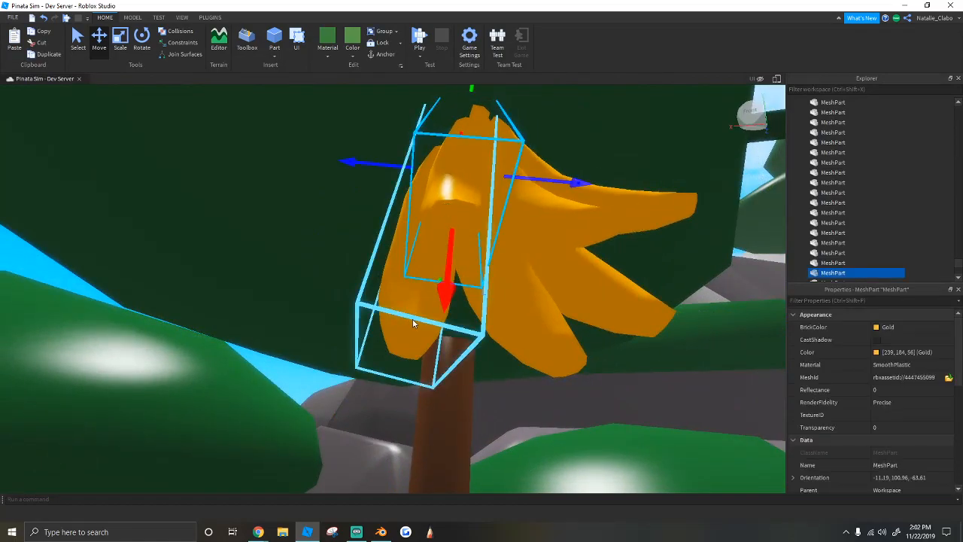
key("d")
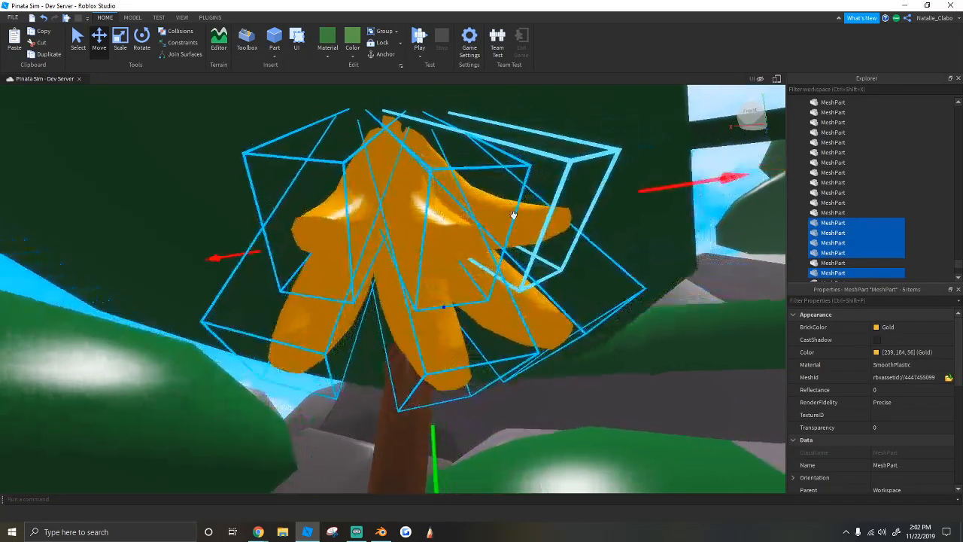
left_click(439, 255, "ctrl")
scroll(440, 263, "down", 5)
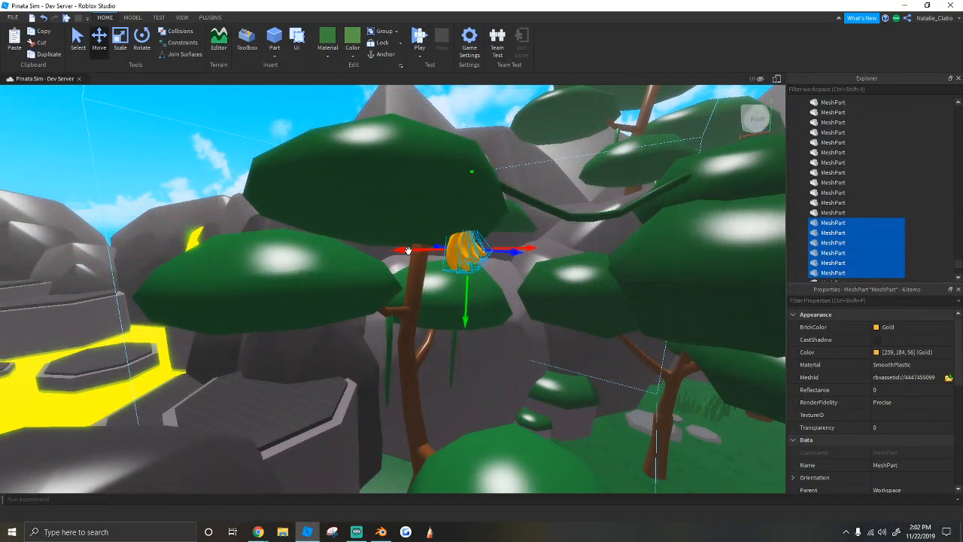
Step: Shift the upper banana bunch toward the tree's trunk and rotate it horizontally under the canopy
key("w")
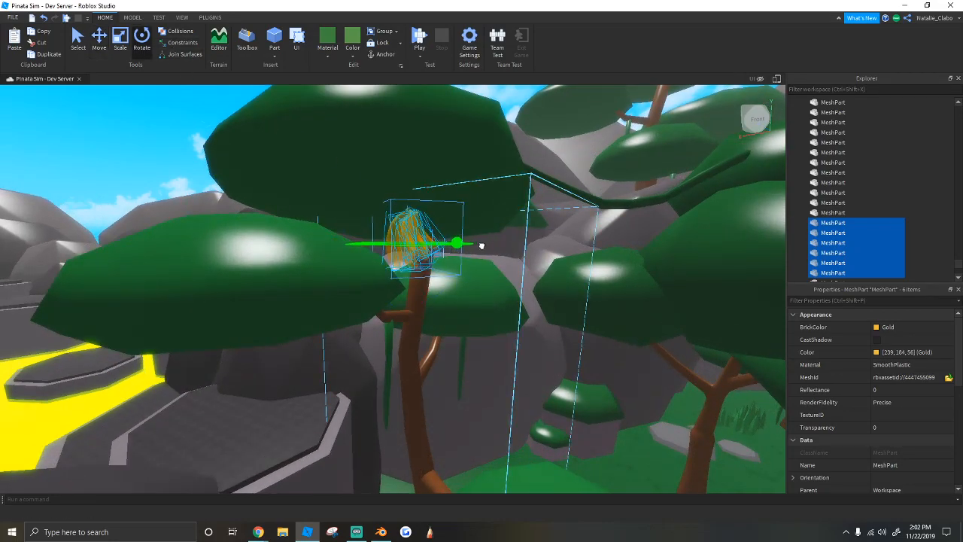
left_click_drag(479, 249, 475, 244)
key("w")
key("s")
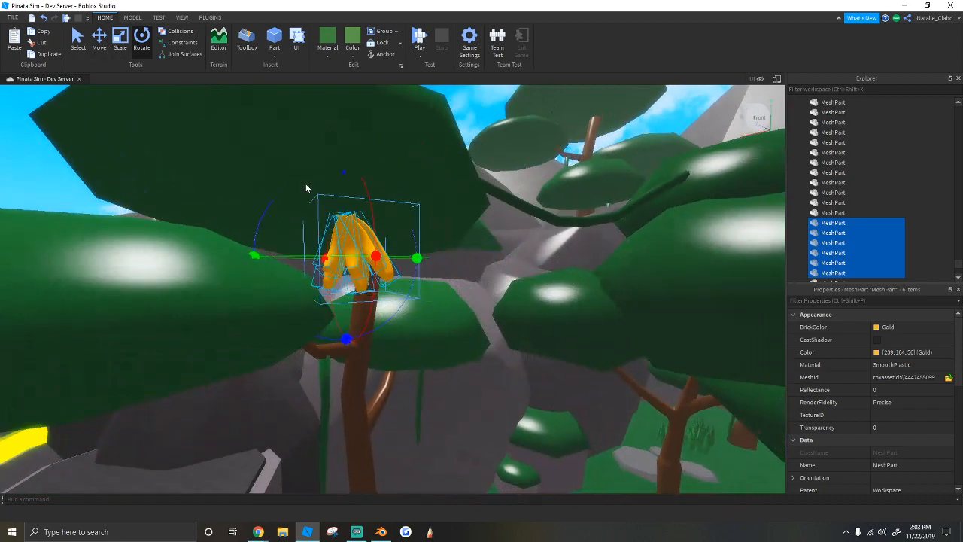
right_click_drag(291, 175, 315, 187)
key("s")
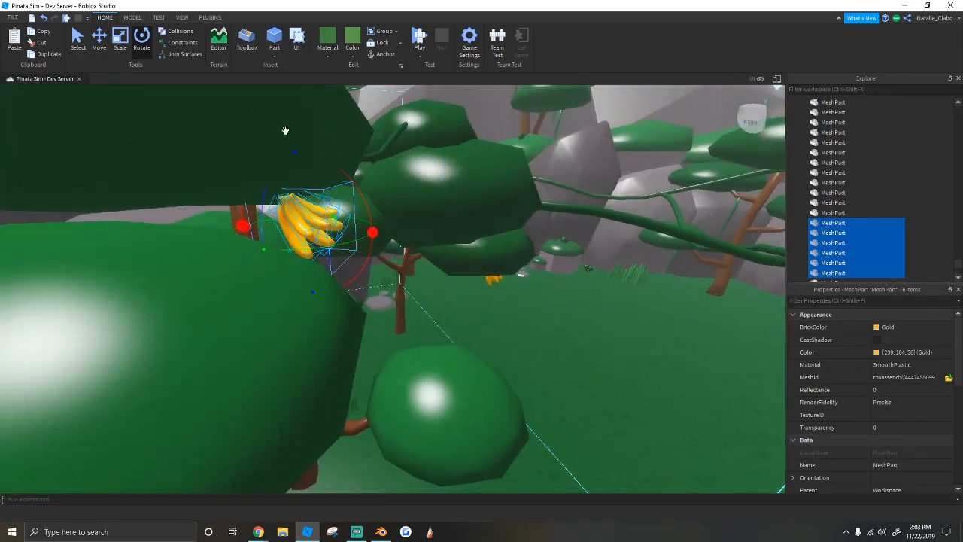
key("s")
key("d")
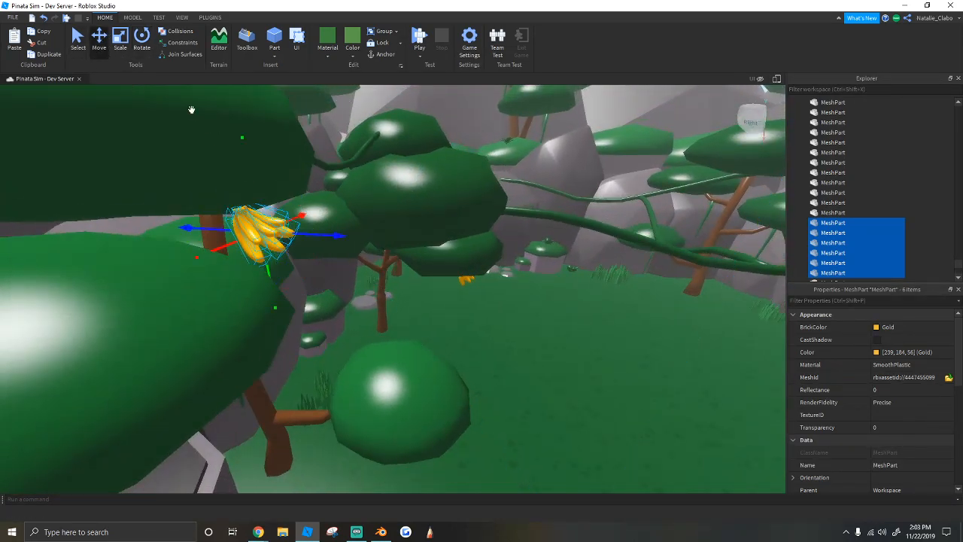
Step: Examine the forest trees from several sides to judge how the banana bunches are distributed
right_click_drag(321, 173, 353, 195)
key("w")
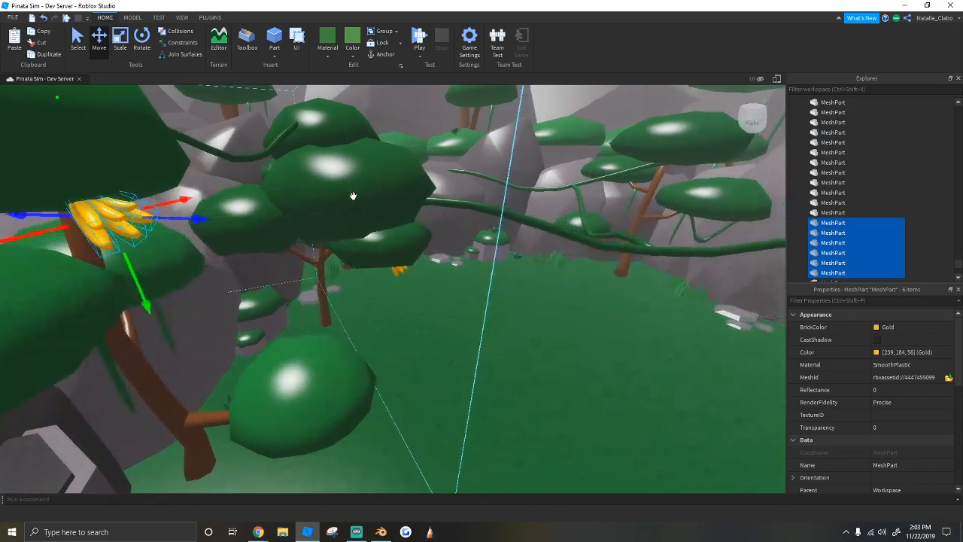
key("s")
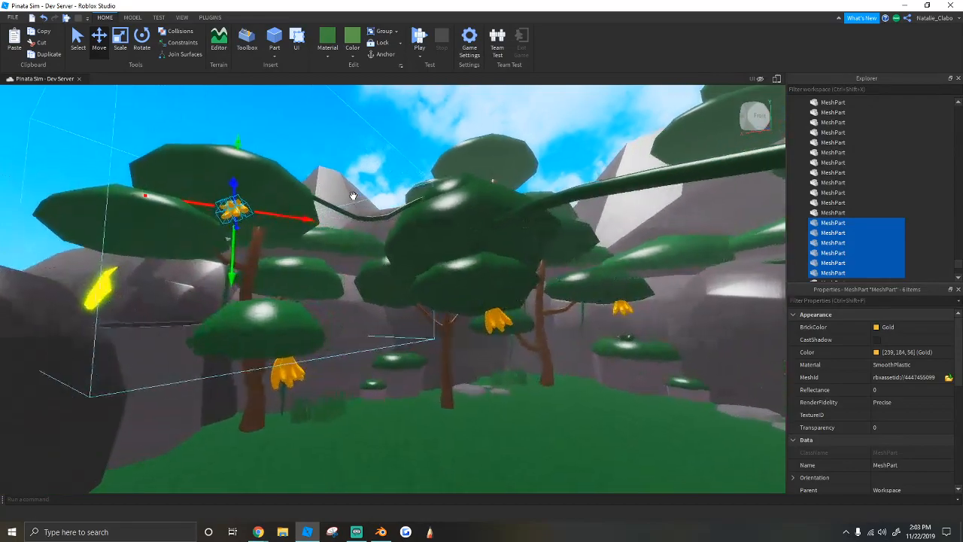
key("a")
key("w")
key("e")
right_click_drag(353, 196, 366, 208)
key("s")
key("w")
key("w")
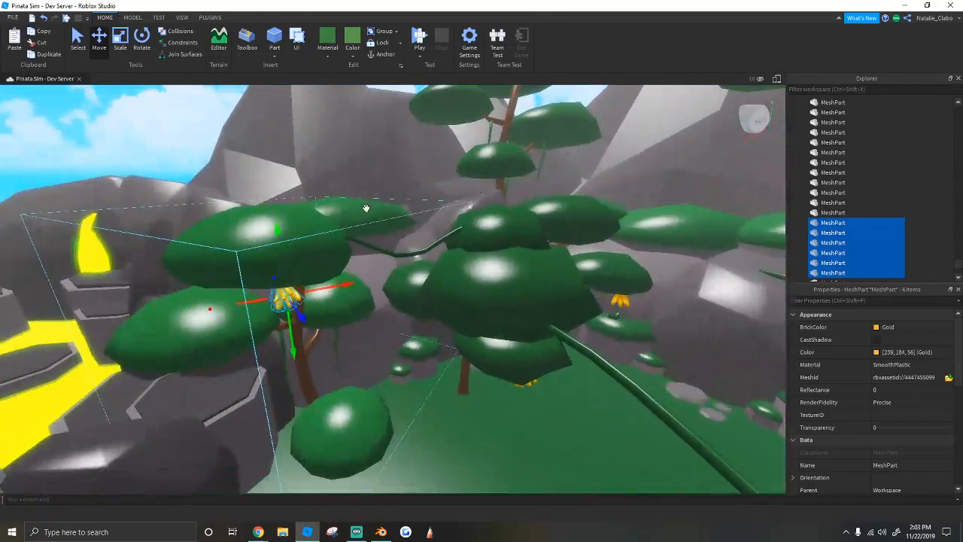
Step: Duplicate the upper banana bunch and move the copy across the forest to another tree's top canopy
key("ctrl+d")
left_click_drag(269, 196, 408, 296)
right_click_drag(409, 296, 409, 296)
left_click_drag(231, 295, 453, 416)
right_click_drag(453, 416, 452, 416)
left_click_drag(452, 416, 415, 215)
right_click_drag(415, 215, 416, 215)
left_click_drag(416, 215, 382, 243)
right_click_drag(382, 243, 382, 243)
left_click_drag(383, 243, 384, 243)
right_click_drag(382, 243, 383, 243)
left_click_drag(384, 242, 382, 243)
right_click_drag(383, 243, 382, 243)
Step: Lower the copied banana bunch beneath the tree's canopy and rotate it to hang at a different angle
left_click_drag(382, 242, 473, 241)
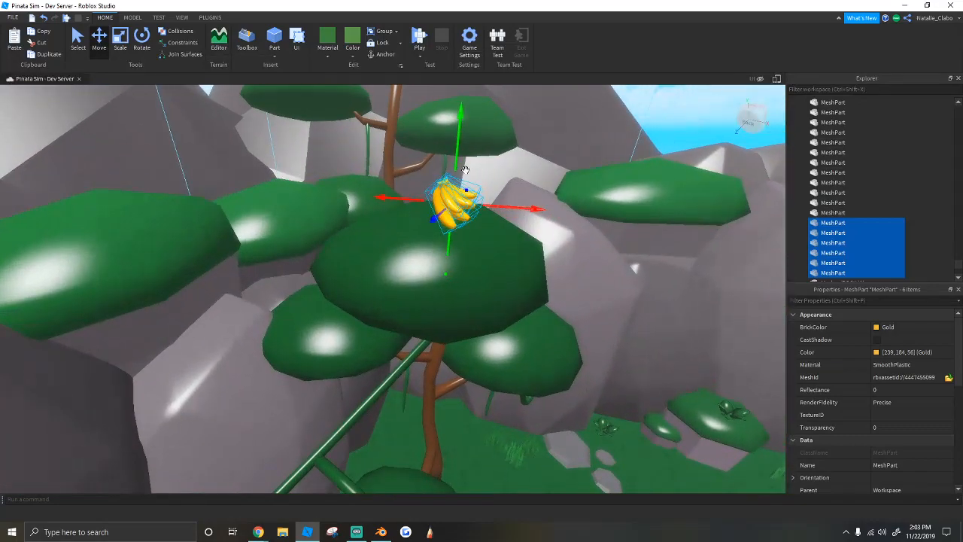
right_click_drag(476, 328, 480, 333)
scroll(444, 349, "up", 2)
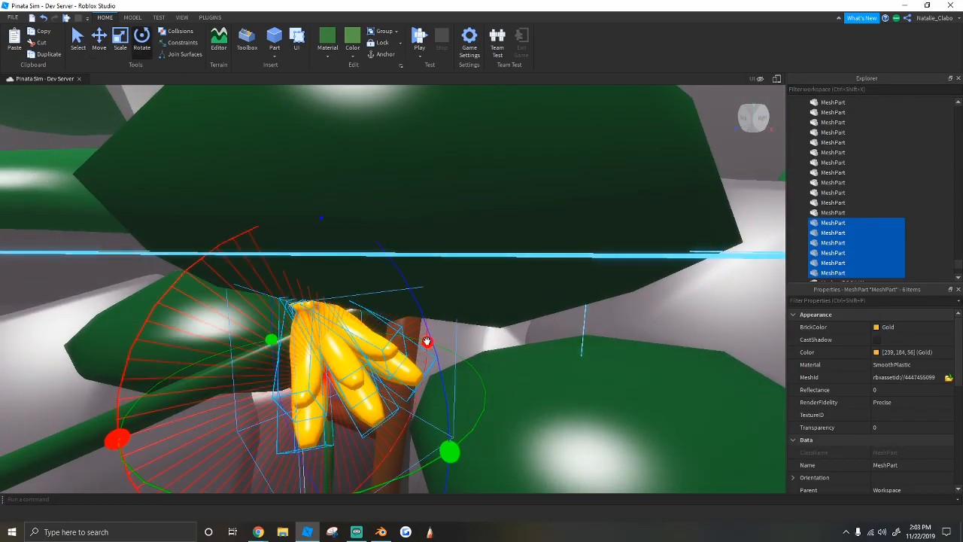
scroll(445, 387, "down", 5)
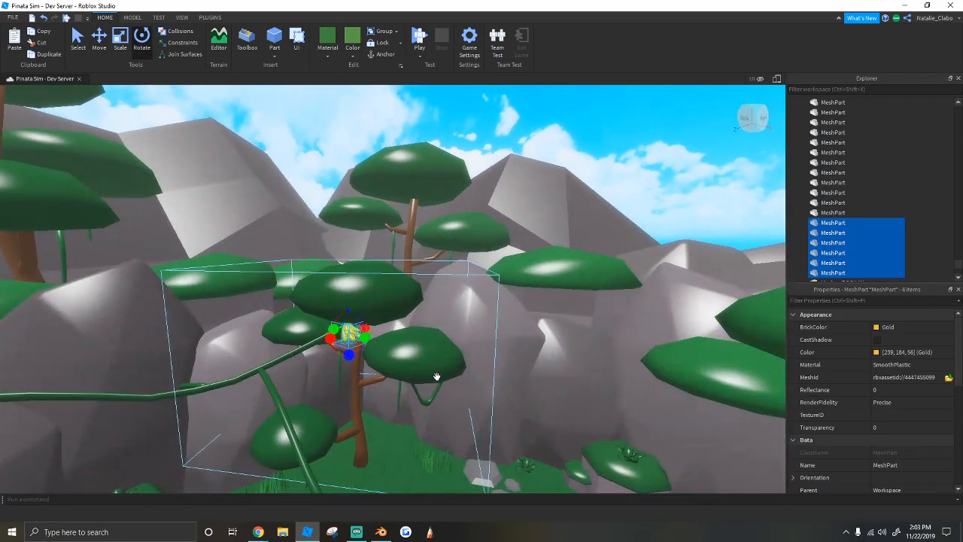
right_click_drag(437, 376, 437, 376)
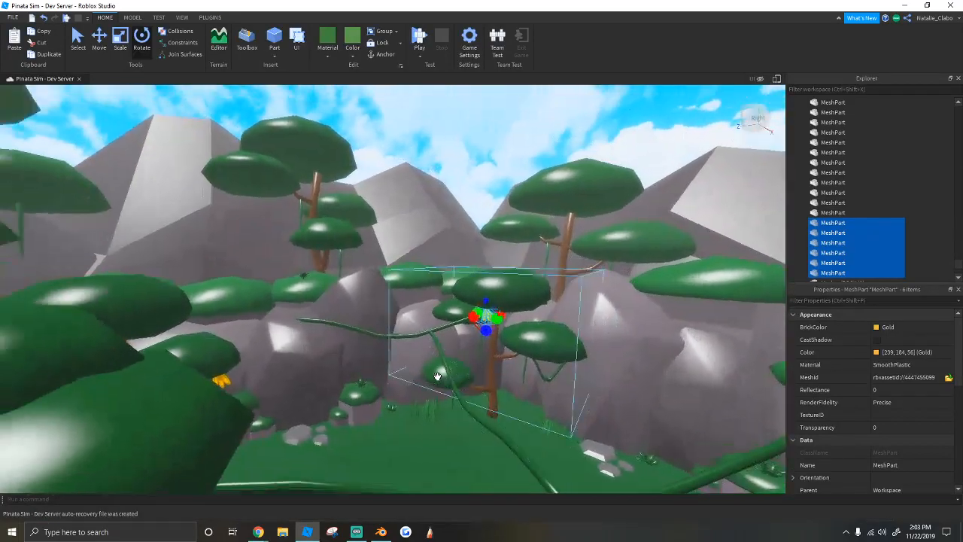
scroll(437, 376, "up", 8)
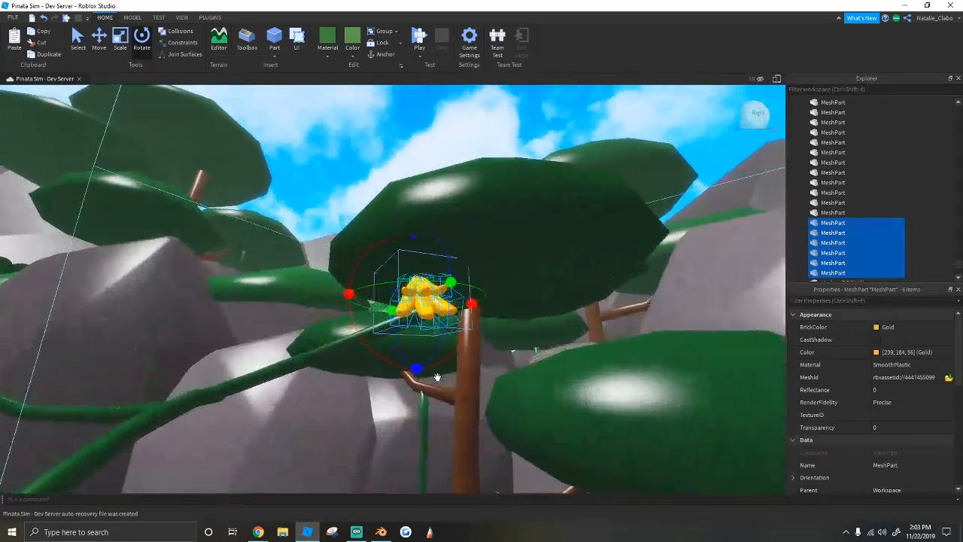
Step: Duplicate the banana bunch and carry the copy across the forest to the tree beside the stone gate
scroll(437, 376, "up", 10)
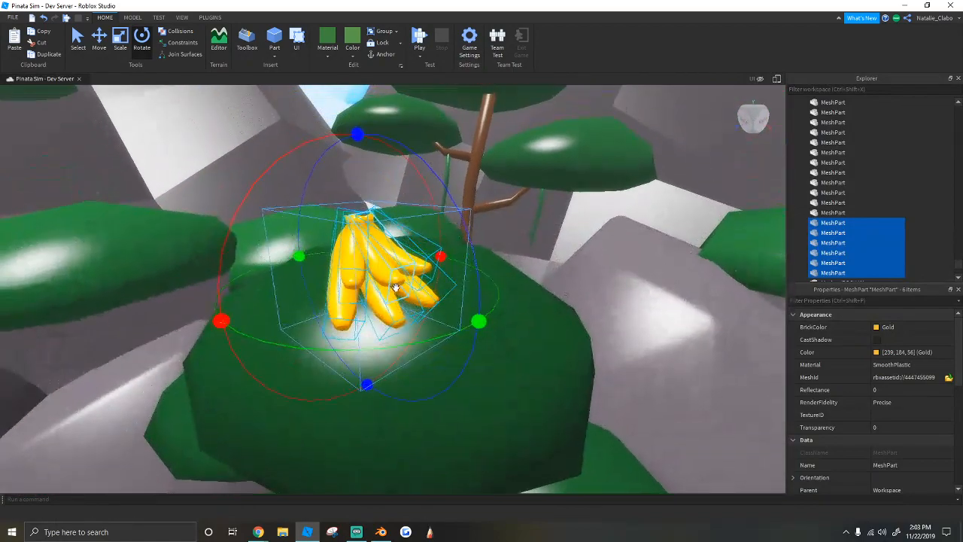
right_click_drag(396, 287, 482, 314)
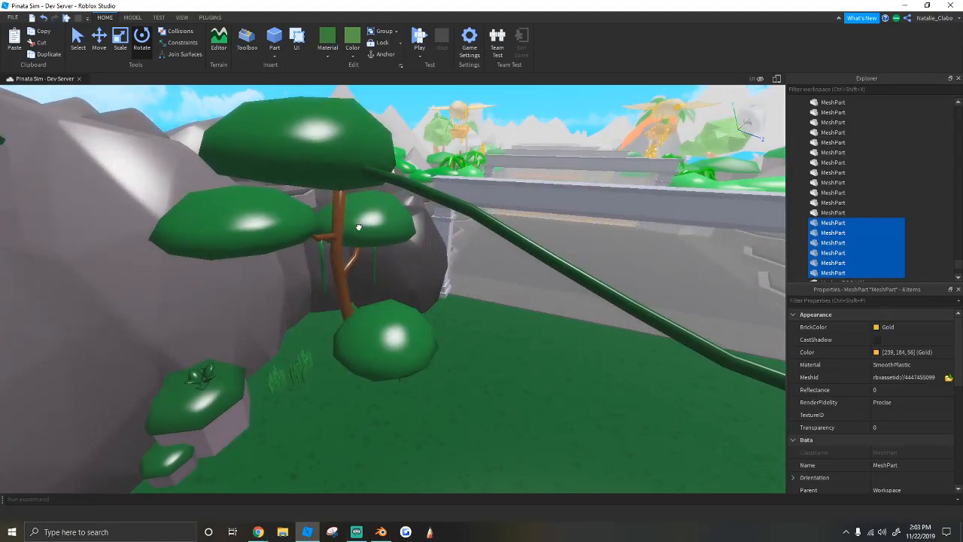
right_click_drag(359, 226, 359, 228)
scroll(343, 318, "up", 3)
right_click_drag(344, 319, 383, 281)
scroll(403, 344, "up", 3)
mouse_move(403, 344)
right_mouse_down()
mouse_move(436, 328)
mouse_move(395, 336)
right_mouse_up()
key("w")
right_click_drag(432, 258, 483, 181)
key("w")
key("s")
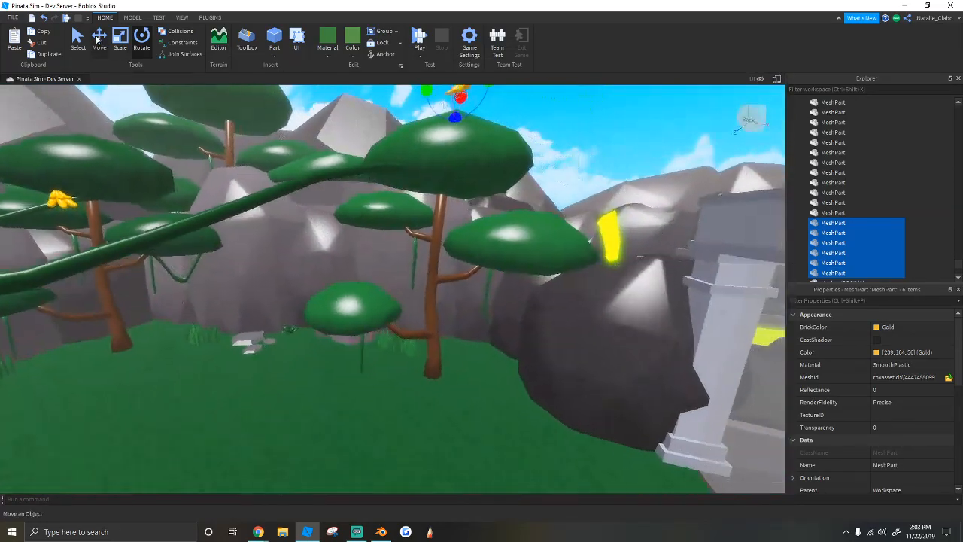
Step: Lower the banana copy under the top canopy of the tree near the gate, rotate it and deselect it
left_click(98, 40)
key("w")
right_click_drag(404, 179, 393, 165)
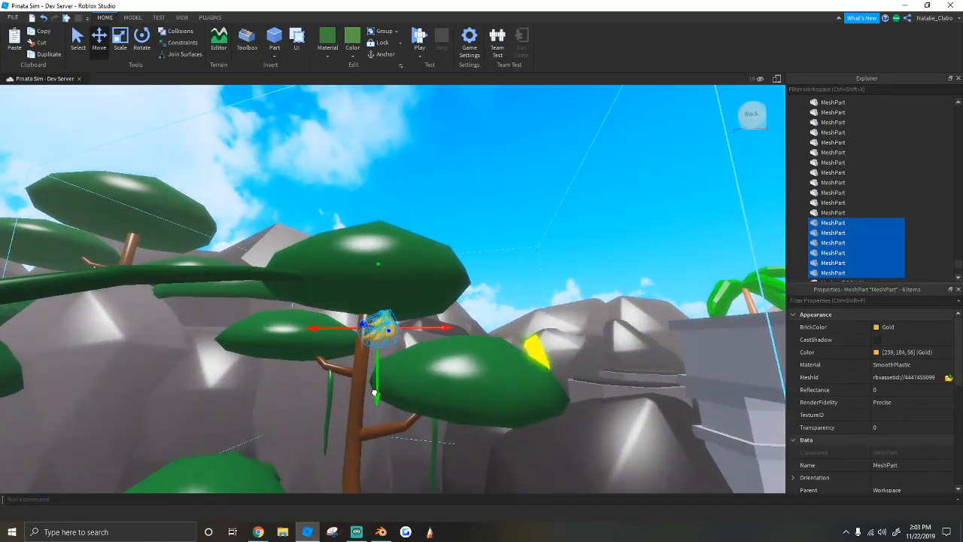
key("w")
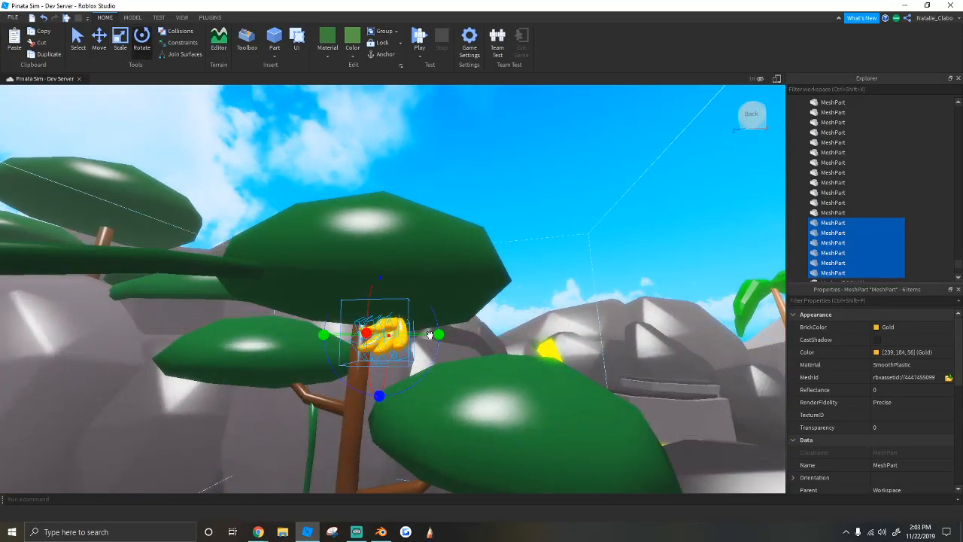
left_click_drag(437, 337, 425, 333)
key("s")
left_click(361, 281)
Step: Examine the forest clearing from the entrance to judge how the hanging banana bunches look across the trees
right_click_drag(361, 281, 358, 197)
key("w")
left_click(321, 166)
key("w")
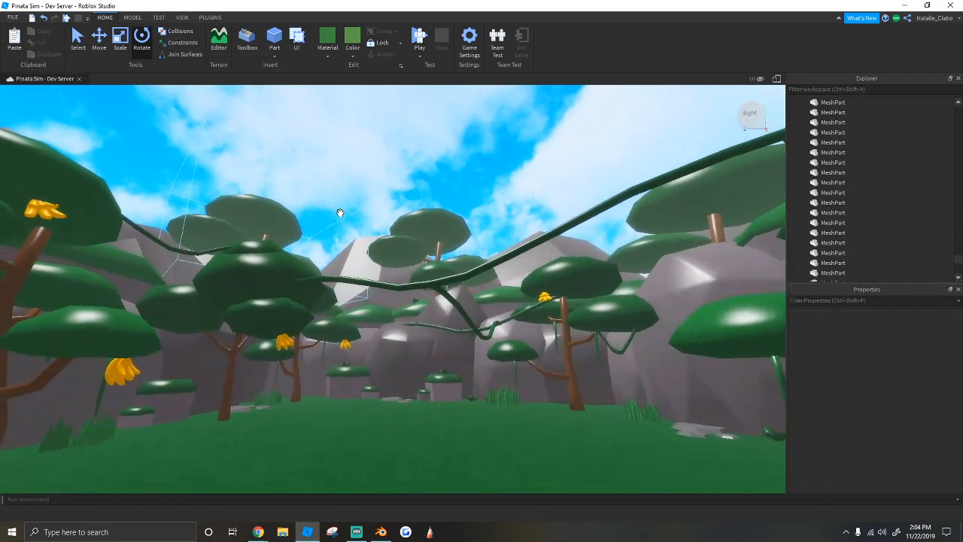
right_click_drag(361, 205, 359, 206)
right_click_drag(361, 277, 351, 179)
right_click_drag(423, 248, 400, 231)
right_click_drag(563, 320, 562, 319)
key("s")
key("w")
key("s")
key("w")
key("w")
right_click_drag(276, 139, 276, 140)
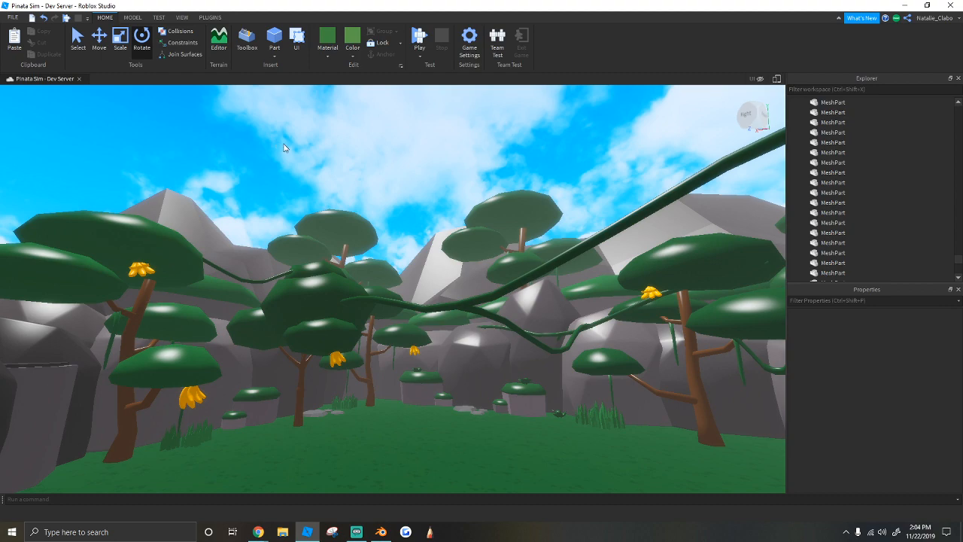
Step: Duplicate spawn part 10 on the lava area's floor and move the copy through the gate onto the forest floor
right_click_drag(315, 160, 314, 159)
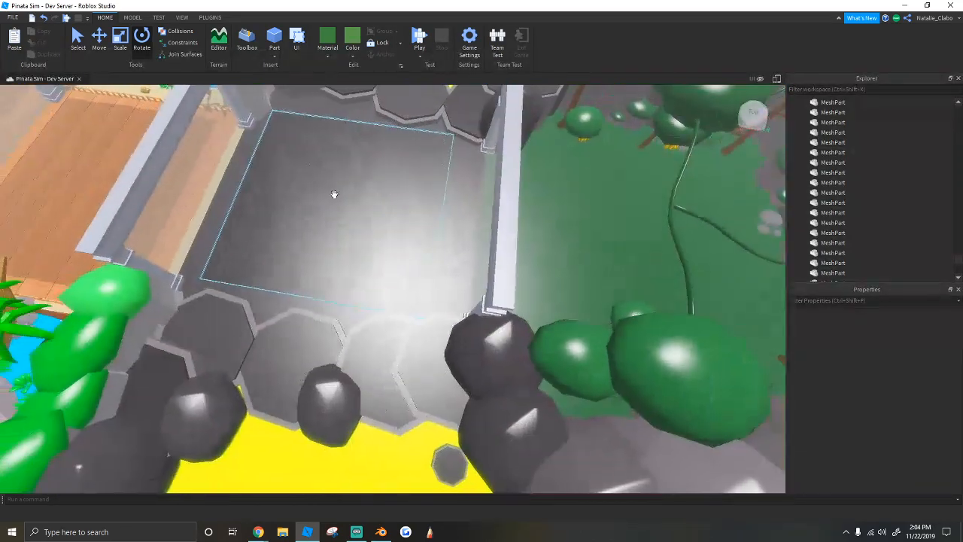
left_click(329, 185)
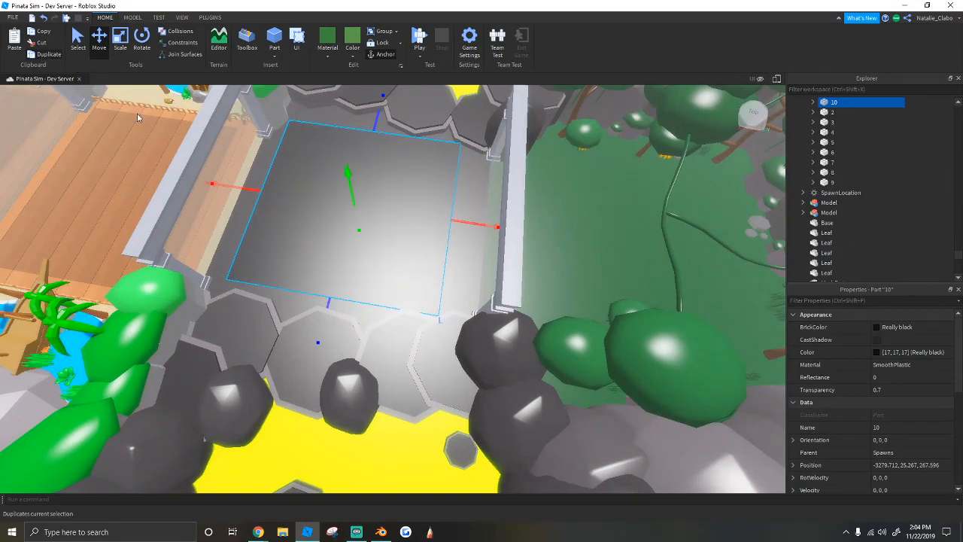
left_click_drag(234, 186, 518, 188)
mouse_move(520, 185)
right_mouse_down()
mouse_move(529, 203)
mouse_move(519, 197)
right_mouse_up()
right_click_drag(440, 188, 393, 202)
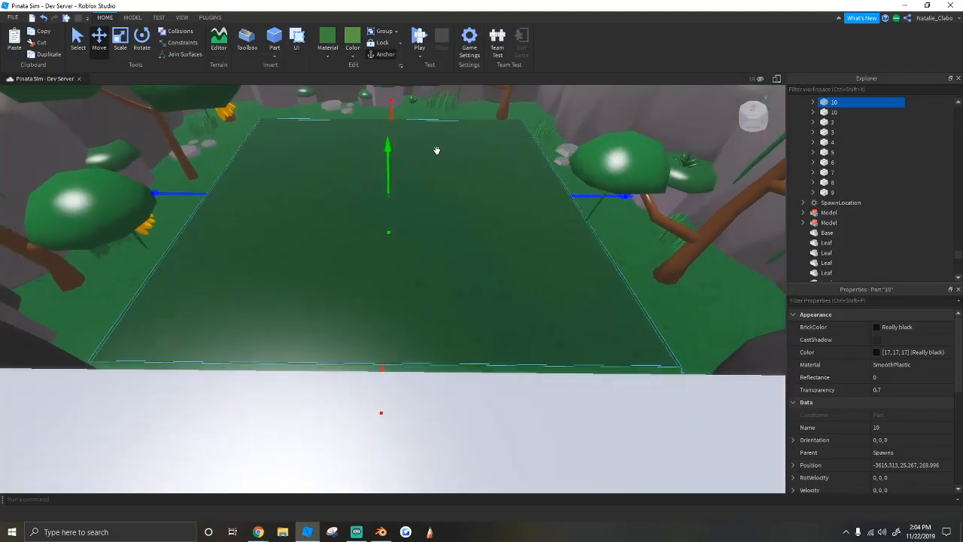
left_click_drag(396, 114, 396, 119)
key("w")
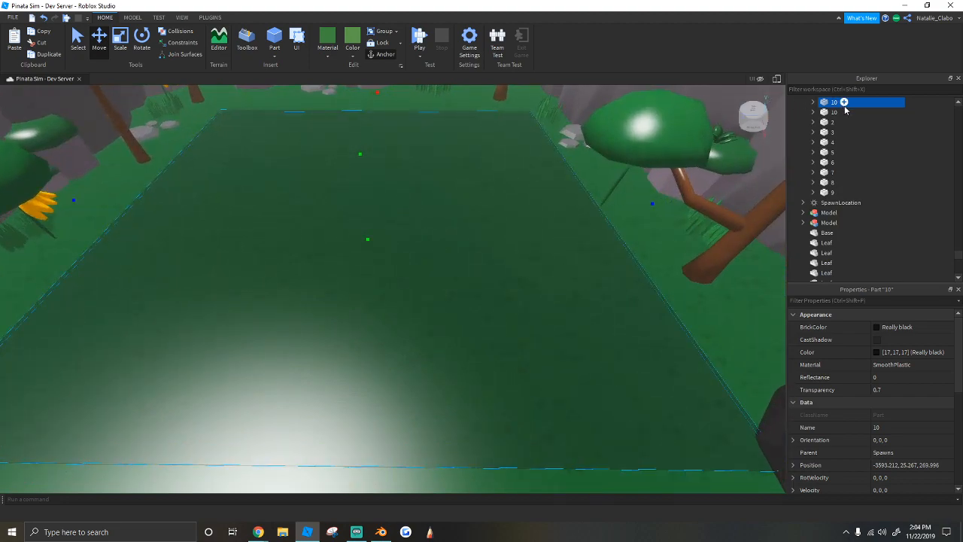
Step: Rename the copied spawn part as 11, adjust its position over the forest floor and deselect it
type("11")
key("Return")
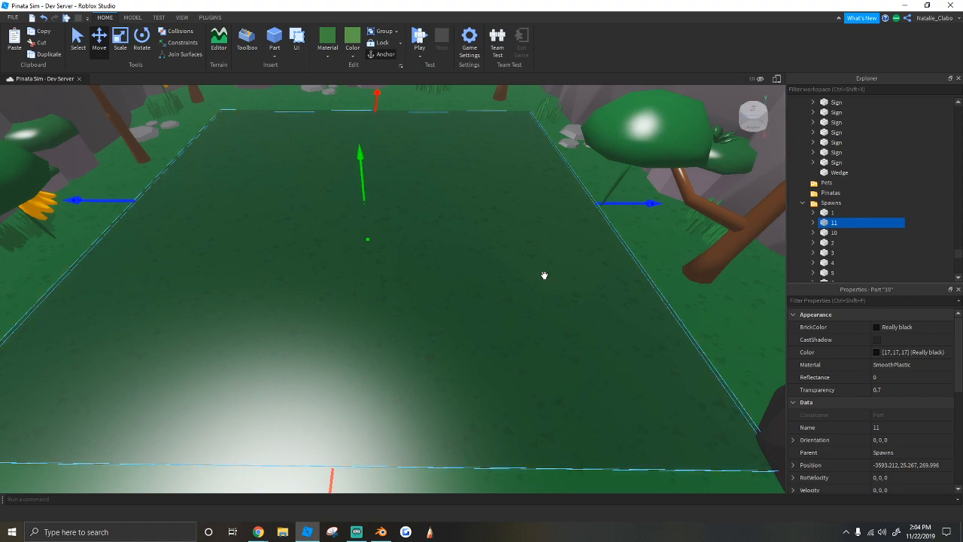
key("e")
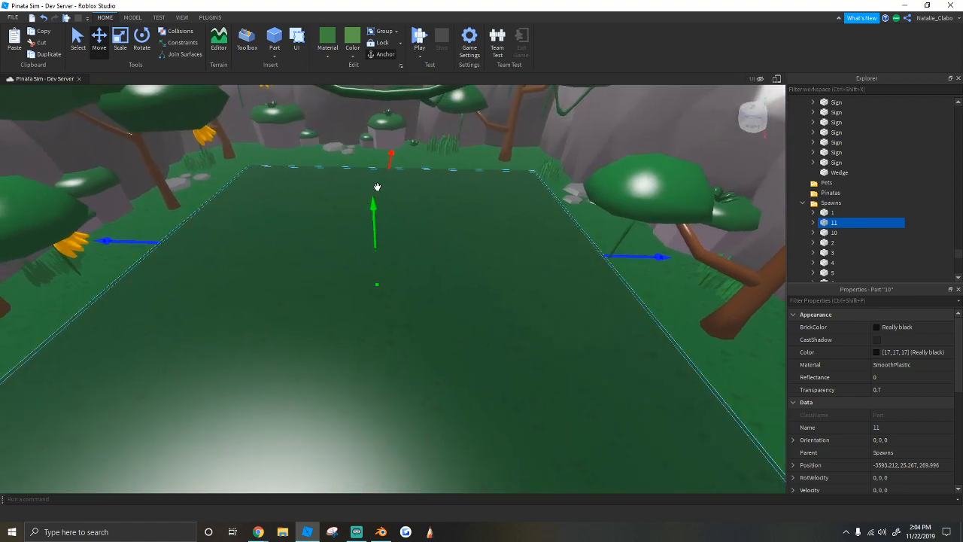
right_click_drag(596, 248, 590, 239)
left_click(457, 142)
Step: Review the forest scene, and fly back through the map's other zones to the autumn starting area
right_click_drag(493, 143, 494, 141)
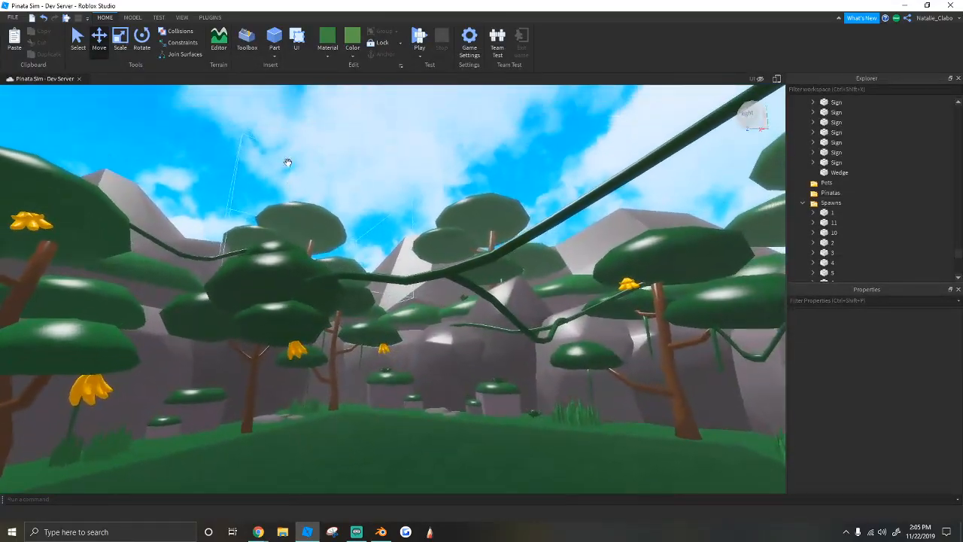
middle_click_drag(165, 137, 146, 130)
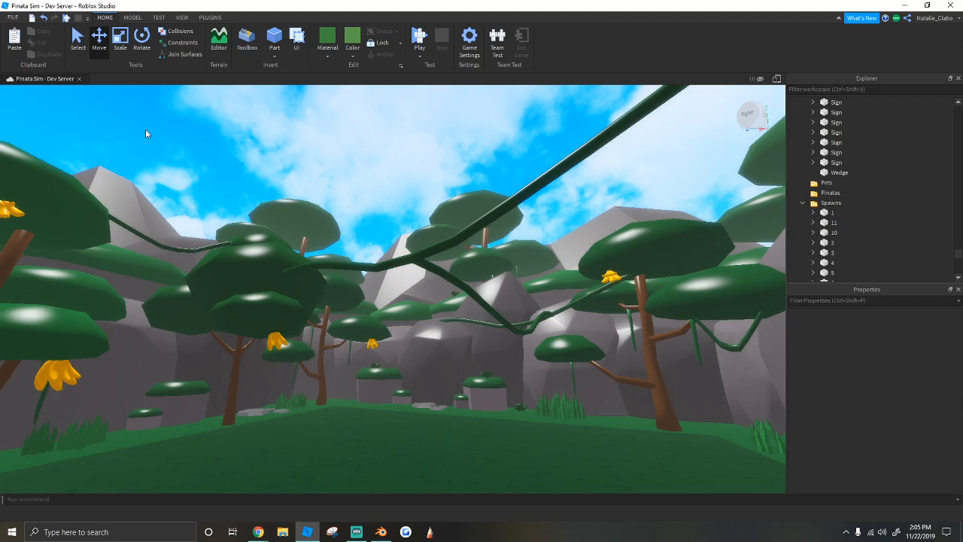
right_click_drag(225, 267, 225, 266)
key("w")
key("w")
key("s")
key("e")
key("w")
key("w")
key("w")
key("w")
key("w")
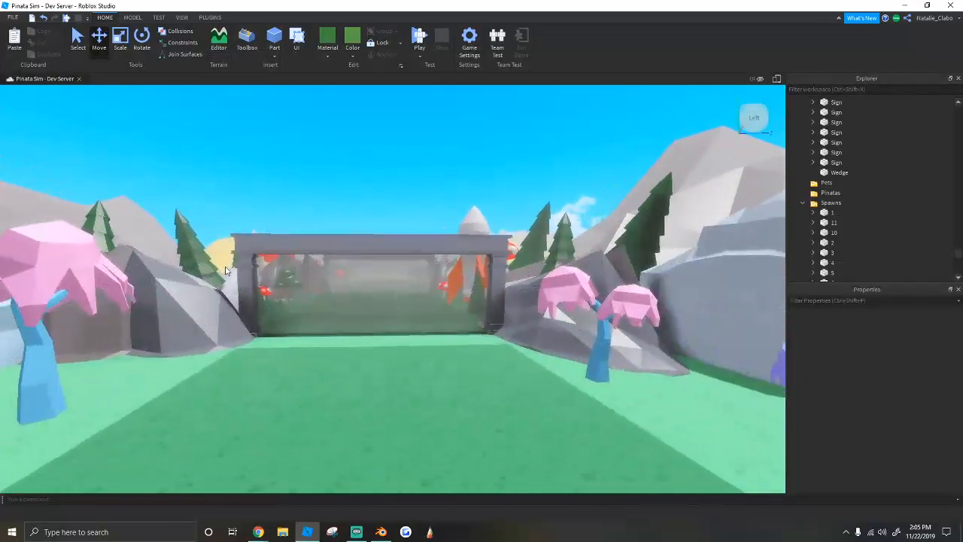
key("w")
key("w")
key("w")
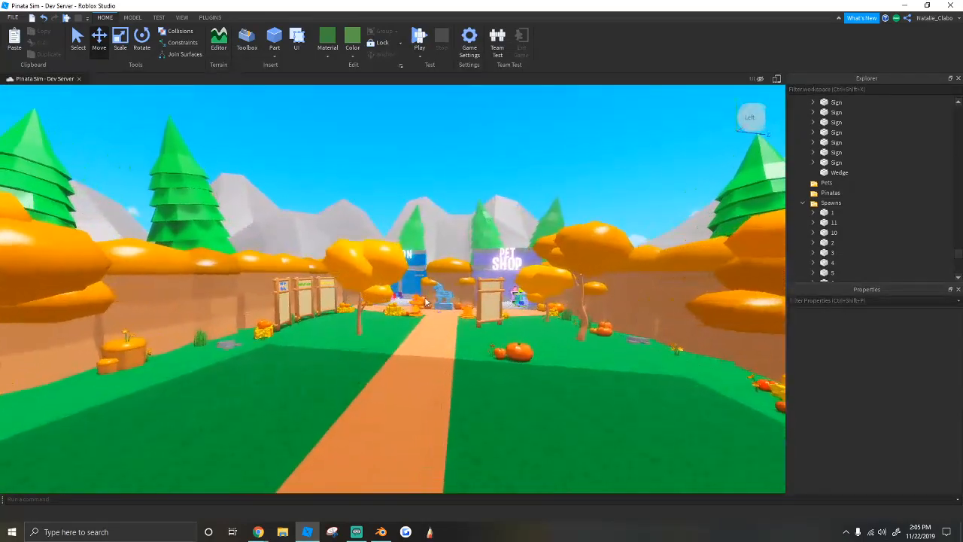
Step: Look around the autumn starting area's weapon shop, piñata statue, sign boards and gate
key("w")
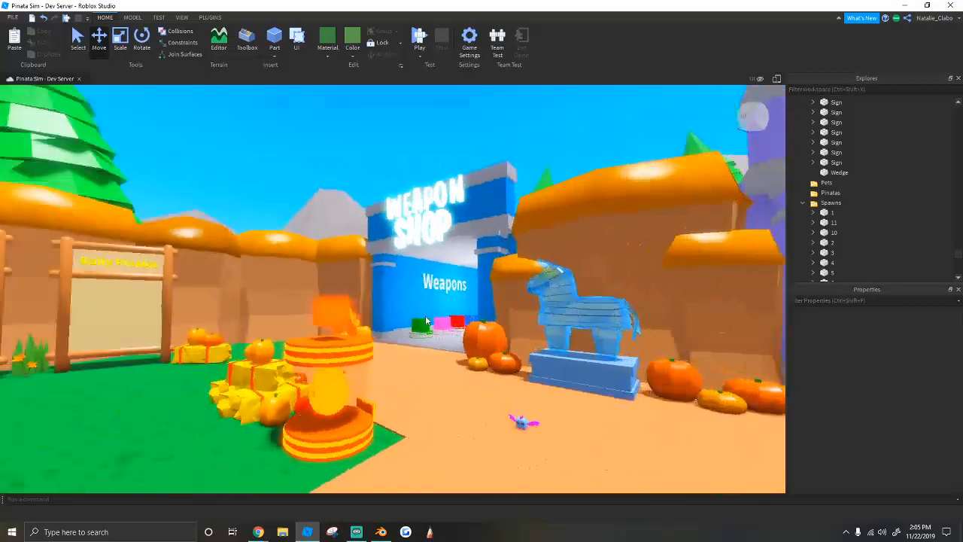
right_click_drag(425, 320, 427, 321)
key("w")
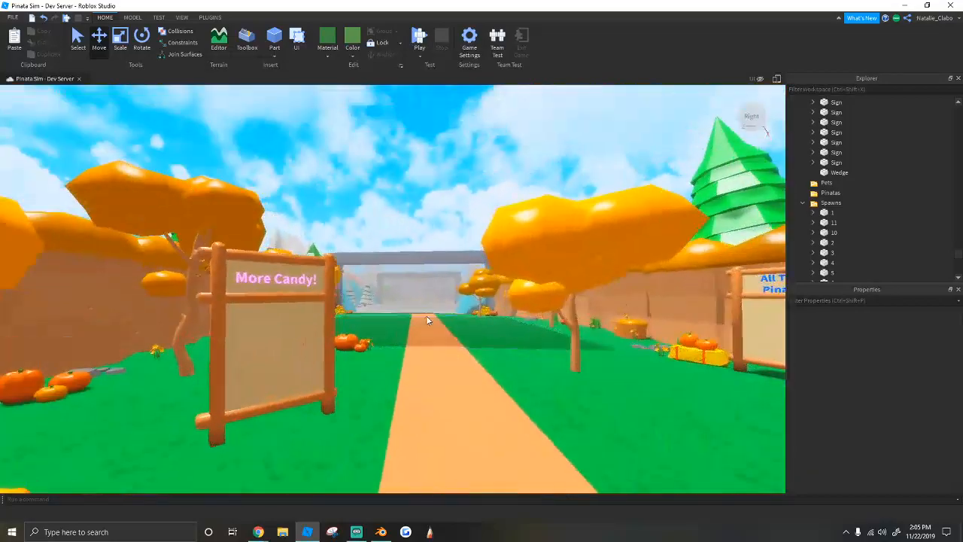
key("w")
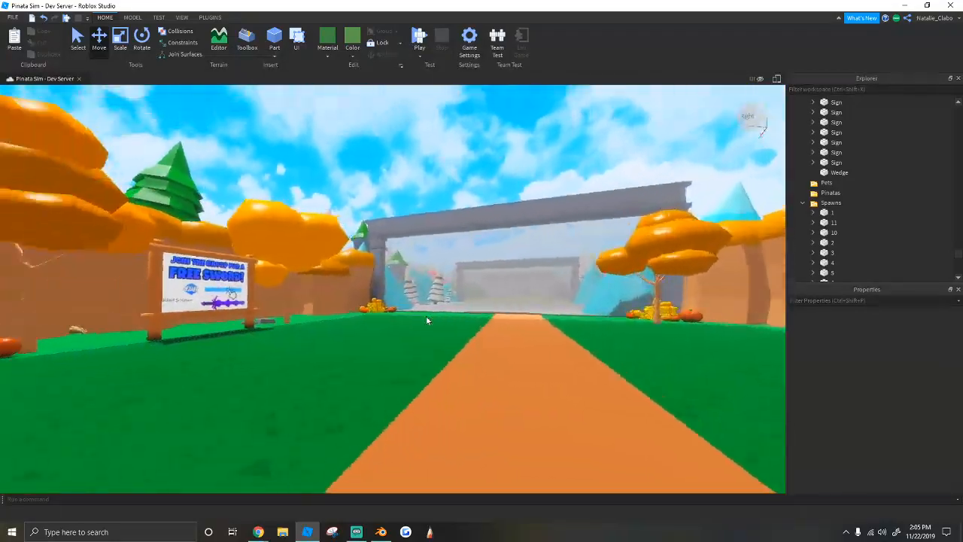
right_click_drag(426, 321, 426, 321)
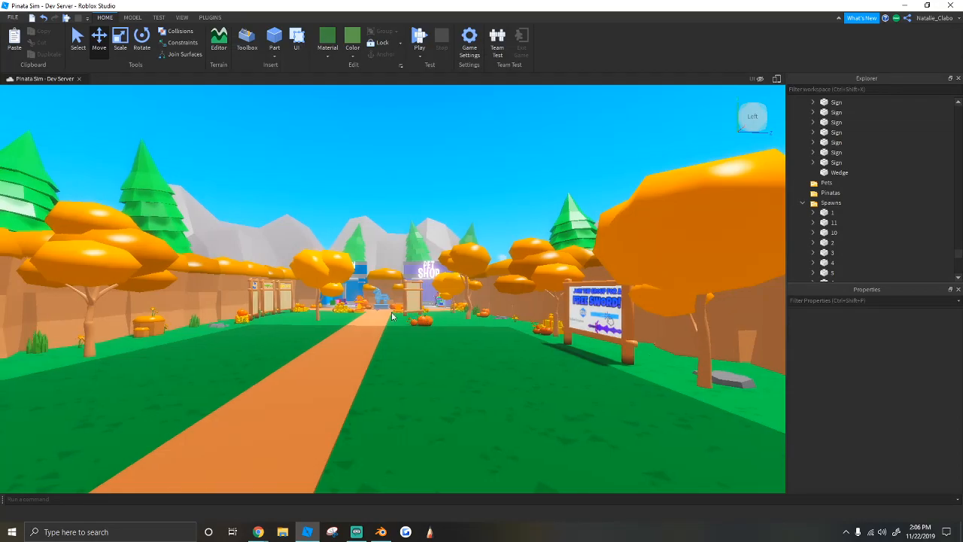
Step: Fly through every zone from the autumn starting area to the forest gate to review the whole map
right_click_drag(334, 303, 395, 260)
key("w")
key("s")
key("w")
key("d")
key("d")
key("w")
key("w")
key("w")
key("w")
key("w")
key("w")
key("a")
key("w")
key("d")
key("w")
key("s")
key("w")
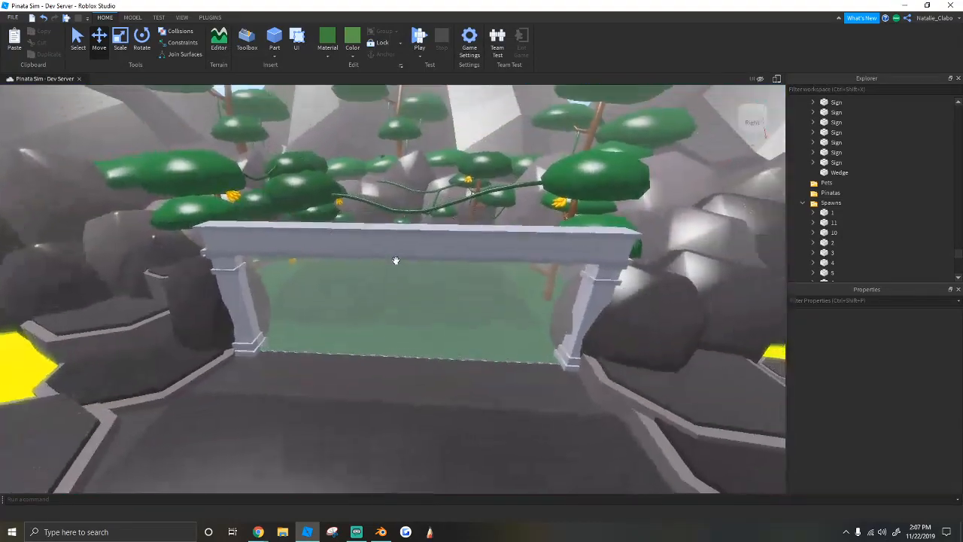
Step: Examine the map's overall layout from above, and return to the forest floor by the gate
scroll(396, 266, "down", 5)
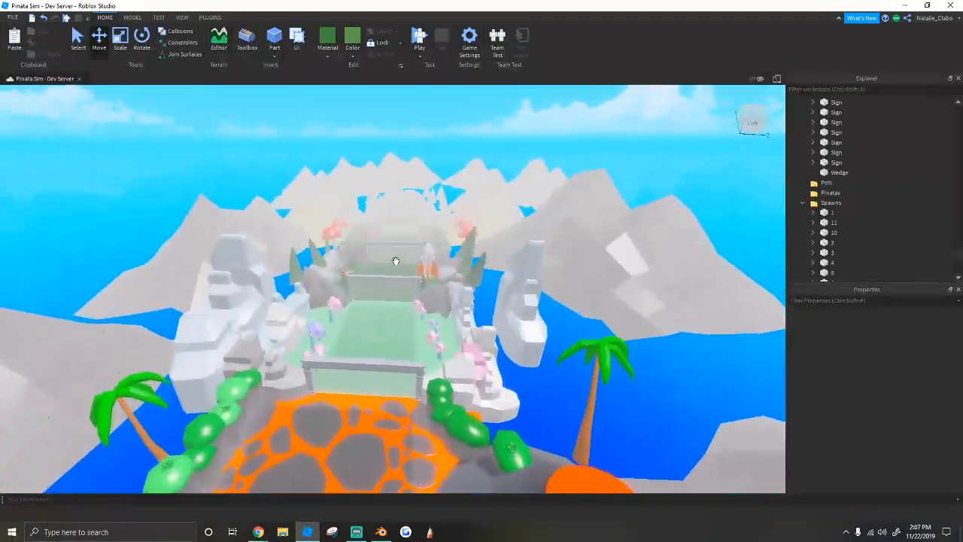
key("w")
right_click_drag(396, 261, 395, 261)
key("w")
key("w")
key("w")
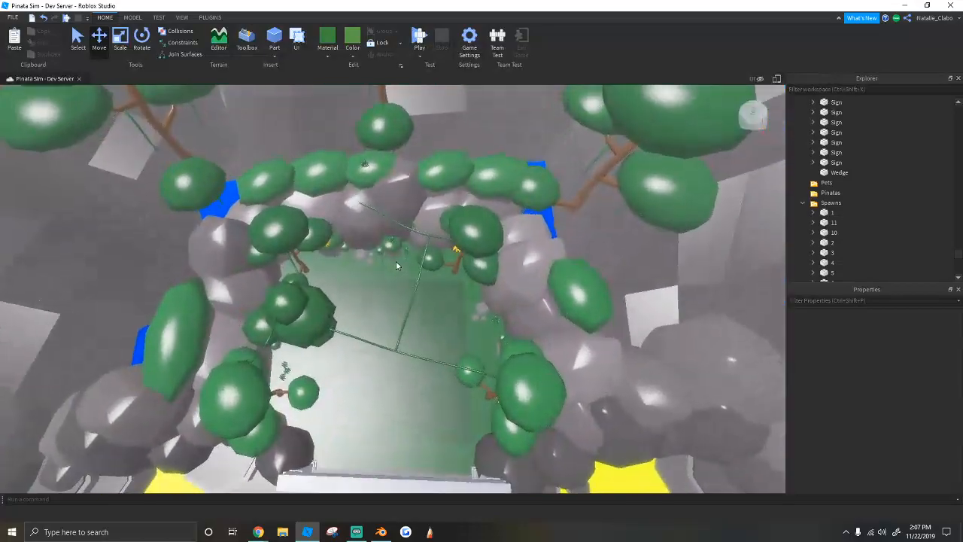
key("w")
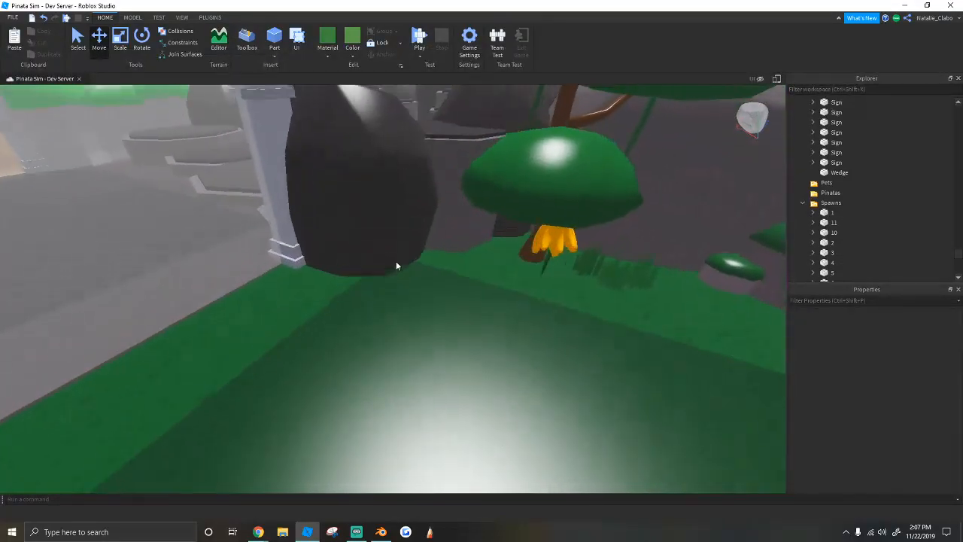
Step: Select spawn part 11 to check how it covers the forest floor, and deselect it
left_click(447, 269)
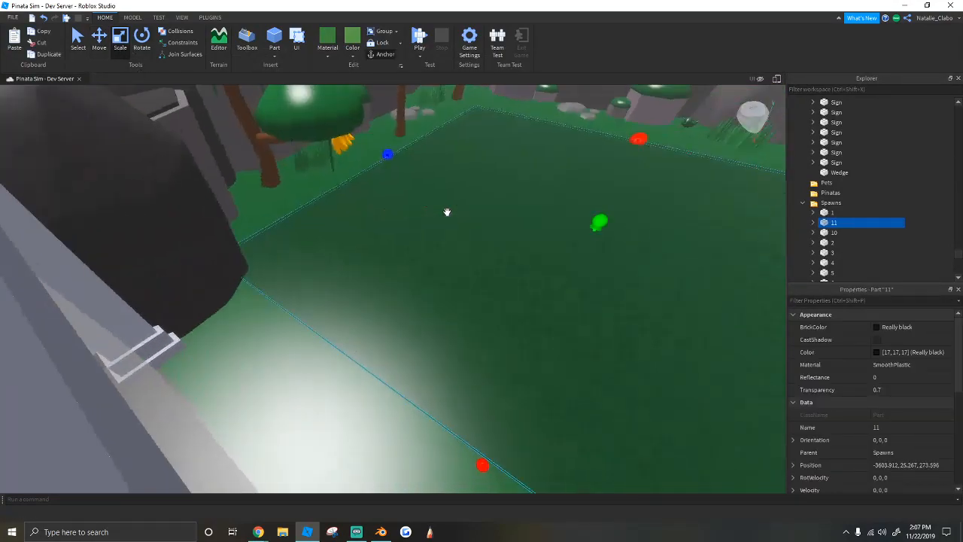
right_click_drag(447, 212, 446, 212)
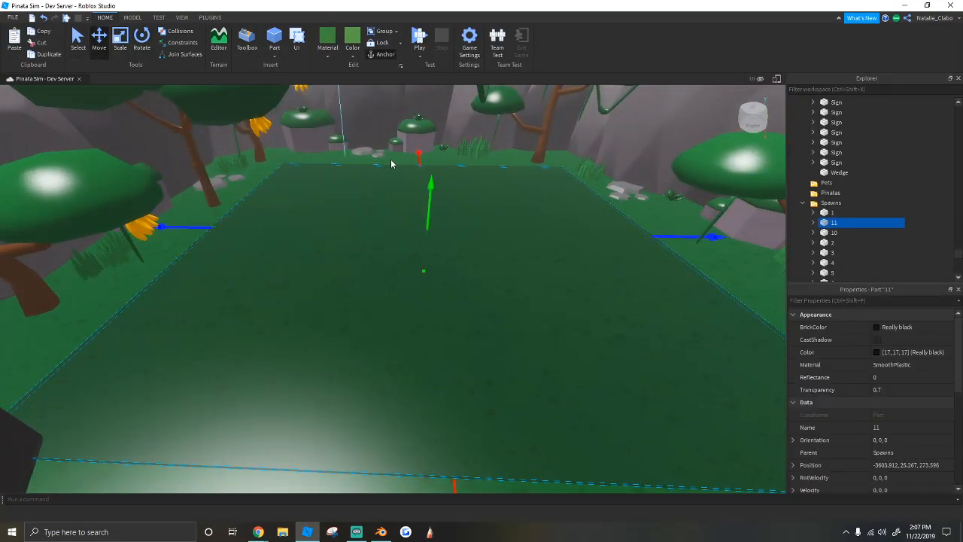
right_click_drag(419, 158, 383, 153)
left_click(369, 129)
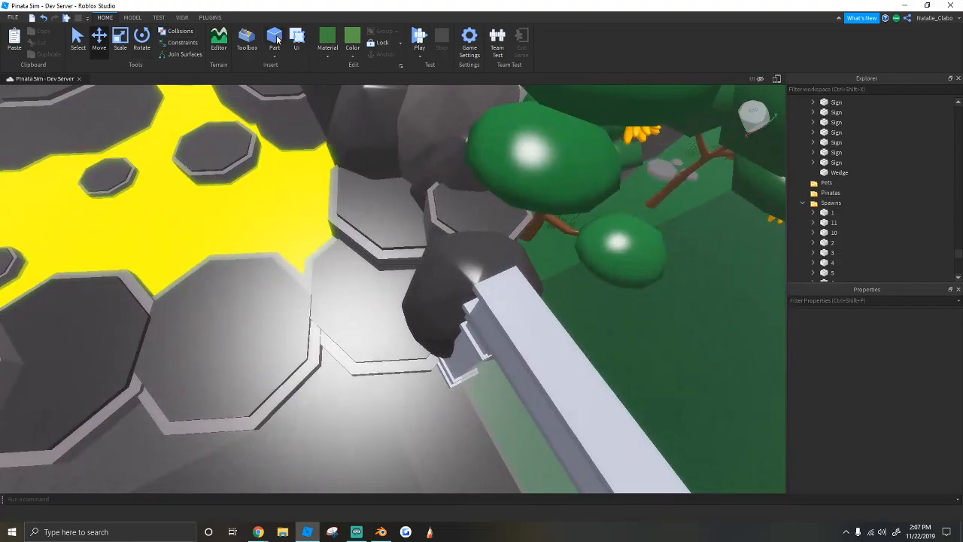
Step: Insert a part beside the forest gate's pillar and scale it upward into a tall column
scroll(434, 184, "up", 4)
left_click_drag(440, 336, 495, 316)
scroll(495, 316, "up", 4)
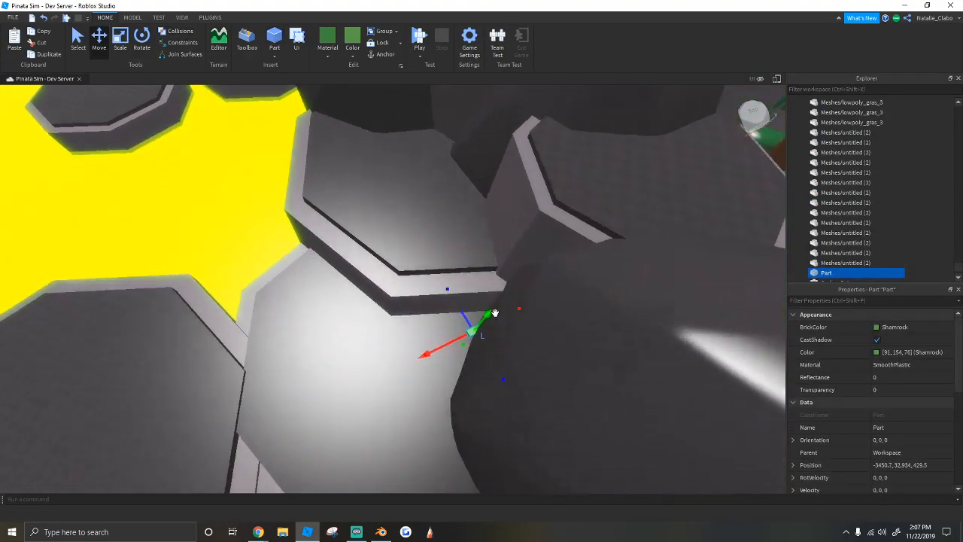
right_click_drag(420, 215, 421, 217)
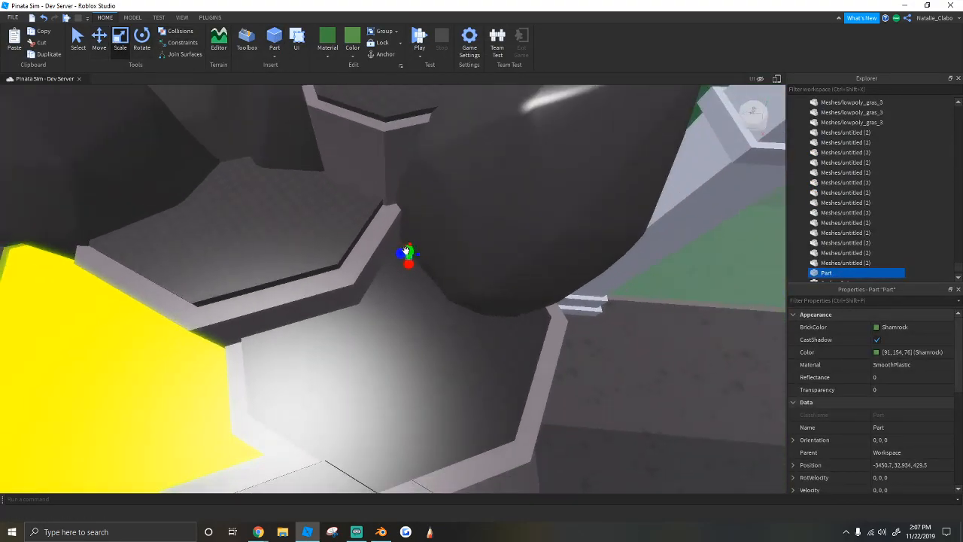
left_click_drag(409, 251, 421, 226)
right_click_drag(422, 233, 421, 226)
left_click_drag(421, 226, 421, 197)
right_click_drag(422, 226, 421, 196)
left_click_drag(421, 197, 419, 202)
key("s")
key("d")
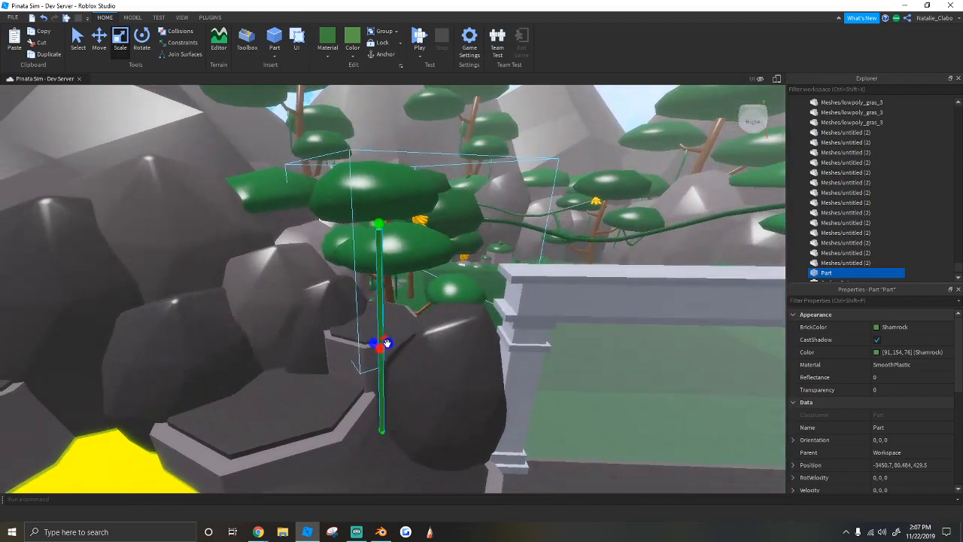
Step: Widen and heighten the column into a large wall closing off one side of the forest gate behind the yellow lava
left_click_drag(514, 354, 518, 354)
key("a")
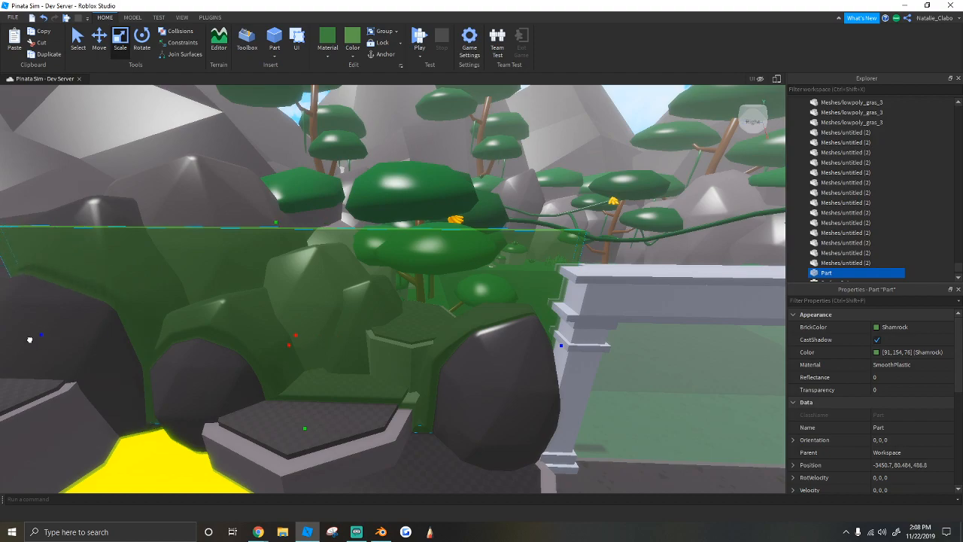
left_click_drag(32, 340, 203, 346)
key("s")
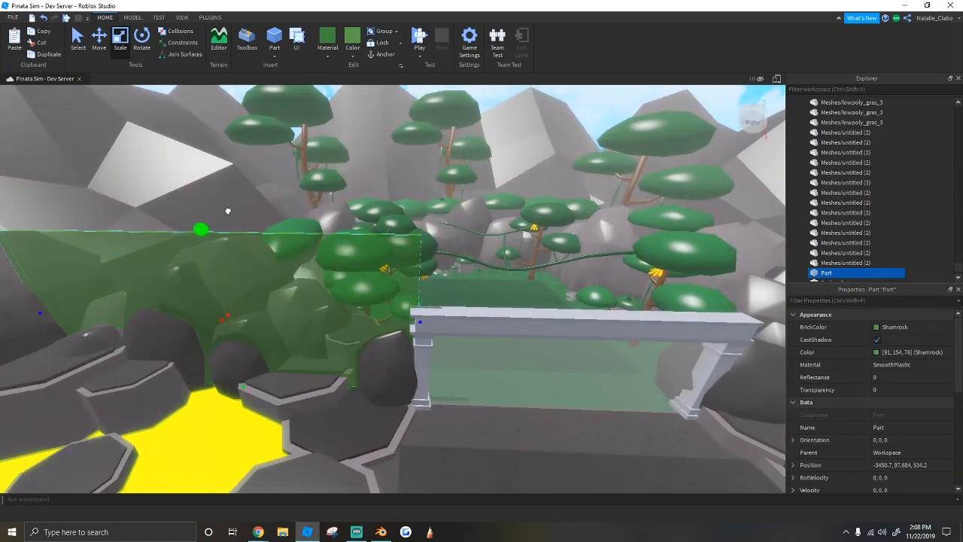
left_click_drag(228, 219, 230, 162)
key("s")
right_click_drag(480, 287, 482, 287)
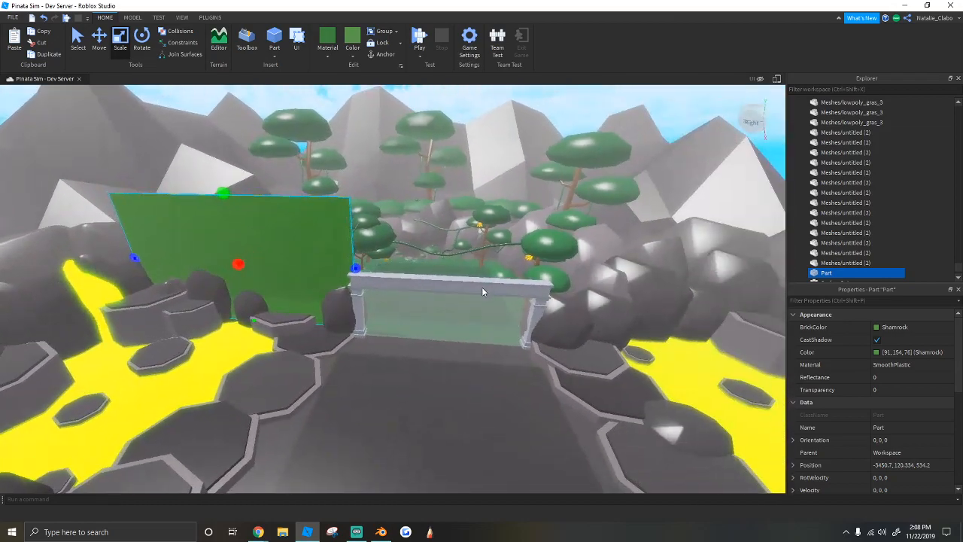
key("a")
left_click_drag(153, 257, 153, 257)
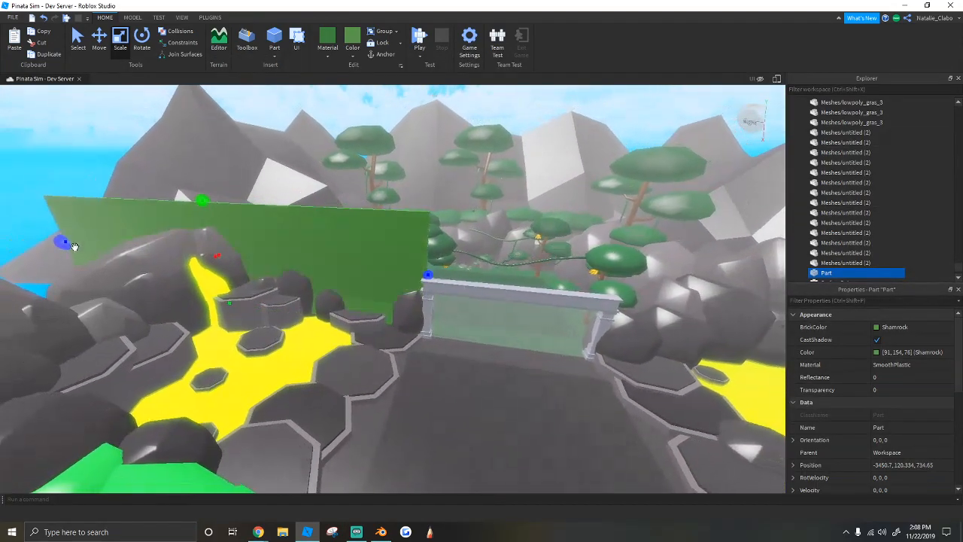
right_click_drag(231, 177, 244, 184)
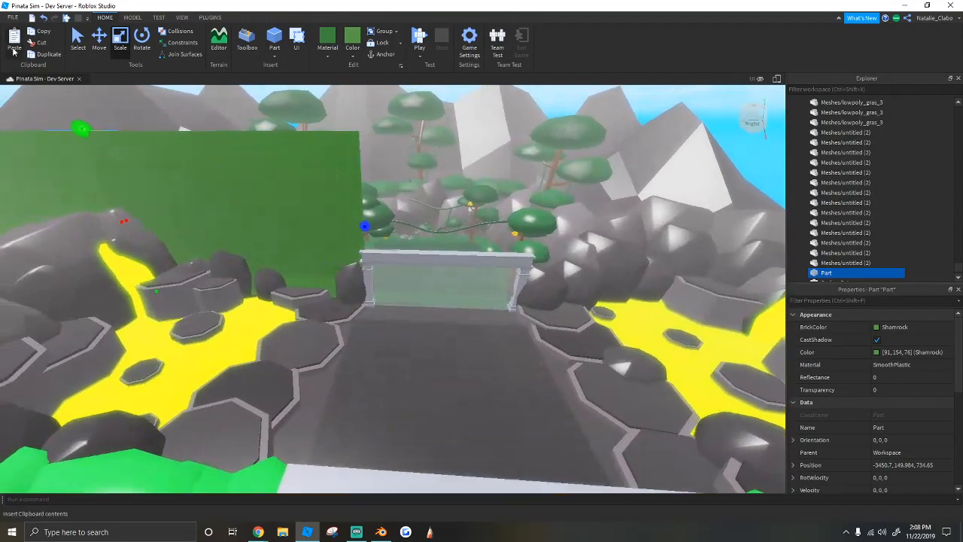
Step: Duplicate the wall and move the copy to the opposite side of the forest gate
right_click_drag(196, 113, 127, 152)
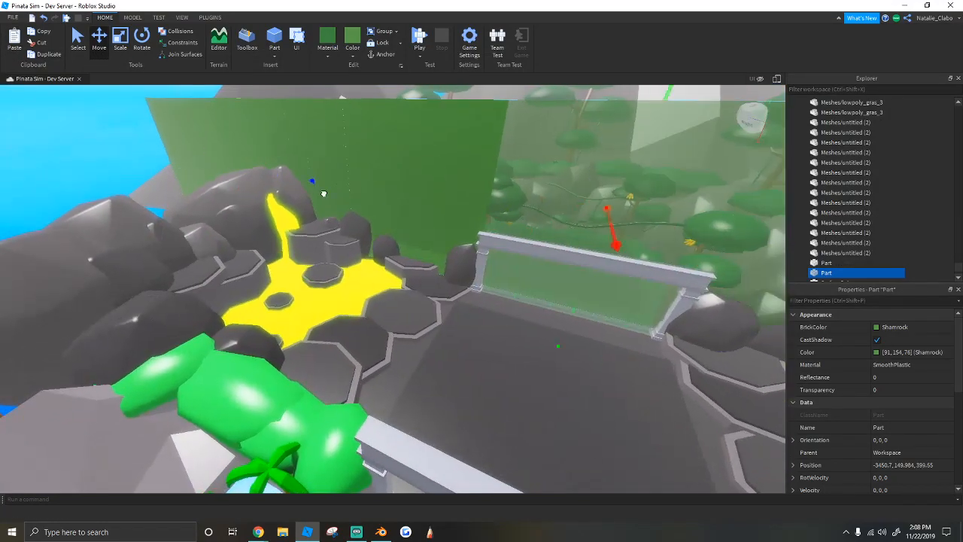
left_click_drag(314, 190, 342, 200)
right_click_drag(314, 190, 343, 199)
scroll(346, 197, "up", 8)
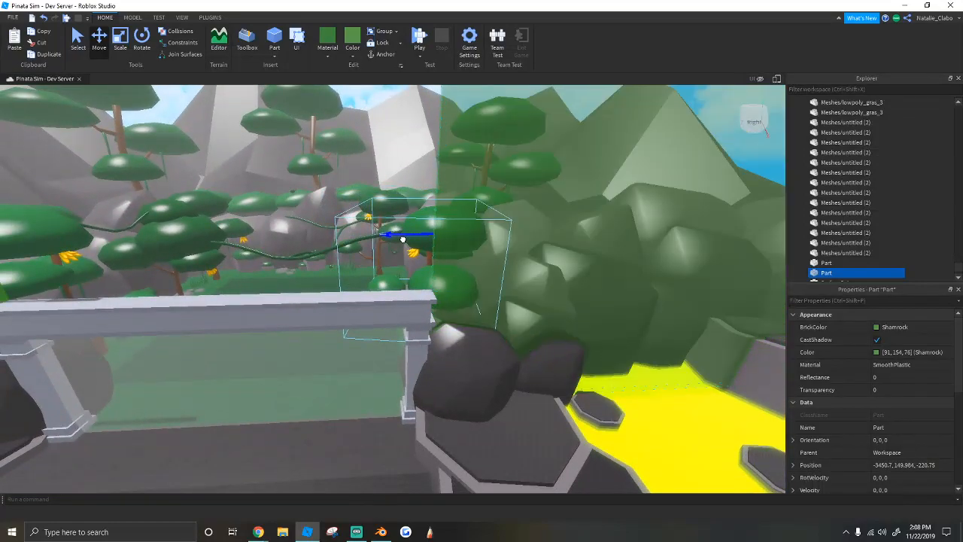
right_click_drag(399, 237, 369, 243)
Step: Select both wall parts beside the forest gate and make them invisible
left_click(362, 243, "ctrl")
right_click_drag(204, 230, 704, 342)
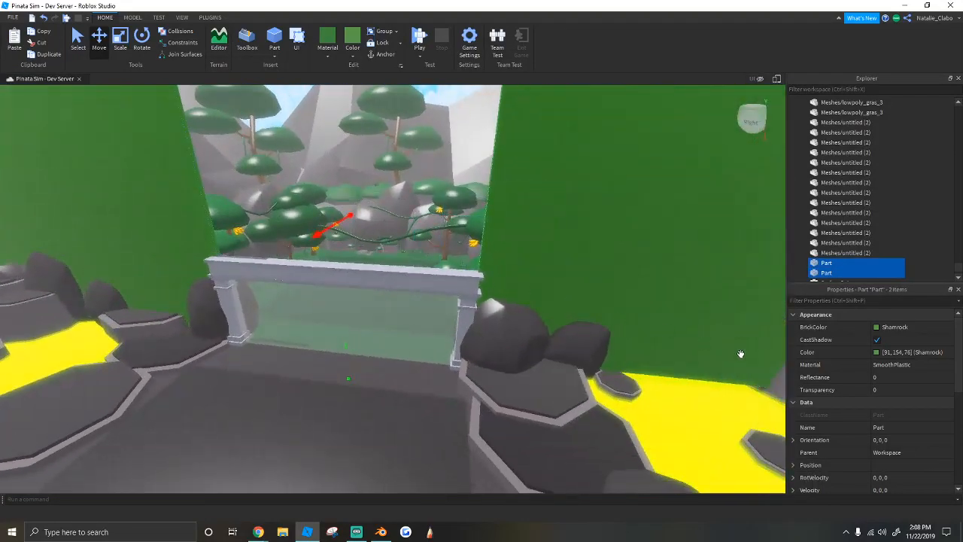
scroll(419, 312, "down", 5)
right_click_drag(421, 314, 405, 162)
right_click_drag(419, 242, 363, 307)
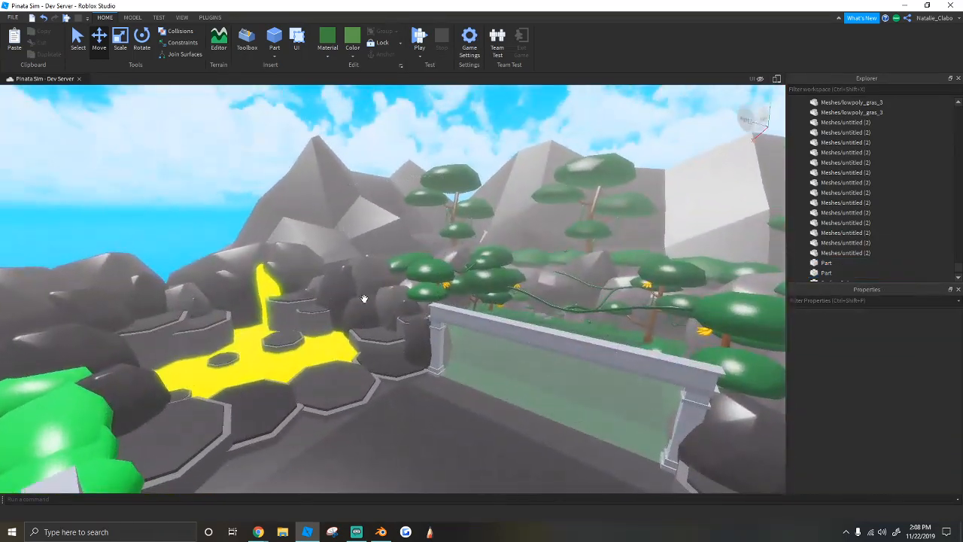
scroll(455, 321, "up", 10)
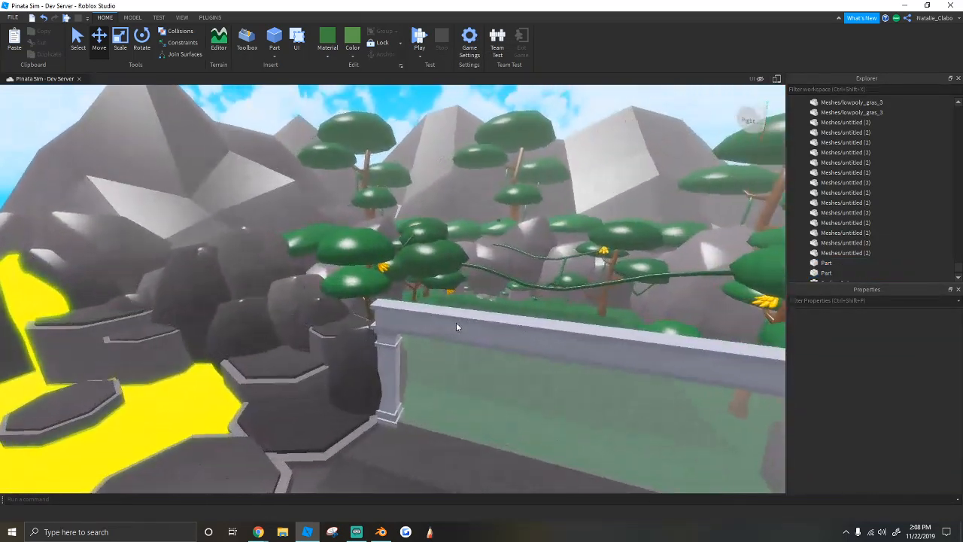
scroll(455, 321, "down", 10)
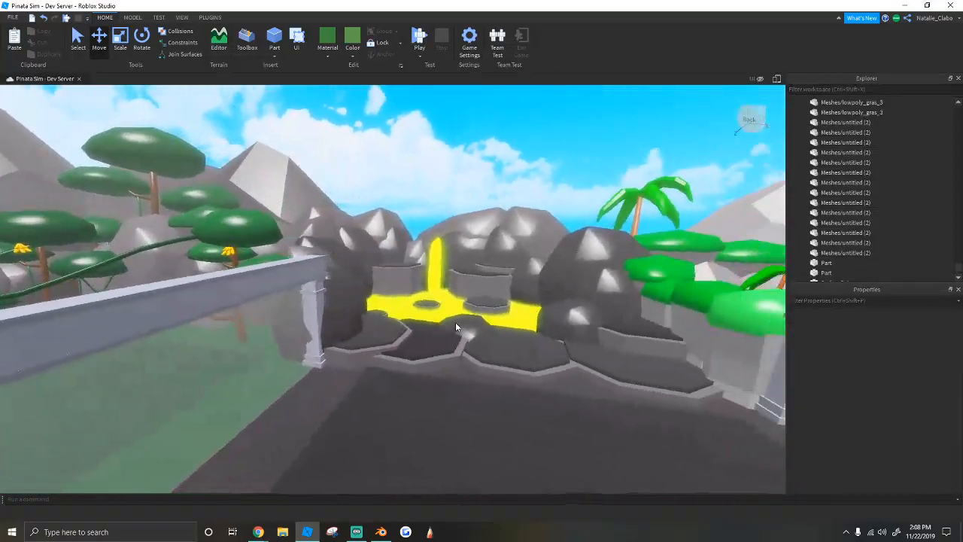
Step: Fly back through the zones from the forest gate to the snow zone's gate into the autumn area
key("d")
right_click_drag(455, 322, 456, 326)
key("w")
key("w")
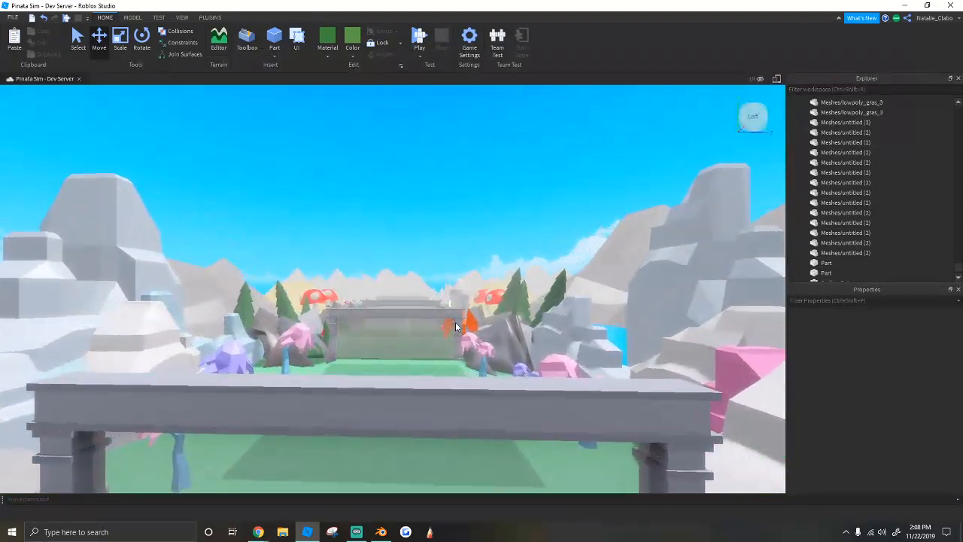
key("w")
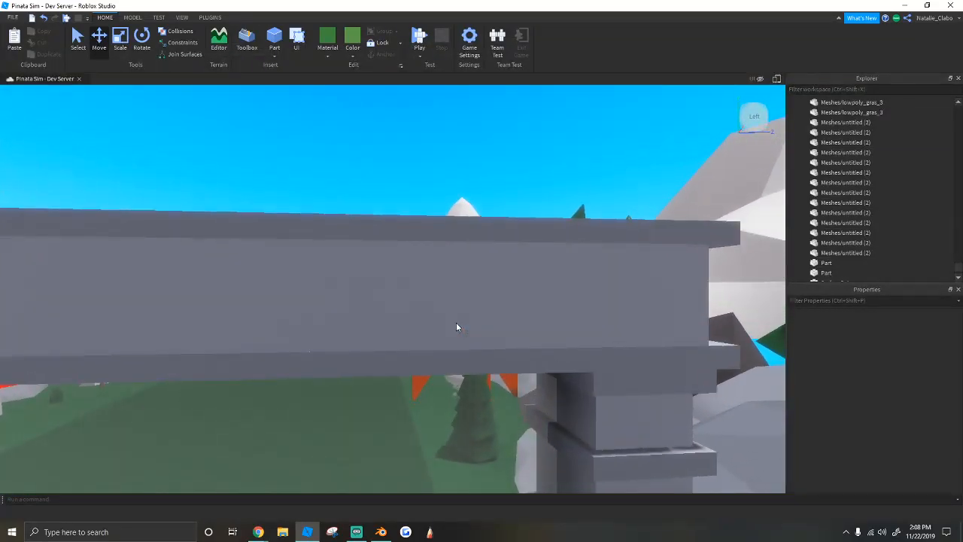
key("w")
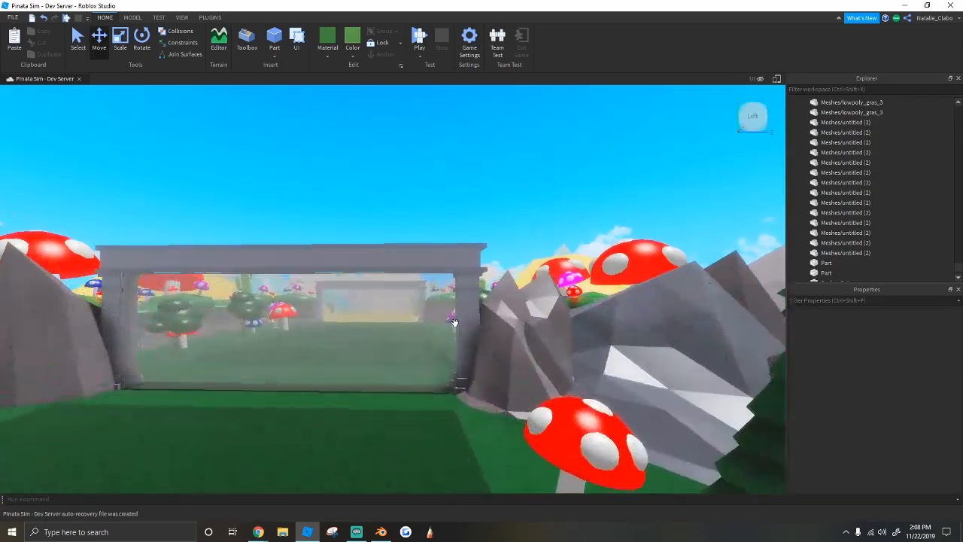
key("w")
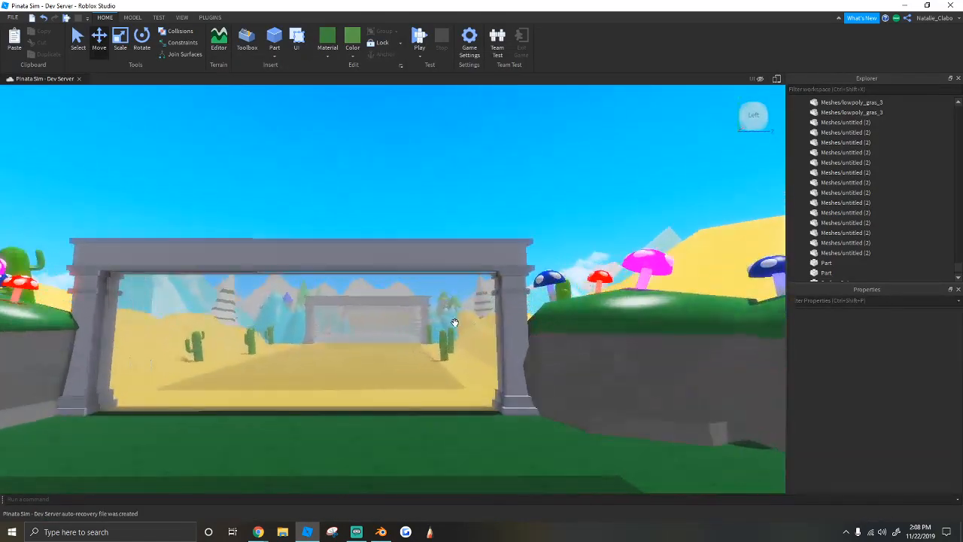
key("w")
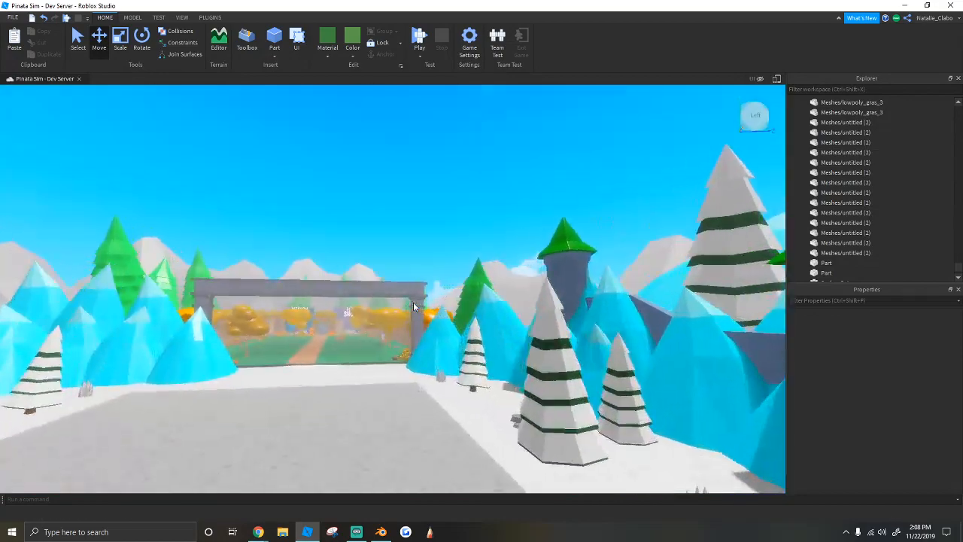
key("w")
Step: Insert a part in the gap between the autumn gate's pillar and the ice peak, and position it there
right_click_drag(495, 320, 434, 294)
key("s")
key("w")
key("w")
key("a")
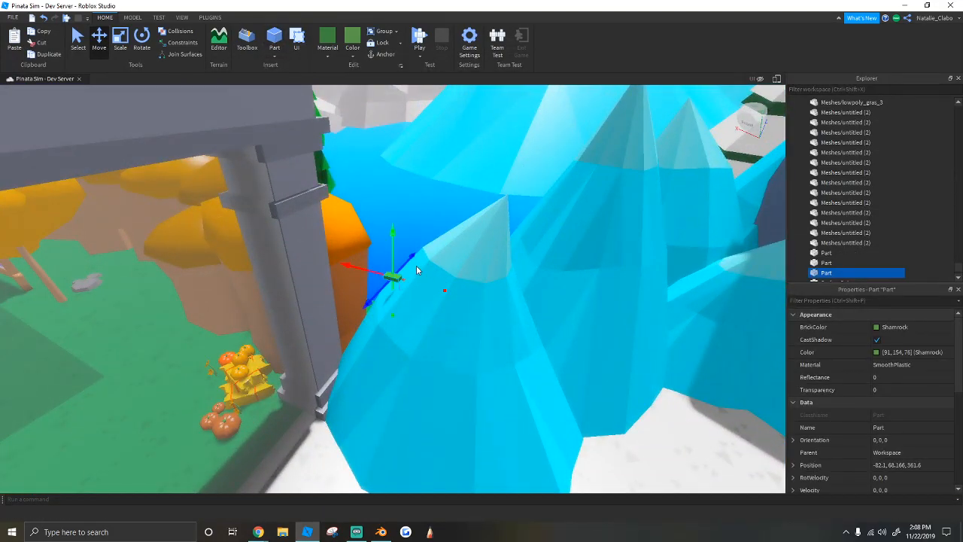
key("w")
left_click_drag(391, 256, 397, 276)
key("w")
key("a")
left_click(122, 47)
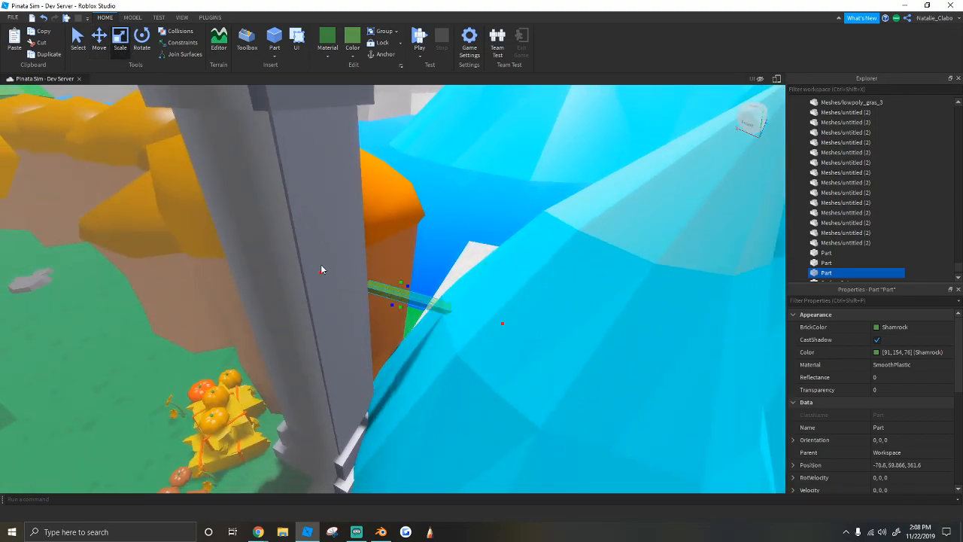
Step: Scale the new part in width and height into an upright panel beside the autumn gate's pillar
left_click_drag(320, 265, 329, 269)
key("s")
left_click_drag(398, 286, 423, 219)
key("s")
left_click_drag(452, 356, 546, 361)
key("s")
key("w")
right_click_drag(547, 361, 546, 361)
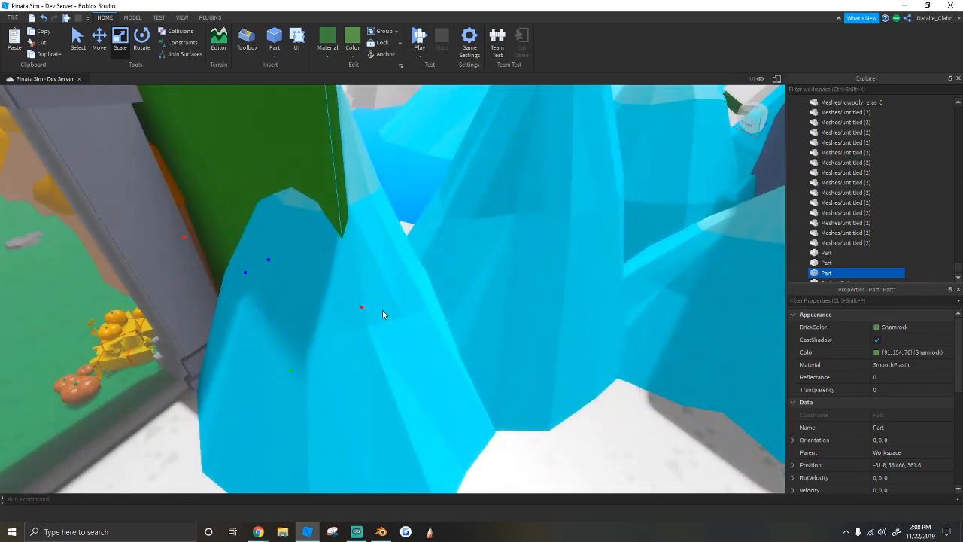
left_click_drag(381, 316, 382, 316)
key("s")
left_click(324, 185)
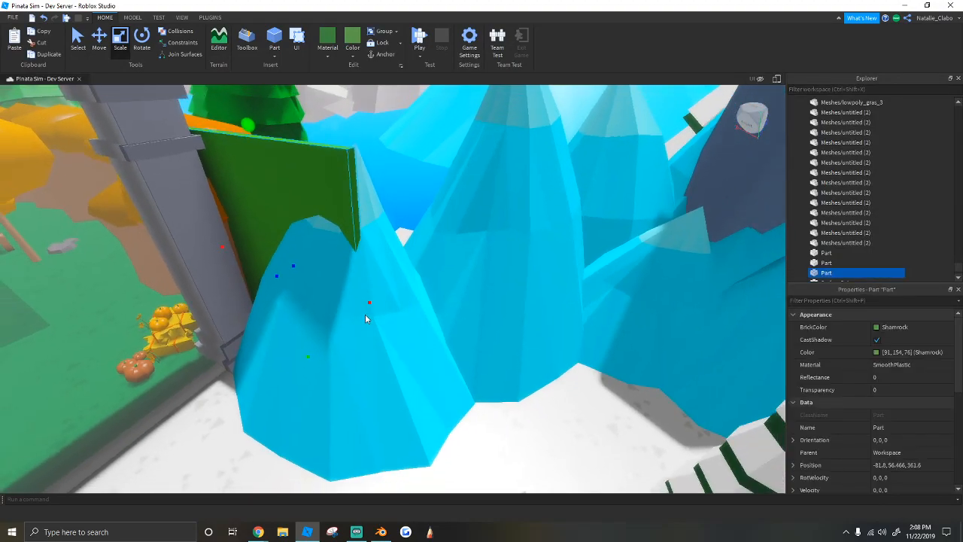
Step: Extend the panel in width and depth into a thick block filling the gap behind the ice peaks
left_click_drag(399, 333, 383, 327)
key("s")
key("w")
right_click_drag(310, 259, 313, 258)
key("s")
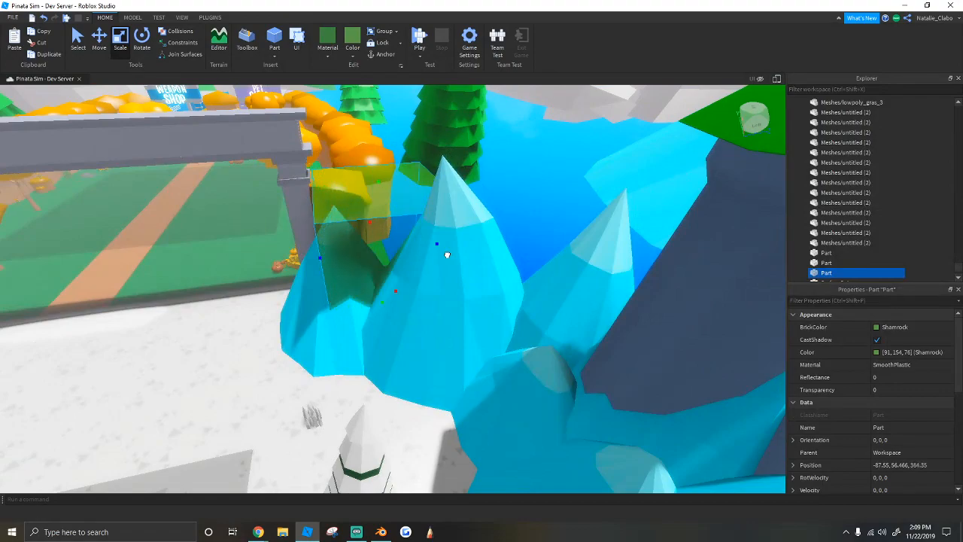
left_click_drag(444, 255, 447, 261)
key("w")
right_click_drag(434, 265, 434, 264)
key("s")
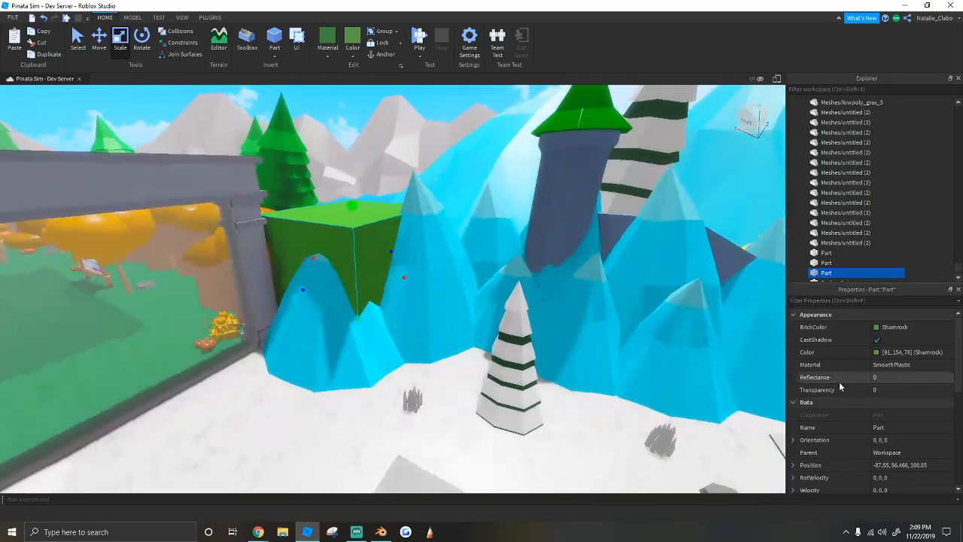
Step: Set the block's transparency to 1, stretch it higher, and deselect it
left_click(883, 390)
right_click_drag(545, 304, 545, 304)
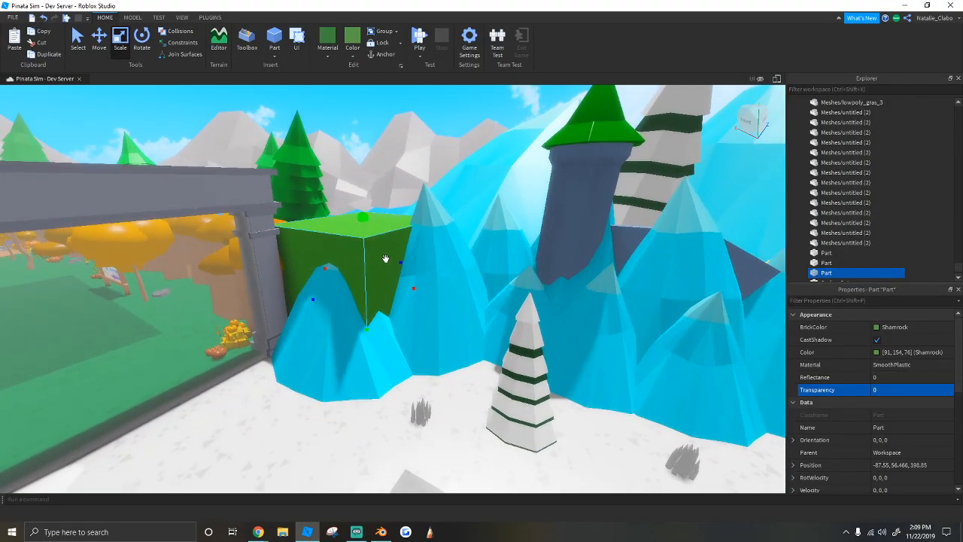
key("s")
left_click_drag(366, 219, 371, 158)
right_click_drag(450, 198, 451, 193)
key("w")
key("w")
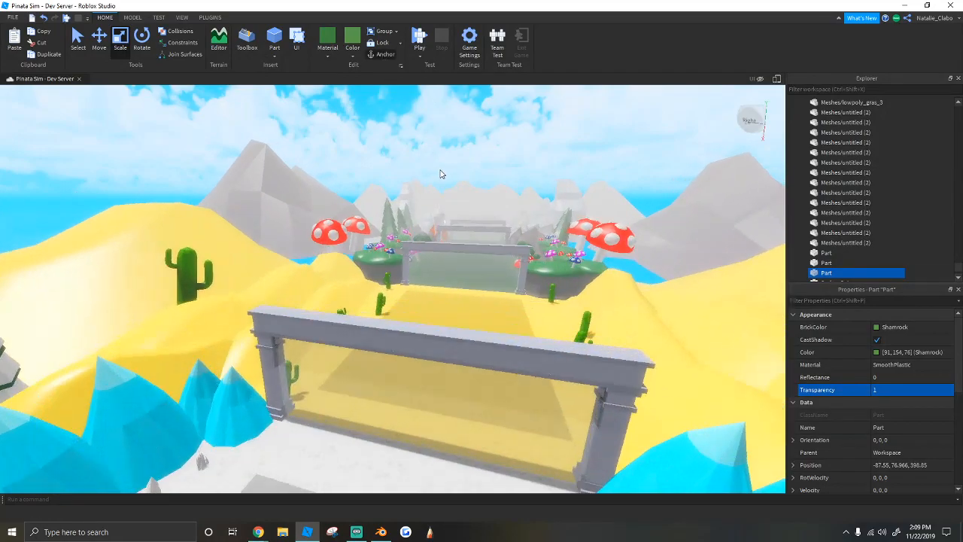
left_click(413, 164)
Step: Select the objects of the jungle zone at the far end of the map, anchor them, and clear the selection
key("w")
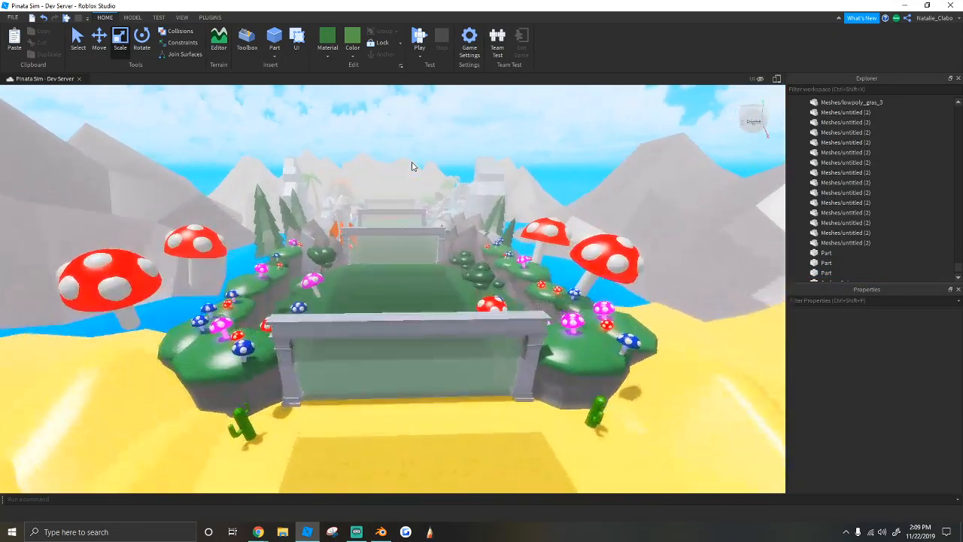
key("s")
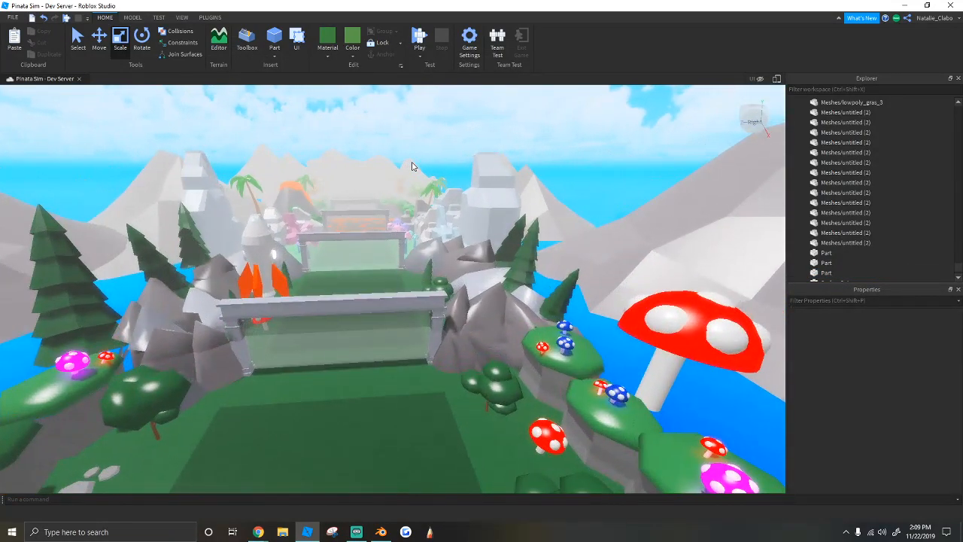
key("w")
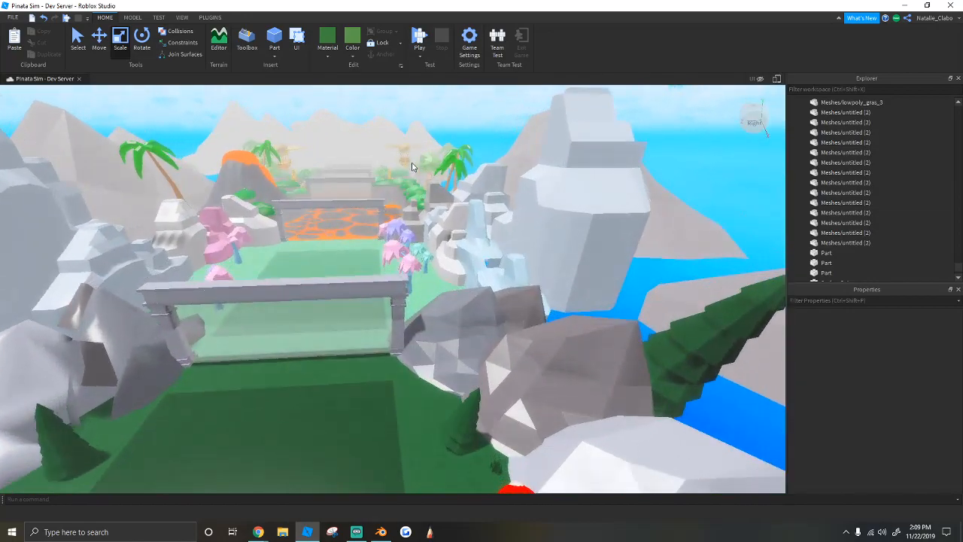
key("w")
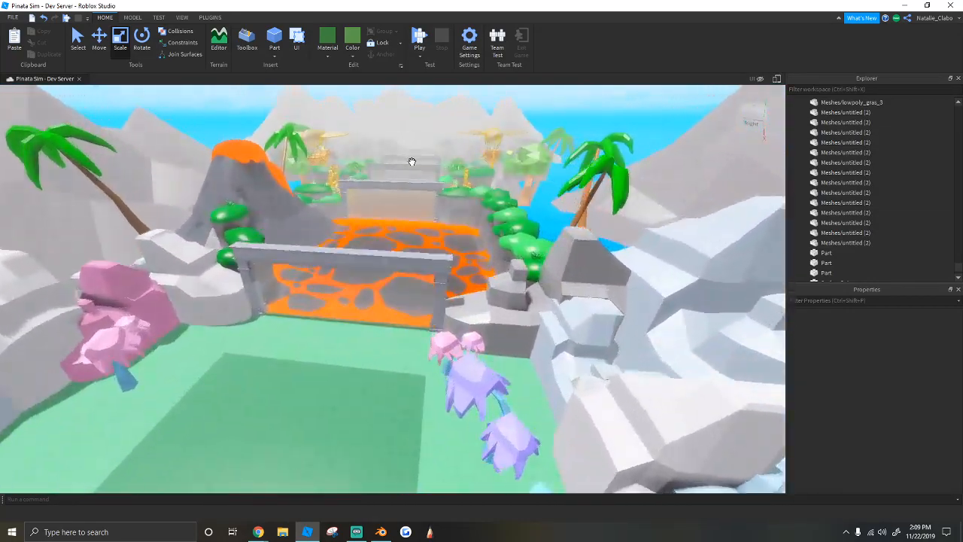
key("w")
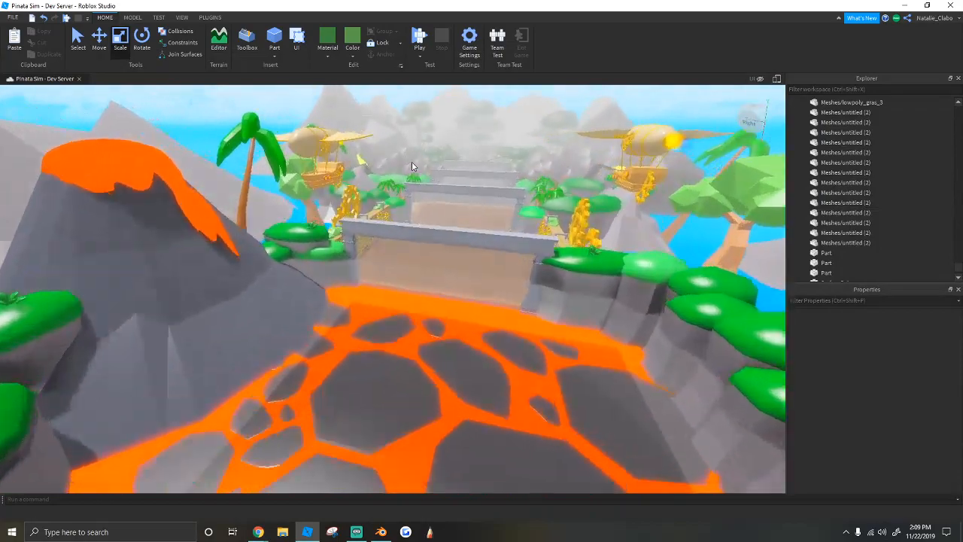
key("w")
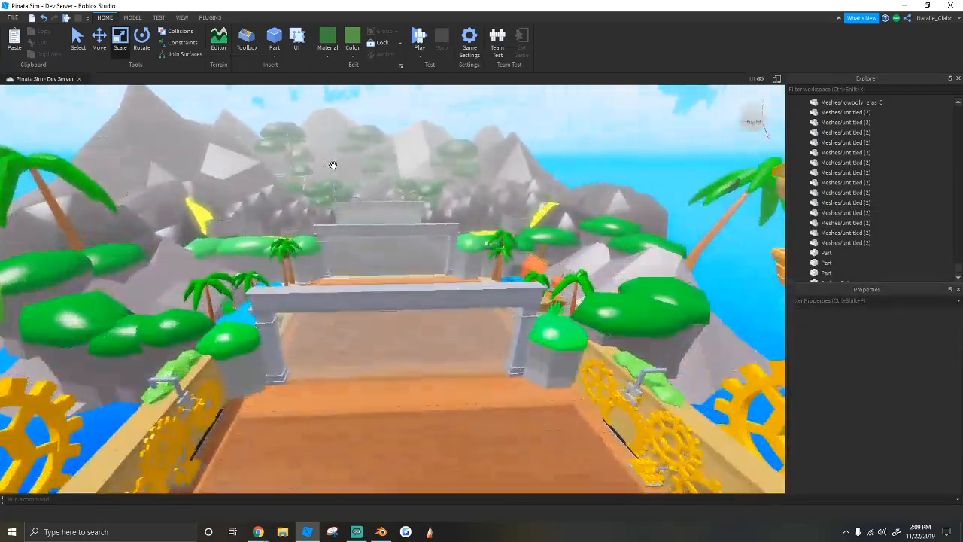
key("a")
left_click_drag(581, 343, 685, 333)
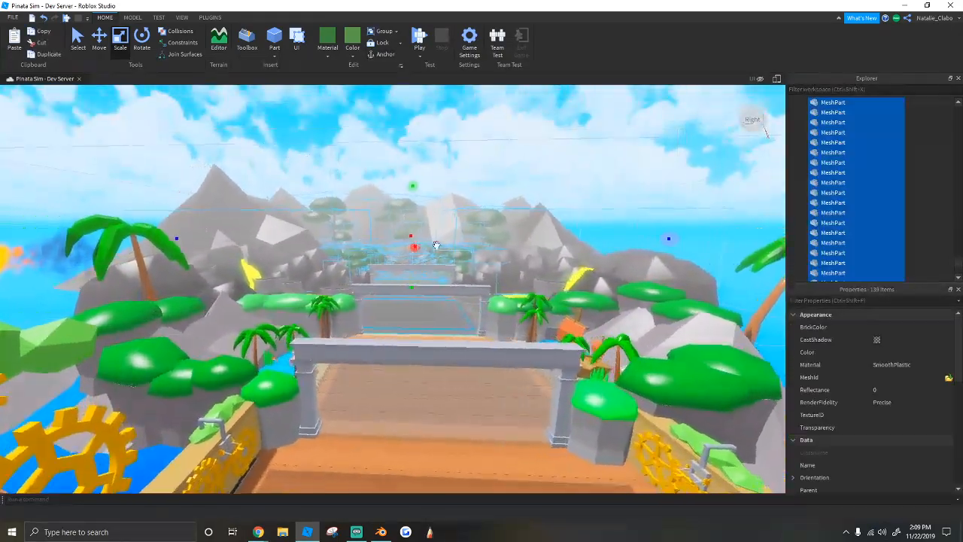
key("w")
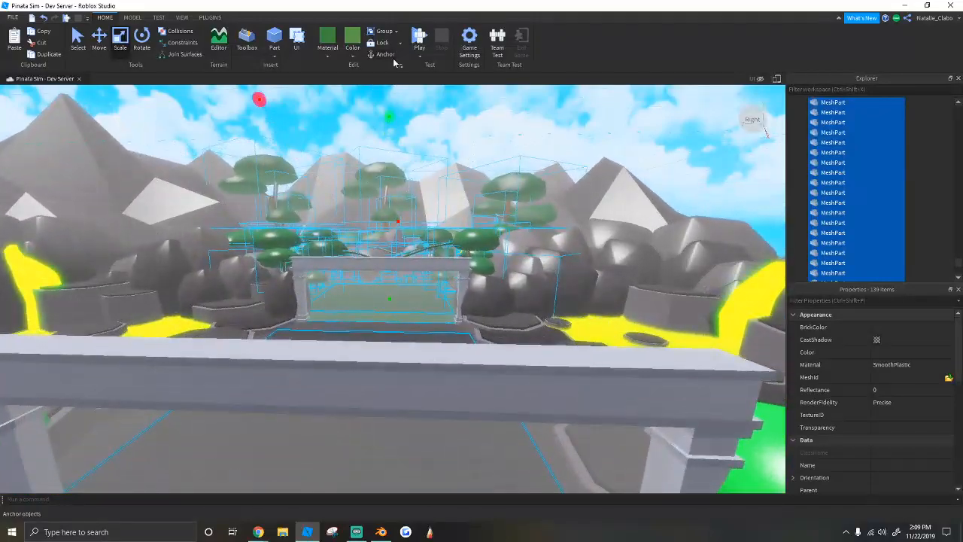
left_click(359, 137)
Step: Examine the jungle zone from outside and inside its gate, checking the trees, vines and surrounding rocks
key("w")
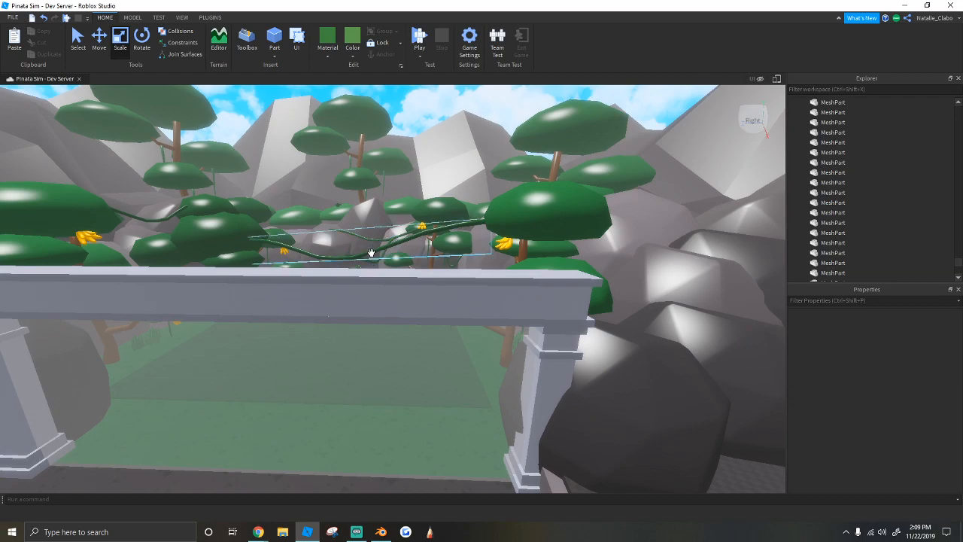
key("w")
right_click_drag(359, 264, 359, 270)
key("s")
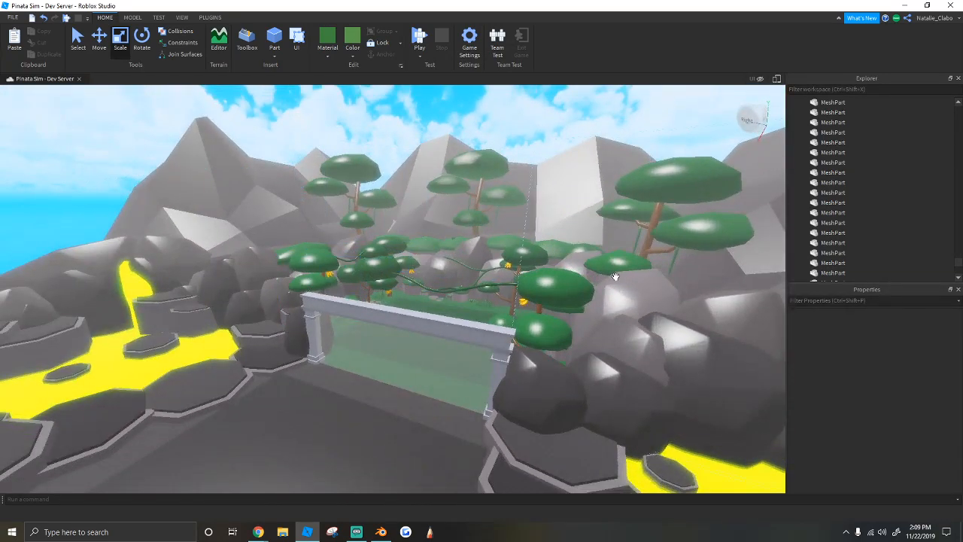
right_click_drag(313, 219, 313, 221)
key("w")
key("s")
key("w")
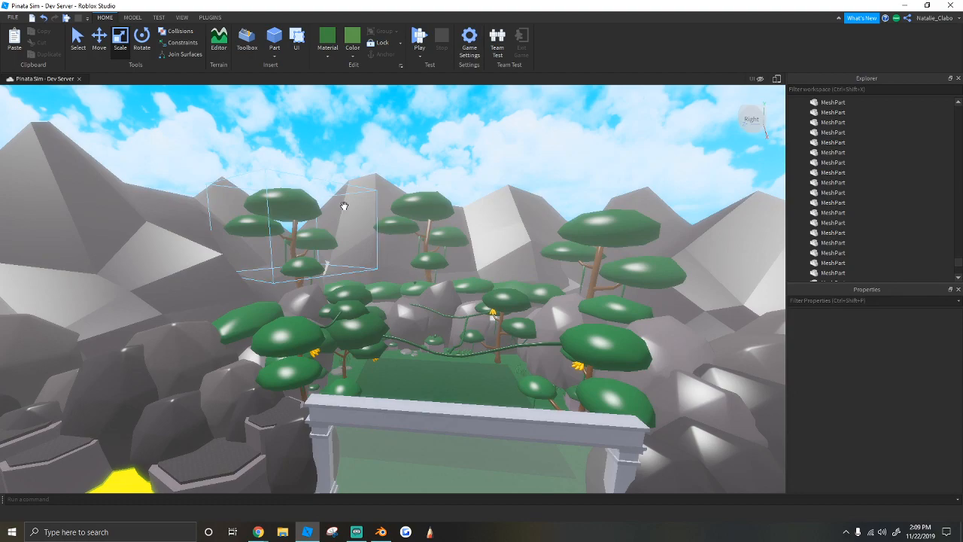
right_click_drag(387, 220, 388, 220)
key("w")
key("s")
key("w")
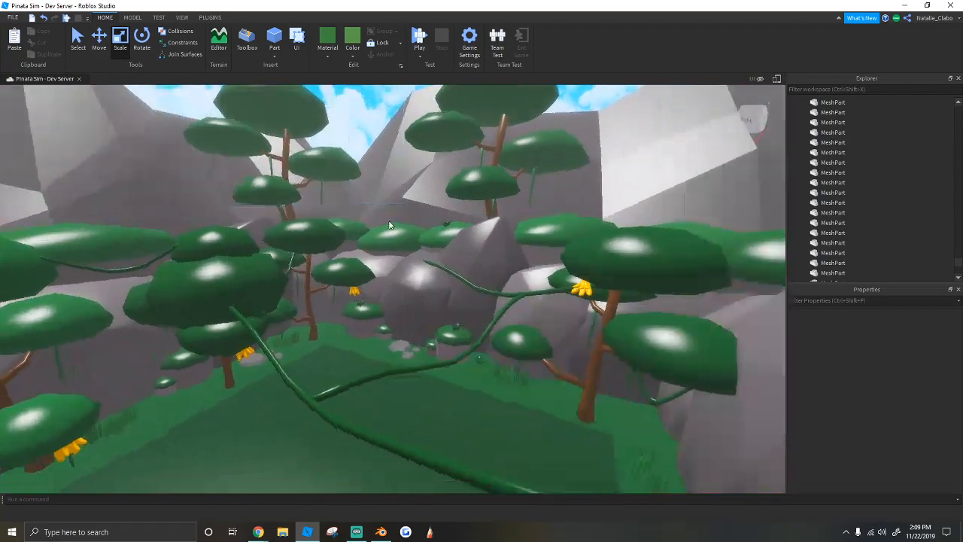
key("w")
Step: Review the zones and gates in reverse order, from the jungle back to the autumn starting area with the shops
right_click_drag(390, 225, 390, 225)
key("s")
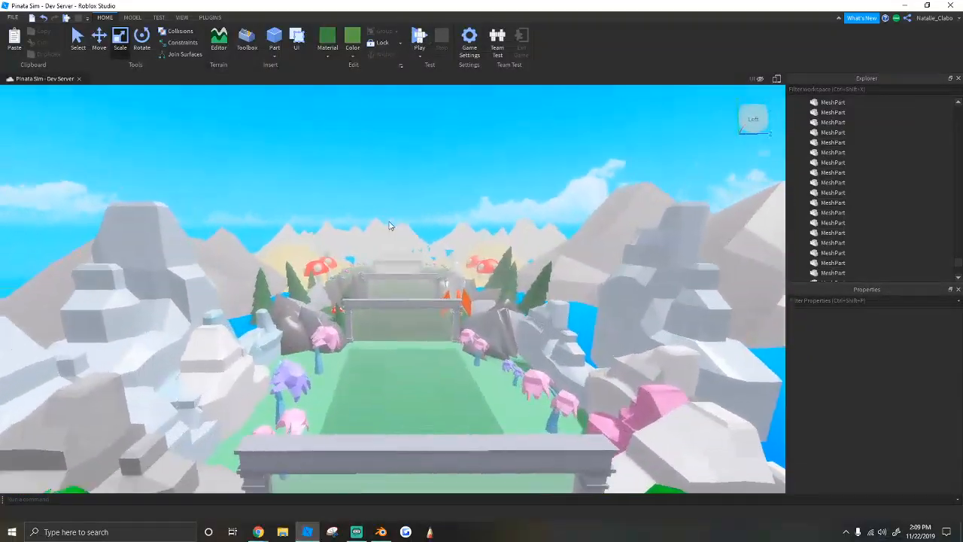
right_click_drag(390, 225, 388, 221)
key("w")
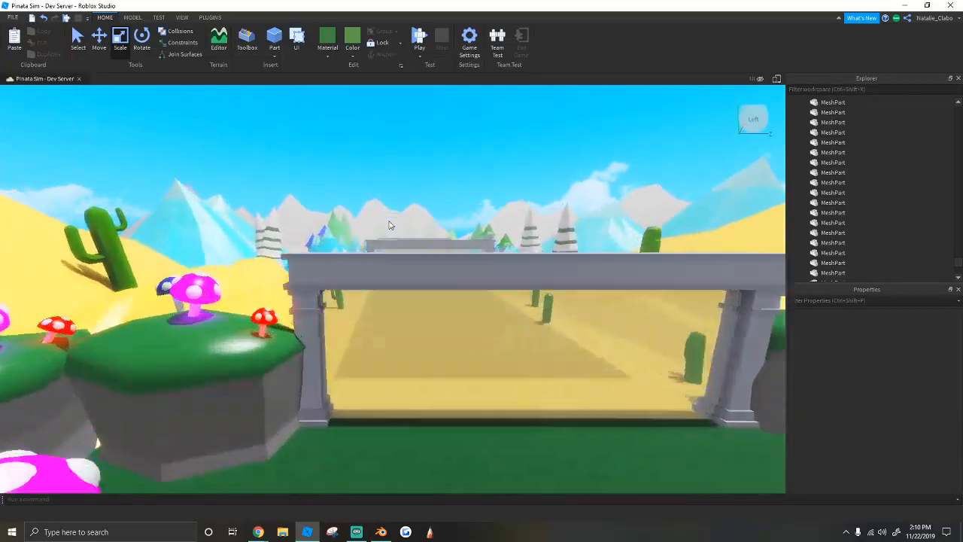
key("w")
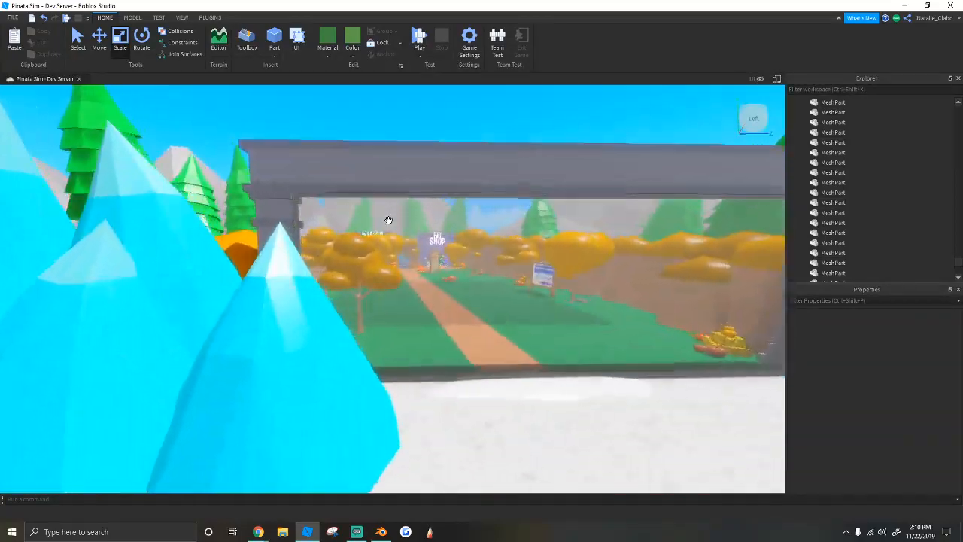
key("w")
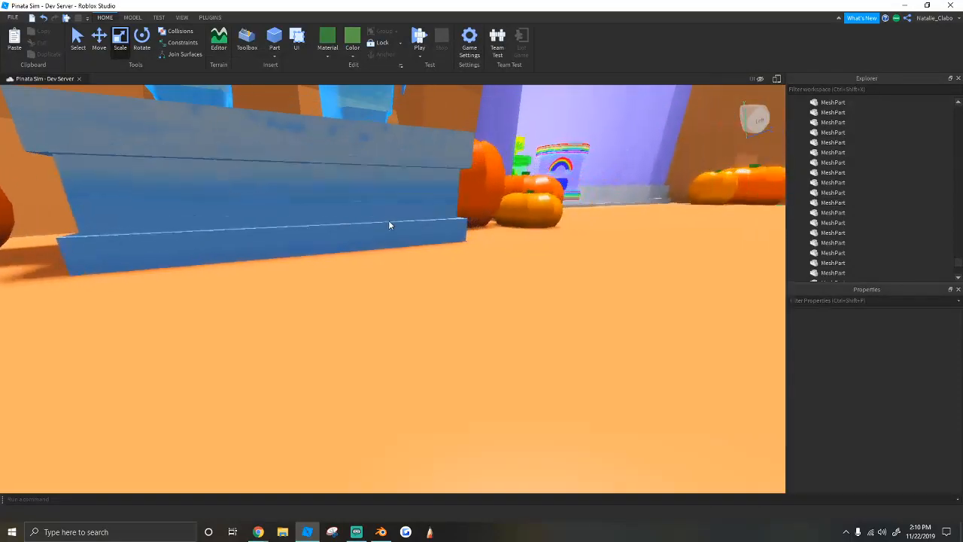
right_click_drag(389, 224, 372, 236)
Step: Tour the finished map from the autumn area through every zone gate to the jungle zone at the end
key("w")
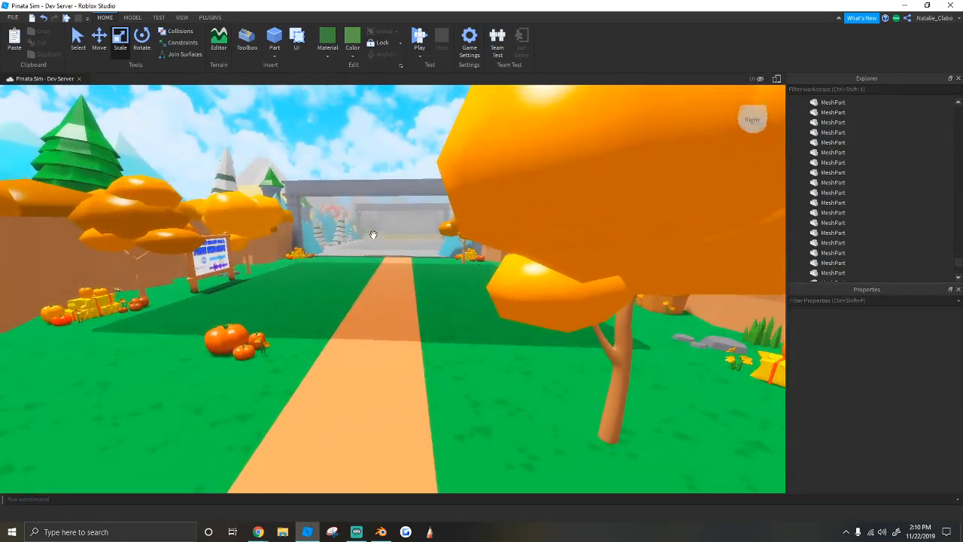
key("w")
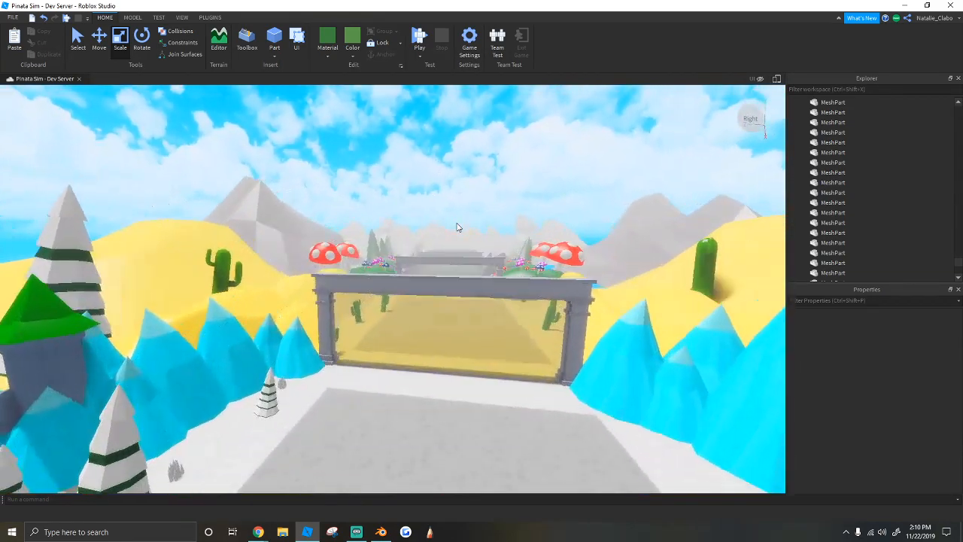
key("w")
key("w")
key("w")
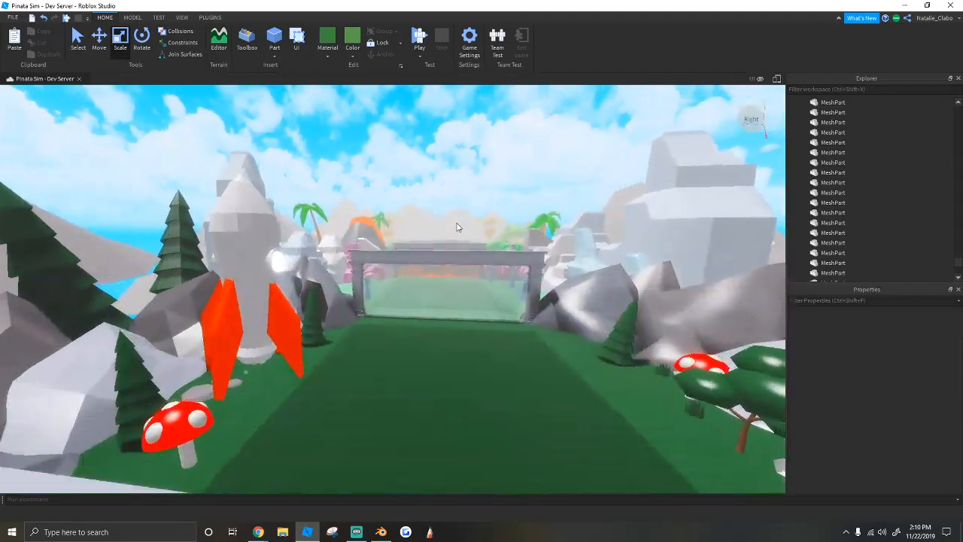
key("w")
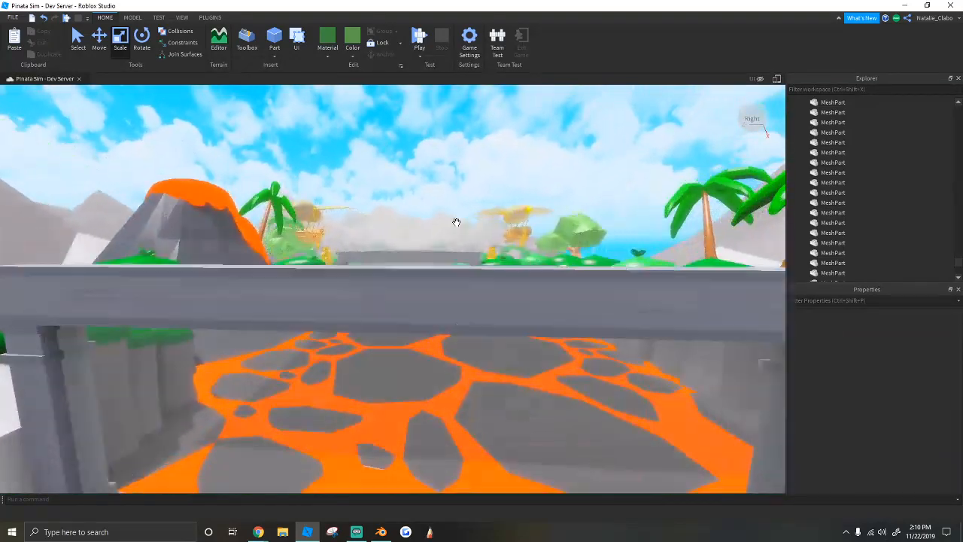
key("w")
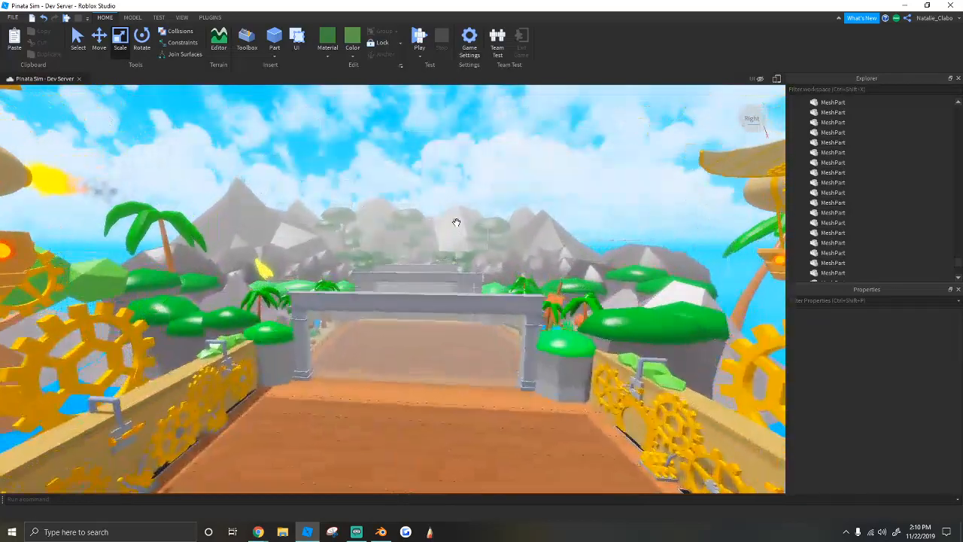
key("w")
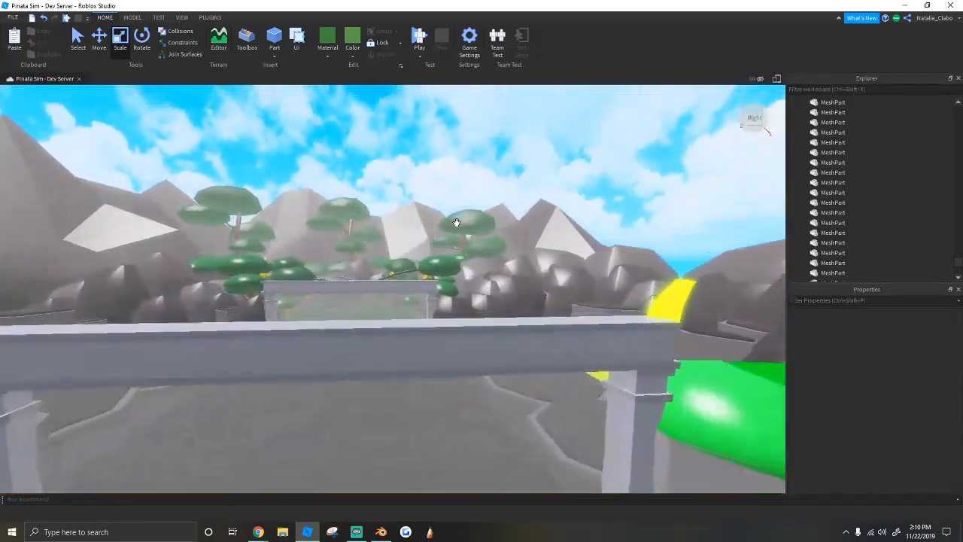
key("w")
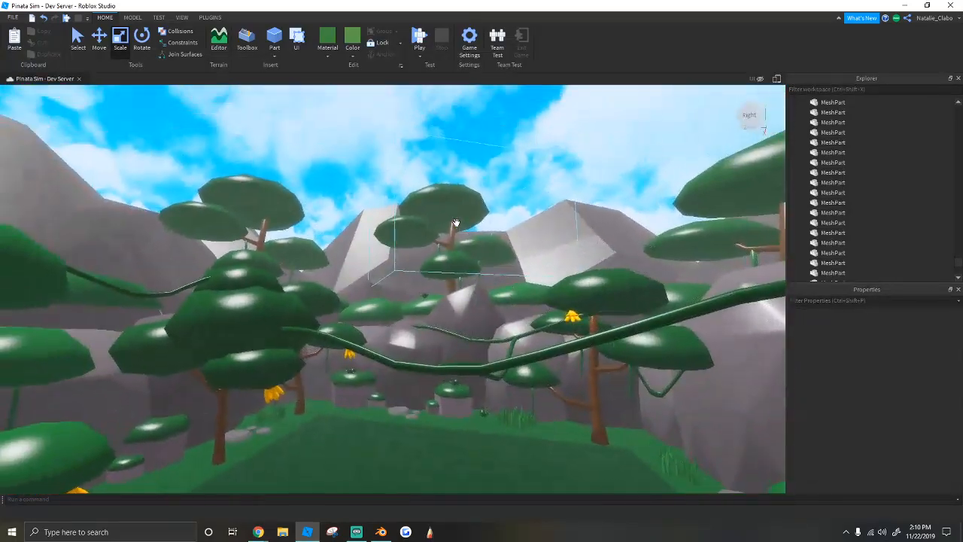